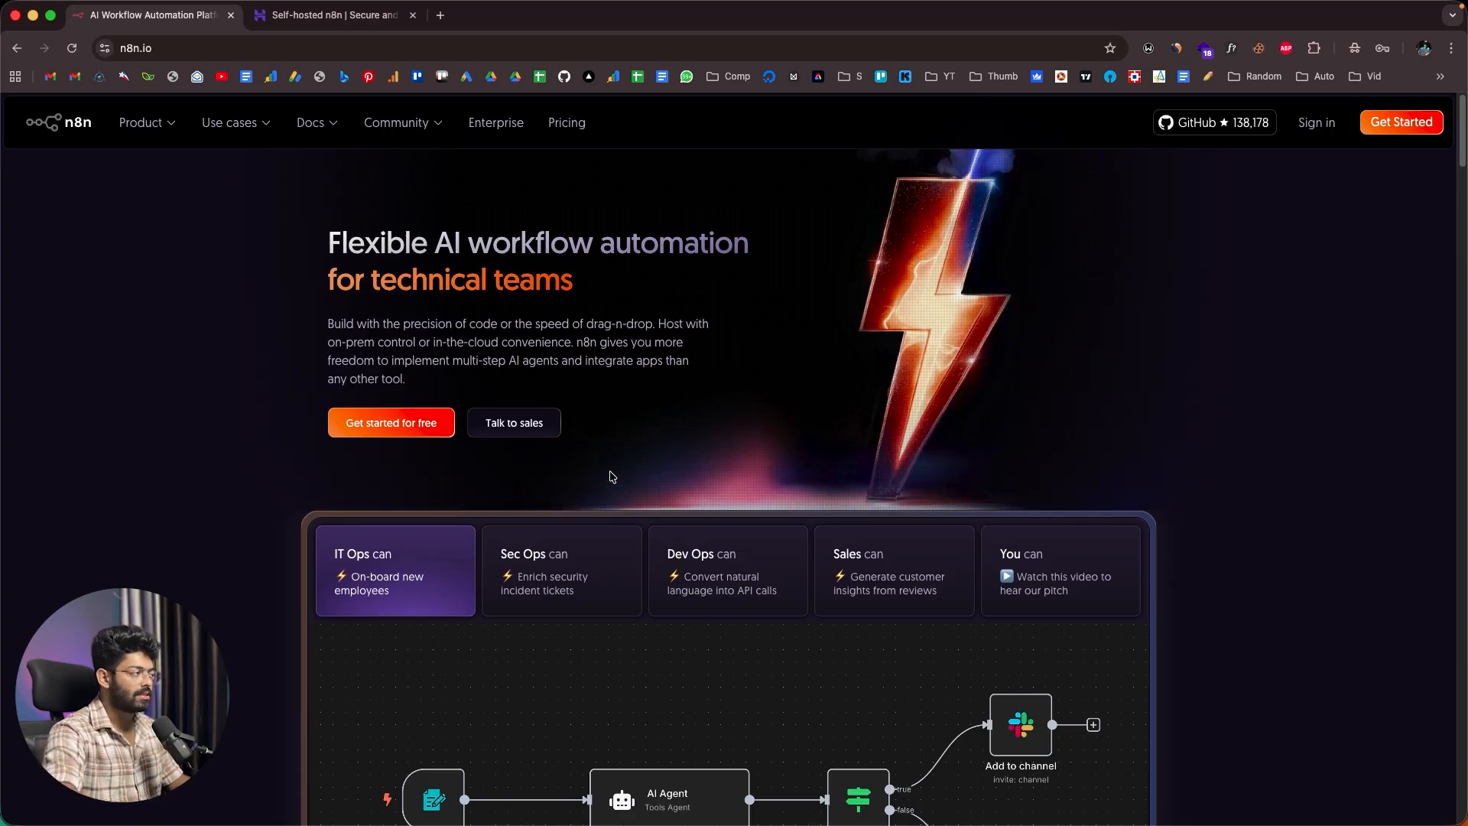
# Step: Look over the n8n homepage with its example IT Ops workflow and check the pricing page
pyautogui.click(567, 125)
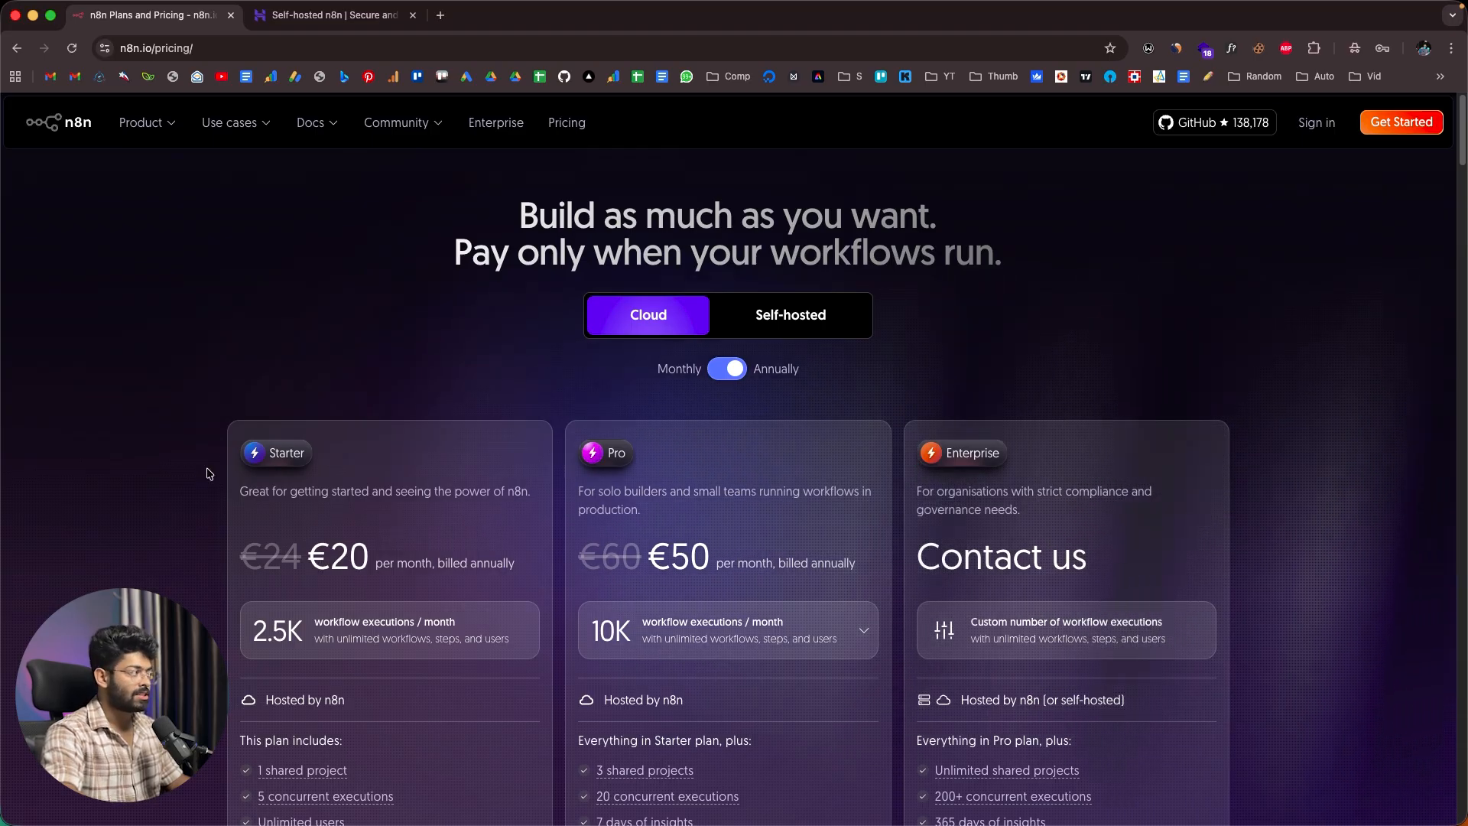
pyautogui.click(17, 49)
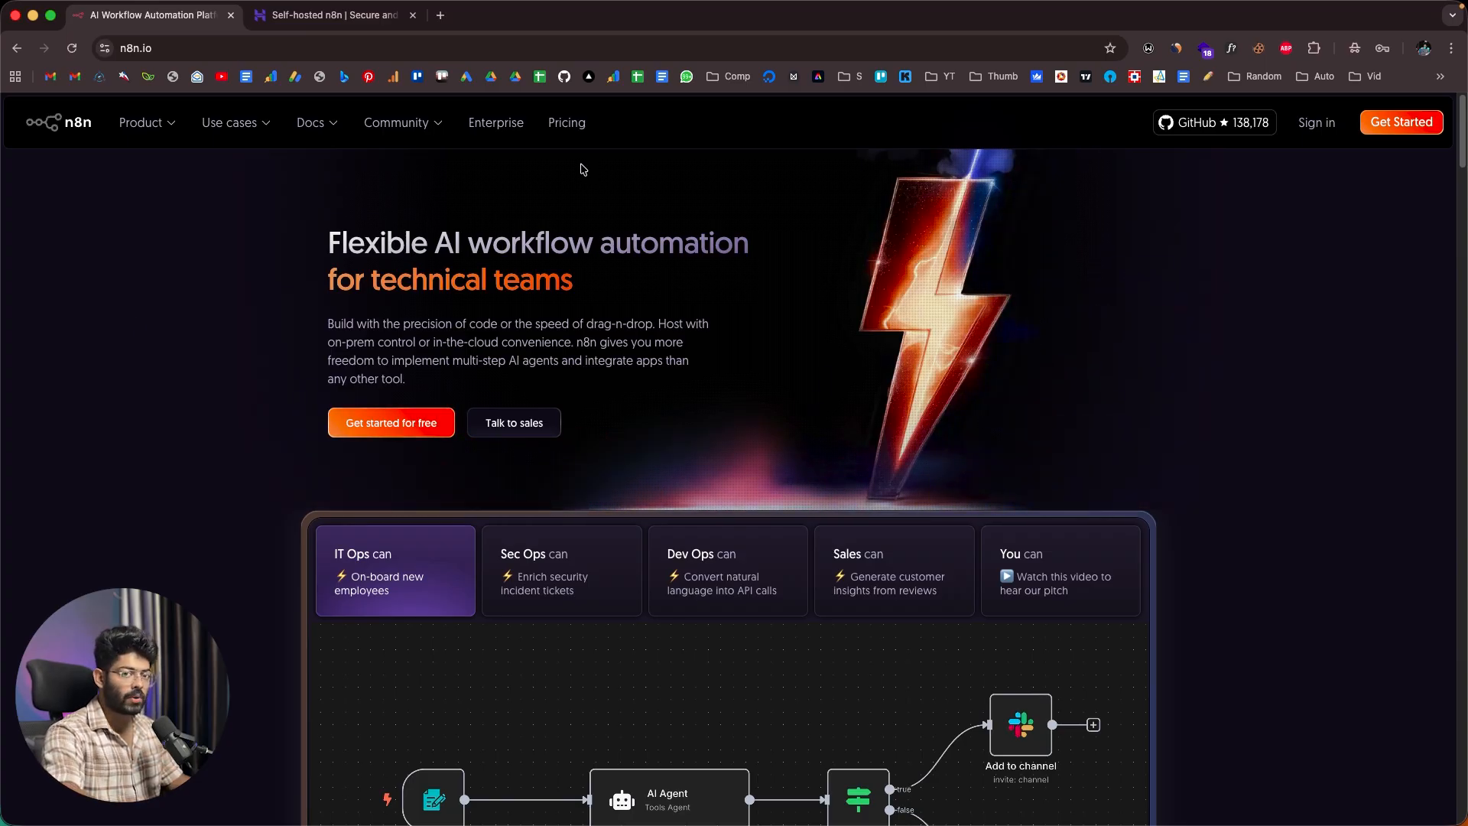
pyautogui.click(565, 125)
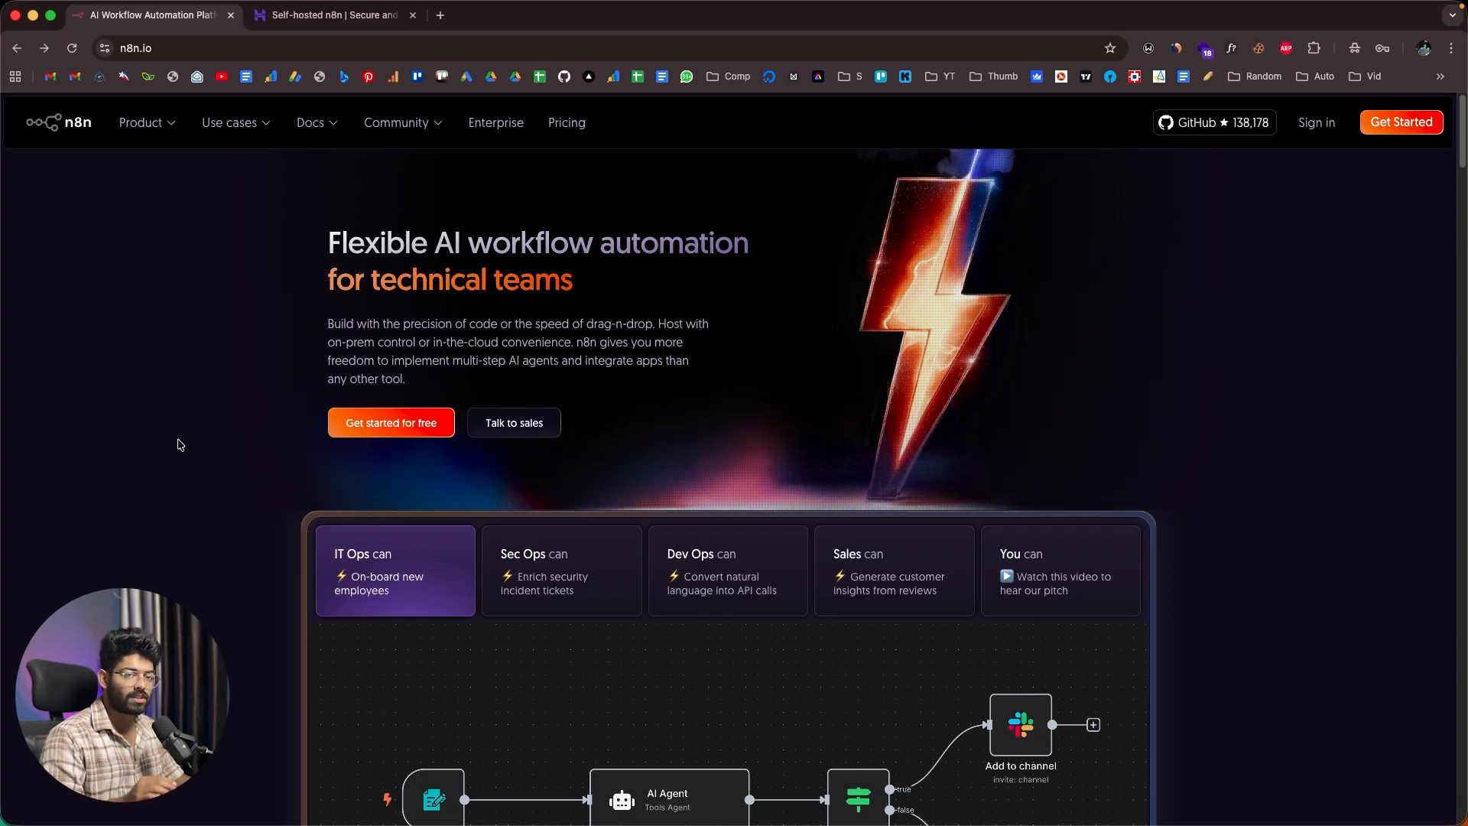
pyautogui.scroll(-5, 180, 445)
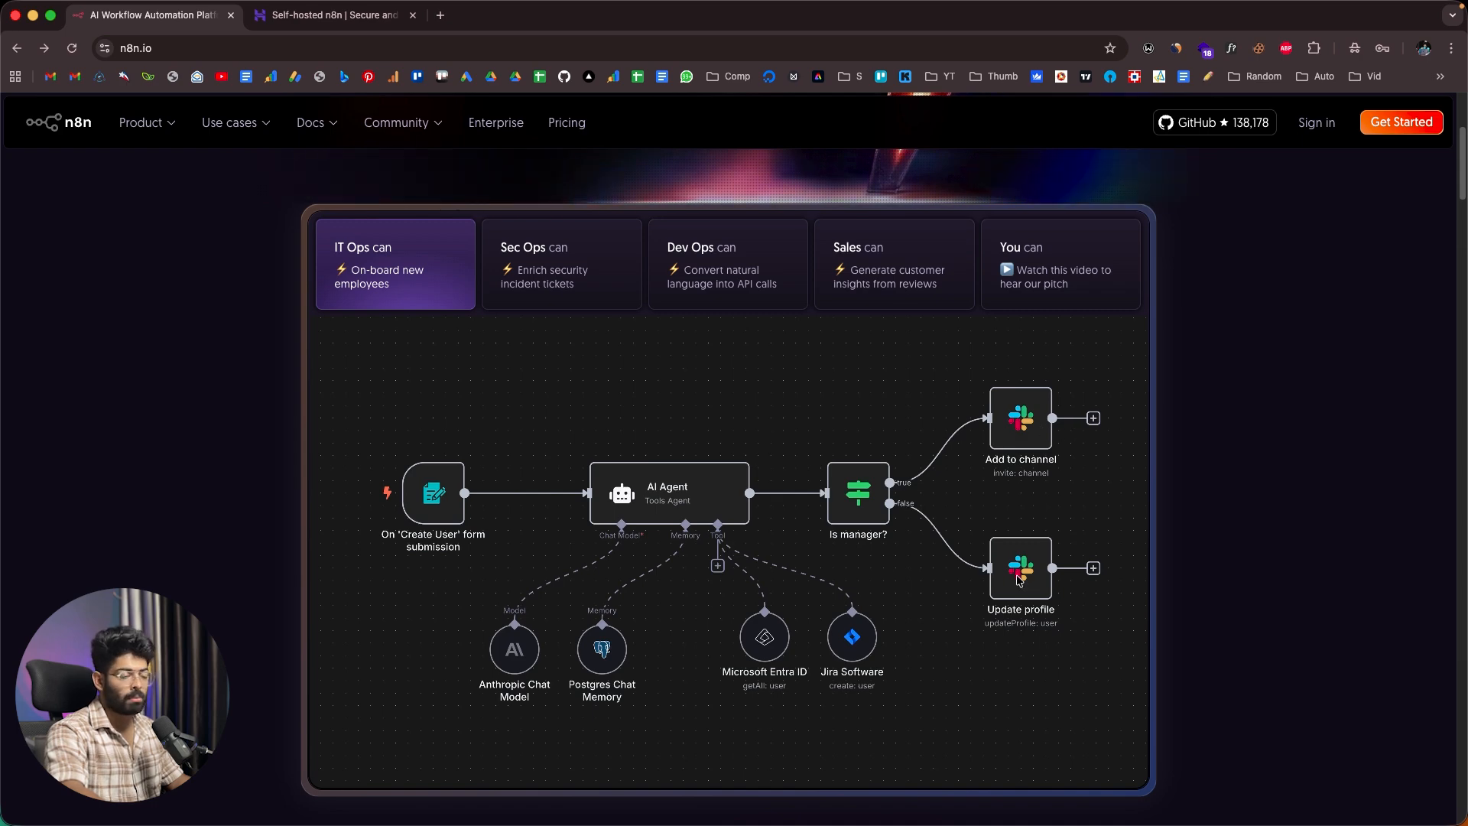
pyautogui.scroll(-2, 970, 576)
pyautogui.scroll(8, 971, 577)
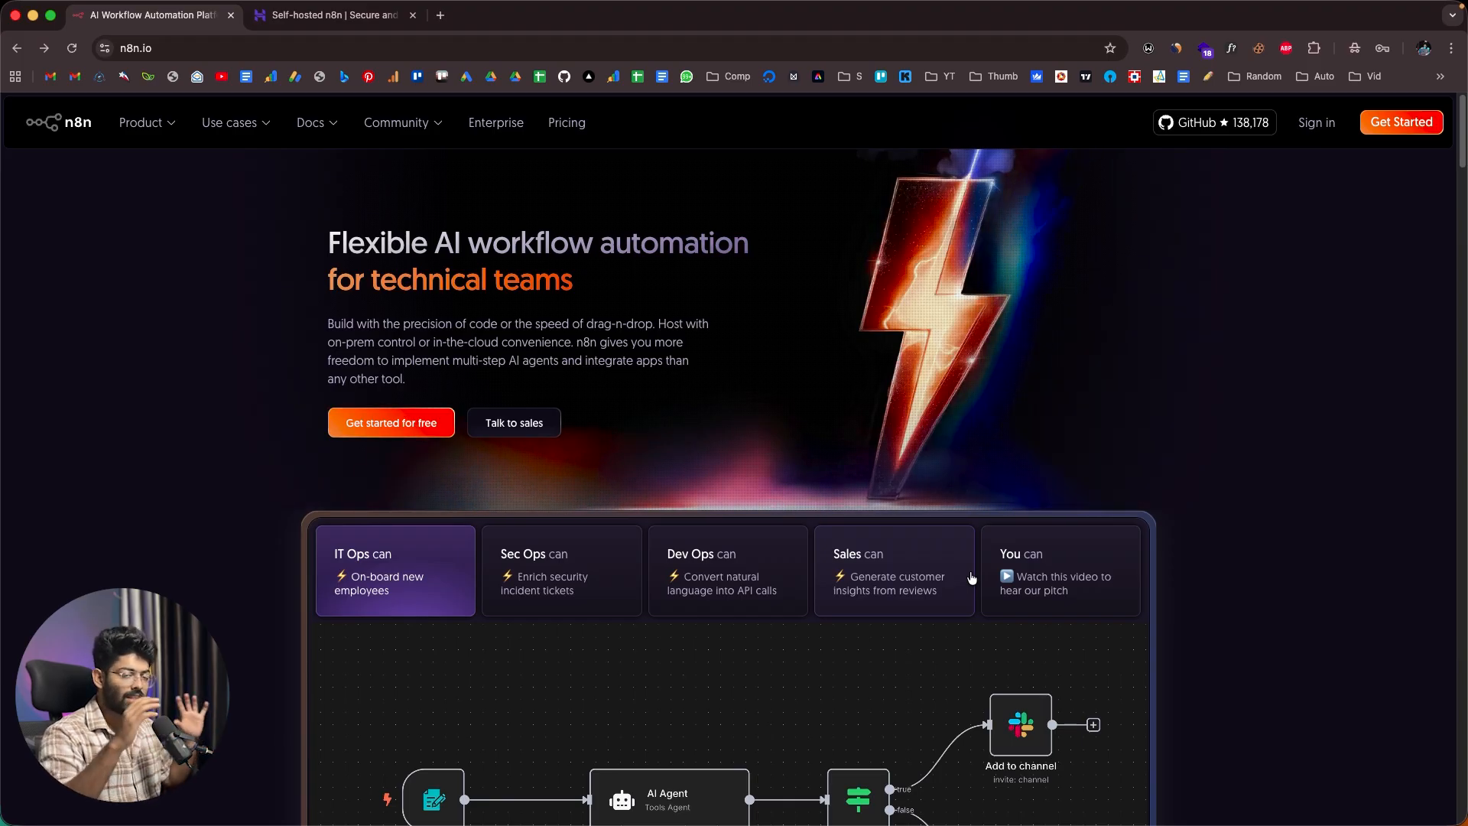
pyautogui.scroll(-1, 1000, 492)
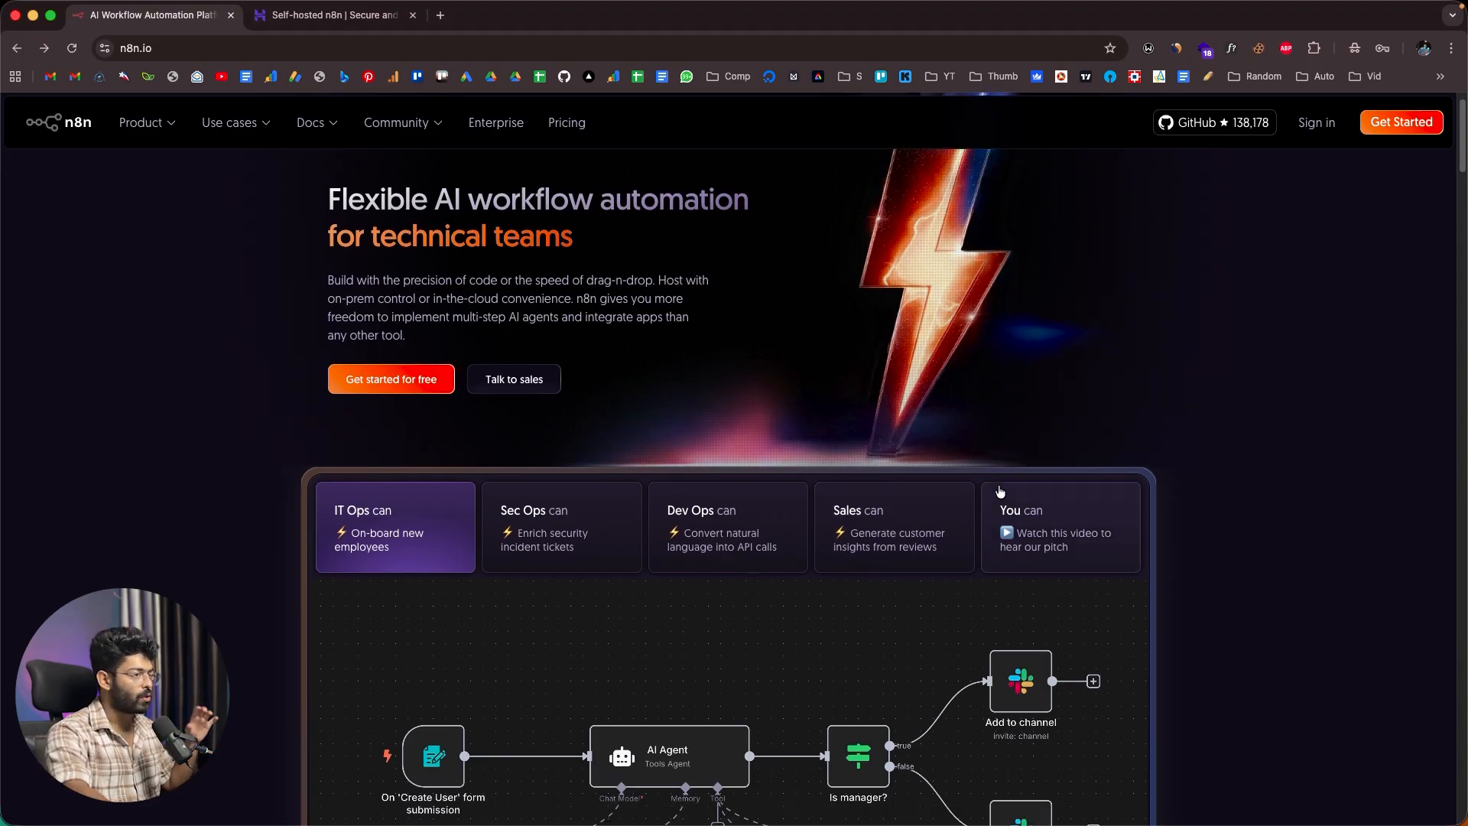
pyautogui.scroll(1, 999, 492)
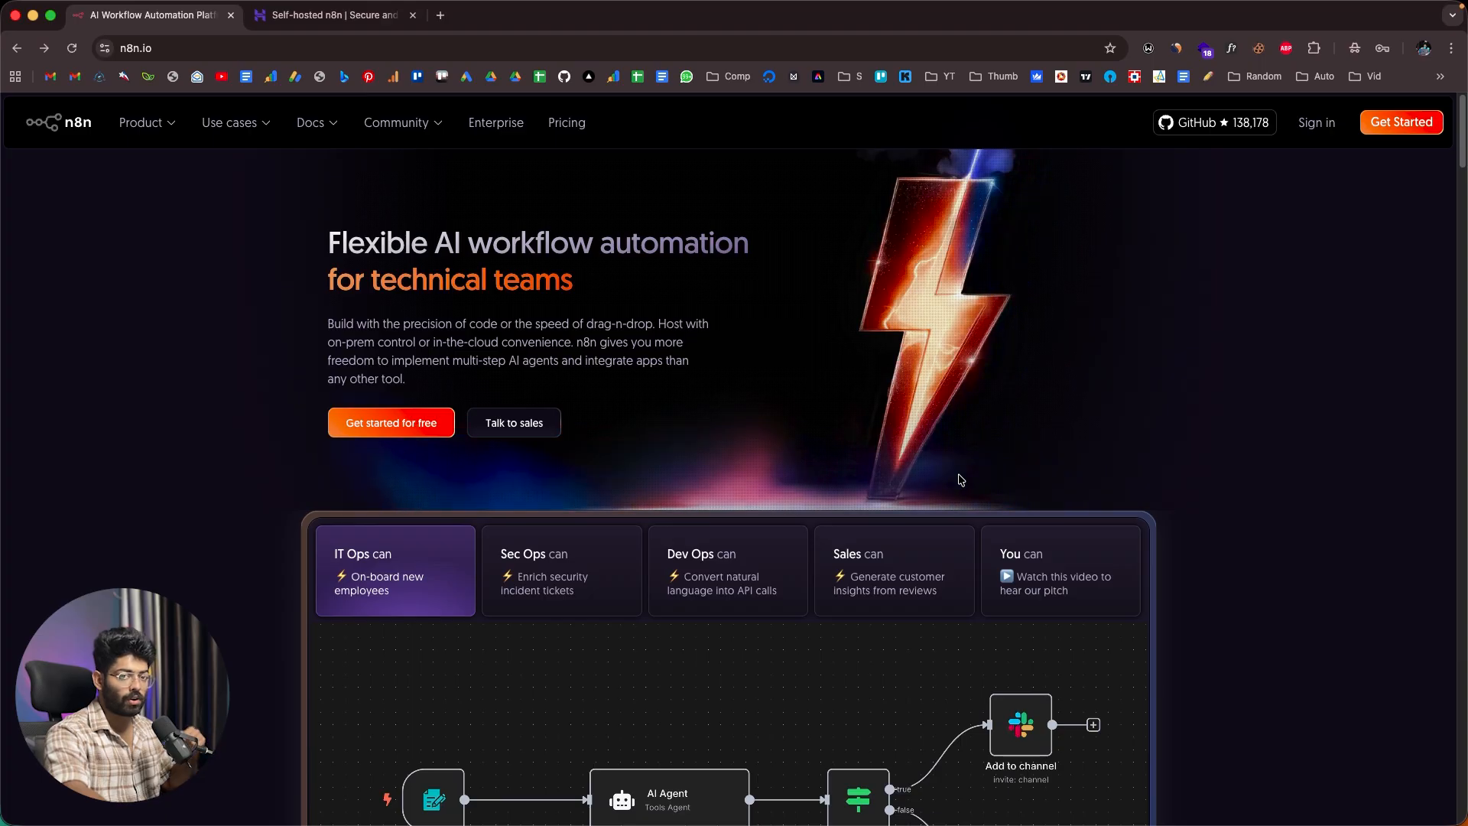
pyautogui.scroll(1, 658, 439)
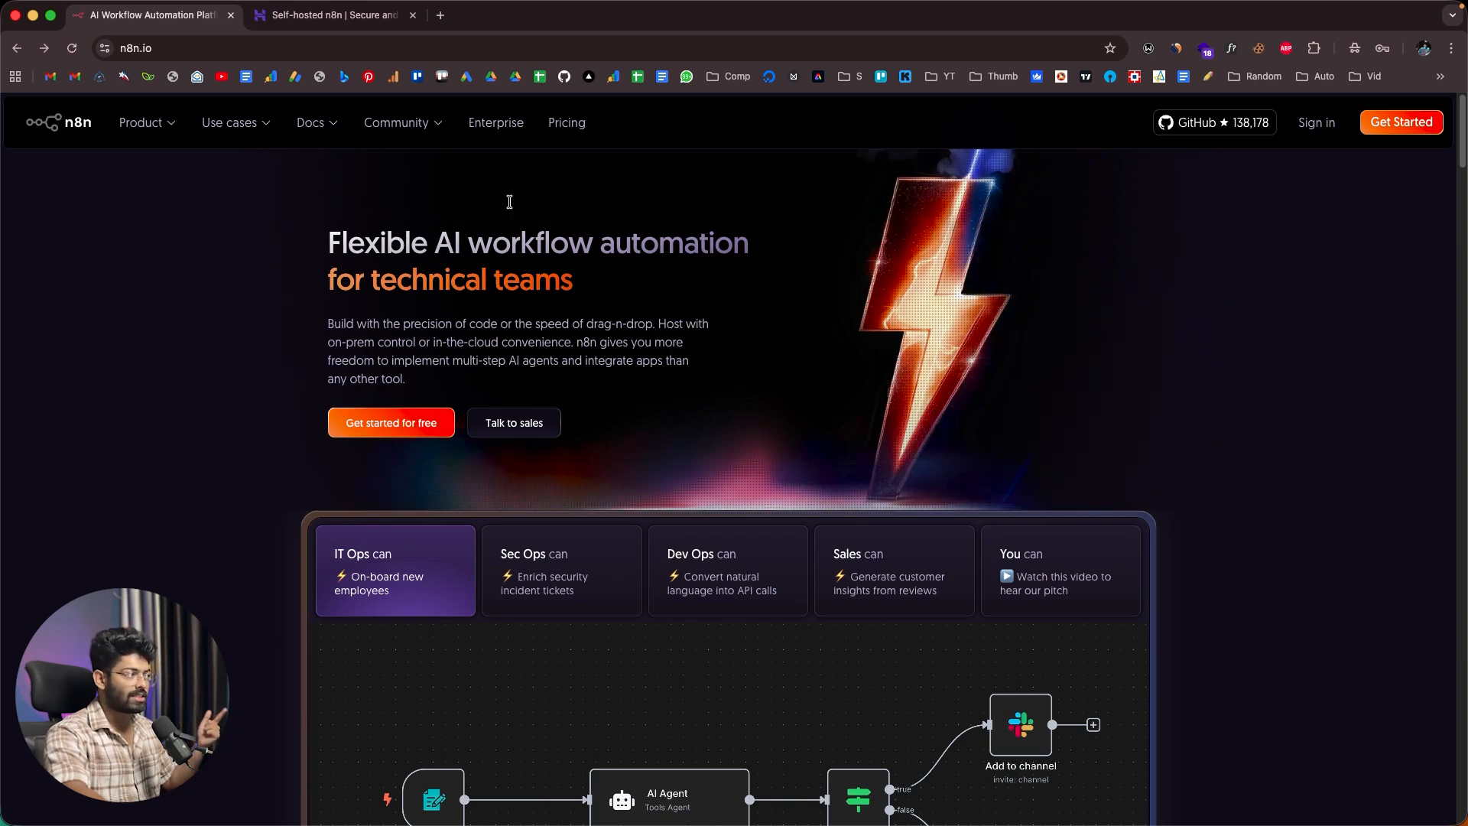
# Step: Compare the prices of n8n's cloud plans with Hostinger's self-hosted n8n VPS plans
pyautogui.click(566, 125)
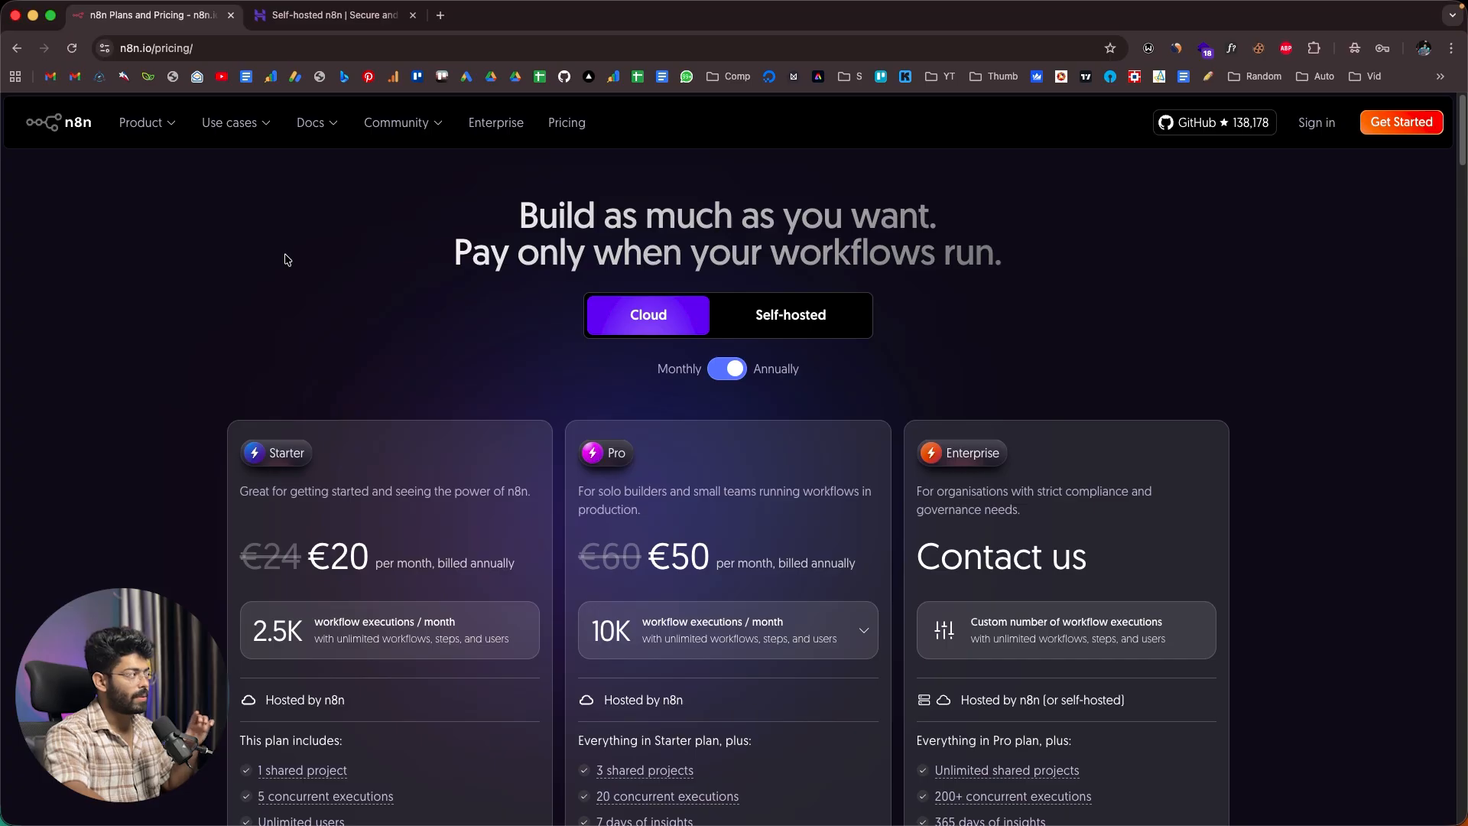
pyautogui.click(326, 14)
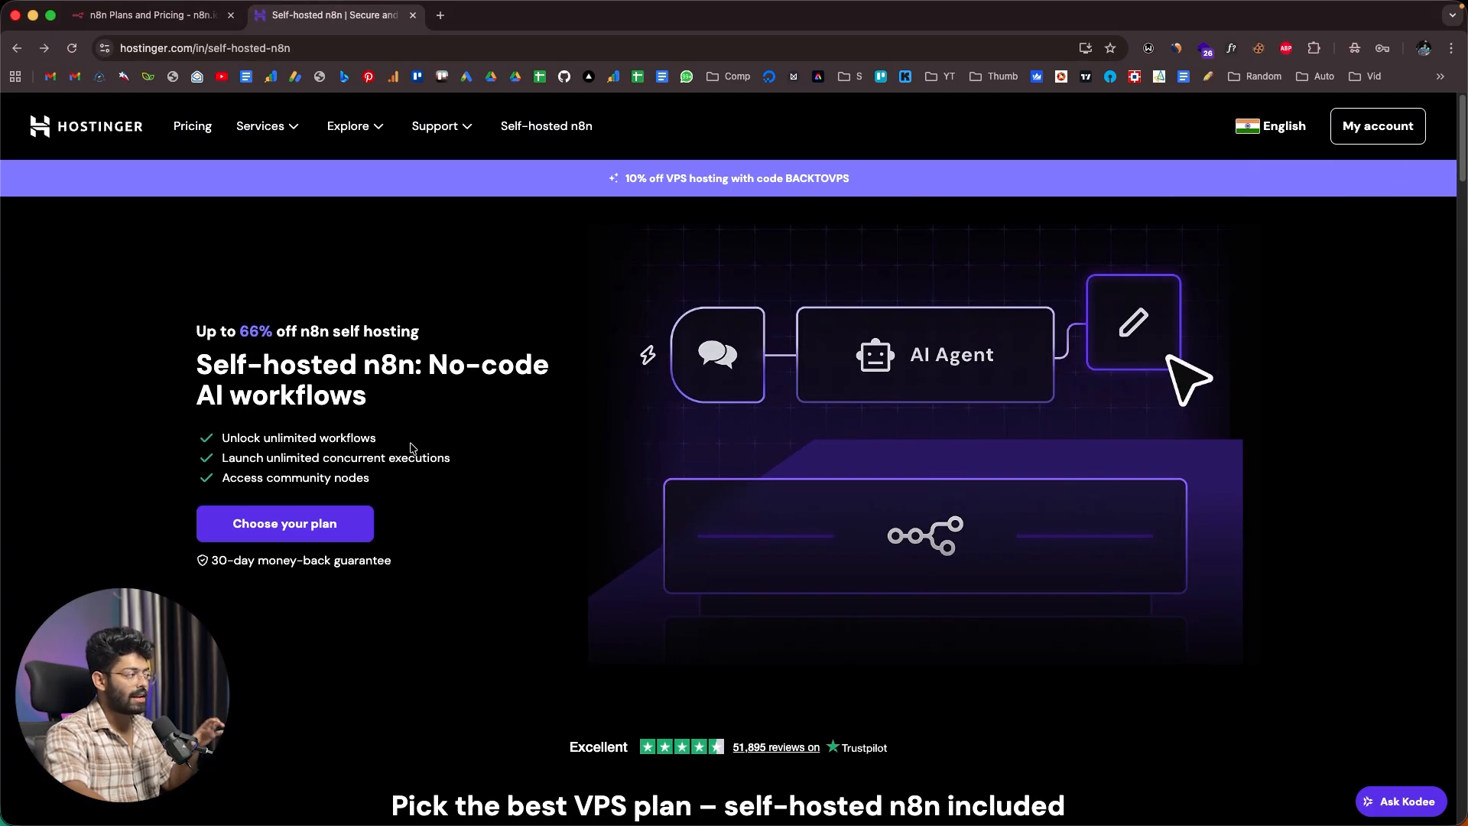
pyautogui.click(153, 19)
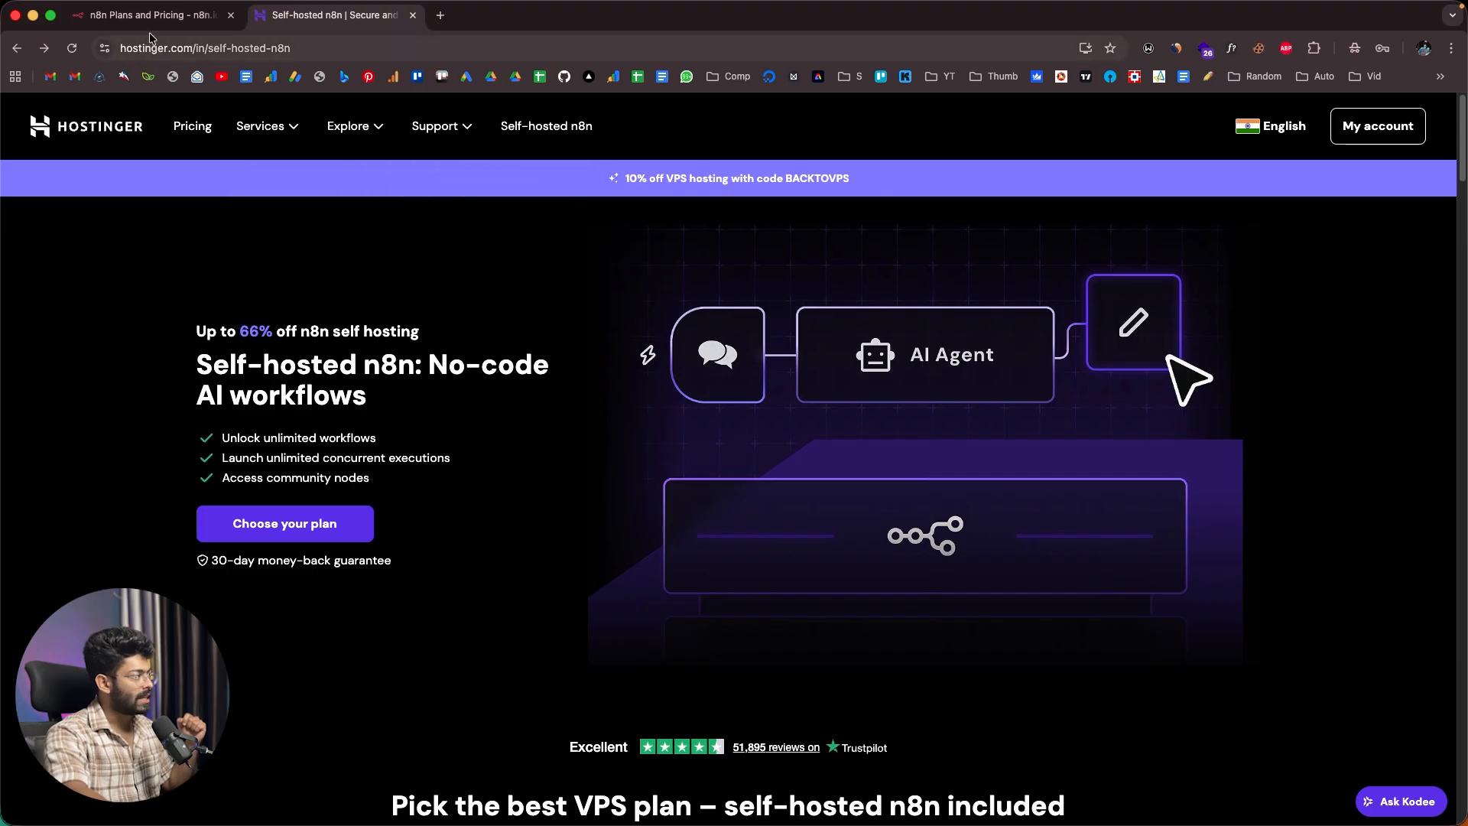
pyautogui.scroll(-1, 346, 553)
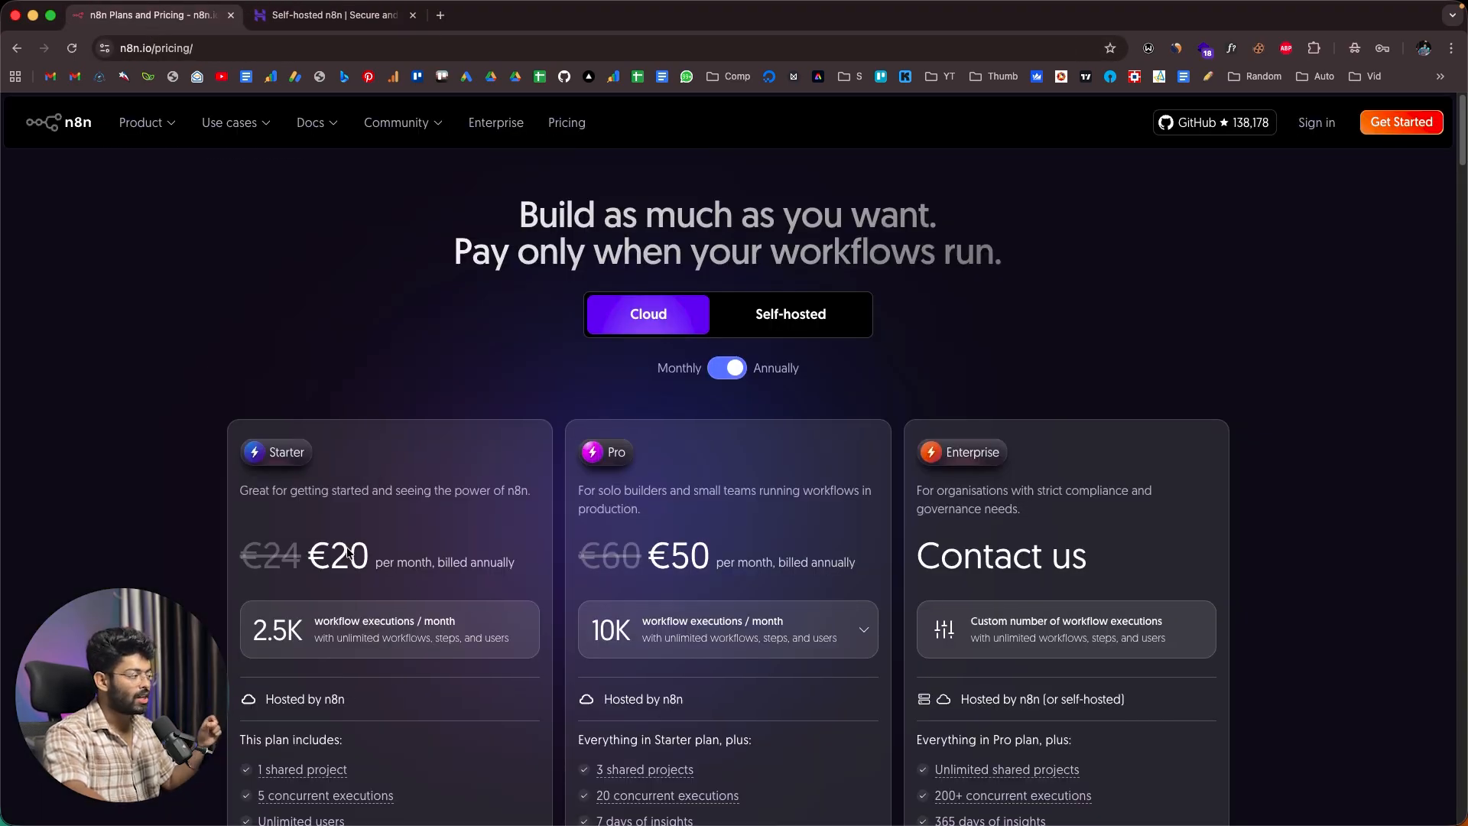
pyautogui.scroll(-2, 348, 552)
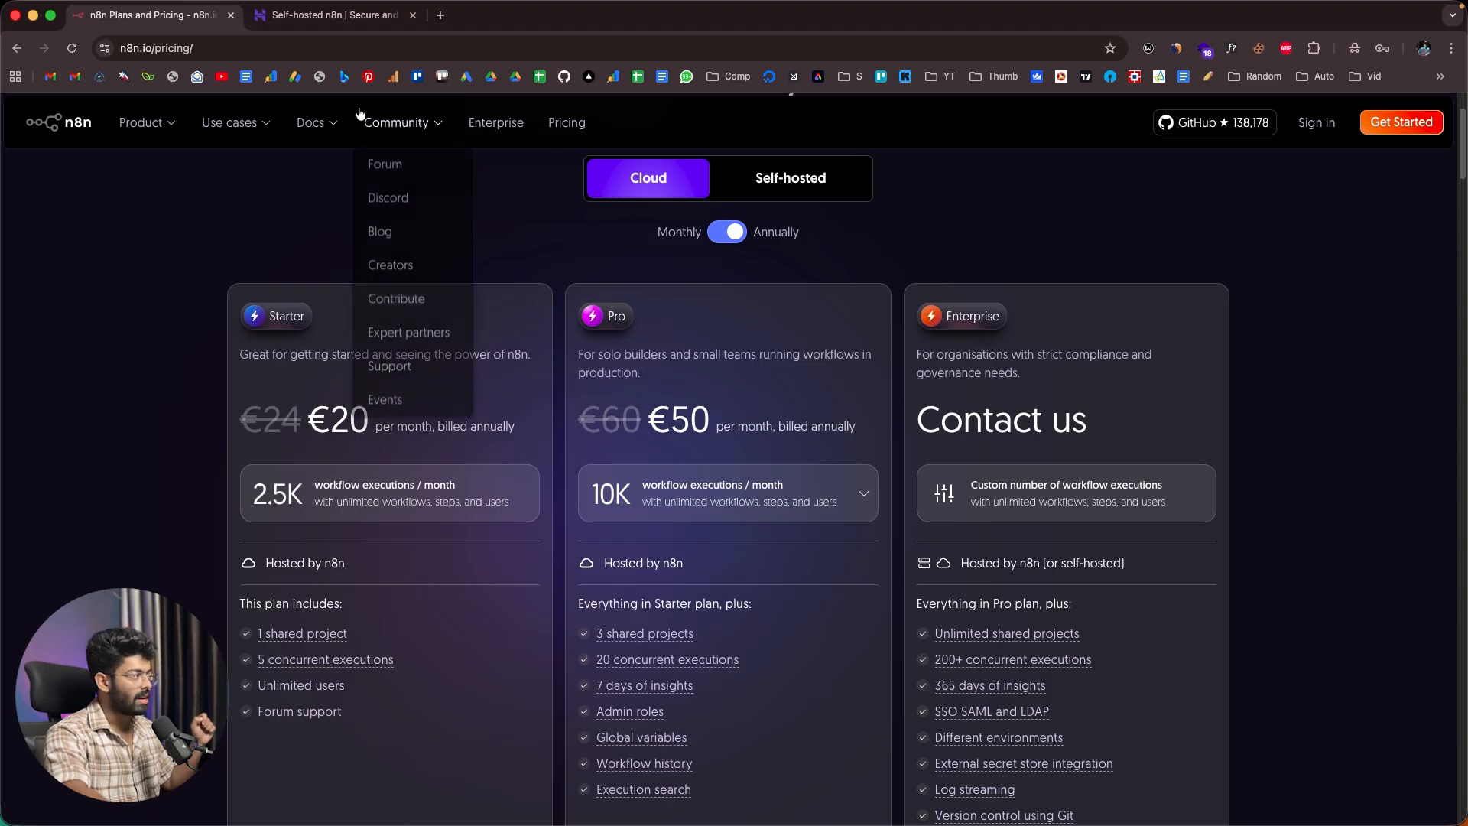
pyautogui.click(345, 19)
pyautogui.scroll(-7, 261, 383)
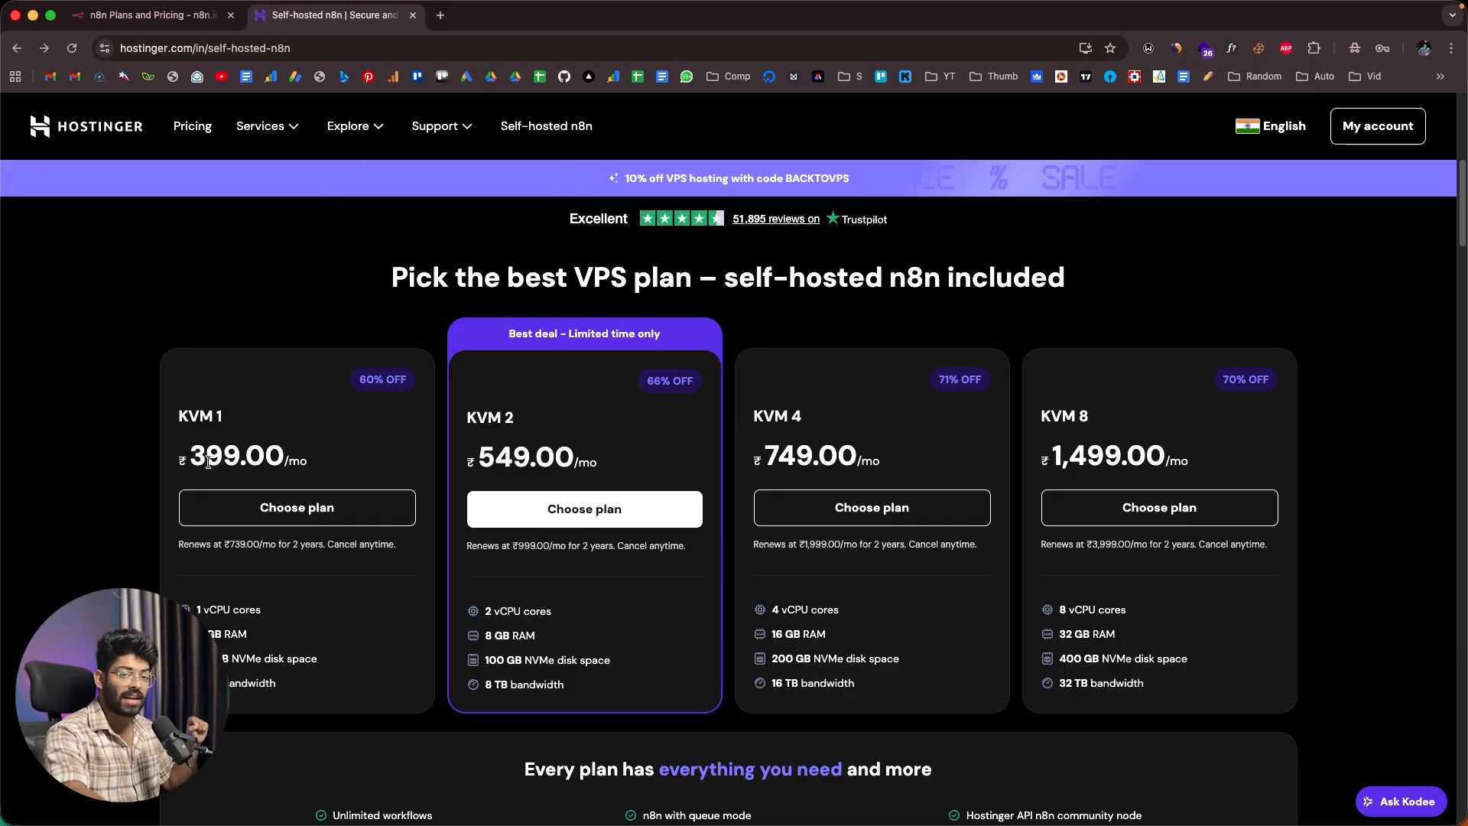
pyautogui.click(180, 21)
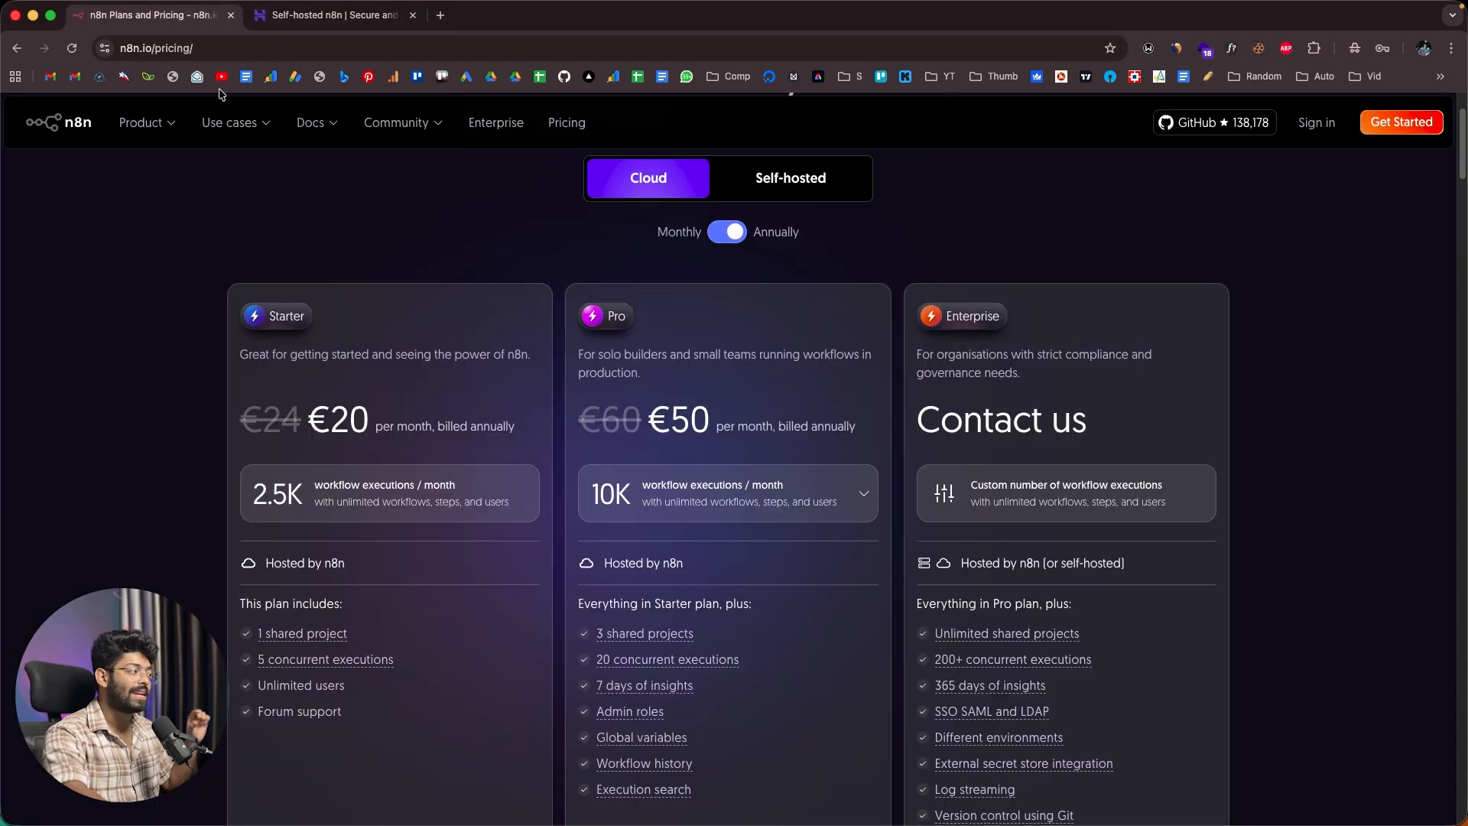
pyautogui.click(353, 16)
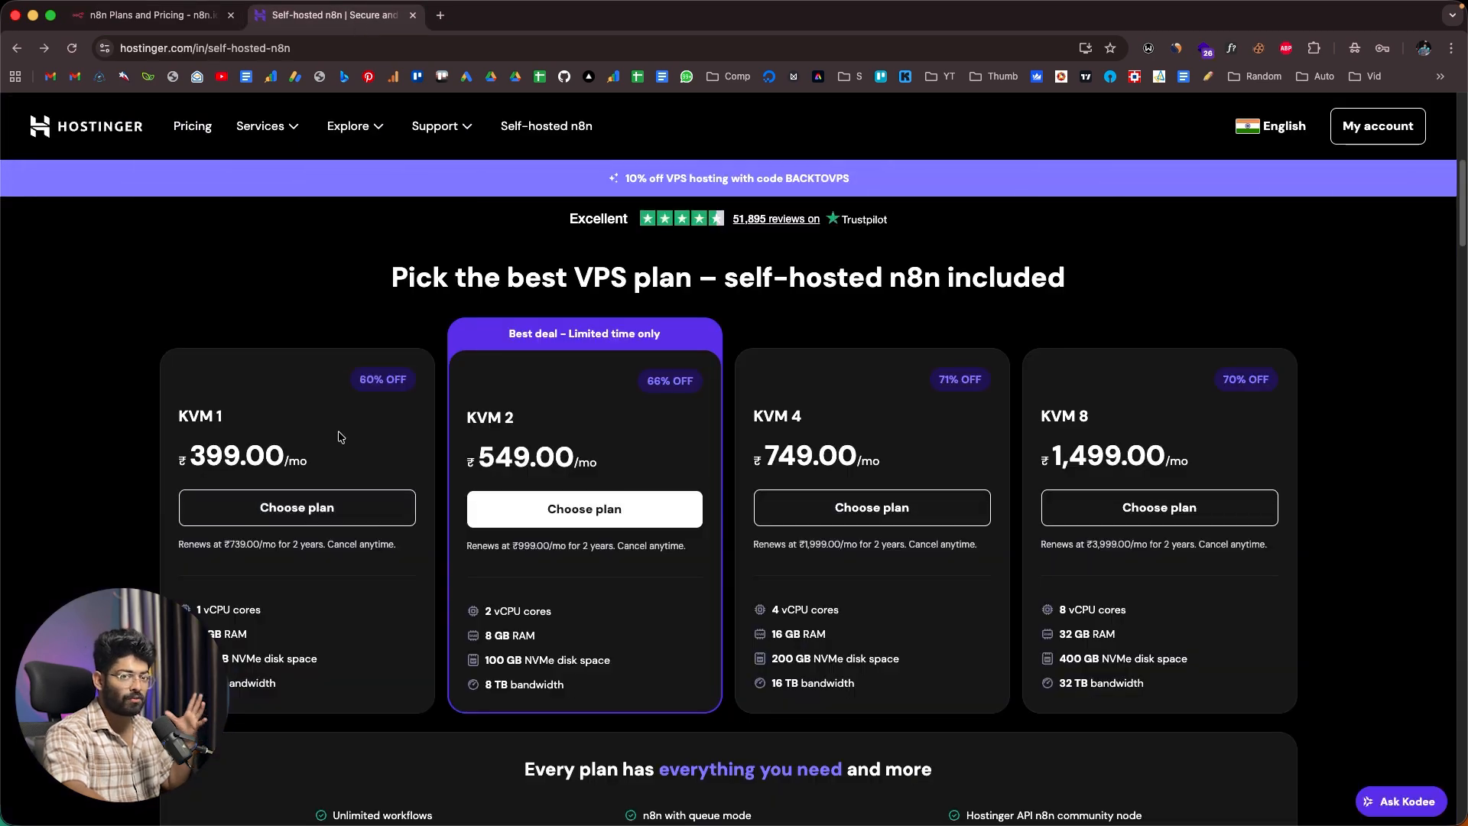
pyautogui.scroll(7, 341, 437)
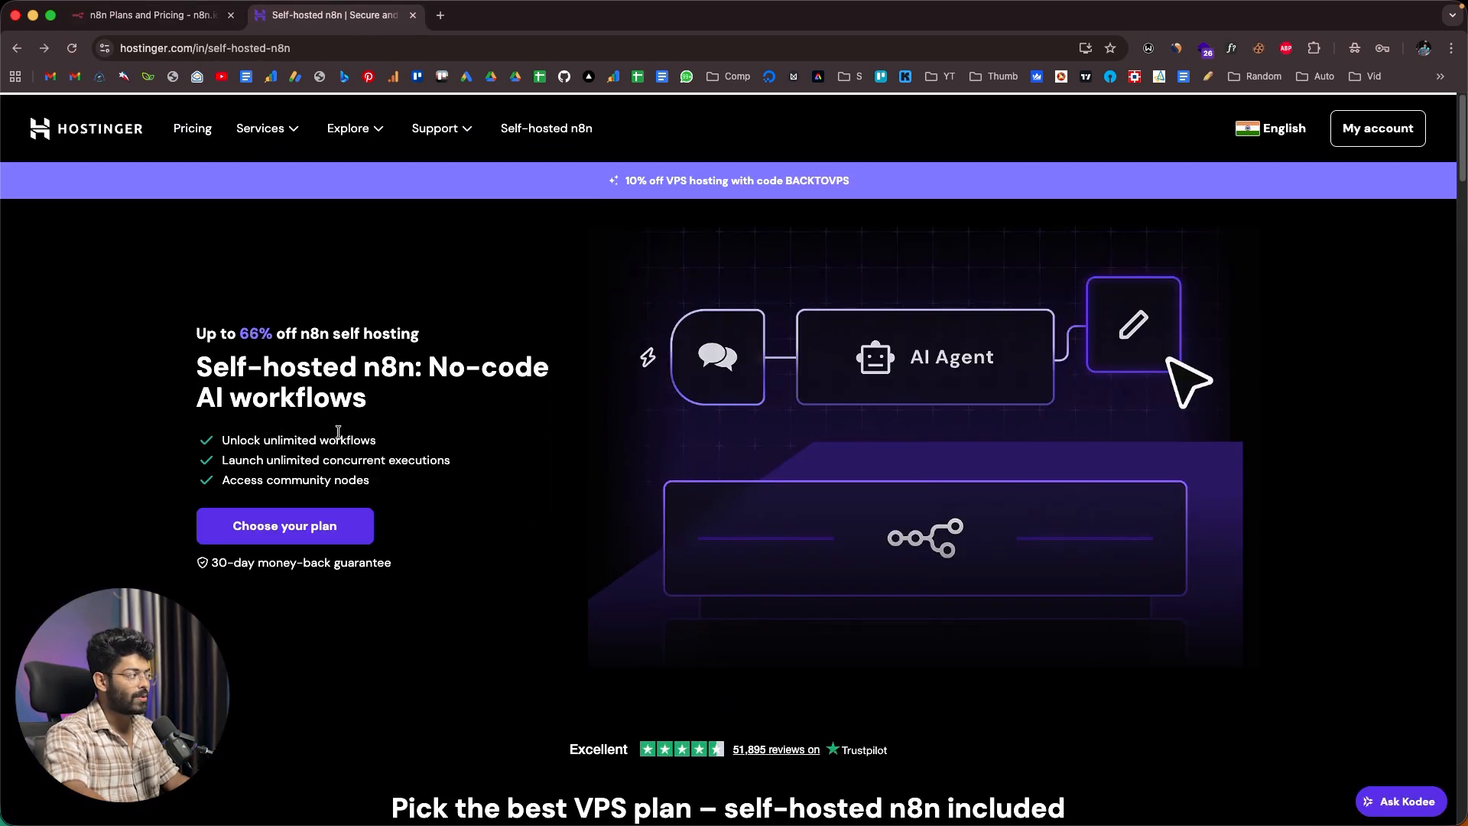
# Step: Examine the resources and features included in Hostinger's VPS plans against the limits of n8n's cloud plans
pyautogui.scroll(-7, 339, 432)
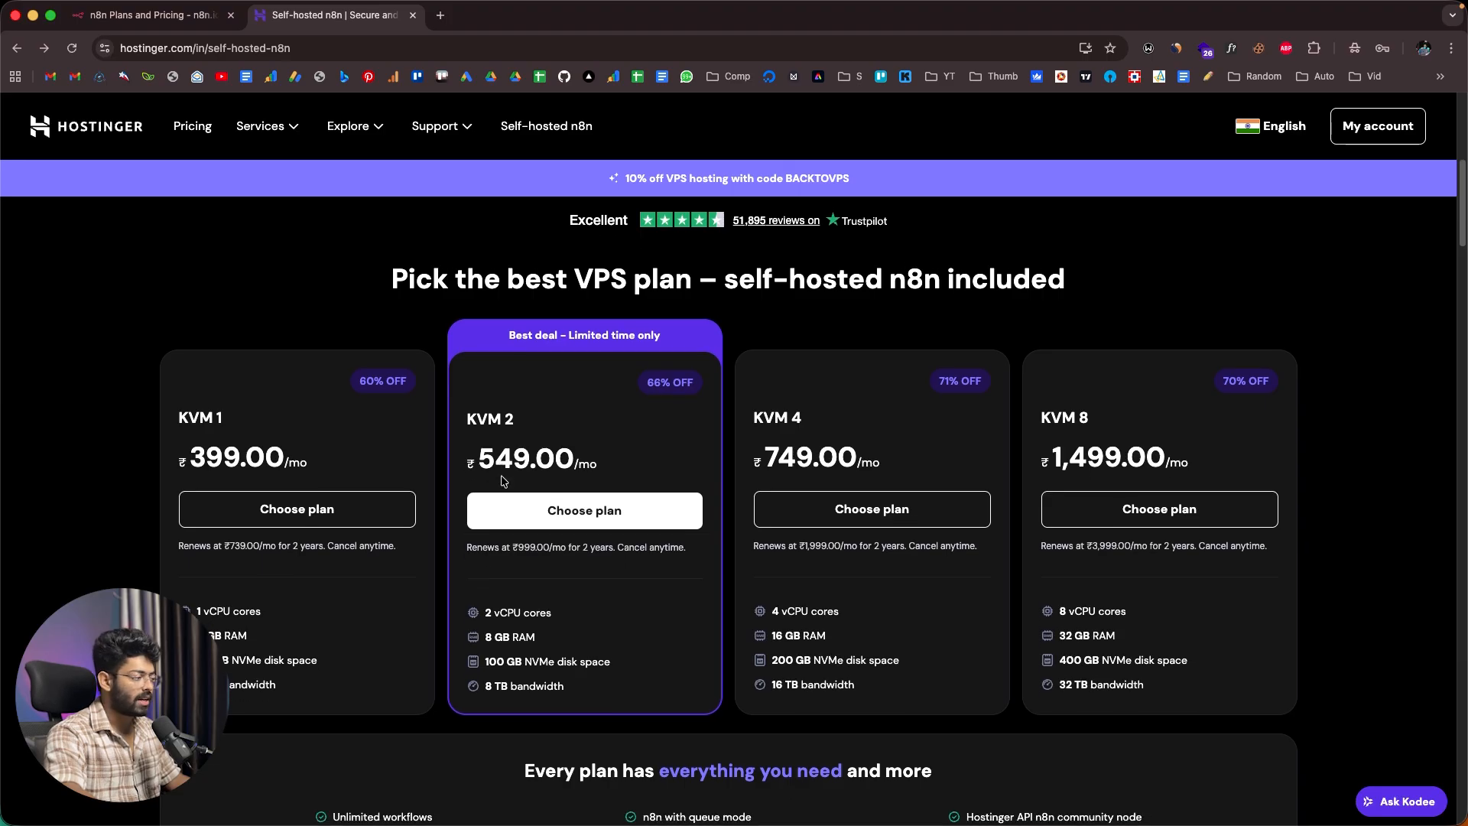
pyautogui.scroll(-1, 536, 596)
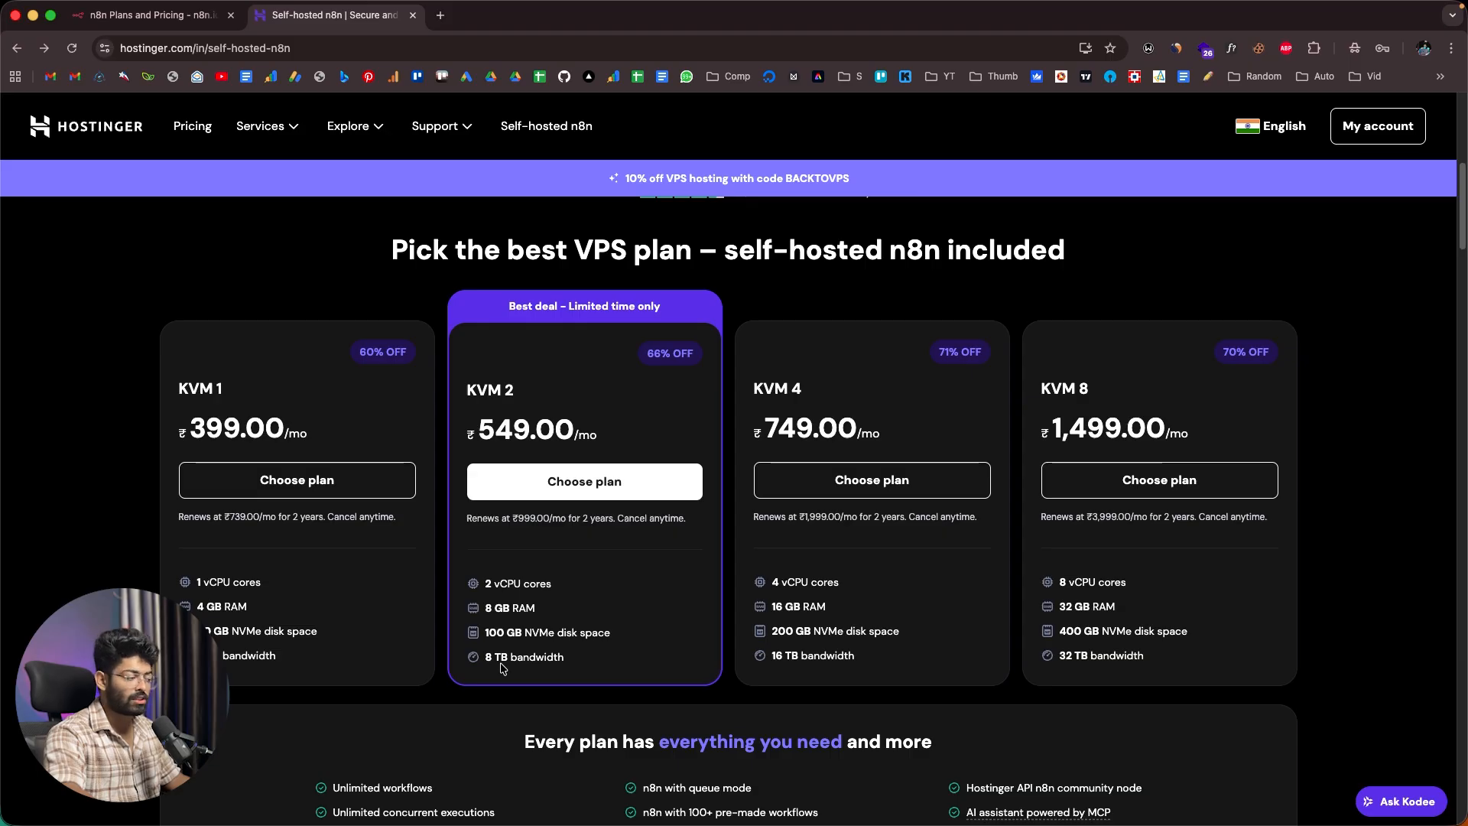
pyautogui.scroll(-5, 505, 665)
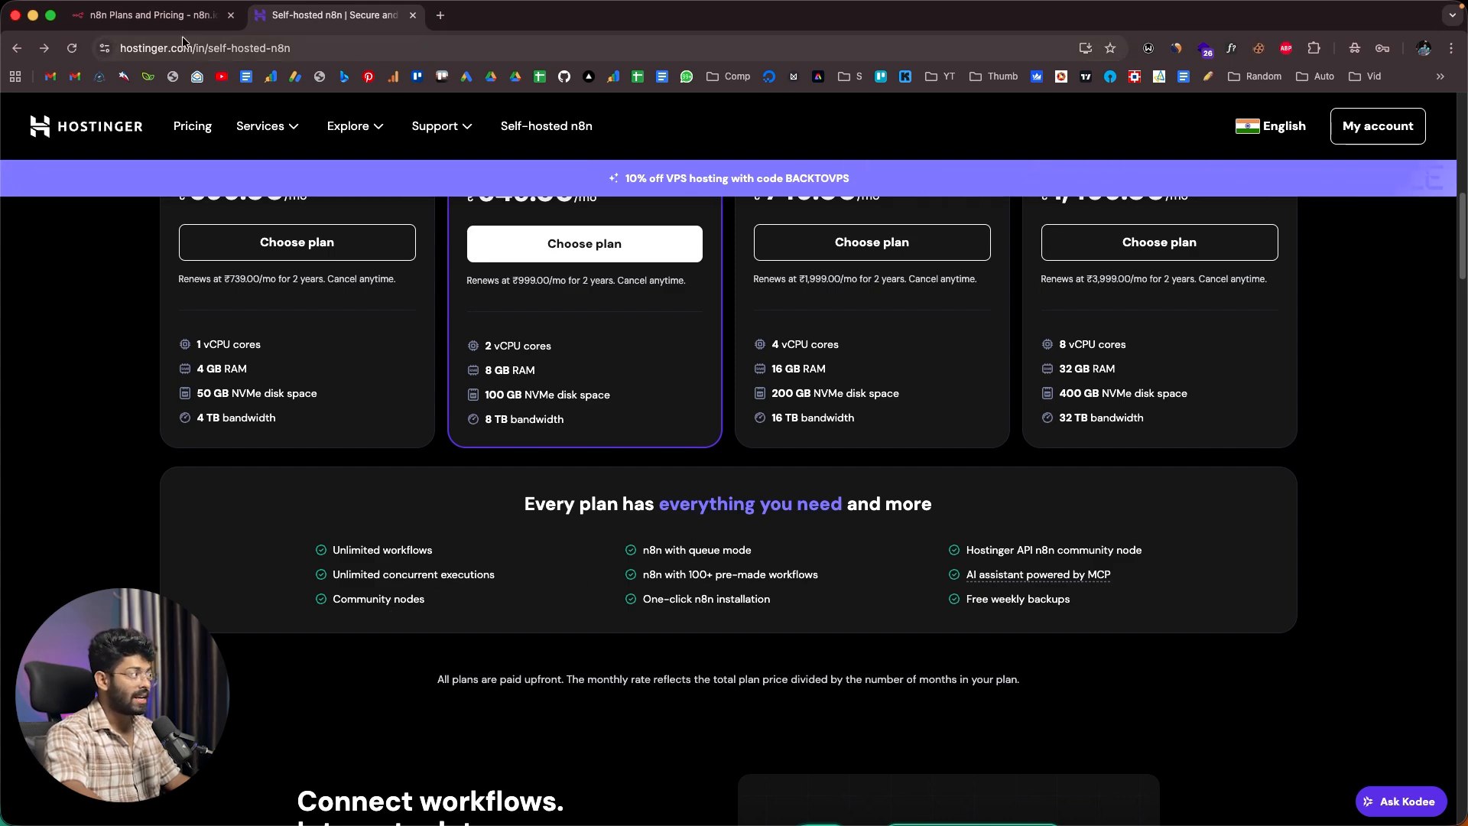
pyautogui.click(149, 15)
pyautogui.scroll(-2, 477, 721)
pyautogui.scroll(-2, 477, 721)
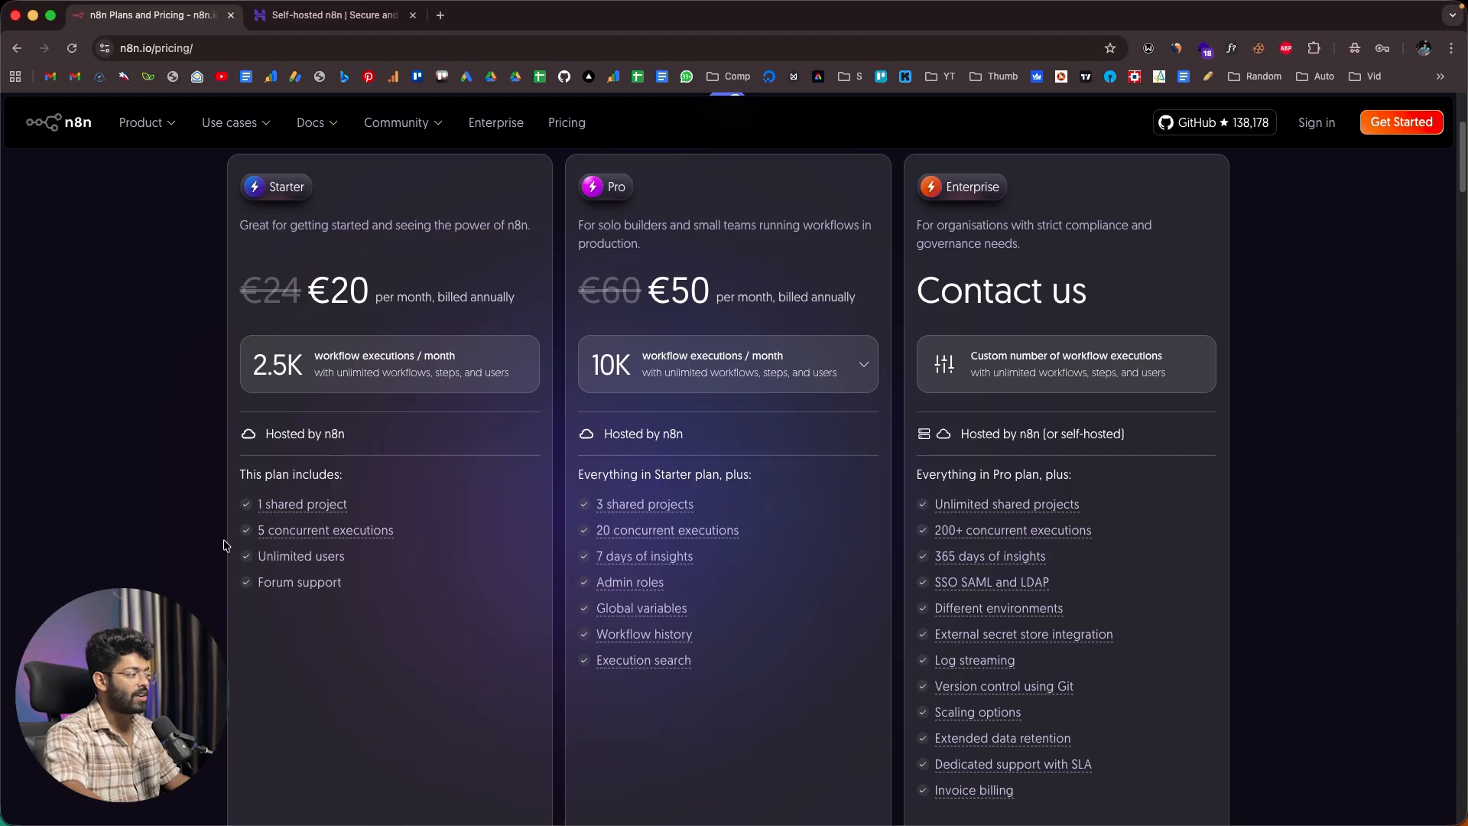
pyautogui.scroll(-7, 240, 511)
pyautogui.scroll(9, 240, 512)
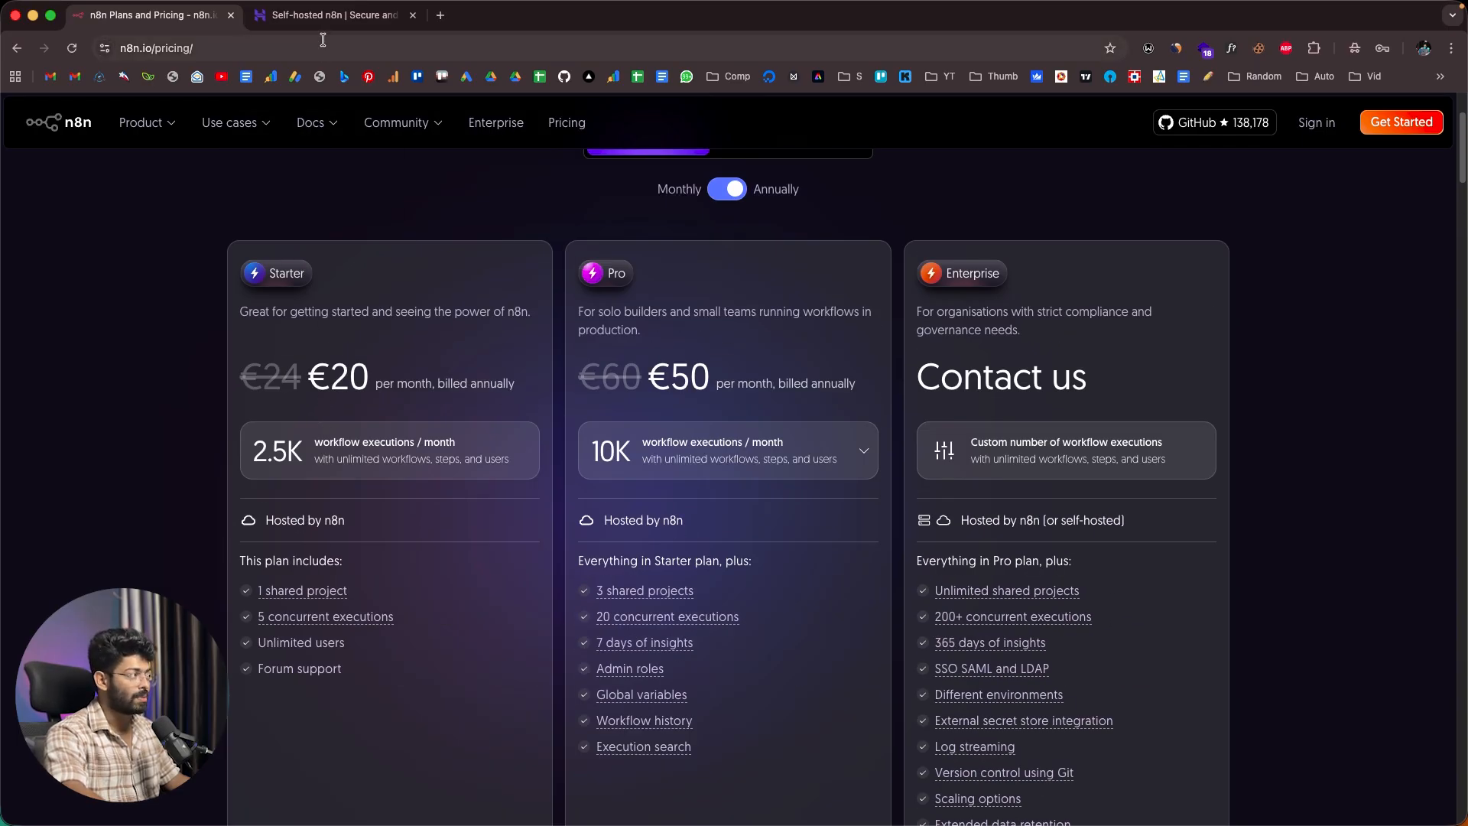
pyautogui.hotkey('ctrl', 'Tab')
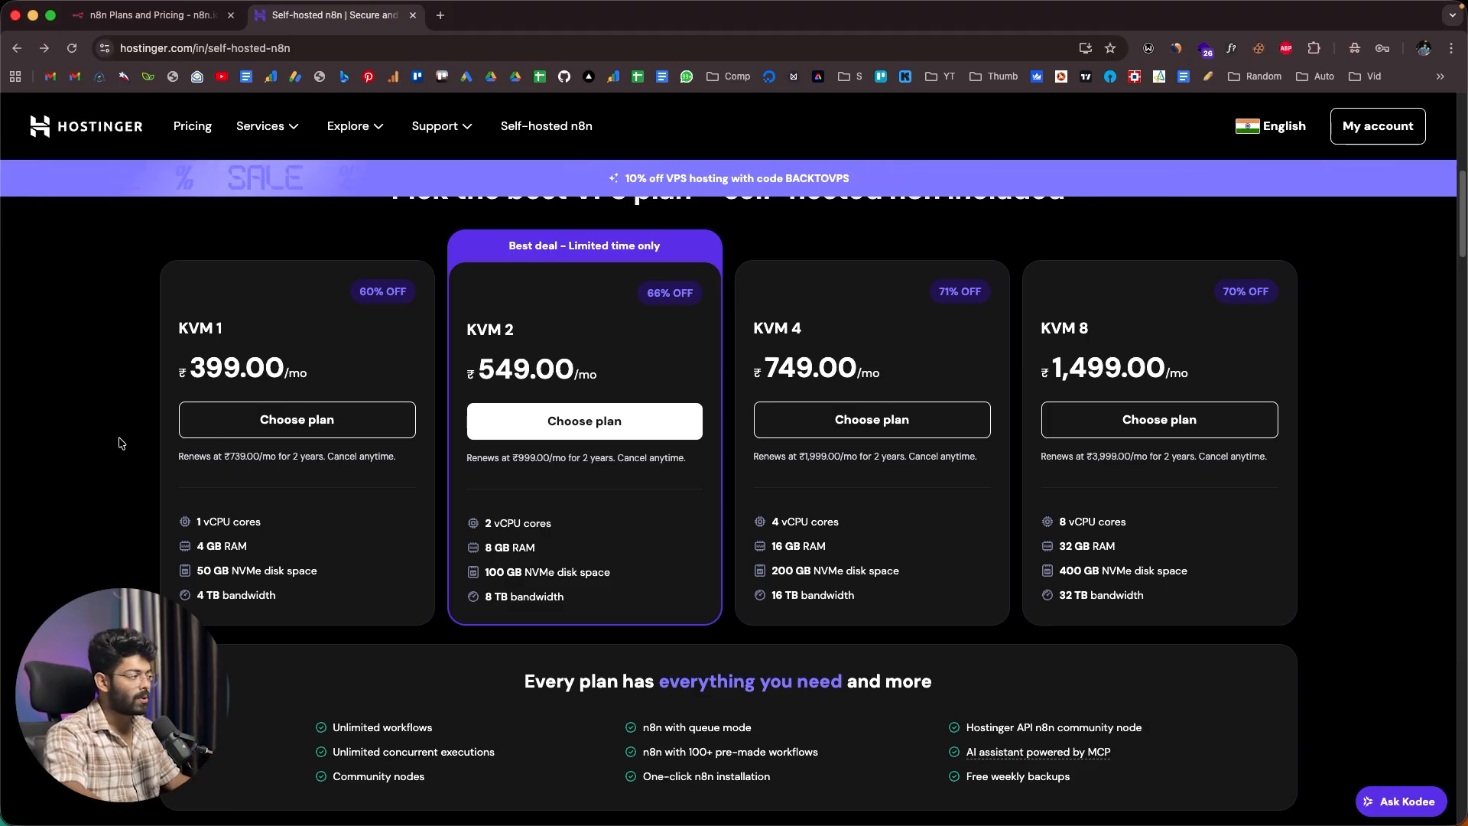
# Step: Choose Hostinger's KVM 2 plan and check its billing periods in the cart, keeping 12 months
pyautogui.click(547, 427)
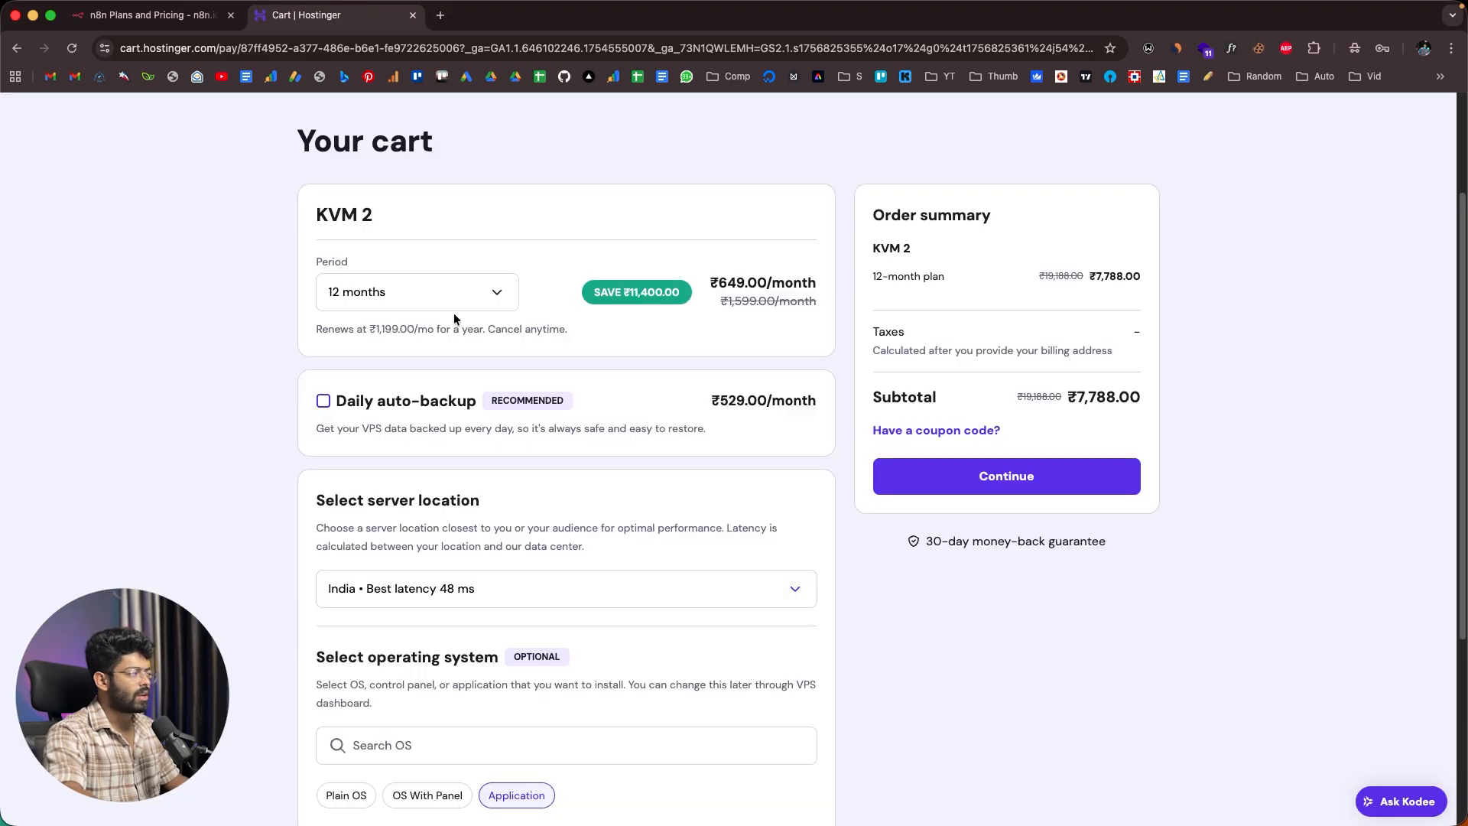
pyautogui.click(480, 296)
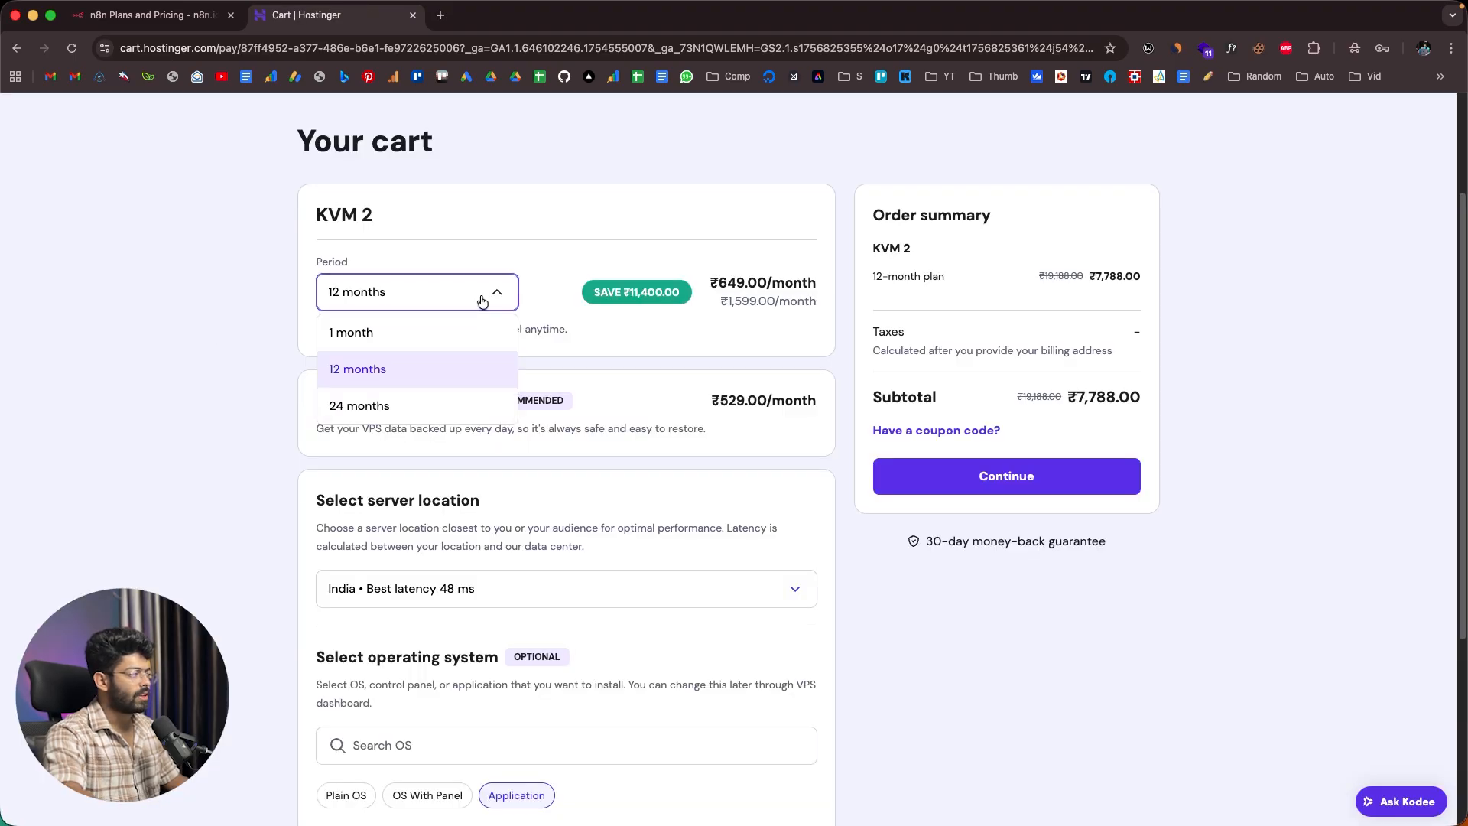
pyautogui.click(244, 329)
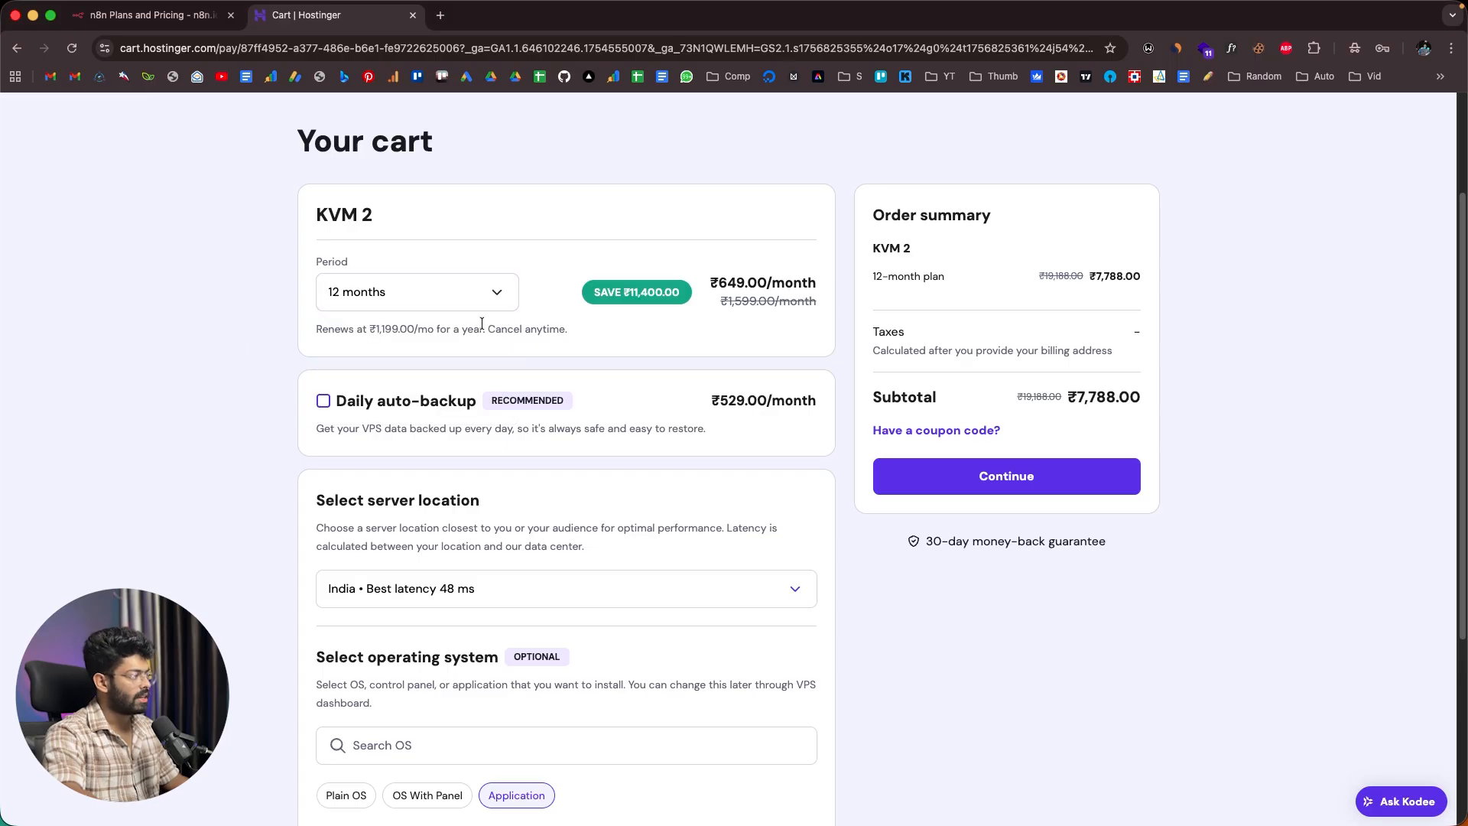
# Step: Review the server location and operating system choices in the cart, keeping India and the n8n application
pyautogui.scroll(-1, 413, 482)
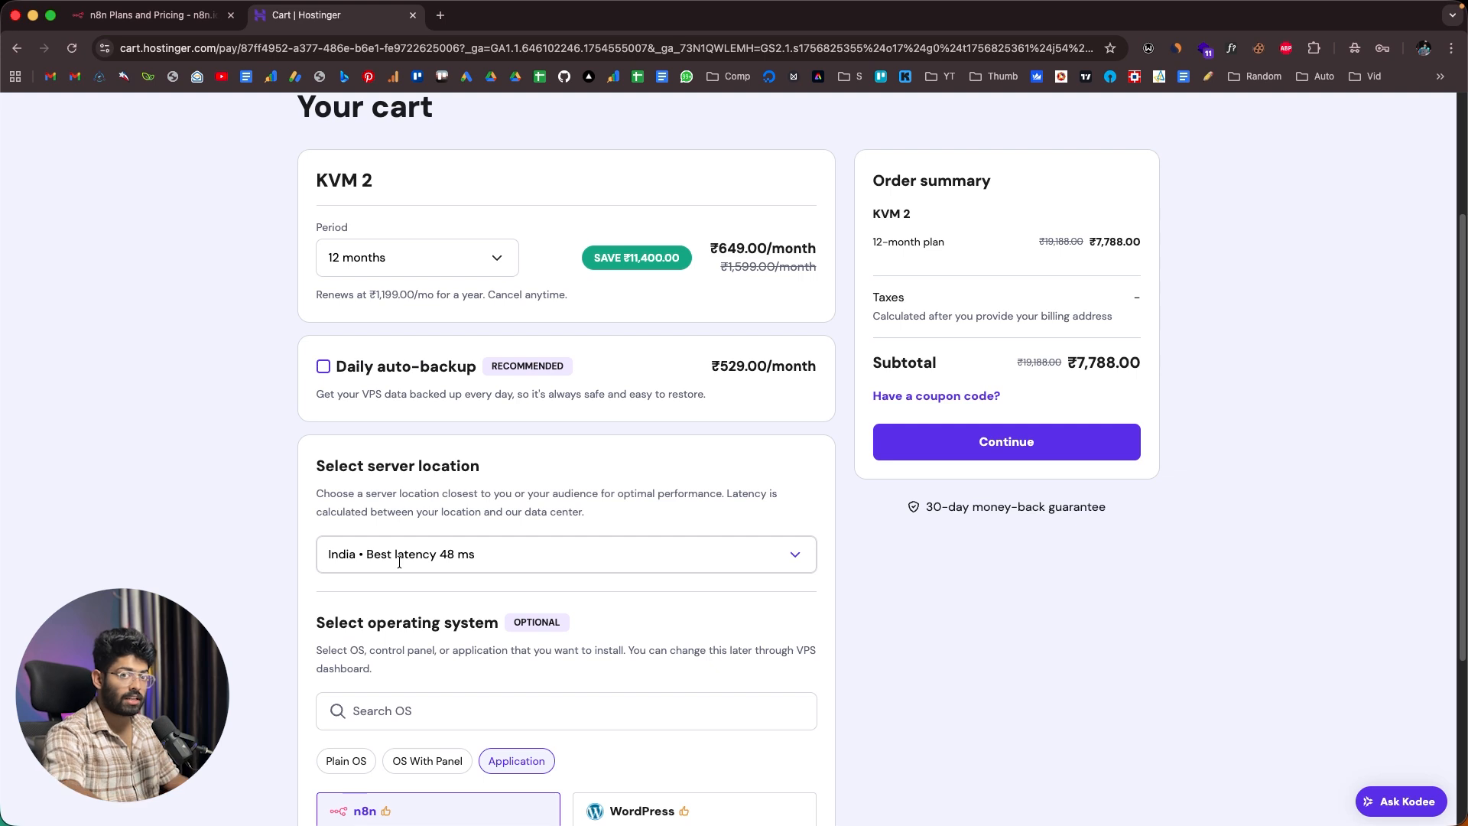
pyautogui.click(473, 551)
pyautogui.click(347, 633)
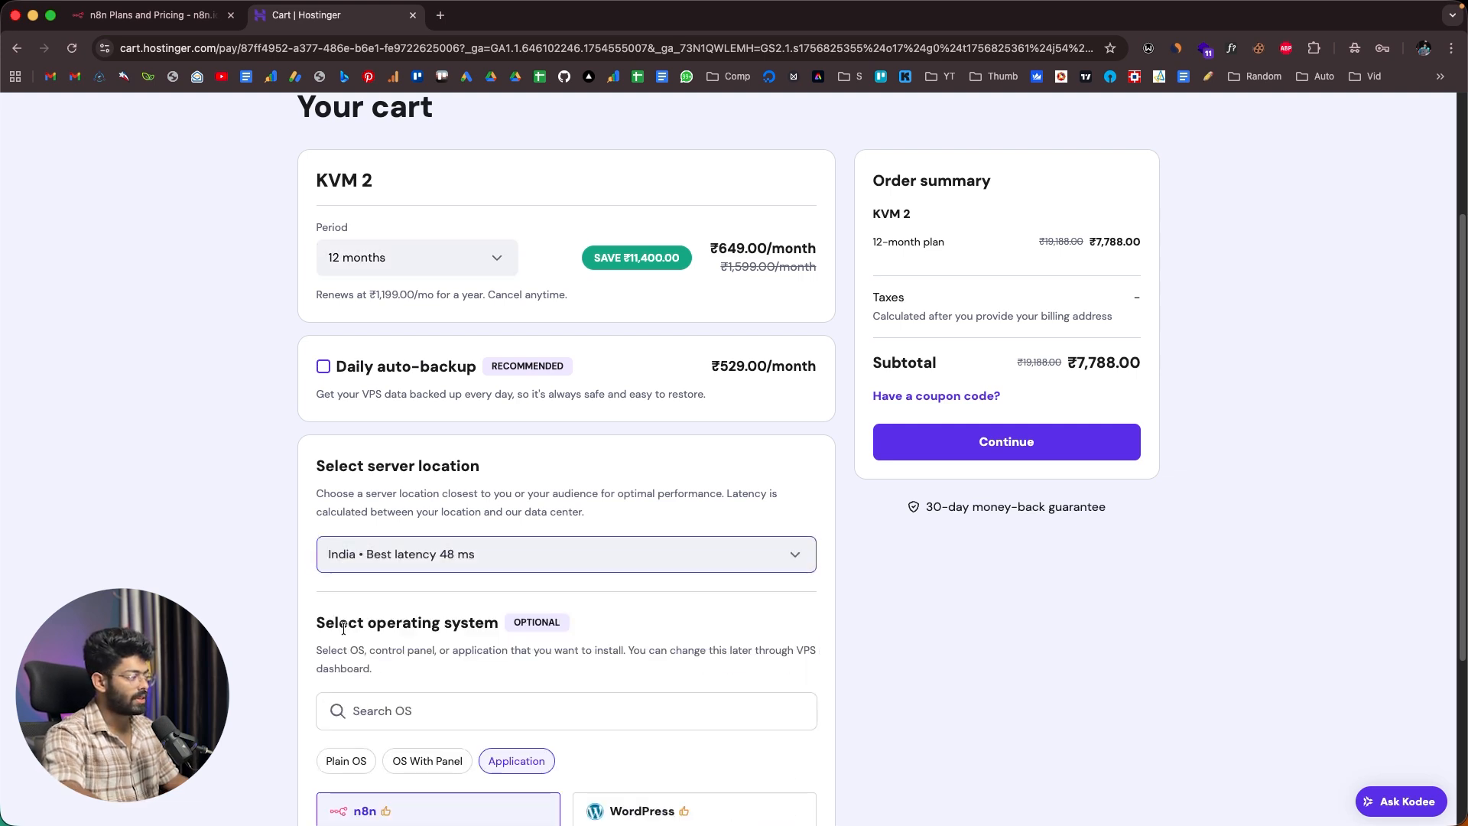
pyautogui.scroll(-5, 348, 478)
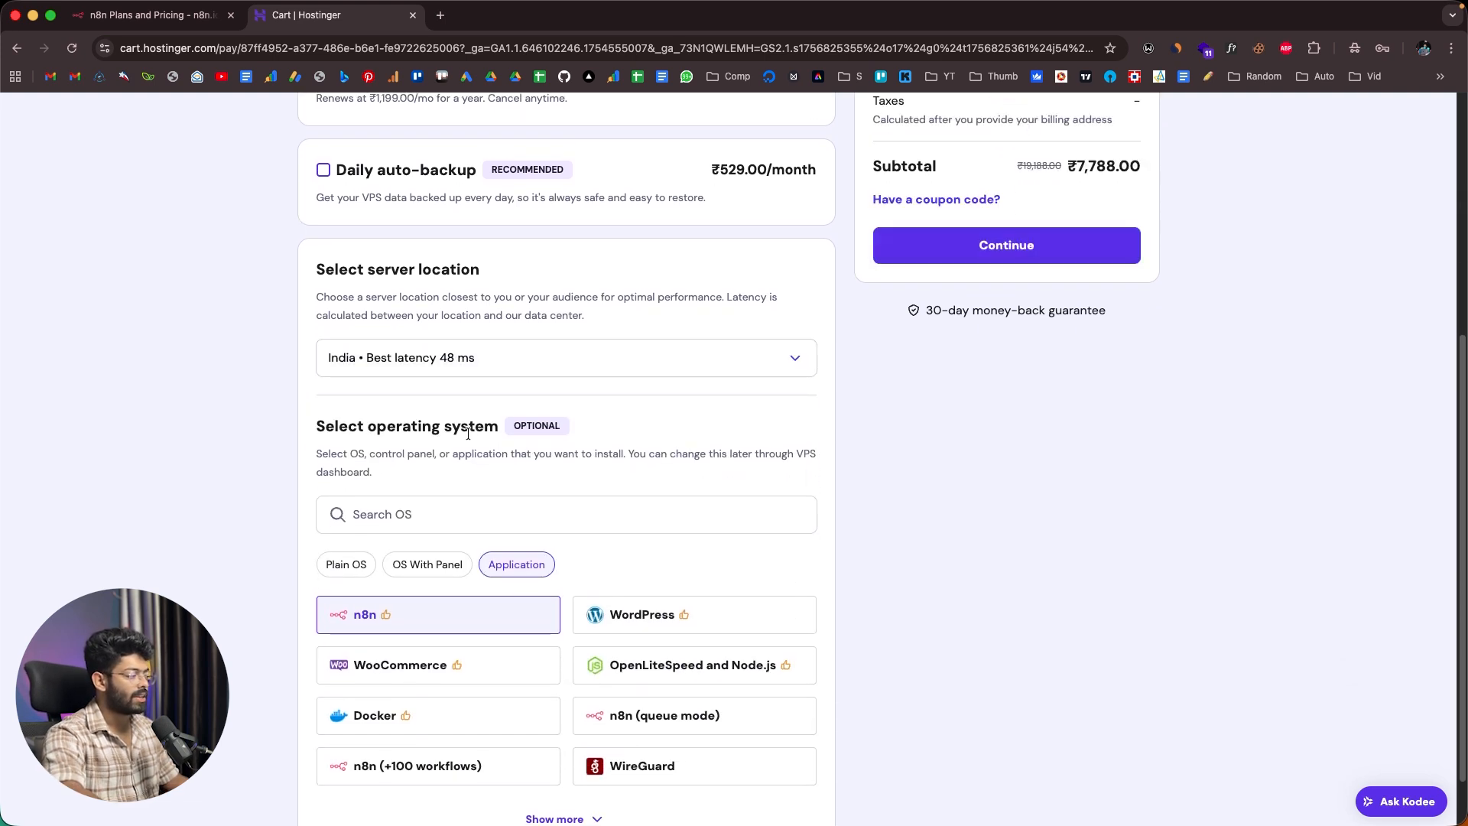
pyautogui.scroll(-2, 468, 432)
pyautogui.scroll(3, 364, 550)
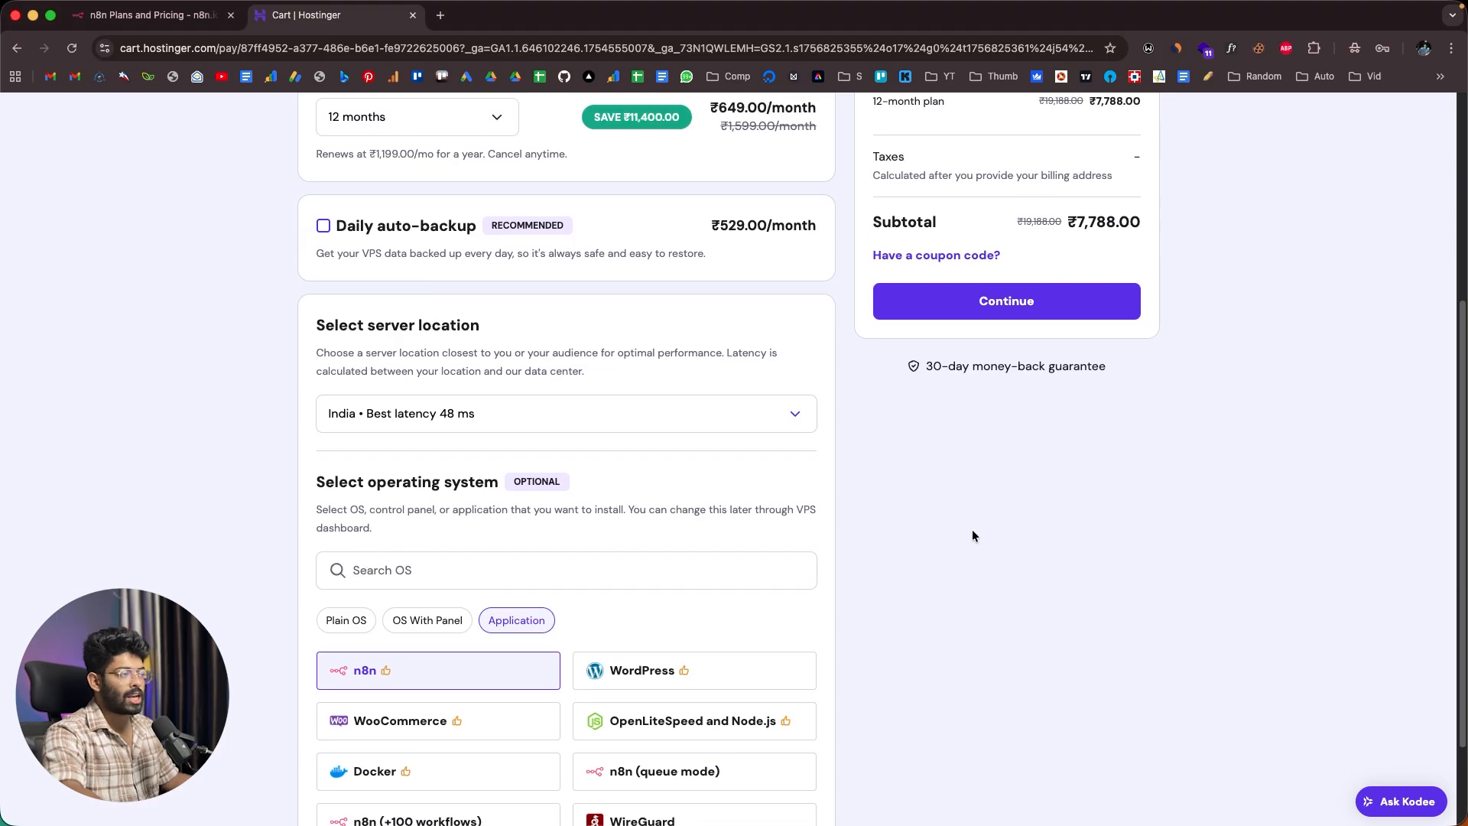
pyautogui.scroll(1, 972, 535)
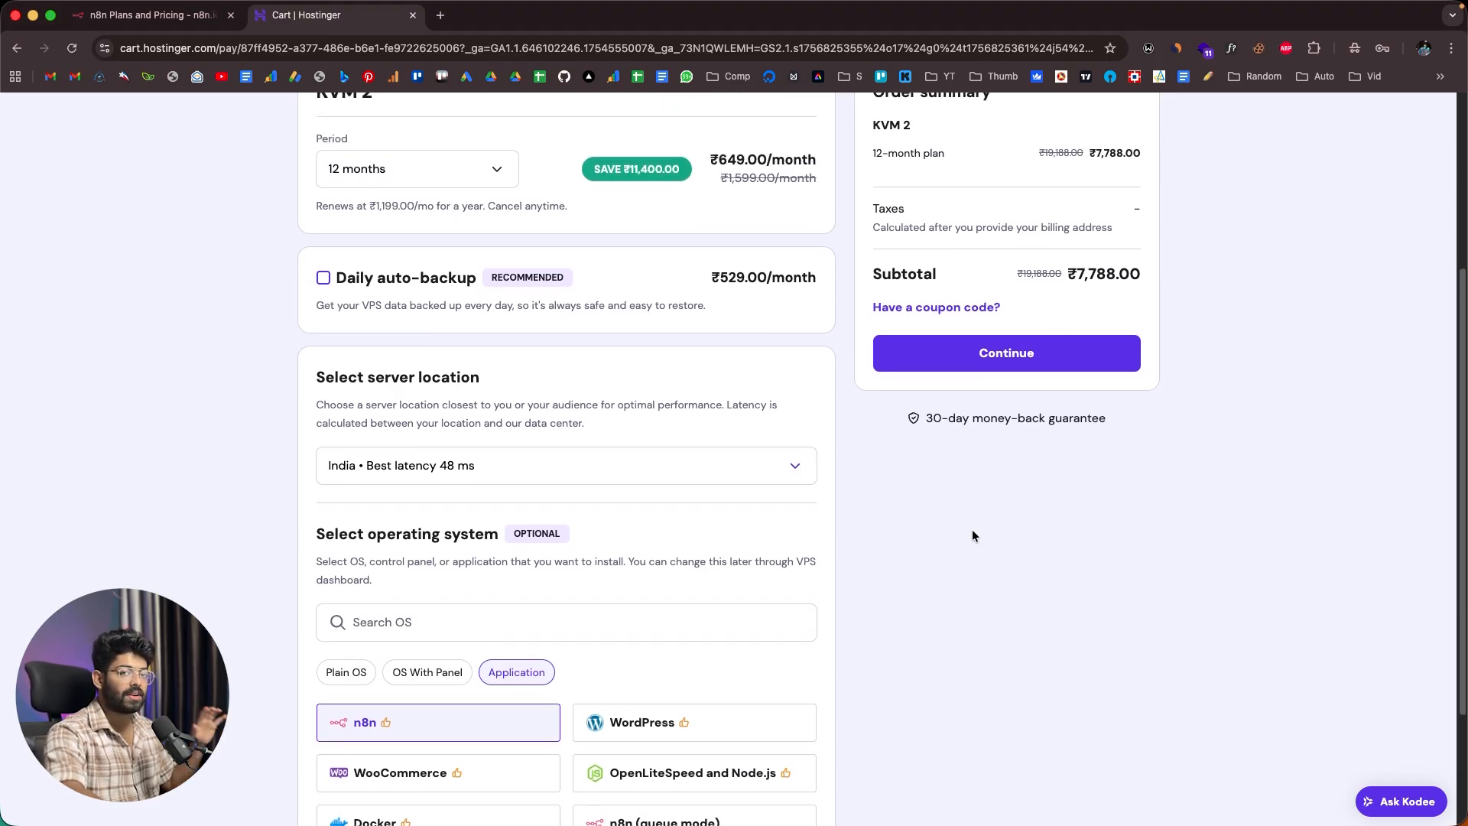
# Step: Apply the coupon code ASTRO to the KVM 2 order and check the discount in the order summary
pyautogui.click(962, 306)
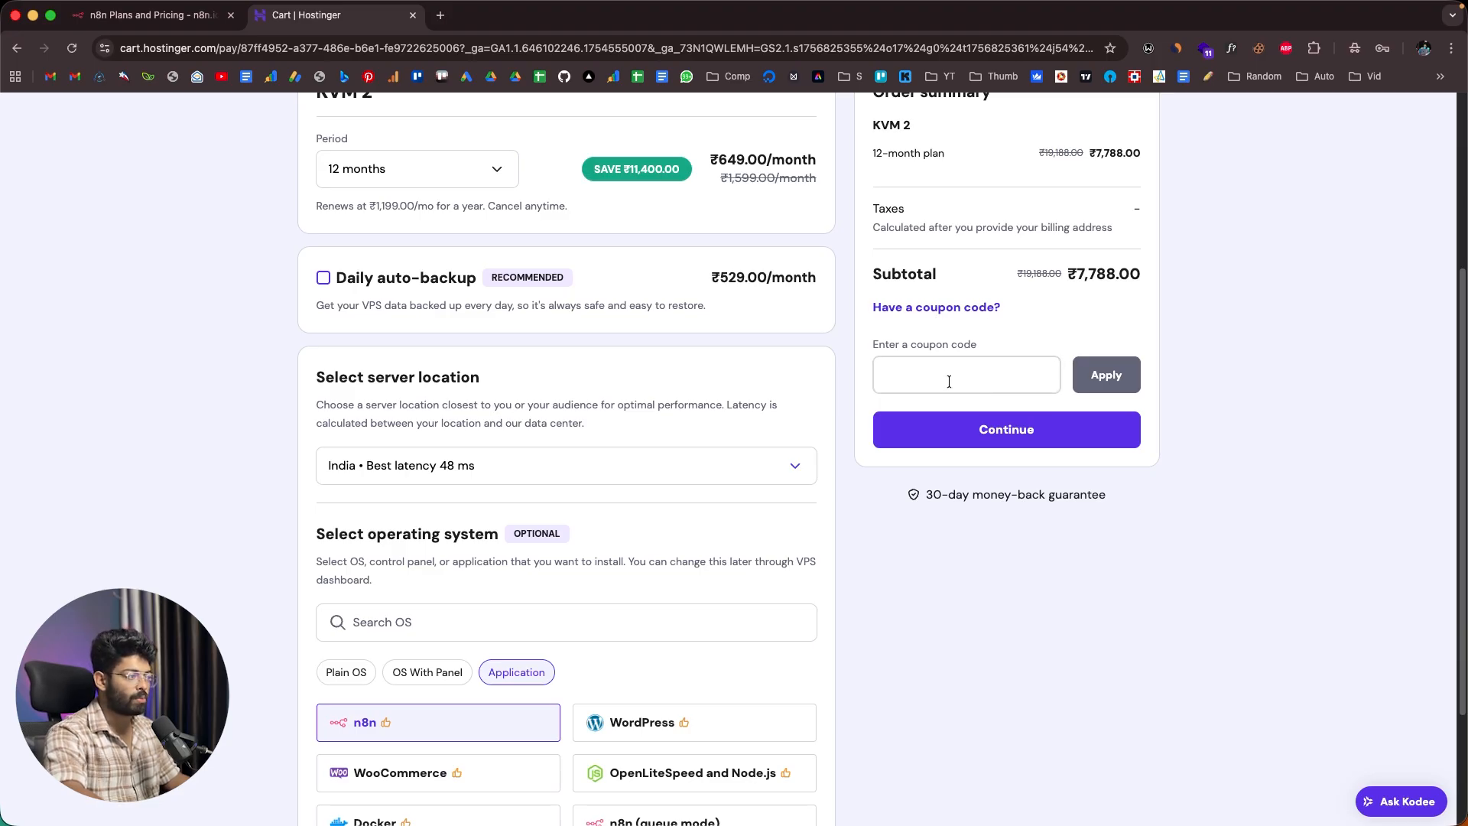
pyautogui.write('ASTRO')
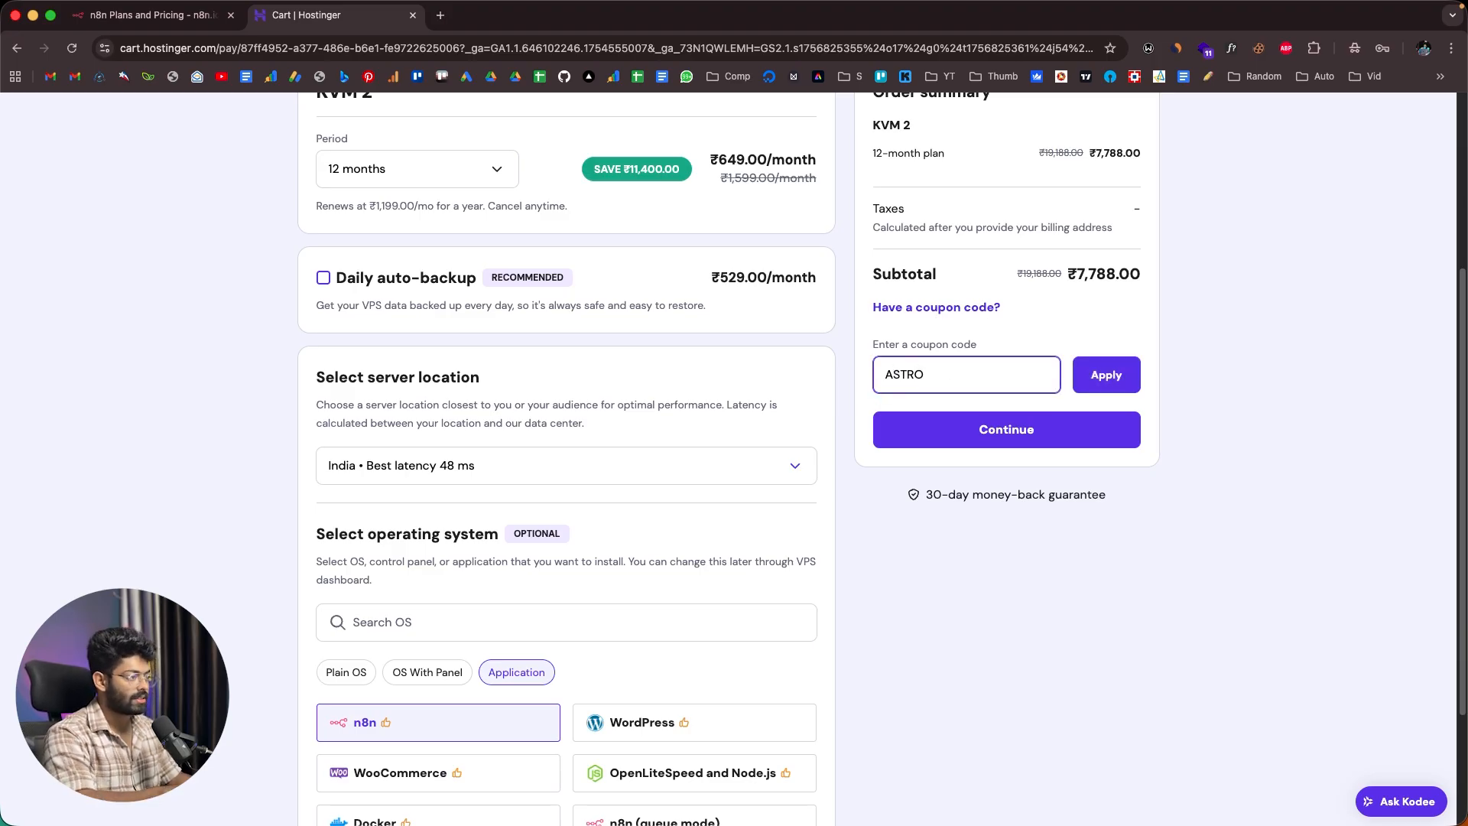
pyautogui.click(1106, 376)
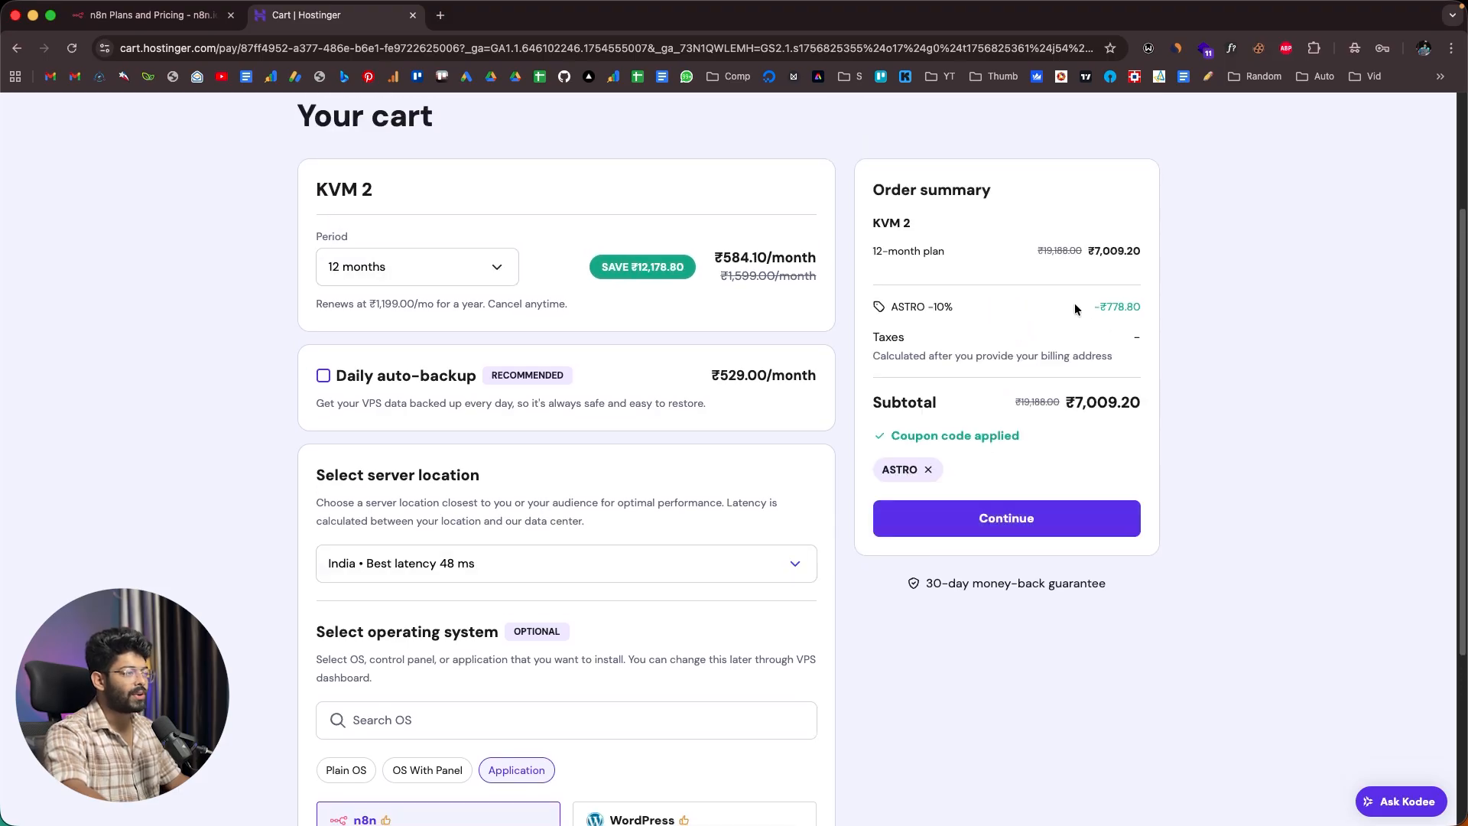
pyautogui.moveTo(1072, 303); pyautogui.dragTo(1140, 303)
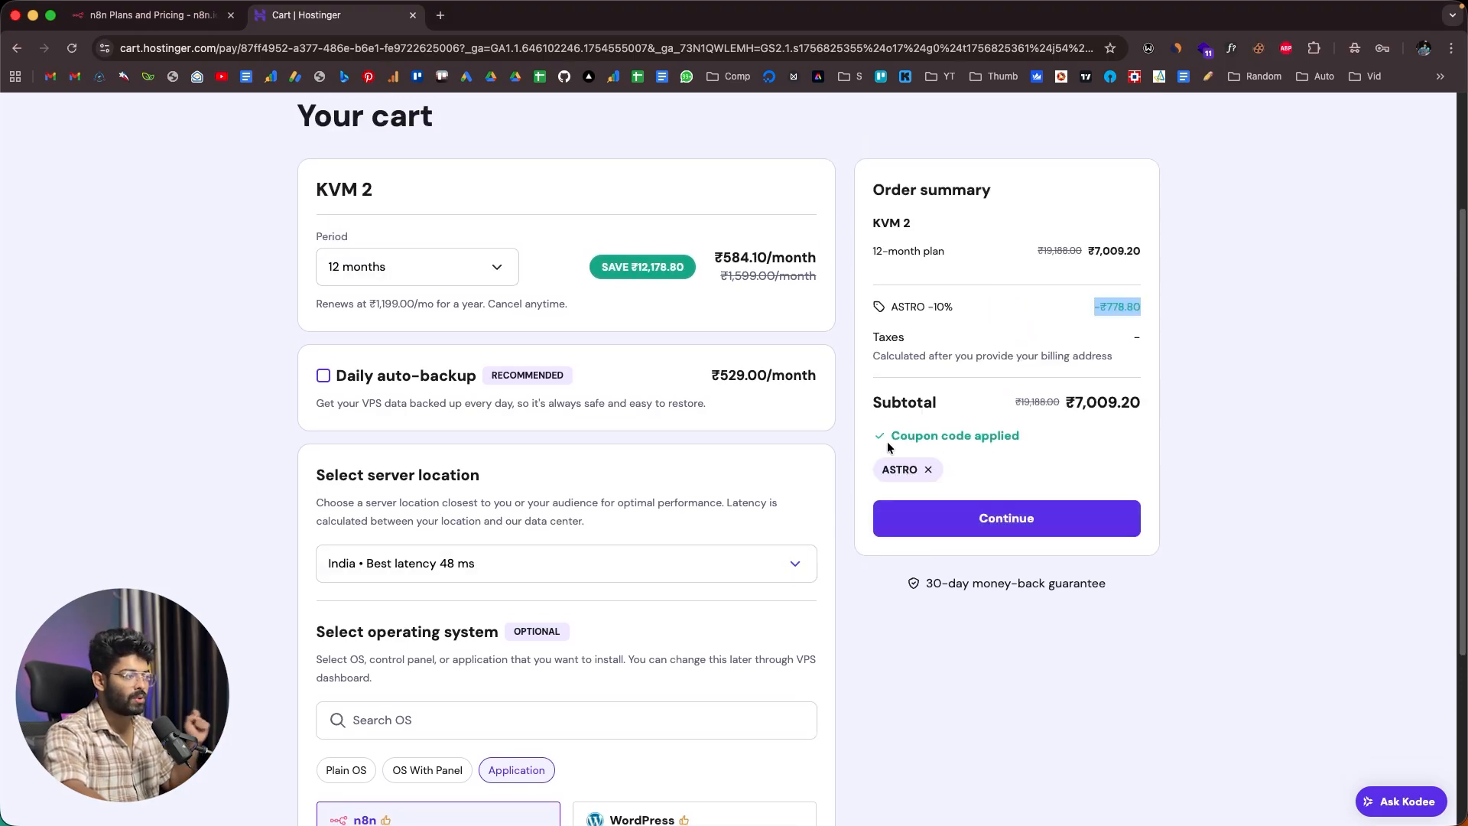
# Step: Proceed with the KVM 2 order and confirm India as the new VPS's server location after reviewing the alternatives
pyautogui.click(1017, 468)
pyautogui.click(999, 520)
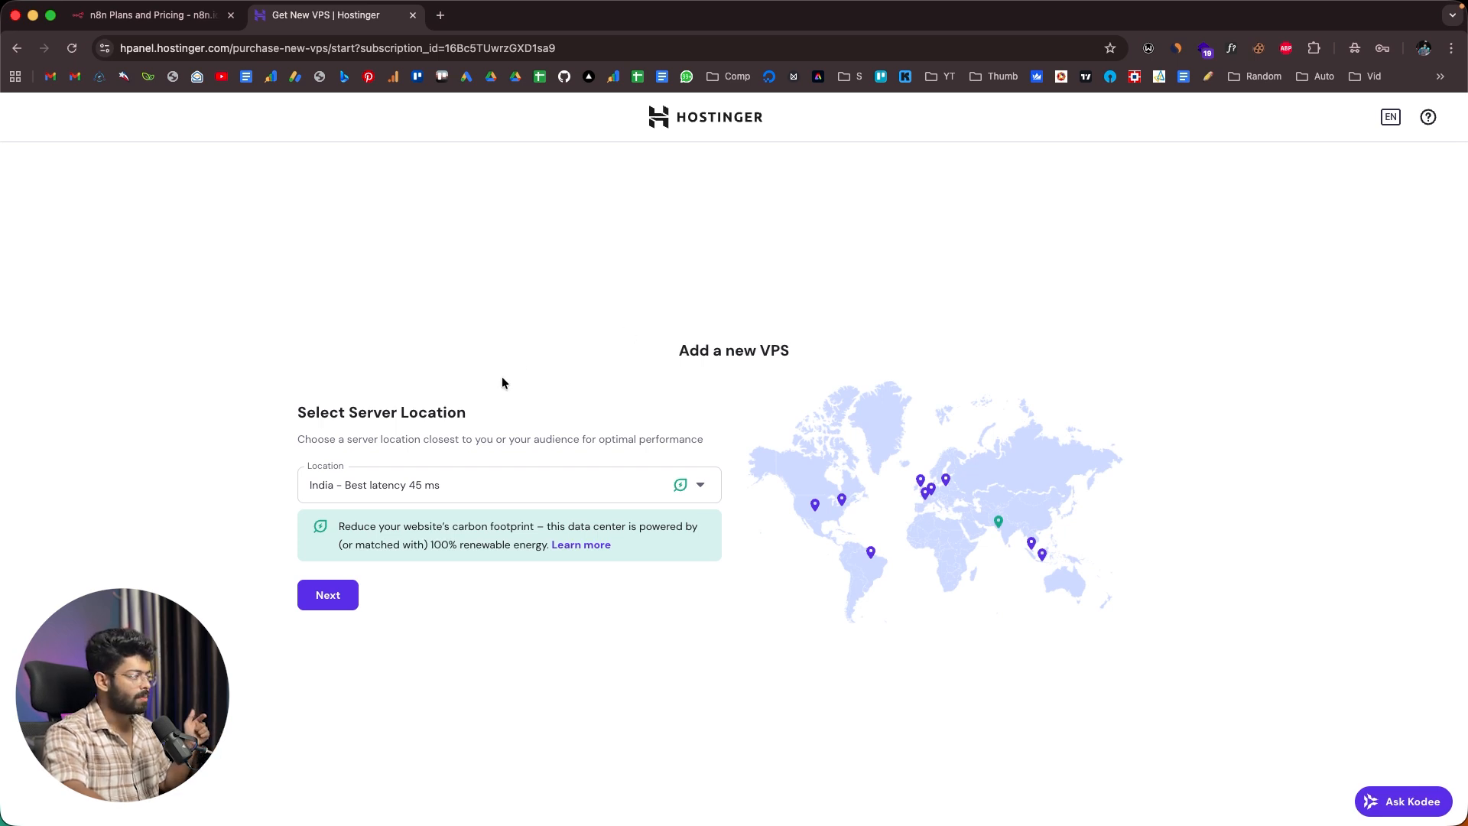
pyautogui.click(361, 484)
pyautogui.click(212, 496)
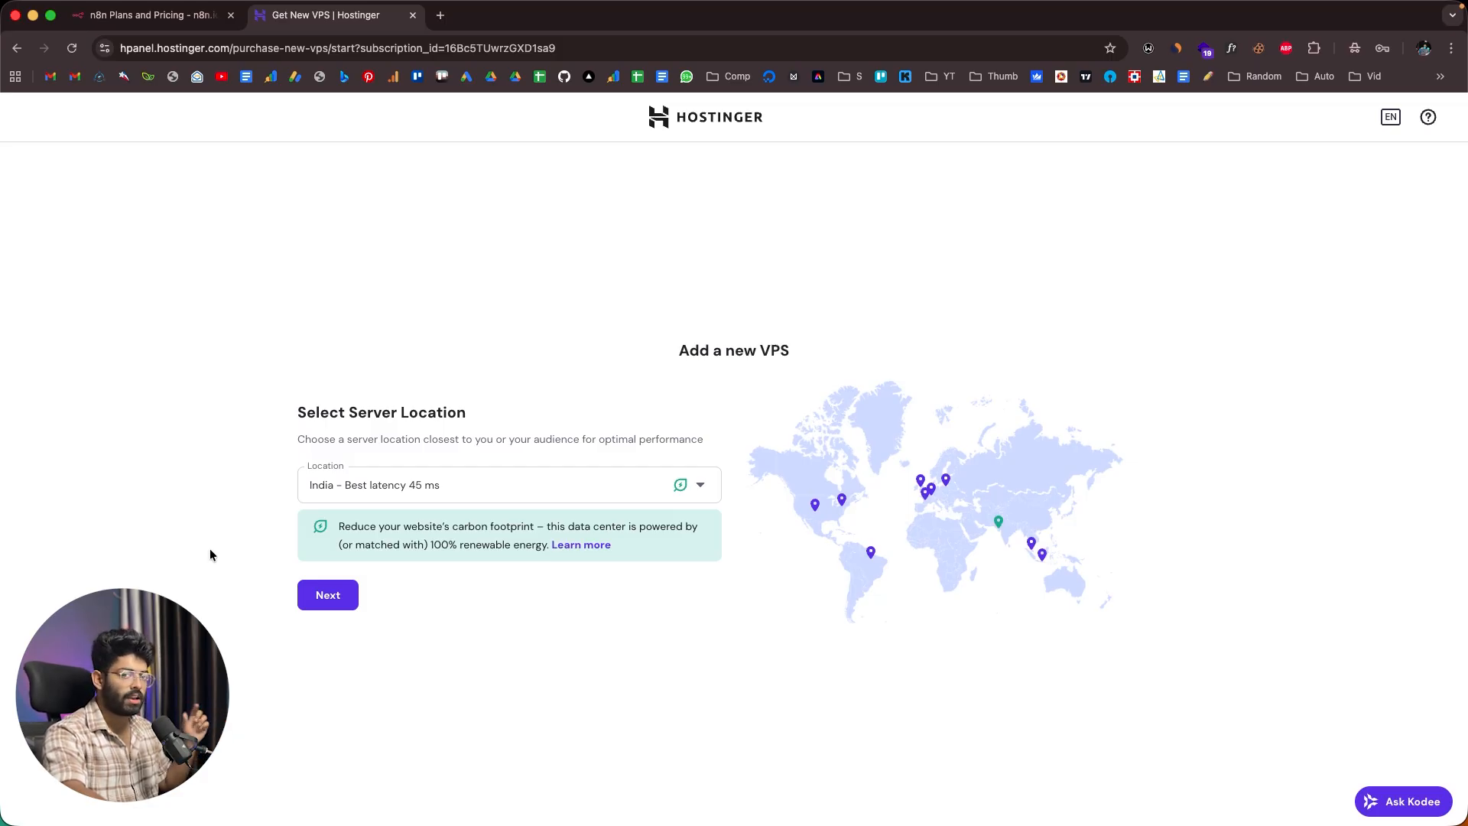
pyautogui.click(388, 488)
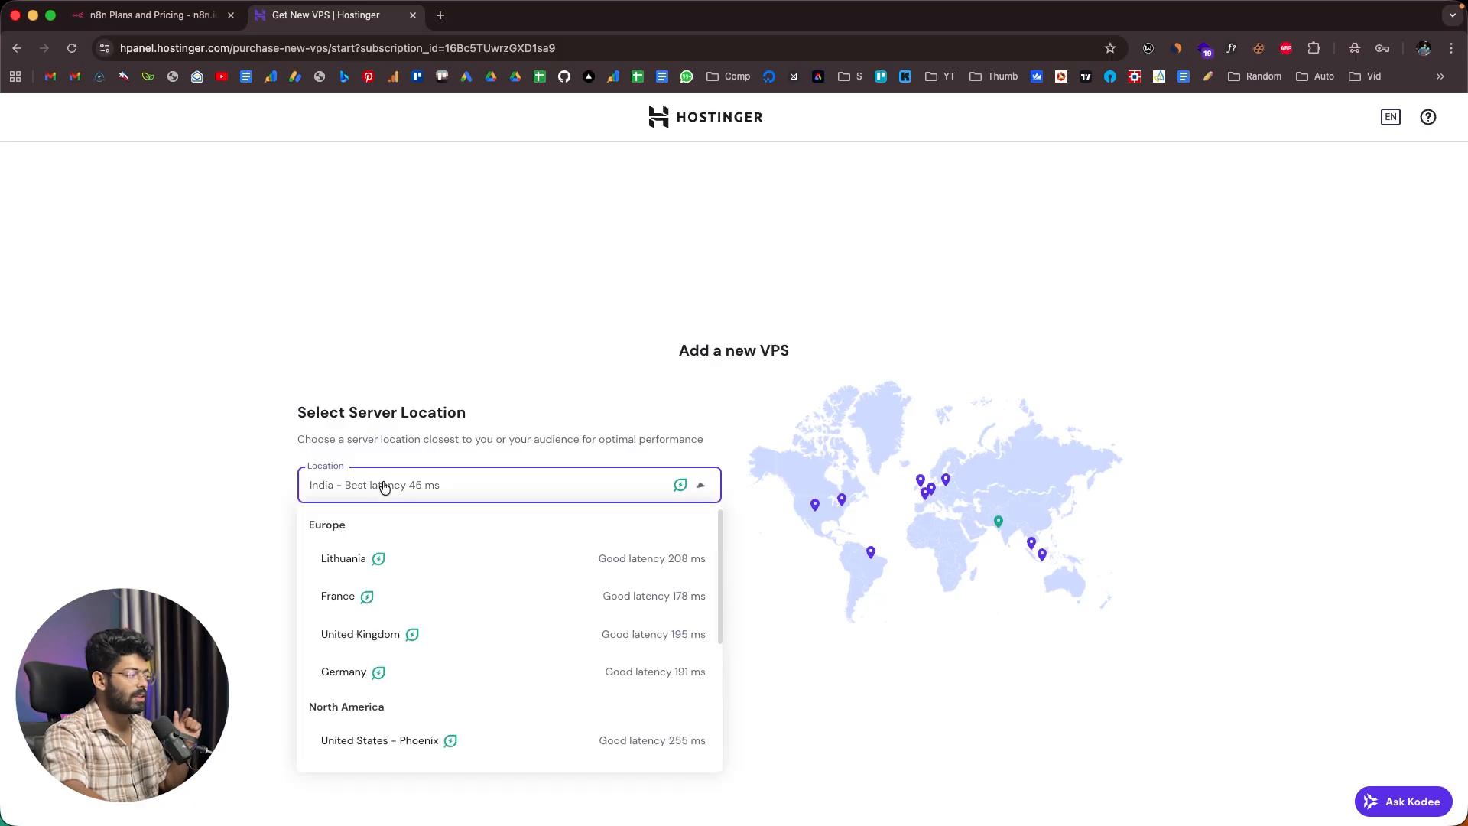
pyautogui.click(190, 507)
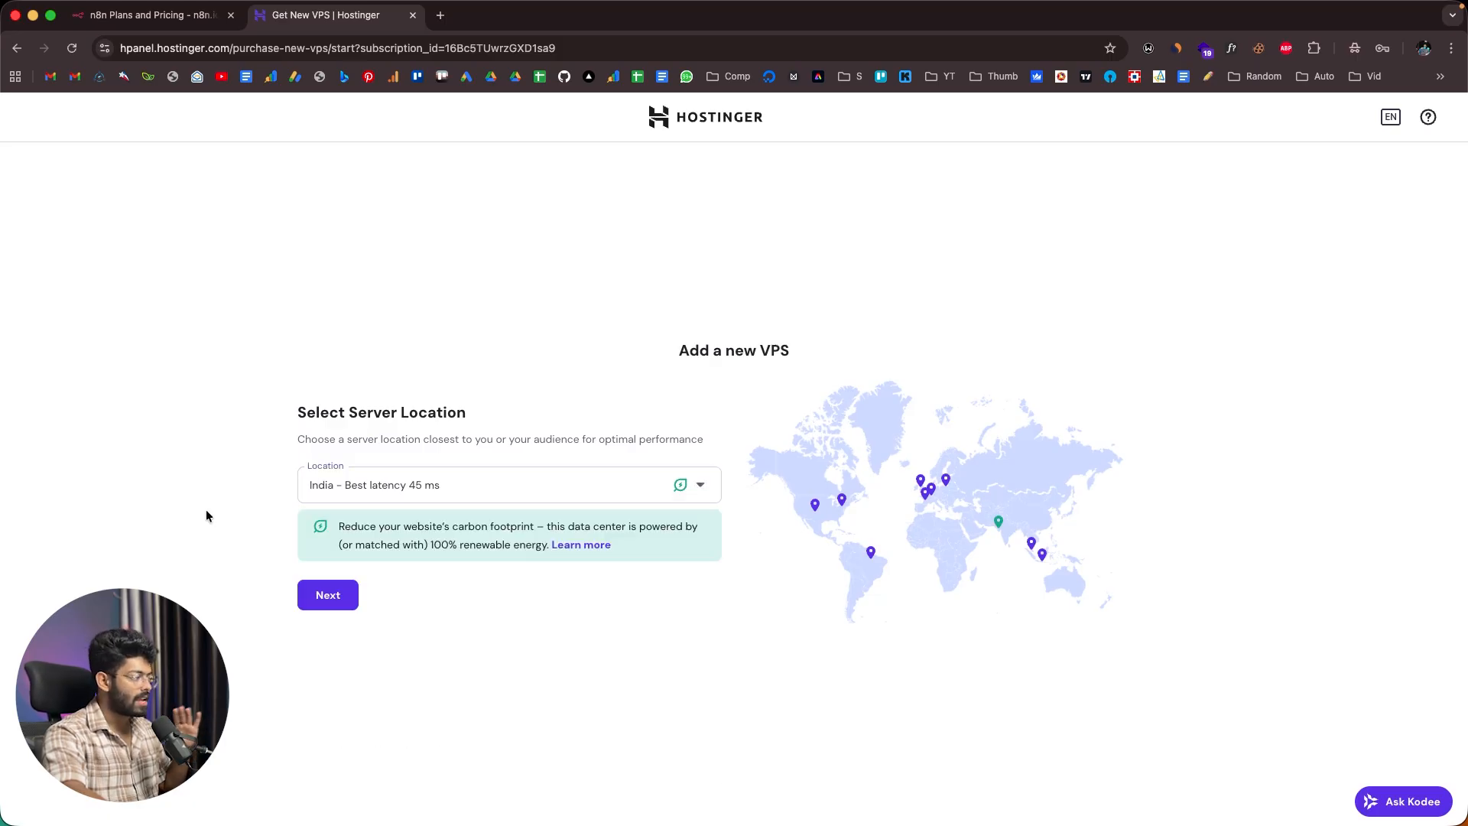
pyautogui.click(328, 595)
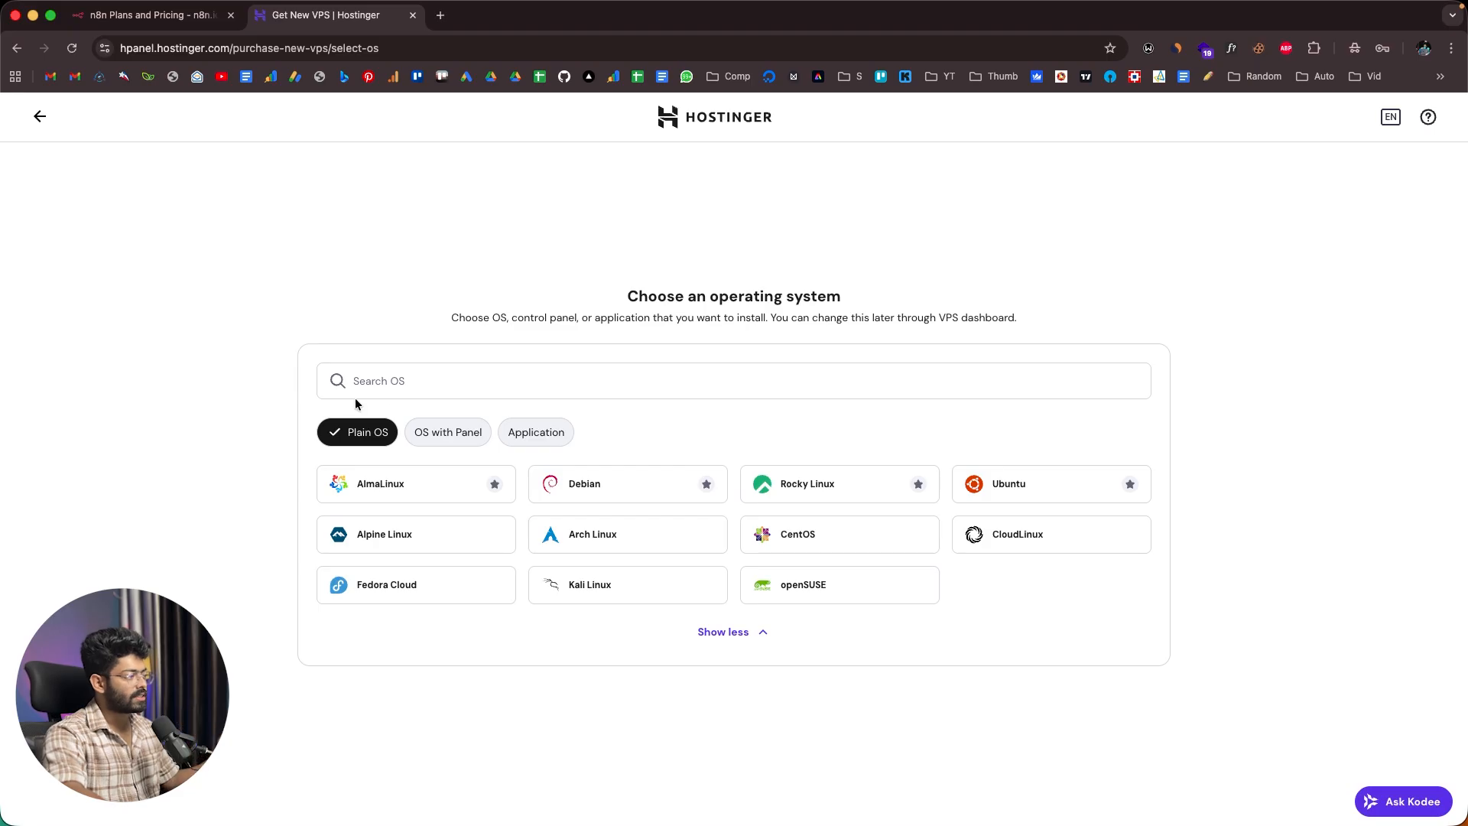
# Step: Choose the n8n application from the developer tools as the operating system for the new VPS
pyautogui.click(539, 432)
pyautogui.scroll(-6, 194, 468)
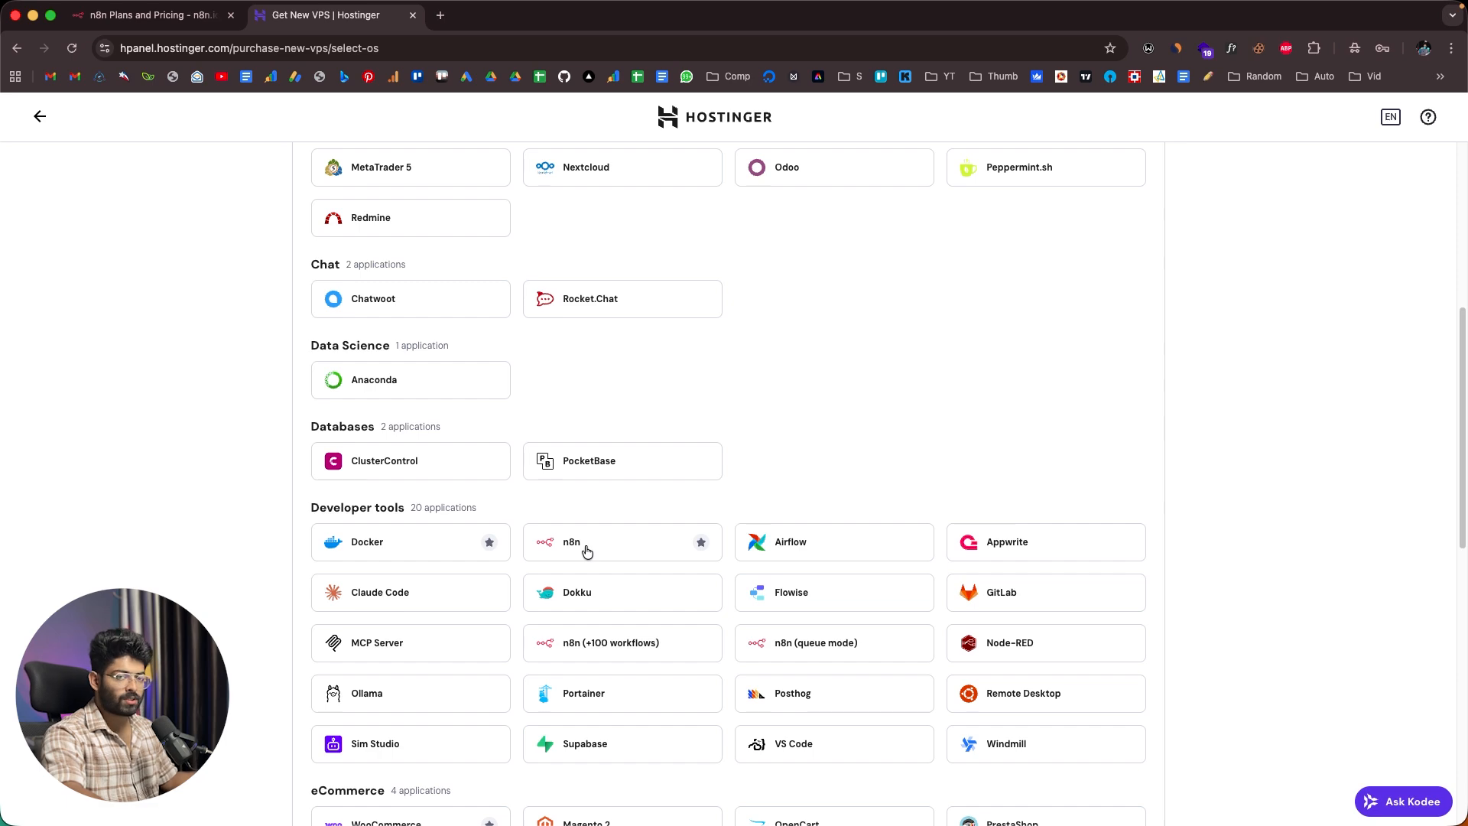
pyautogui.click(584, 549)
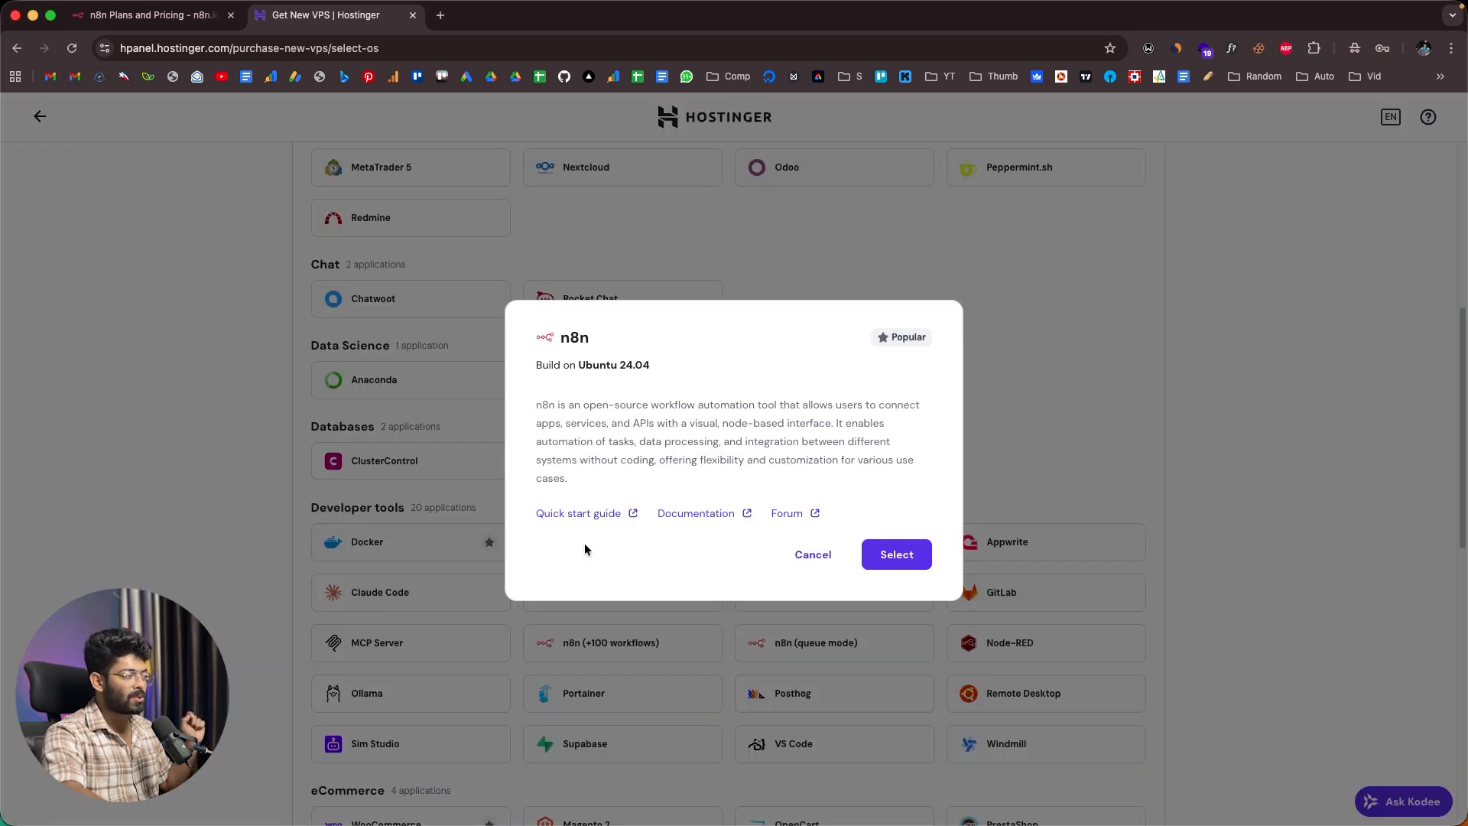
pyautogui.click(445, 430)
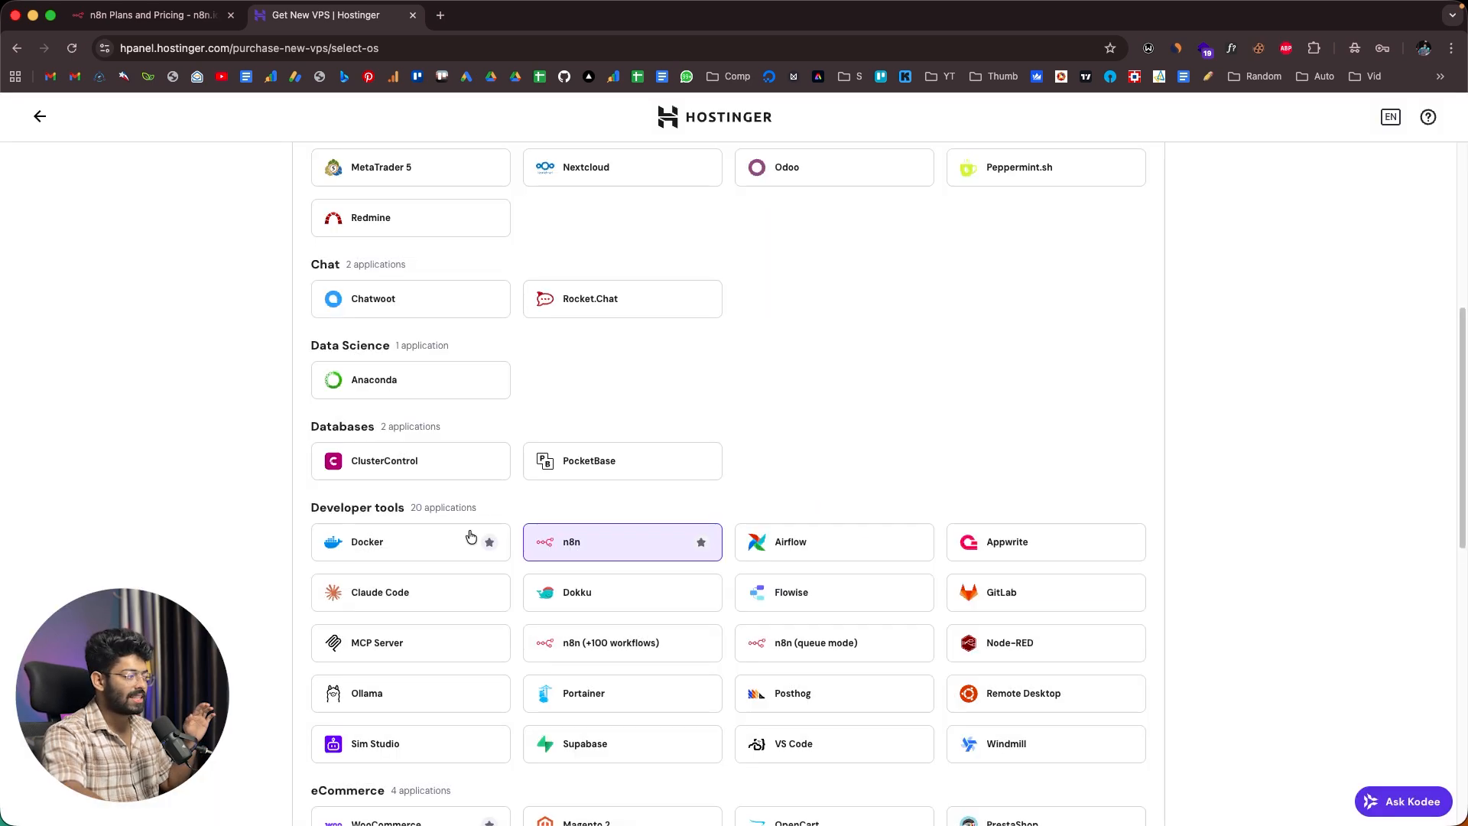
pyautogui.click(586, 535)
pyautogui.click(897, 553)
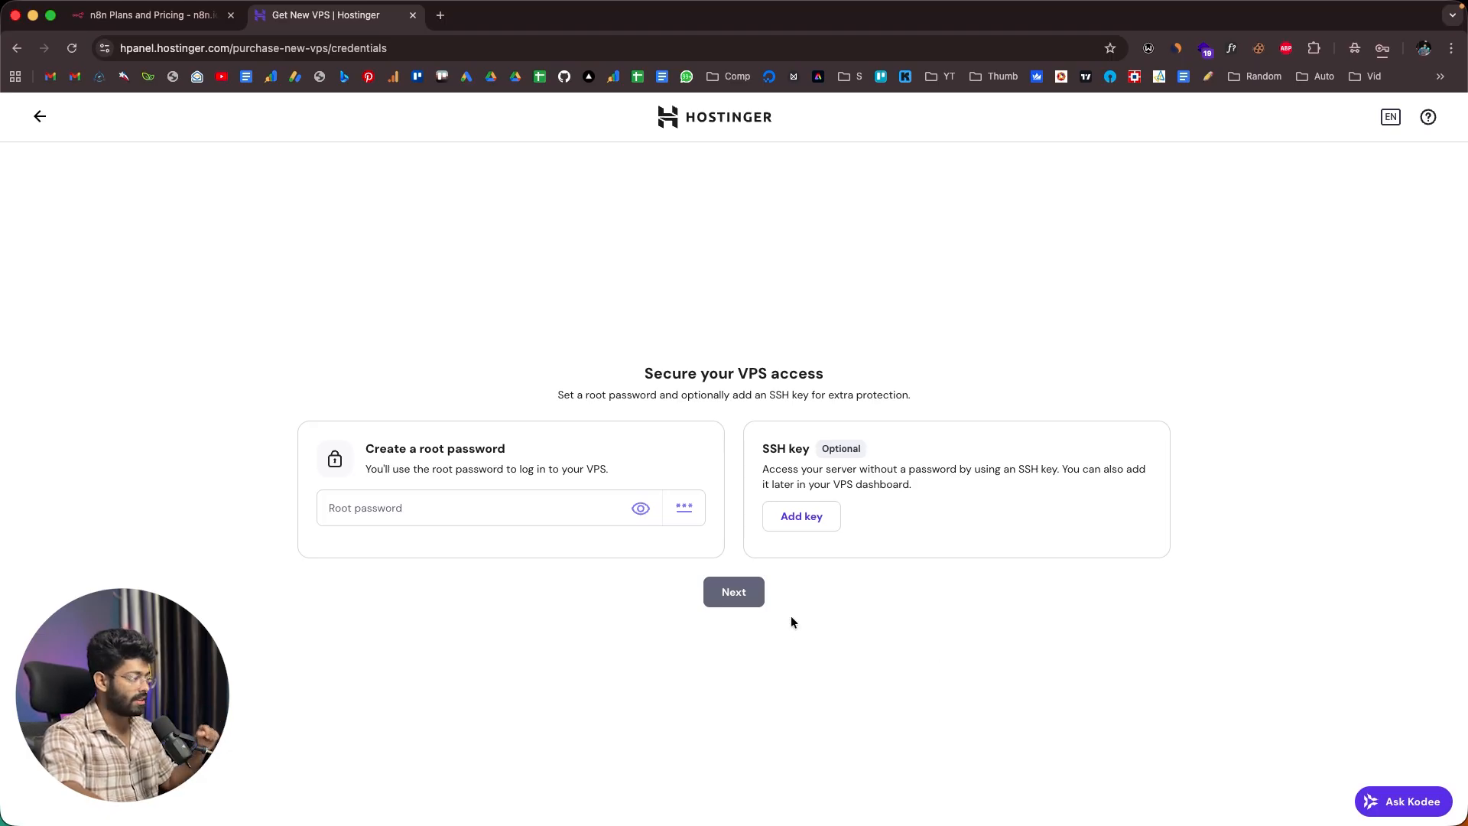
# Step: Set the VPS root password without updating the browser's saved one, and finish the setup with the free malware scanner included
pyautogui.click(440, 513)
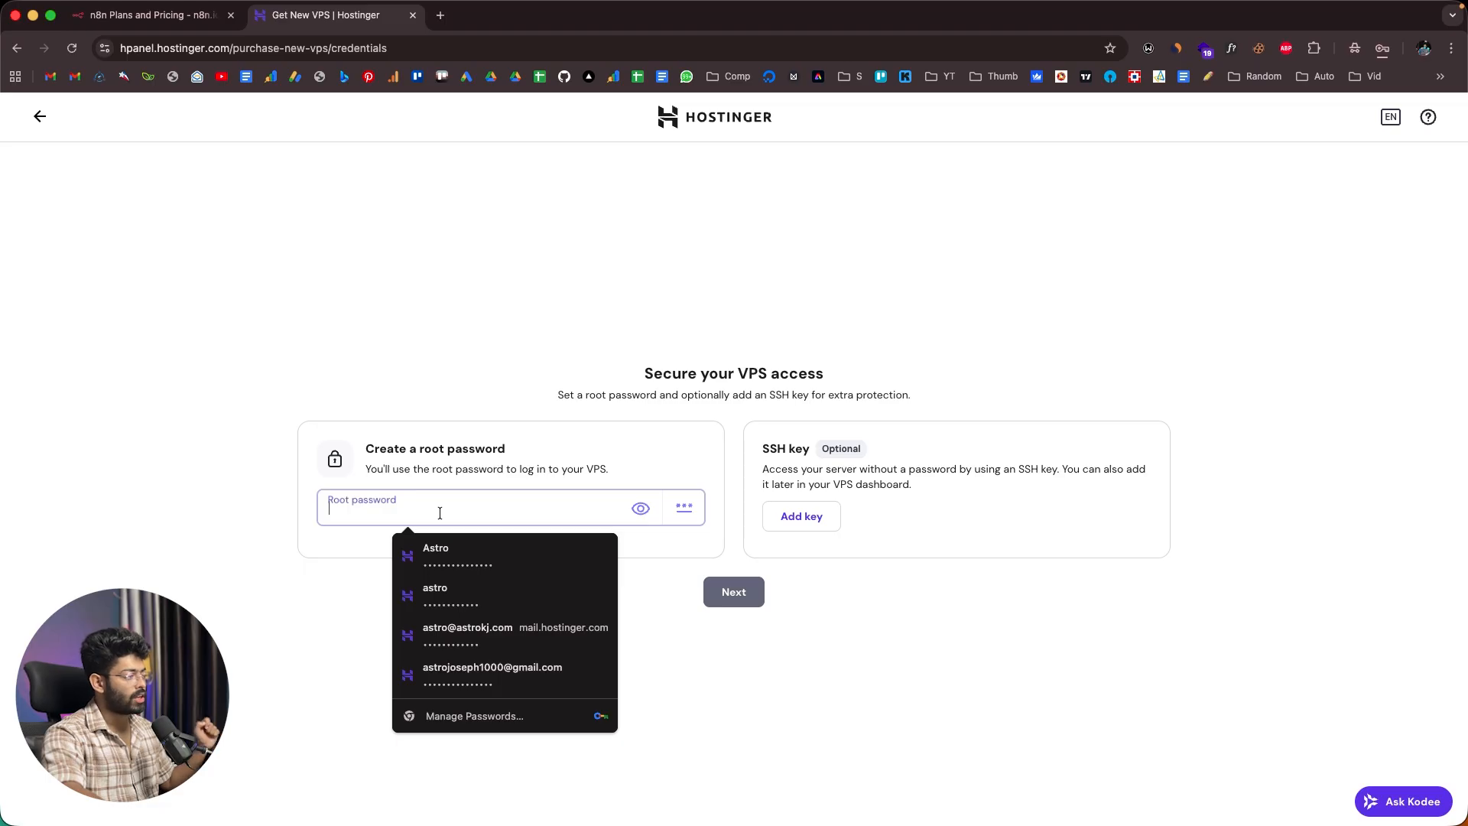
pyautogui.press('super+v')
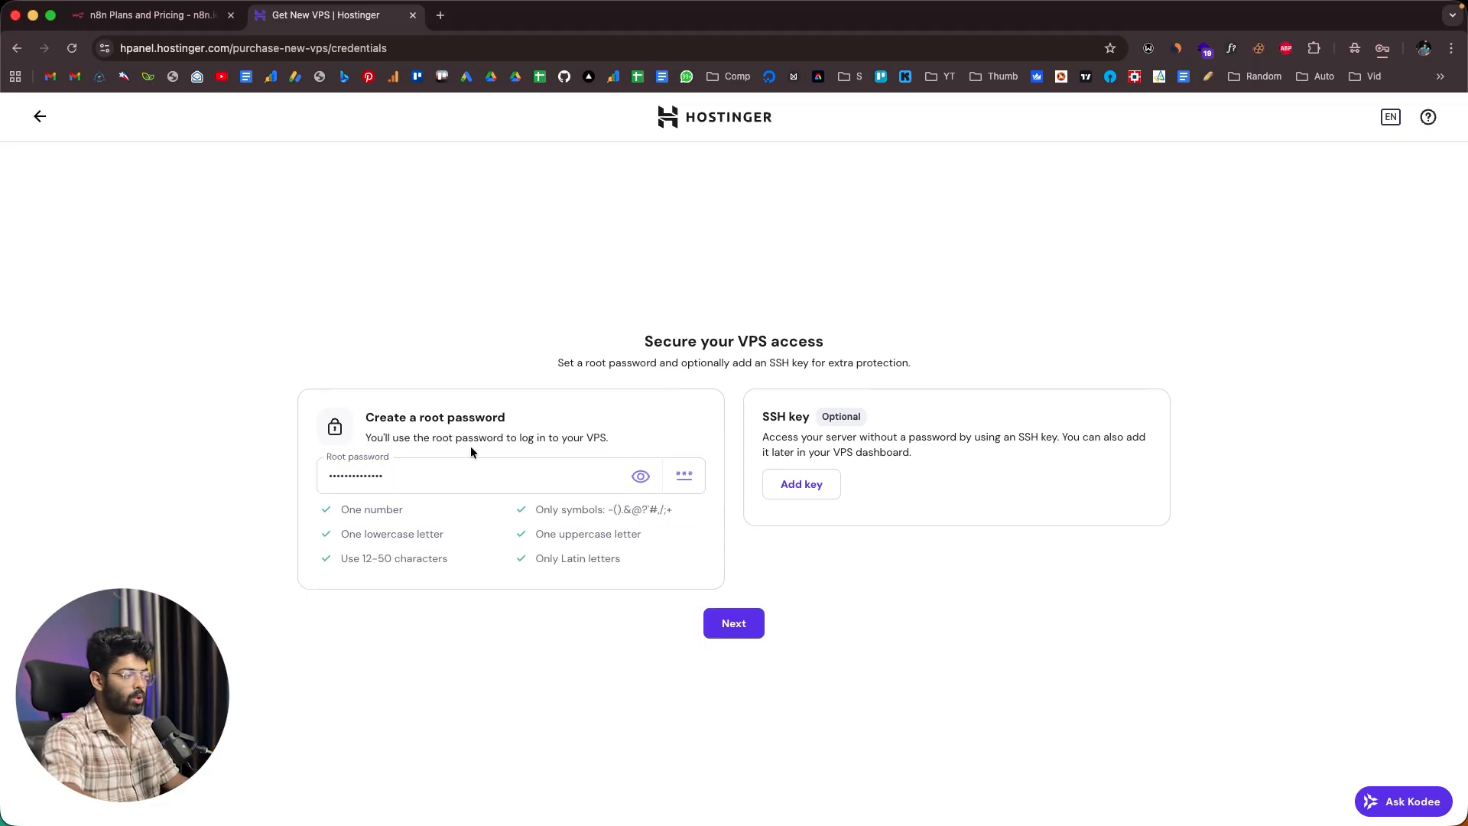
pyautogui.click(749, 619)
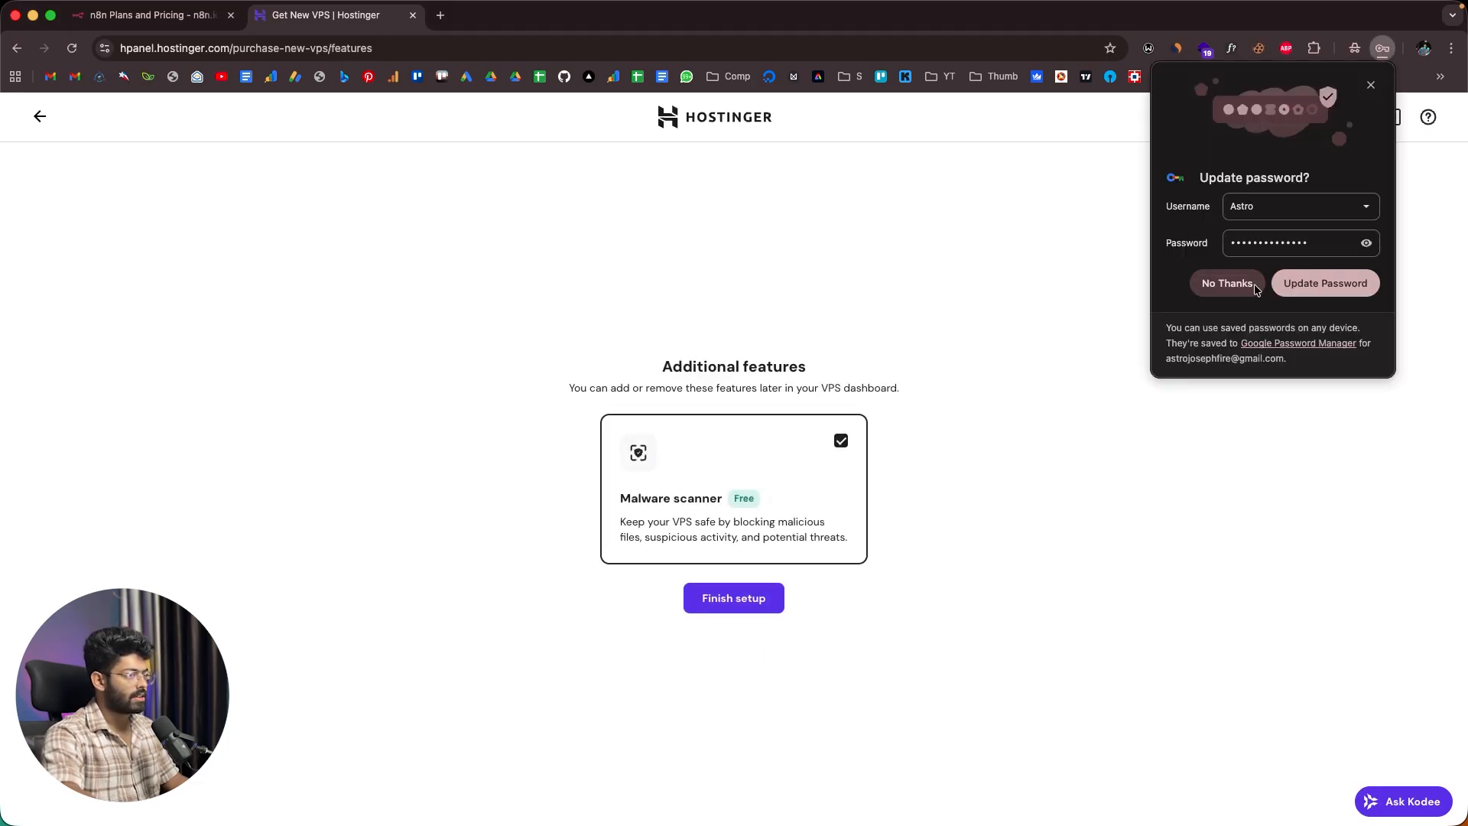
pyautogui.click(1227, 284)
pyautogui.click(756, 599)
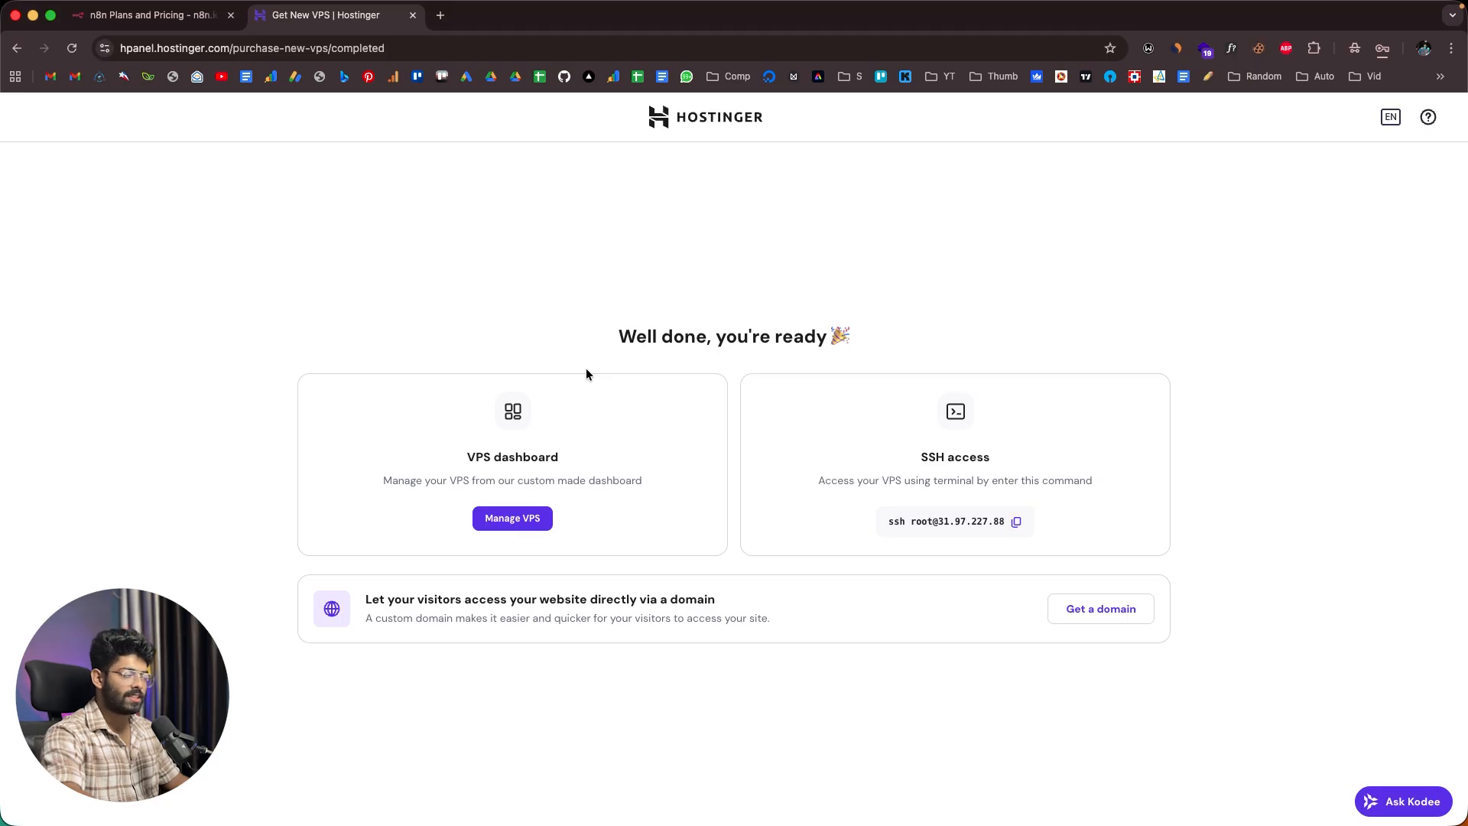
# Step: Open the new VPS's management dashboard and launch its installed n8n app
pyautogui.click(525, 520)
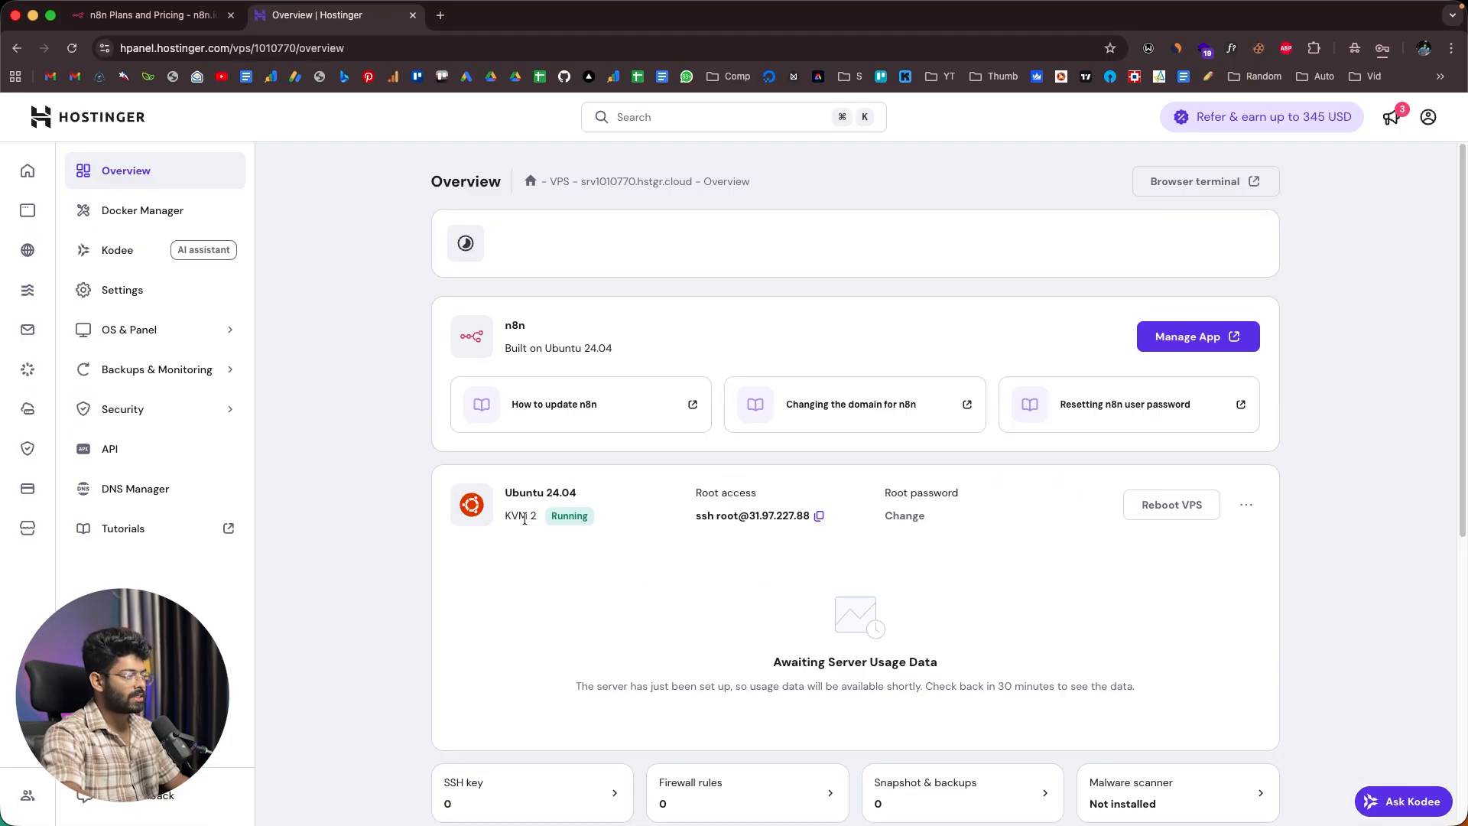
pyautogui.doubleClick(516, 326)
pyautogui.click(568, 335)
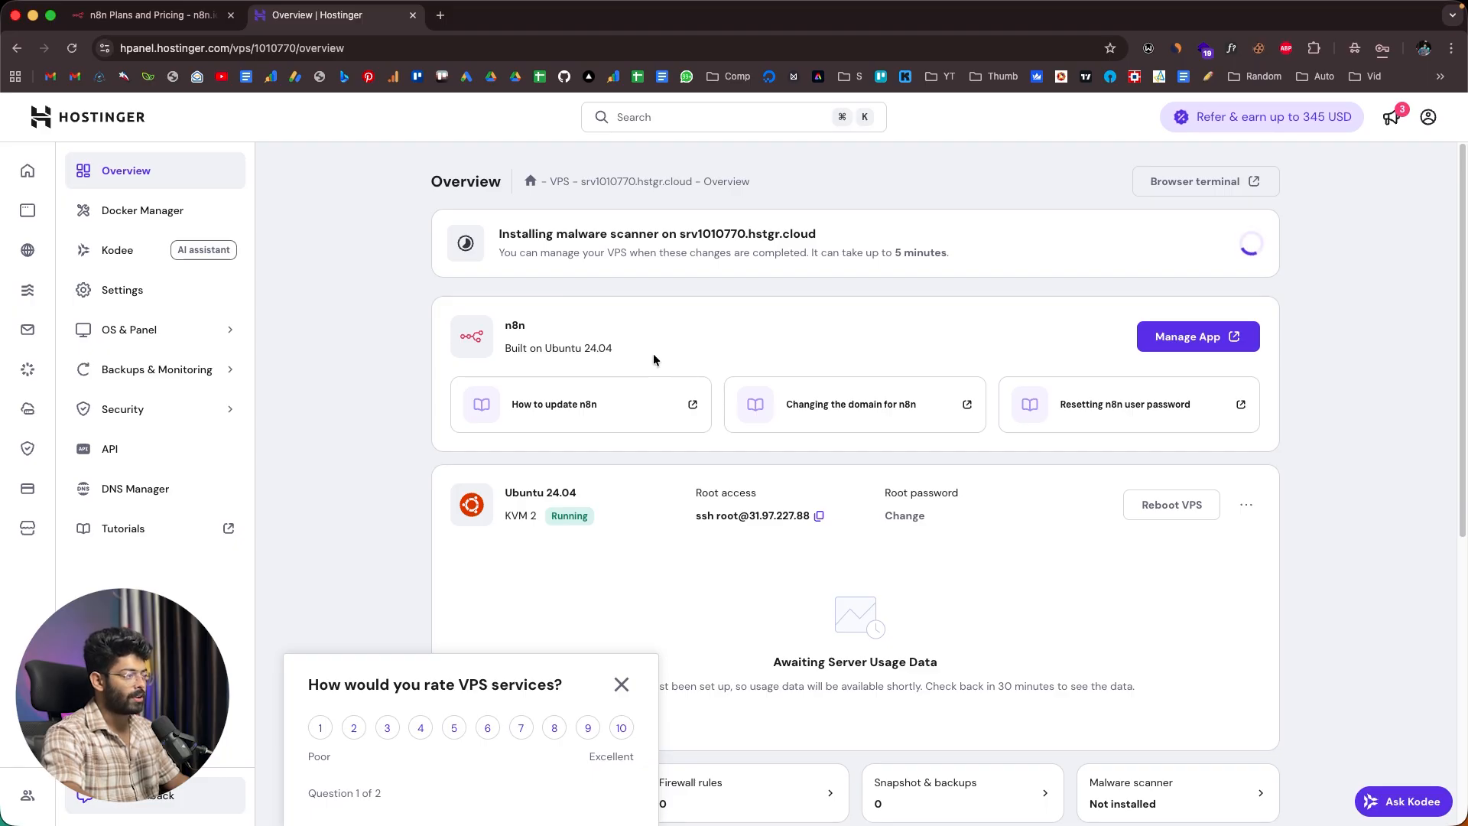
pyautogui.scroll(-1, 654, 360)
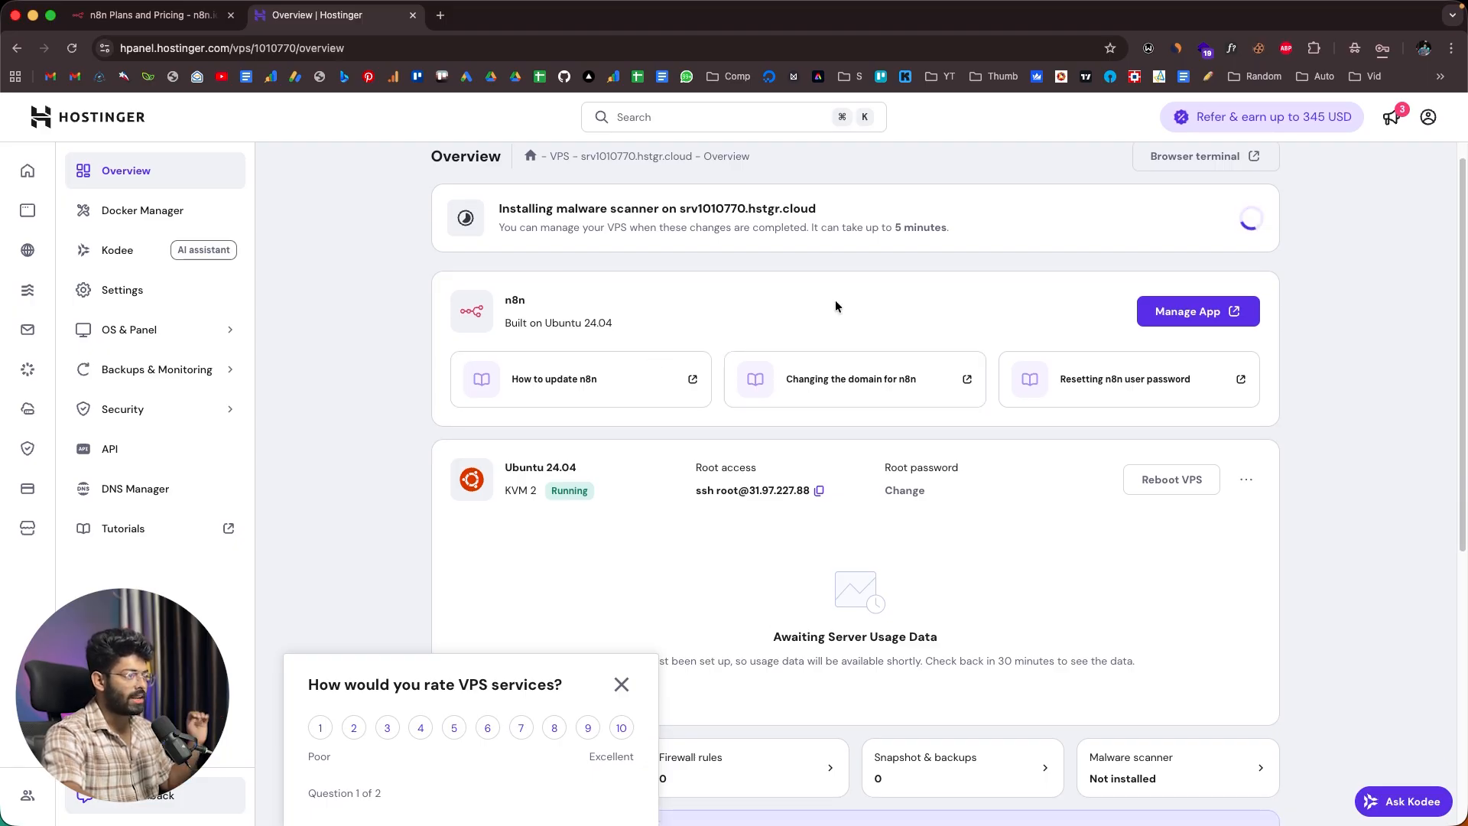
pyautogui.scroll(1, 834, 306)
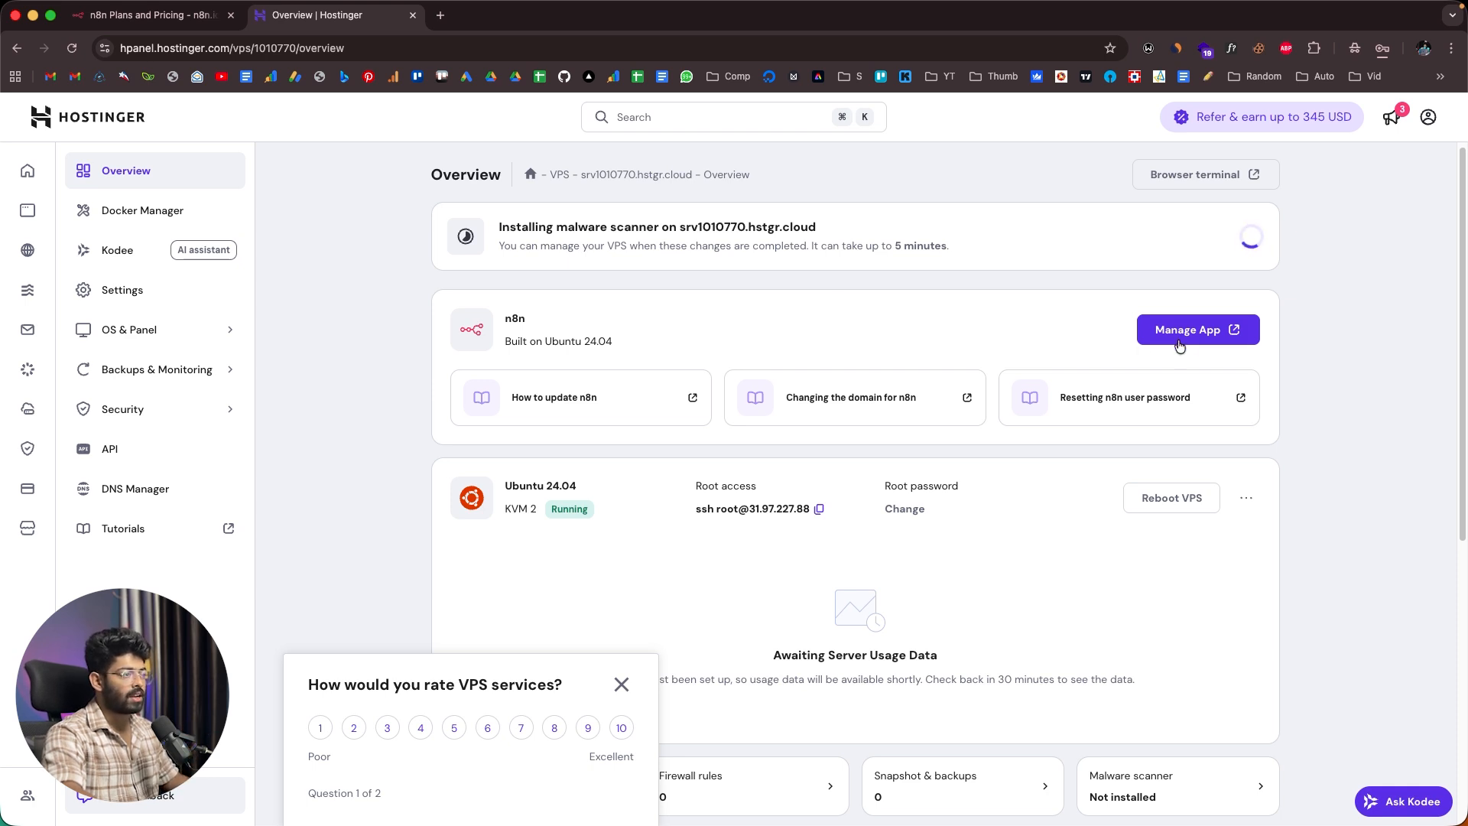
pyautogui.click(1199, 329)
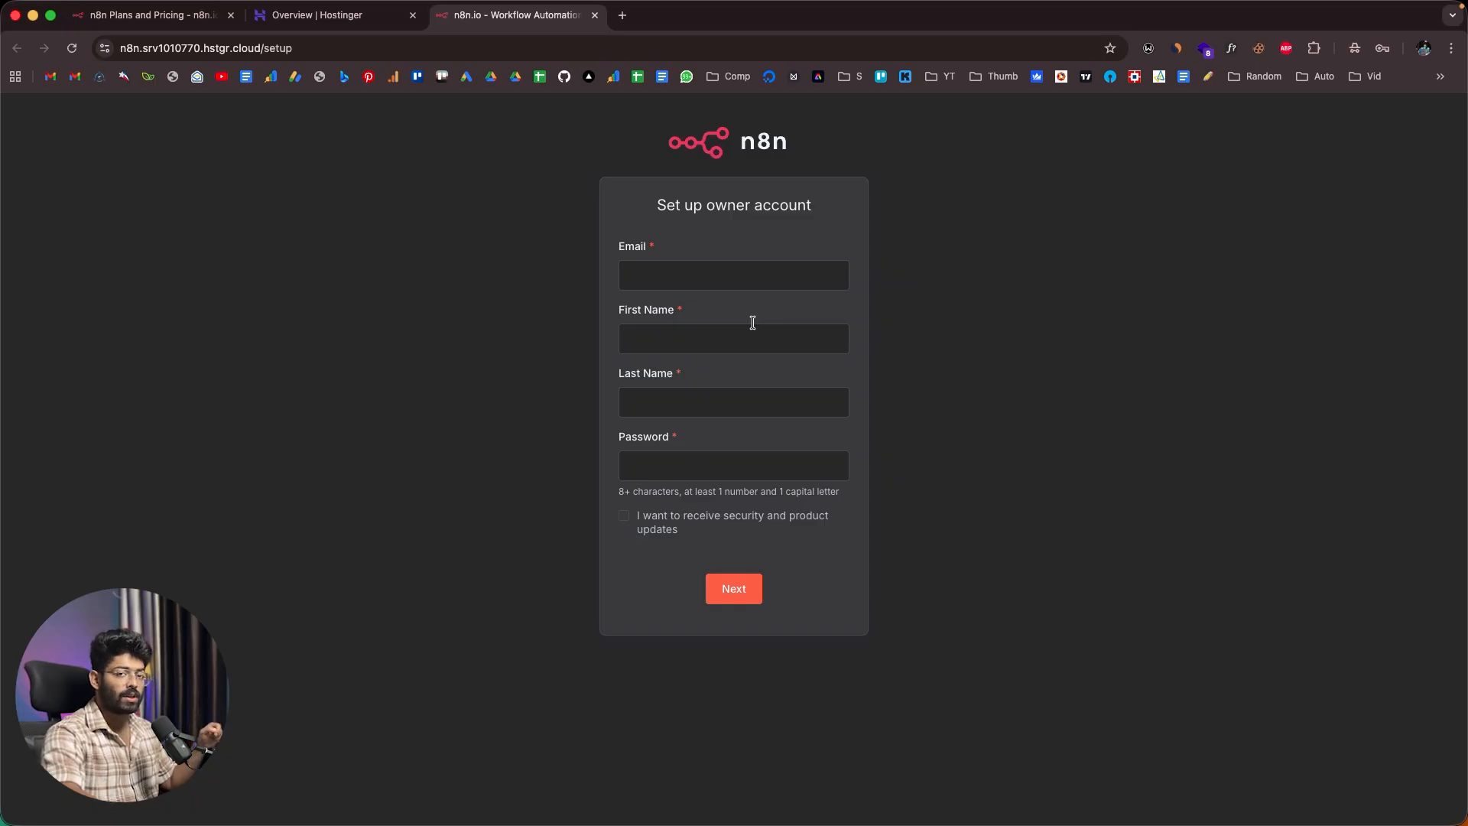
# Step: Create the n8n owner account with the owner's e-mail, first name, last name and account password
pyautogui.click(740, 276)
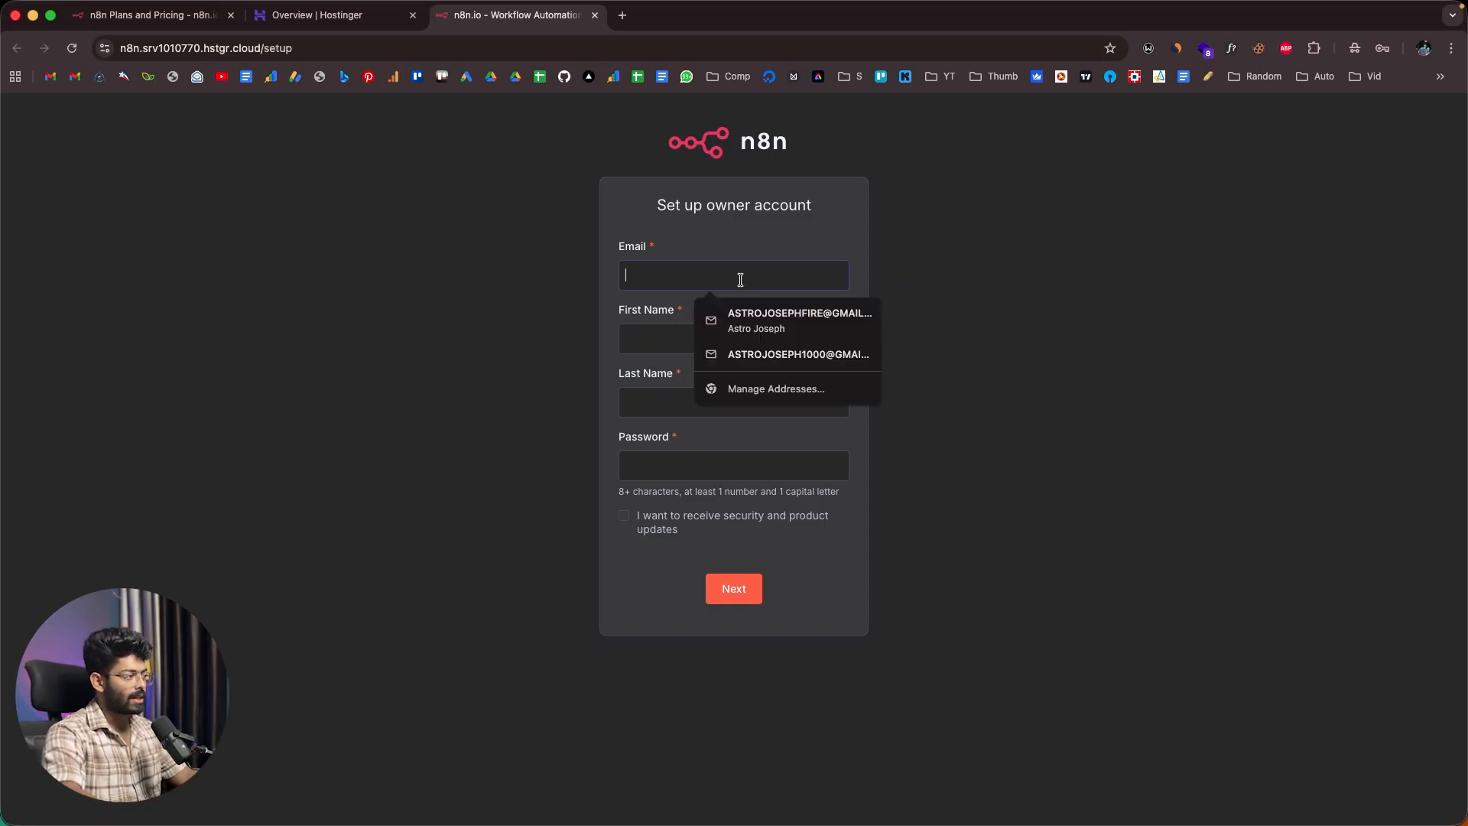
pyautogui.click(749, 333)
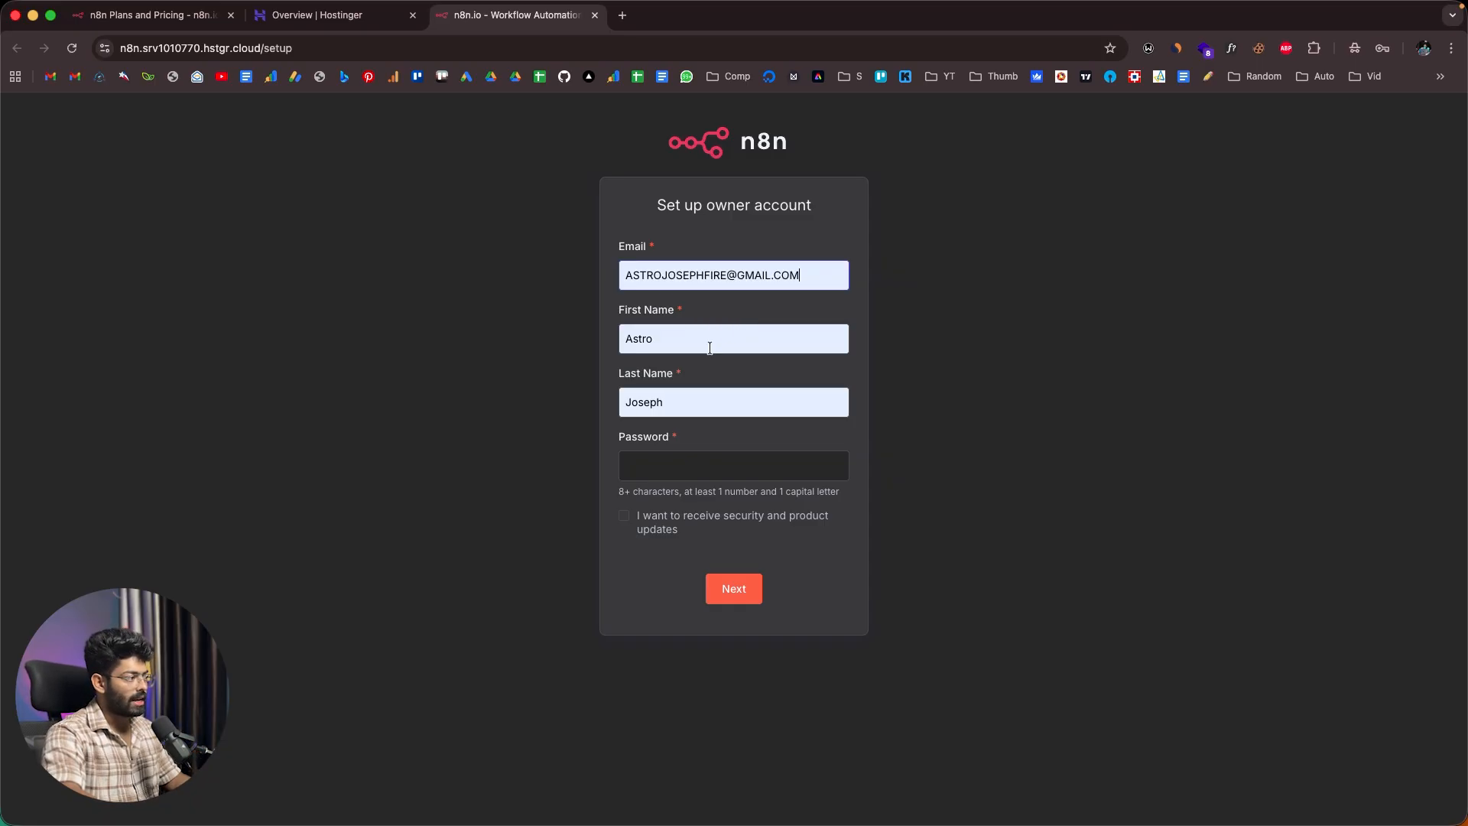
pyautogui.click(629, 469)
pyautogui.write('•••••••••')
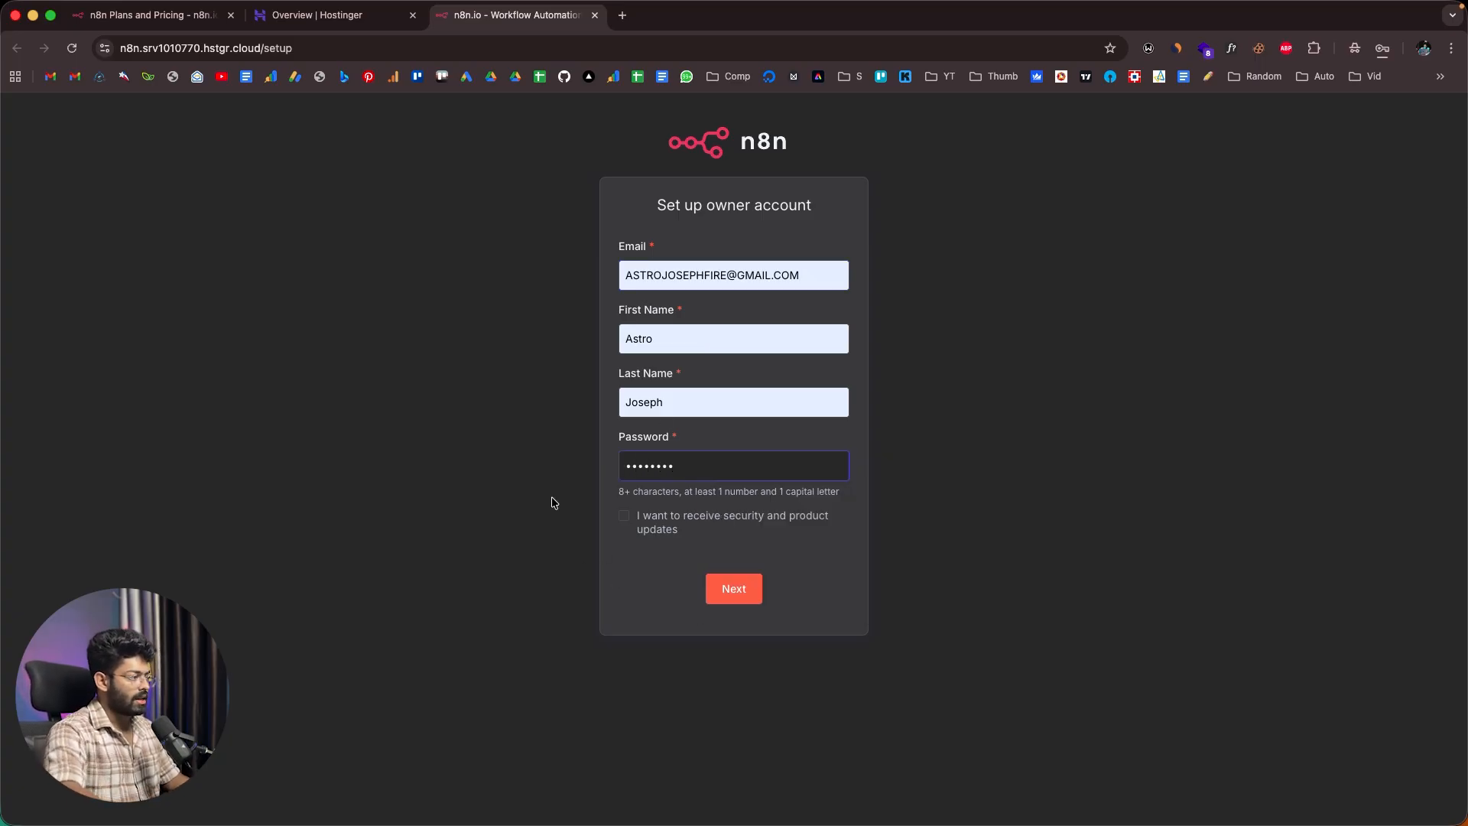
pyautogui.click(743, 585)
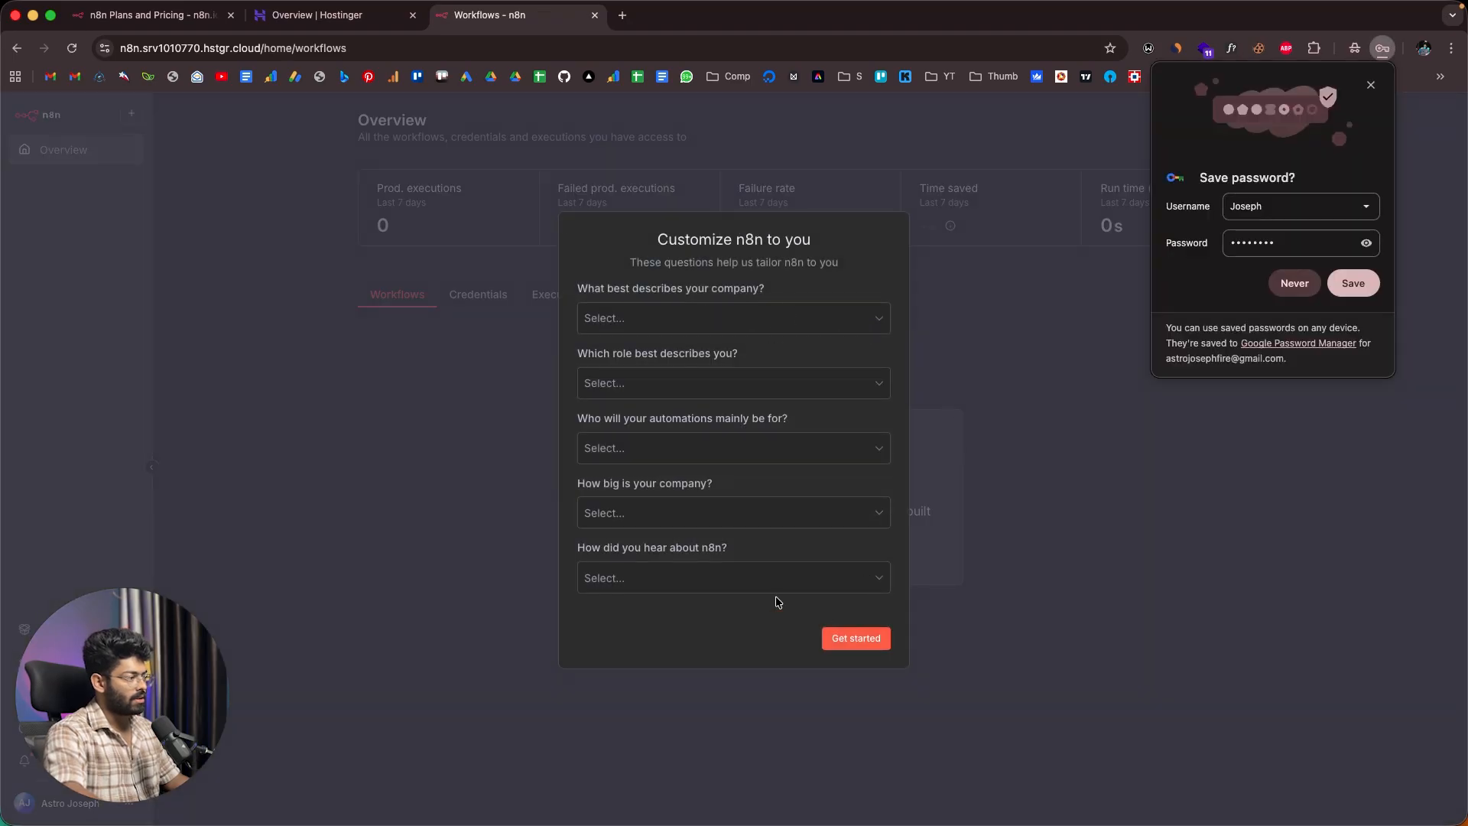
# Step: Answer the n8n customization questions, with Ecommerce as the company type, and submit the questionnaire
pyautogui.click(691, 318)
pyautogui.click(646, 386)
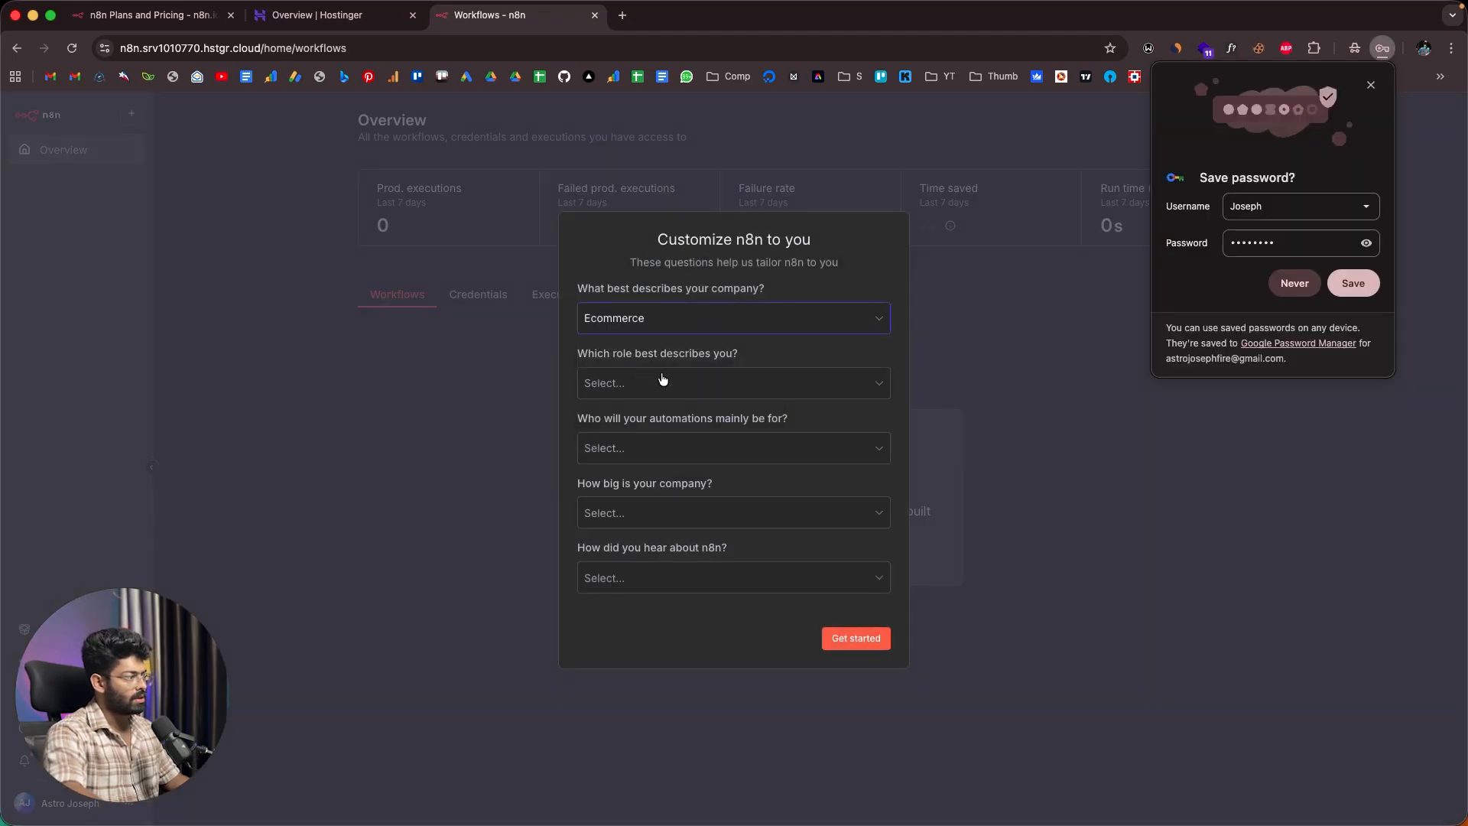
pyautogui.click(657, 382)
pyautogui.click(642, 423)
pyautogui.click(635, 450)
pyautogui.click(624, 488)
pyautogui.click(627, 513)
pyautogui.click(627, 556)
pyautogui.click(628, 579)
pyautogui.click(604, 616)
pyautogui.click(864, 640)
# Step: Request a free license key for the paid features by e-mail and open n8n's usage and plan settings
pyautogui.click(782, 279)
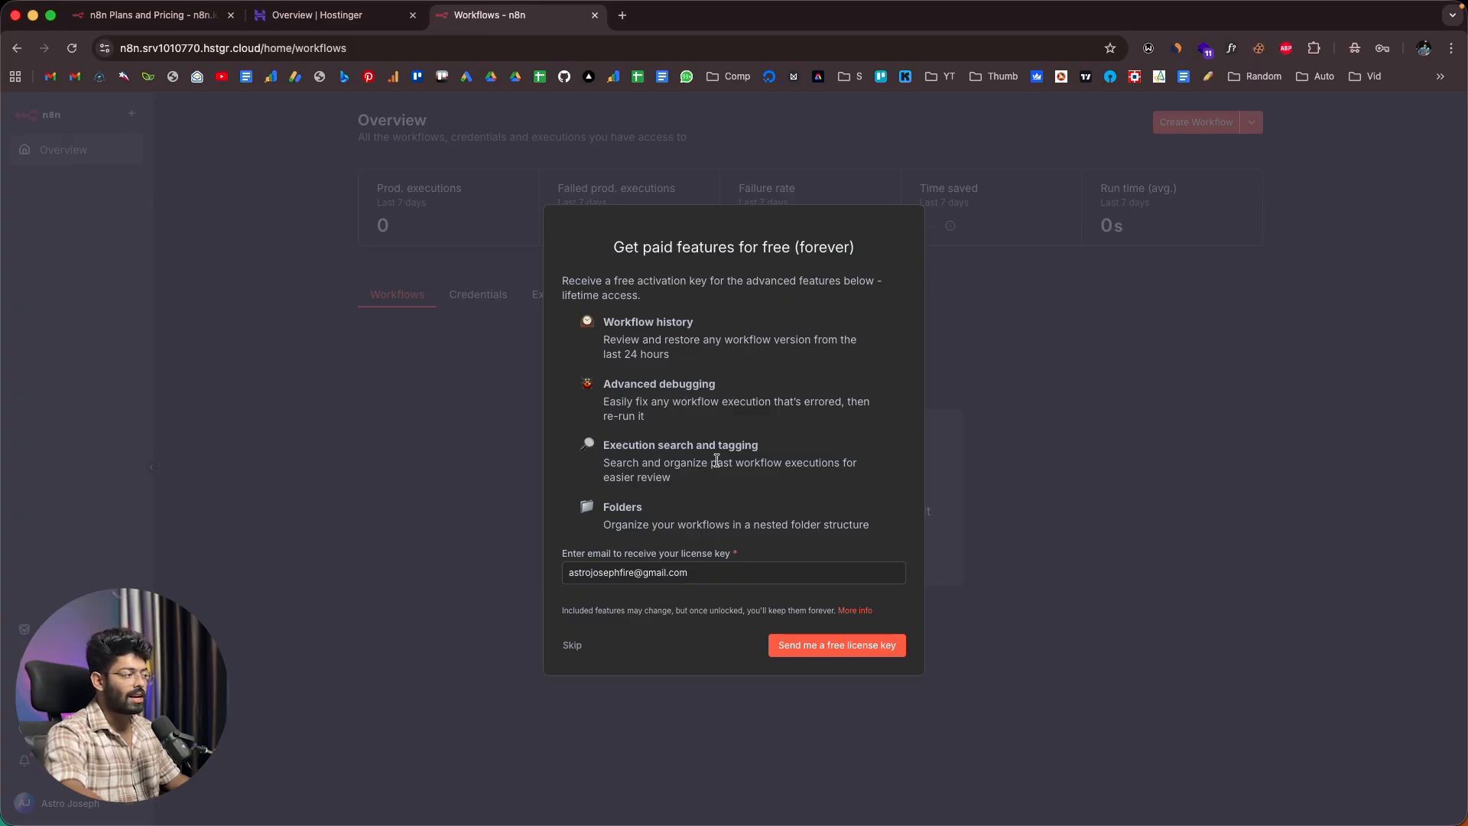
pyautogui.click(812, 649)
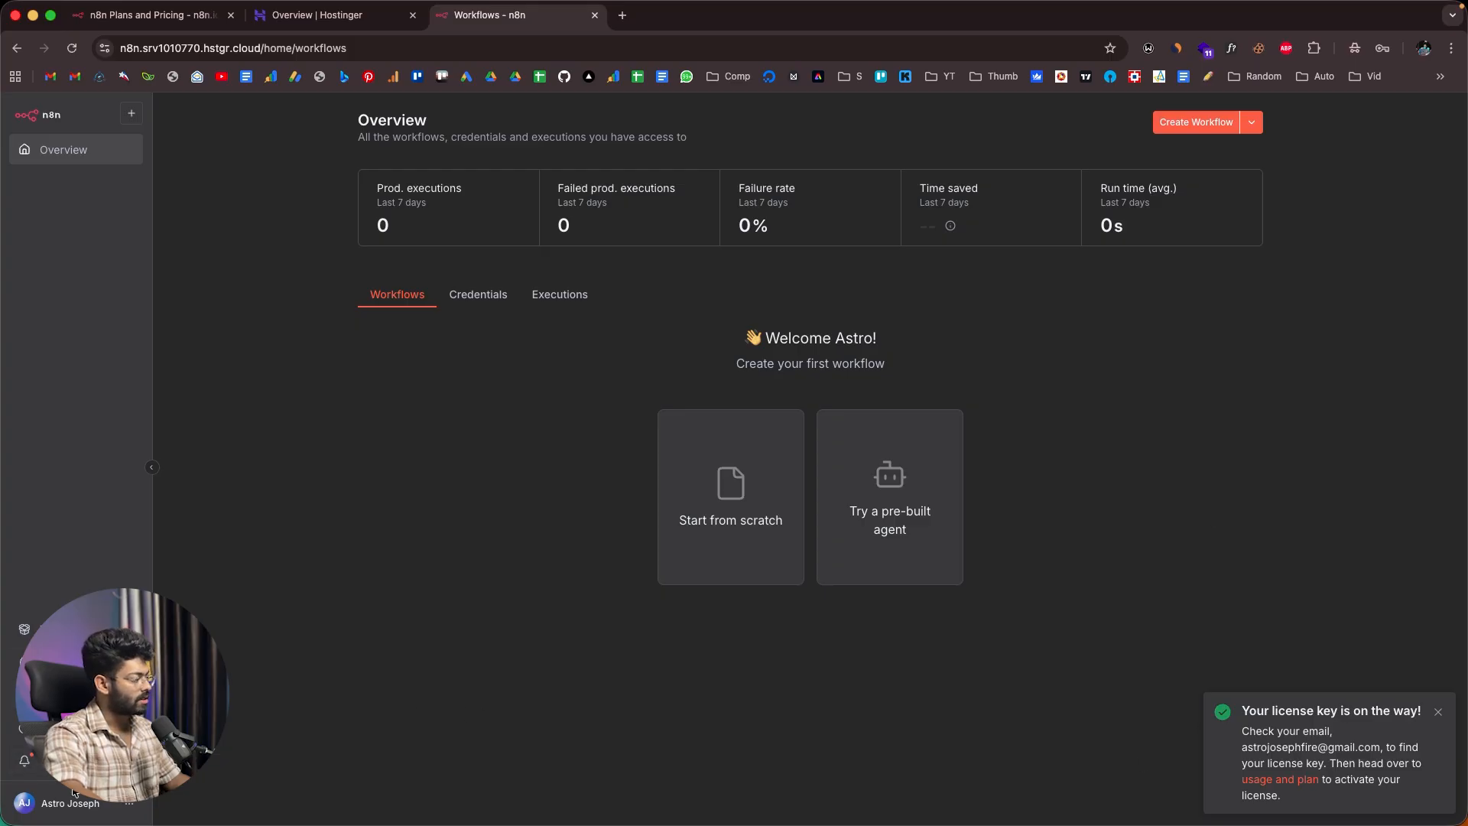
pyautogui.click(128, 812)
pyautogui.click(180, 746)
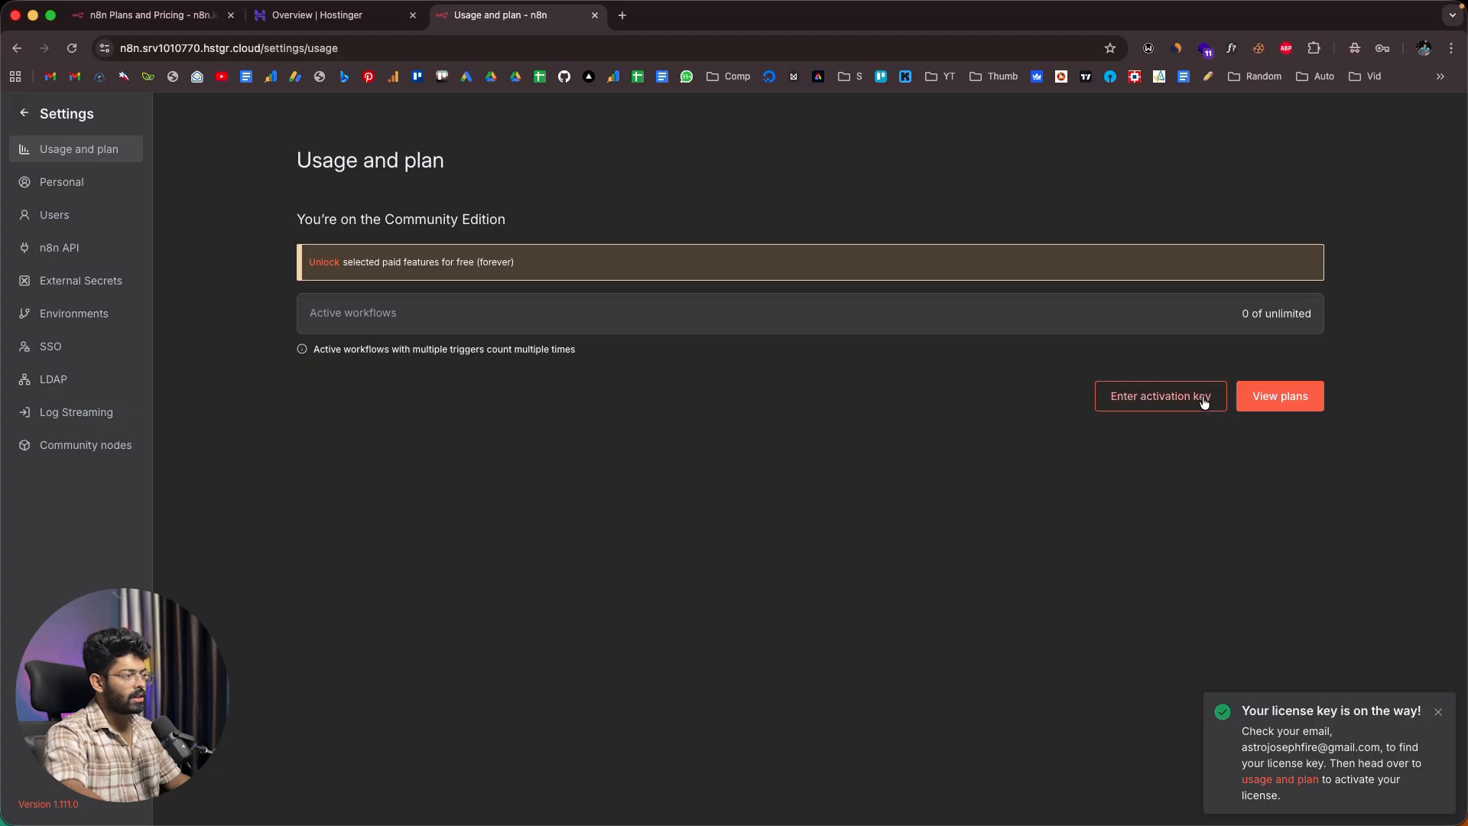
# Step: Activate the n8n license with the e-mailed activation key and return to the workflows overview
pyautogui.click(1167, 400)
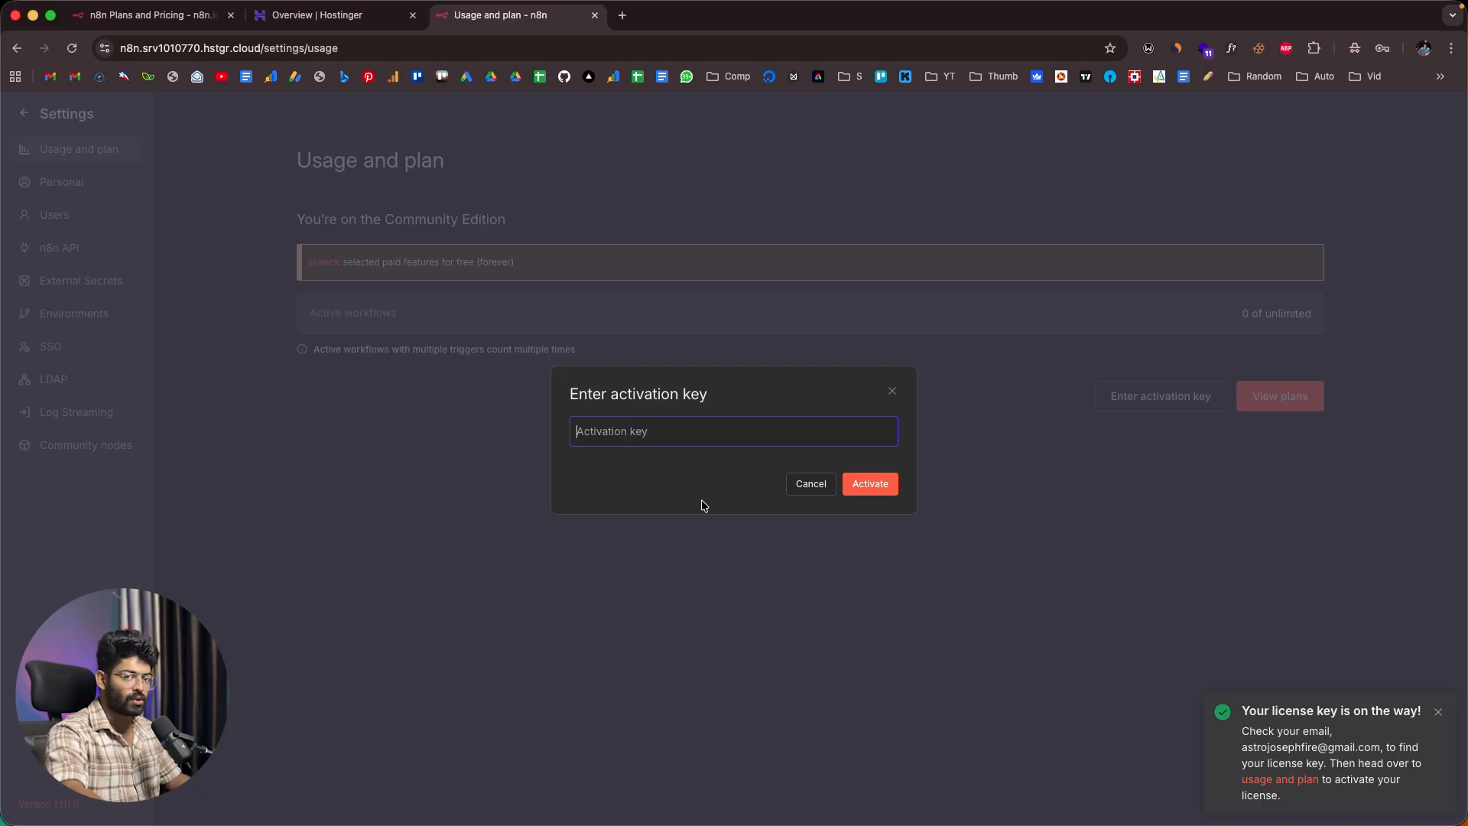
pyautogui.click(799, 395)
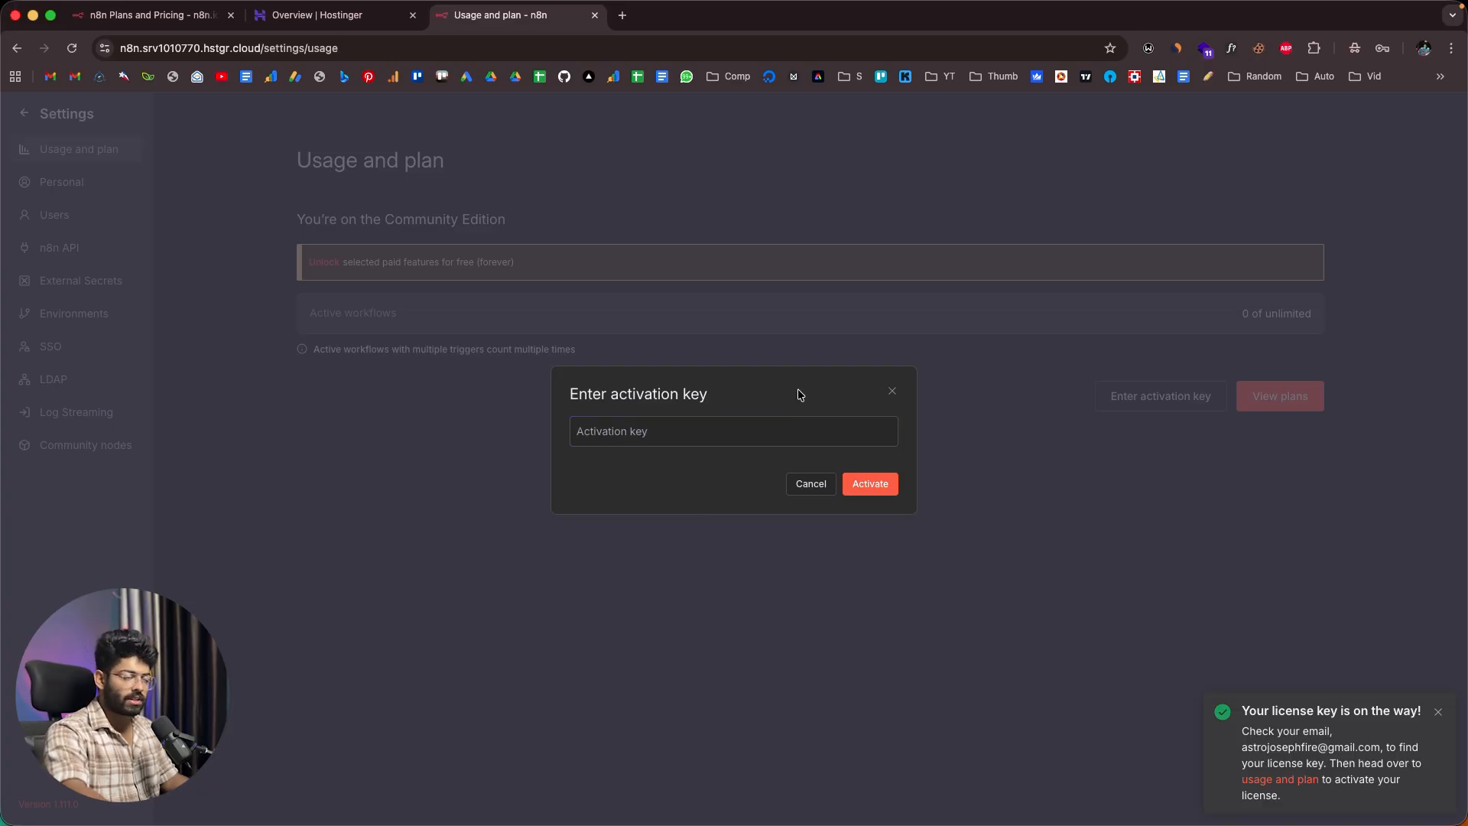
pyautogui.click(658, 432)
pyautogui.press('super+v')
pyautogui.click(870, 484)
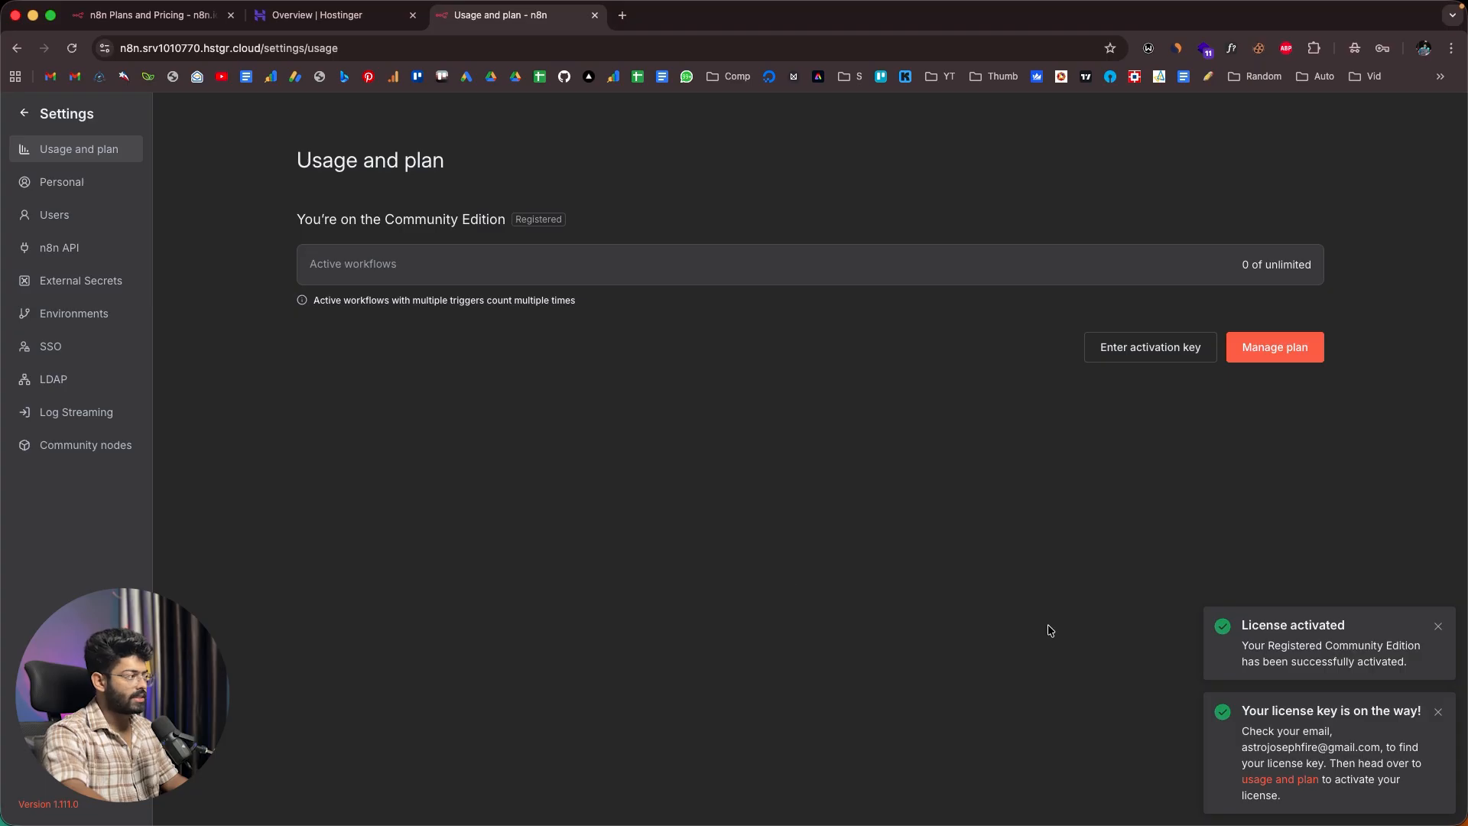
pyautogui.click(1438, 626)
pyautogui.click(43, 115)
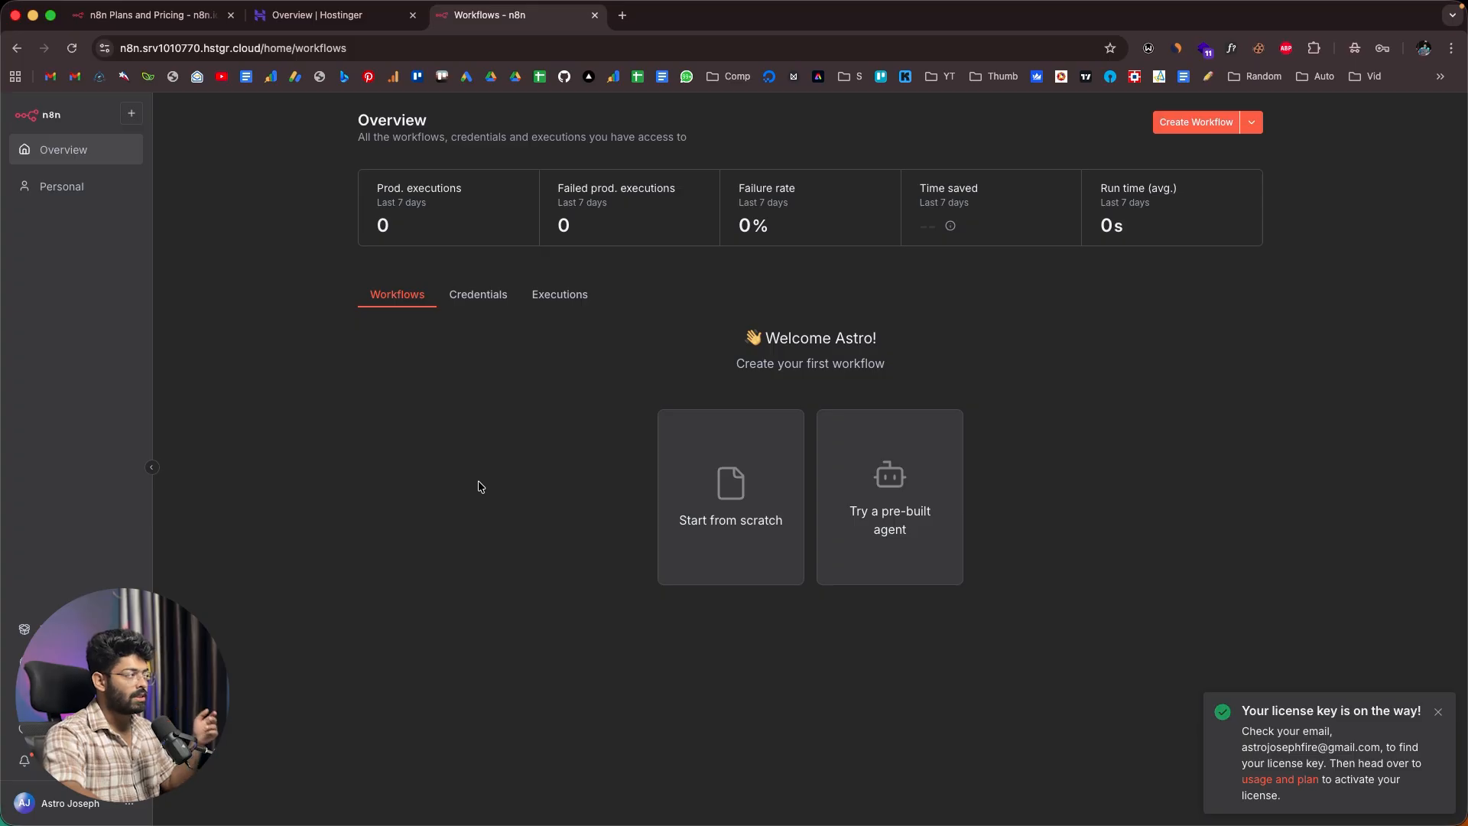
# Step: Examine the n8n instance's web address and review the VPS overview in Hostinger, returning to the n8n workflows page
pyautogui.moveTo(261, 48); pyautogui.dragTo(120, 48)
pyautogui.click(279, 253)
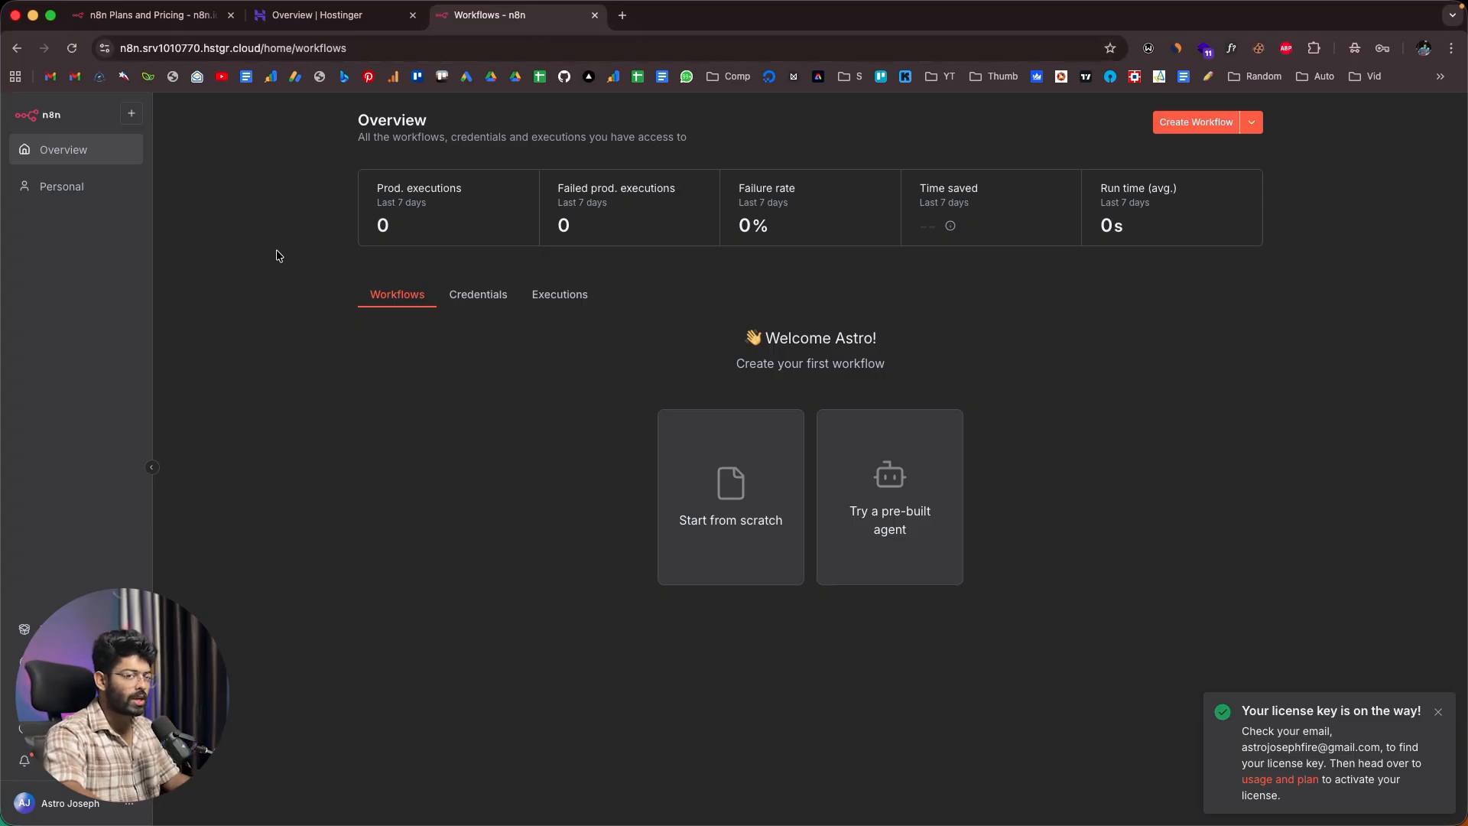
pyautogui.click(328, 15)
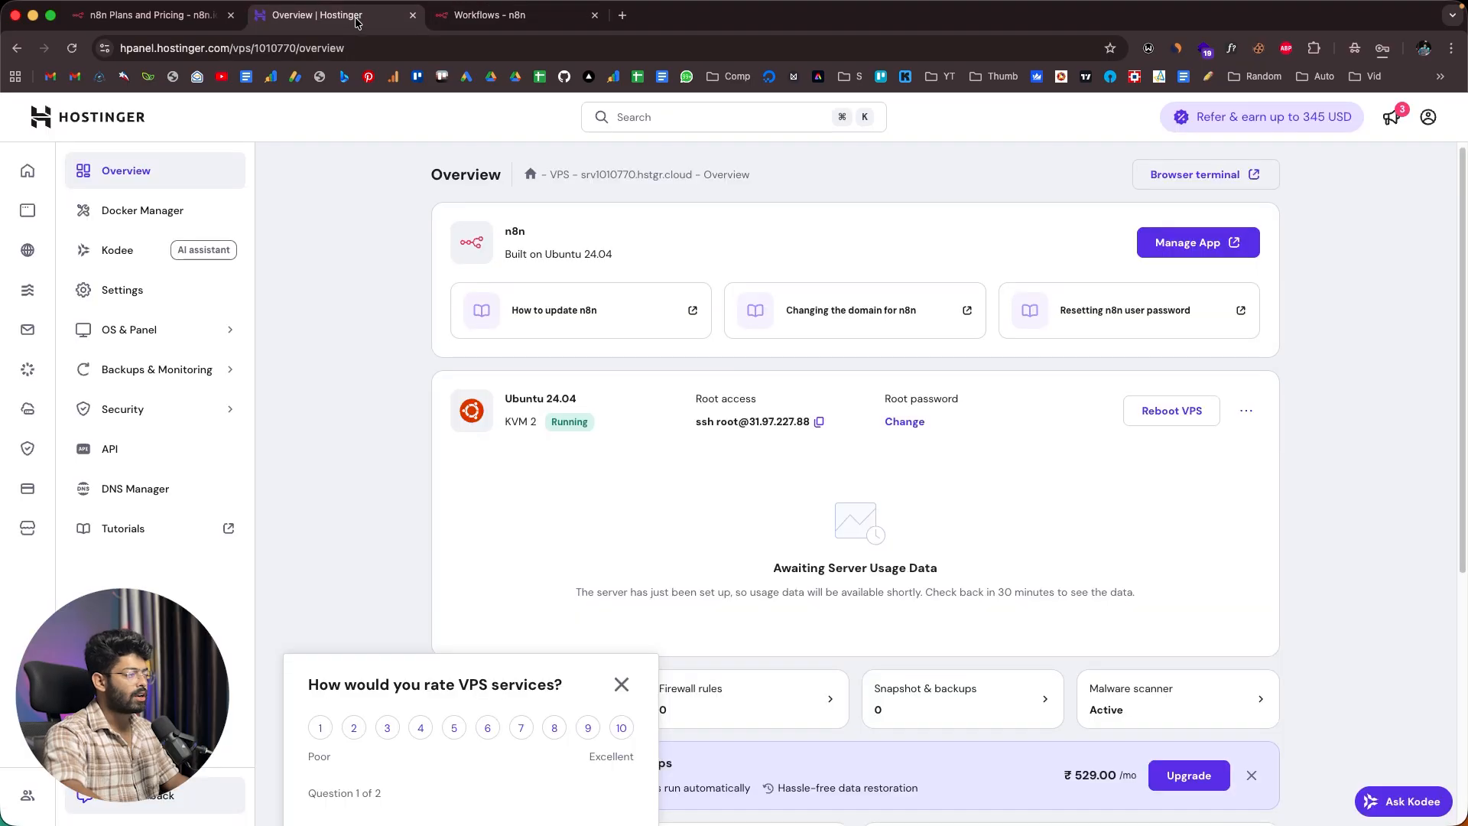
pyautogui.scroll(-5, 1015, 414)
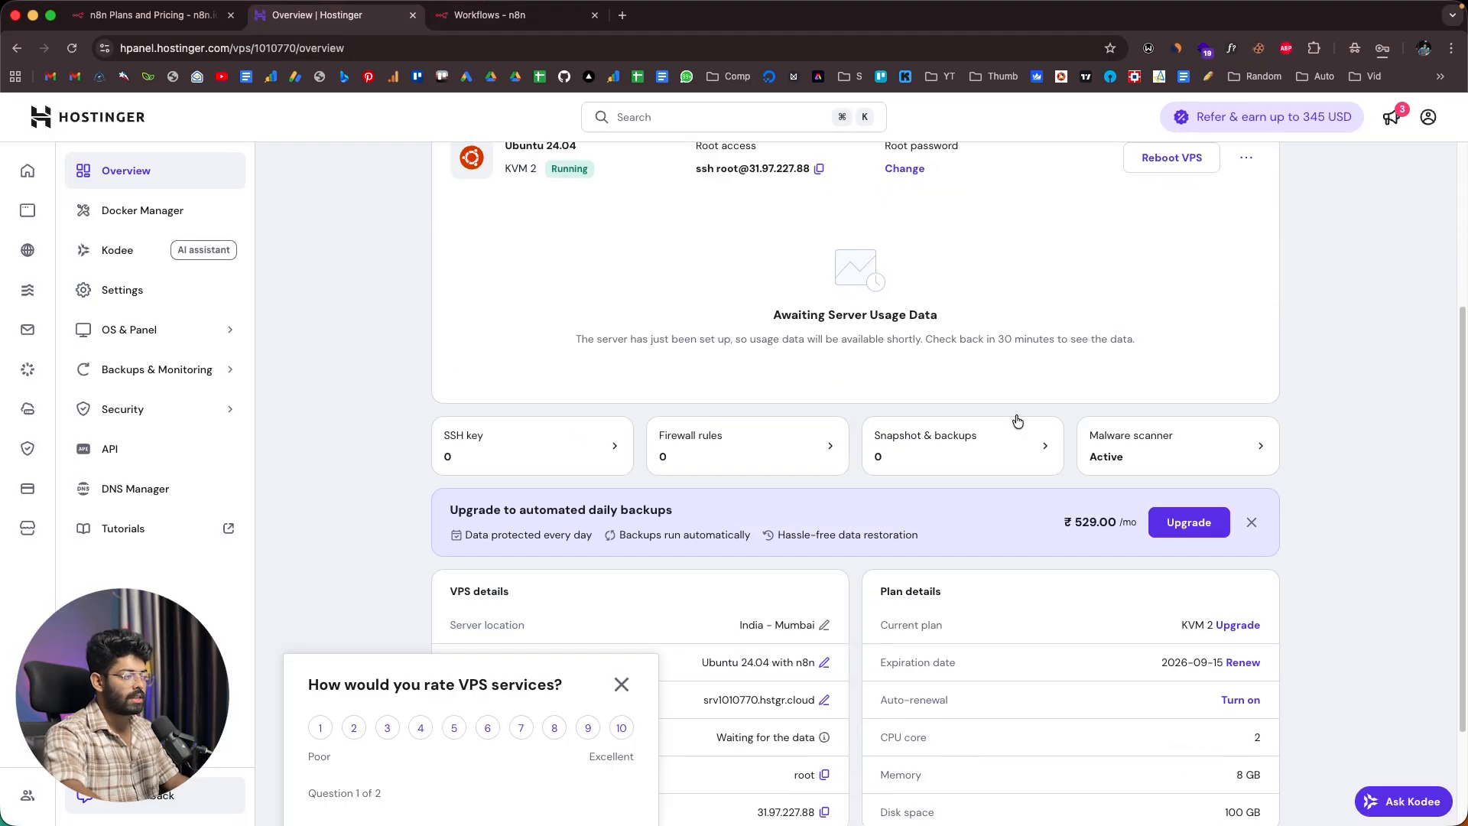
pyautogui.scroll(5, 1016, 417)
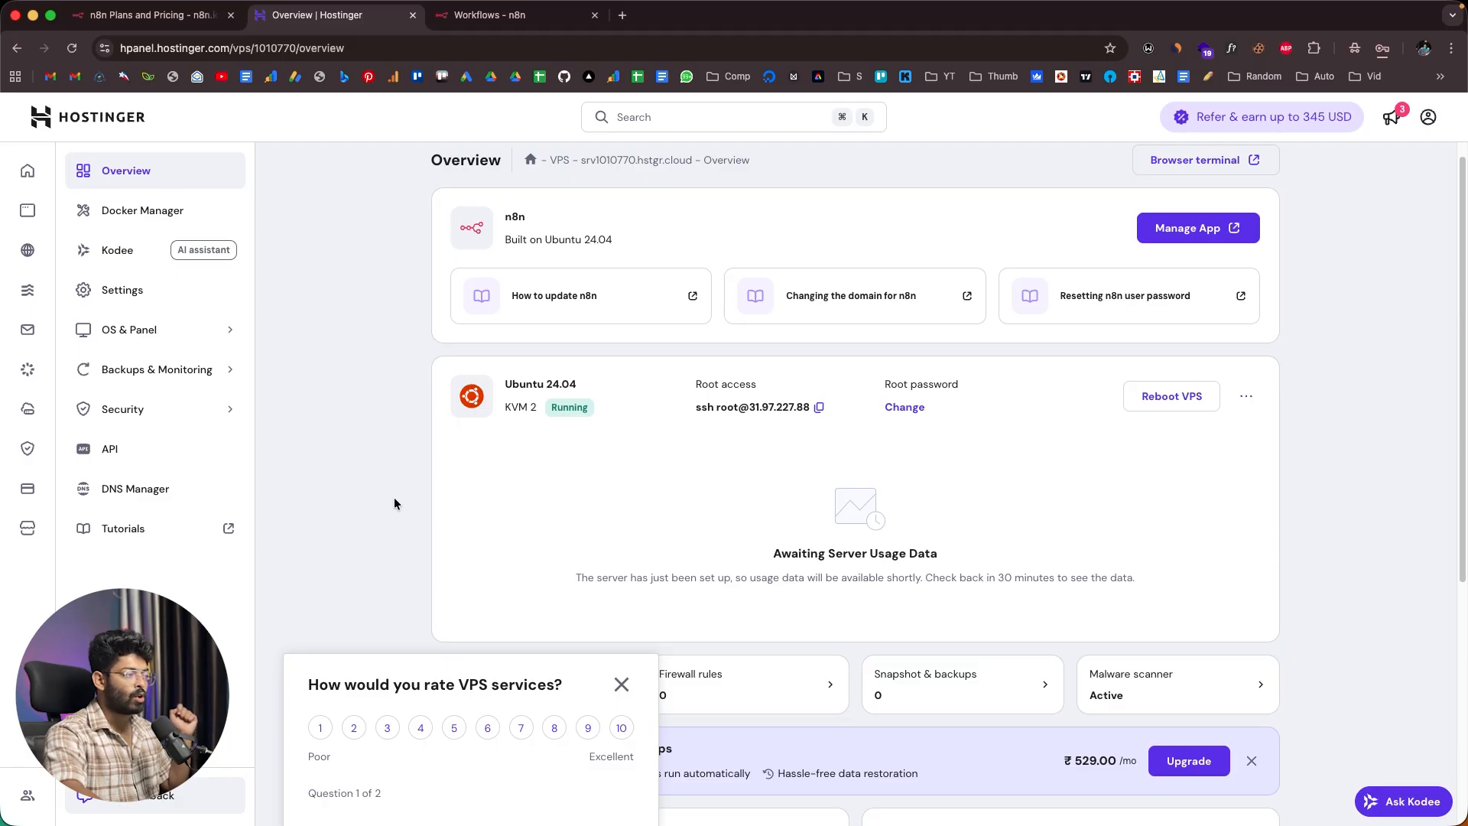
pyautogui.click(483, 22)
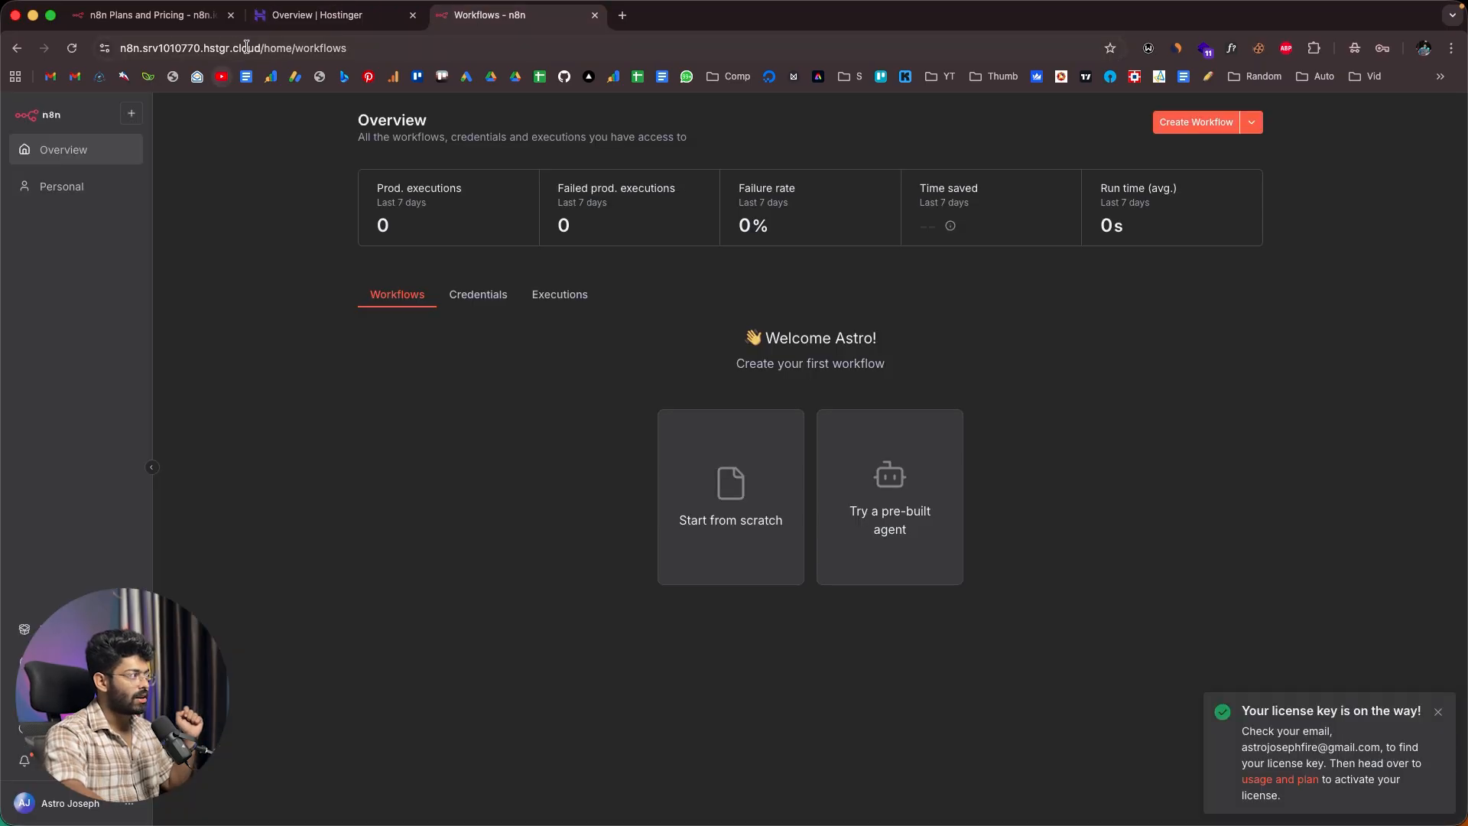
# Step: Create a new n8n workflow from scratch
pyautogui.moveTo(260, 47); pyautogui.dragTo(156, 73)
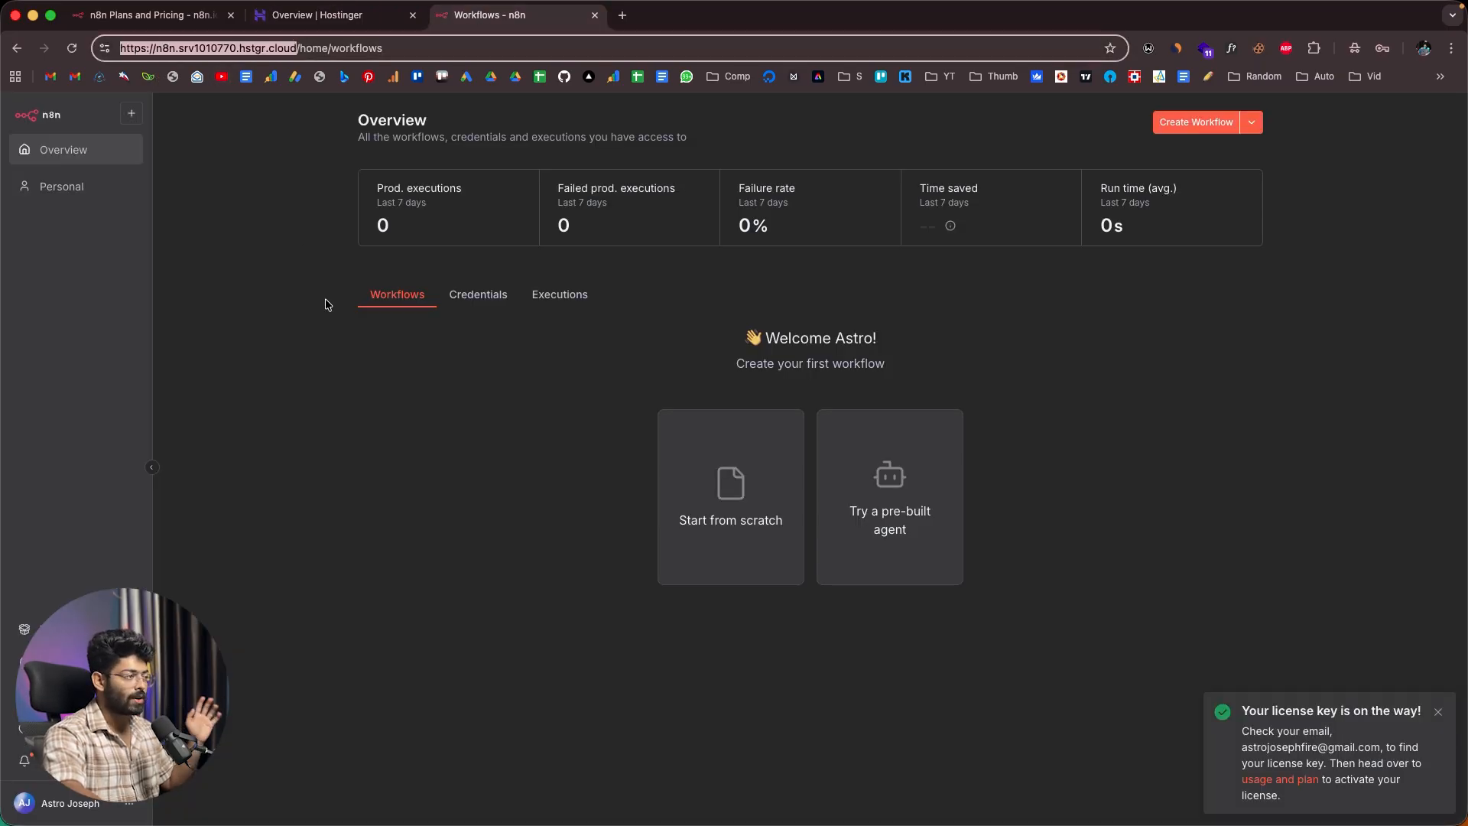
pyautogui.click(339, 411)
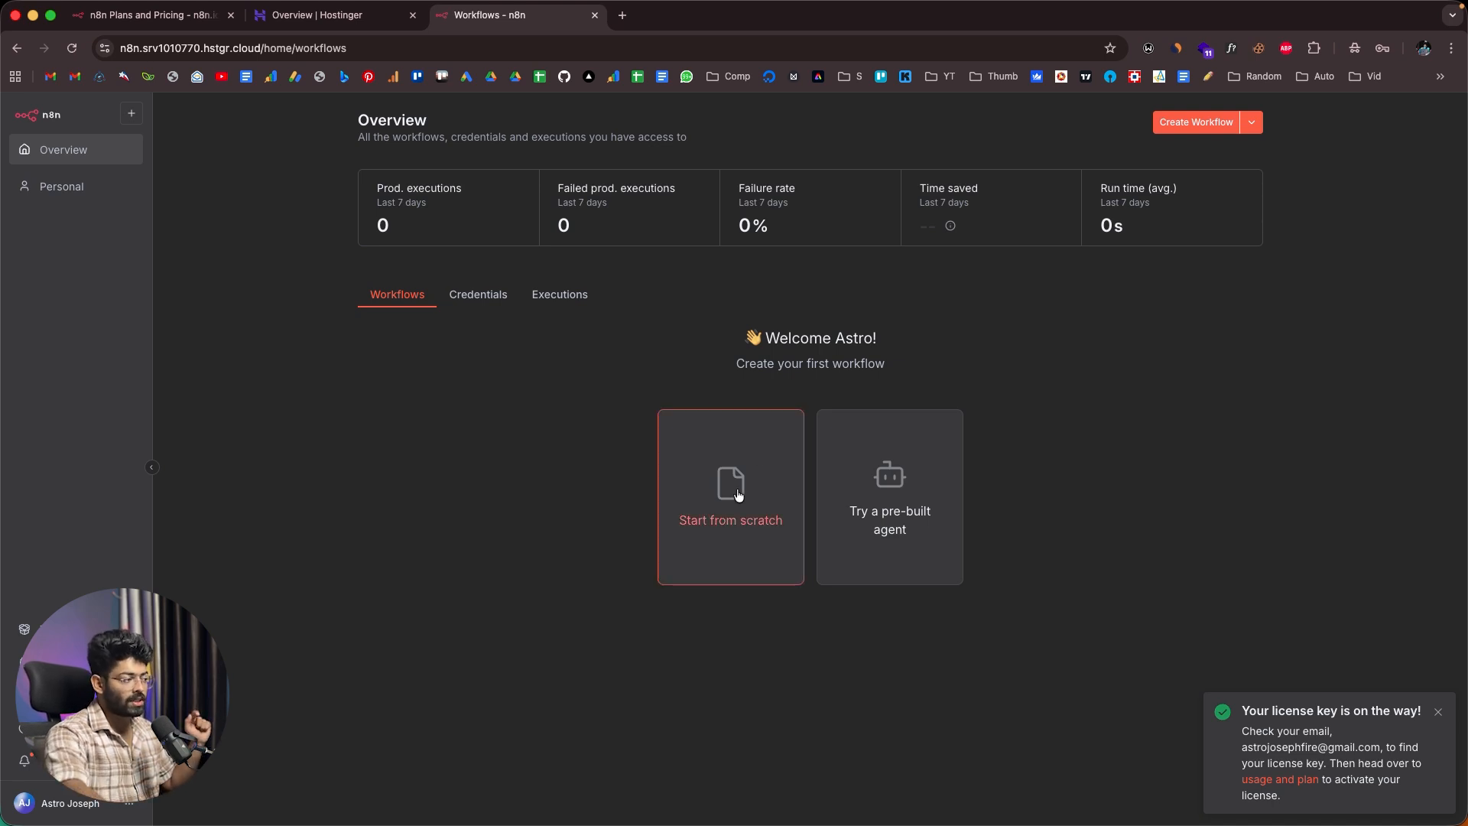
pyautogui.click(711, 512)
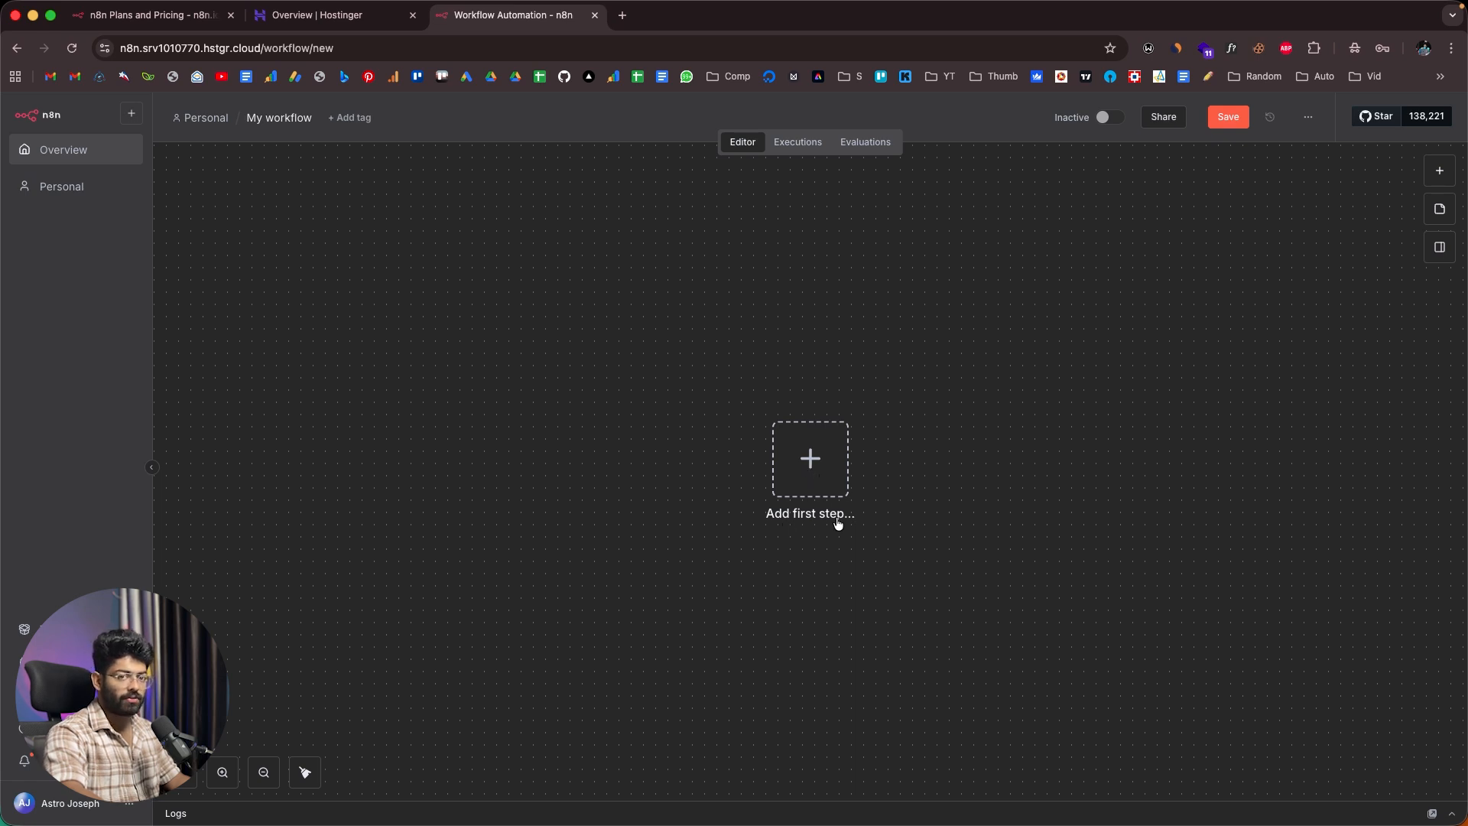
# Step: Examine the available workflow trigger types and browse the app integrations offered for the On app event trigger
pyautogui.click(810, 459)
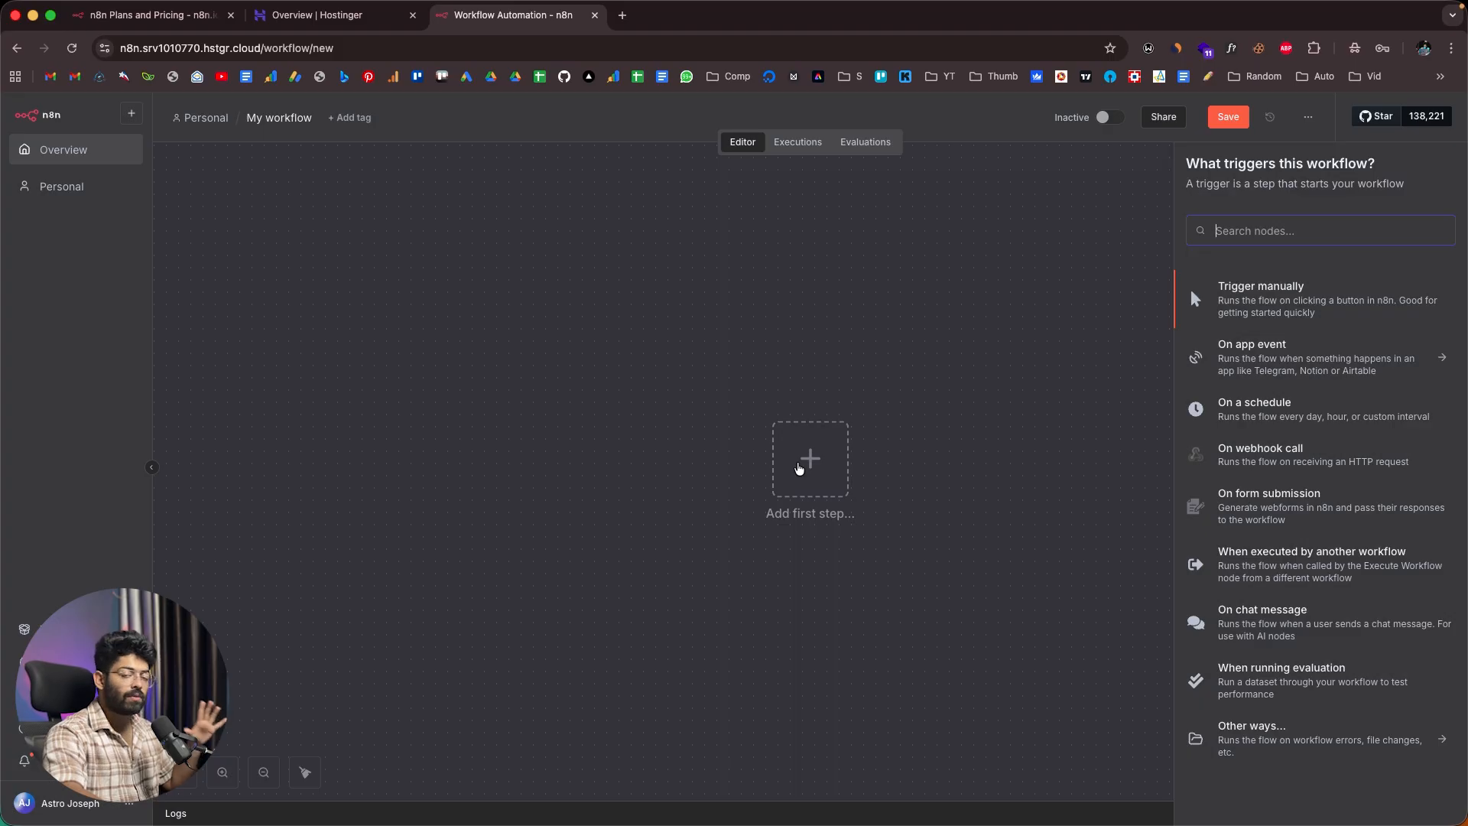
pyautogui.click(989, 370)
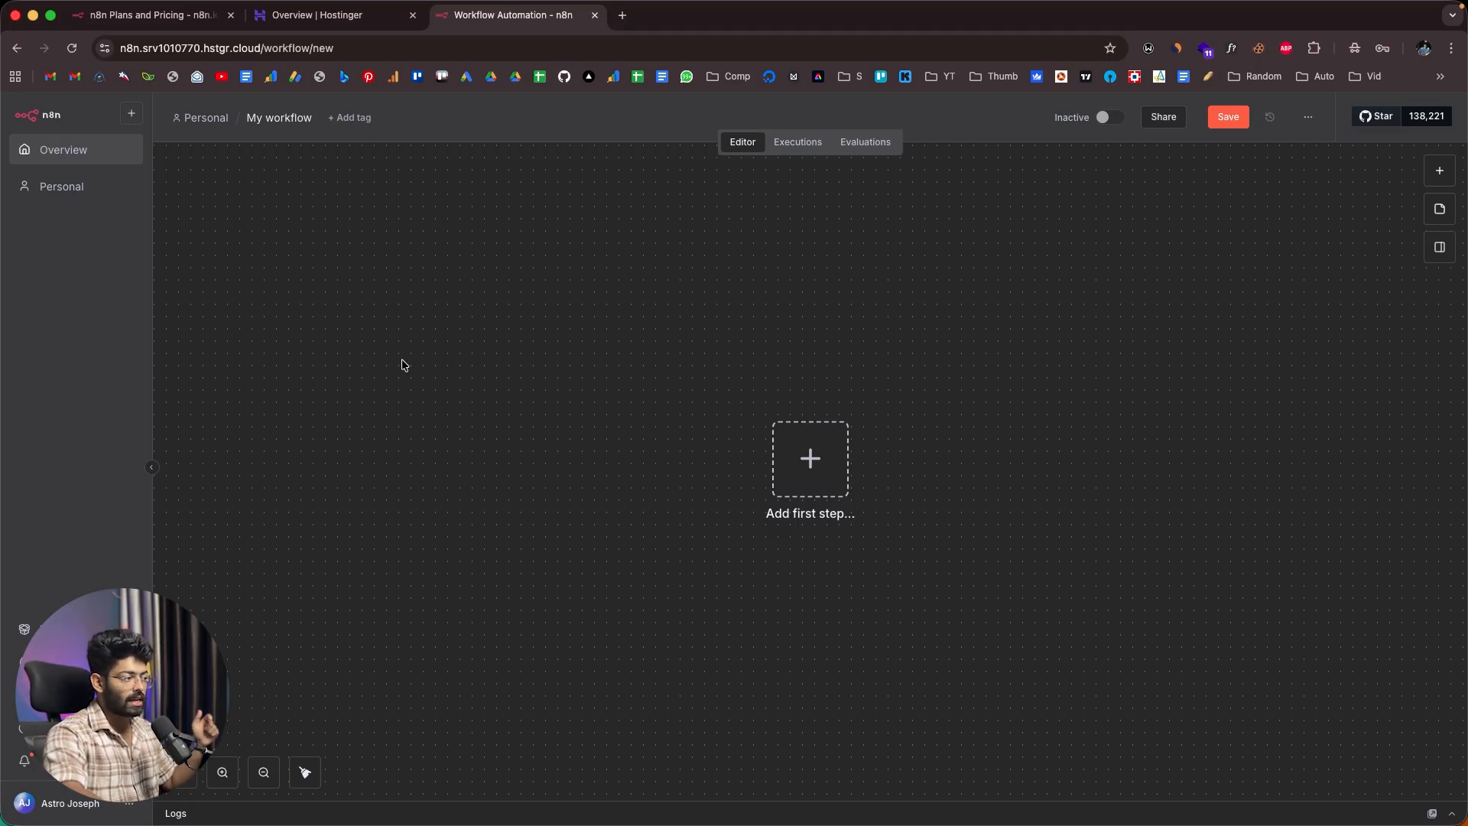
pyautogui.click(810, 458)
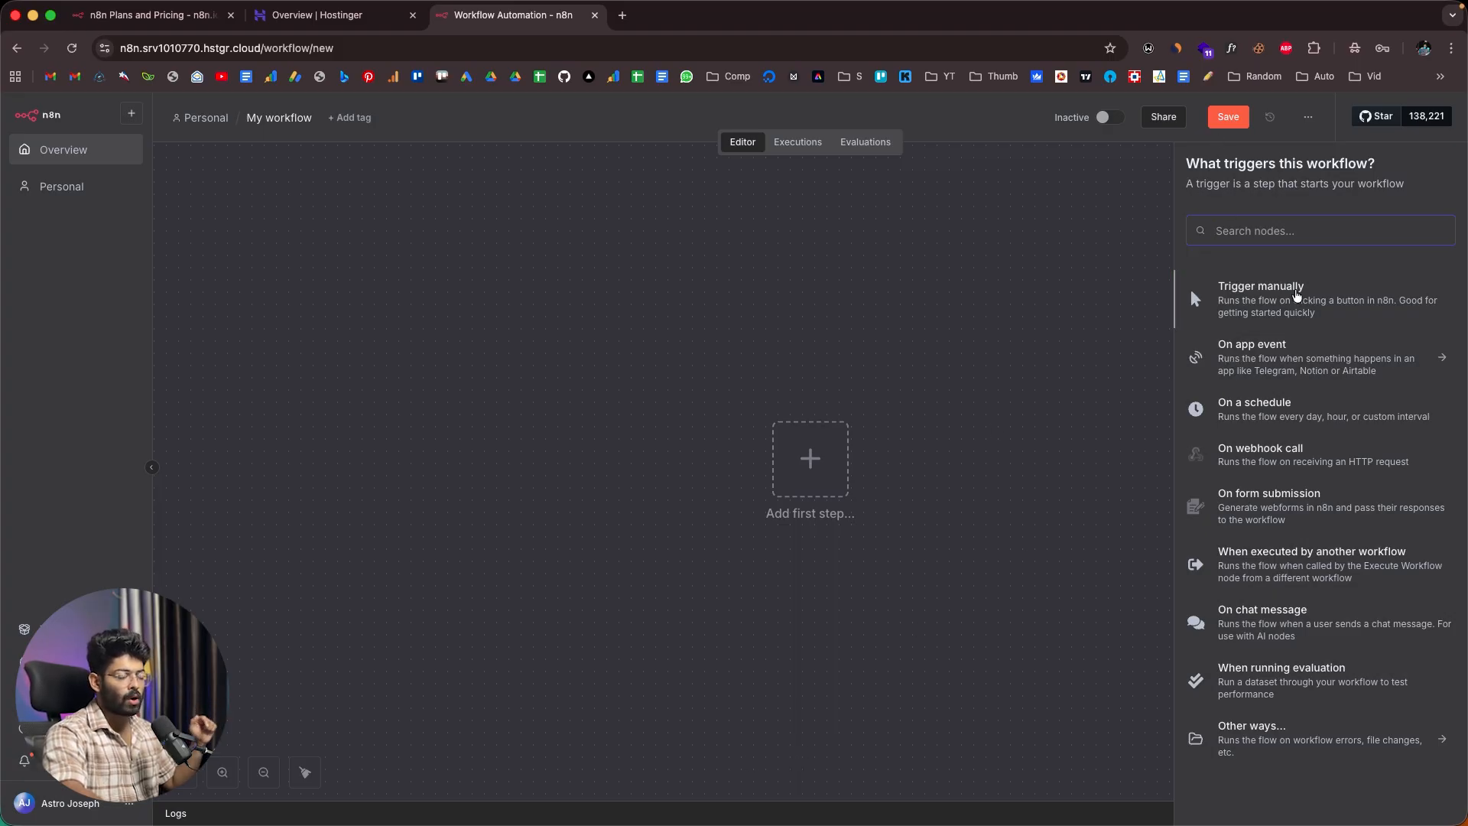
pyautogui.click(1290, 354)
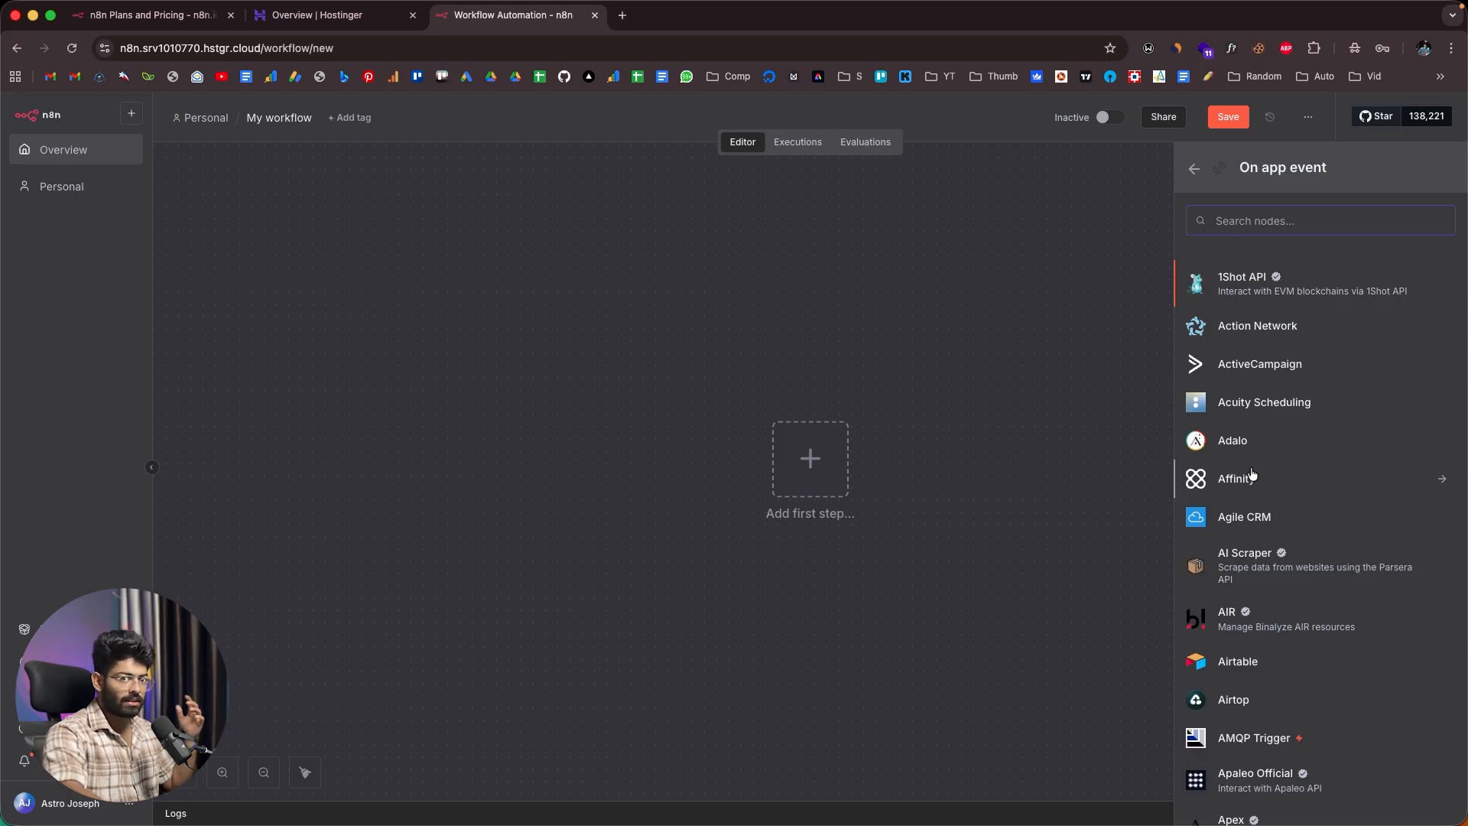
pyautogui.scroll(-4, 1251, 474)
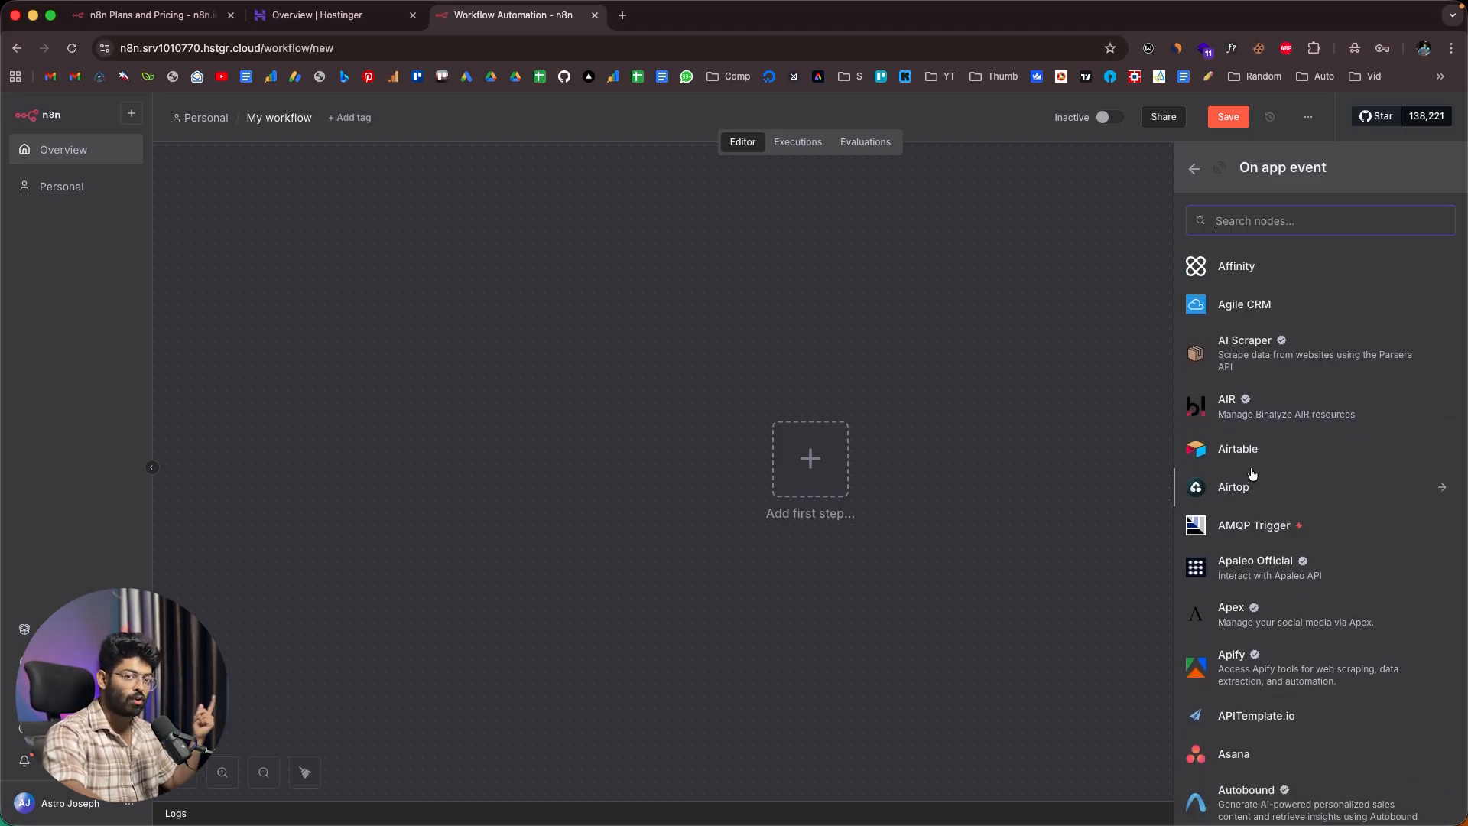
pyautogui.scroll(-10, 1251, 474)
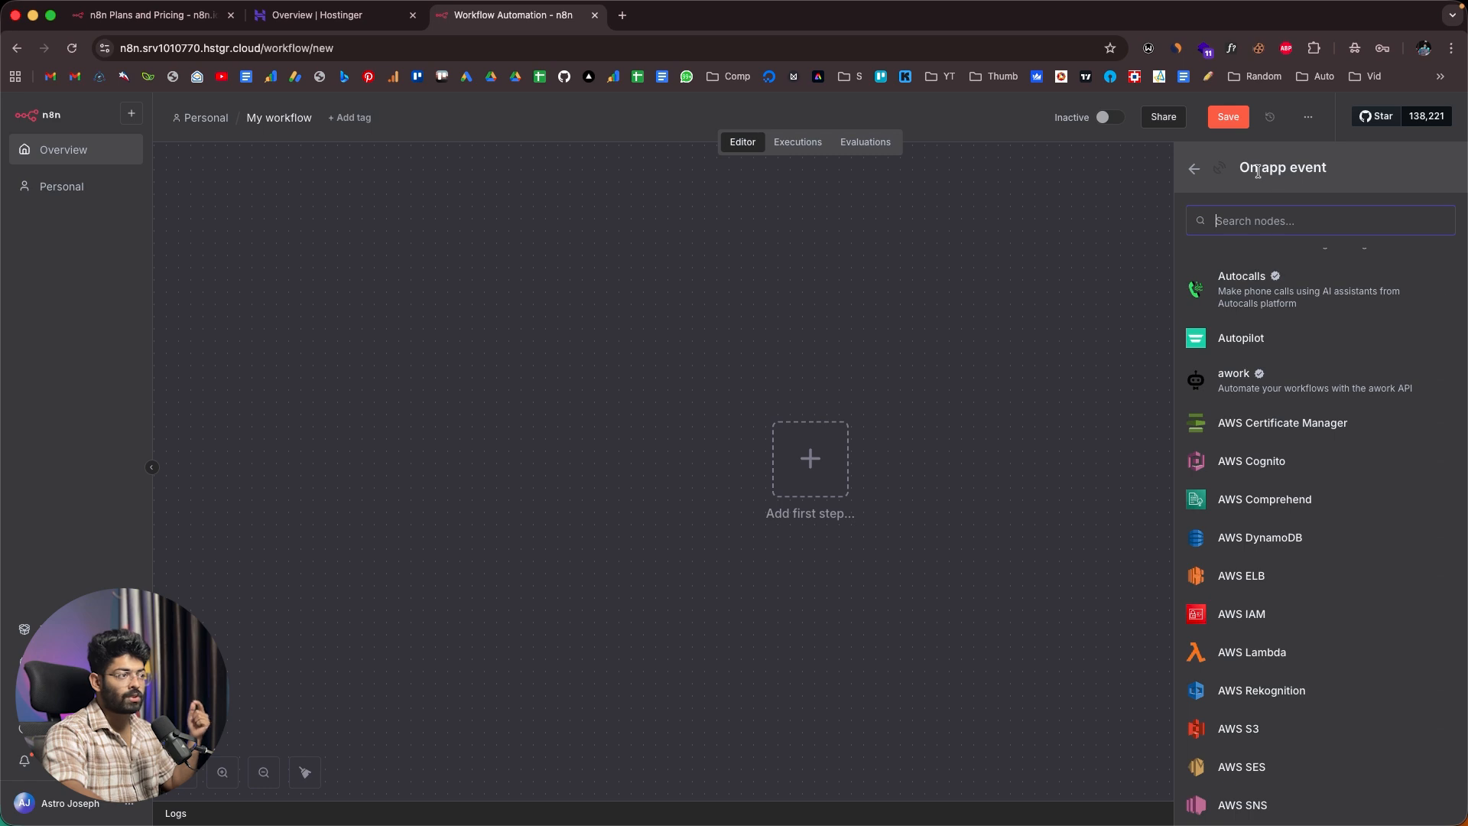
pyautogui.scroll(-20, 1271, 363)
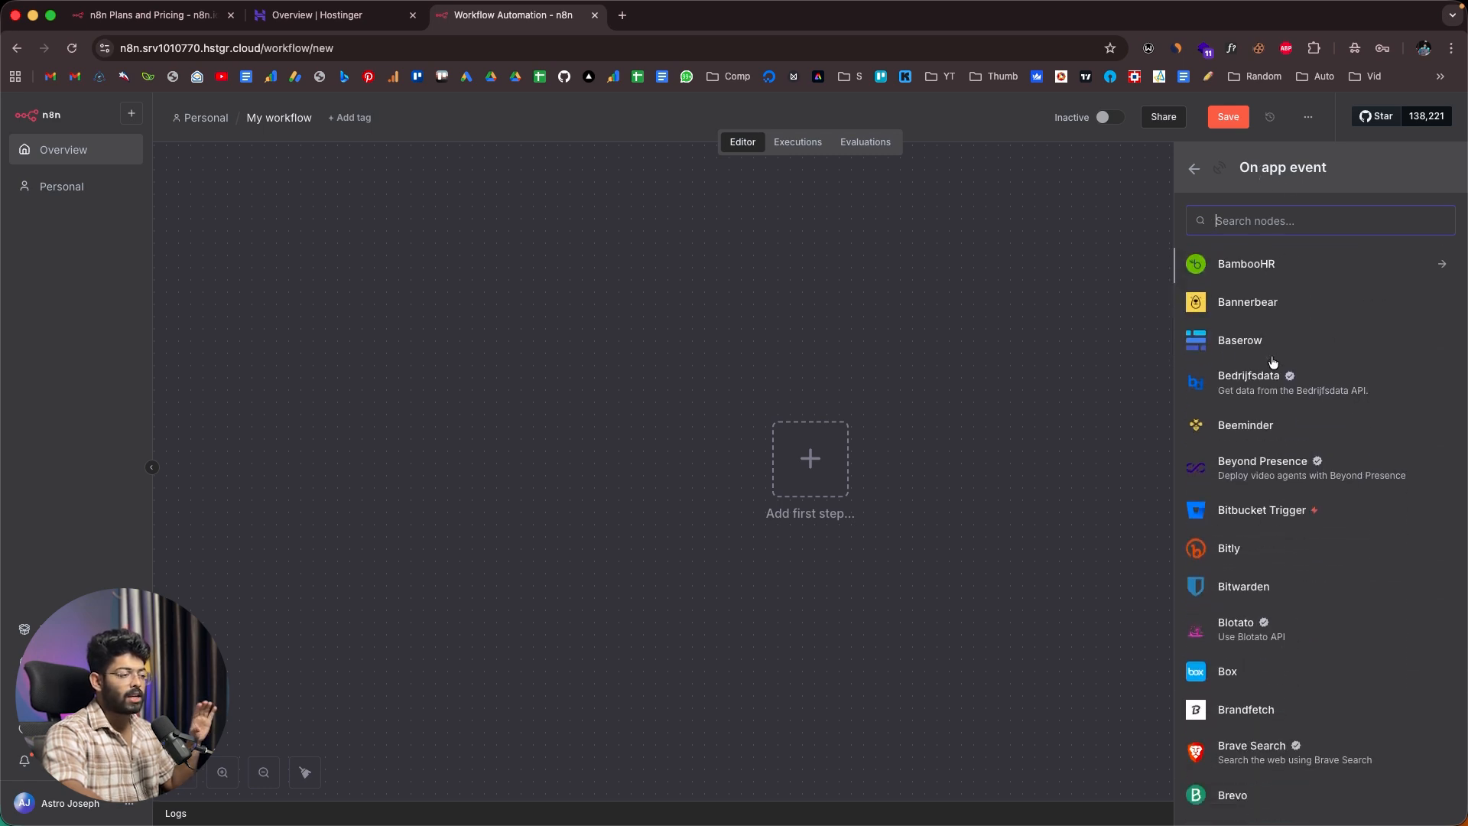
pyautogui.scroll(-10, 1271, 363)
pyautogui.click(1196, 170)
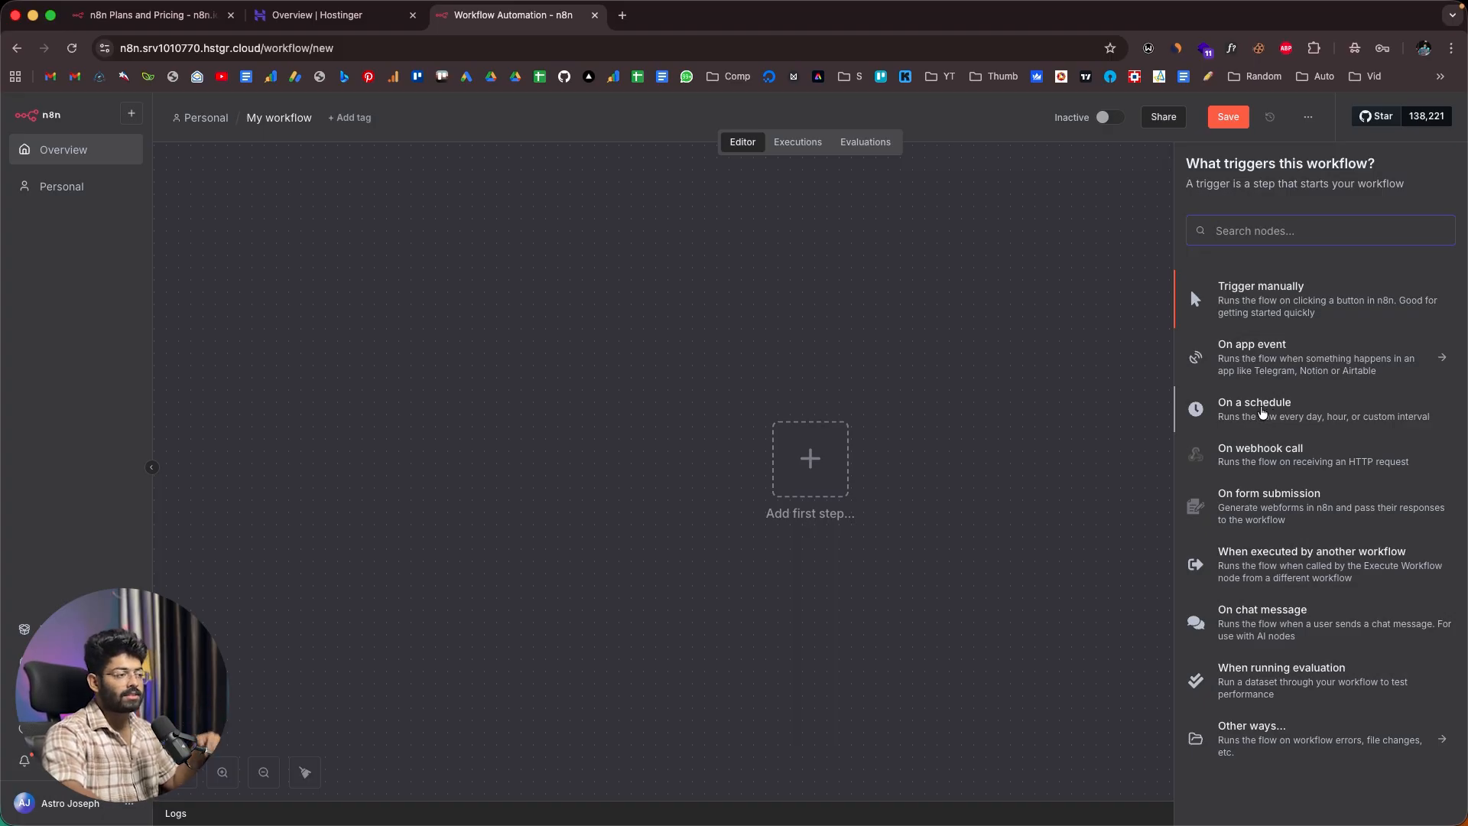
# Step: Add a schedule trigger that runs the workflow every 1 day at 9am
pyautogui.click(1262, 413)
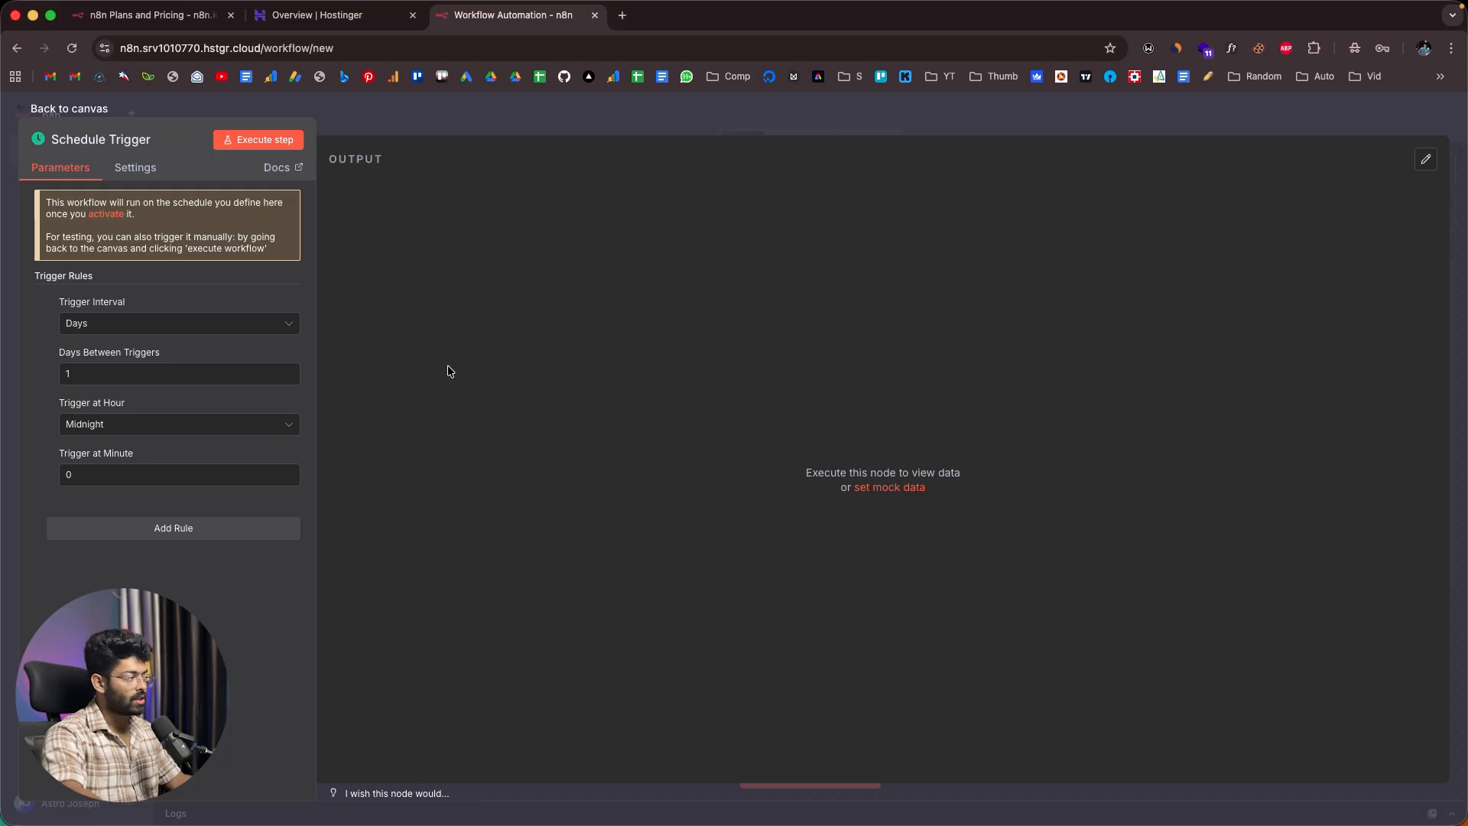
pyautogui.click(116, 322)
pyautogui.click(112, 323)
pyautogui.click(114, 371)
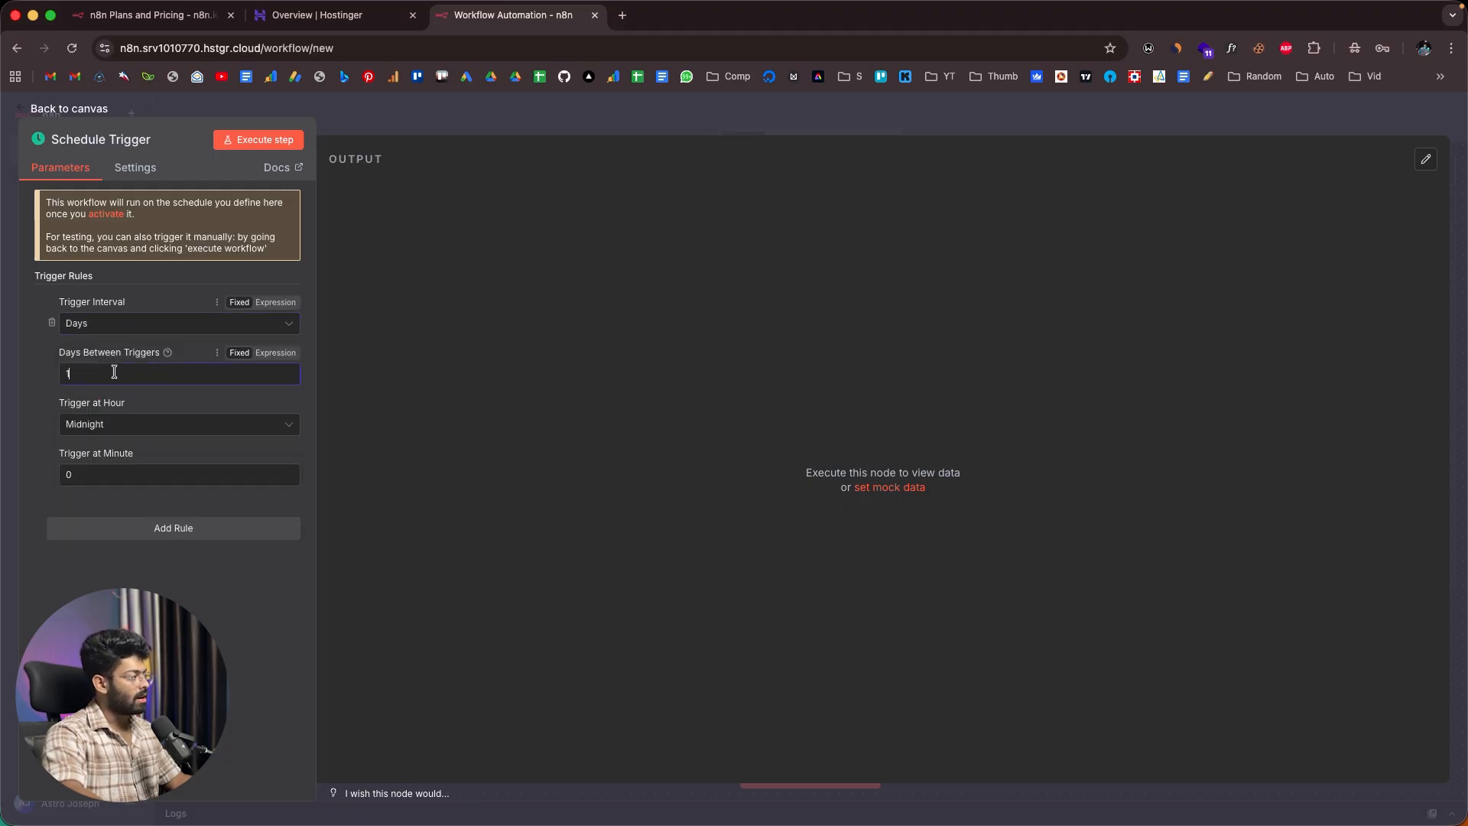
pyautogui.click(84, 422)
pyautogui.scroll(-3, 102, 528)
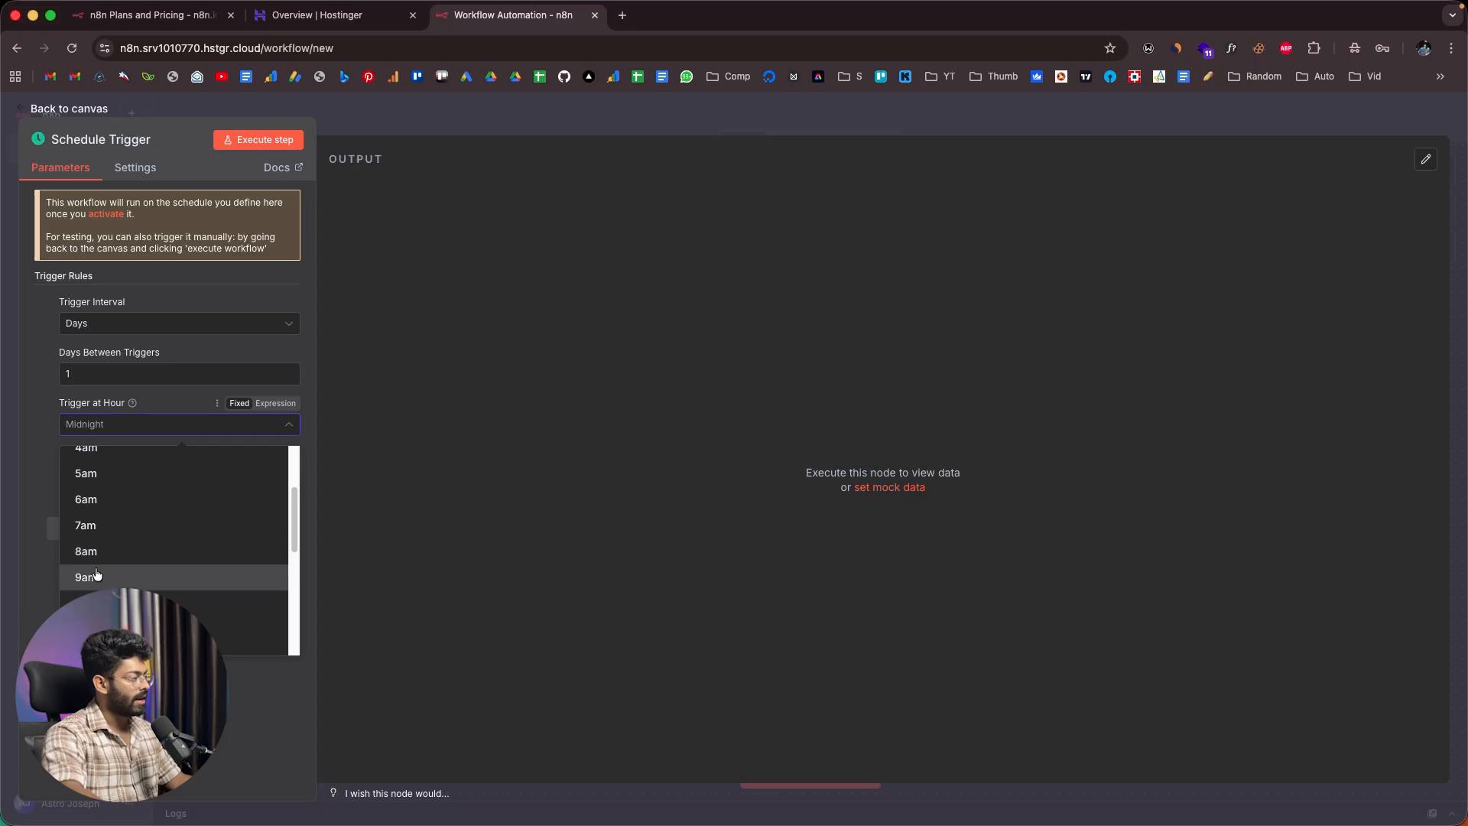
pyautogui.click(95, 576)
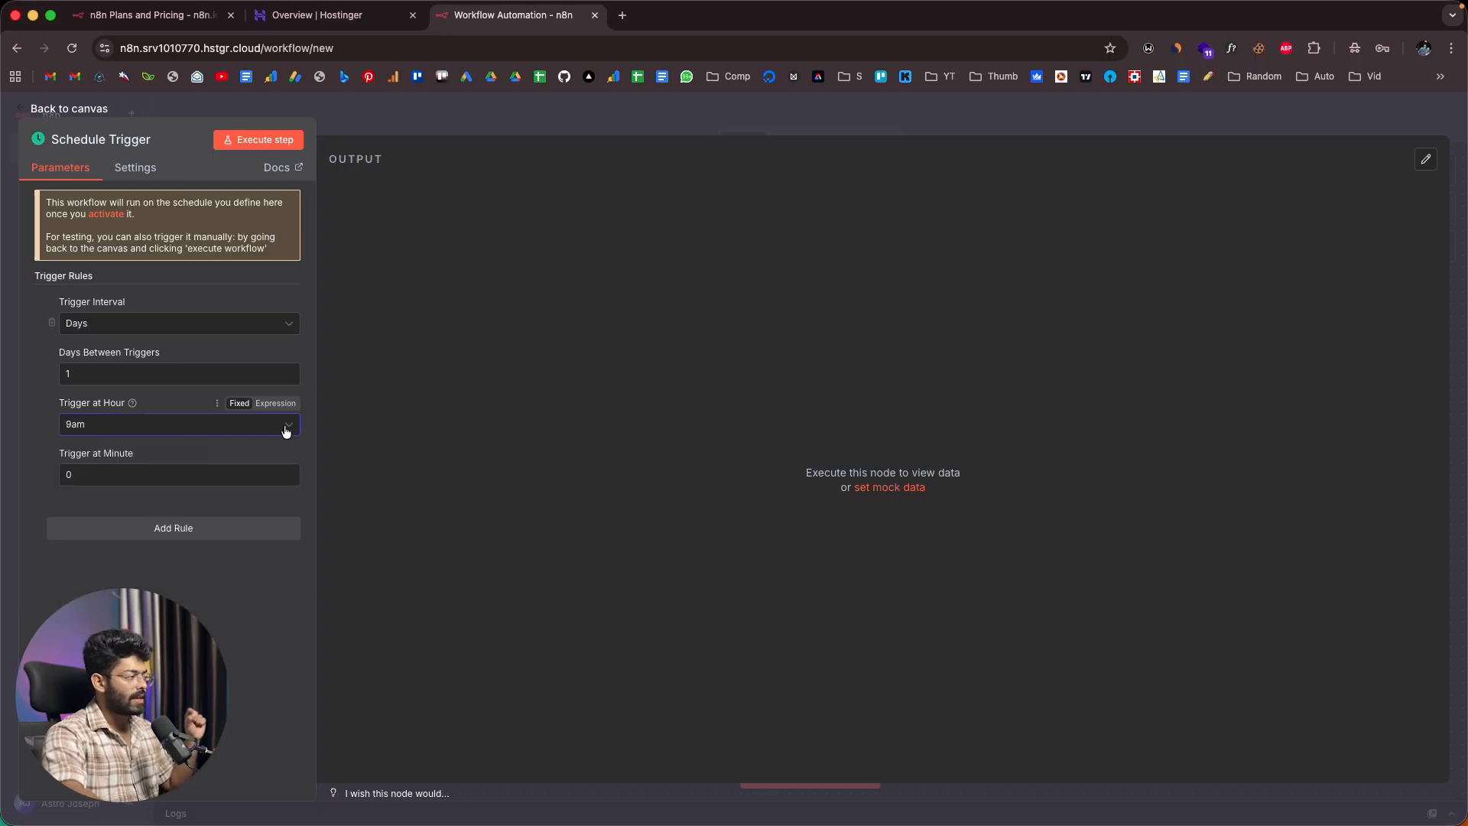
# Step: Save the workflow and activate it, then dismiss the activation notice and the production checklist
pyautogui.click(1233, 122)
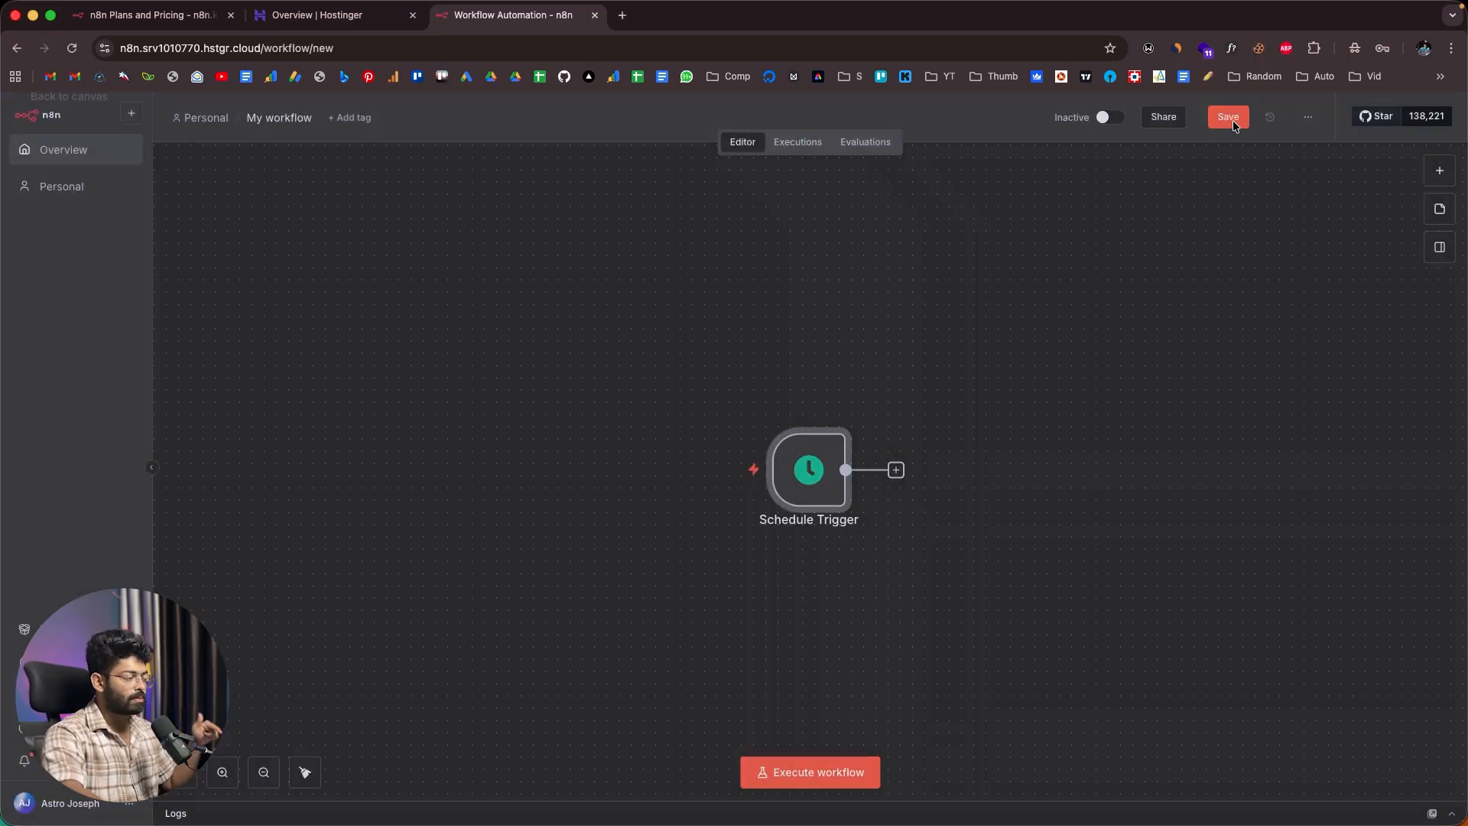
pyautogui.click(1107, 119)
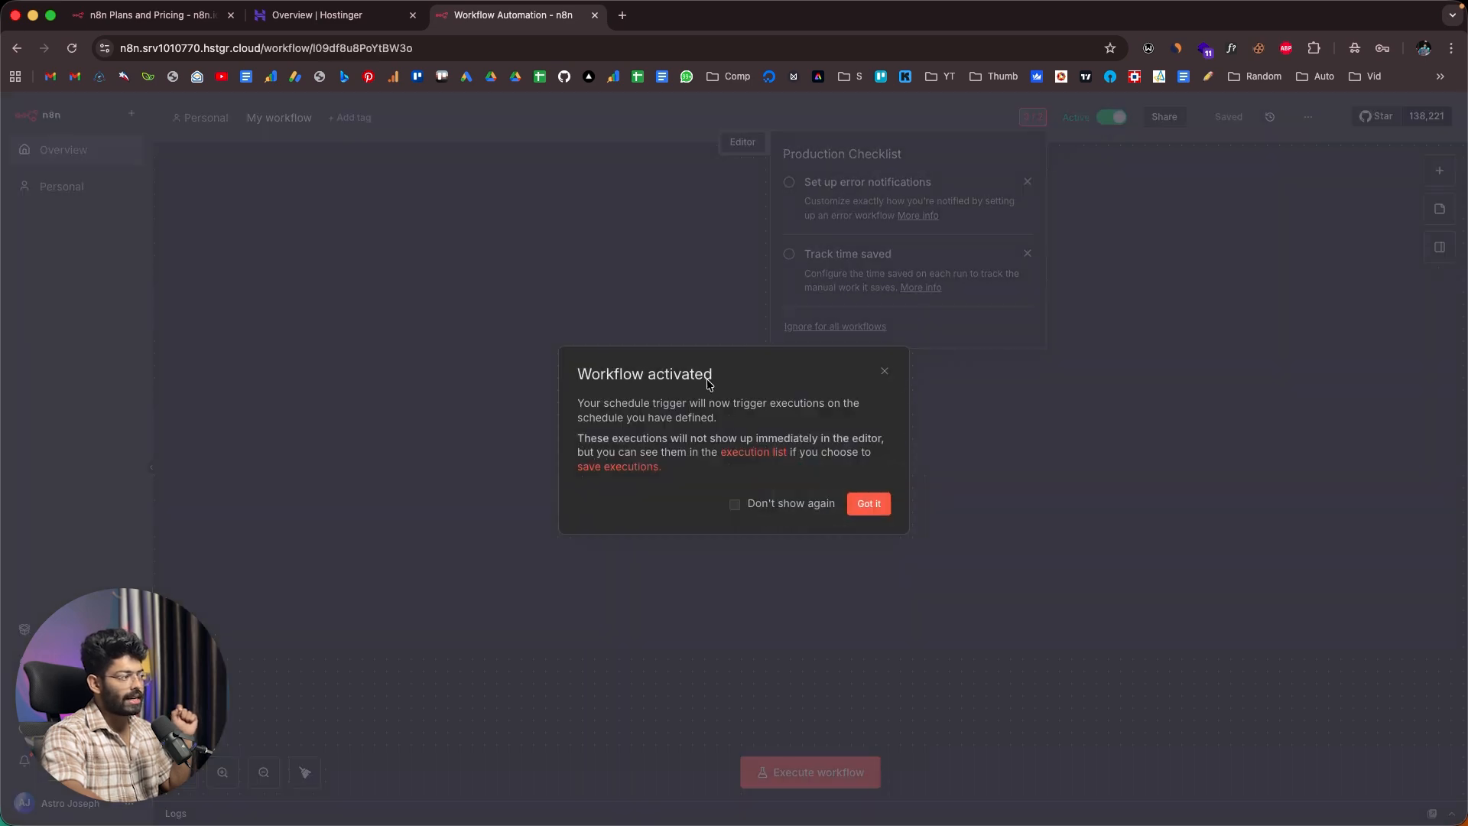
pyautogui.click(869, 503)
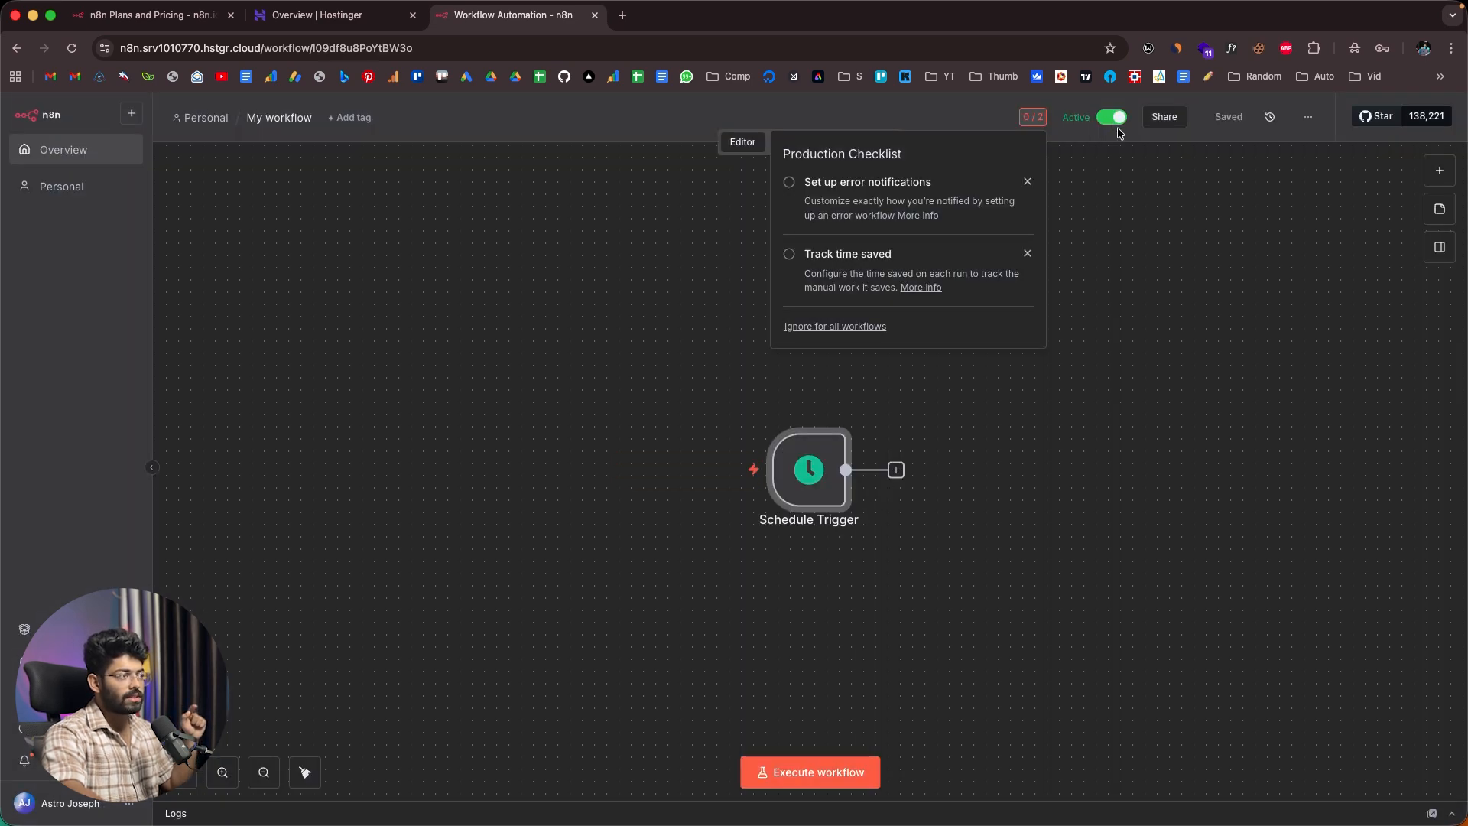
pyautogui.click(1095, 247)
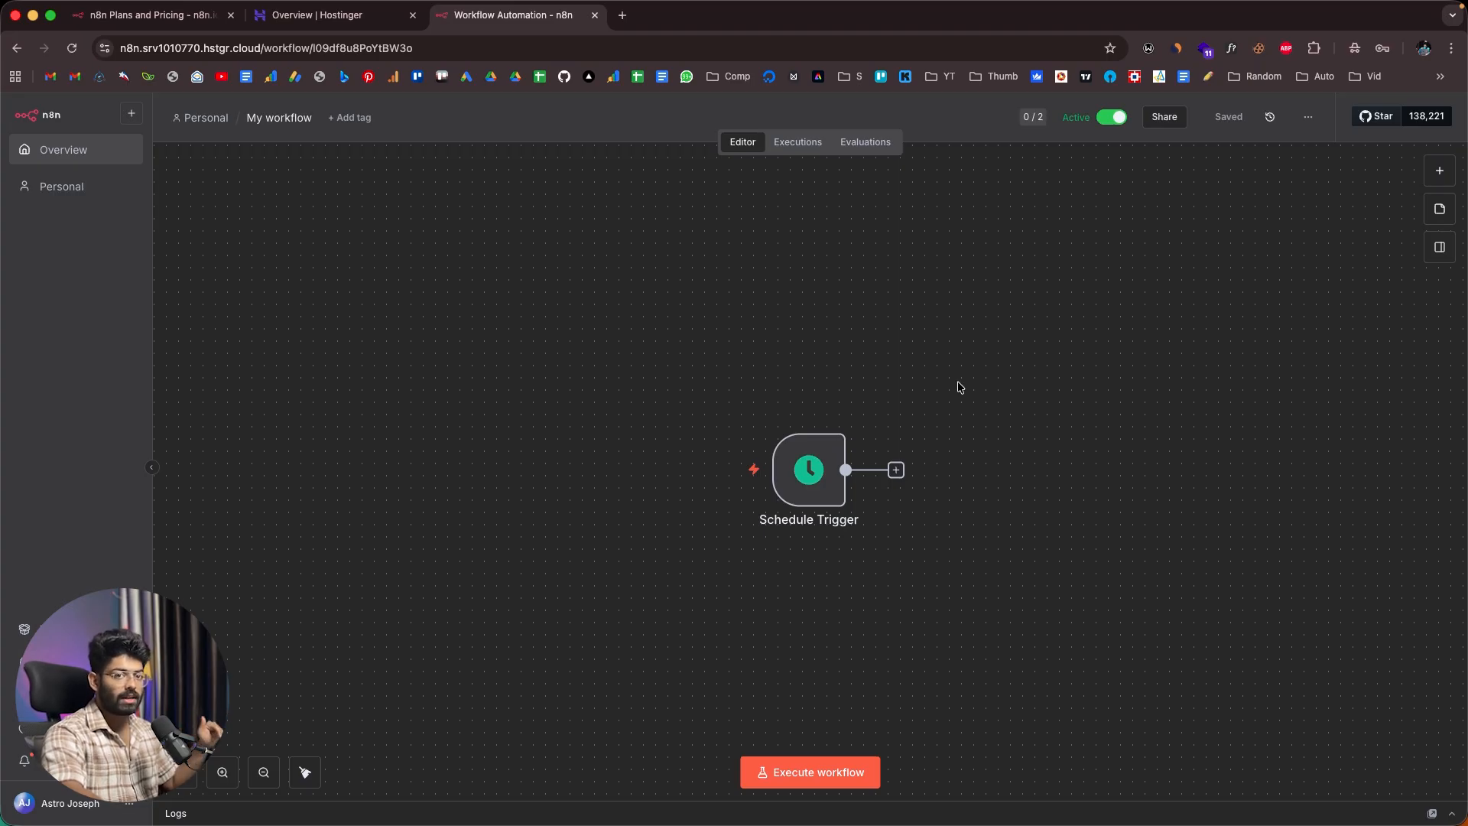
# Step: Replace the schedule trigger with an On form submission trigger
pyautogui.click(841, 498)
pyautogui.press('Delete')
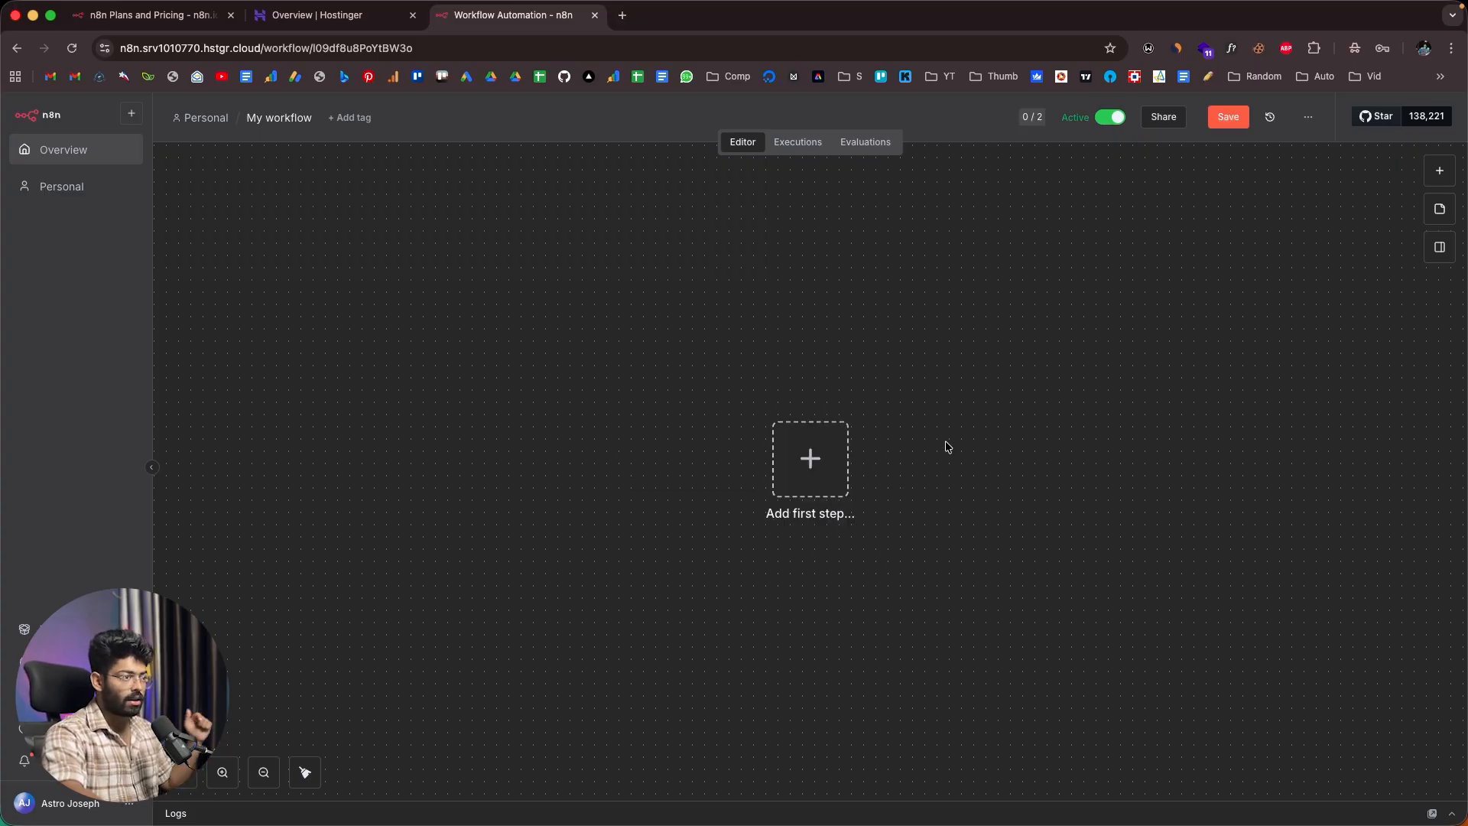
pyautogui.click(1439, 172)
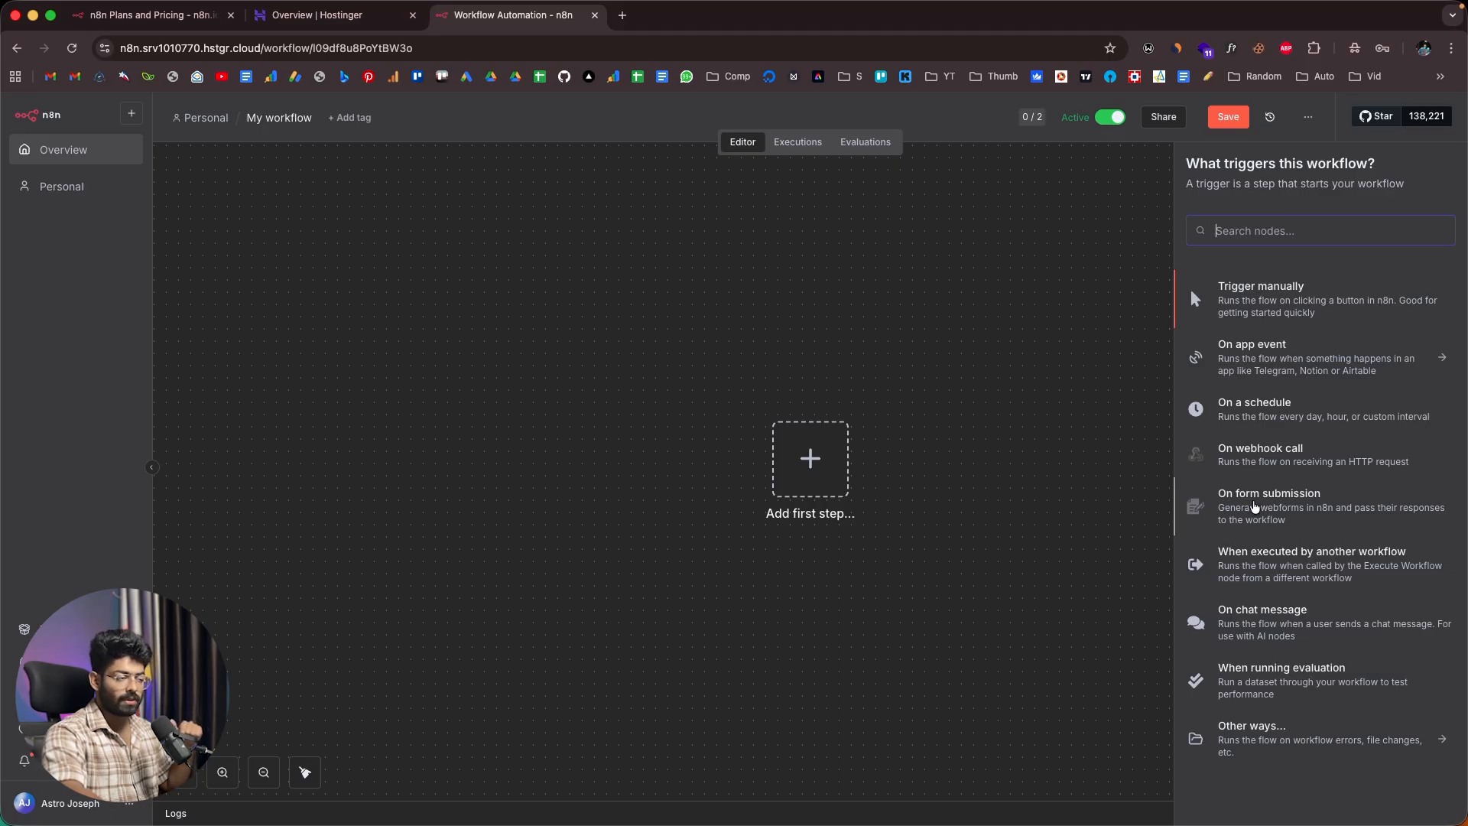
pyautogui.click(1254, 504)
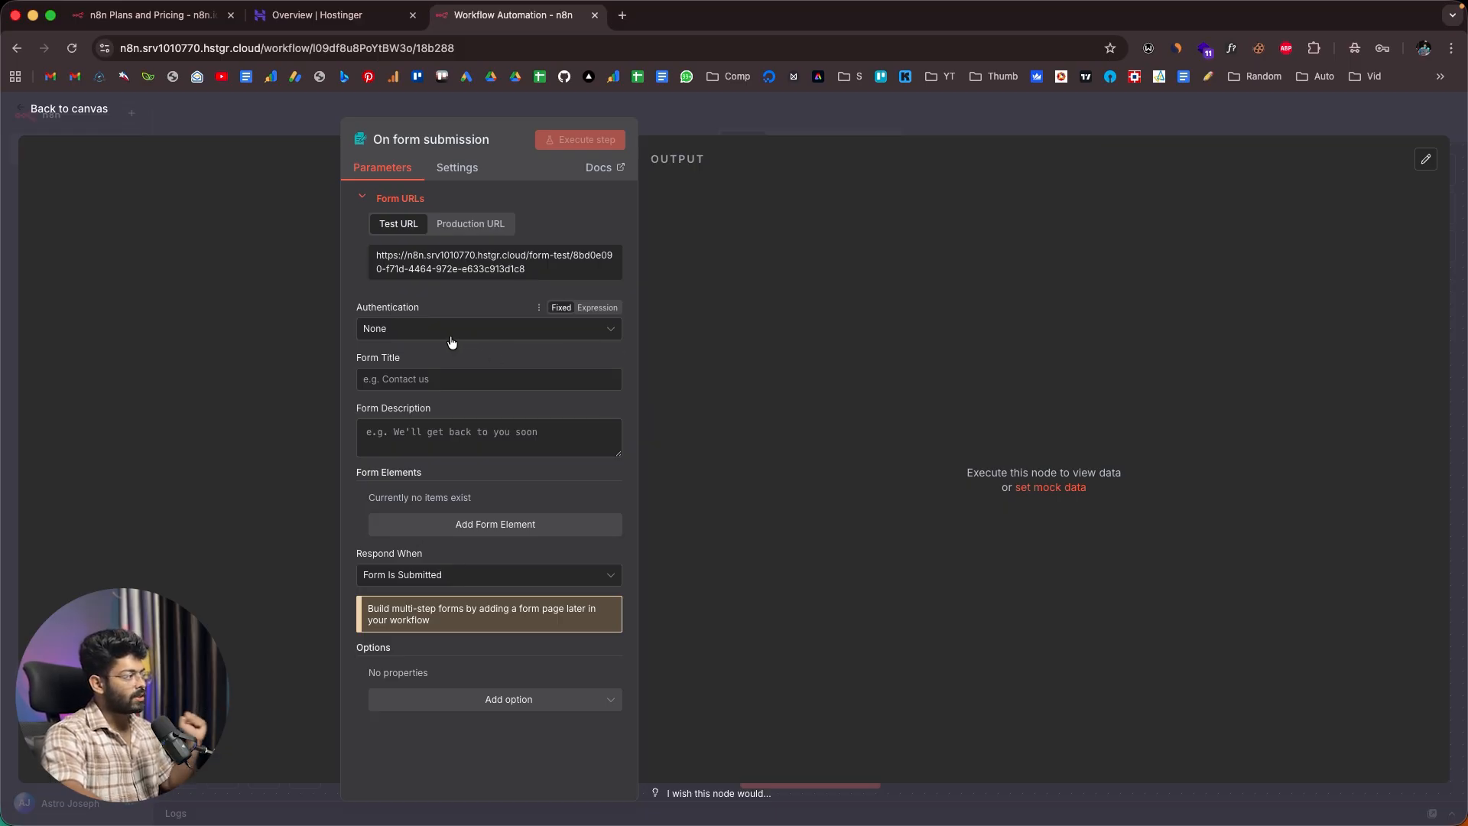
# Step: Set the form title to "Analyse Images"
pyautogui.click(411, 384)
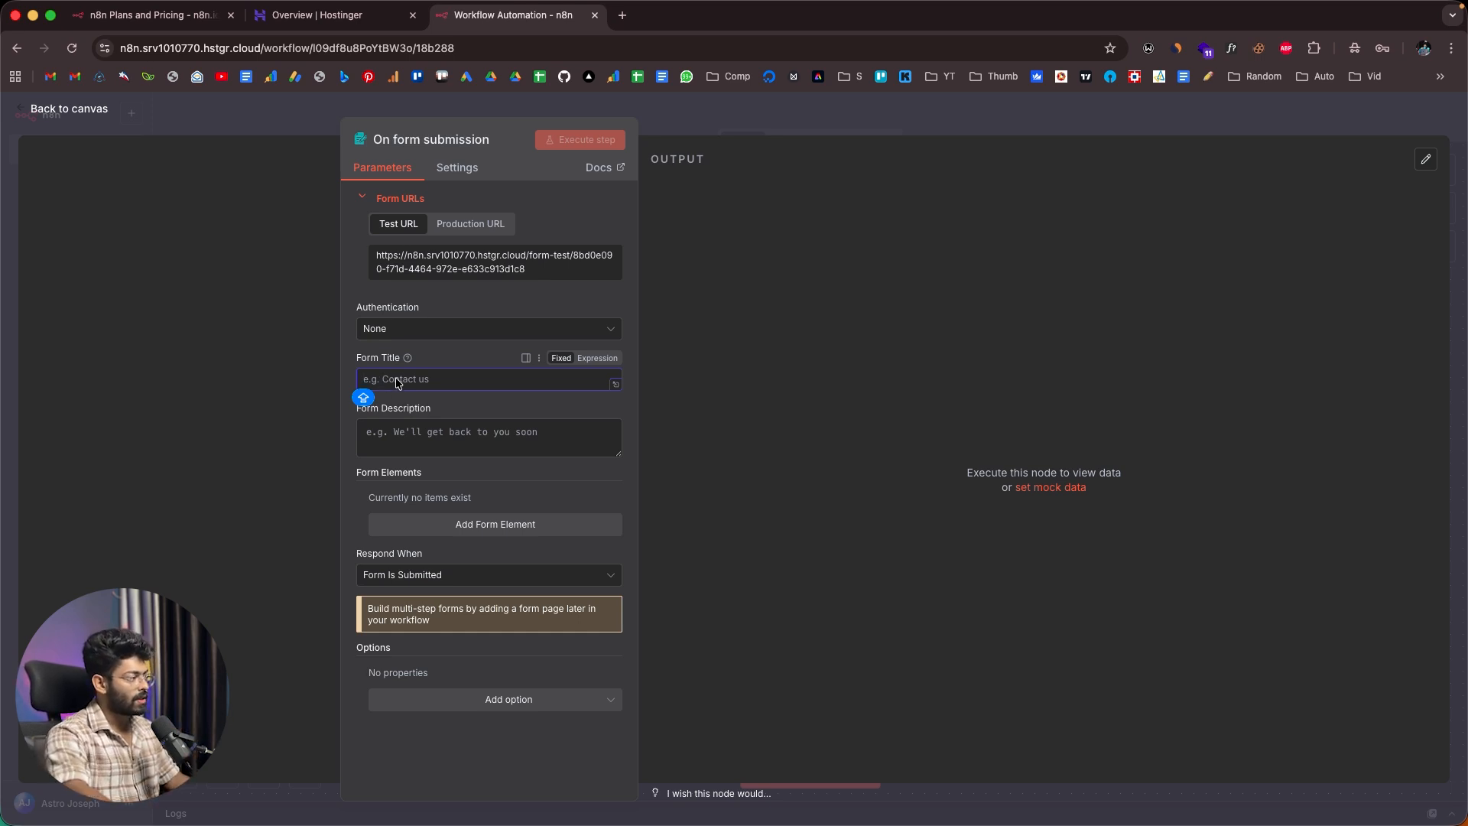
pyautogui.write('analy')
pyautogui.hotkey('alt', 'BackSpace')
pyautogui.write('Anal')
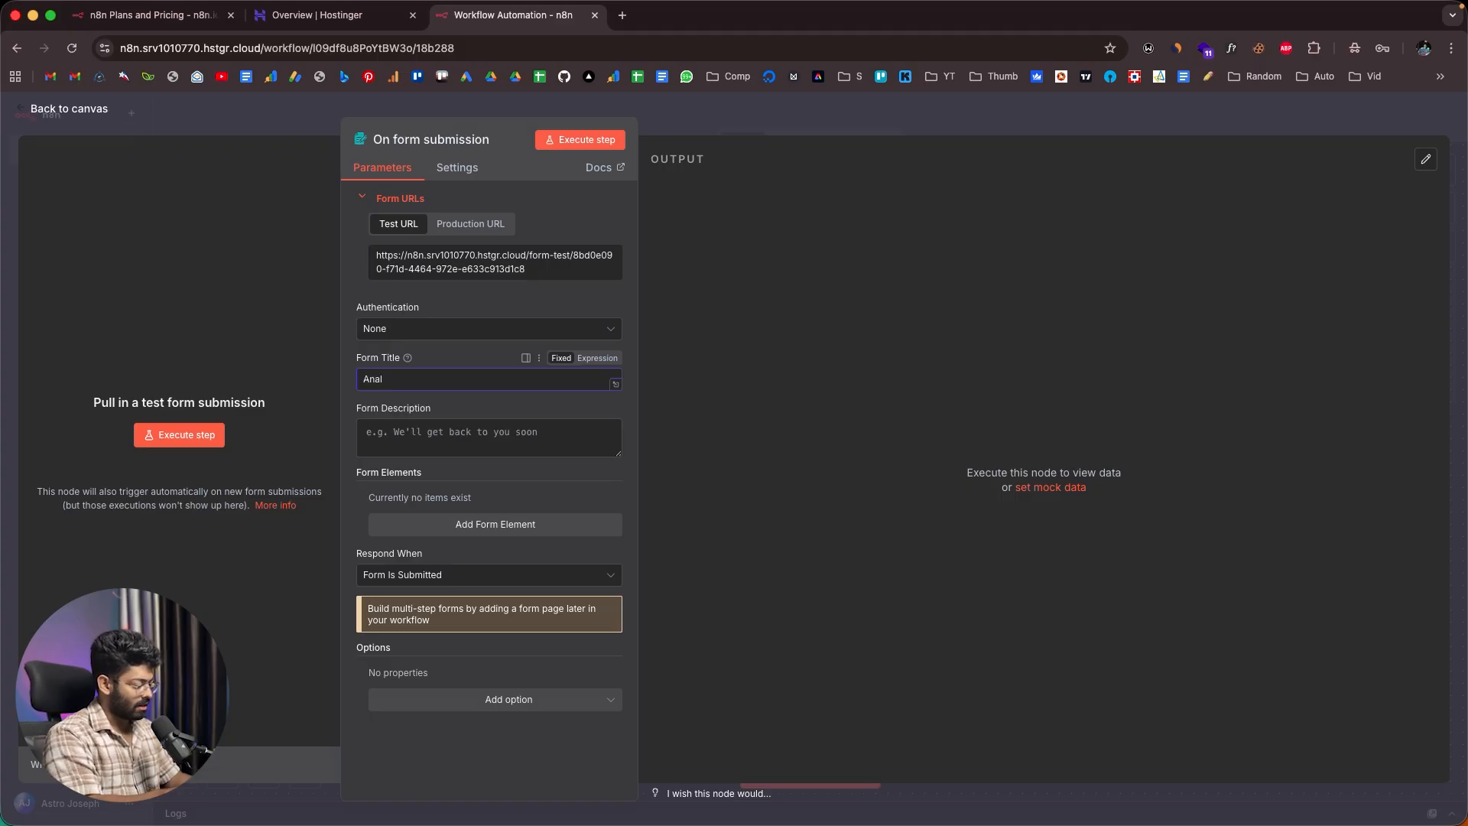
pyautogui.write('zse Images')
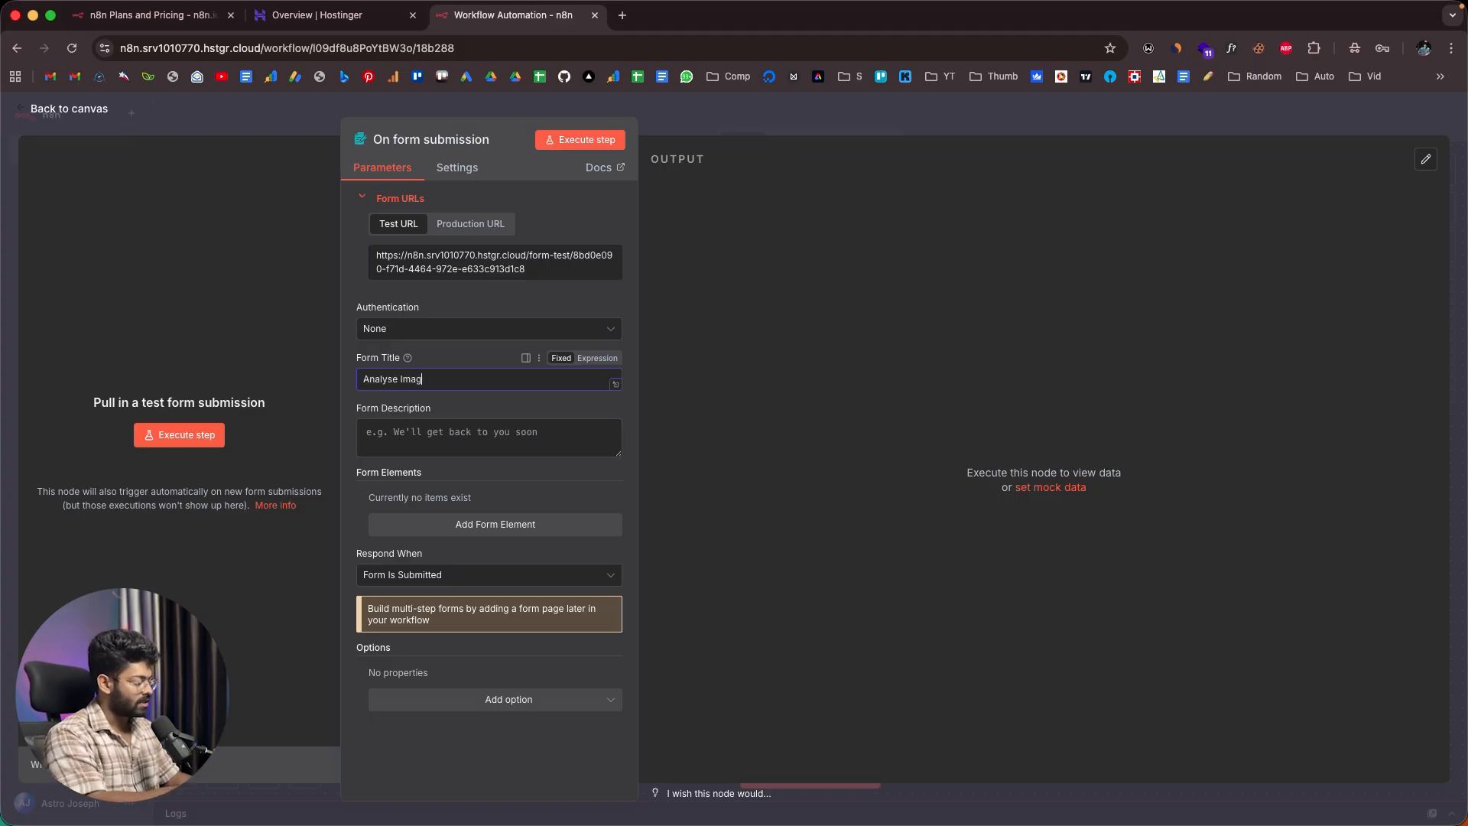
# Step: Set the form description to "Please enter an image URL that you would like to analyze using AI and get response in slack/email"
pyautogui.click(410, 437)
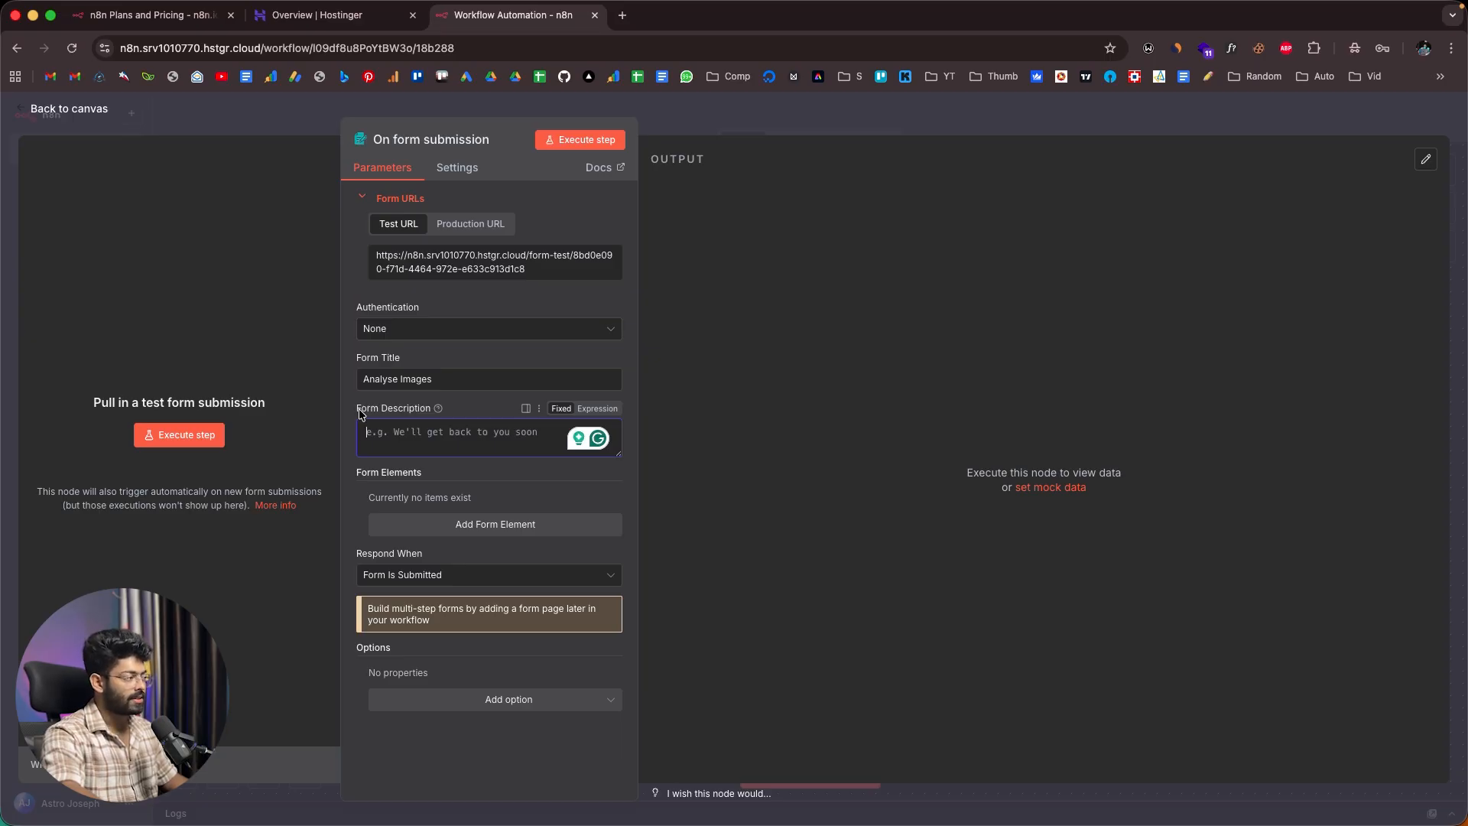
pyautogui.write('Please enter an image URL that you would like to analyze using AI and get results in slack.')
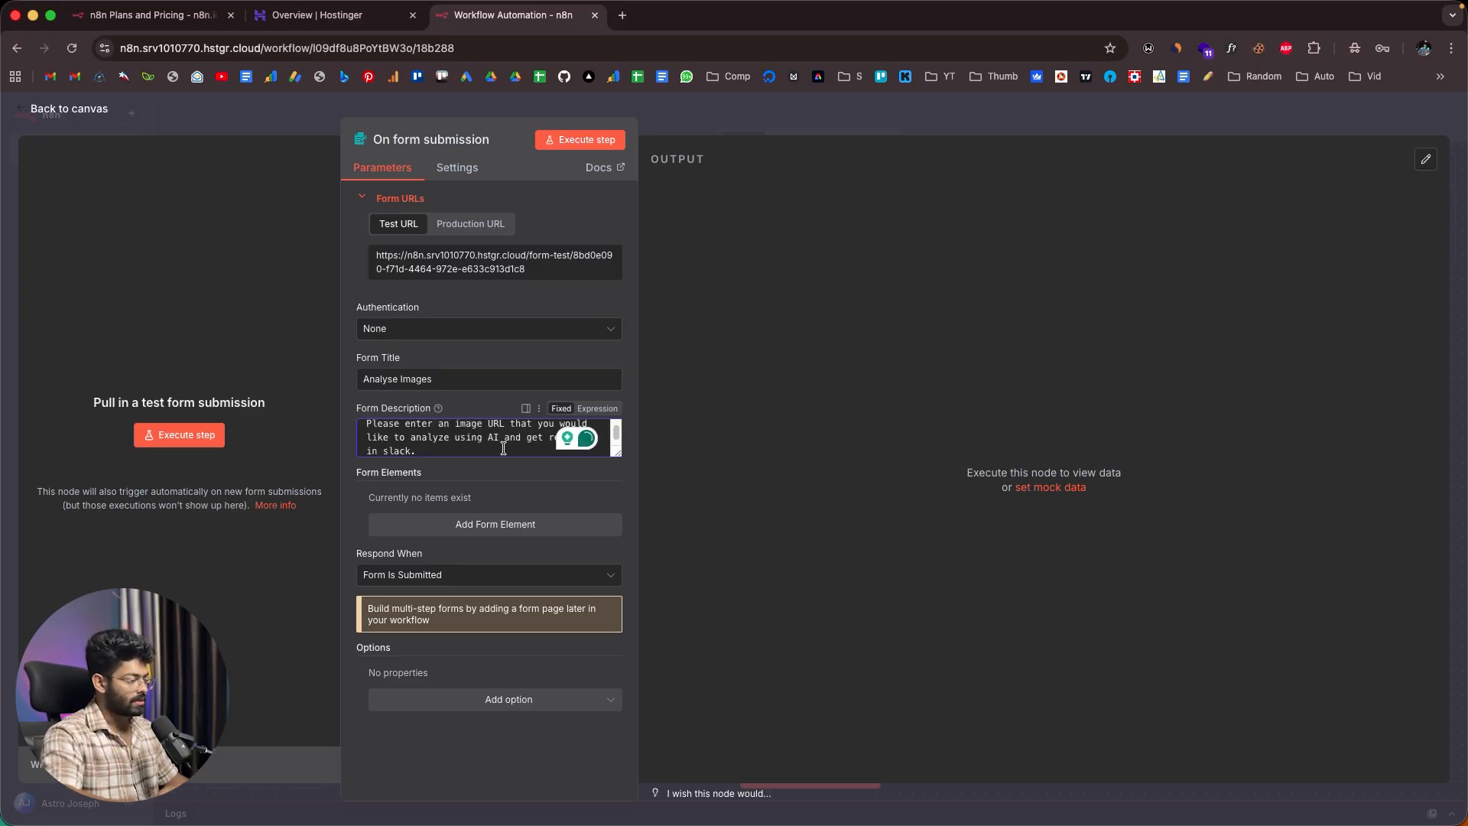
pyautogui.press('BackSpace')
pyautogui.write('/email')
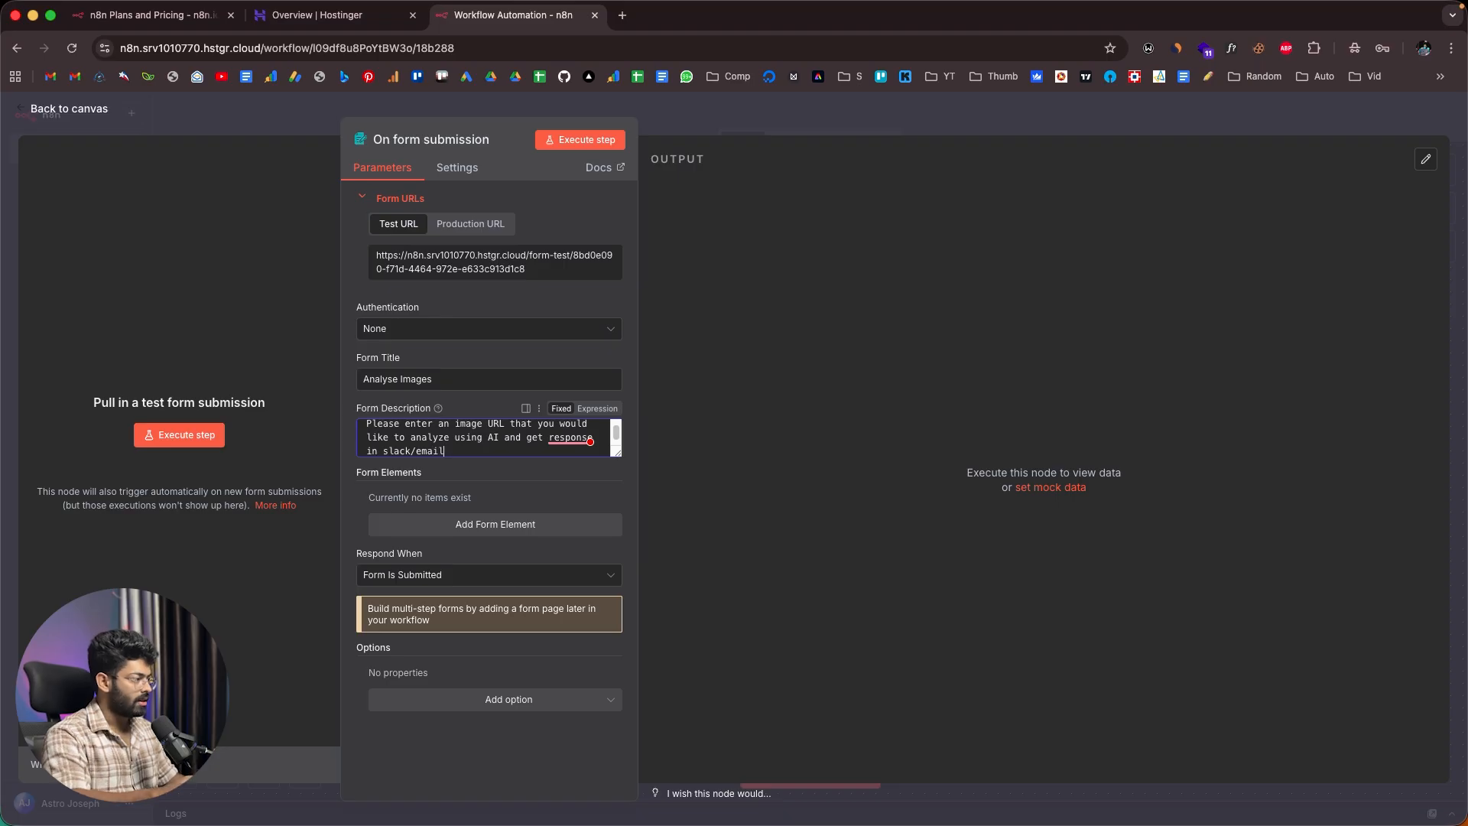
pyautogui.scroll(1, 501, 446)
pyautogui.scroll(-1, 501, 447)
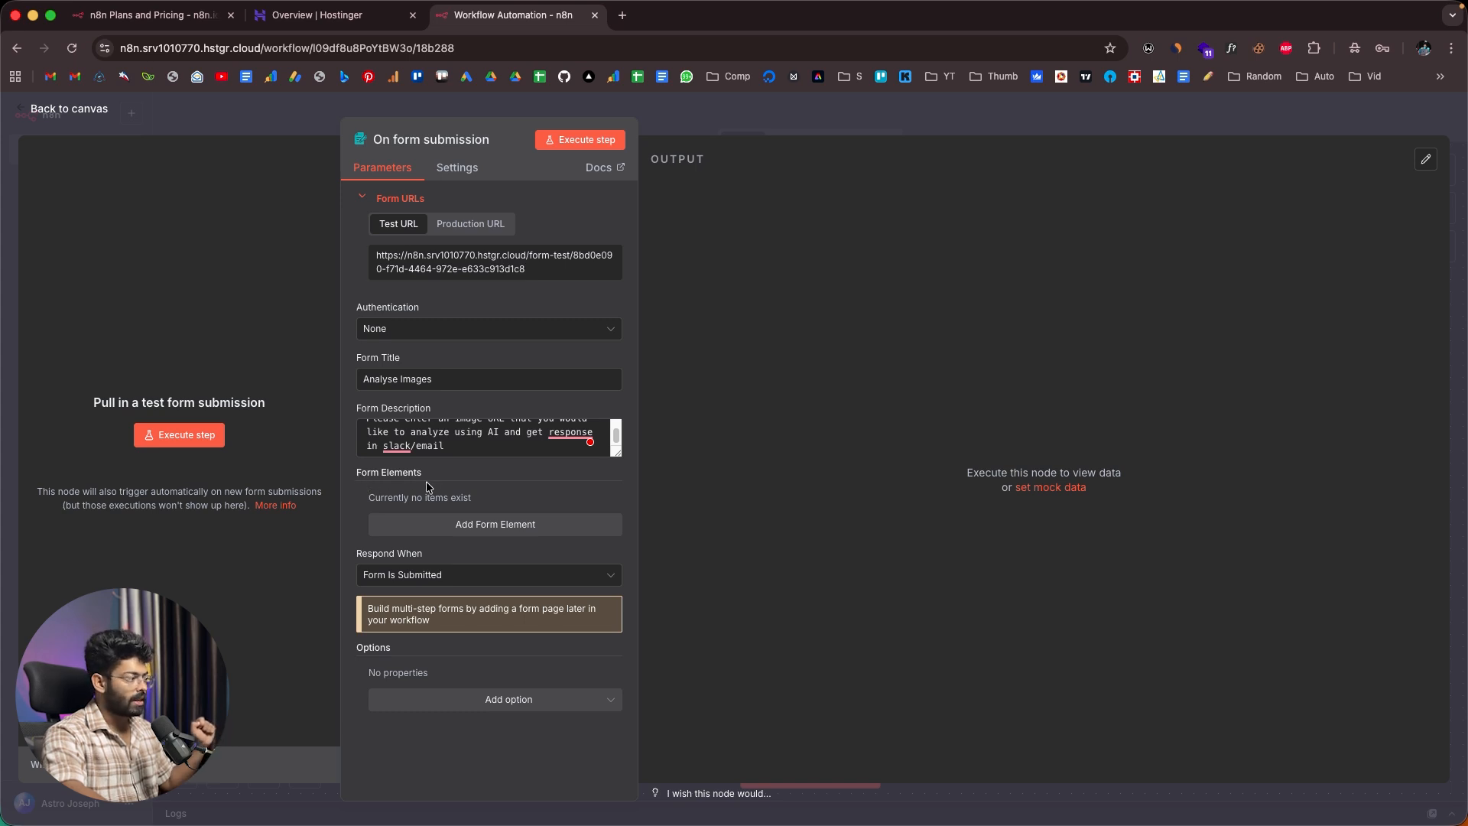
# Step: Add a required text form element named "Your name" with a sample full name as its placeholder
pyautogui.click(476, 525)
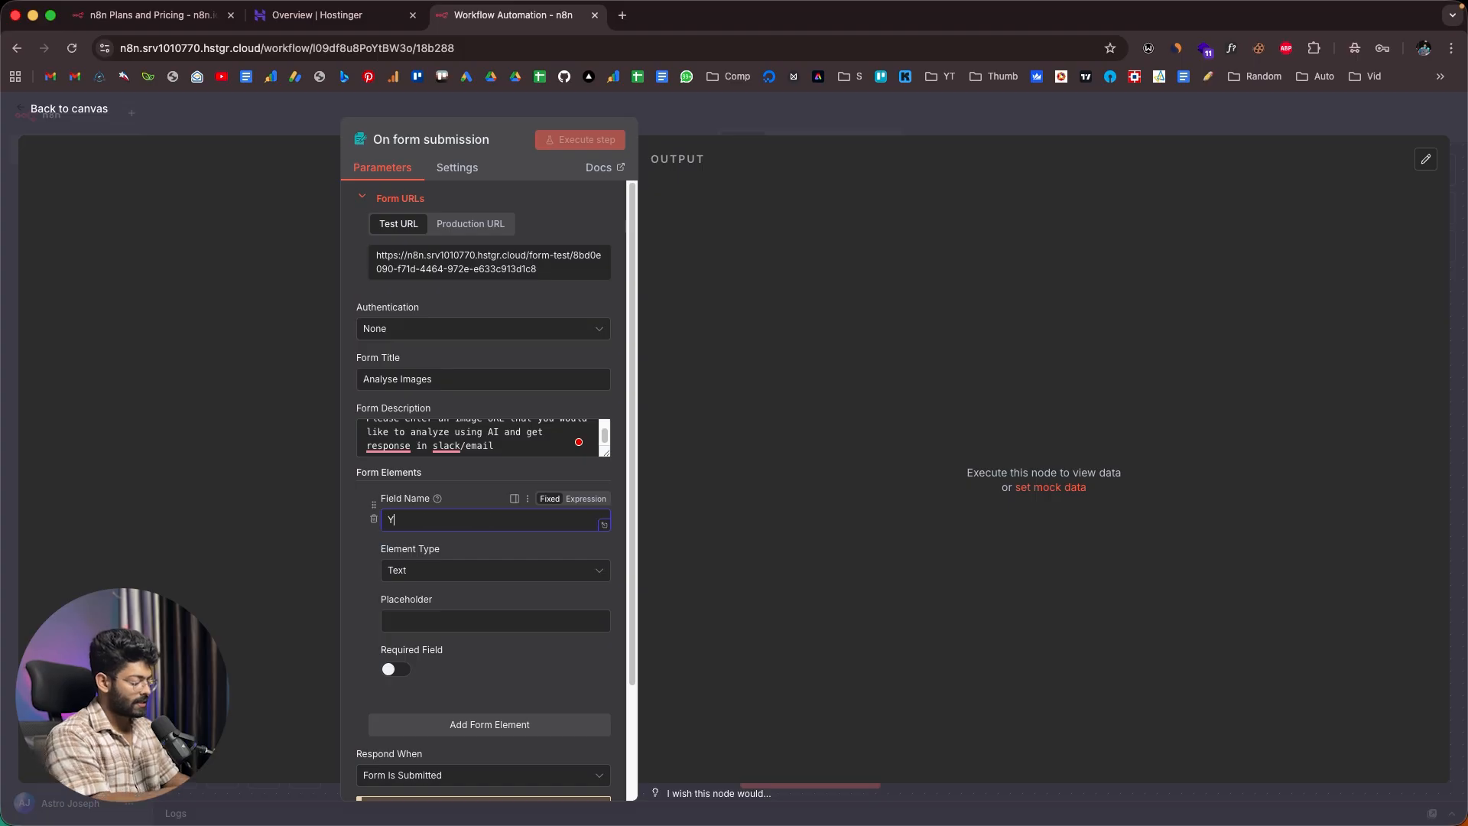
pyautogui.write('Your name')
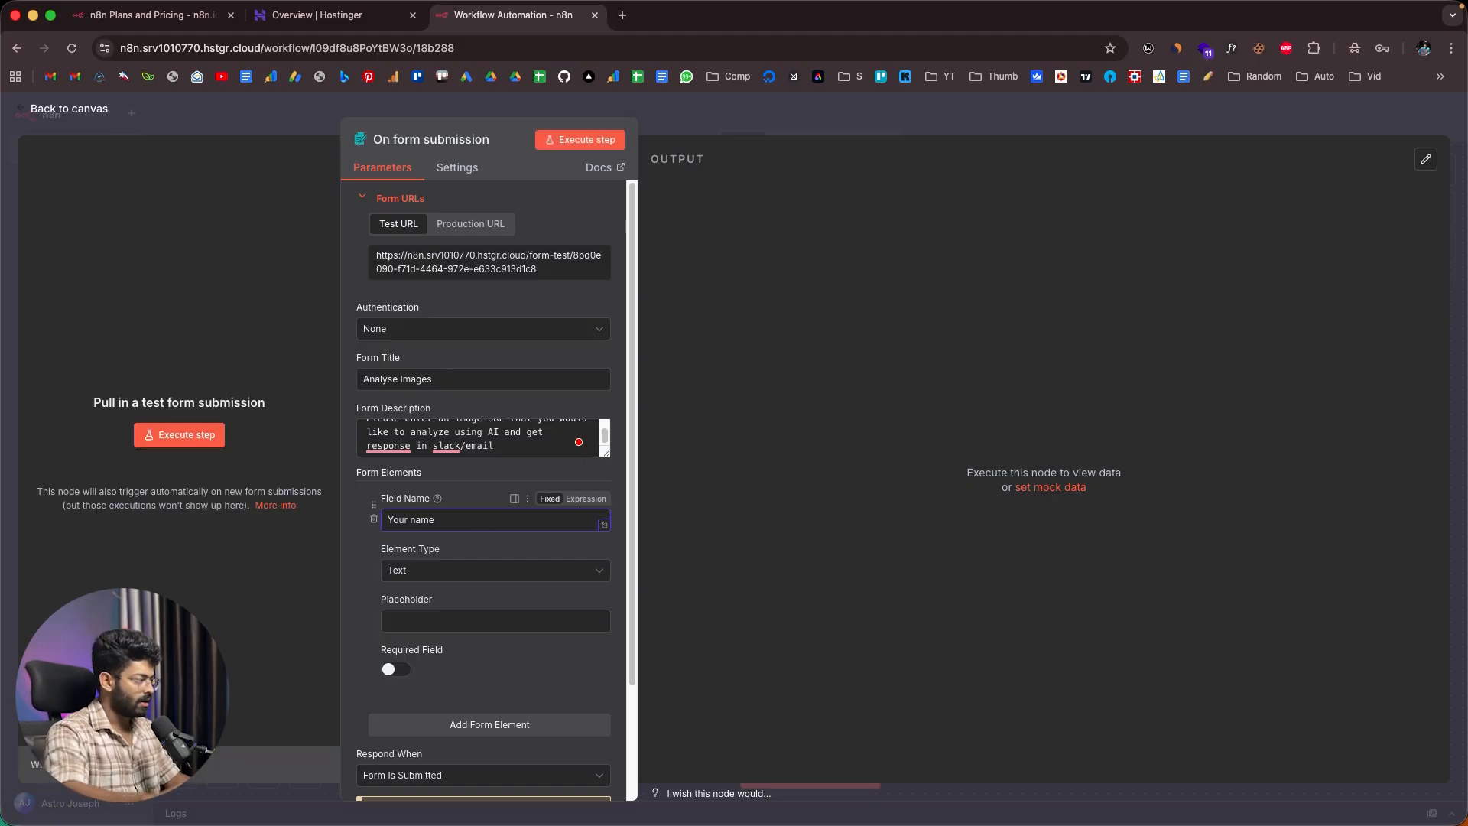
pyautogui.click(448, 569)
pyautogui.scroll(-3, 417, 634)
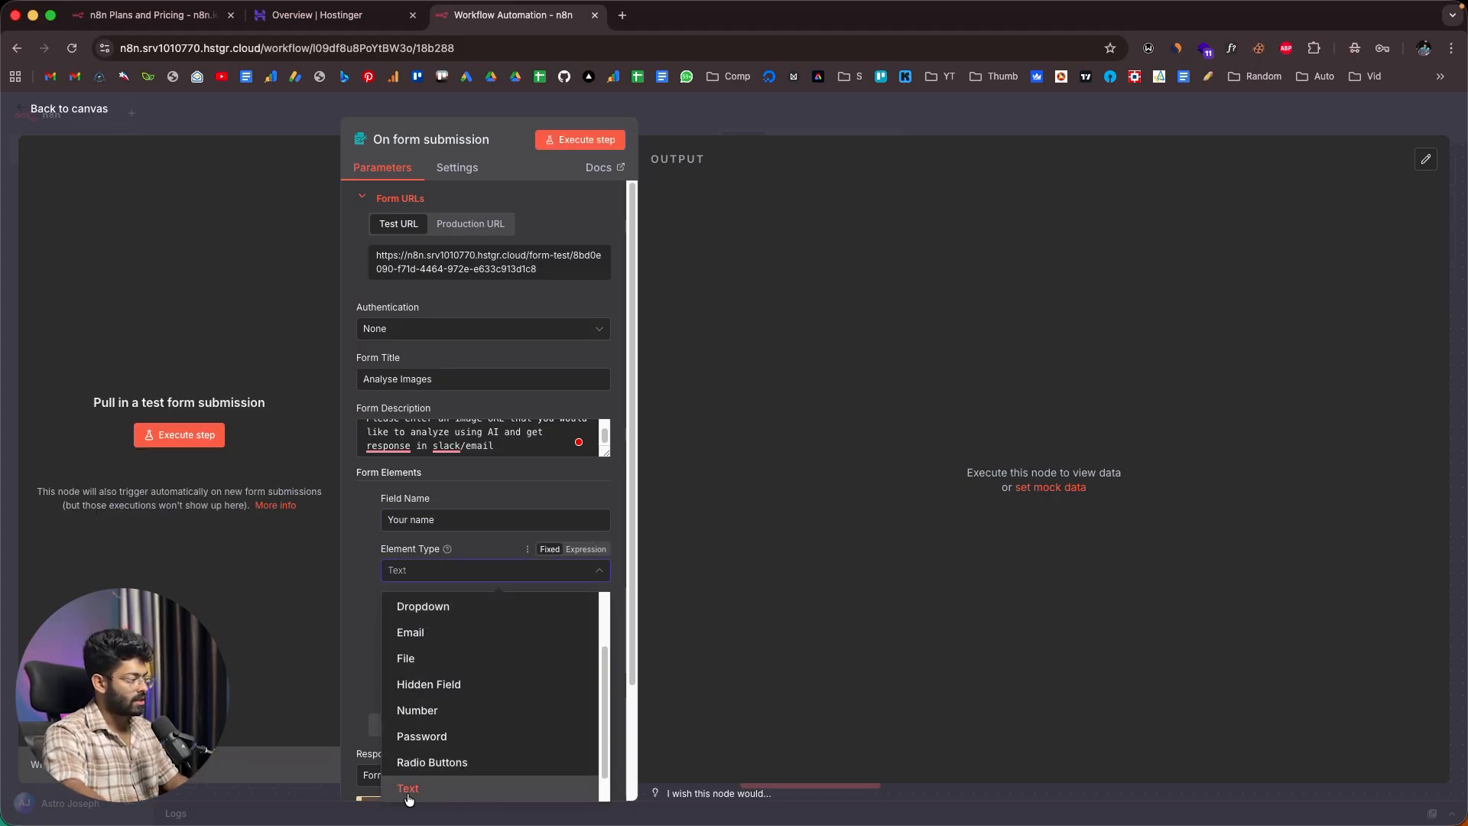
pyautogui.click(407, 788)
pyautogui.click(418, 623)
pyautogui.write('John Doe')
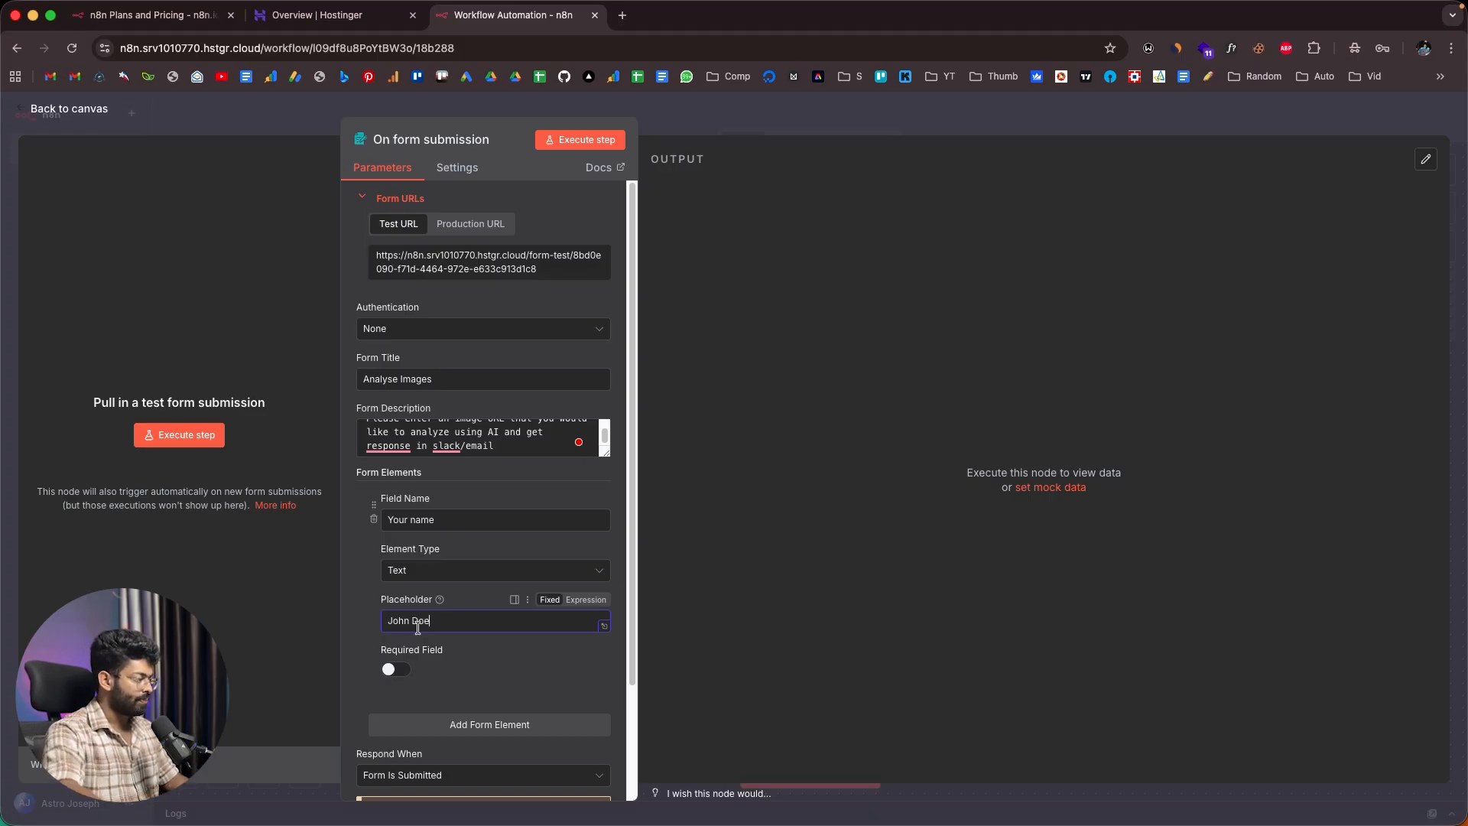
pyautogui.click(397, 670)
# Step: Add a required form element of type Text named "Image URL"
pyautogui.scroll(-2, 525, 656)
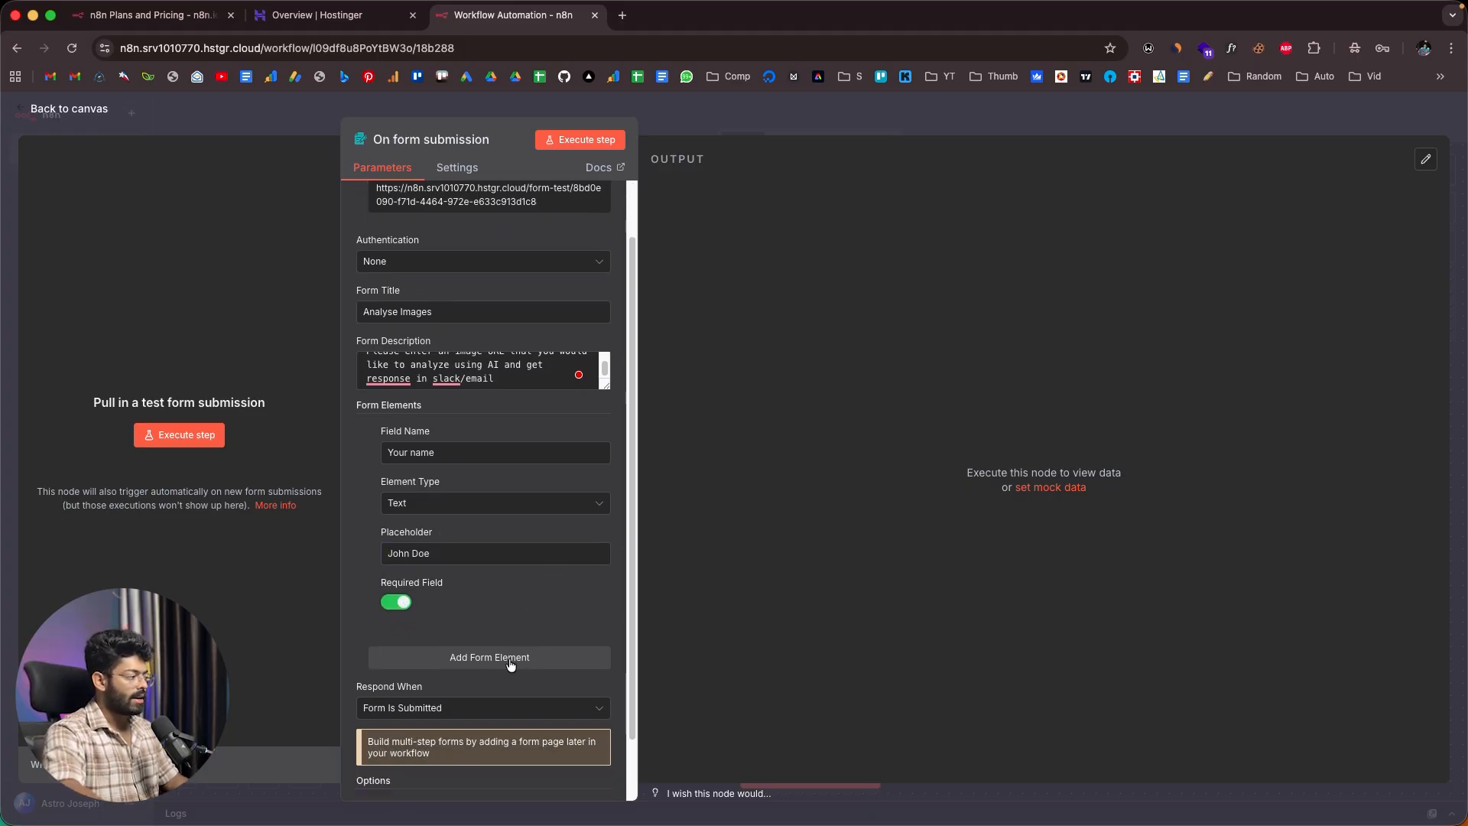
pyautogui.click(487, 658)
pyautogui.scroll(-3, 483, 642)
pyautogui.click(482, 567)
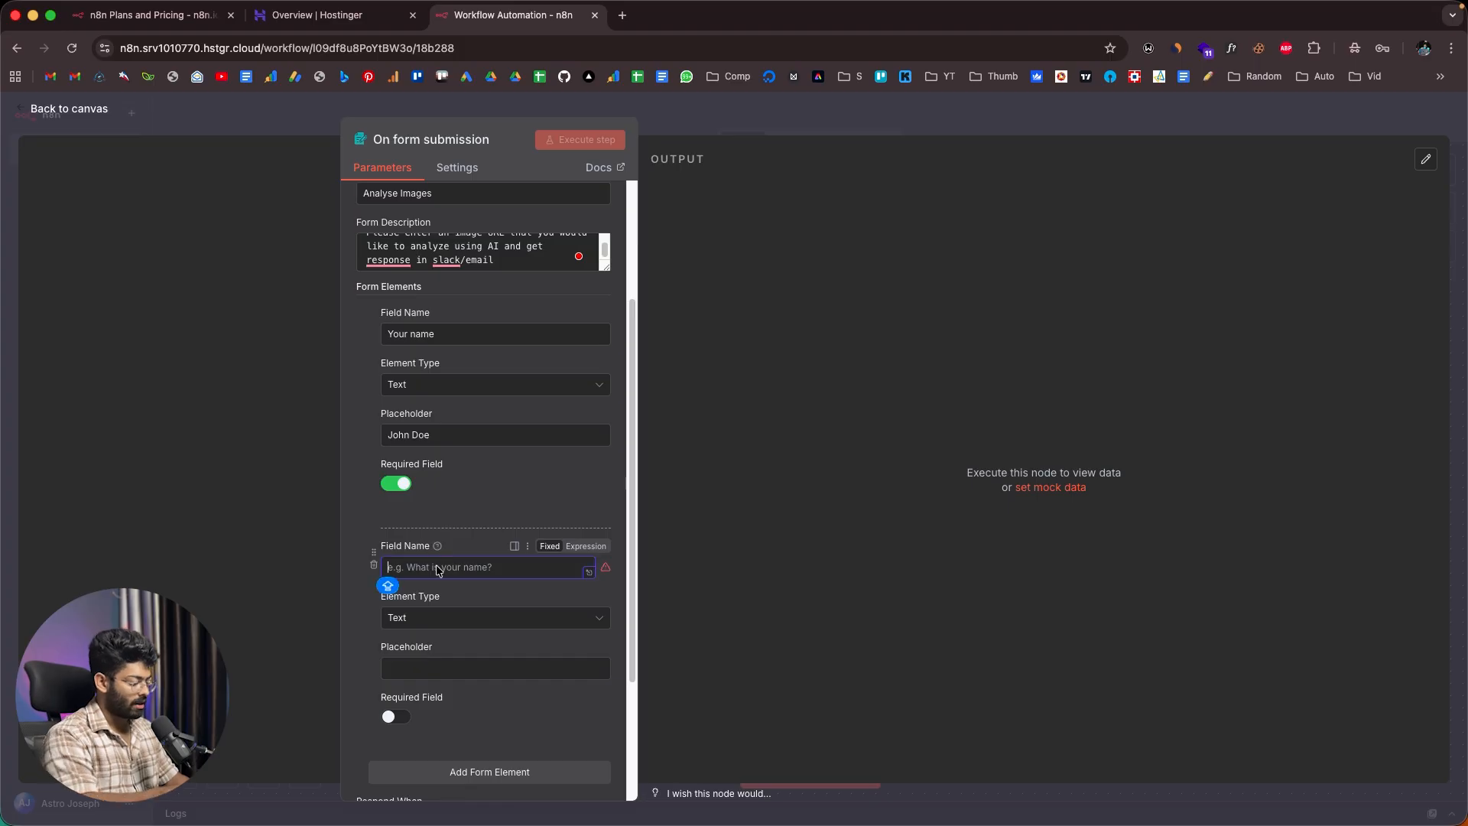
pyautogui.write('Image URL')
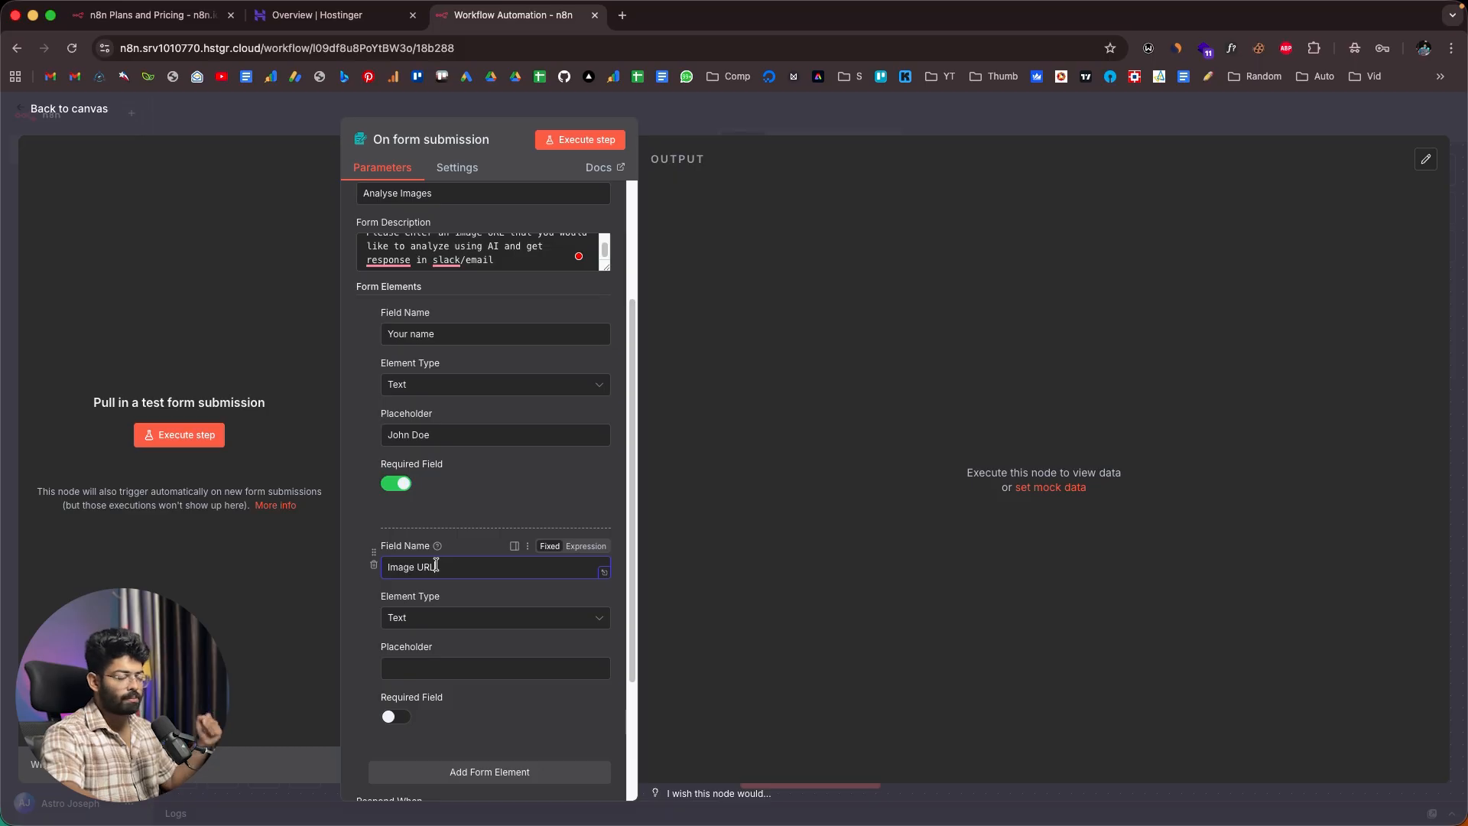
pyautogui.tripleClick(445, 566)
pyautogui.click(445, 566)
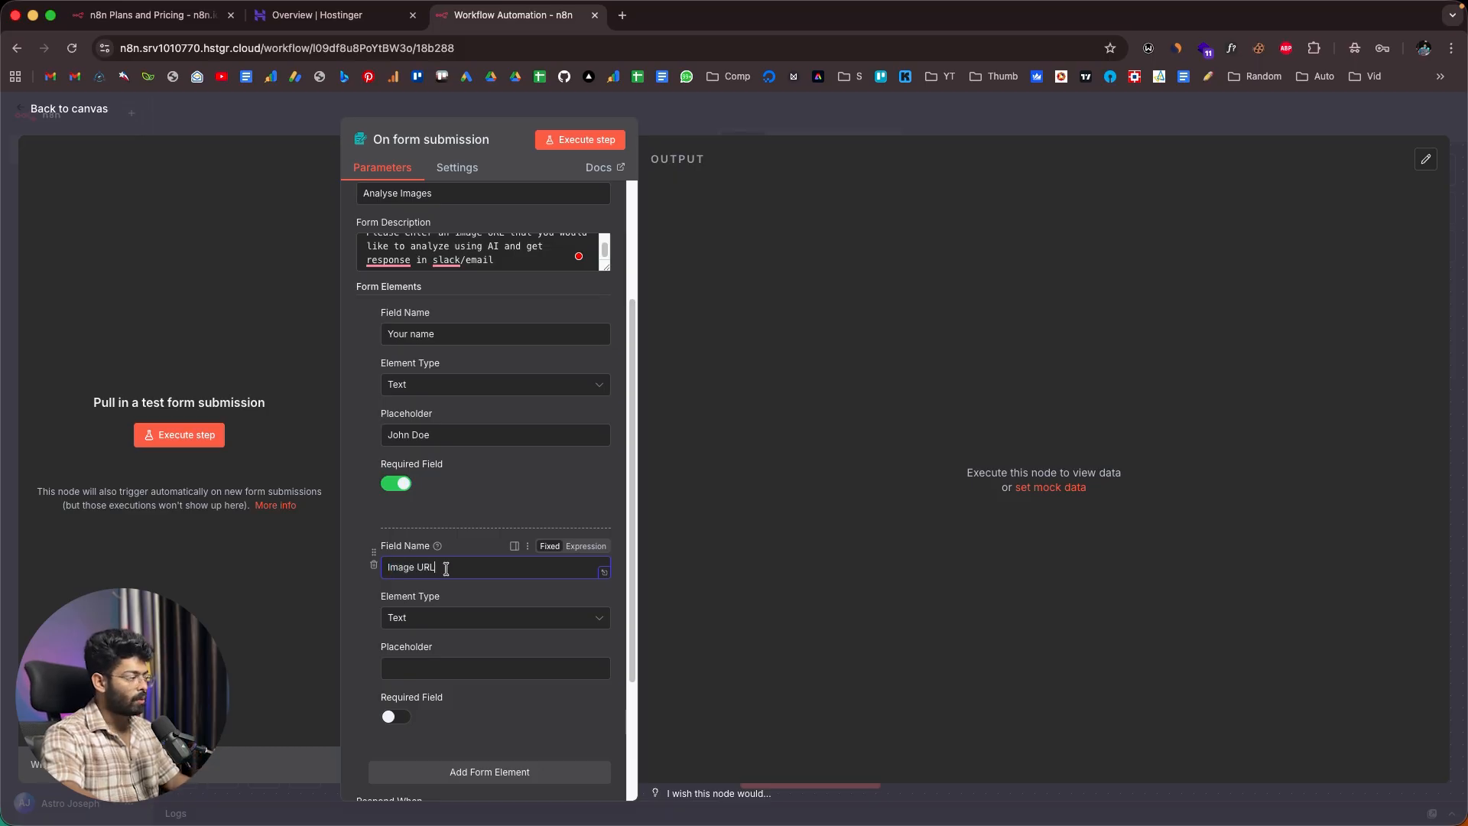
pyautogui.click(425, 619)
pyautogui.scroll(3, 439, 497)
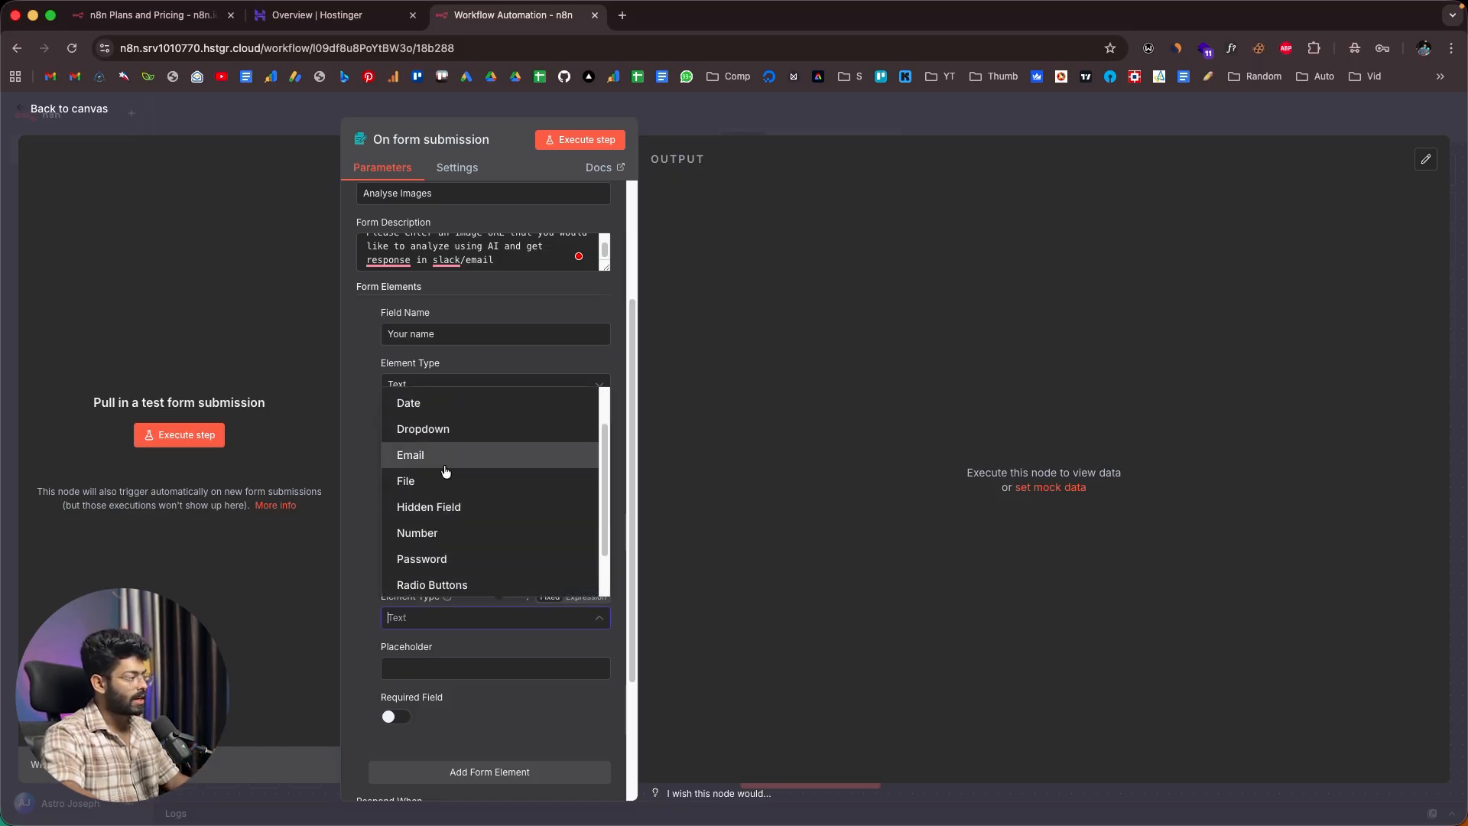
pyautogui.scroll(-3, 445, 470)
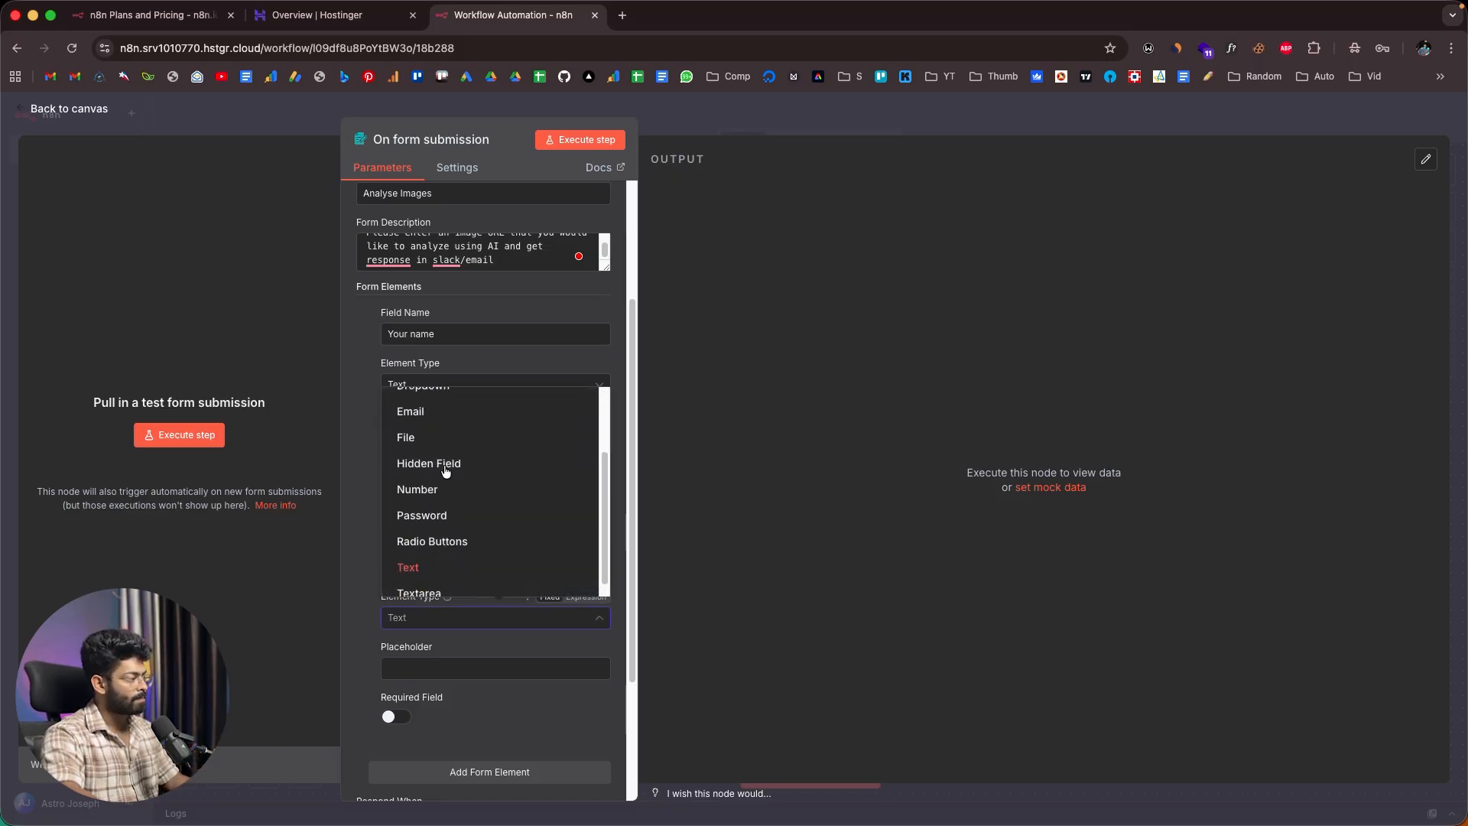
pyautogui.click(420, 566)
pyautogui.click(393, 673)
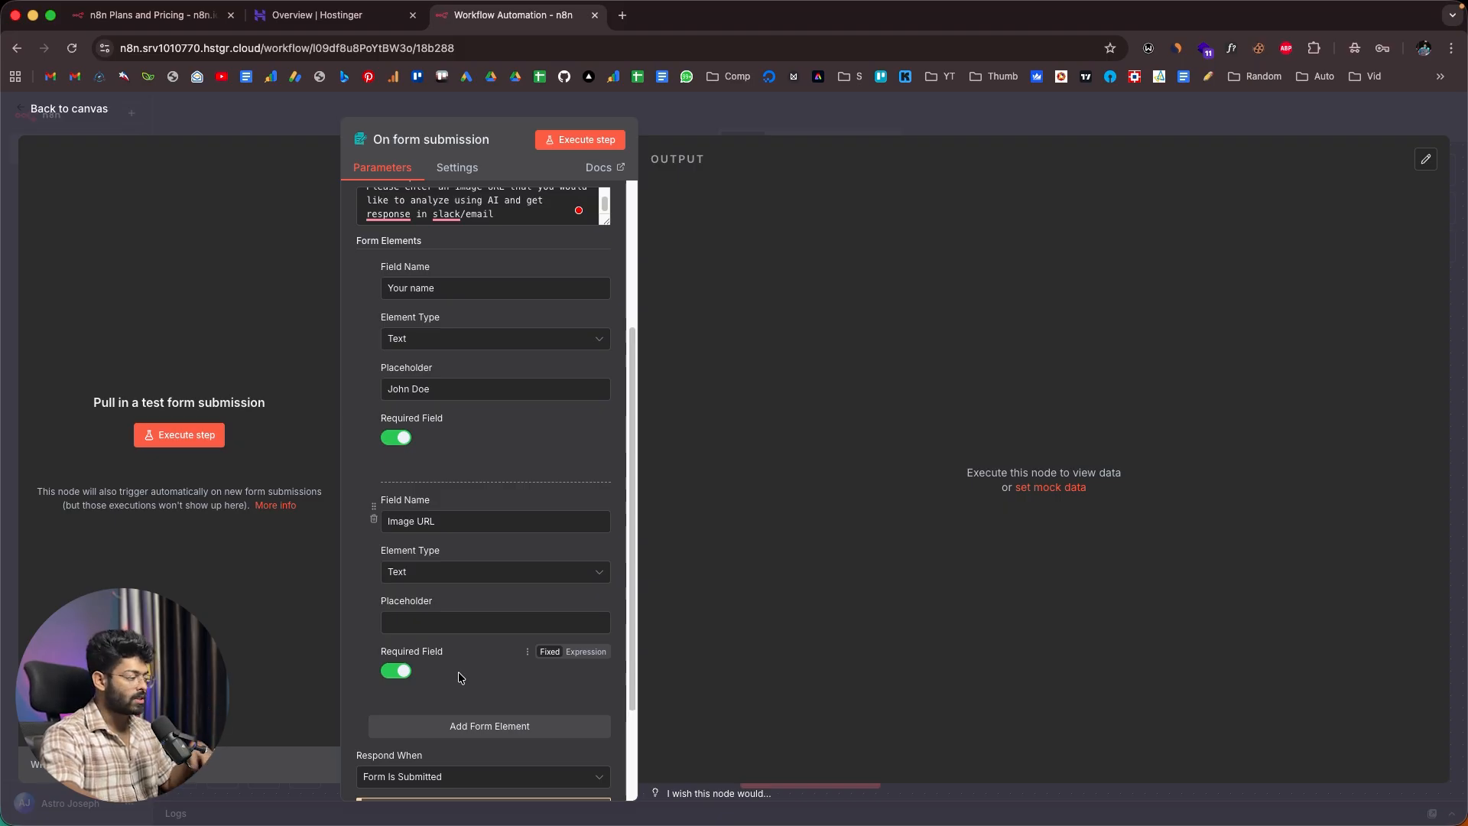
# Step: Add an optional form element of type File named "Upload Image", accepting all file types, and return to the canvas
pyautogui.scroll(-1, 485, 695)
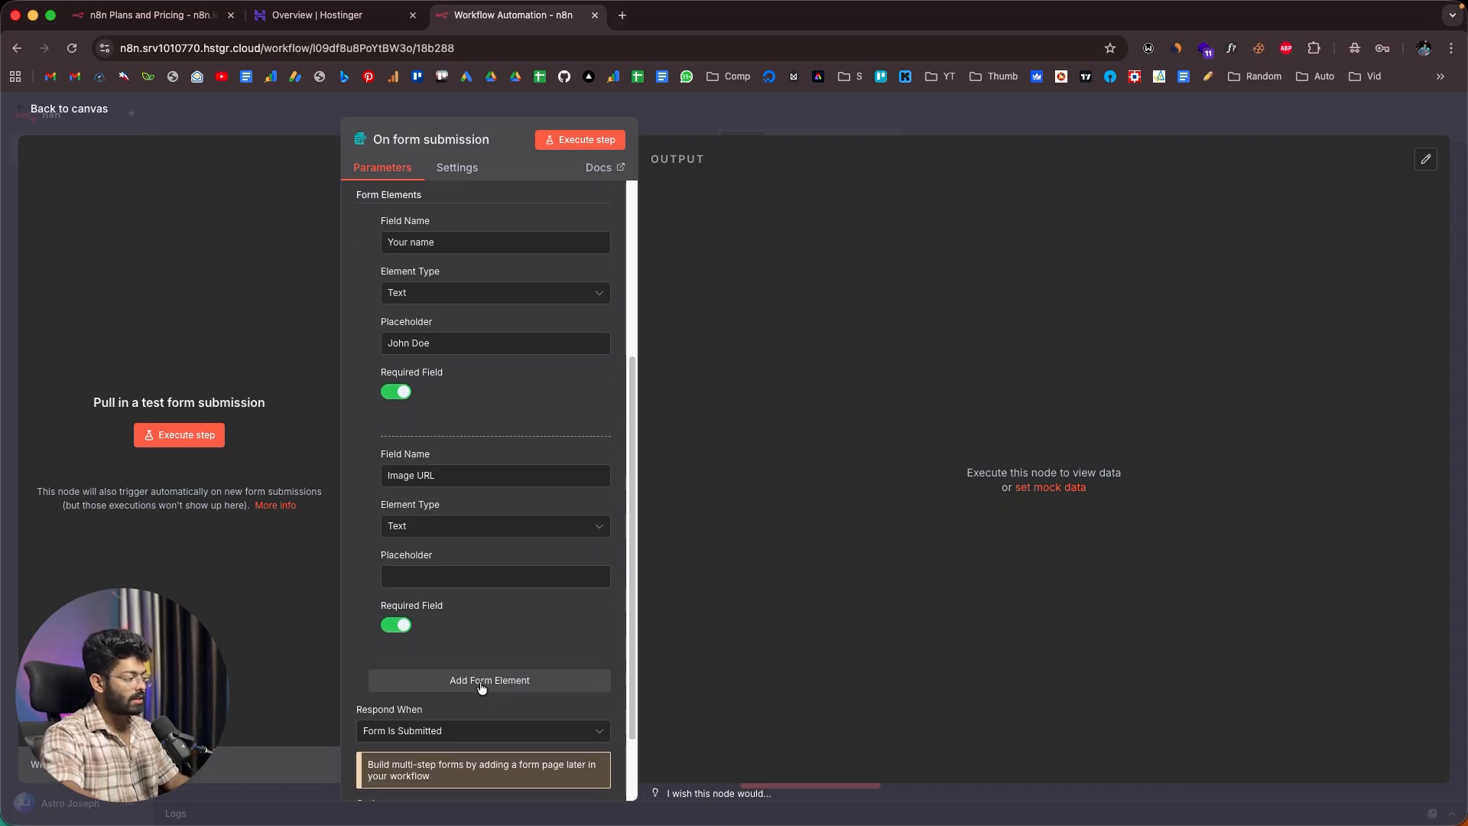
pyautogui.click(482, 687)
pyautogui.scroll(-1, 505, 644)
pyautogui.click(472, 678)
pyautogui.write('Upload Image')
pyautogui.scroll(-2, 502, 677)
pyautogui.click(423, 625)
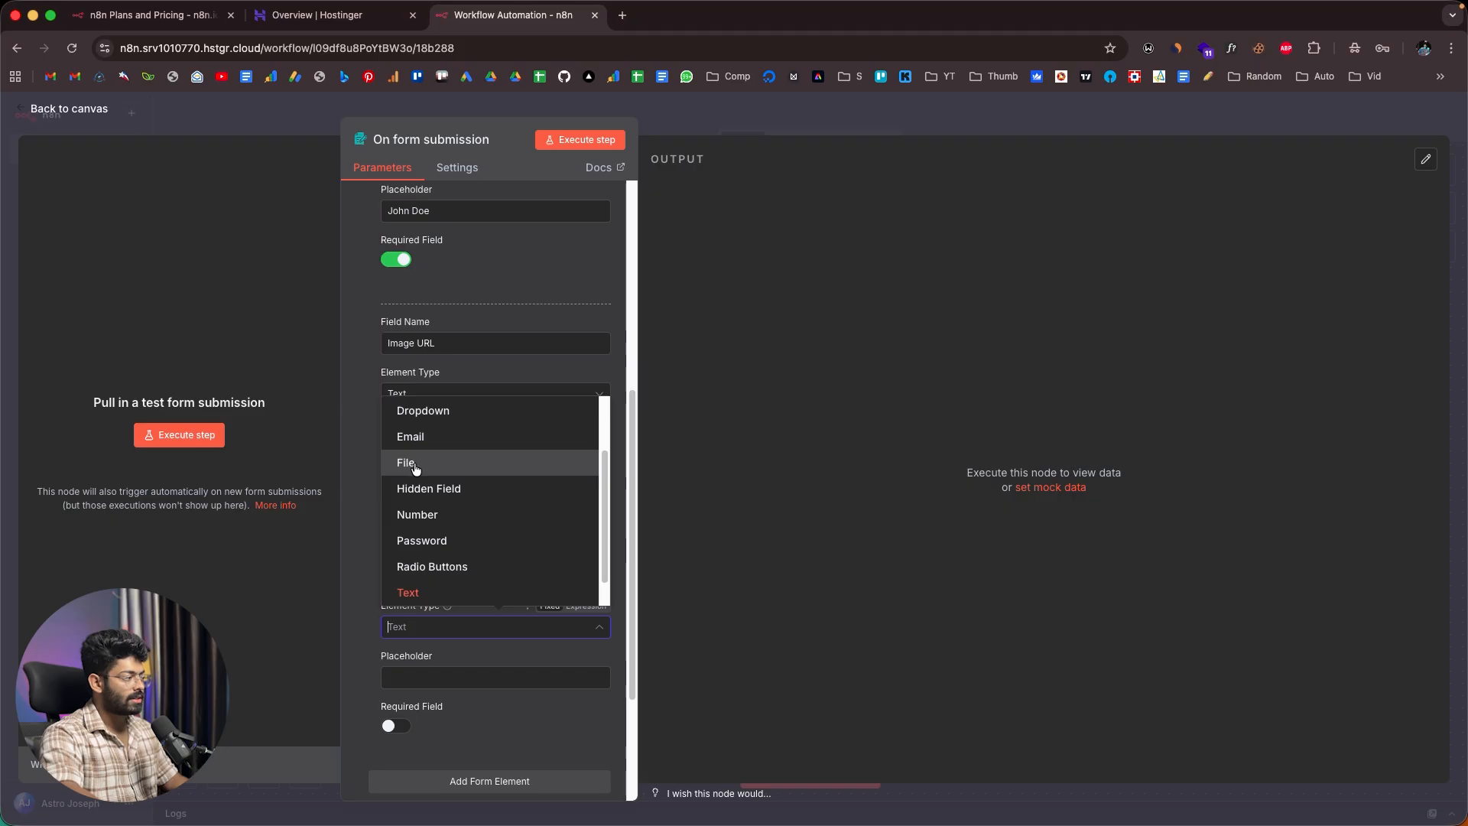
pyautogui.click(415, 467)
pyautogui.scroll(-1, 432, 644)
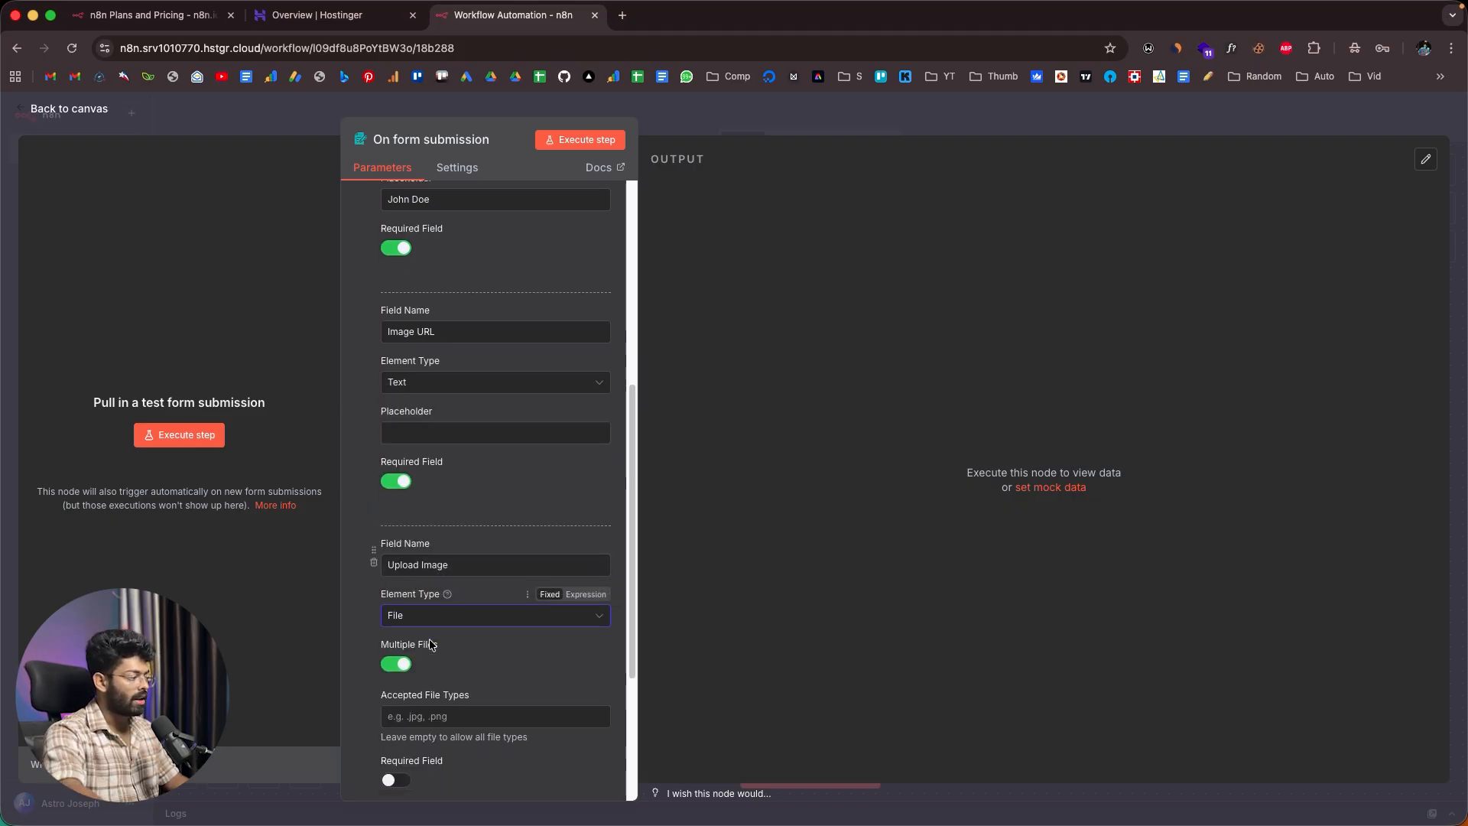
pyautogui.scroll(-5, 431, 645)
pyautogui.click(458, 631)
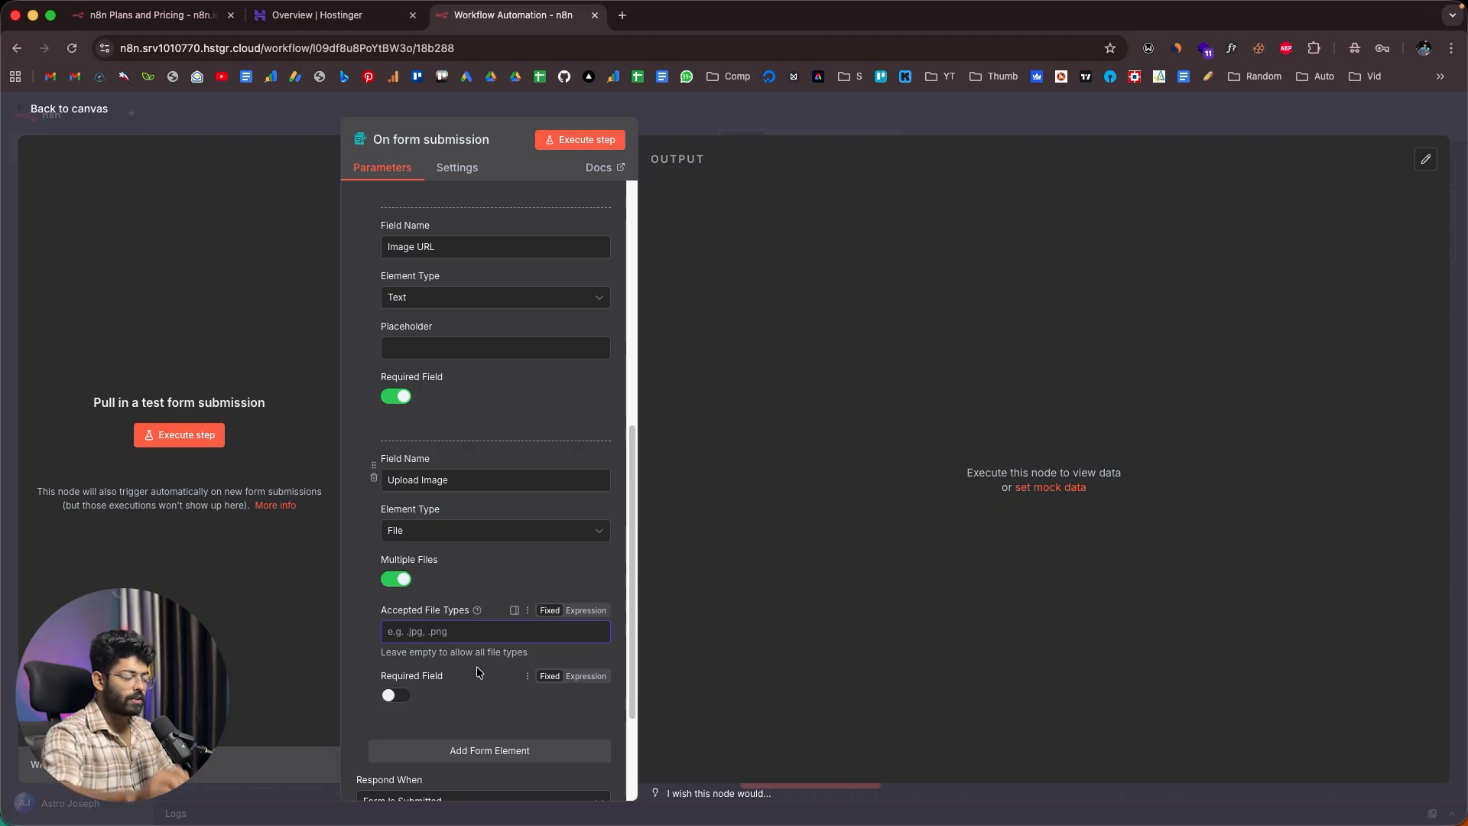
pyautogui.scroll(-3, 468, 639)
pyautogui.scroll(4, 470, 646)
pyautogui.scroll(10, 468, 641)
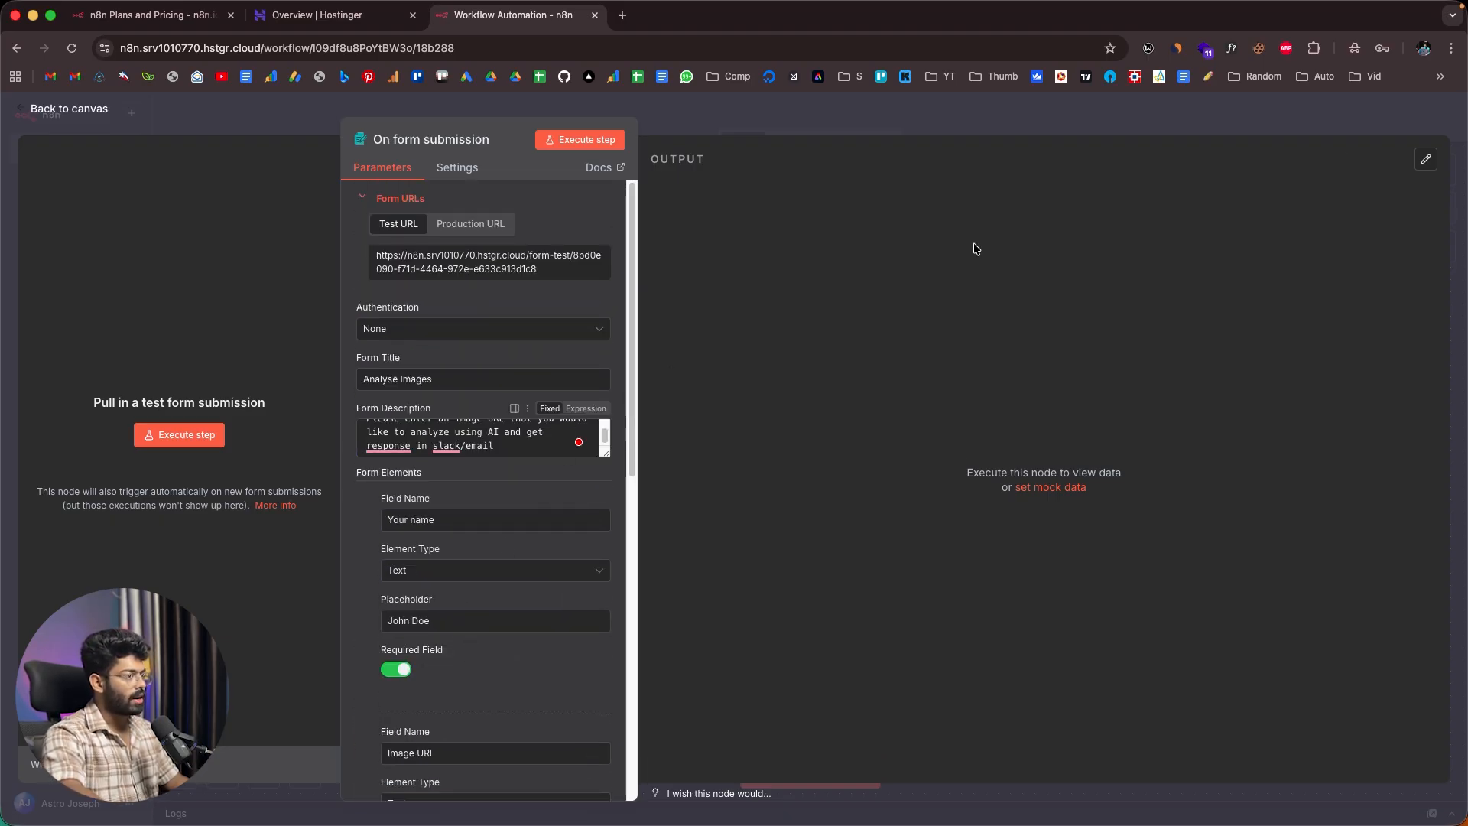
pyautogui.click(1352, 128)
# Step: Execute the On form submission trigger and examine the fields of its test form
pyautogui.moveTo(809, 430)
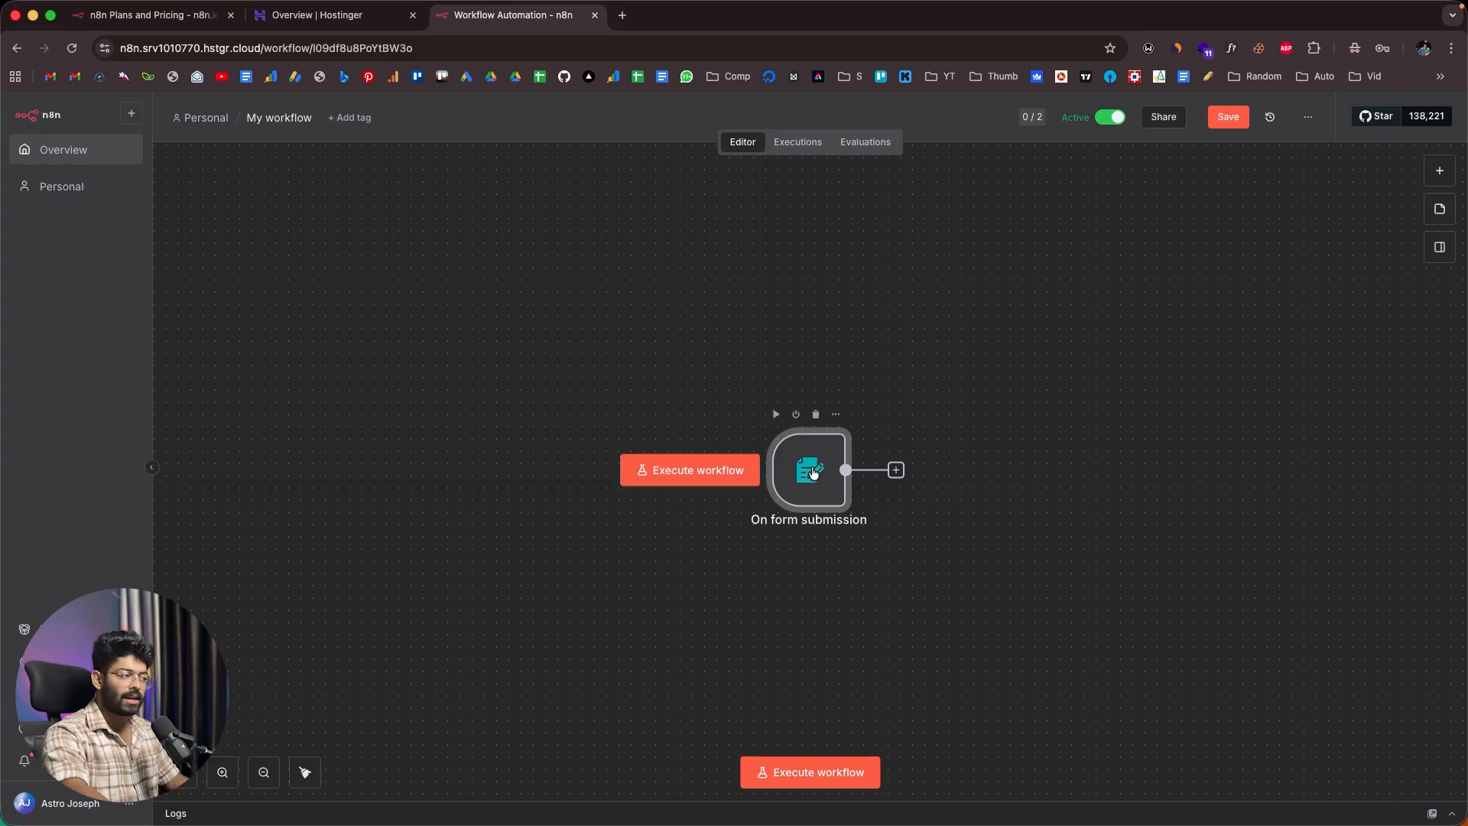
pyautogui.doubleClick(813, 472)
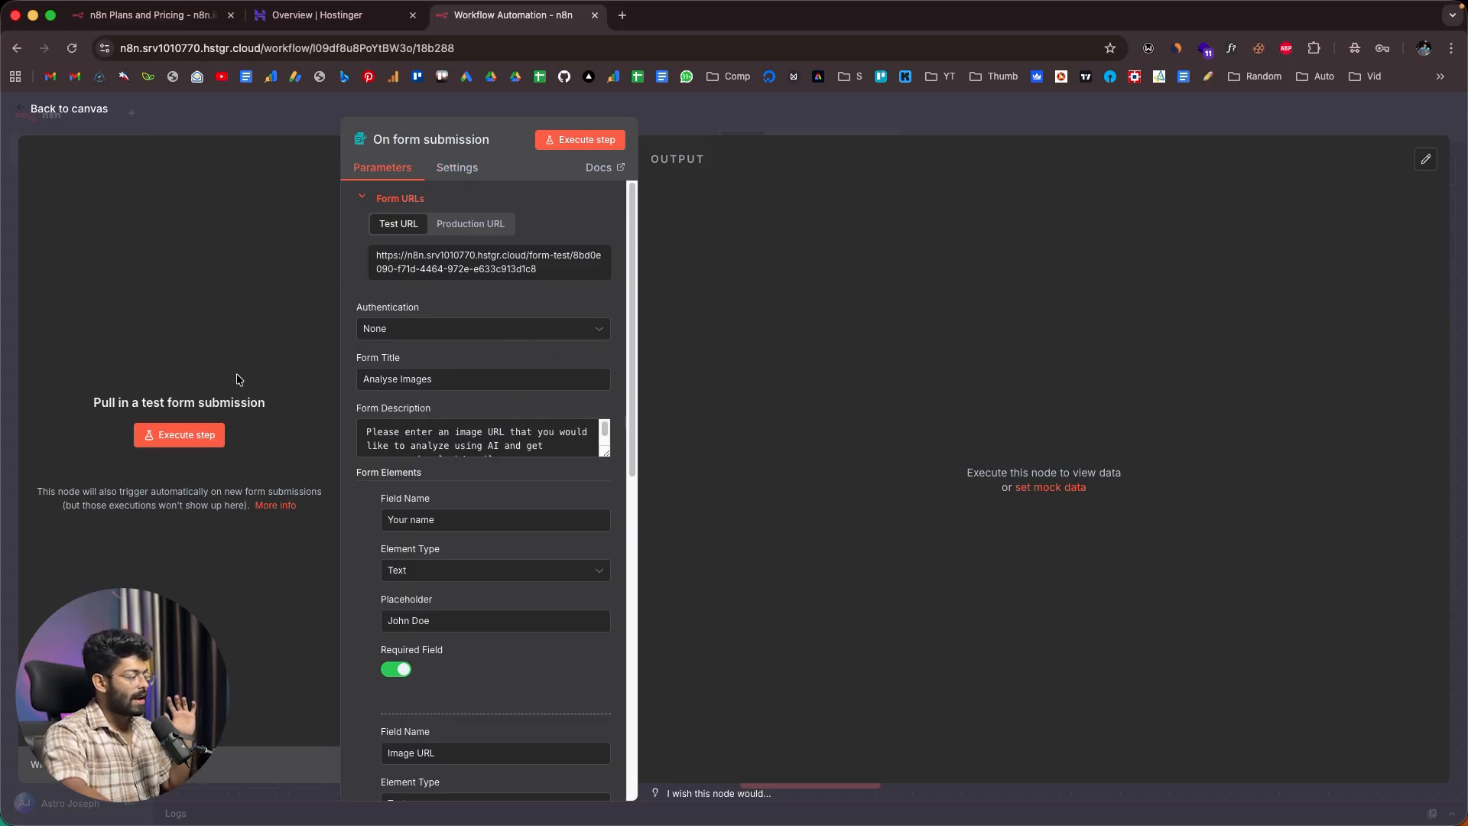
pyautogui.click(932, 123)
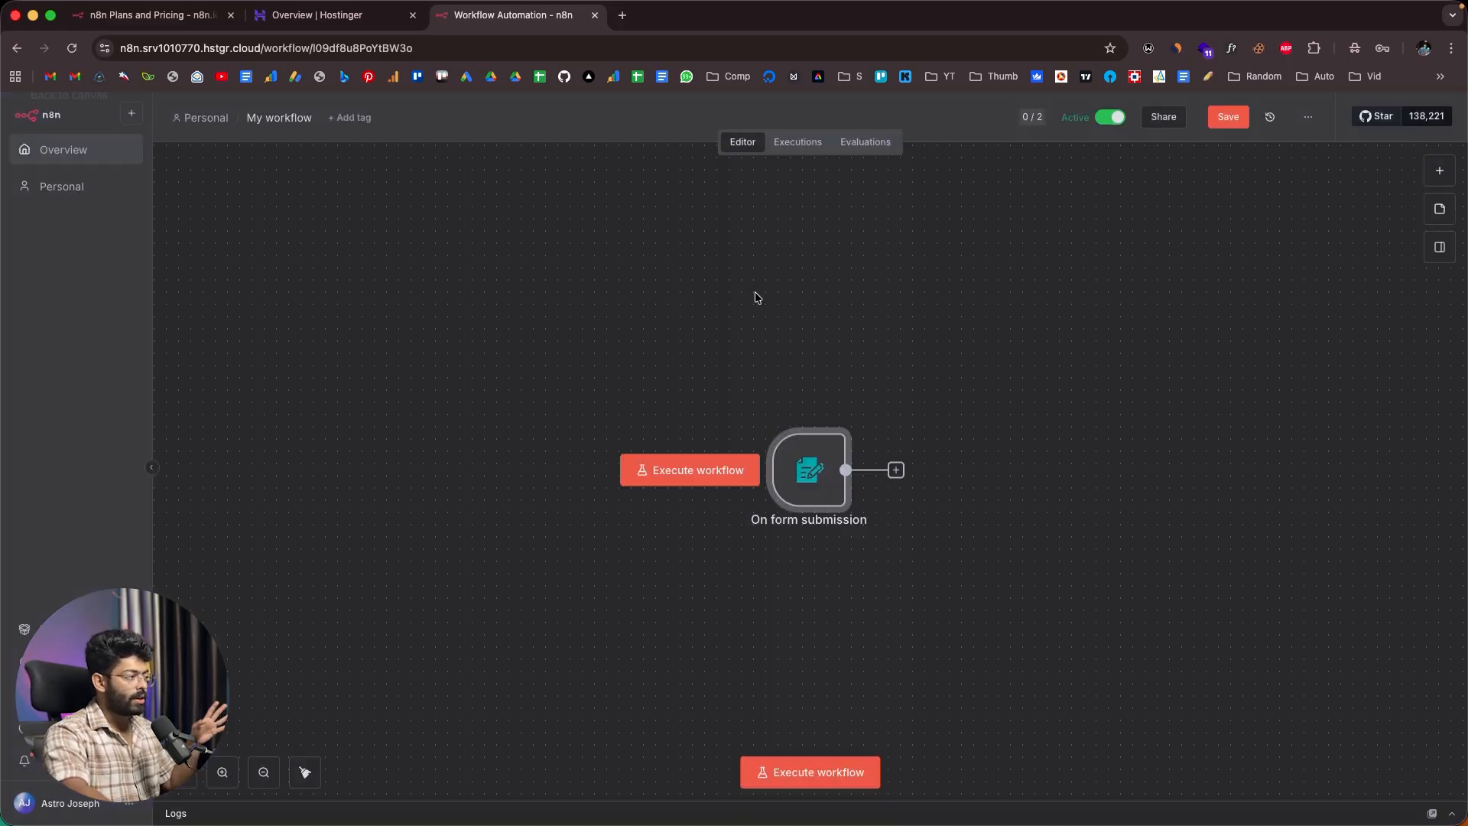
pyautogui.doubleClick(802, 480)
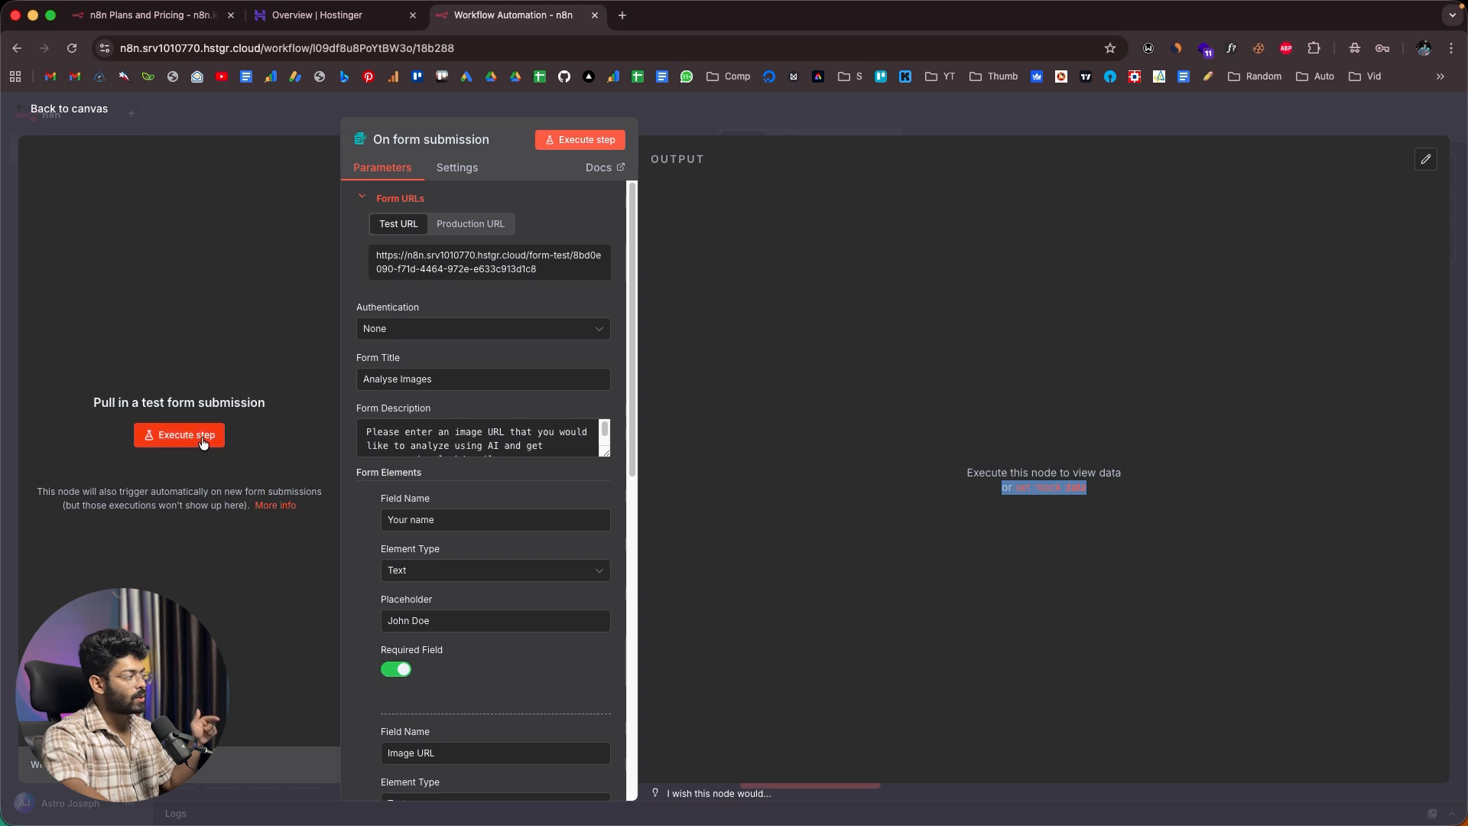
pyautogui.click(203, 442)
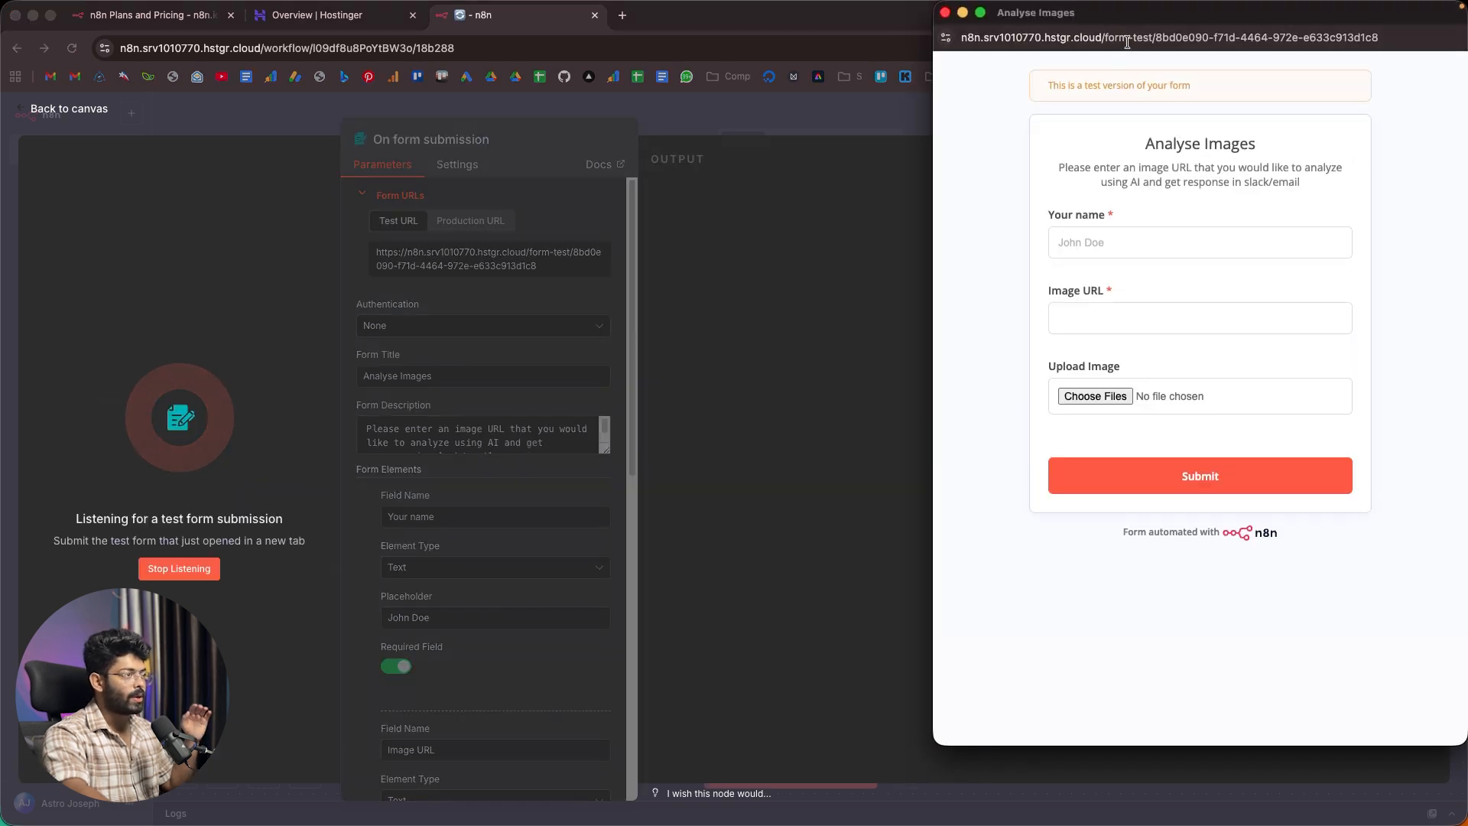
pyautogui.moveTo(1133, 31); pyautogui.dragTo(973, 31)
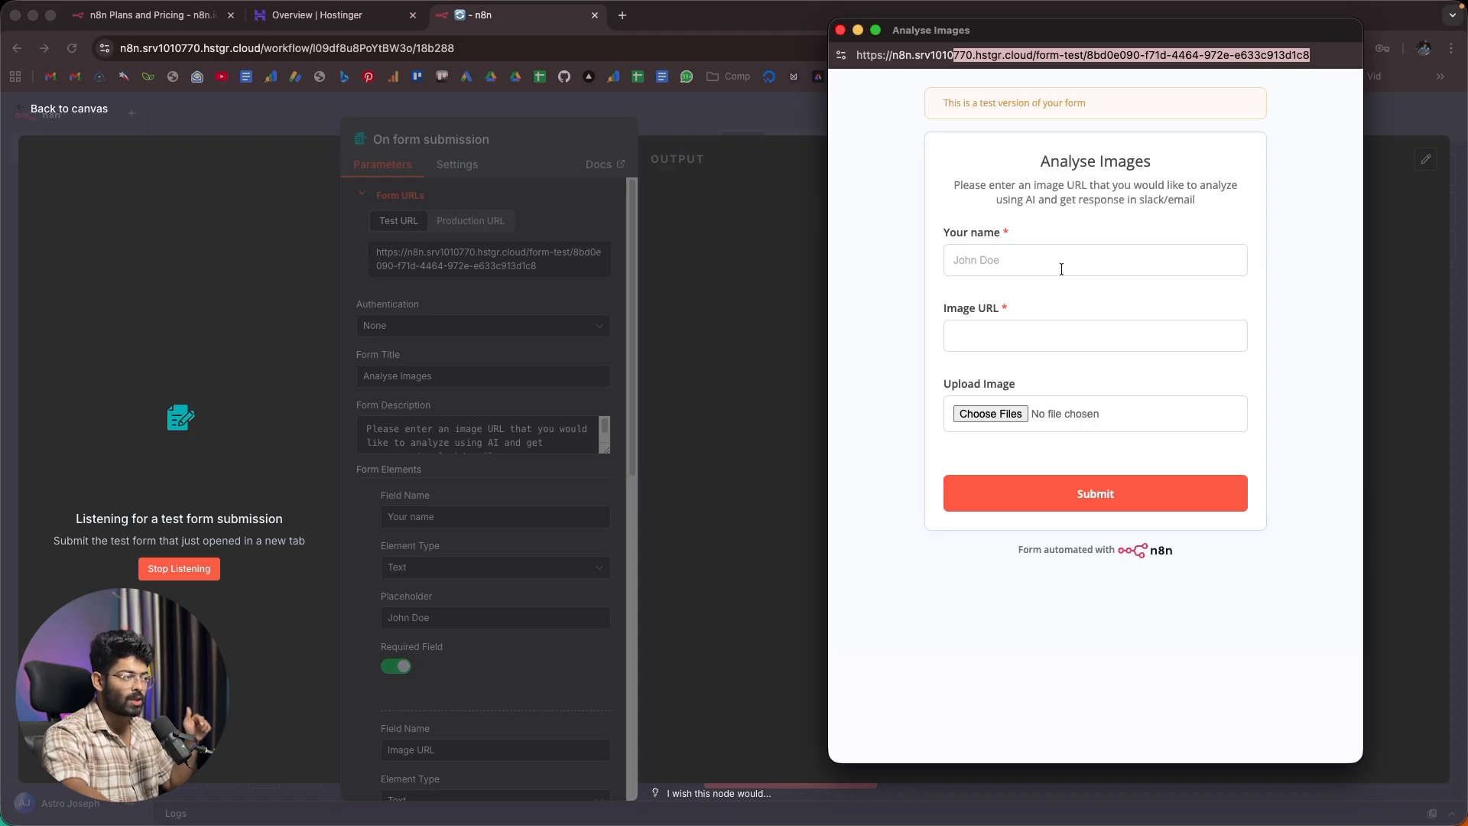
pyautogui.click(1033, 266)
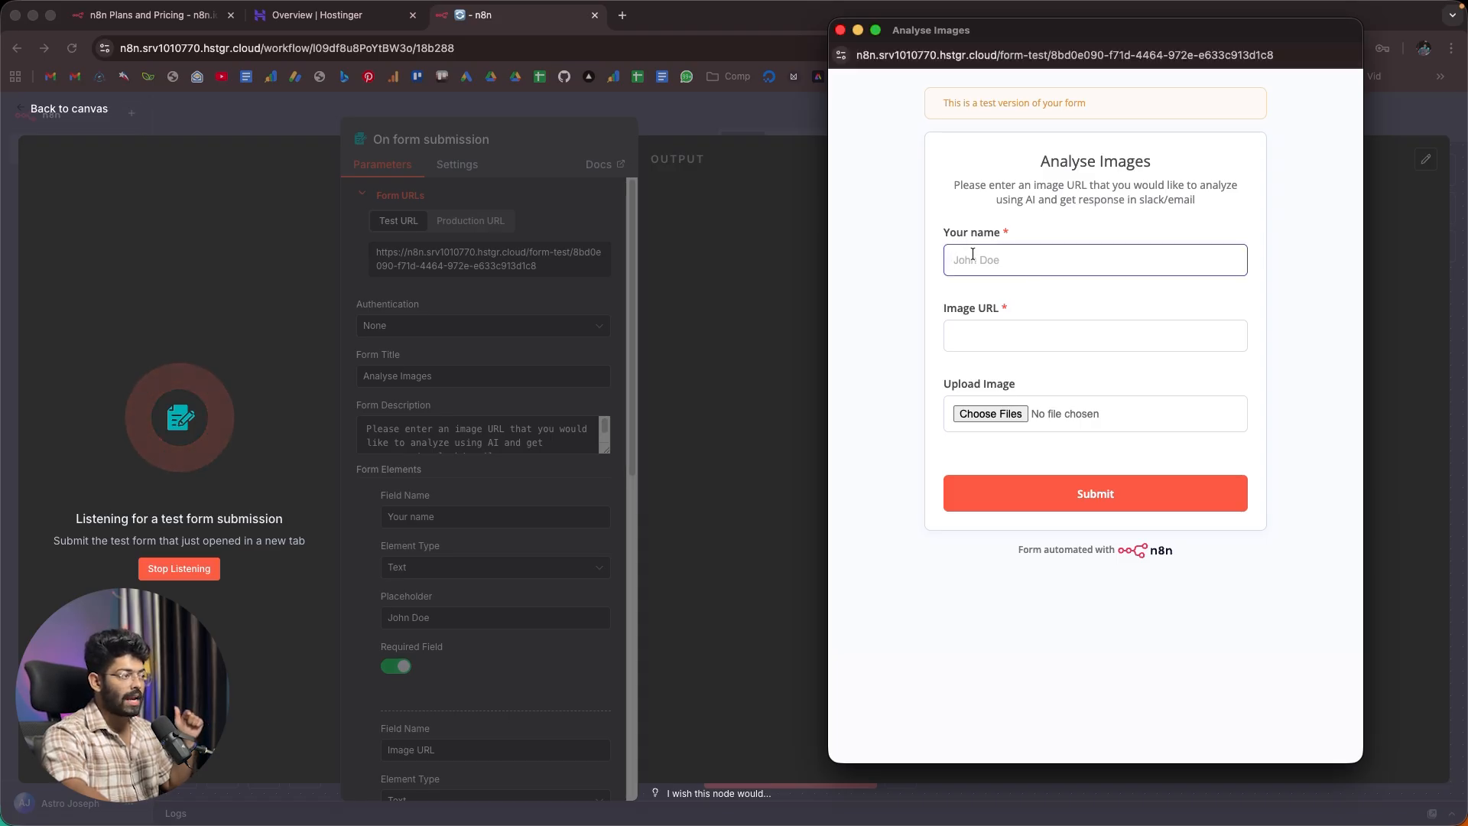
pyautogui.click(1003, 325)
pyautogui.click(975, 390)
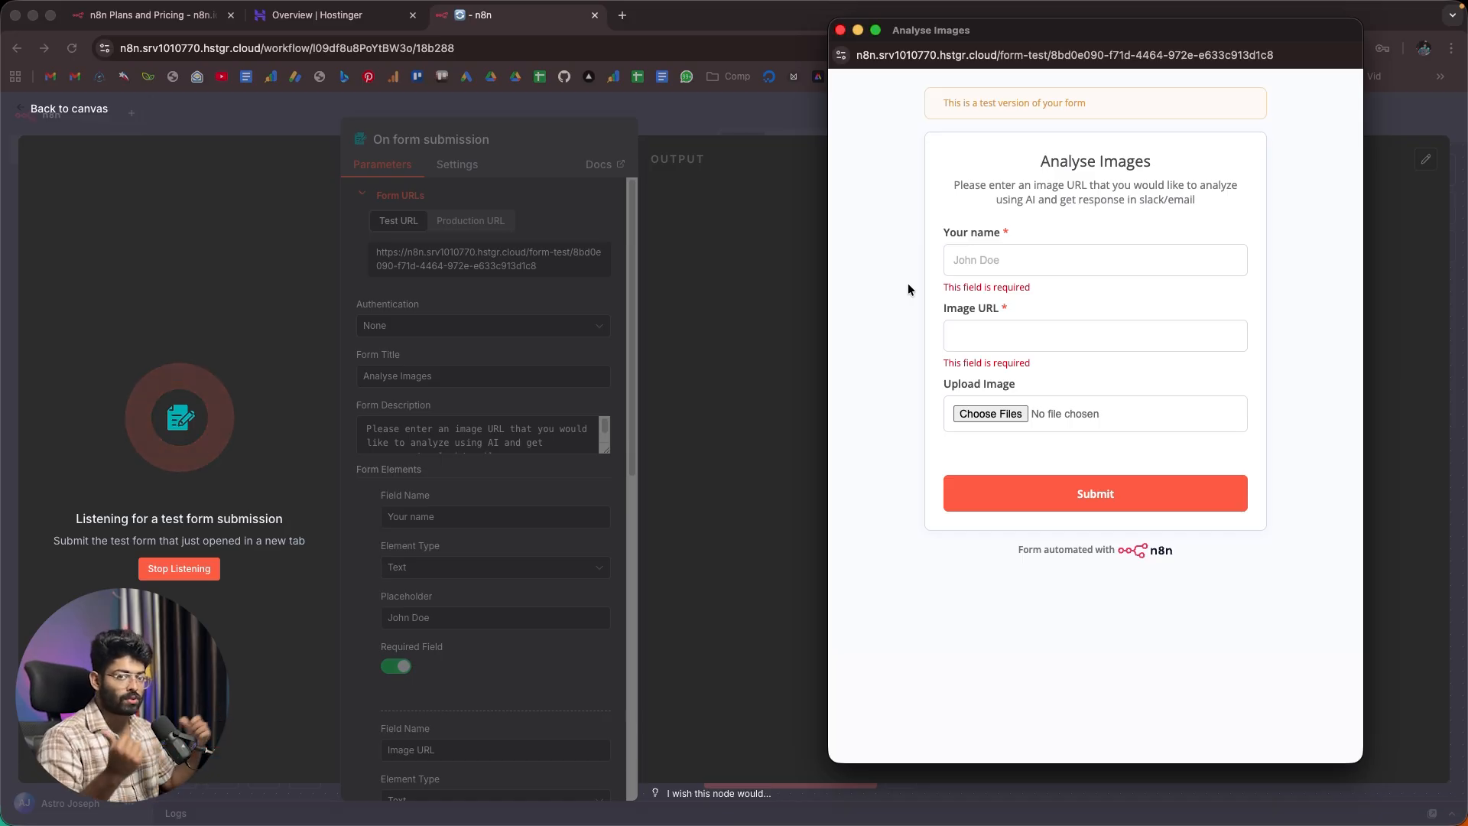
pyautogui.click(983, 261)
pyautogui.write('As')
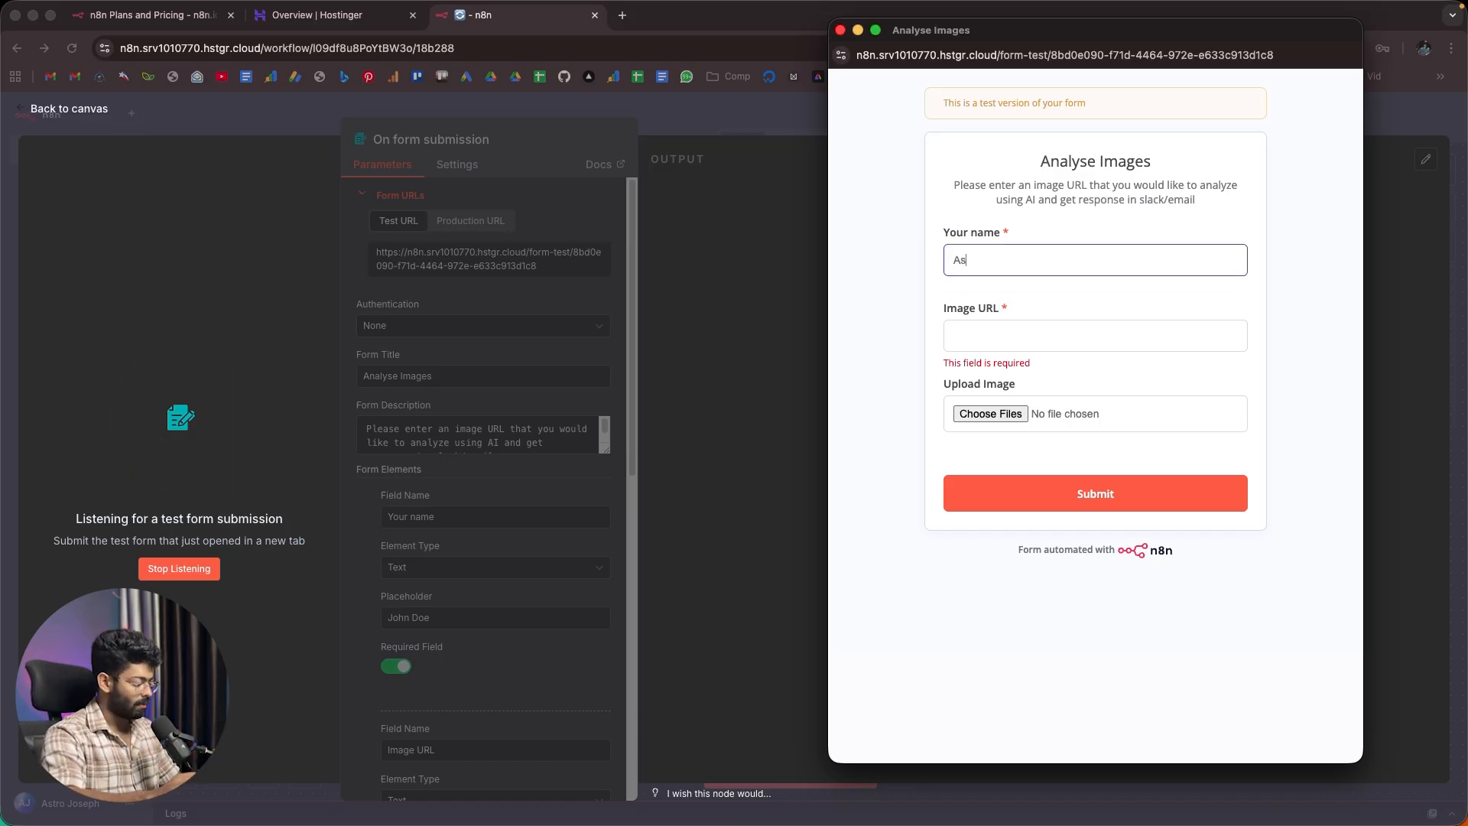
pyautogui.write('rro')
pyautogui.click(990, 334)
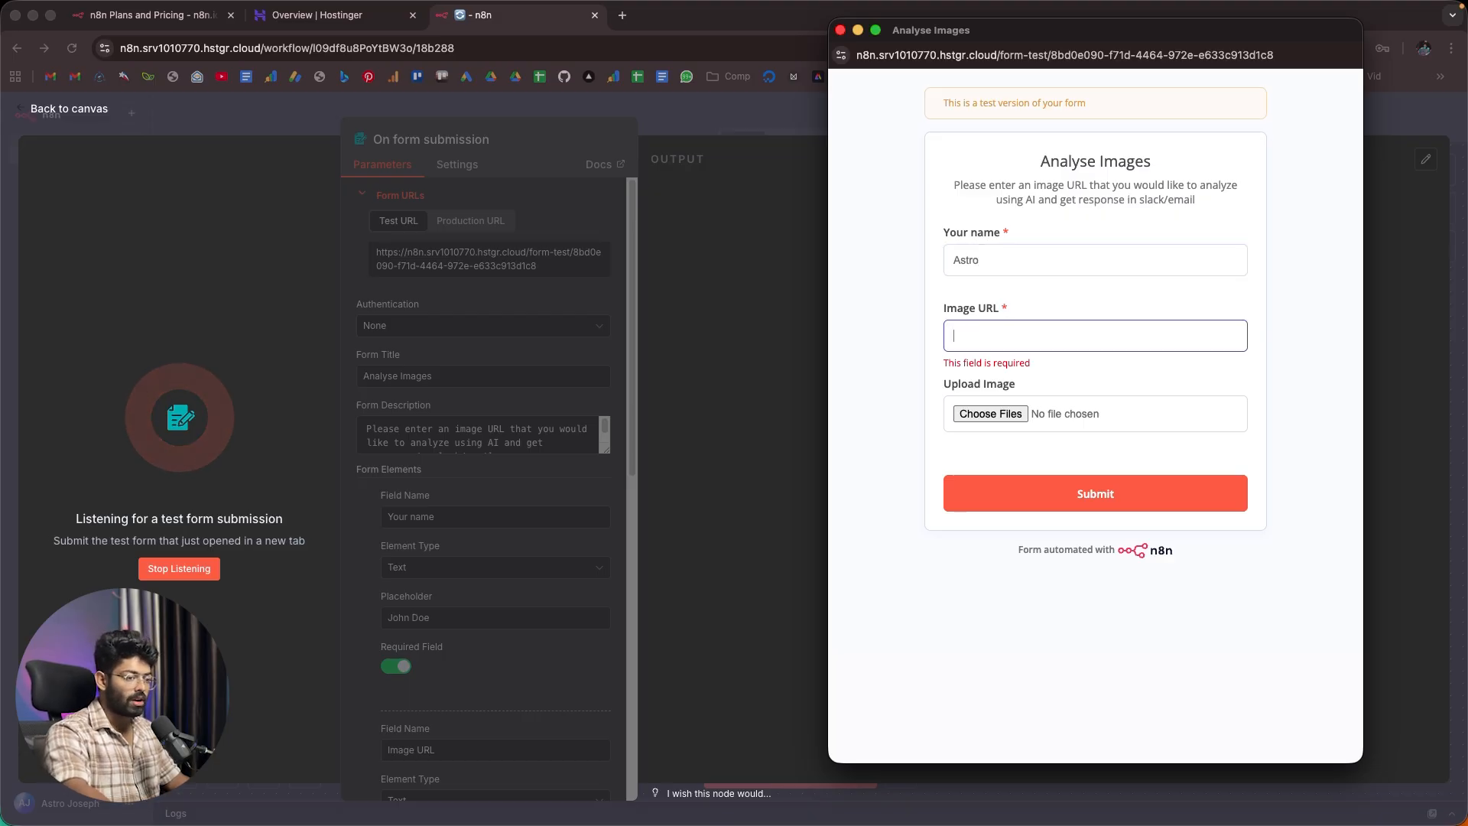
pyautogui.moveTo(1465, 60); pyautogui.dragTo(590, 82)
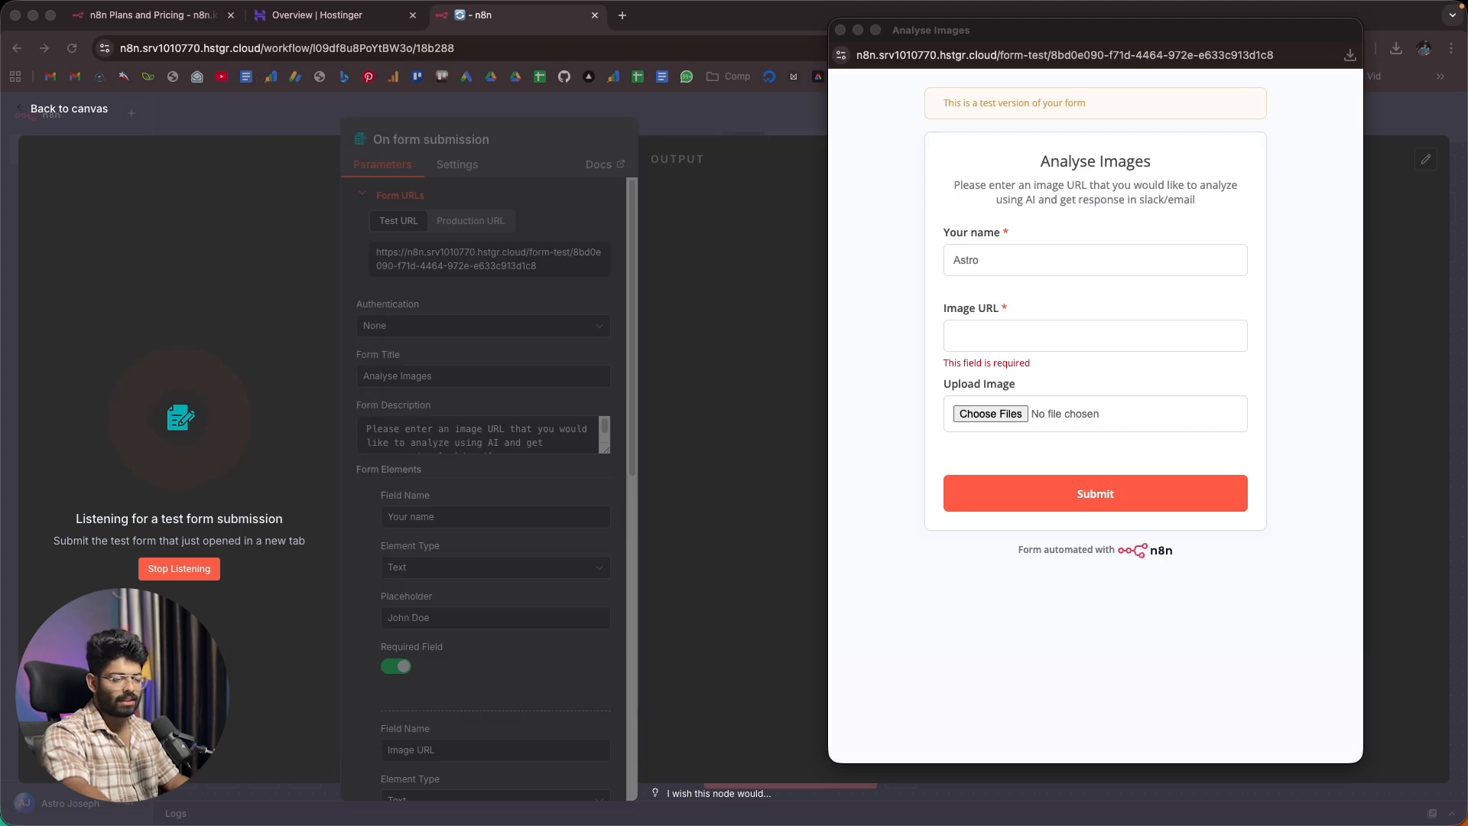
pyautogui.click(983, 342)
pyautogui.write('https://images.pexels.com/photos/169647/pexels-photo-169647.jpeg')
pyautogui.press('super+a')
pyautogui.click(994, 341)
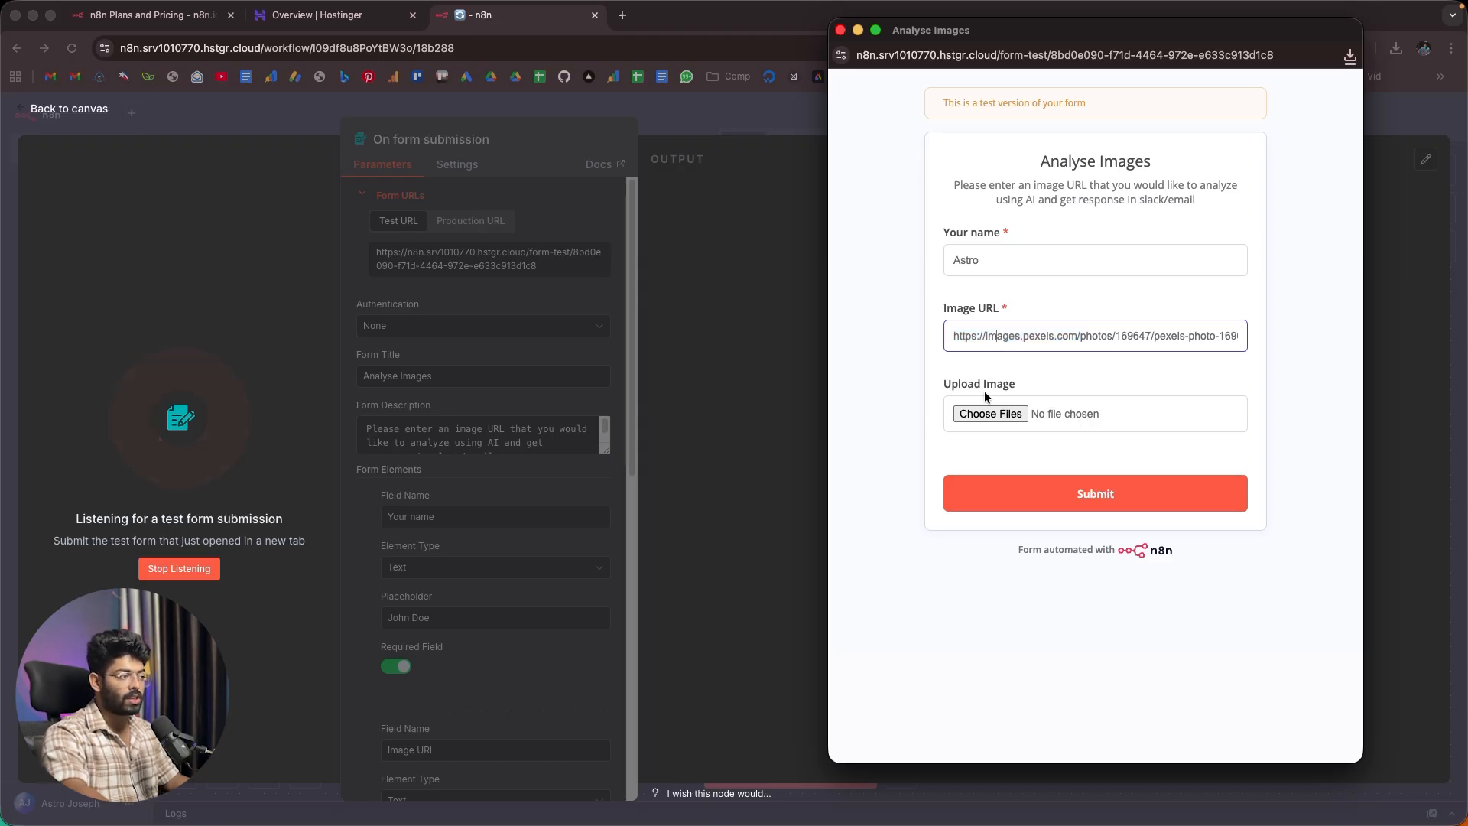
# Step: Attach pexels-photo-169647.jpeg as the upload image, submit the test form and close its window
pyautogui.press('super+Tab')
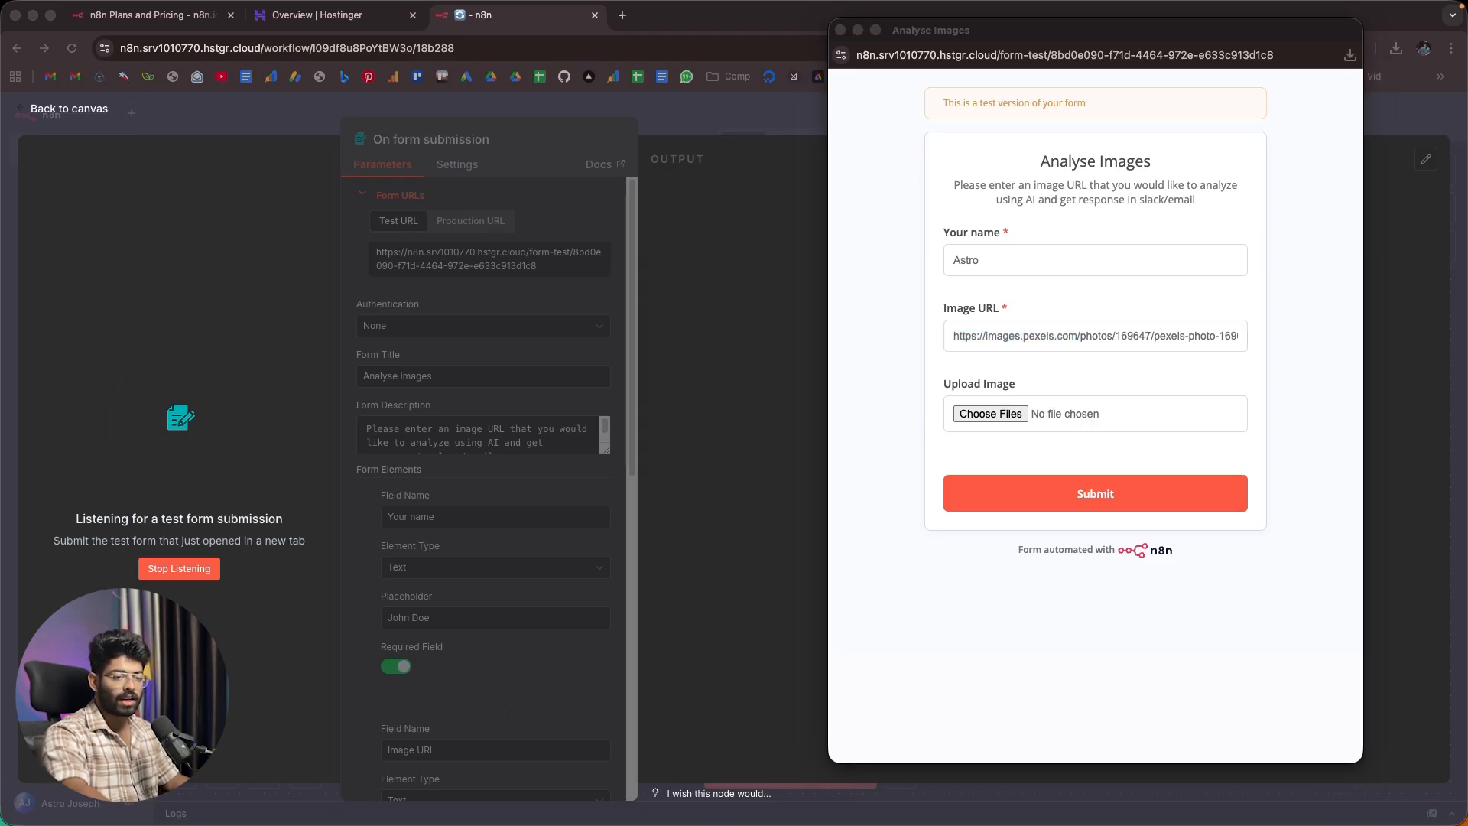
pyautogui.moveTo(1353, 253); pyautogui.dragTo(979, 419)
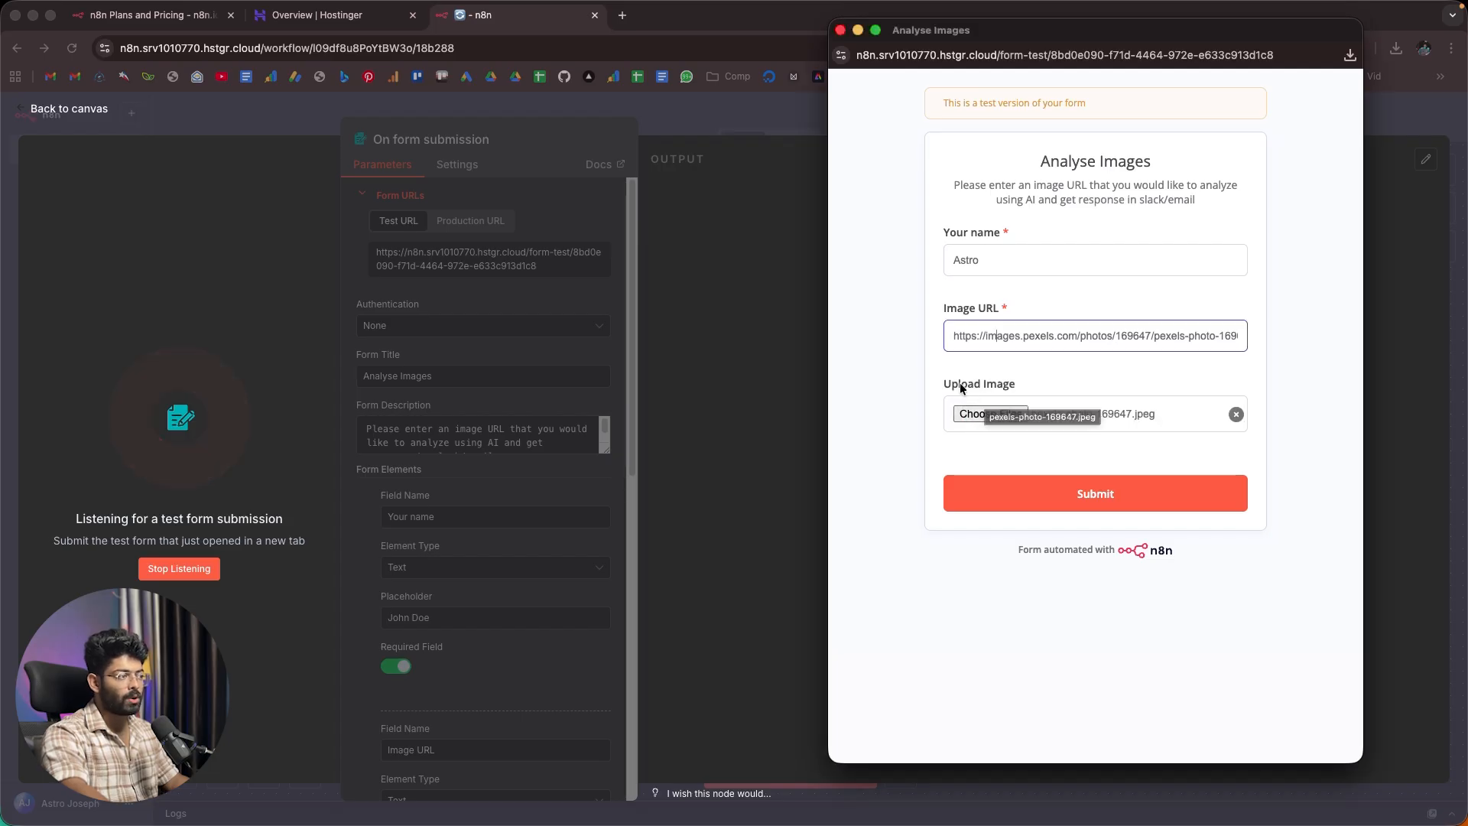
pyautogui.click(1040, 645)
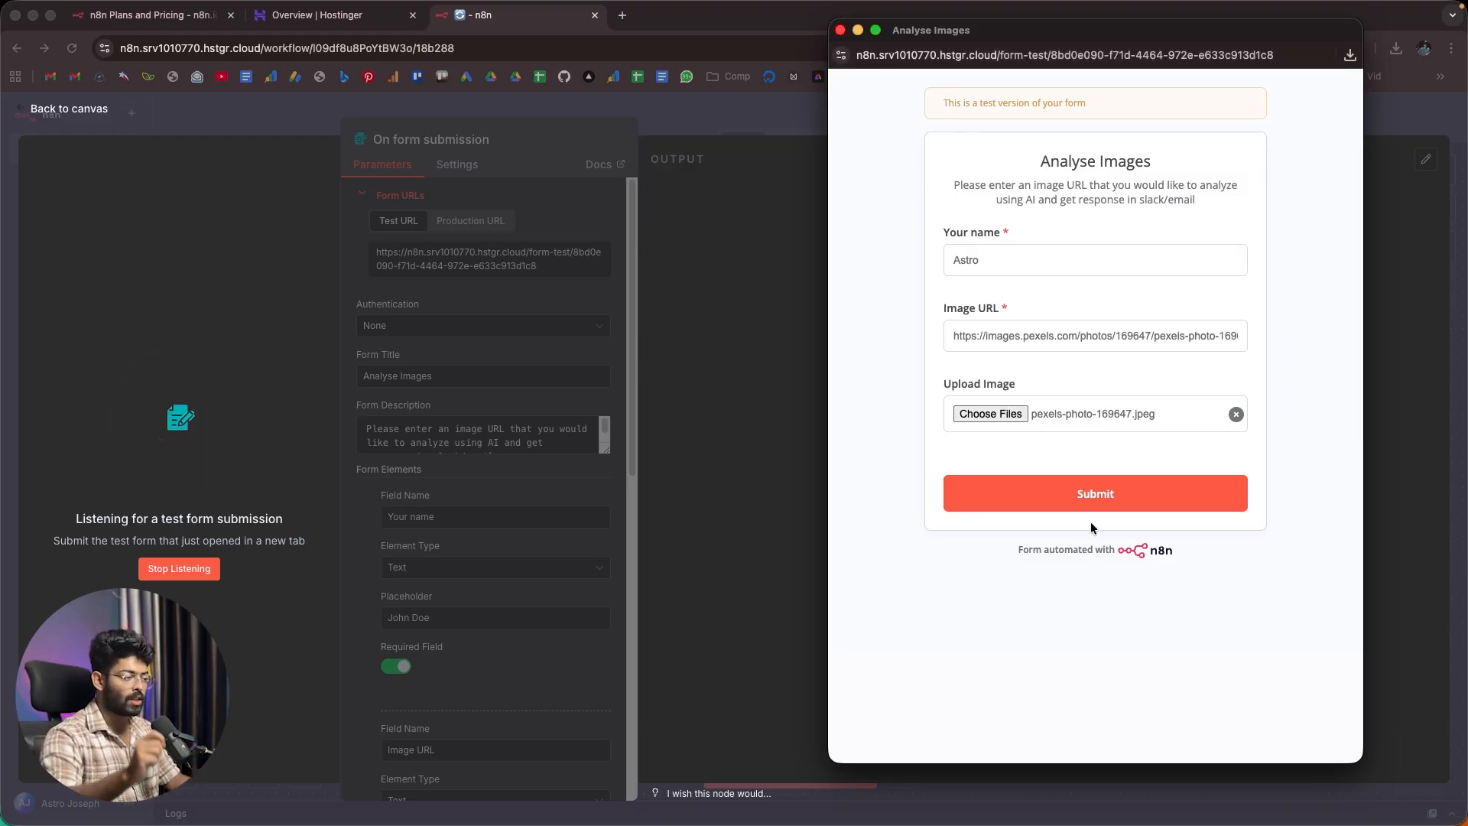
pyautogui.click(1105, 506)
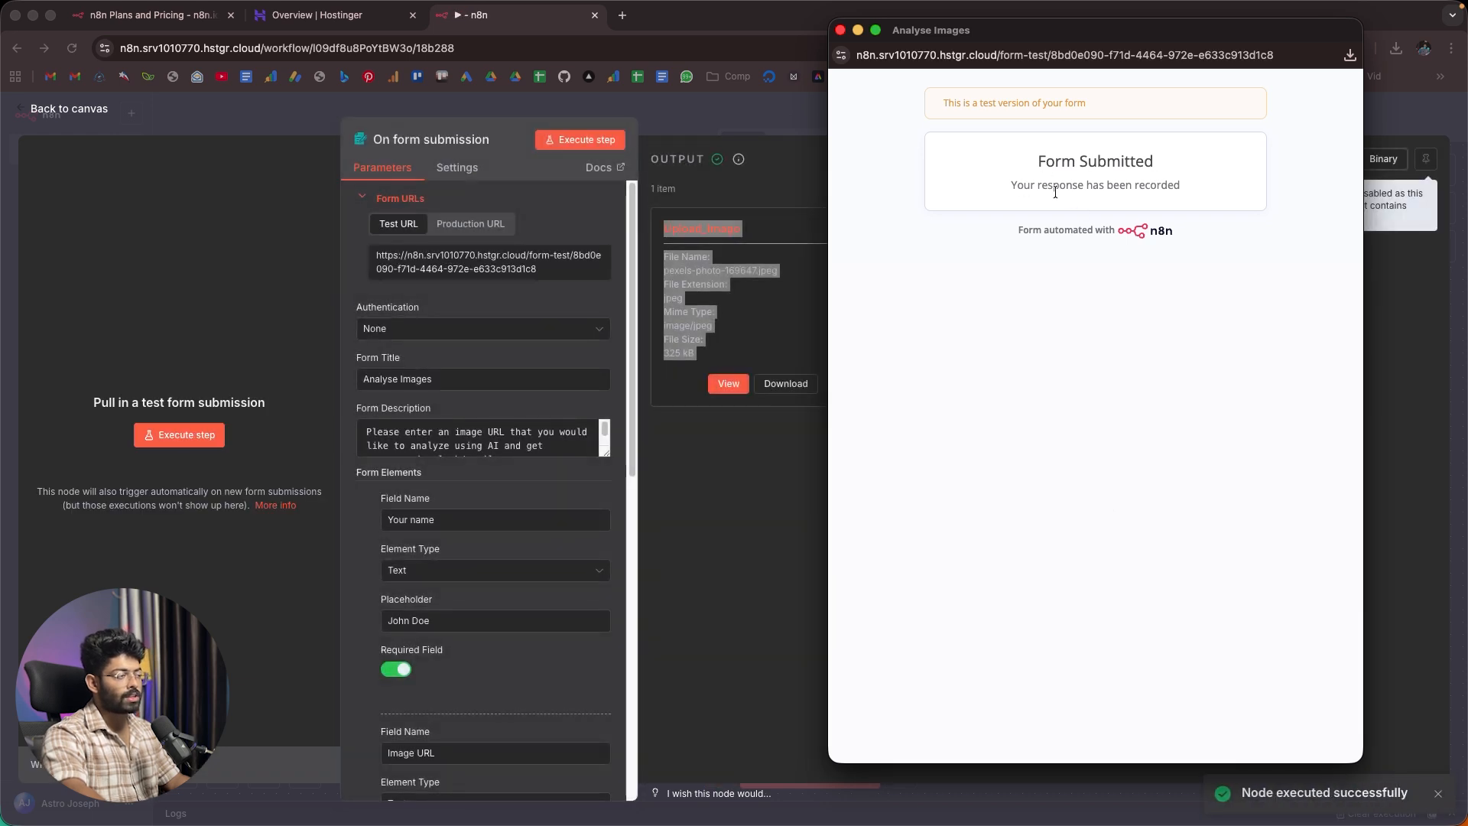
pyautogui.click(840, 30)
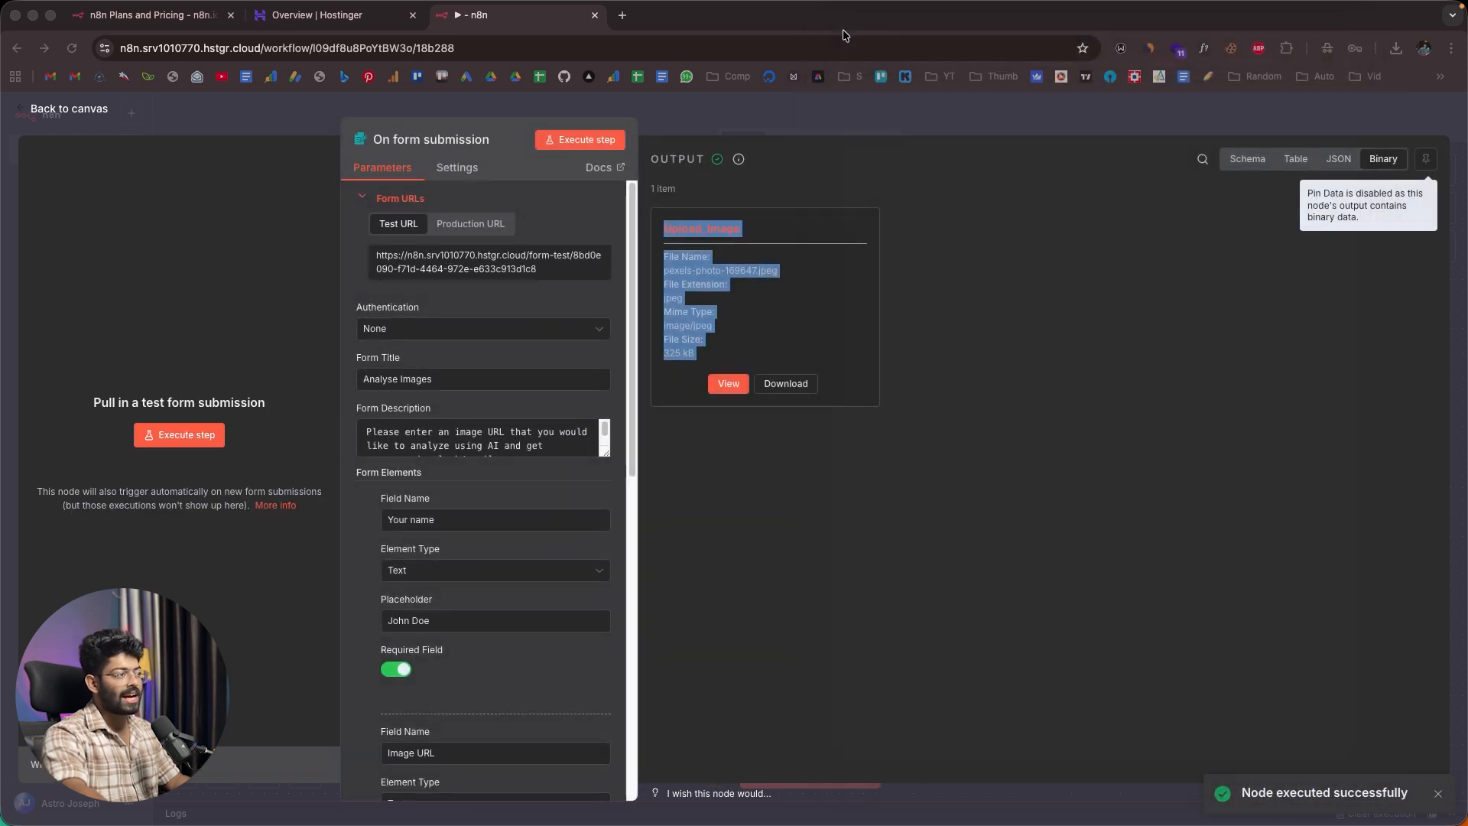
# Step: View the uploaded image in the trigger's binary output and return to the file list
pyautogui.click(894, 416)
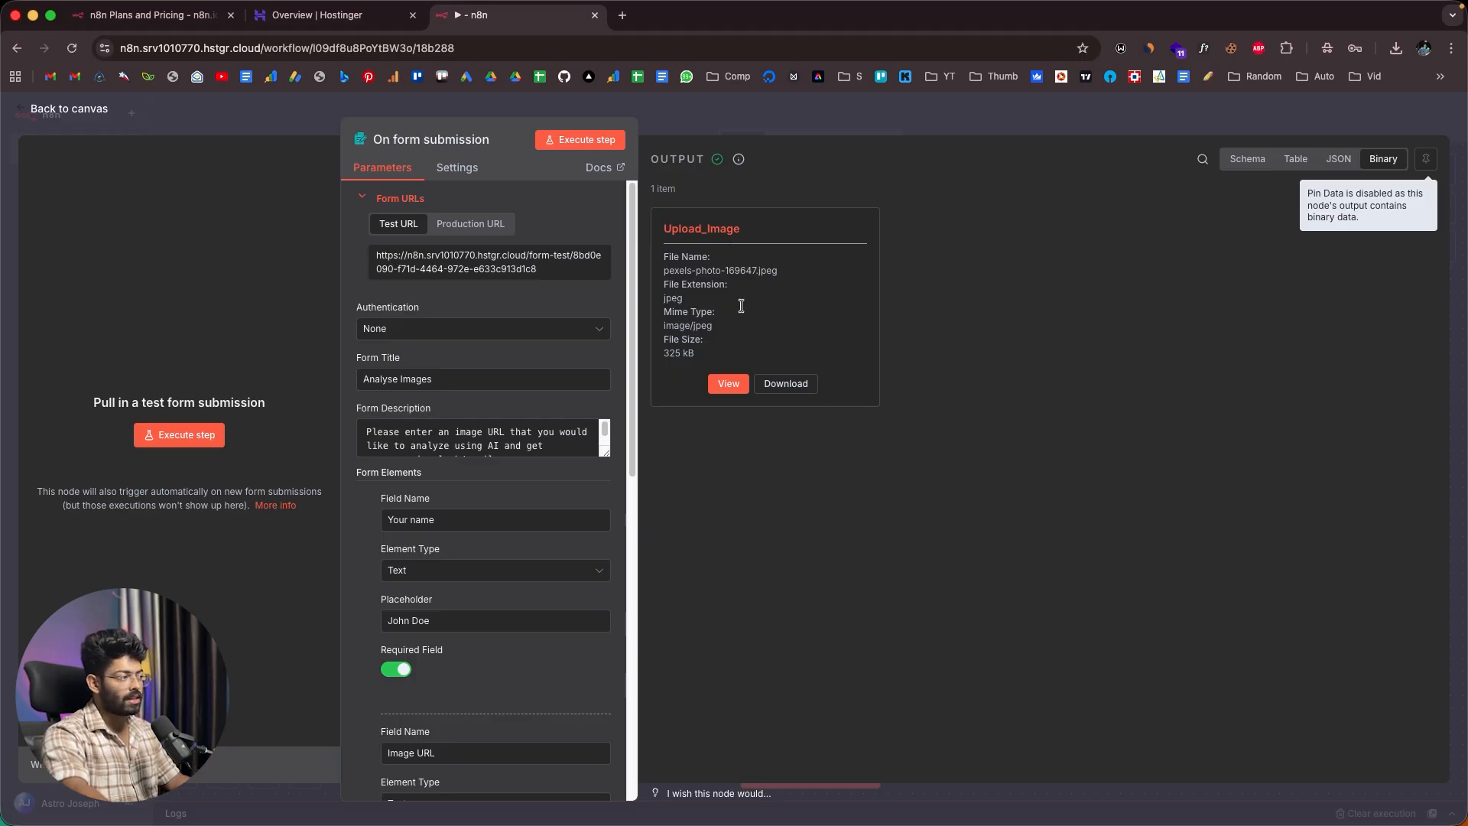
pyautogui.click(727, 383)
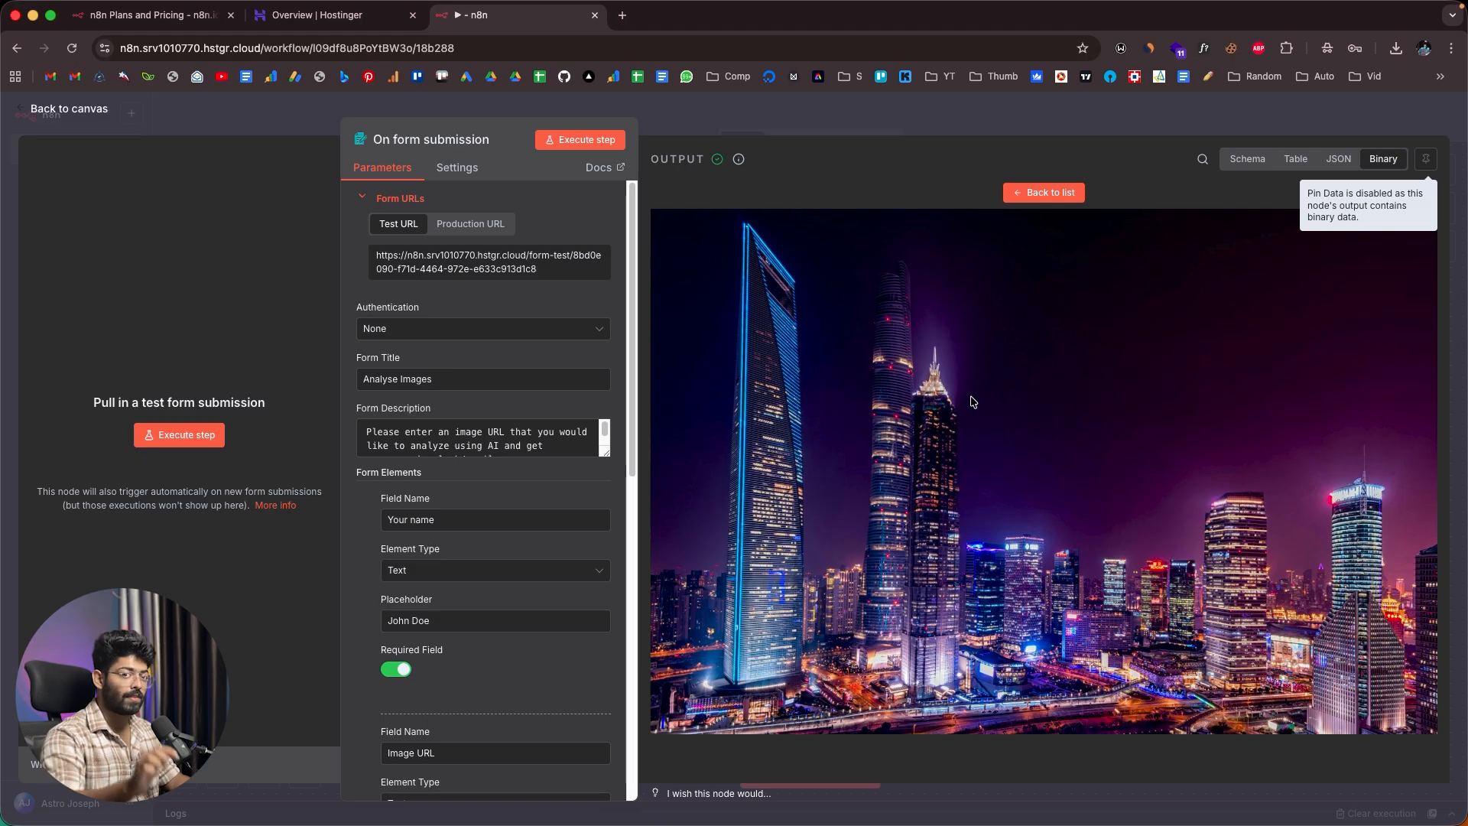
pyautogui.click(1047, 194)
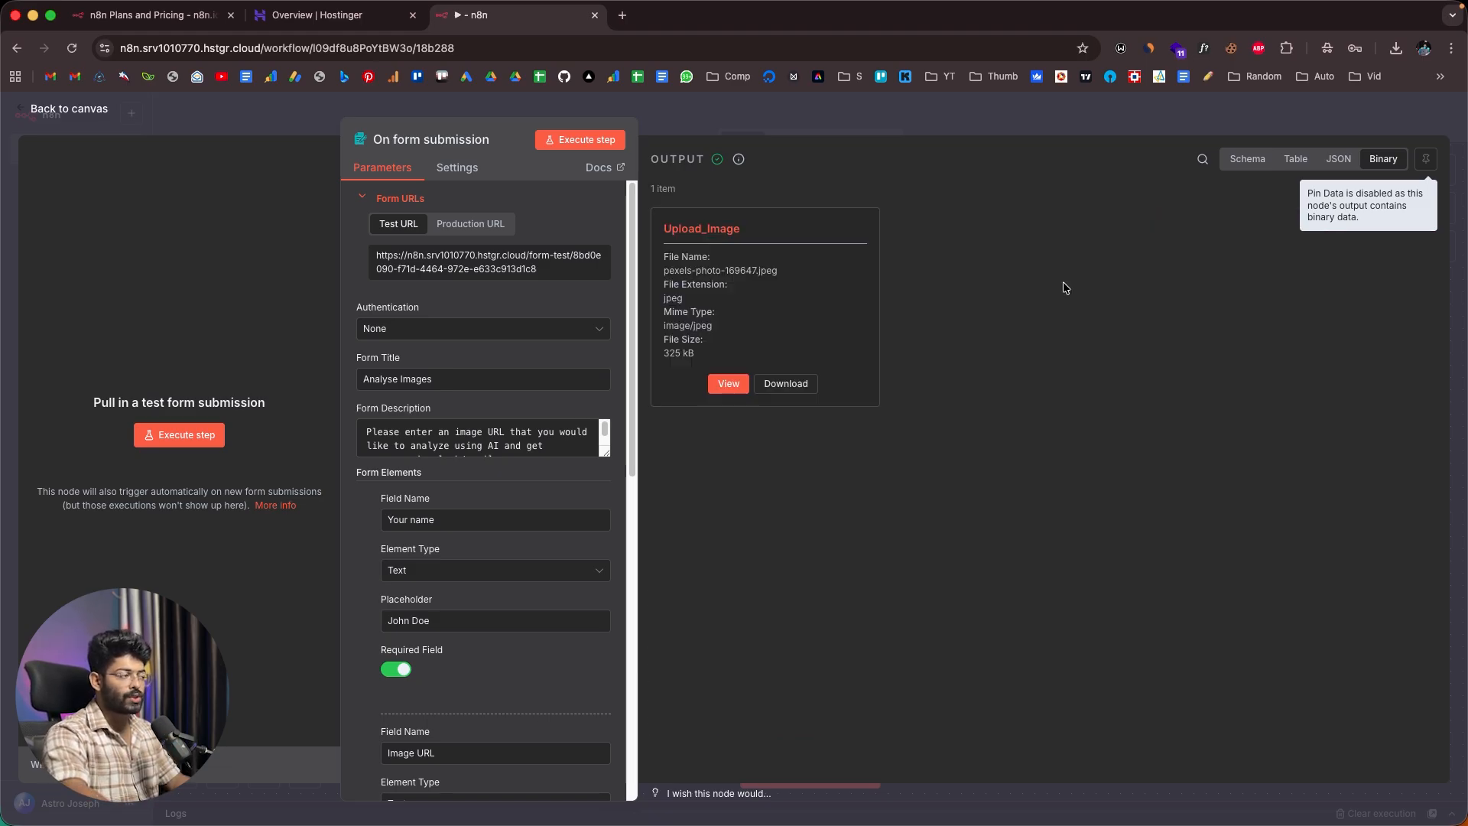
# Step: Compare the trigger's output in the Schema, Table, JSON and Binary views, ending on Schema
pyautogui.click(1248, 159)
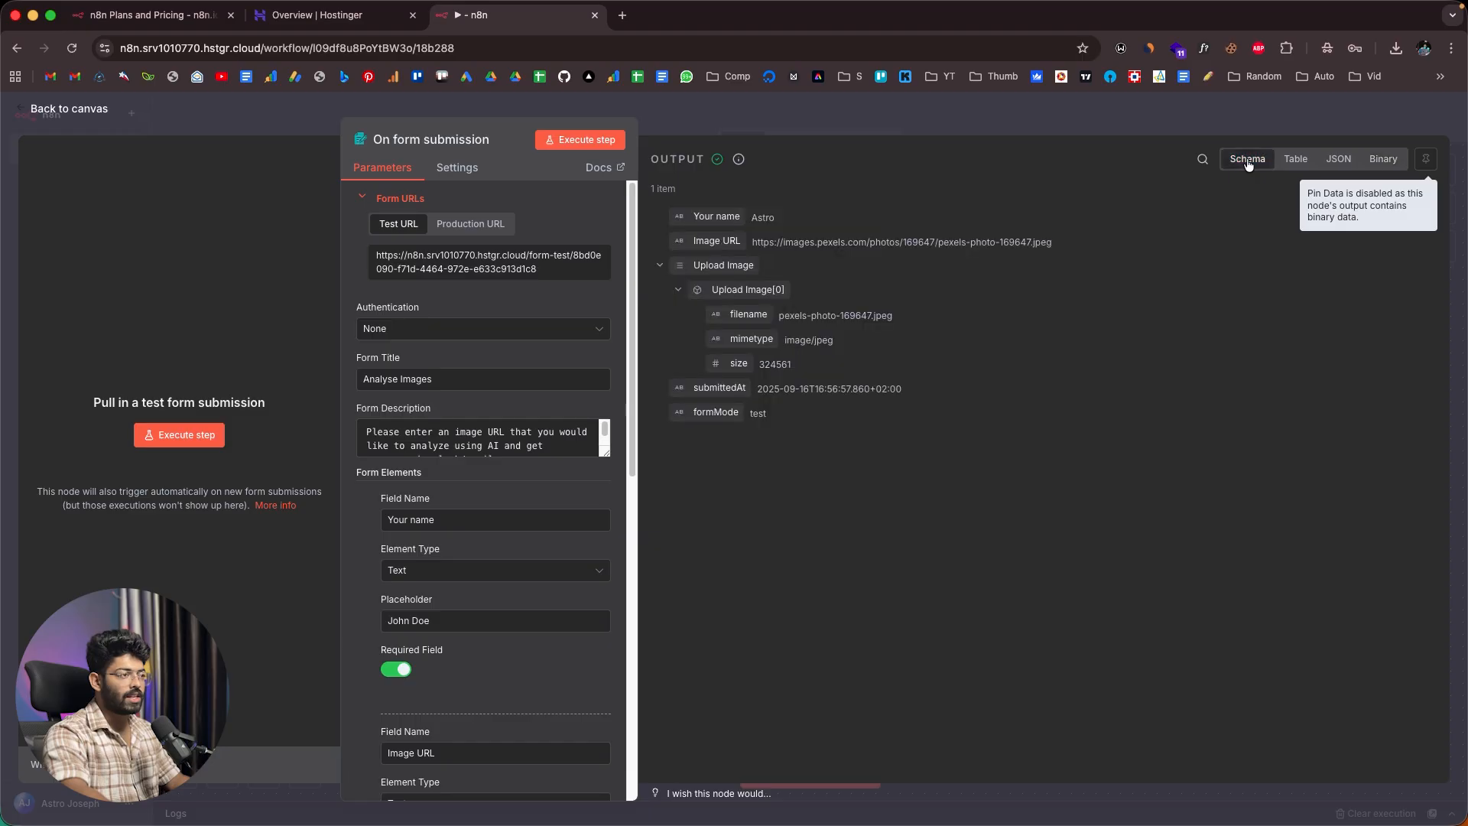
pyautogui.click(1296, 159)
pyautogui.click(1338, 161)
pyautogui.click(1373, 161)
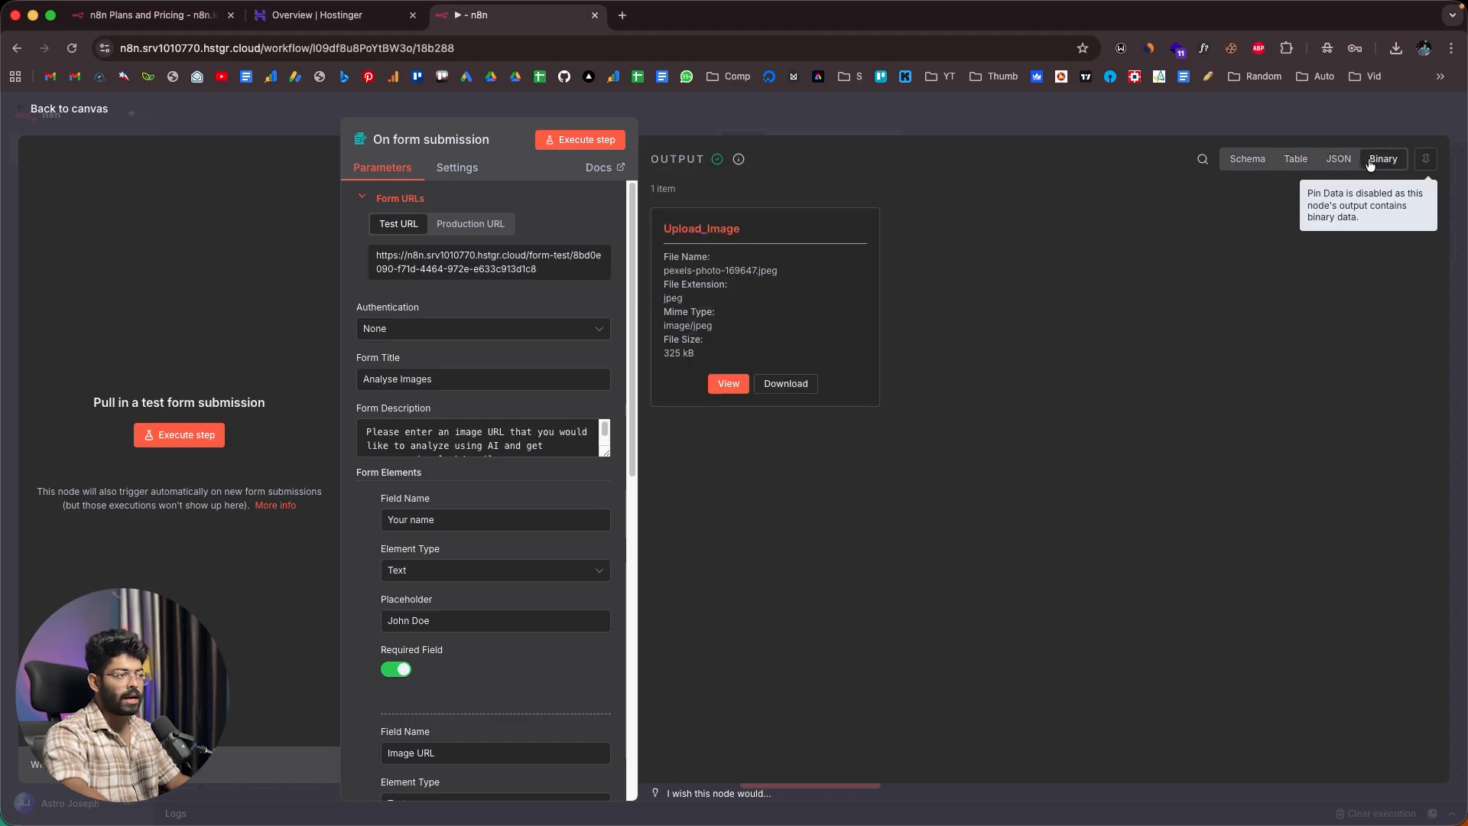
pyautogui.click(1227, 162)
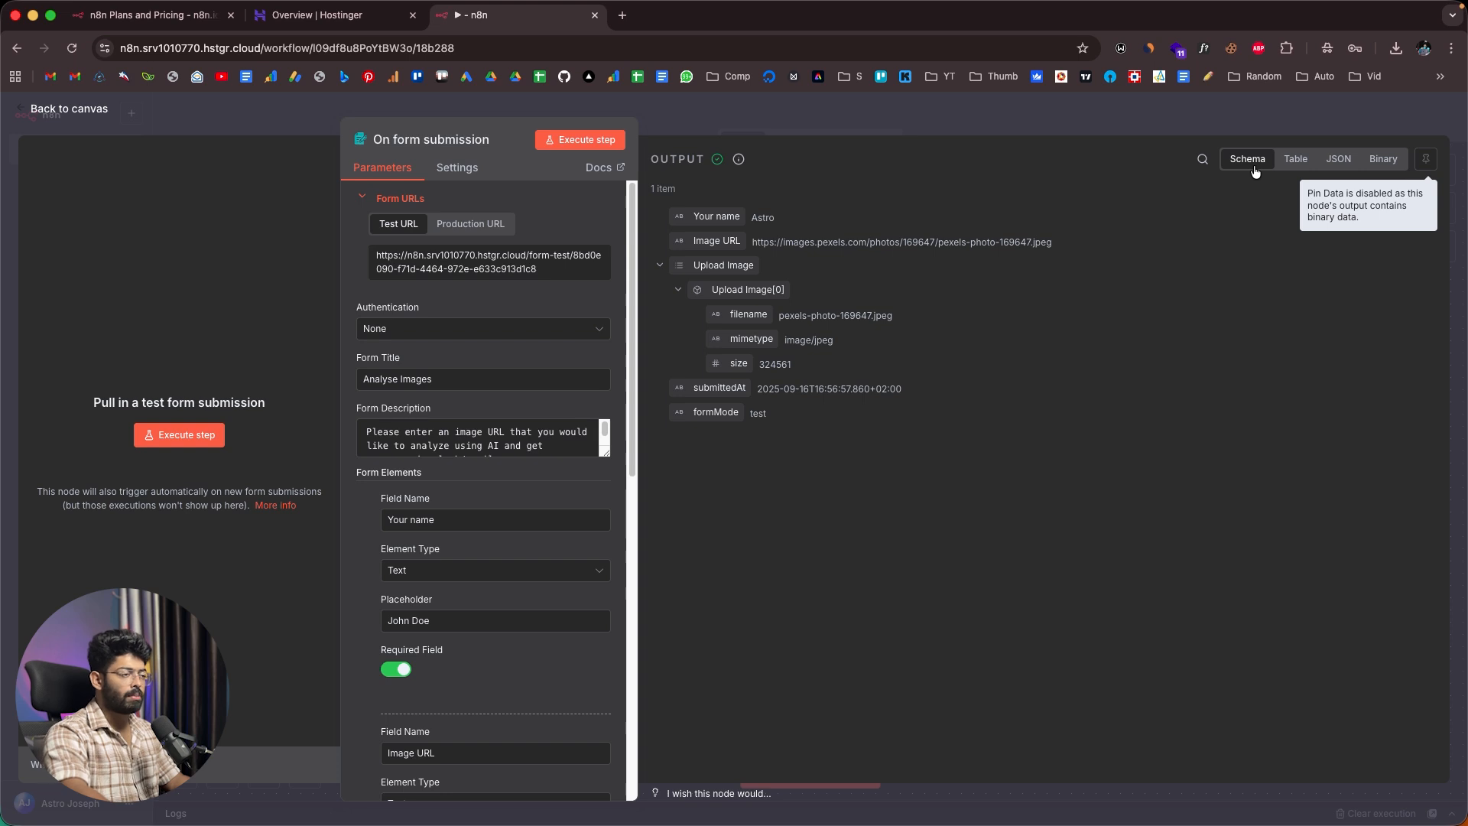
# Step: Check the form trigger's output again in the Table and JSON views and return to the Schema view
pyautogui.click(1295, 159)
pyautogui.click(1330, 161)
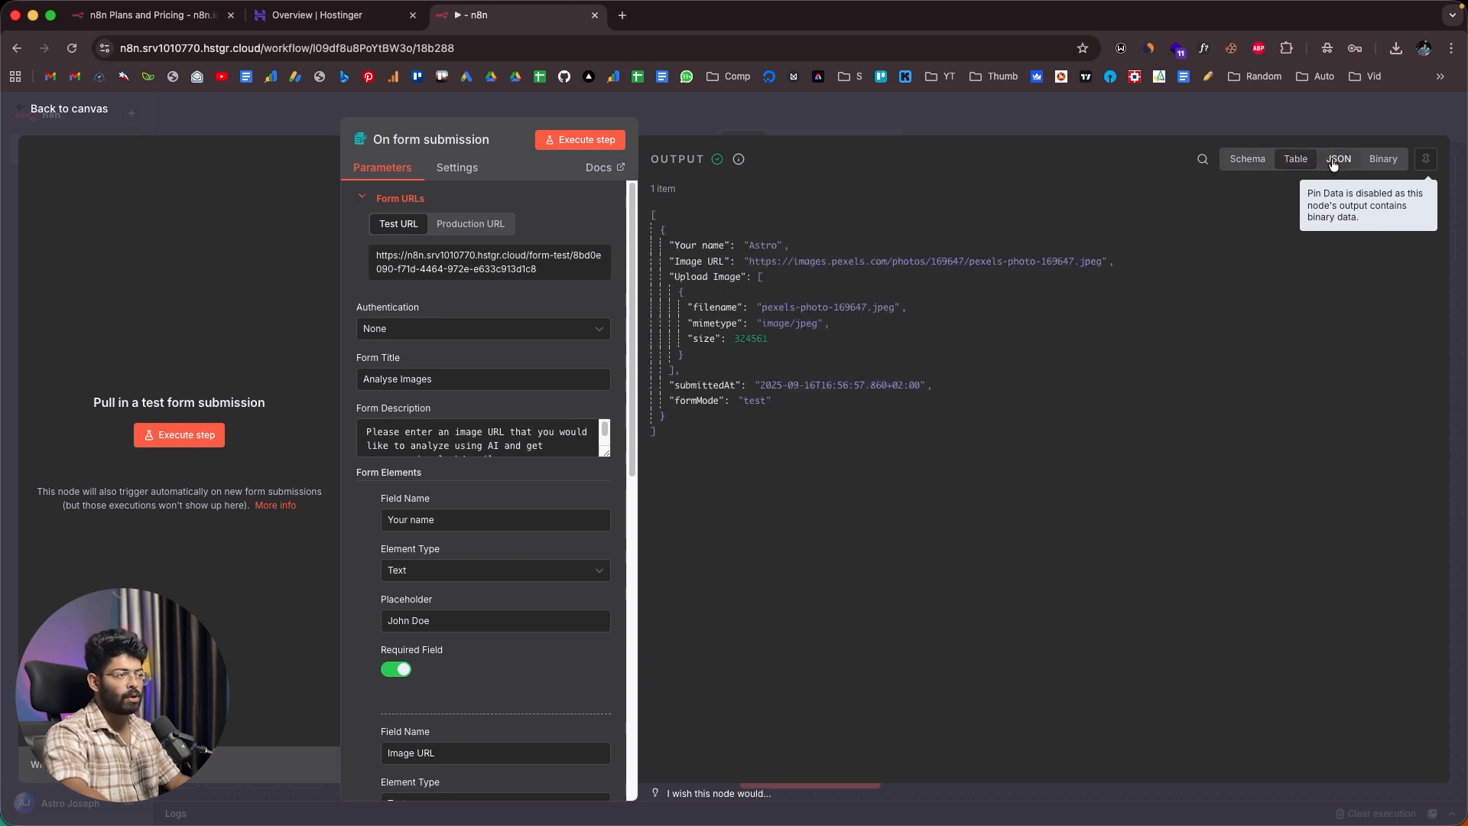
pyautogui.click(1292, 159)
pyautogui.click(1244, 162)
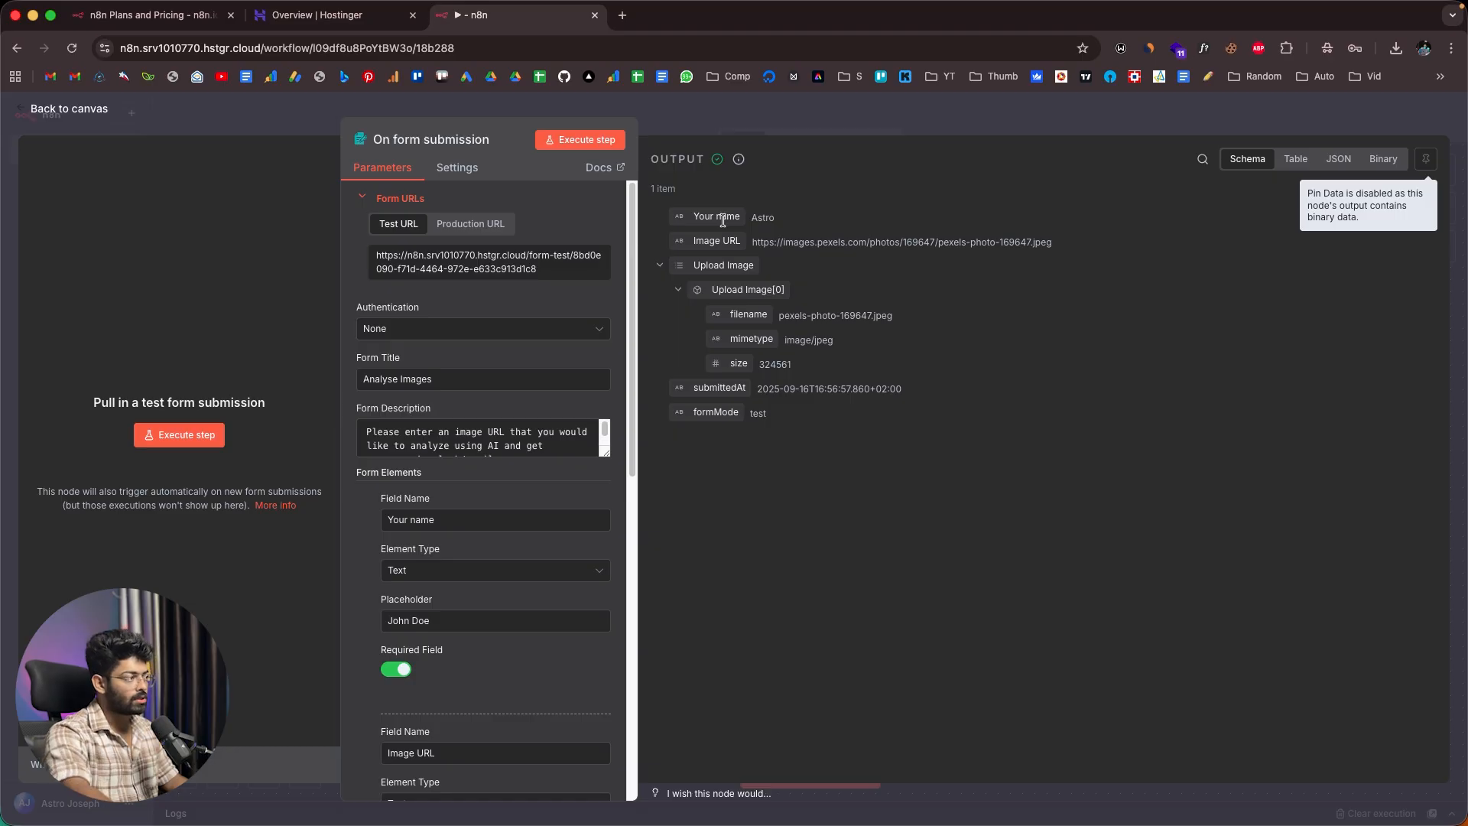
# Step: Examine the image URL, upload image details and submission time in the form trigger's output
pyautogui.moveTo(692, 239); pyautogui.dragTo(1074, 240)
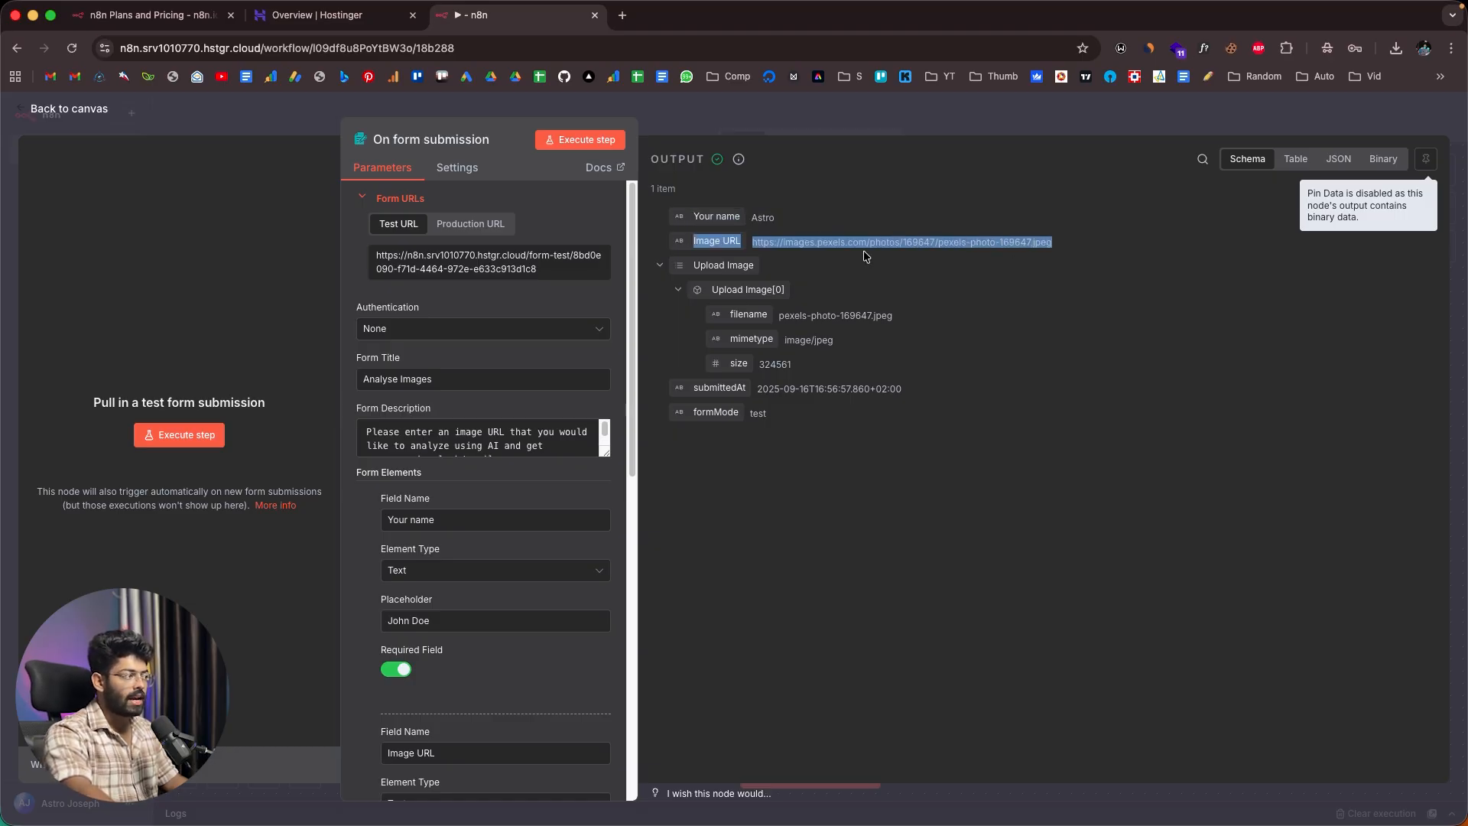
pyautogui.click(870, 222)
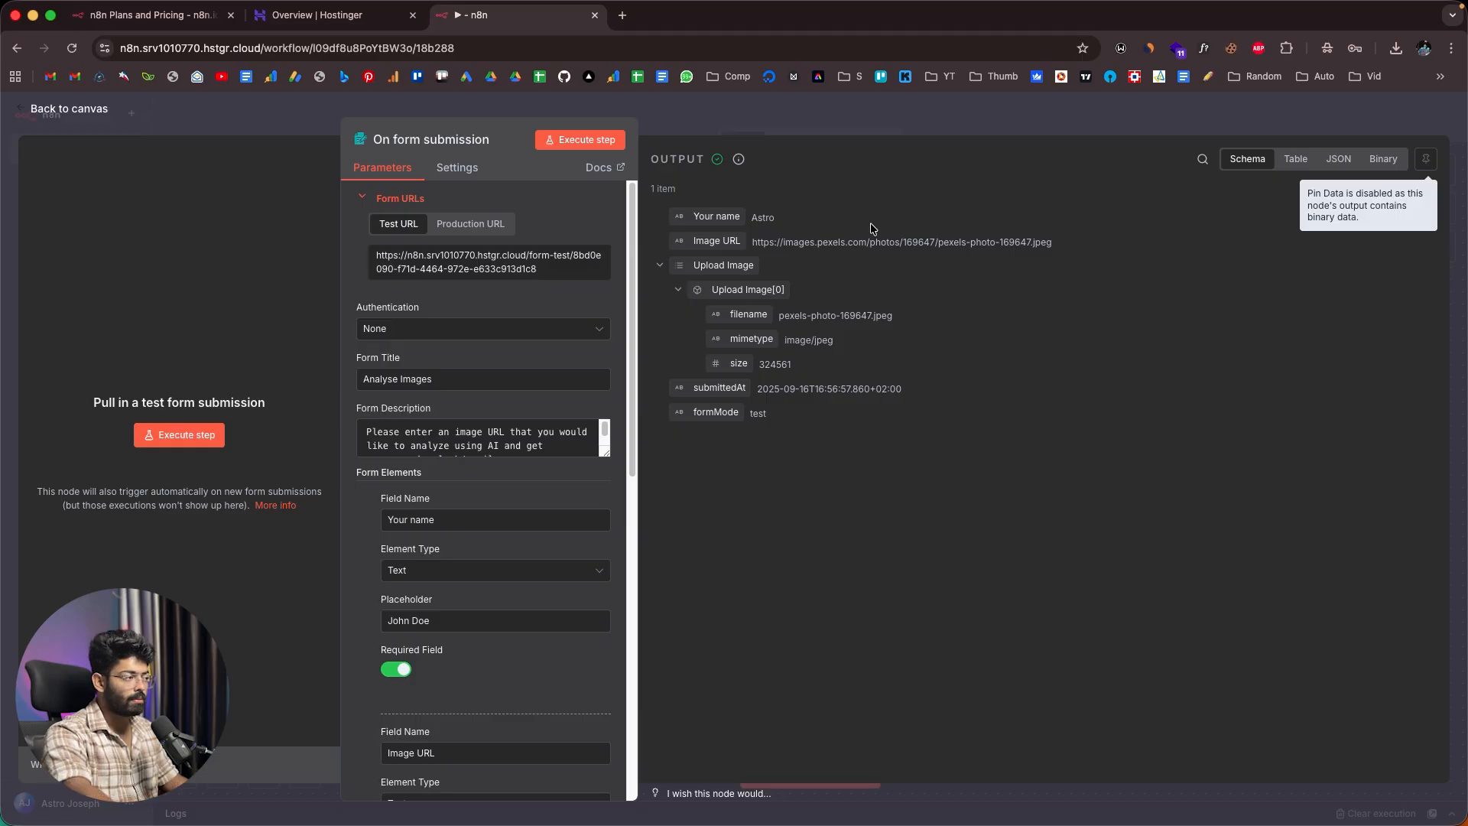
pyautogui.click(659, 264)
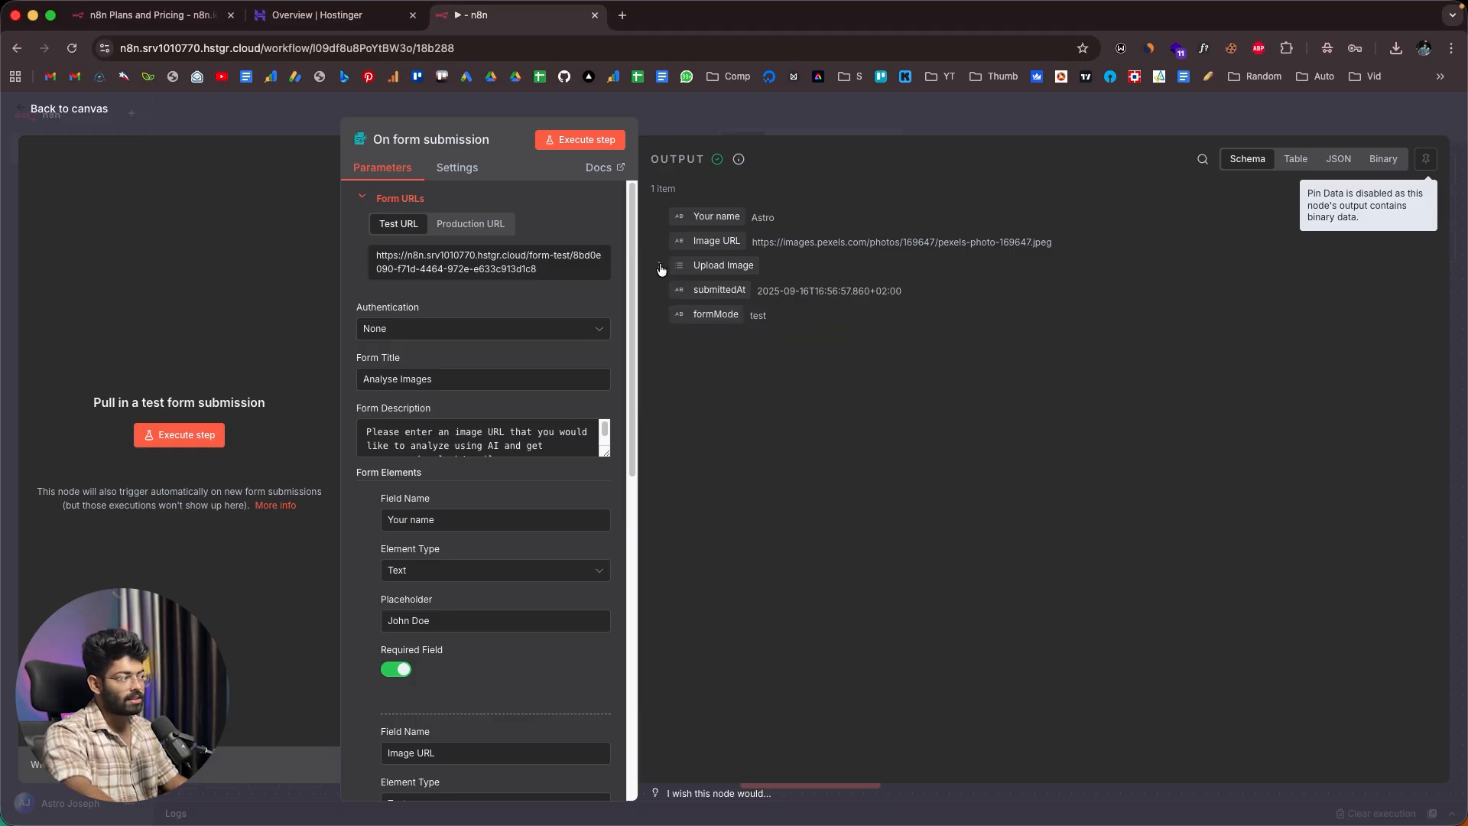
pyautogui.click(661, 265)
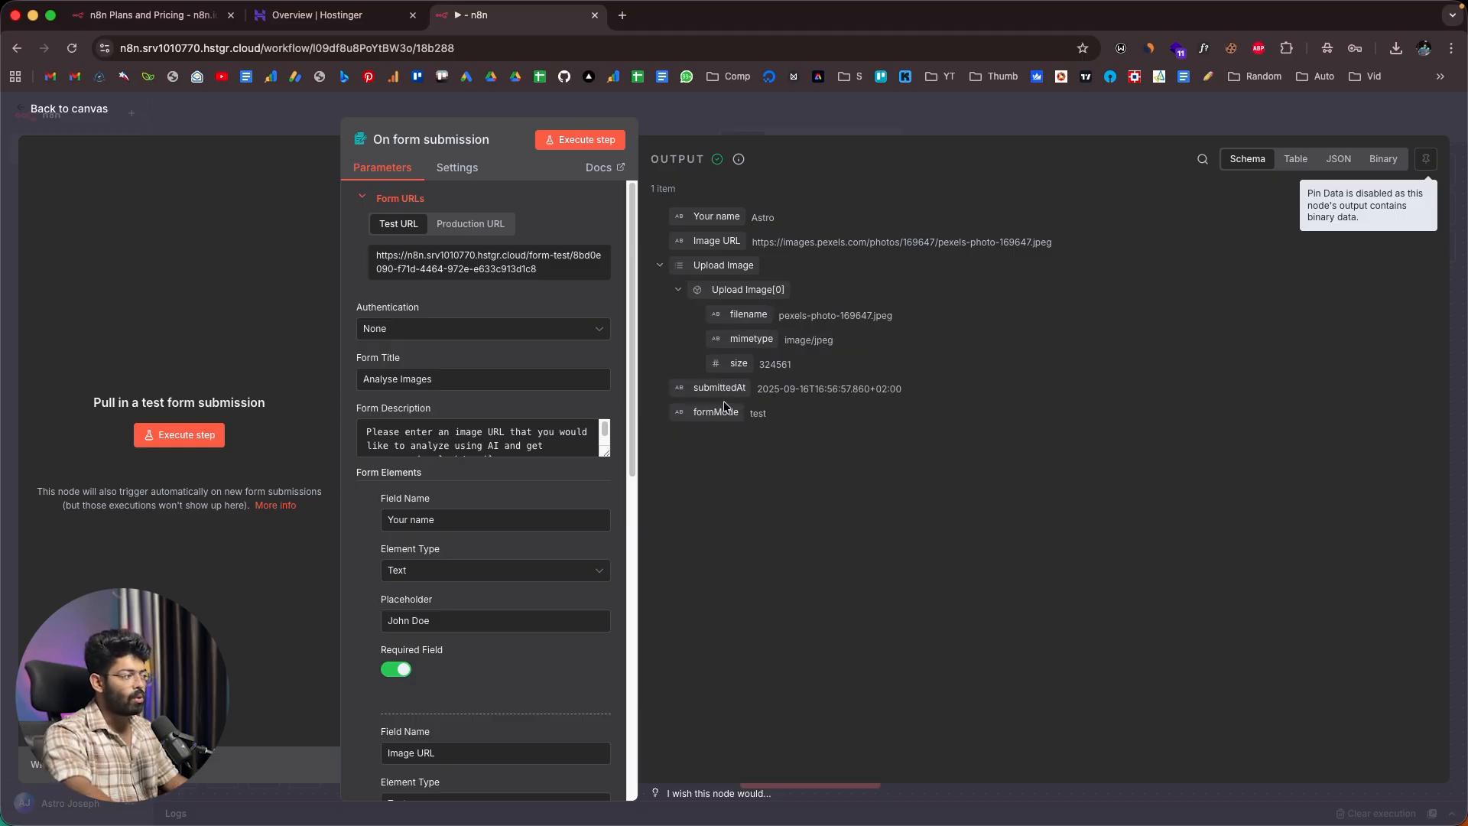
pyautogui.moveTo(692, 388); pyautogui.dragTo(805, 388)
pyautogui.click(833, 425)
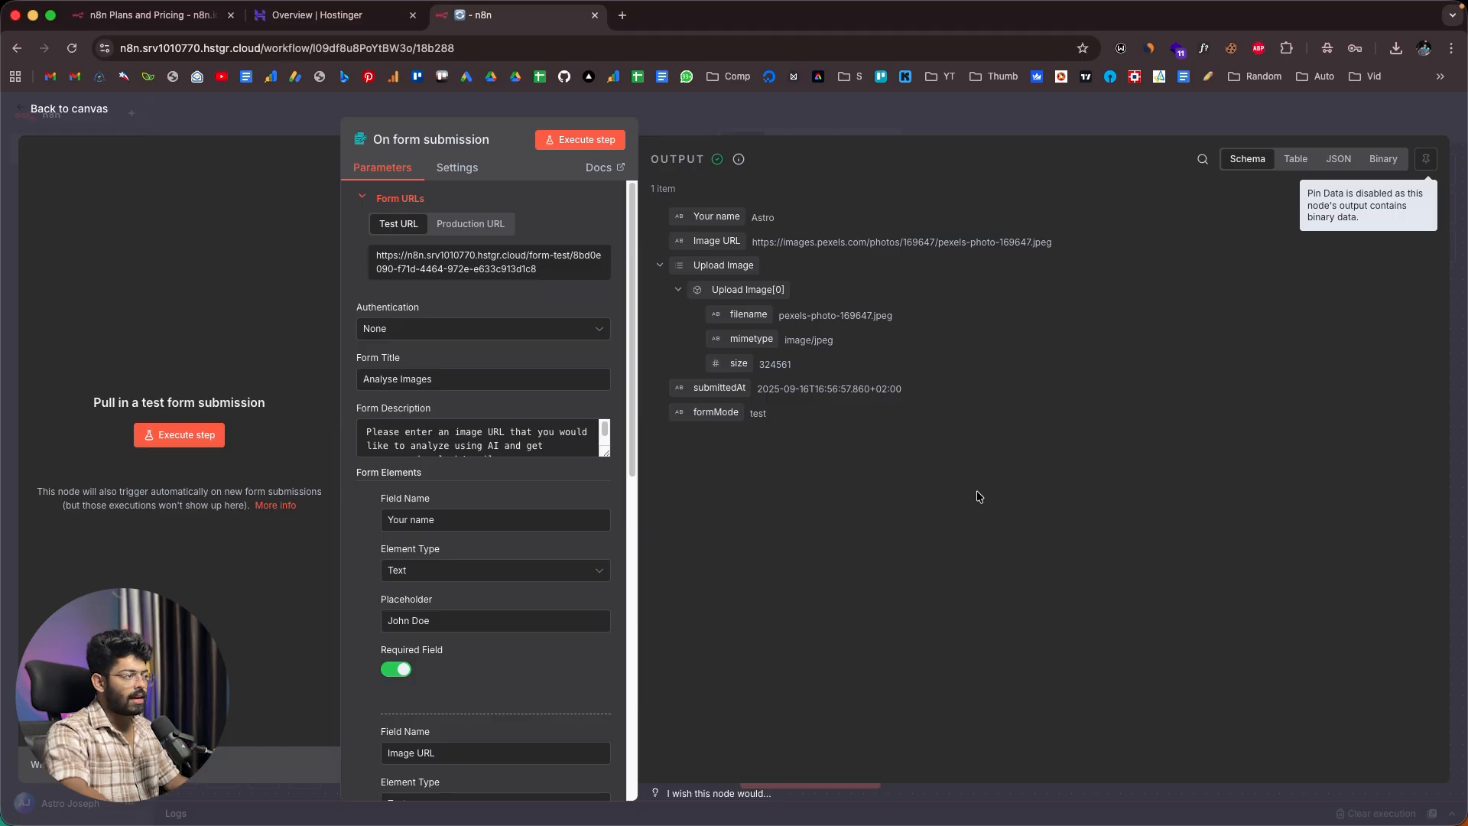
pyautogui.moveTo(1076, 246); pyautogui.dragTo(770, 242)
pyautogui.click(887, 372)
# Step: Delete the Upload Image element from the form trigger's form elements
pyautogui.scroll(-10, 423, 585)
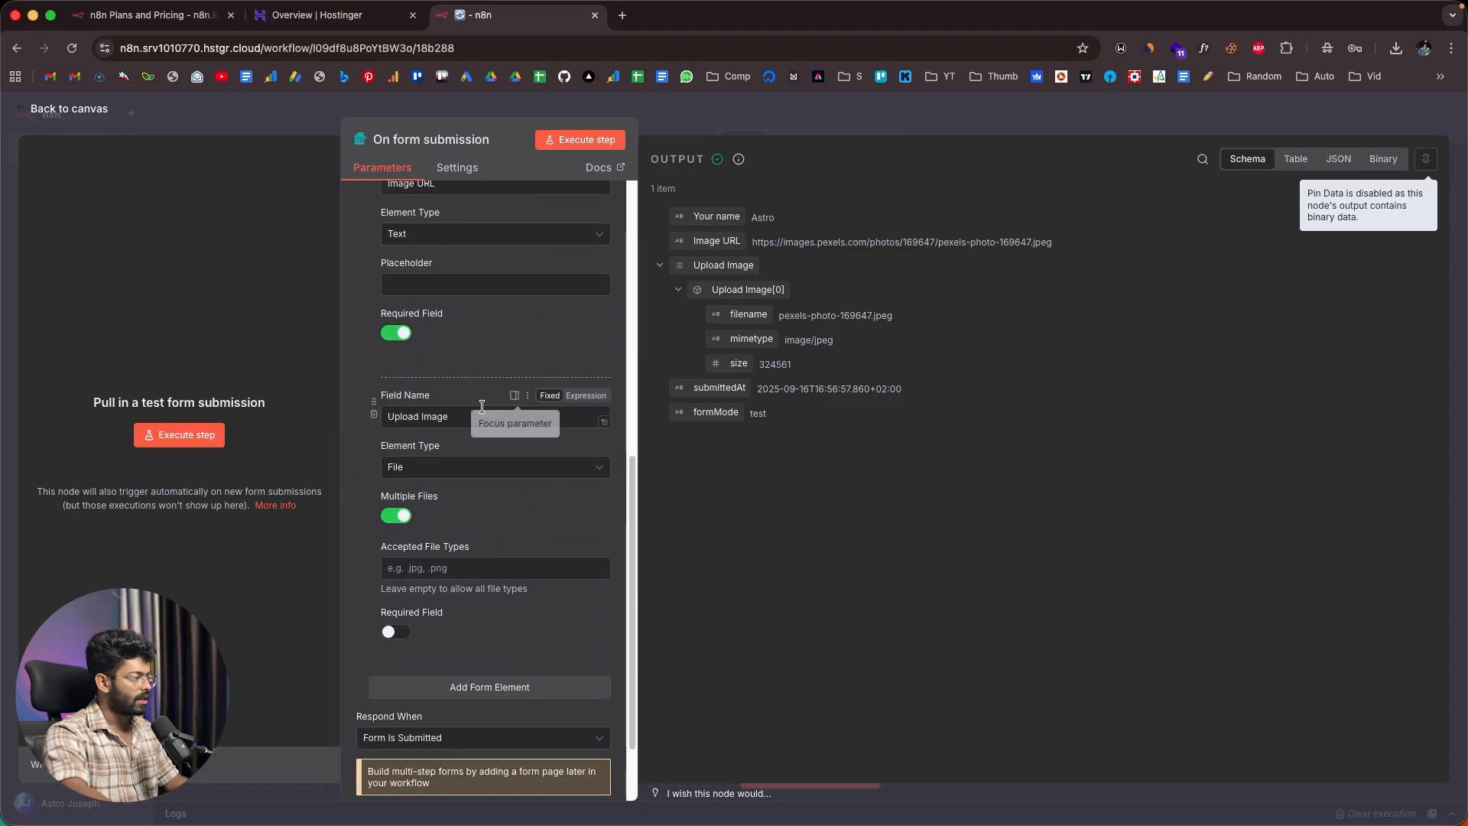
pyautogui.click(373, 416)
pyautogui.scroll(6, 547, 489)
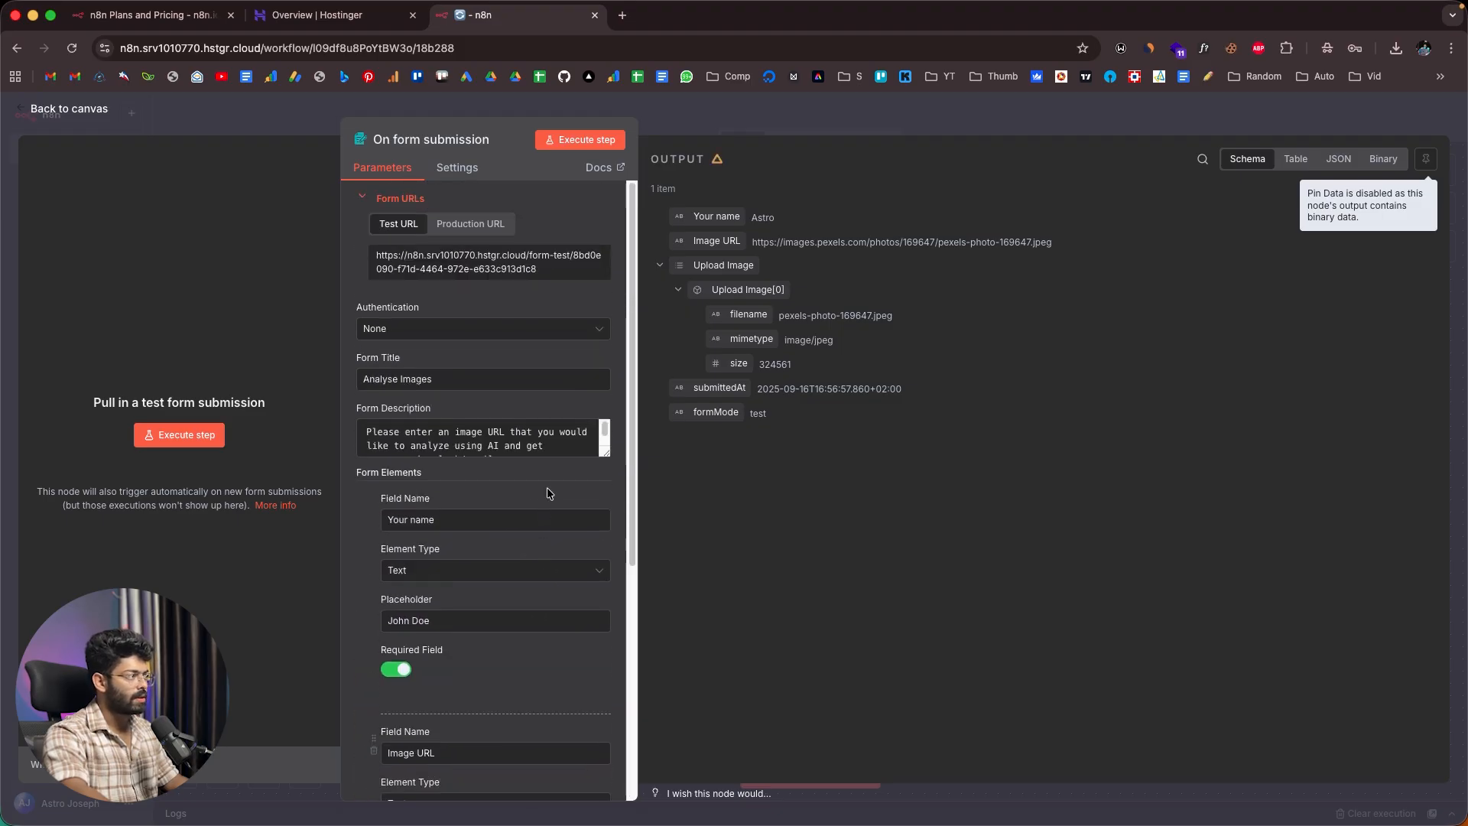
pyautogui.click(578, 139)
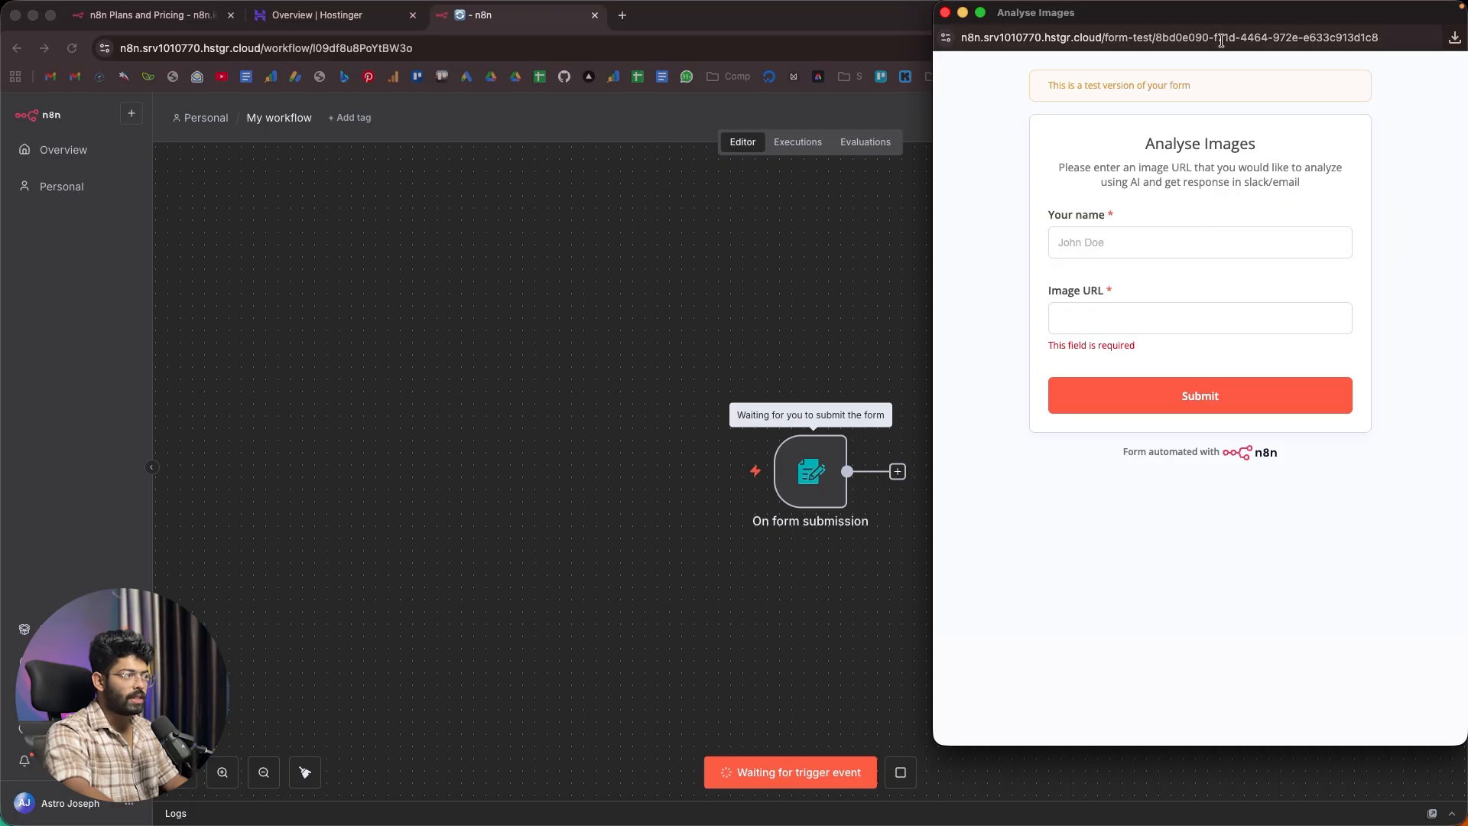
pyautogui.moveTo(1108, 12); pyautogui.dragTo(1063, 29)
pyautogui.click(1154, 259)
pyautogui.write('As')
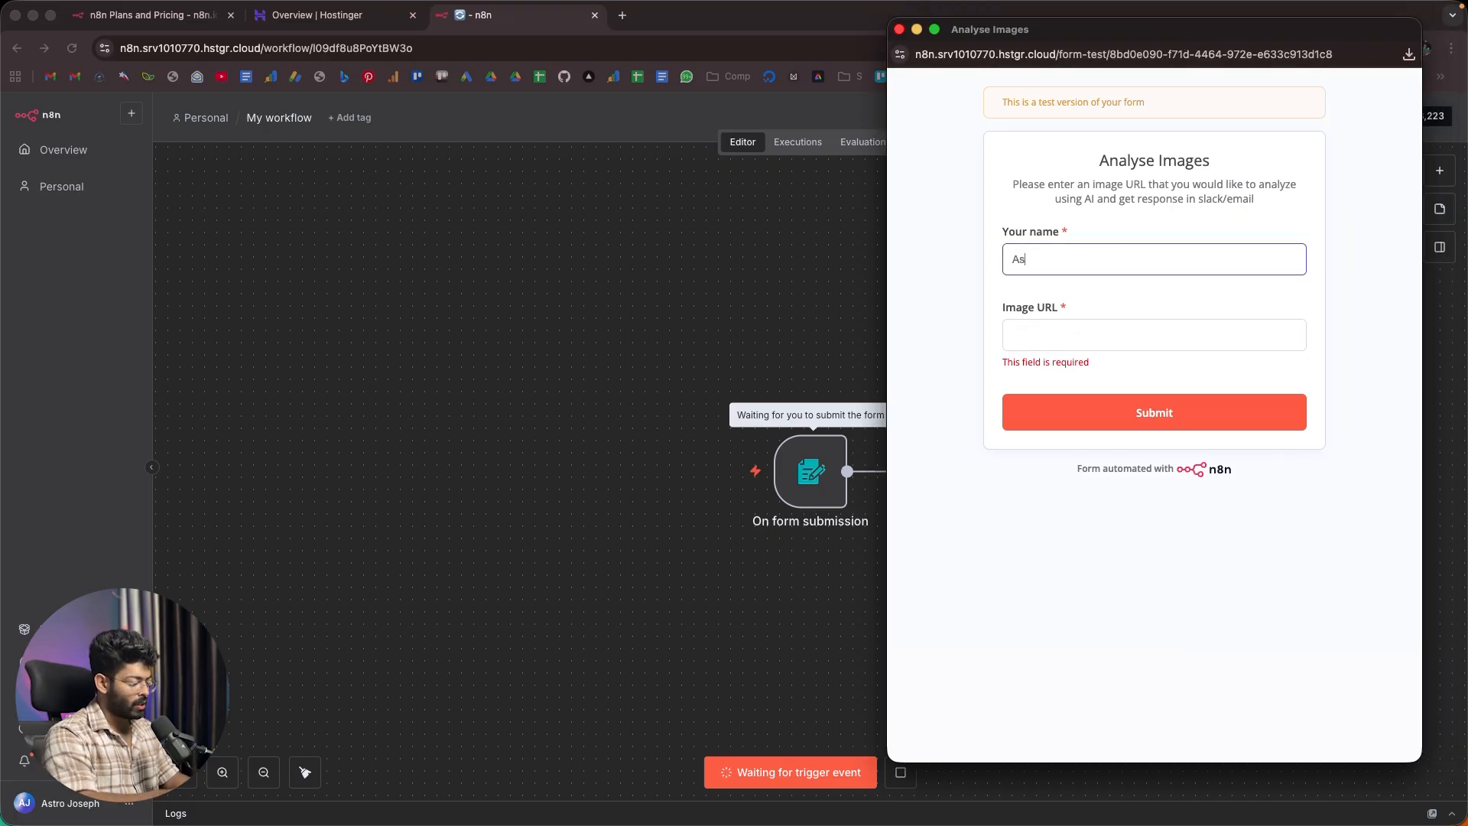
pyautogui.click(1053, 352)
pyautogui.press('super+v')
pyautogui.click(1063, 413)
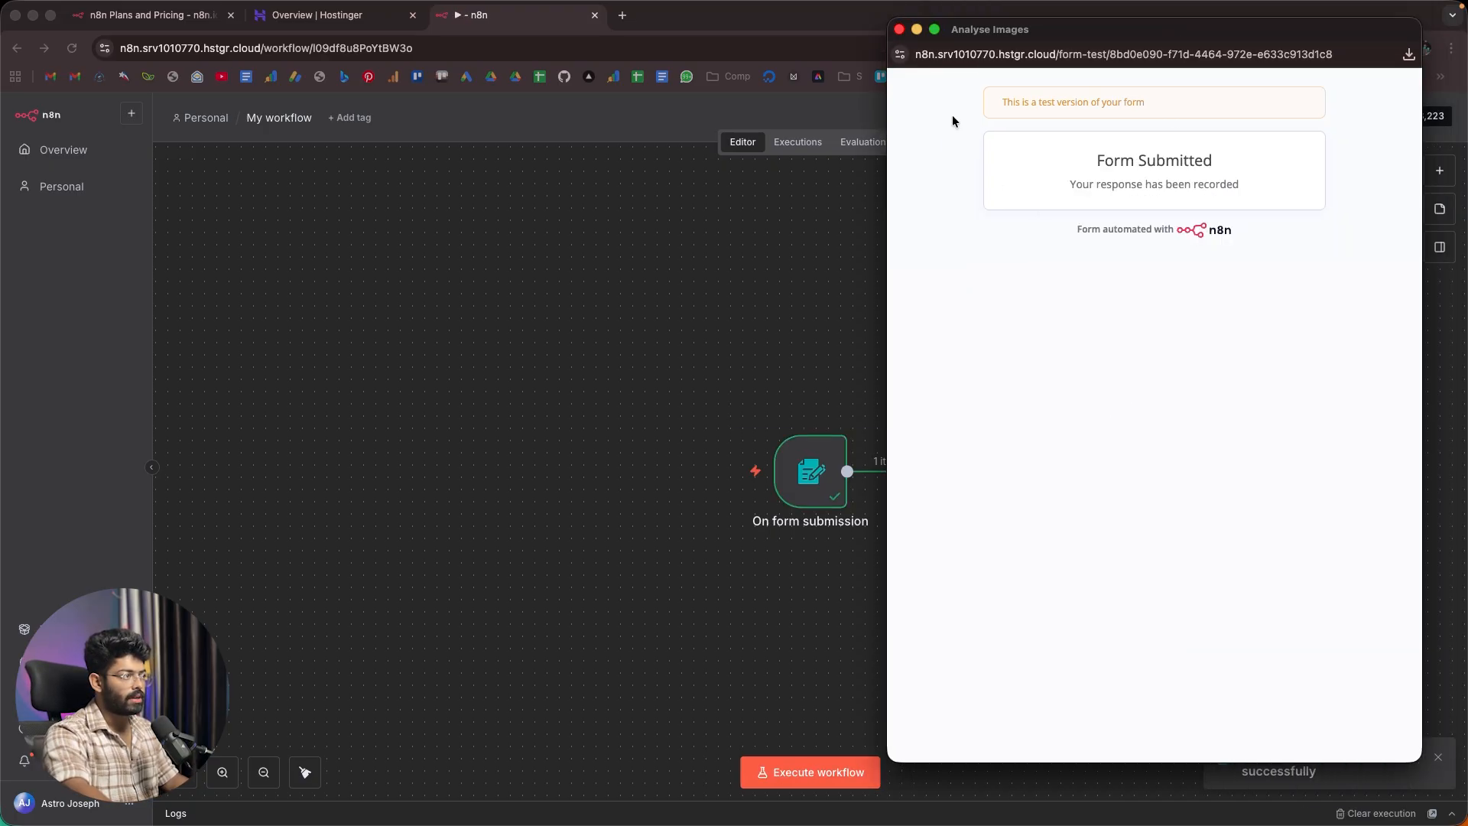
pyautogui.click(899, 29)
# Step: Pin the On form submission node's output data for test executions and return to the canvas
pyautogui.doubleClick(823, 497)
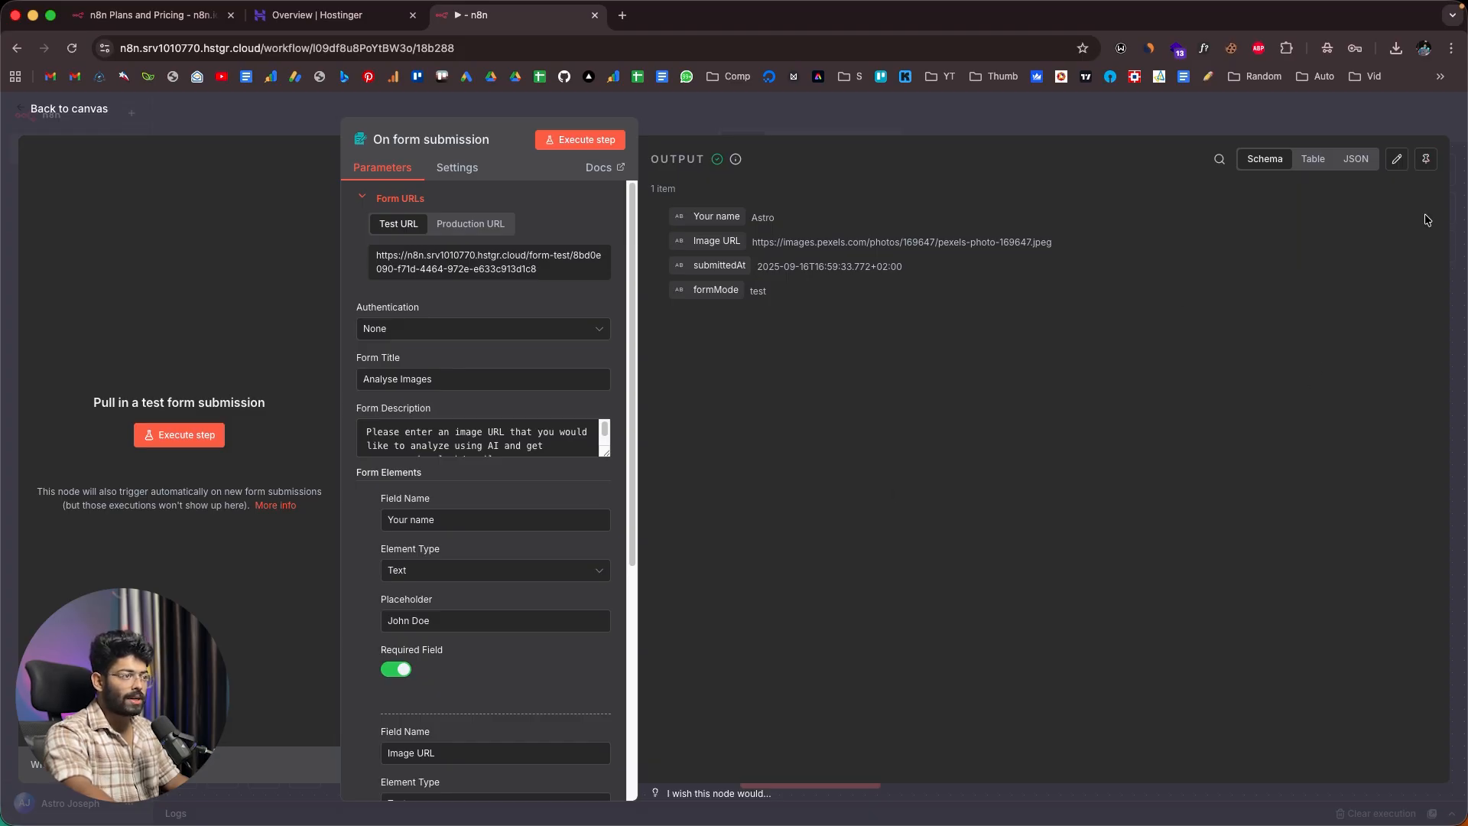
pyautogui.click(1425, 161)
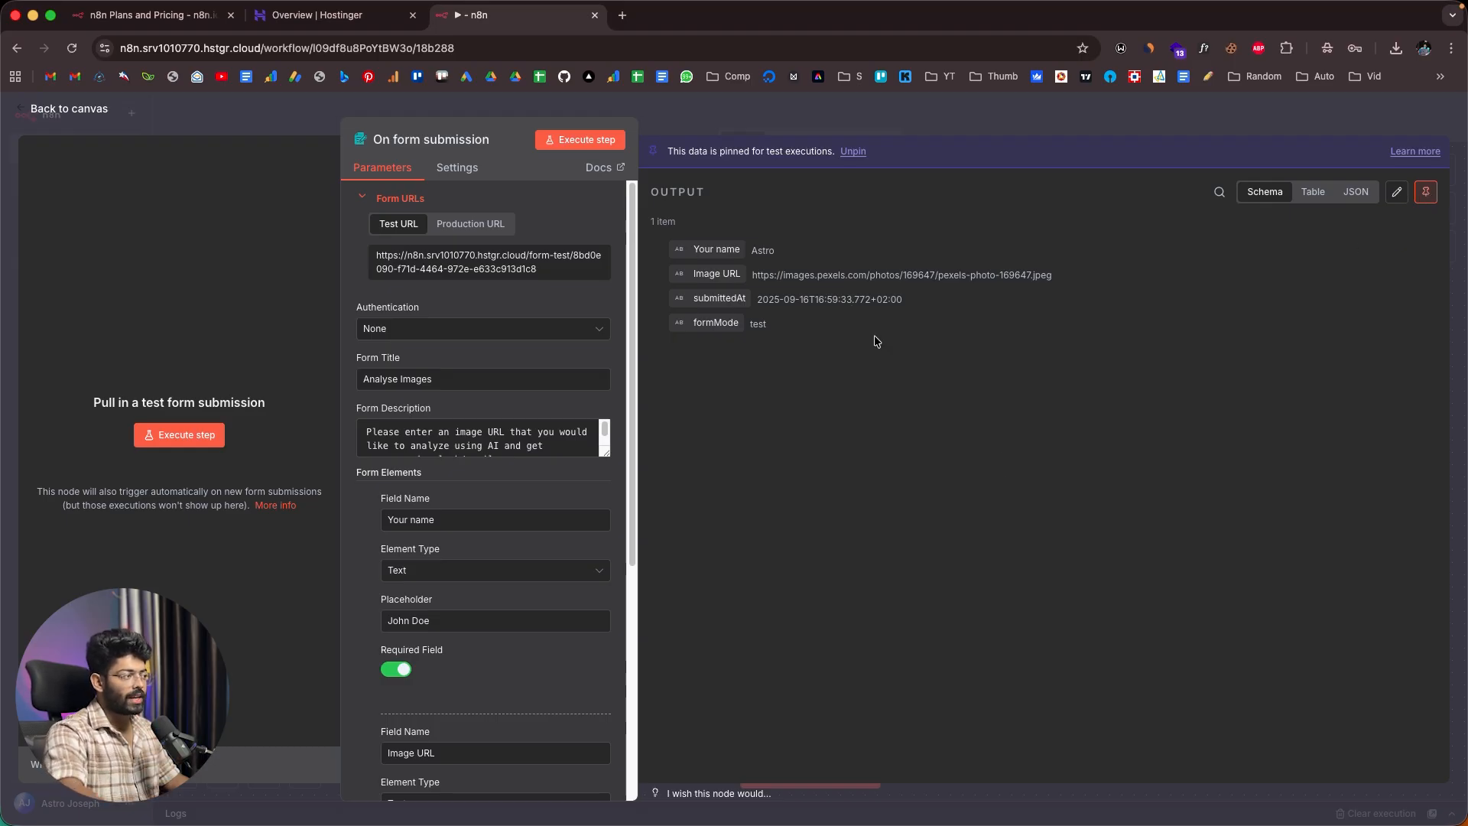
pyautogui.moveTo(752, 274); pyautogui.dragTo(1069, 279)
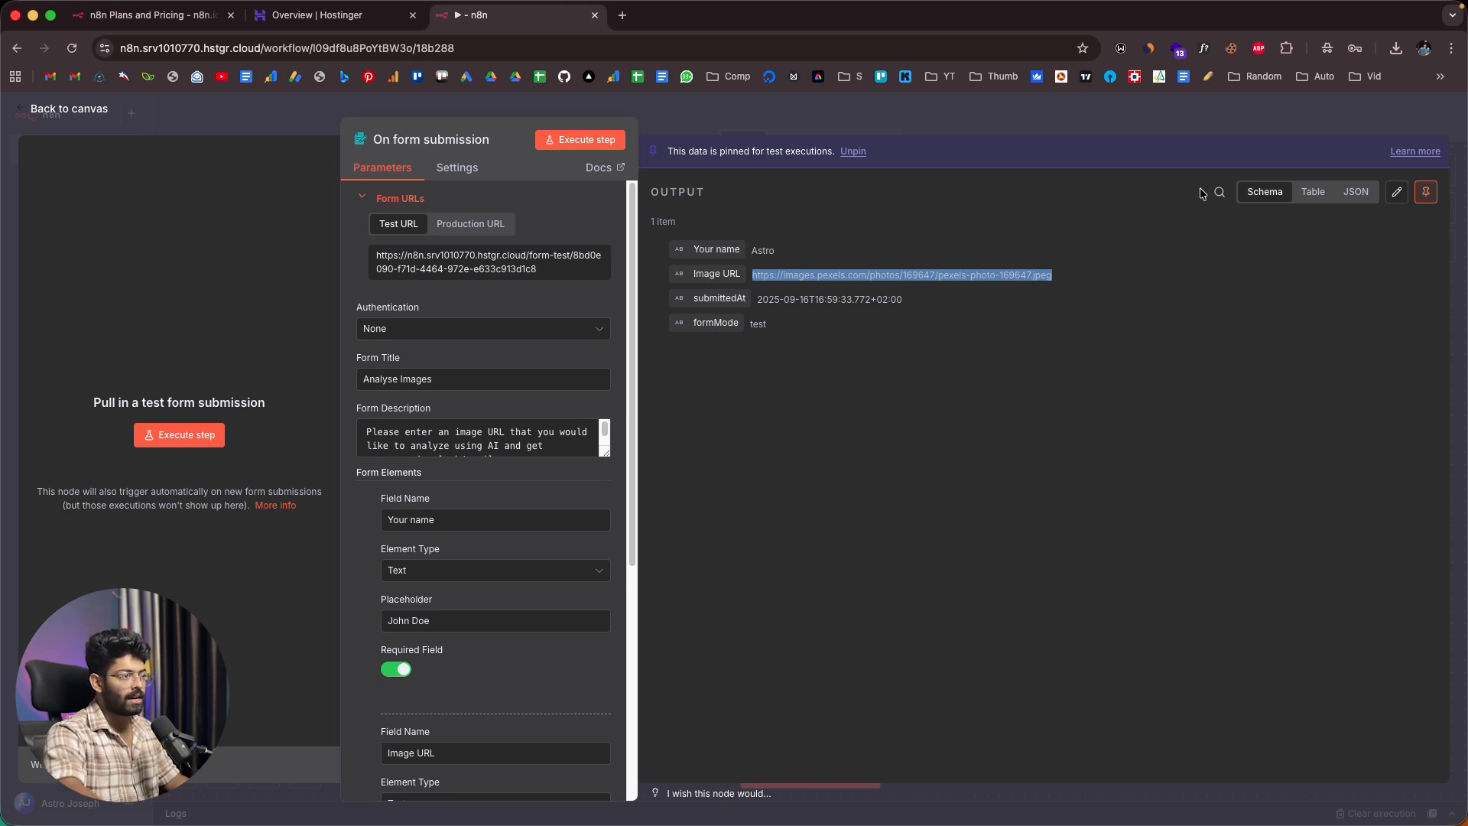
pyautogui.click(1250, 119)
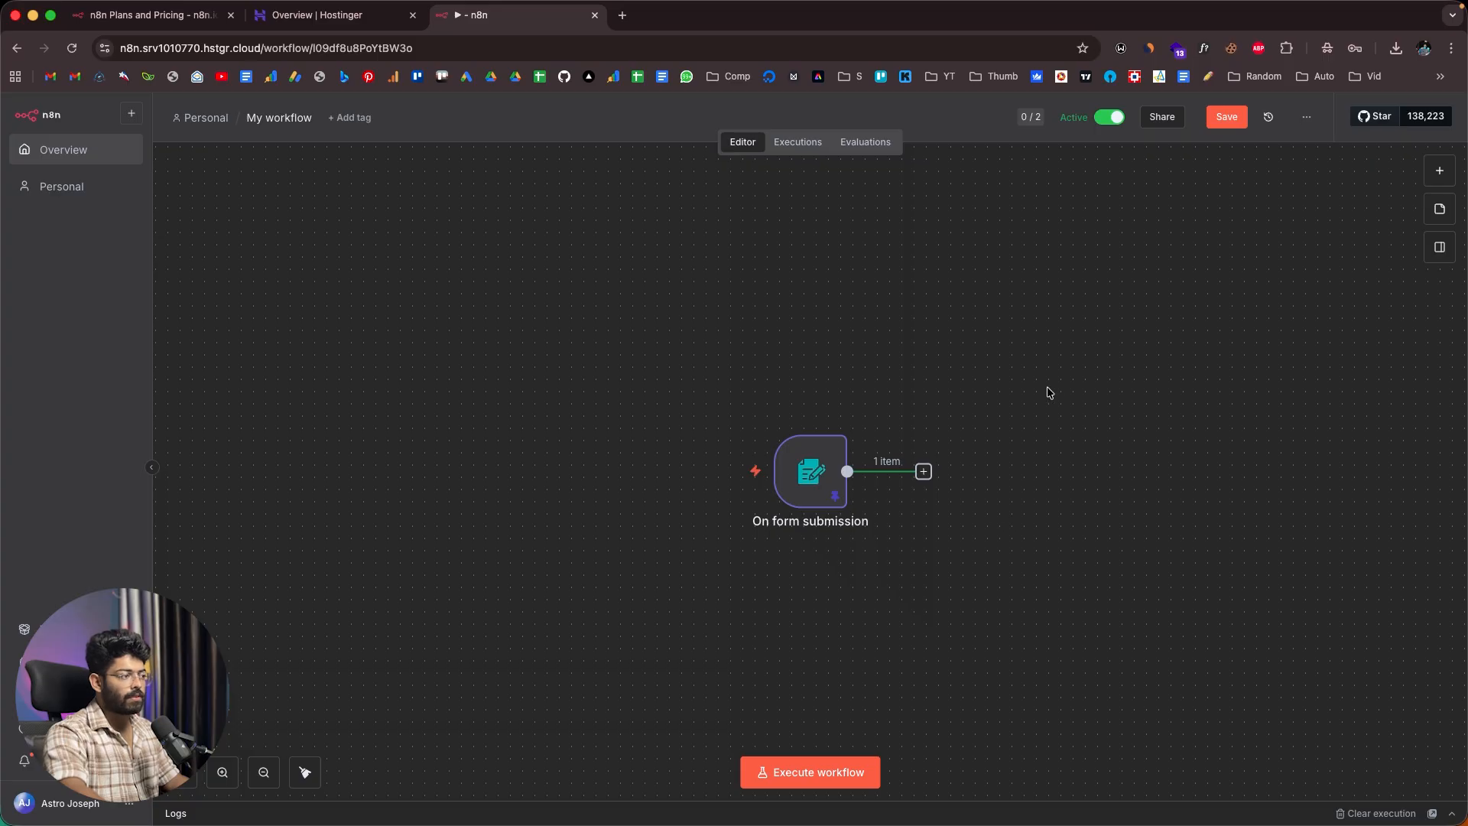
# Step: Search the nodes that can follow the form trigger for "openai", clear the search and look through the app action nodes
pyautogui.click(924, 471)
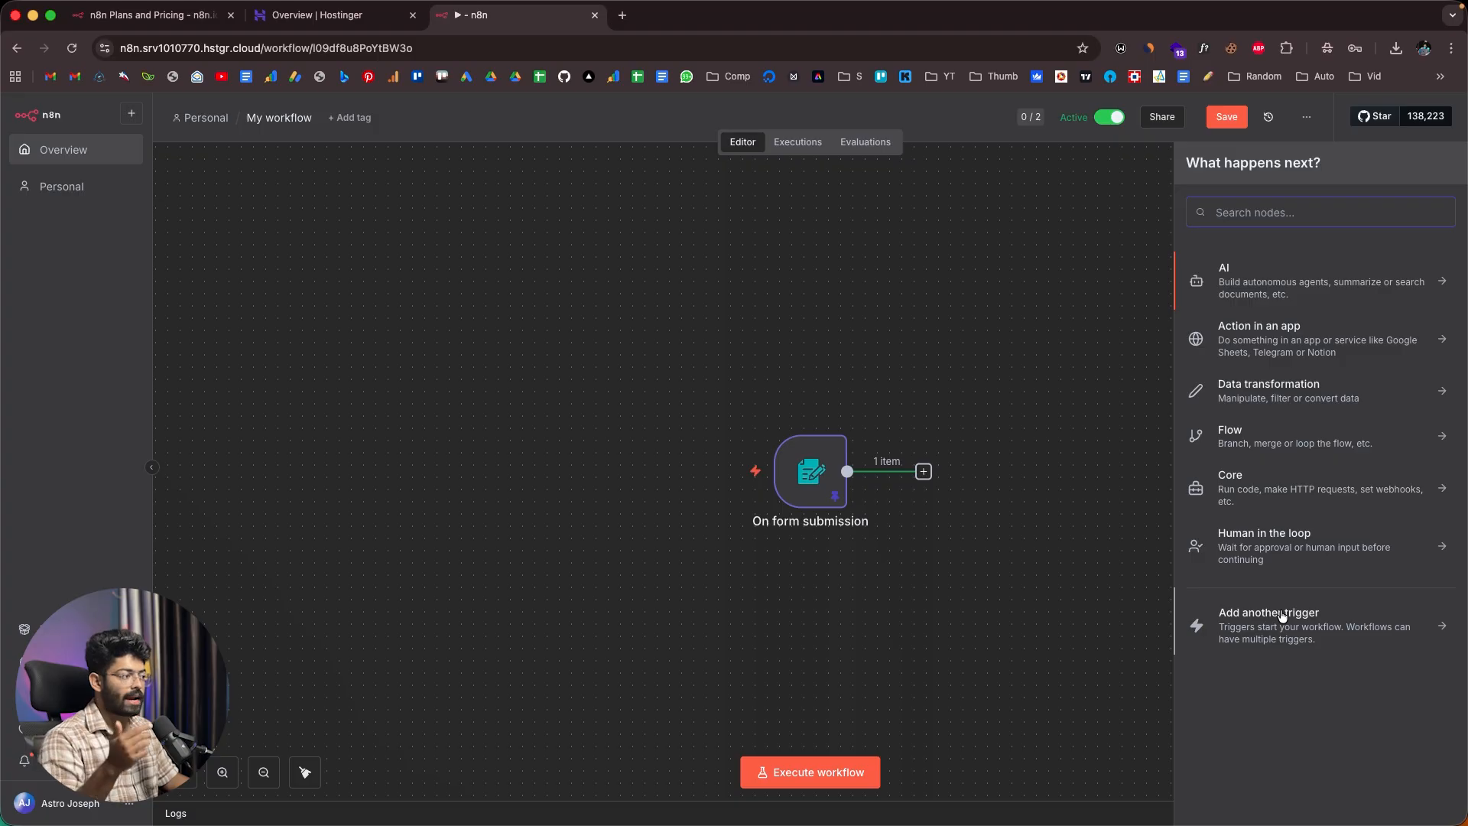
pyautogui.write('openai')
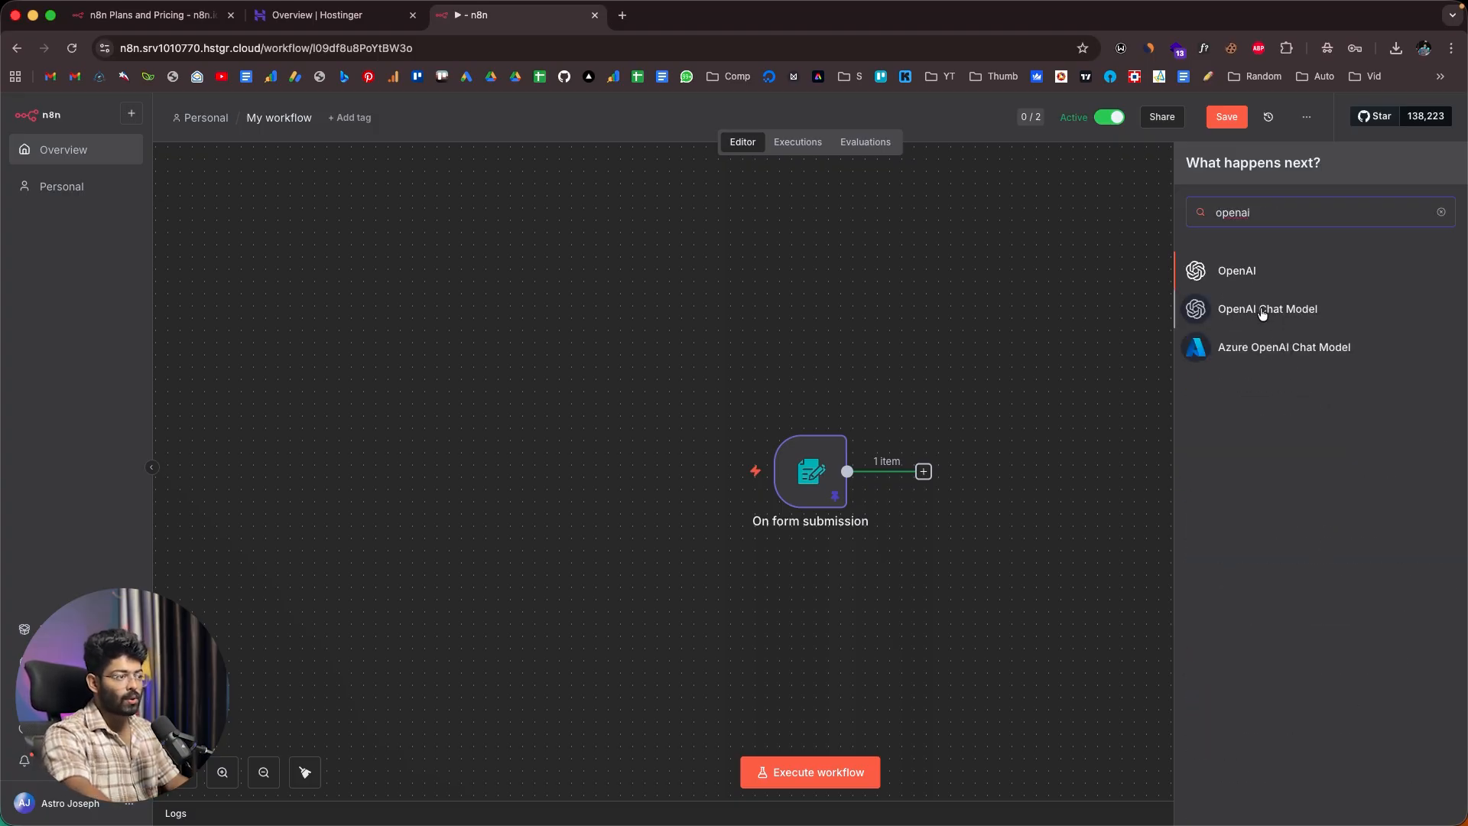
pyautogui.click(1442, 212)
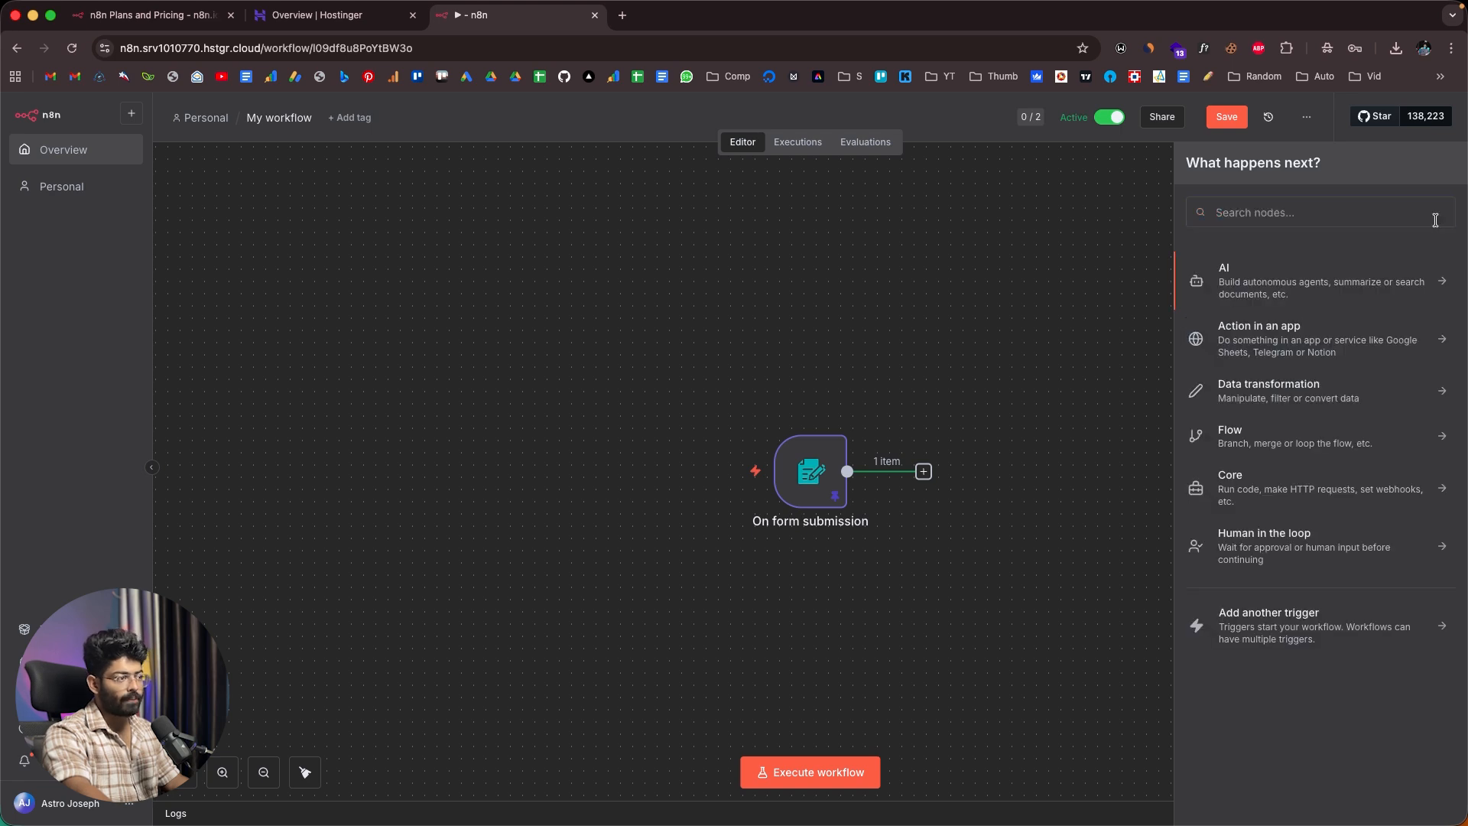
pyautogui.click(1262, 340)
pyautogui.scroll(-15, 1284, 390)
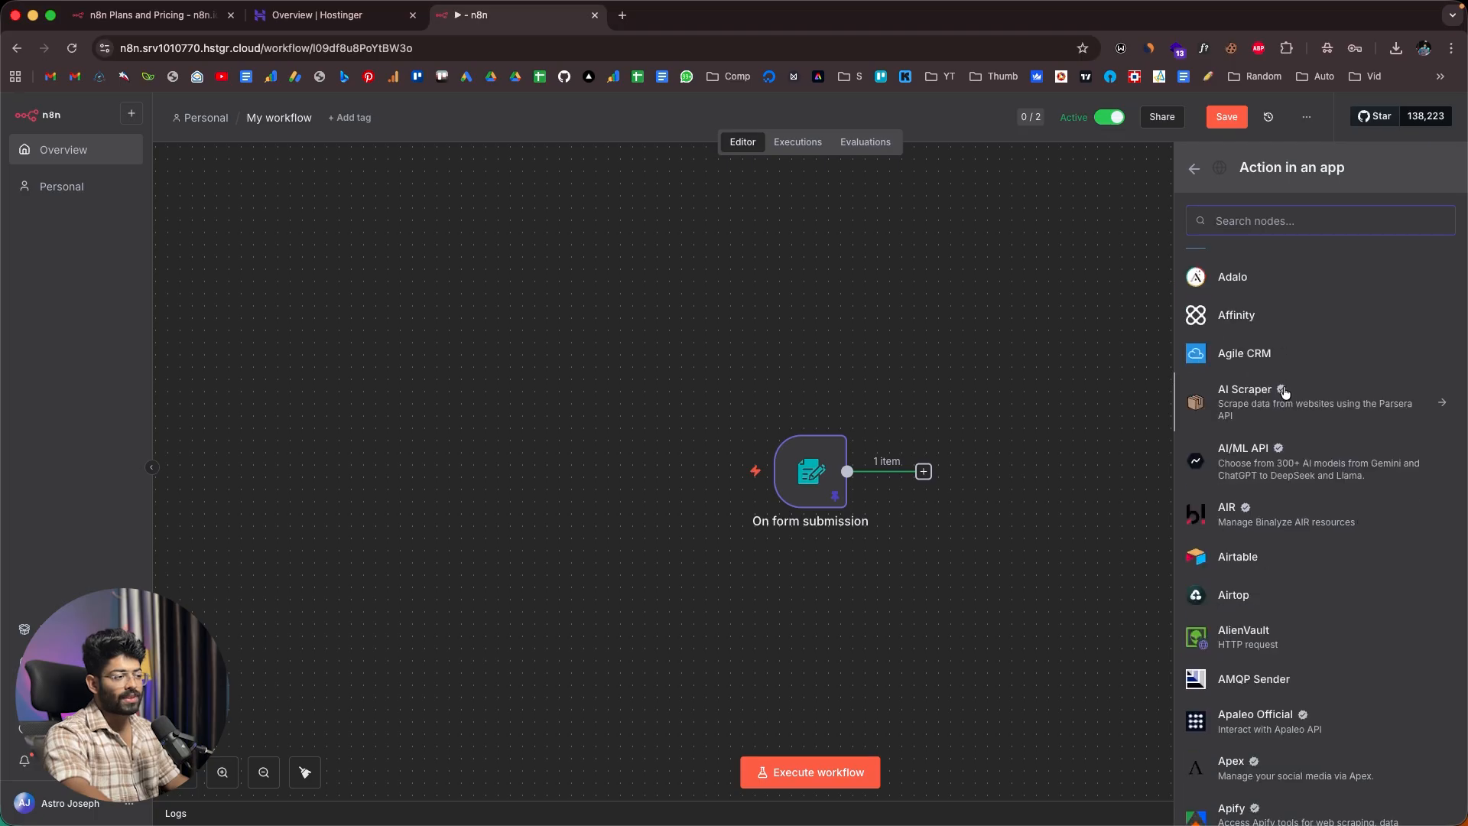
pyautogui.scroll(-20, 1284, 391)
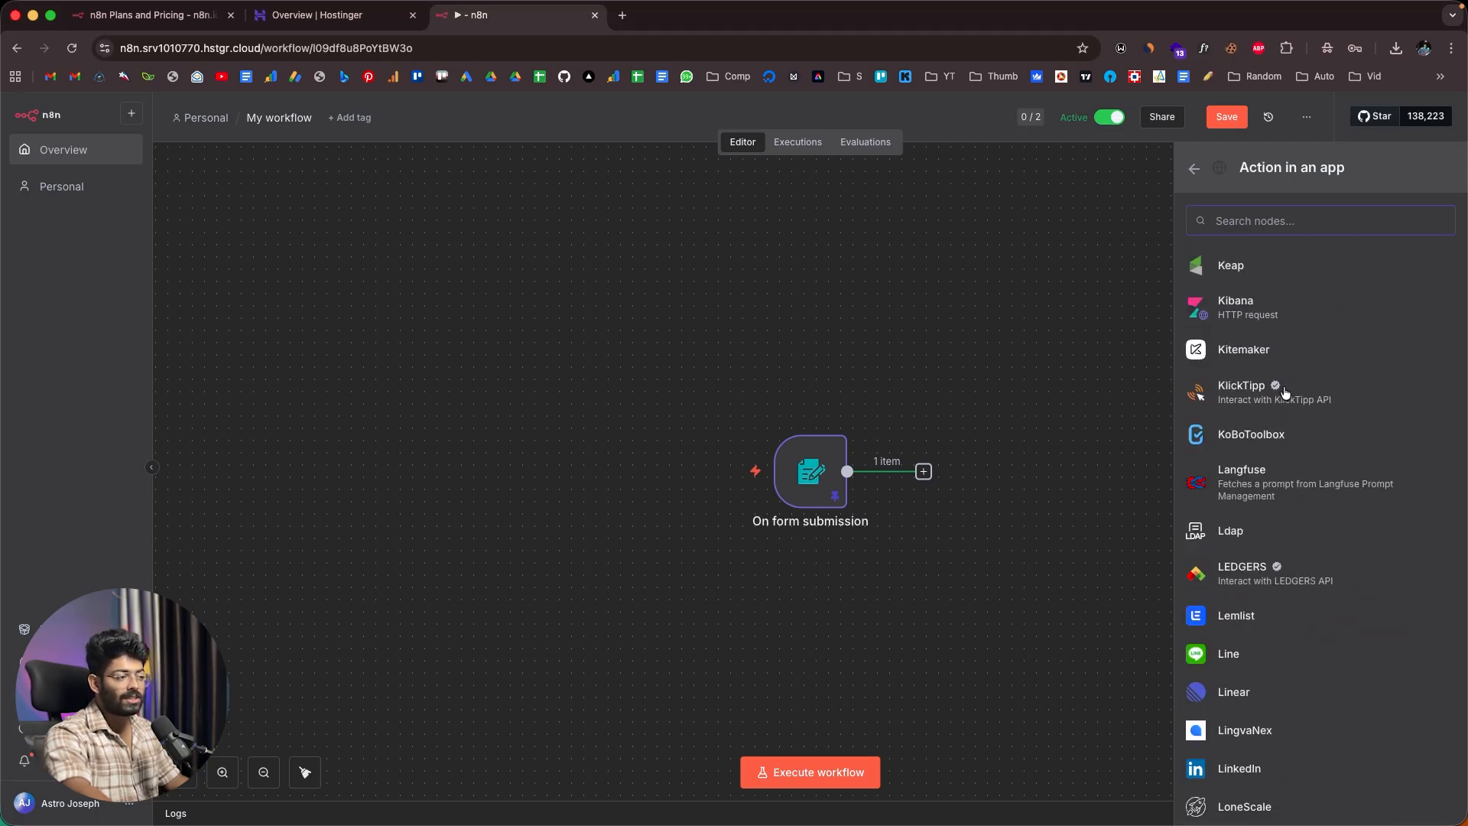
pyautogui.scroll(20, 1284, 392)
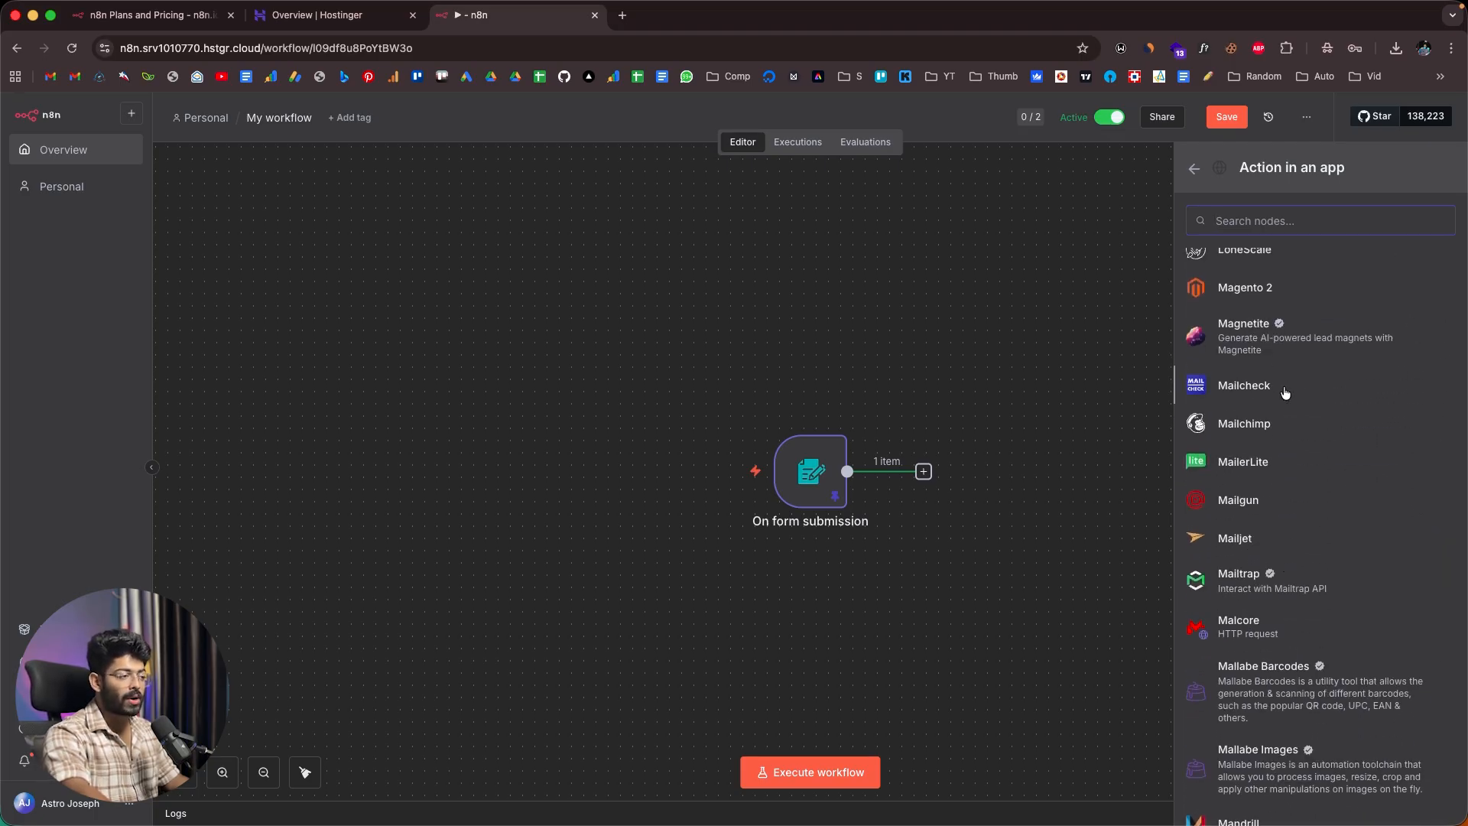
pyautogui.scroll(10, 1285, 393)
pyautogui.scroll(-7, 1285, 392)
pyautogui.scroll(-15, 1285, 392)
pyautogui.scroll(8, 1285, 392)
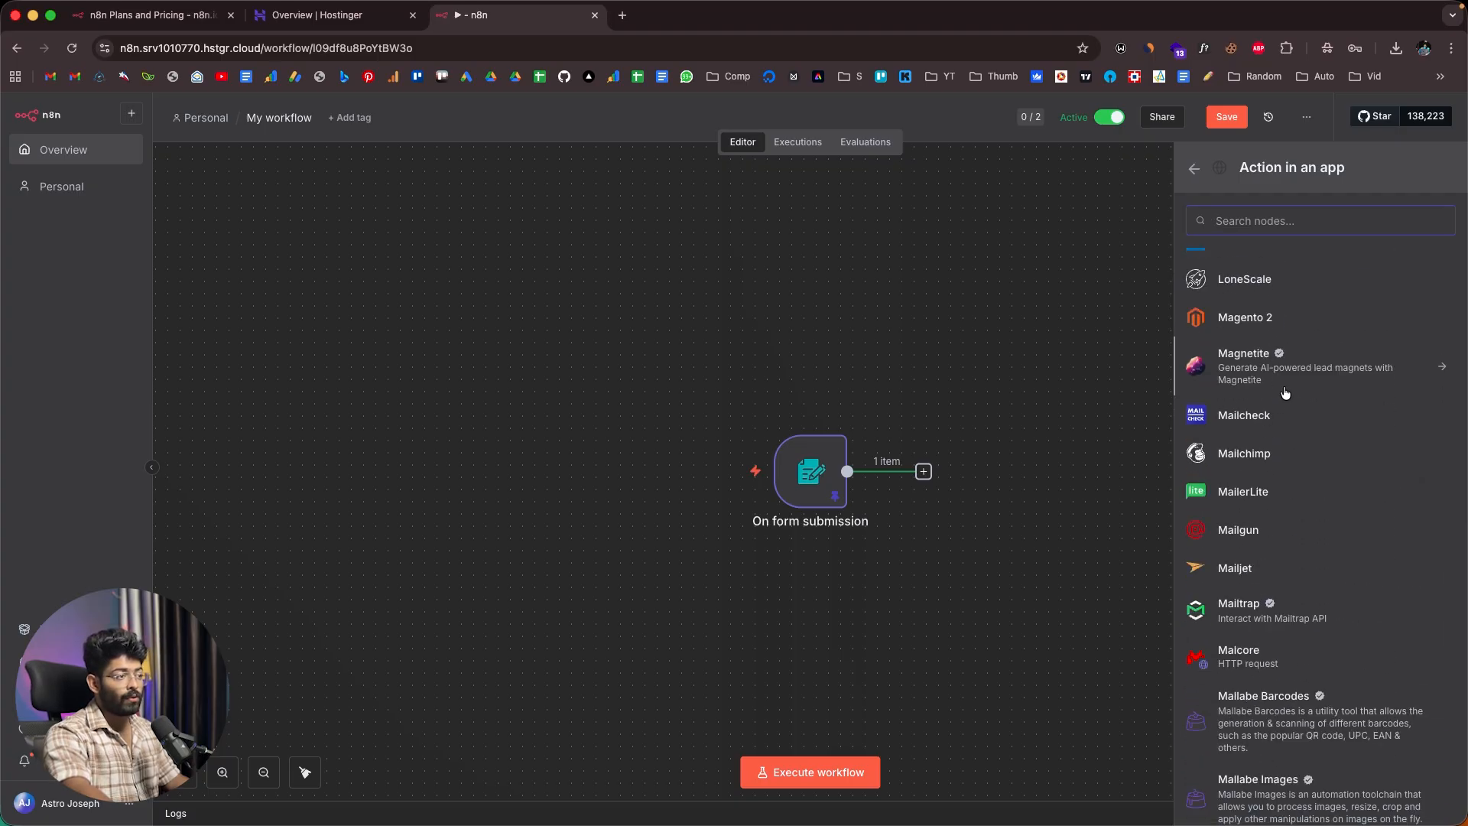
pyautogui.scroll(4, 1284, 392)
pyautogui.scroll(6, 1284, 392)
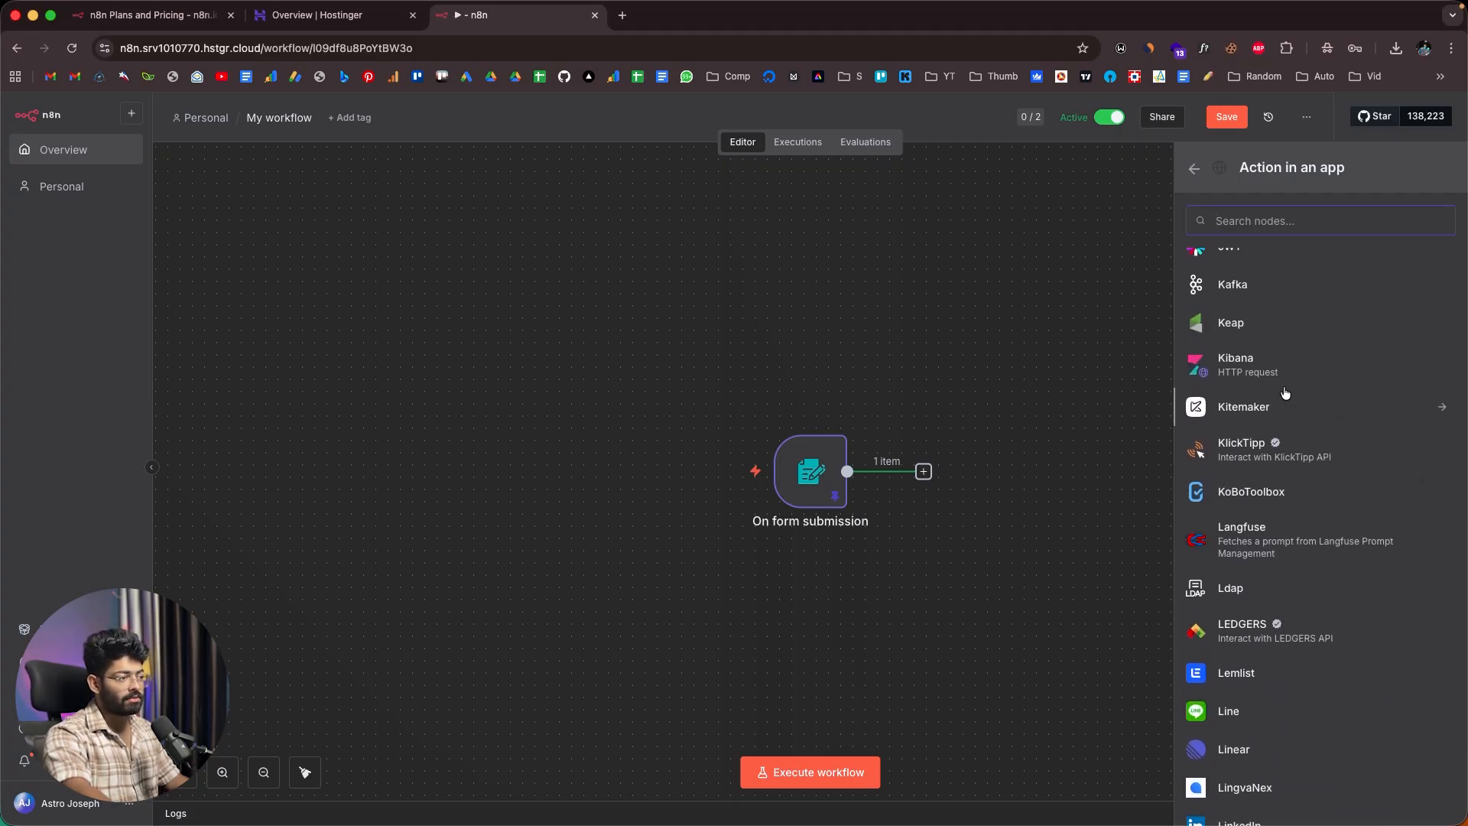
pyautogui.scroll(5, 1285, 392)
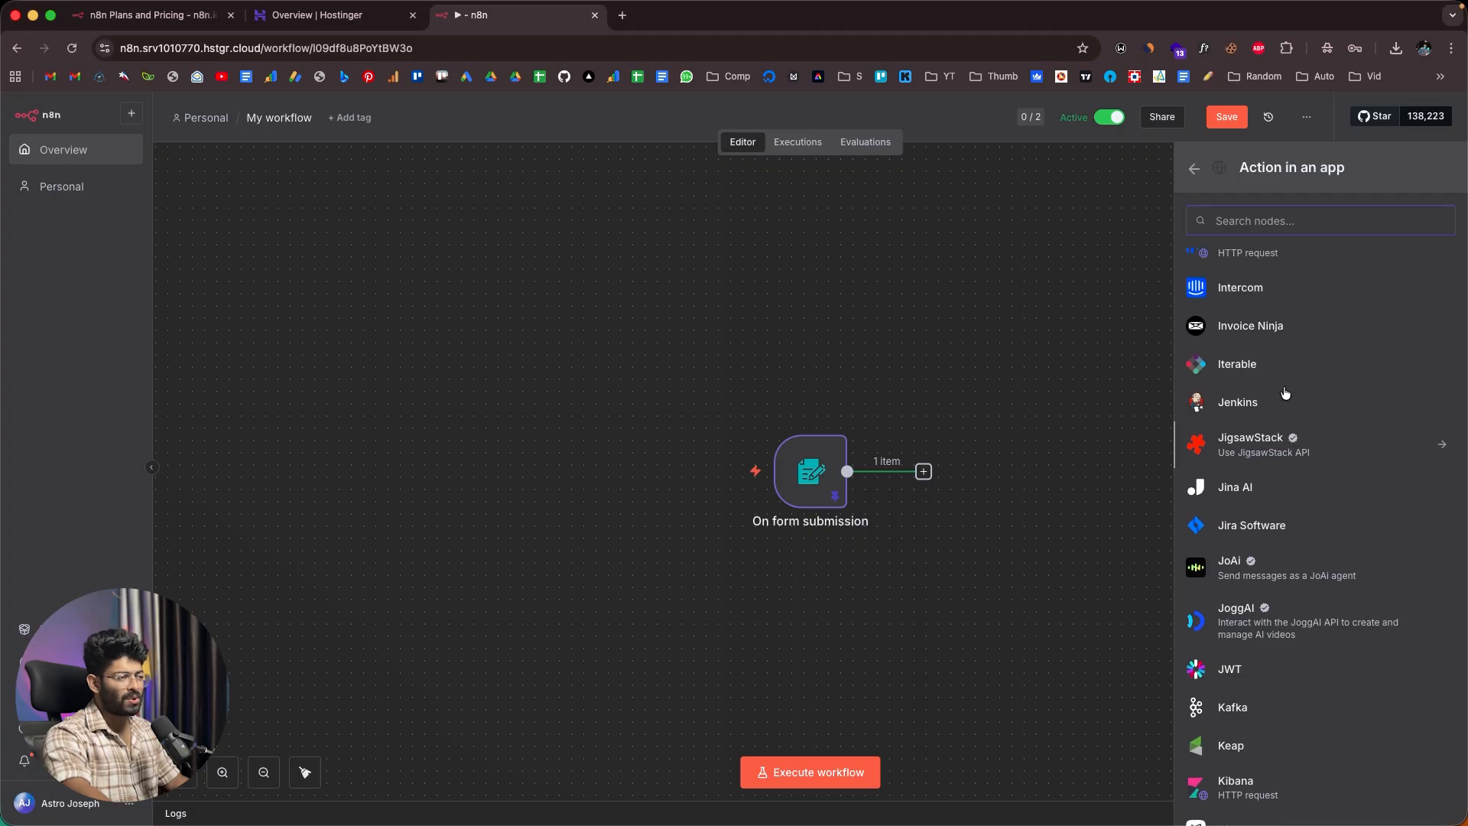
pyautogui.scroll(6, 1285, 392)
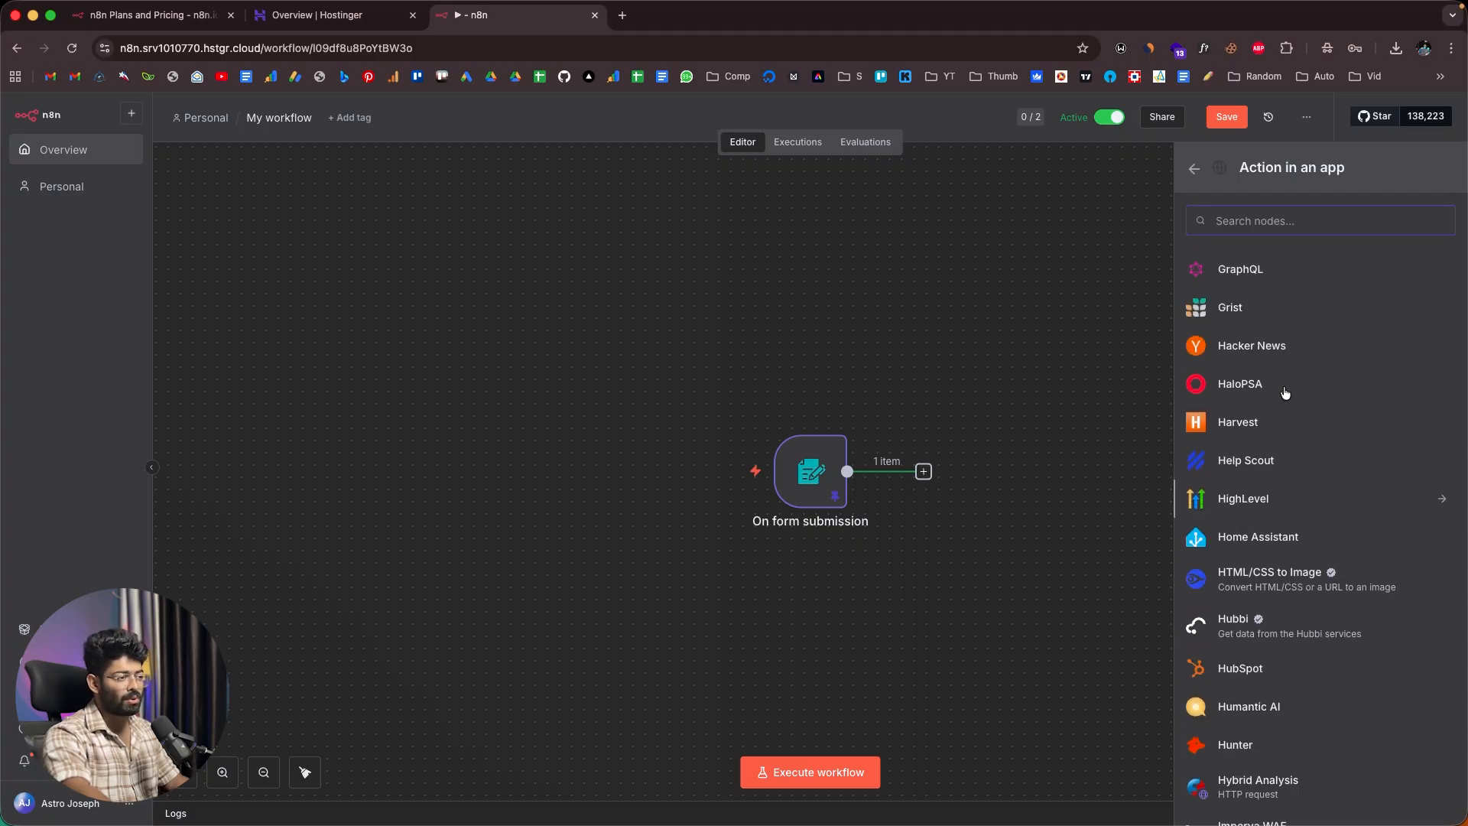
pyautogui.scroll(5, 1285, 392)
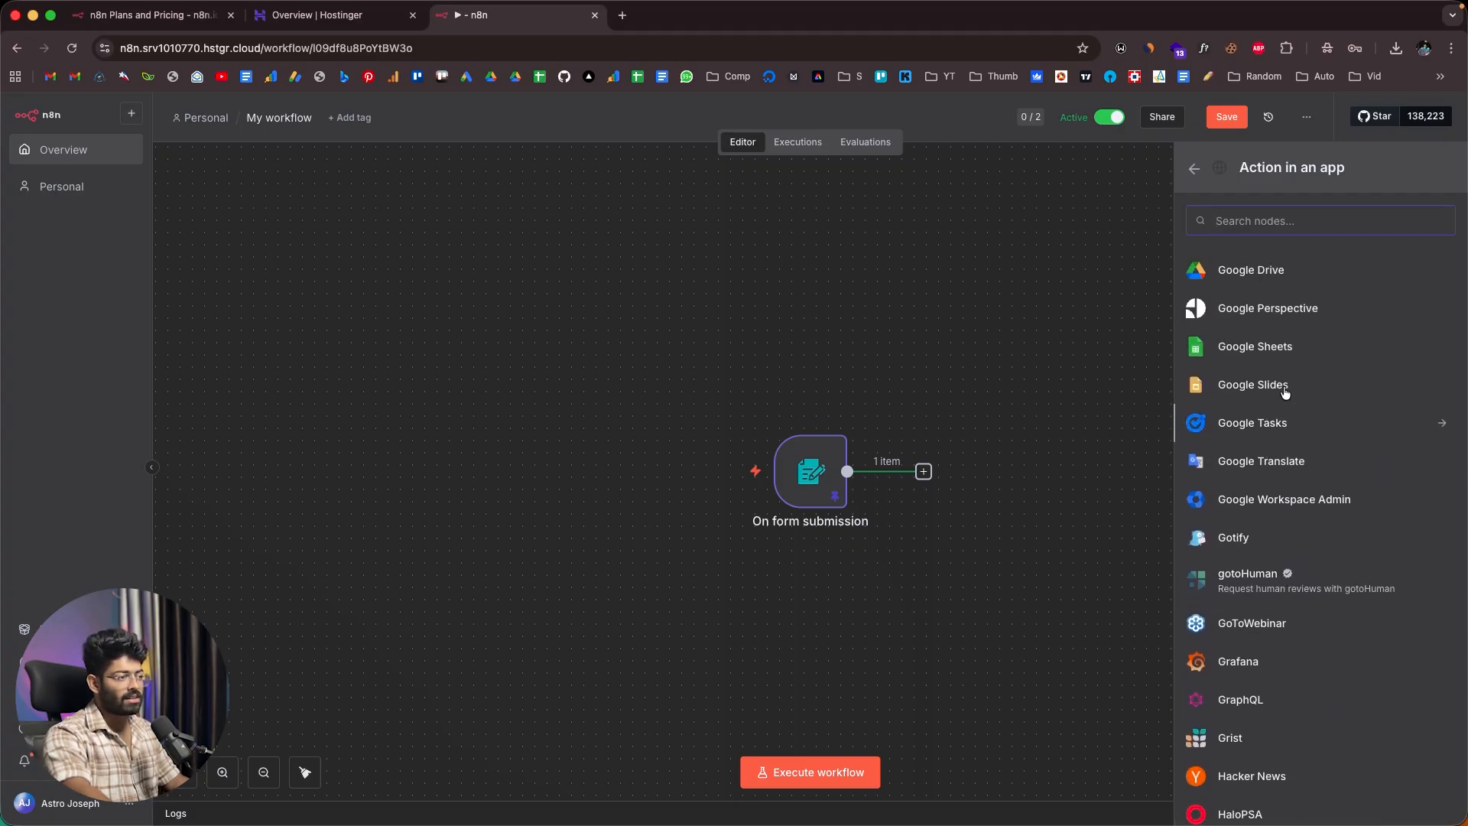
pyautogui.scroll(10, 1286, 392)
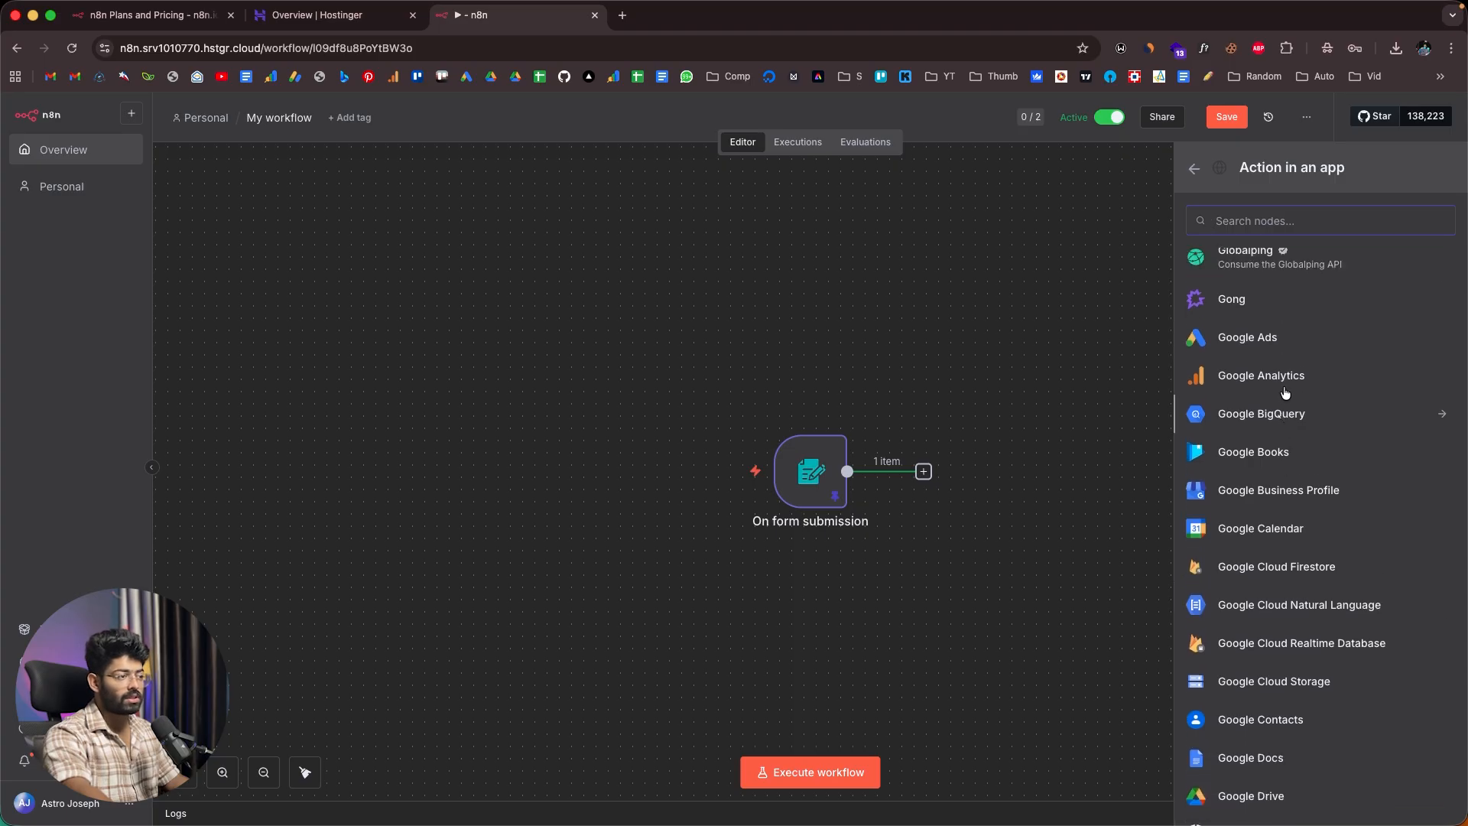
pyautogui.scroll(15, 1286, 392)
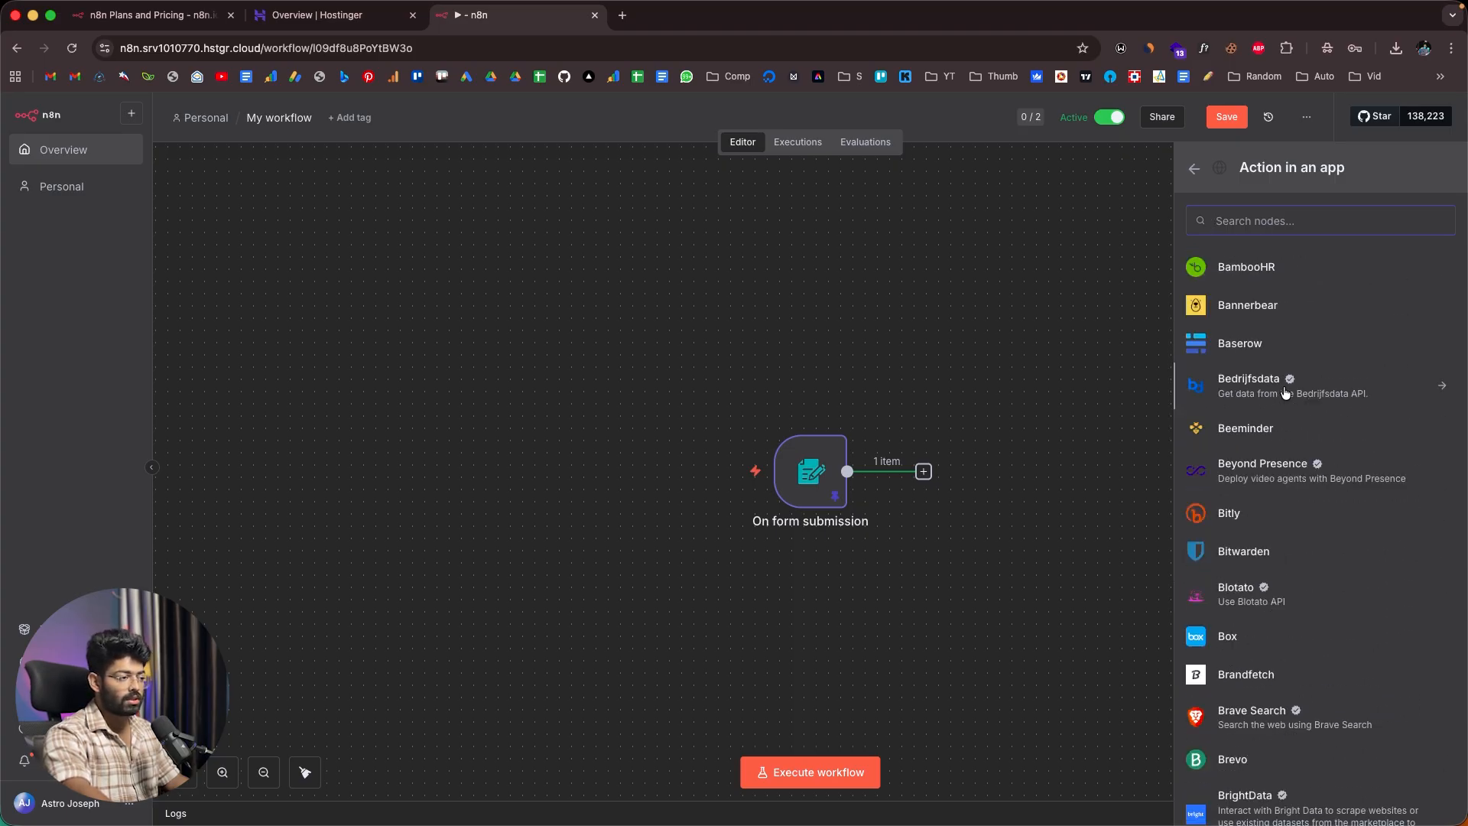
pyautogui.scroll(5, 1285, 393)
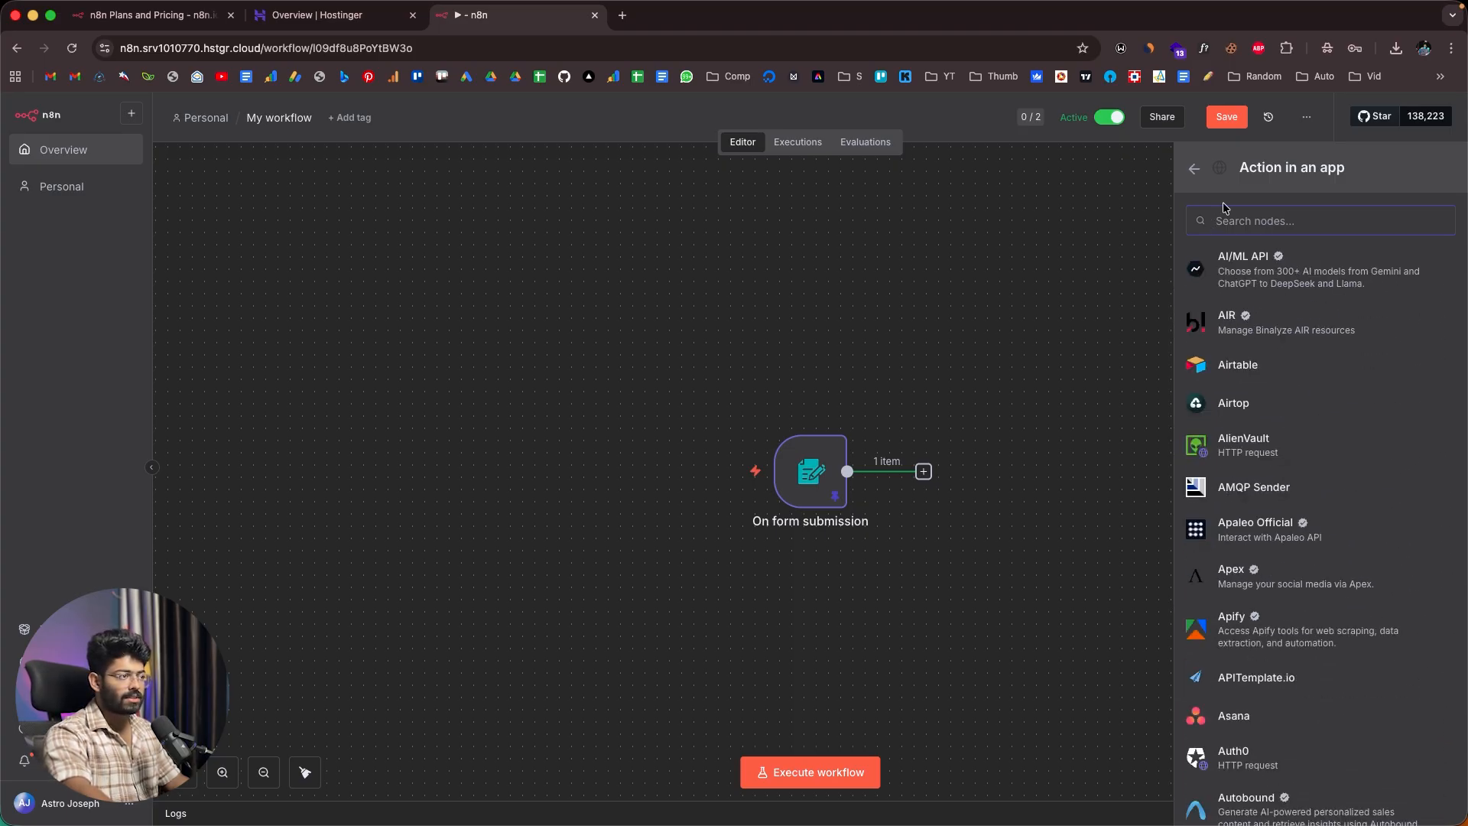
pyautogui.click(1194, 169)
# Step: Add OpenAI's Analyze image action after the form trigger and open the node's settings
pyautogui.write('opena')
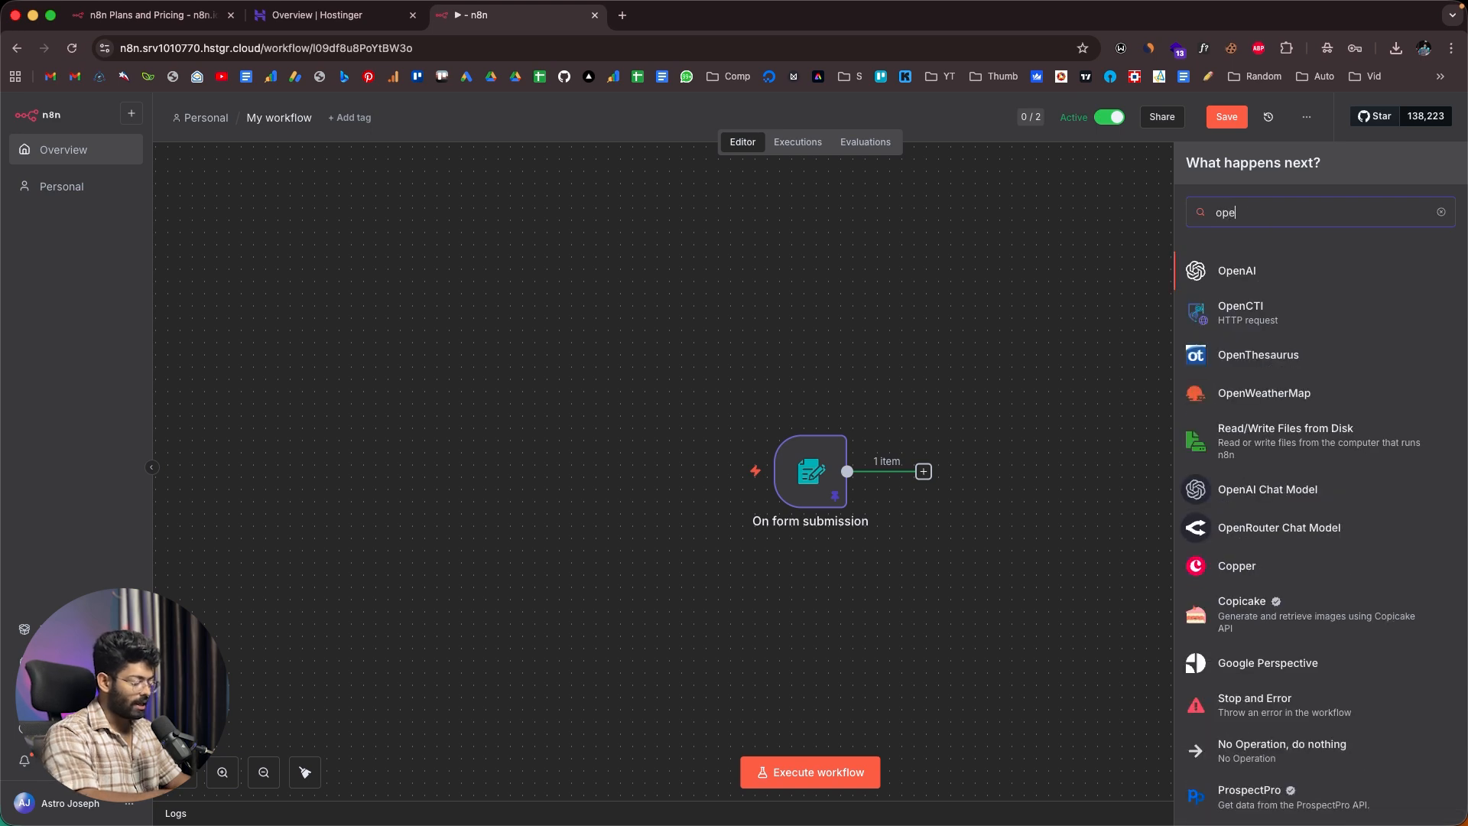
pyautogui.click(1233, 277)
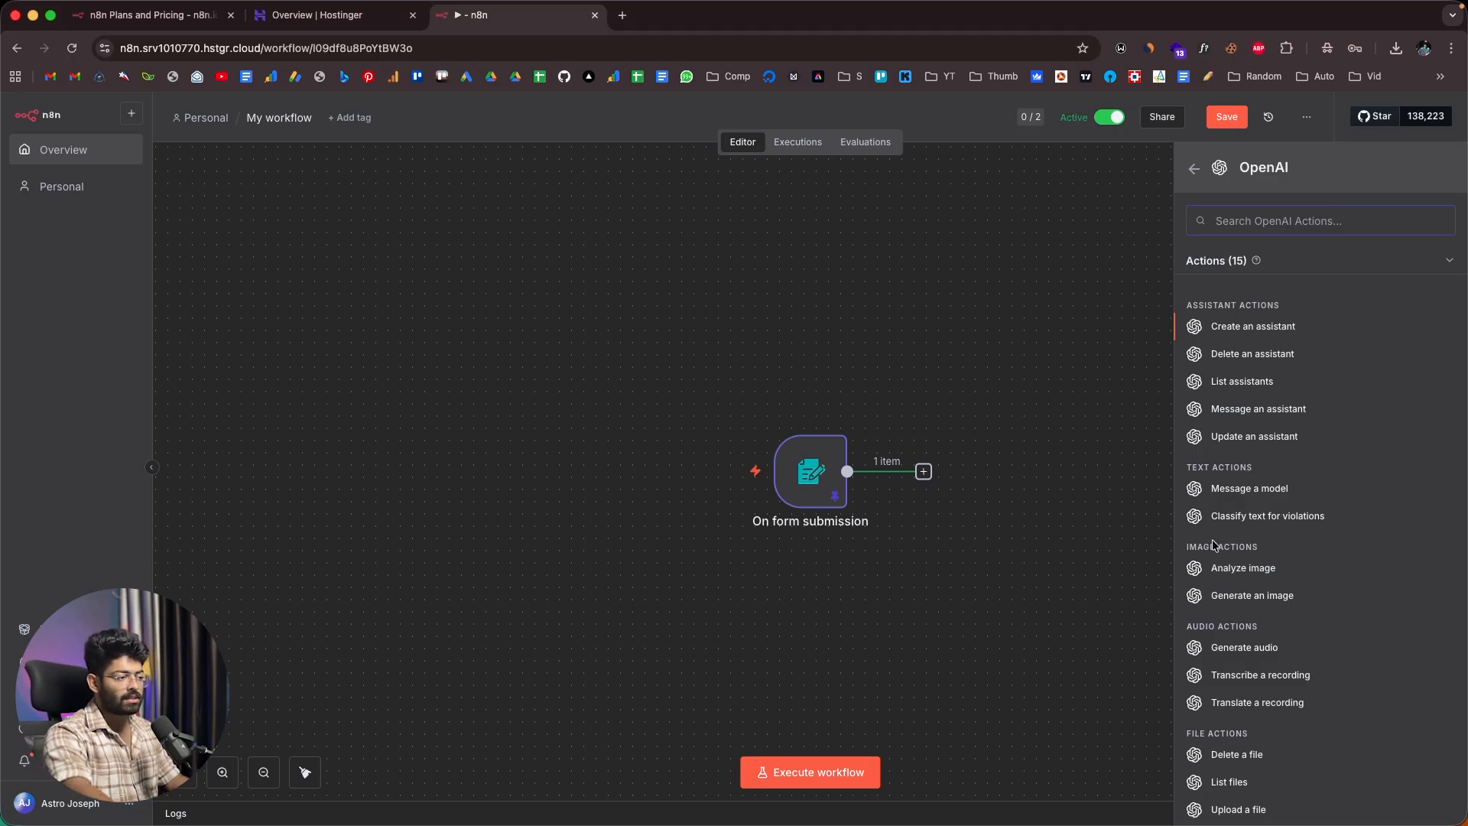
pyautogui.click(1246, 569)
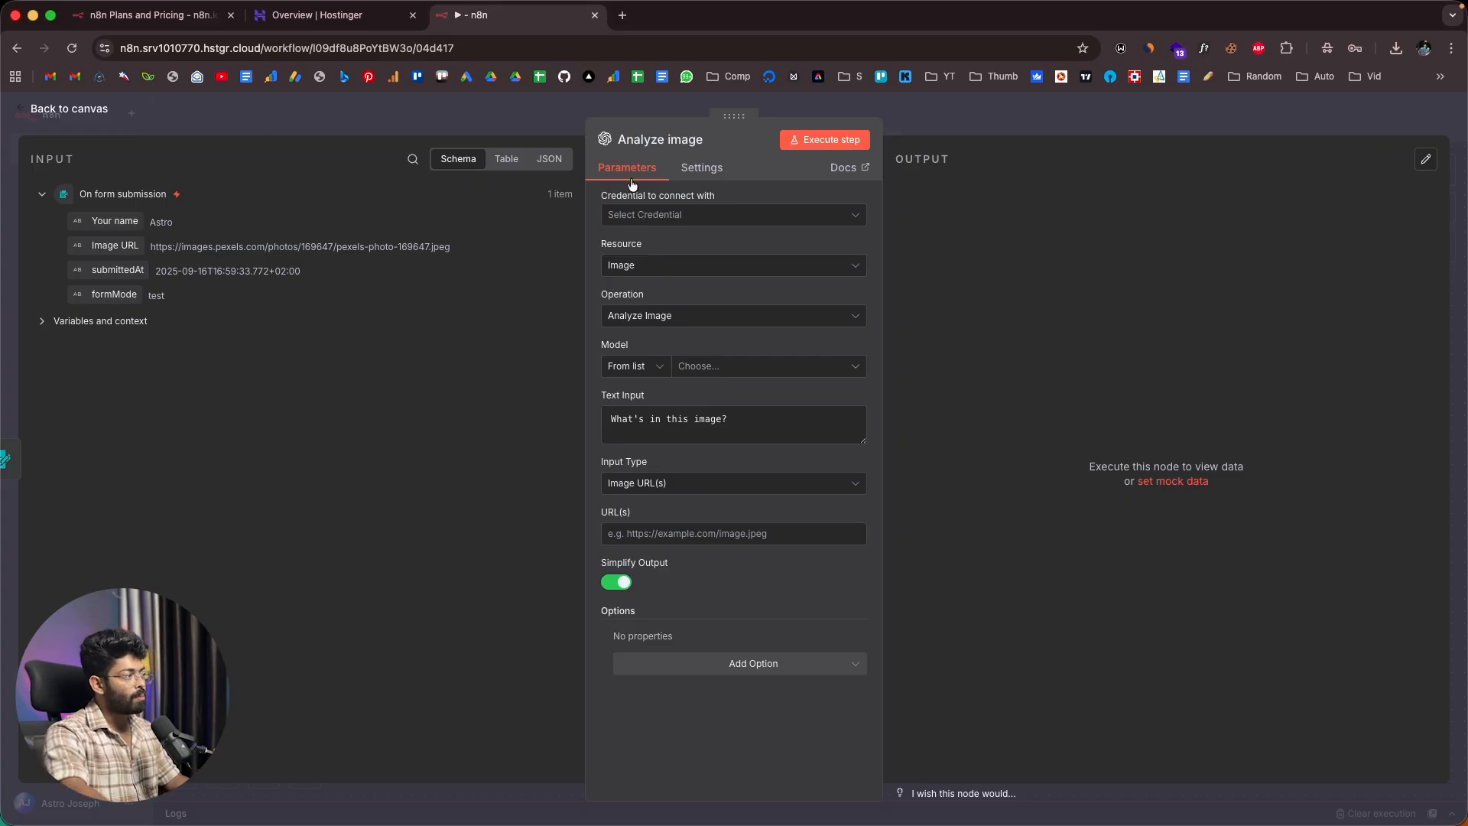
pyautogui.click(1128, 126)
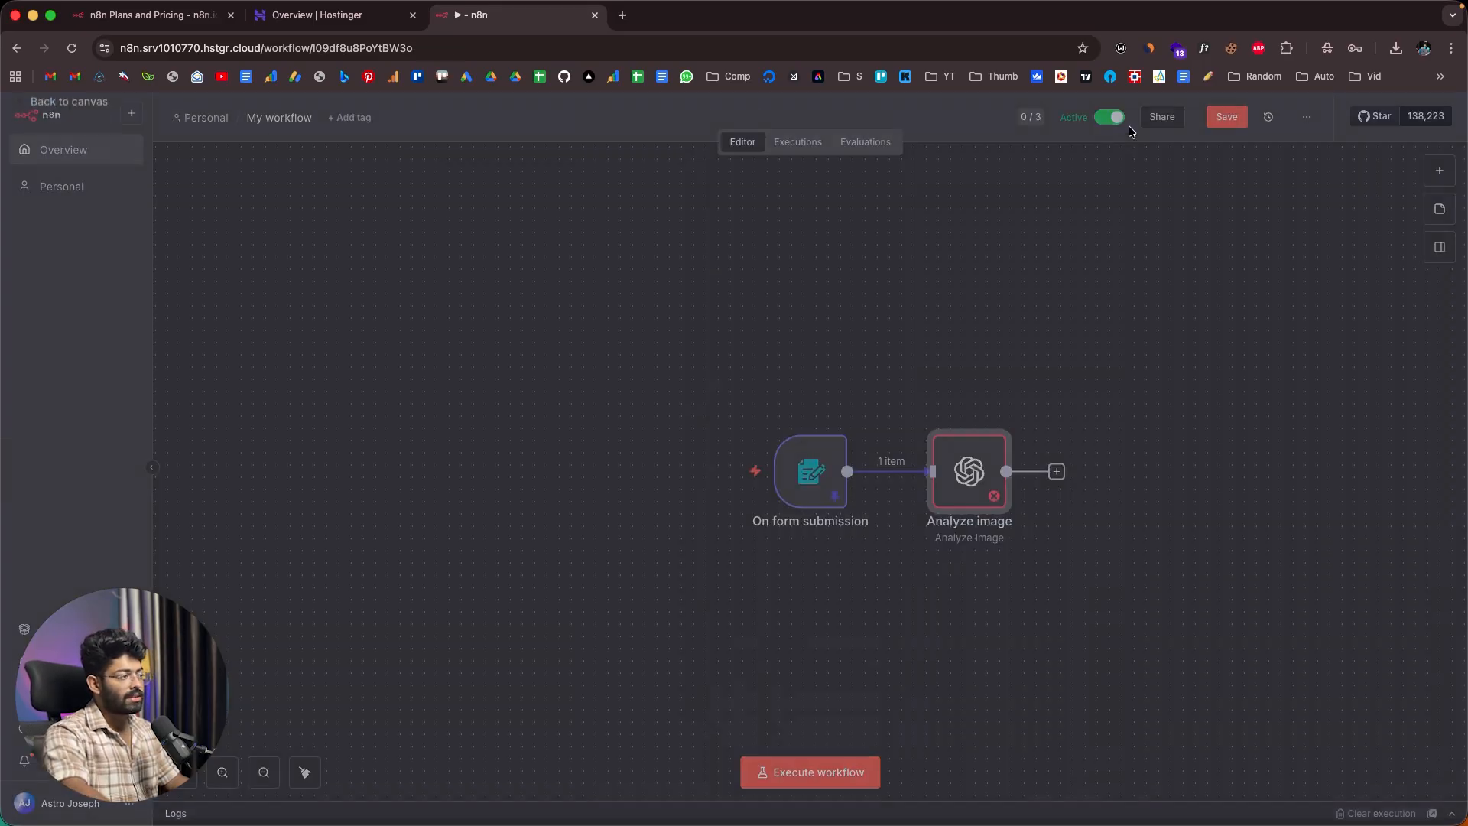
pyautogui.doubleClick(965, 471)
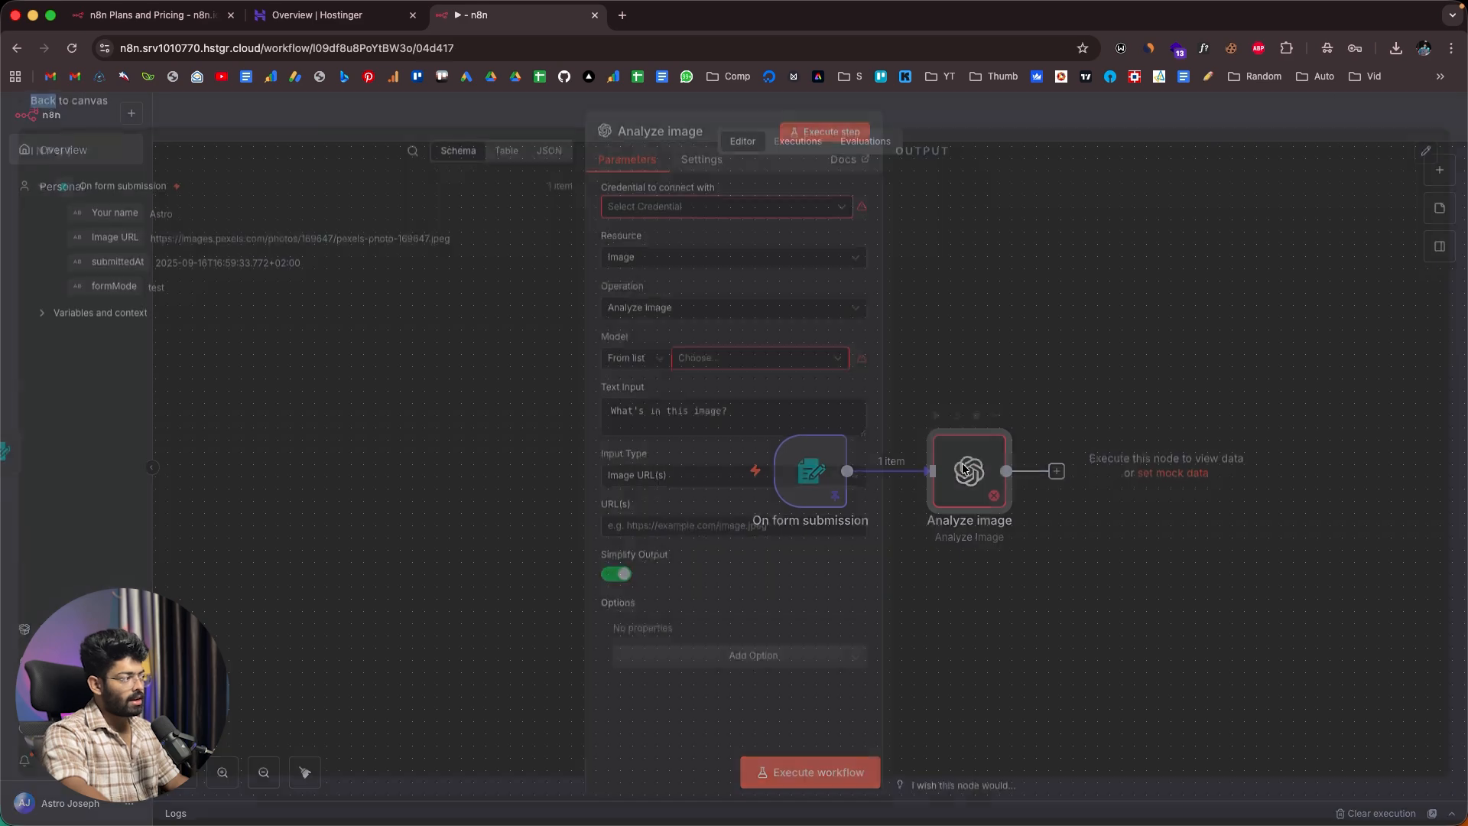
# Step: Look back at the On form submission node's settings and return to the Analyze image node's settings
pyautogui.moveTo(36, 158); pyautogui.dragTo(83, 160)
pyautogui.click(82, 161)
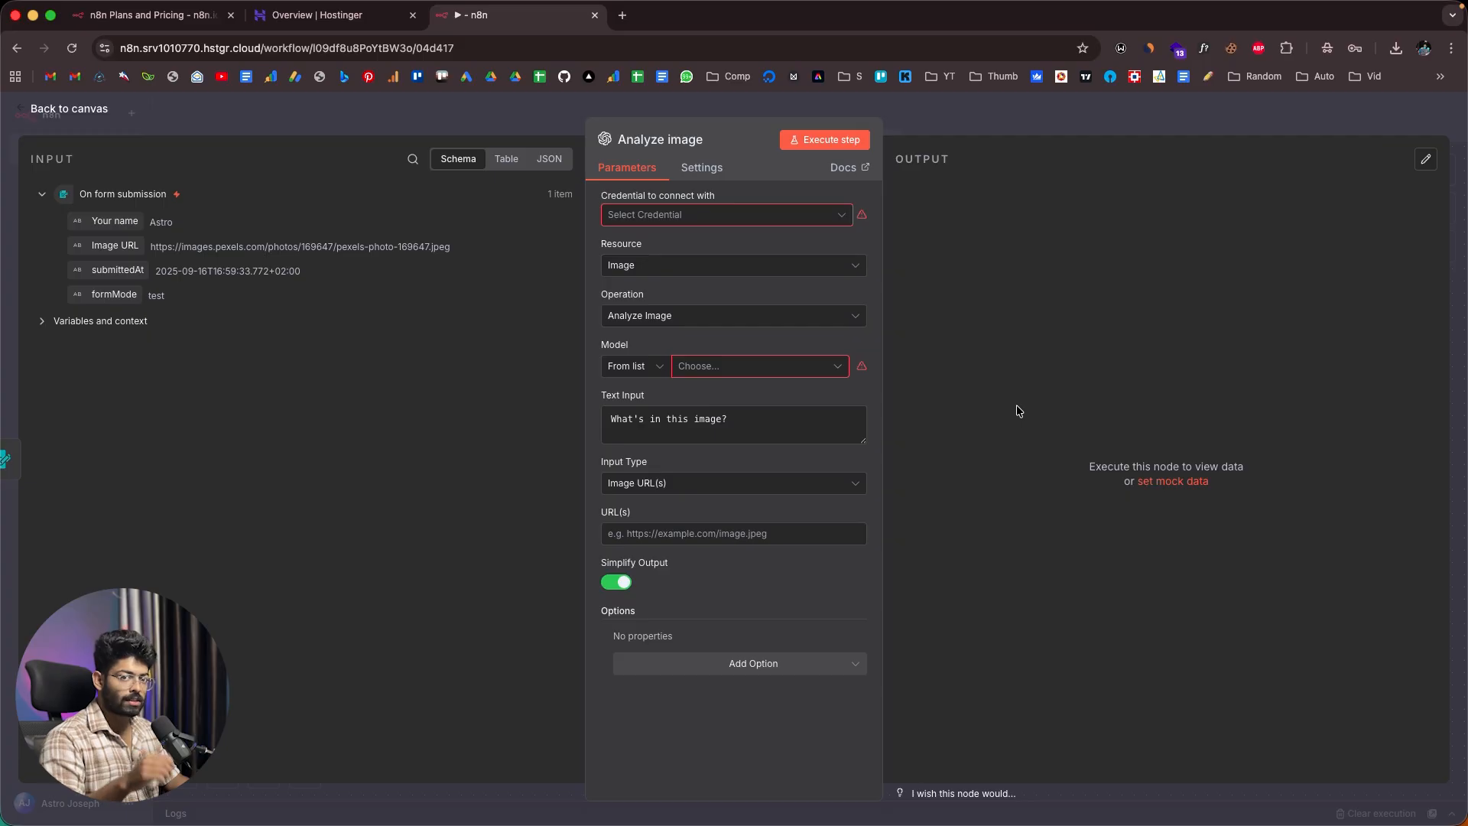
pyautogui.press('Escape')
pyautogui.doubleClick(809, 475)
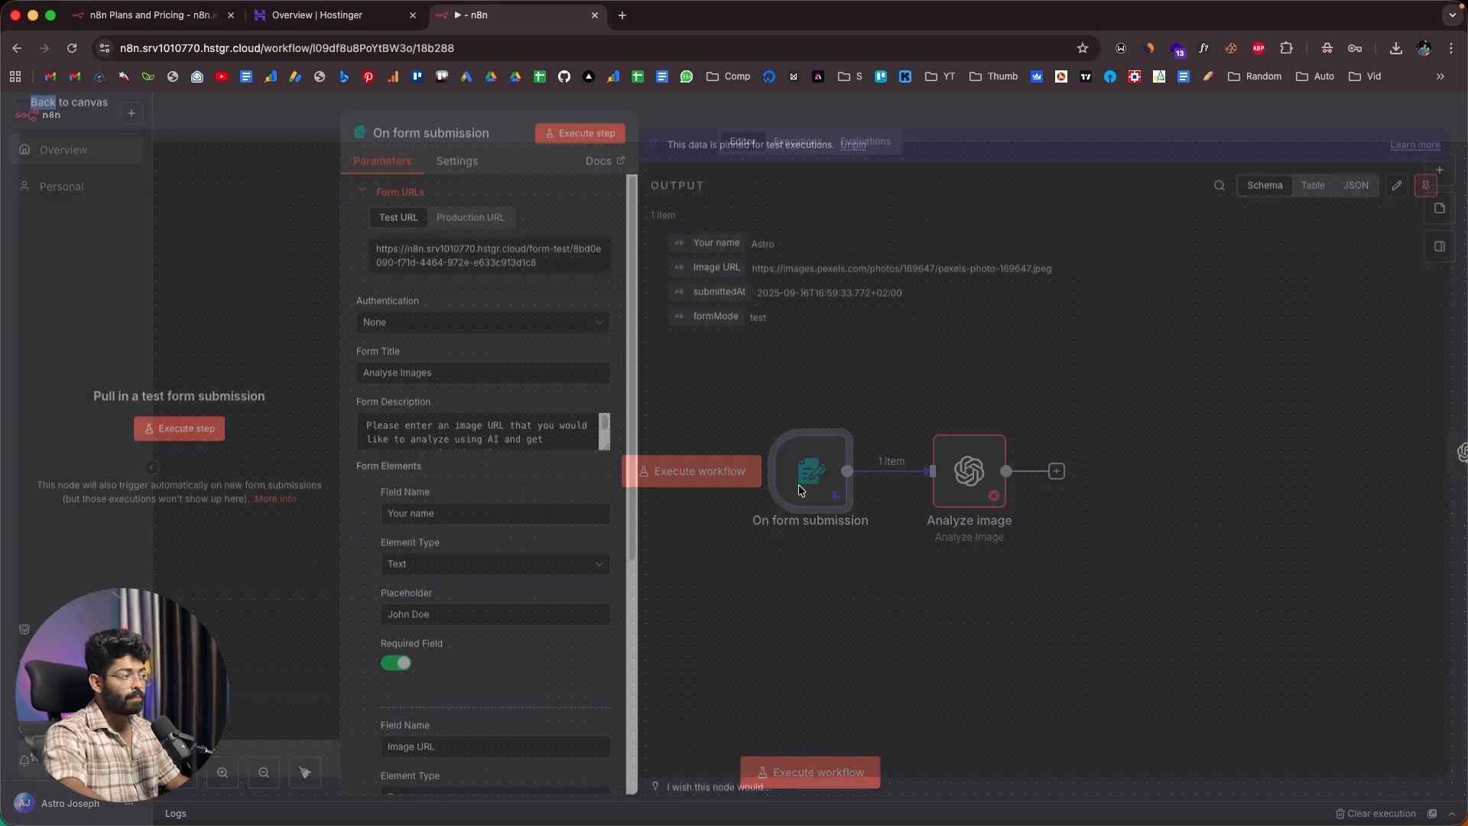
pyautogui.press('Escape')
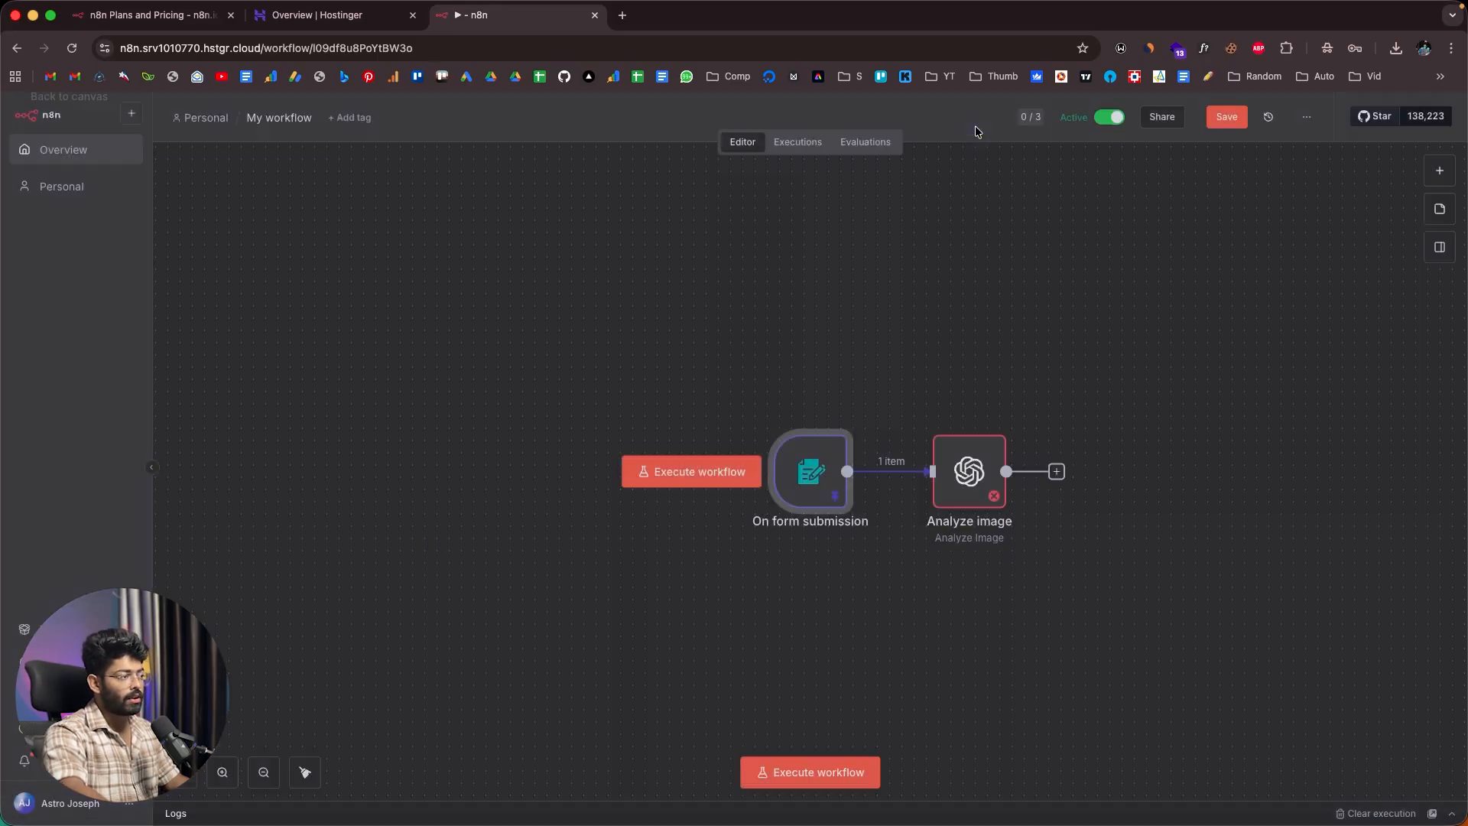
pyautogui.doubleClick(968, 474)
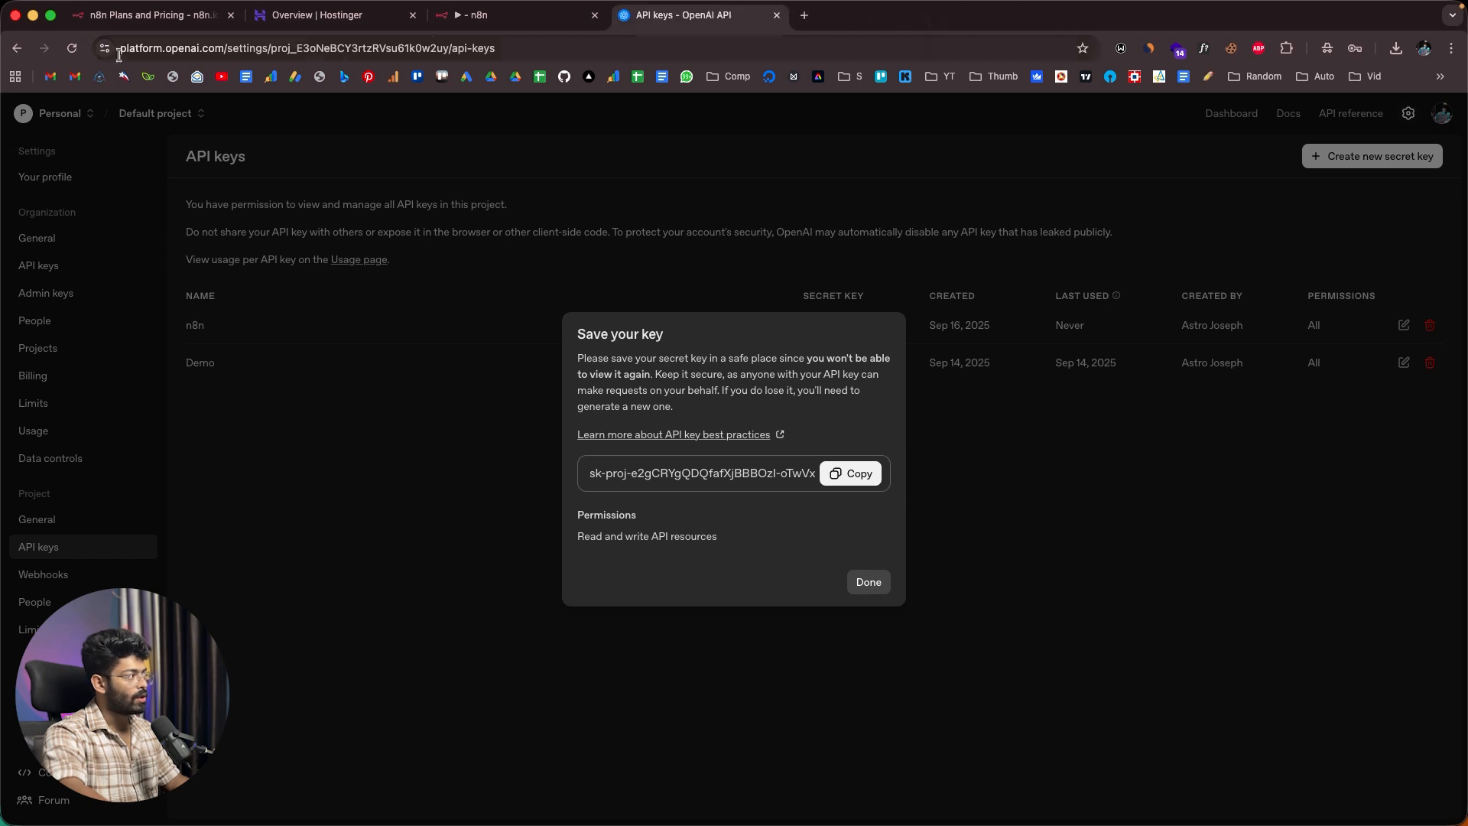
# Step: On the OpenAI API keys page, copy the generated secret key, close its dialog and open the form for creating another key
pyautogui.click(260, 47)
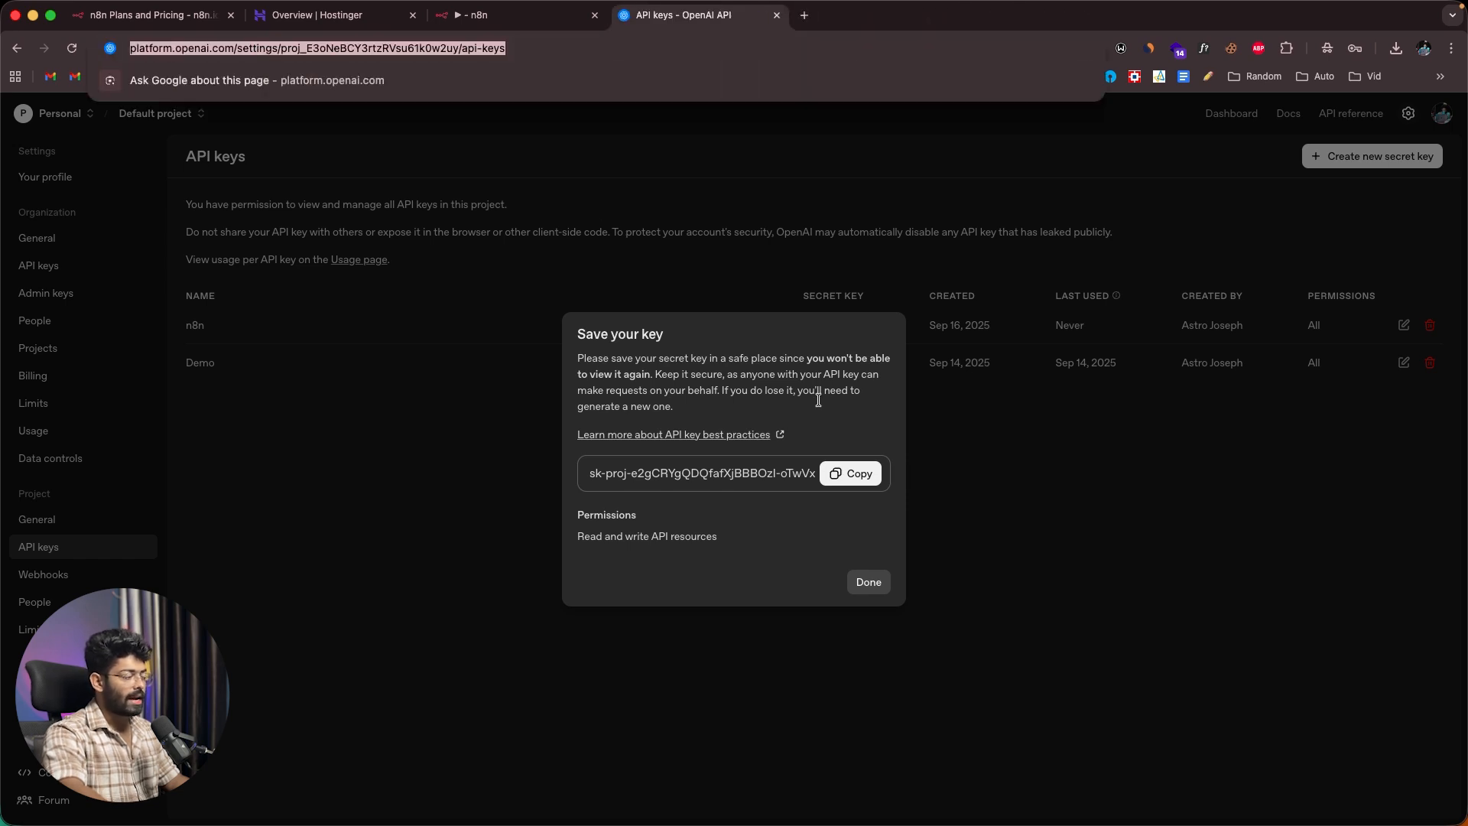
pyautogui.click(781, 419)
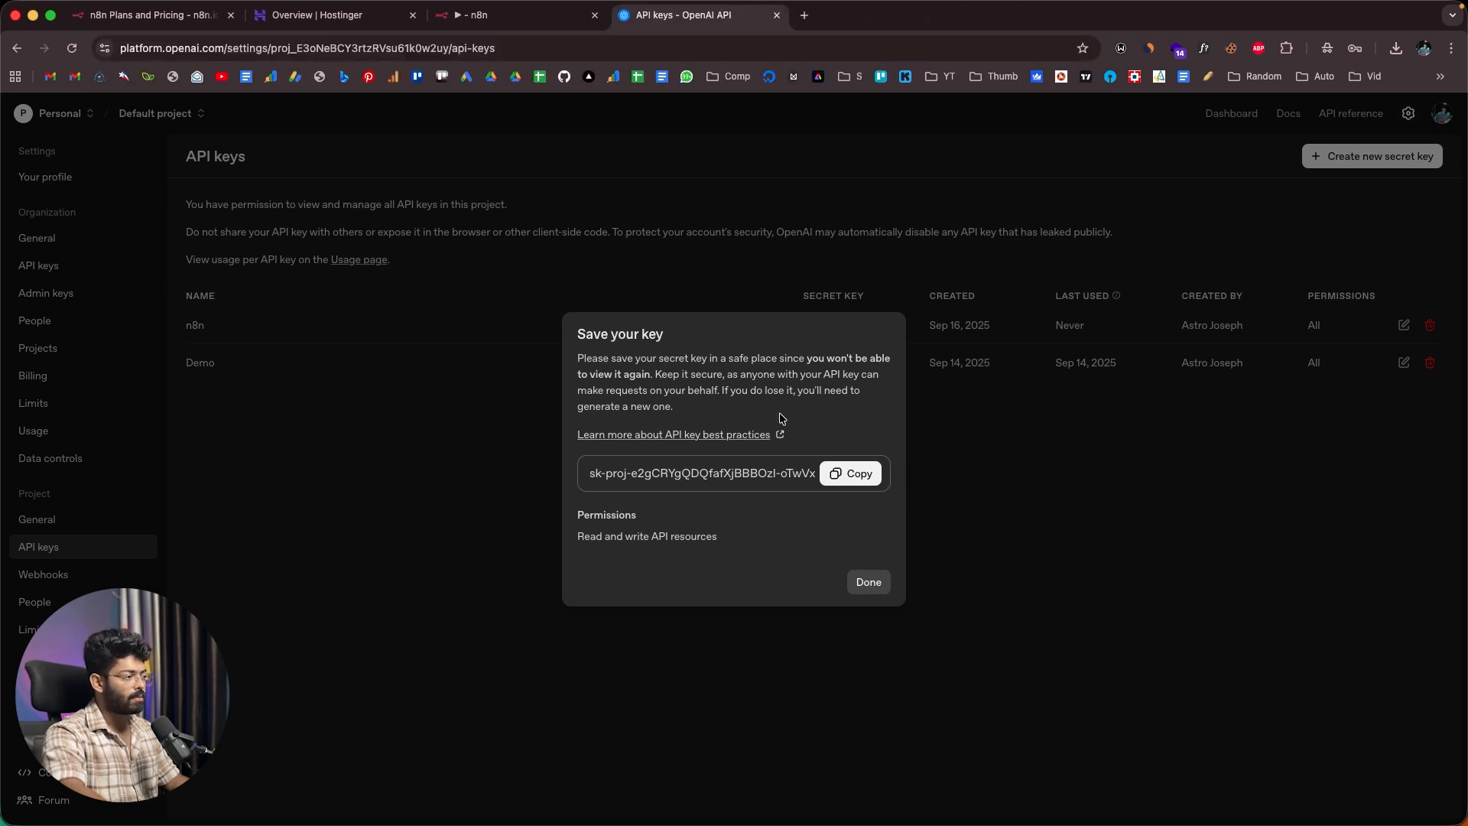
pyautogui.click(850, 474)
pyautogui.click(867, 582)
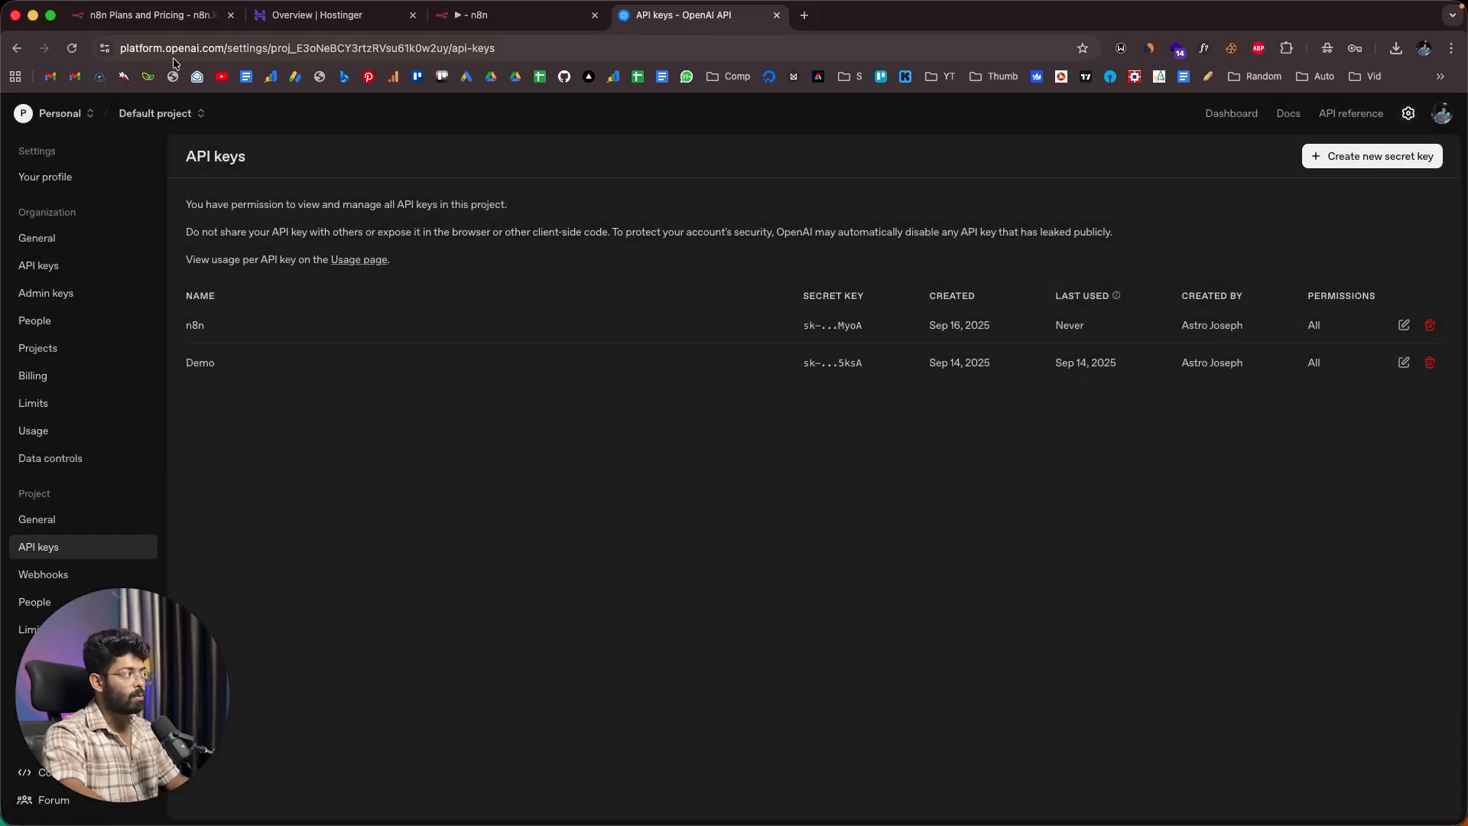
pyautogui.click(1332, 156)
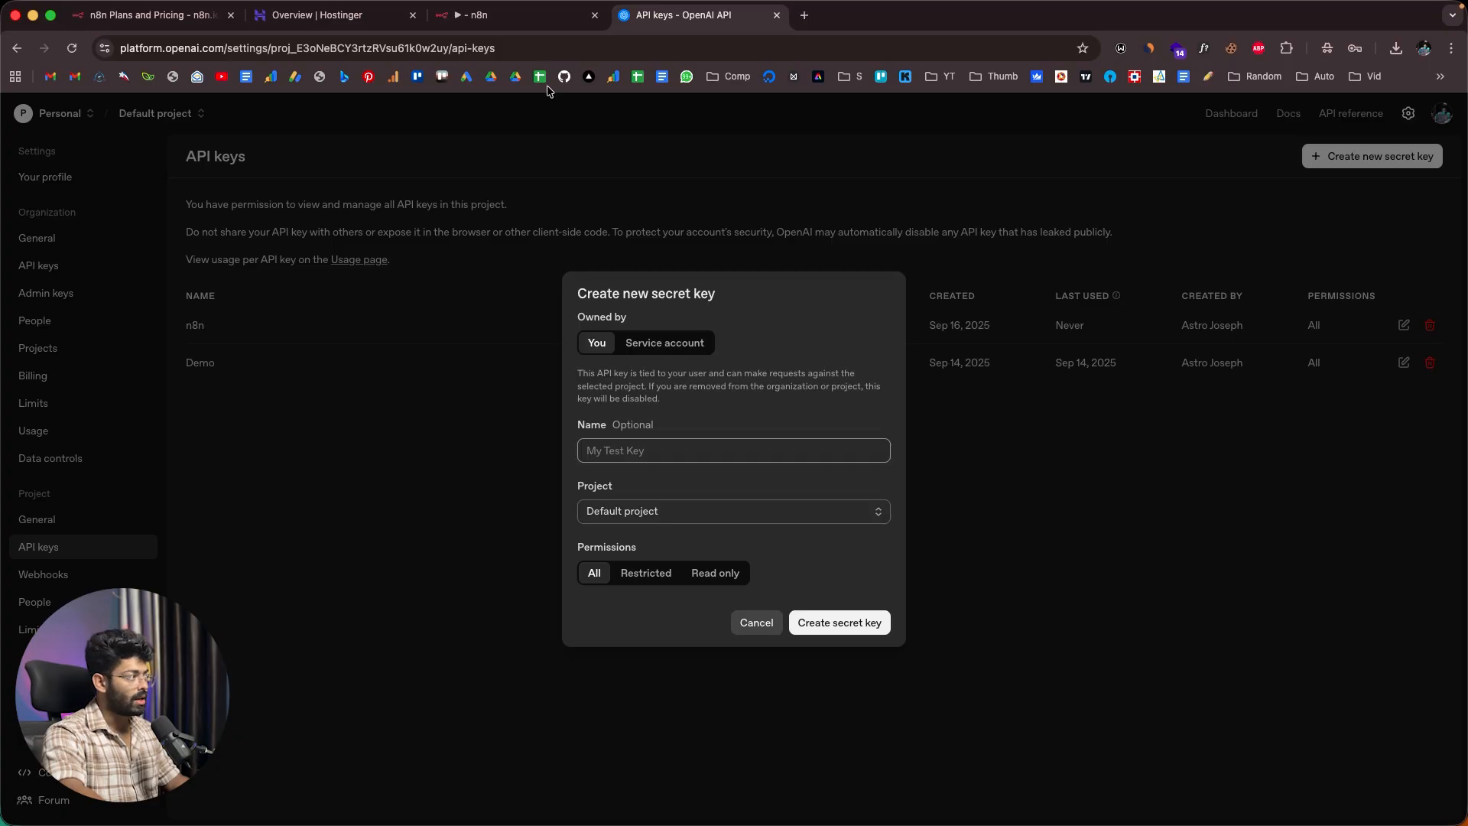
# Step: Back in n8n, create a new OpenAI credential for the Analyze image node, paste the API key, save it and close the dialog
pyautogui.click(512, 14)
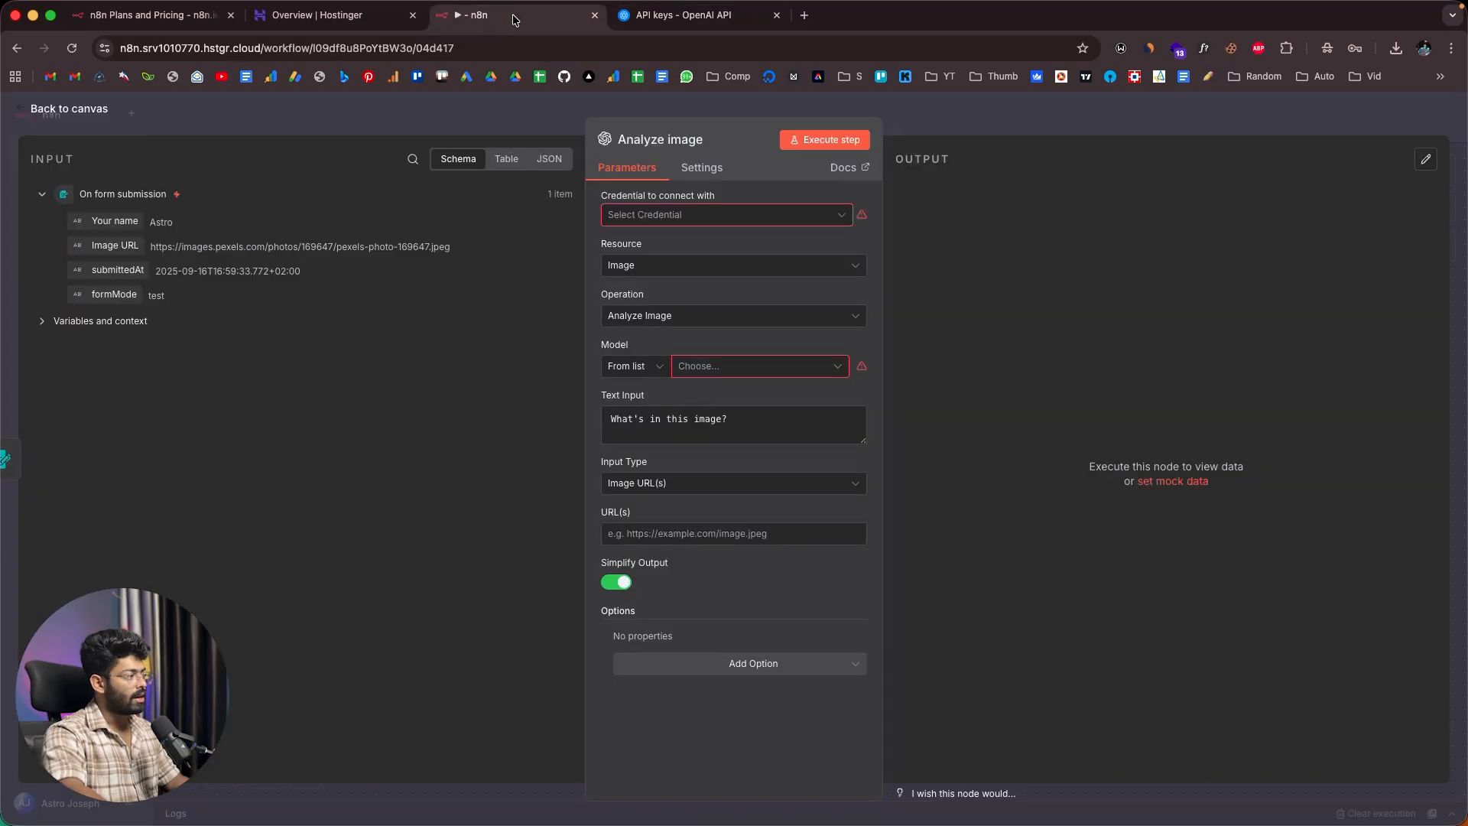
pyautogui.click(662, 222)
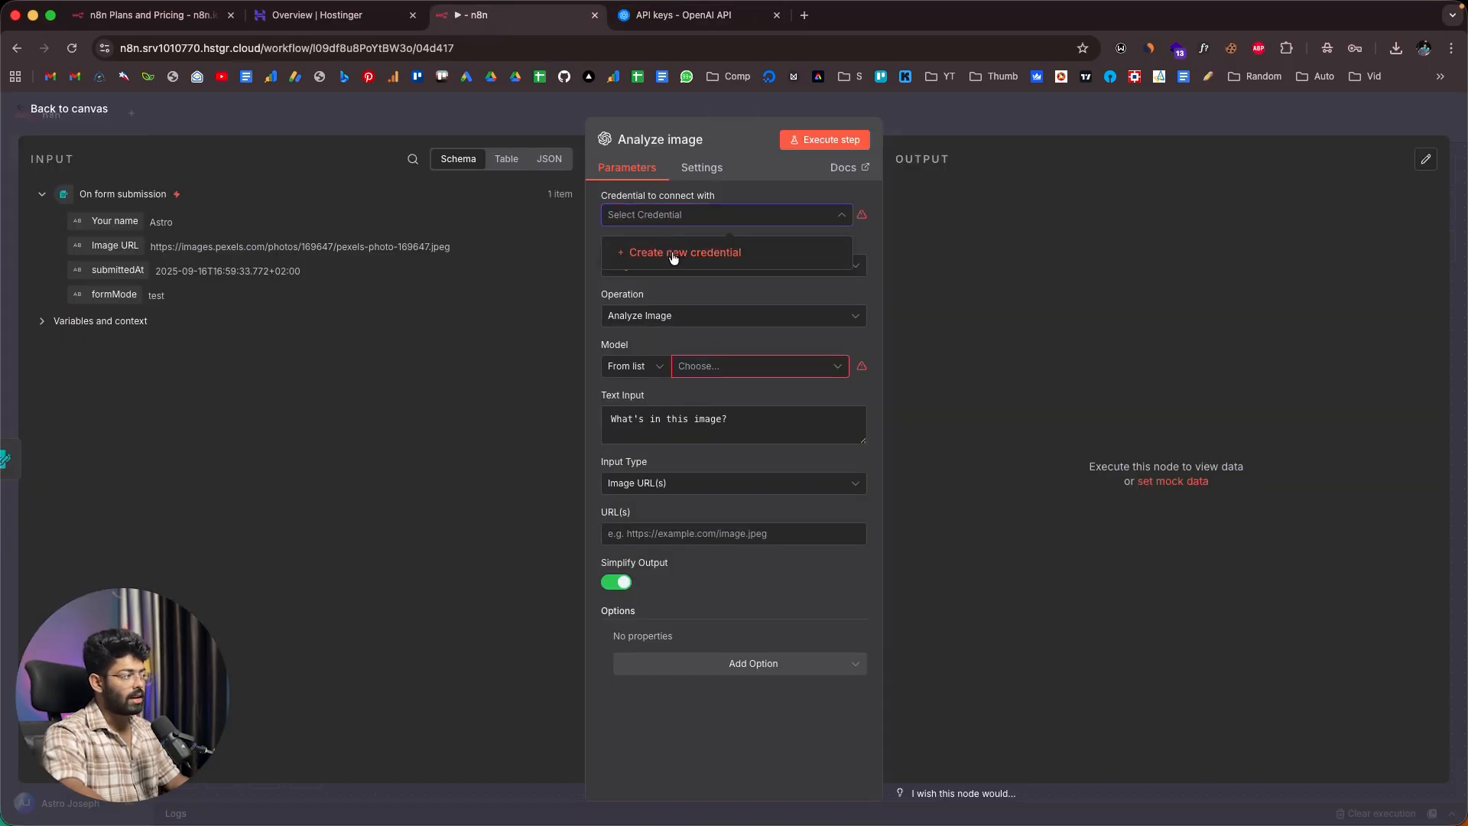
pyautogui.click(673, 254)
pyautogui.click(485, 322)
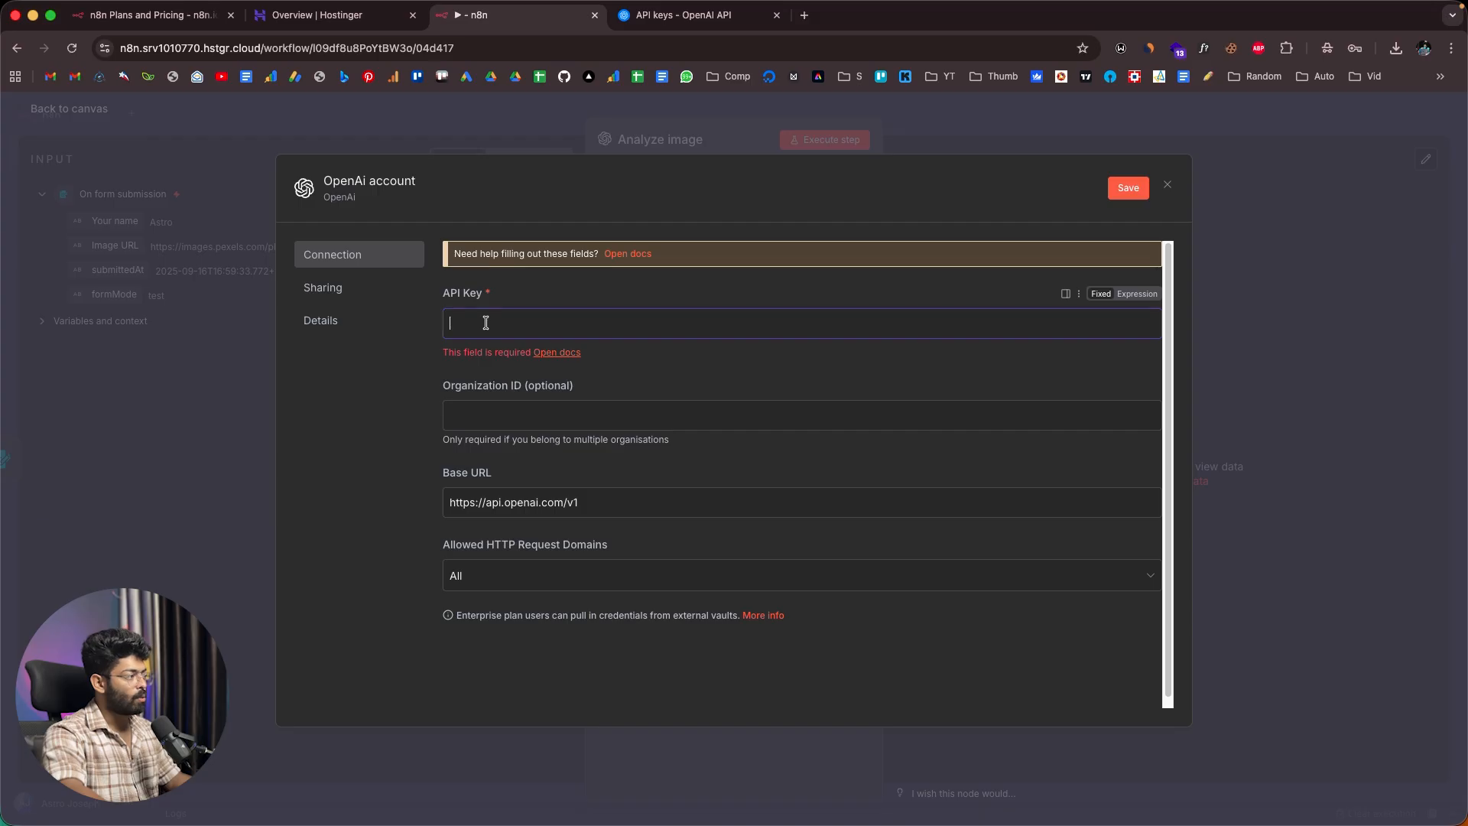
pyautogui.press('super+v')
pyautogui.click(370, 429)
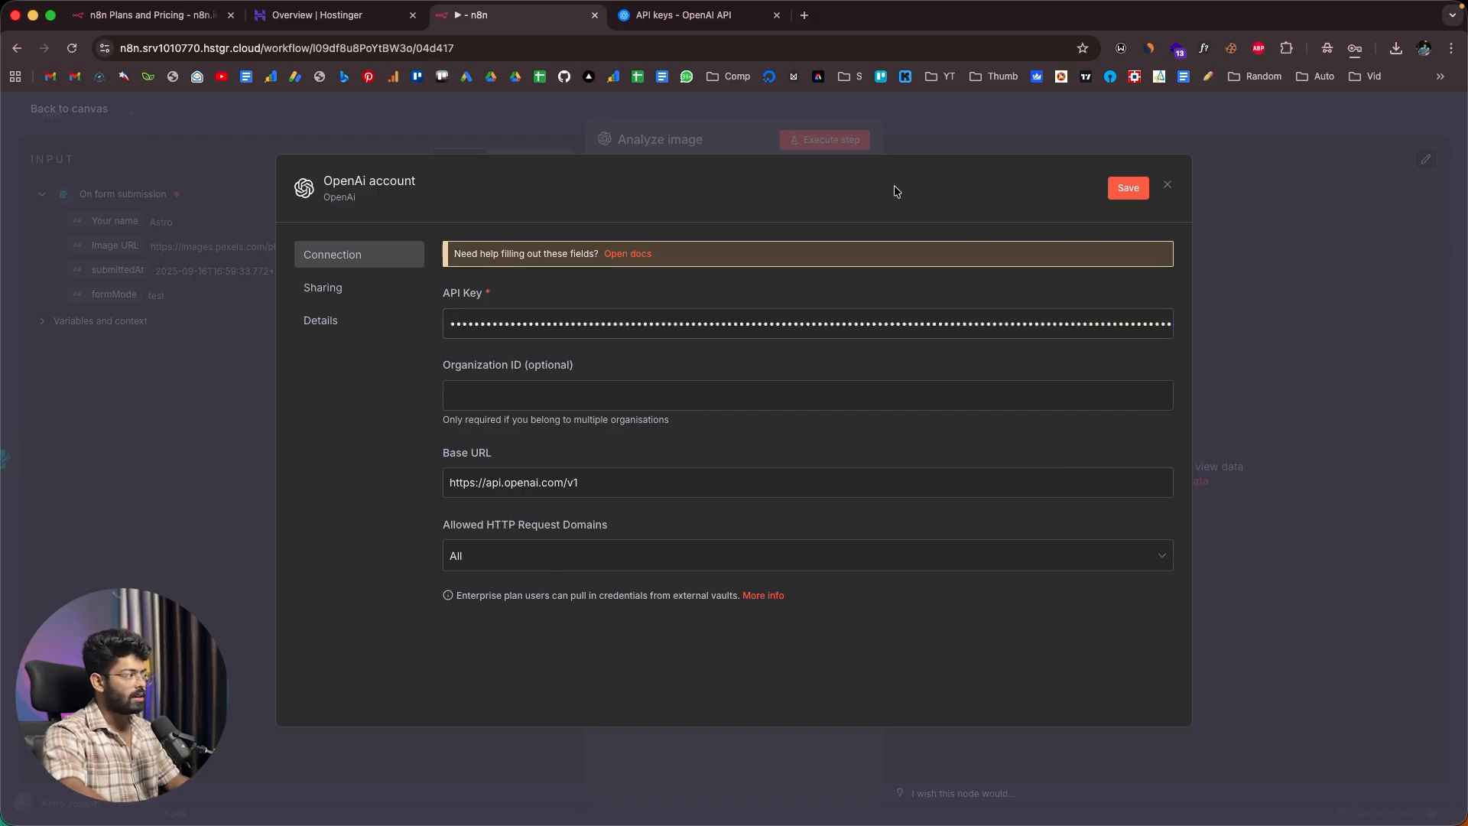
pyautogui.click(392, 182)
pyautogui.click(392, 395)
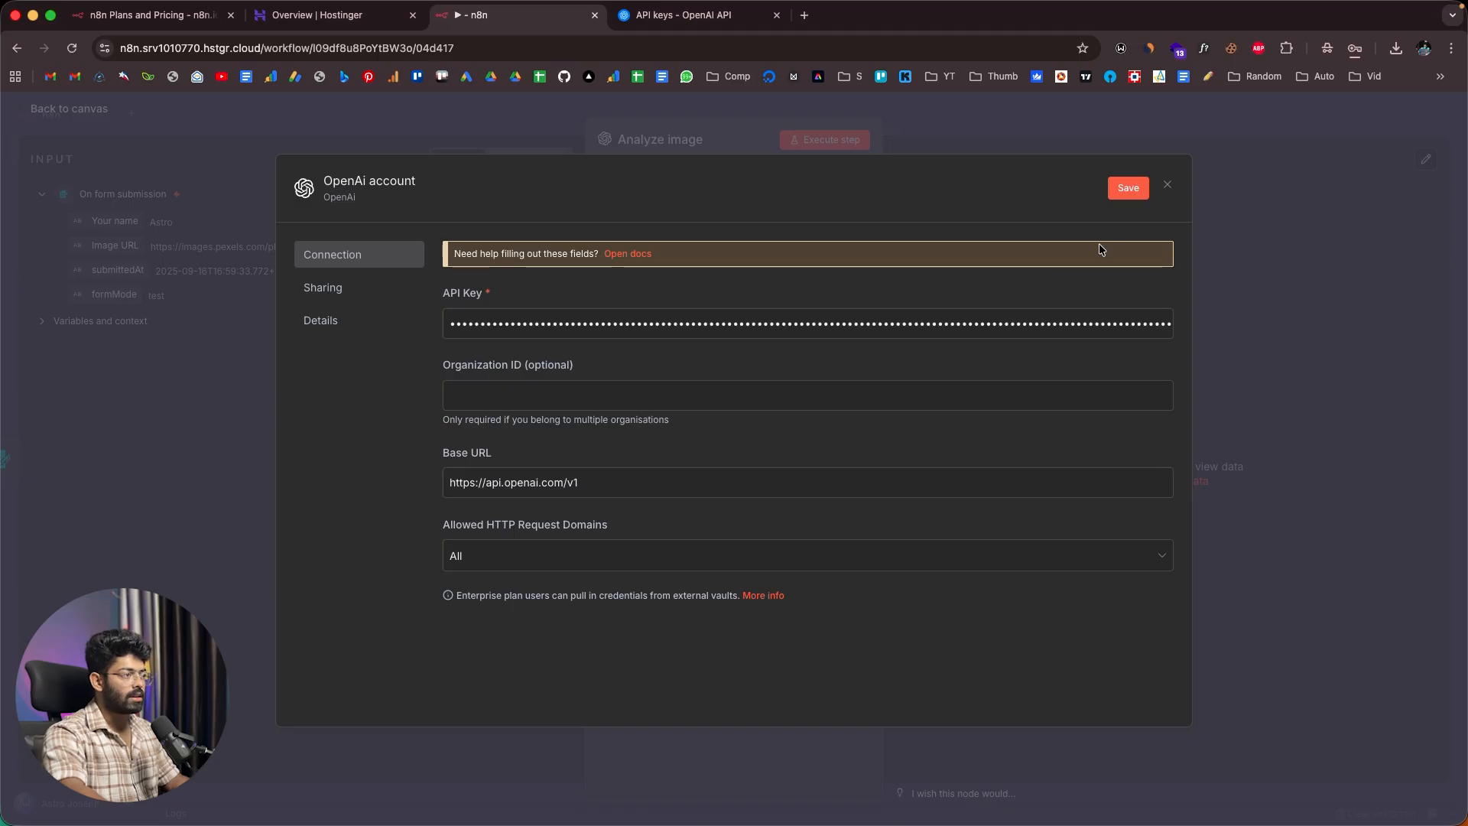
pyautogui.click(1167, 184)
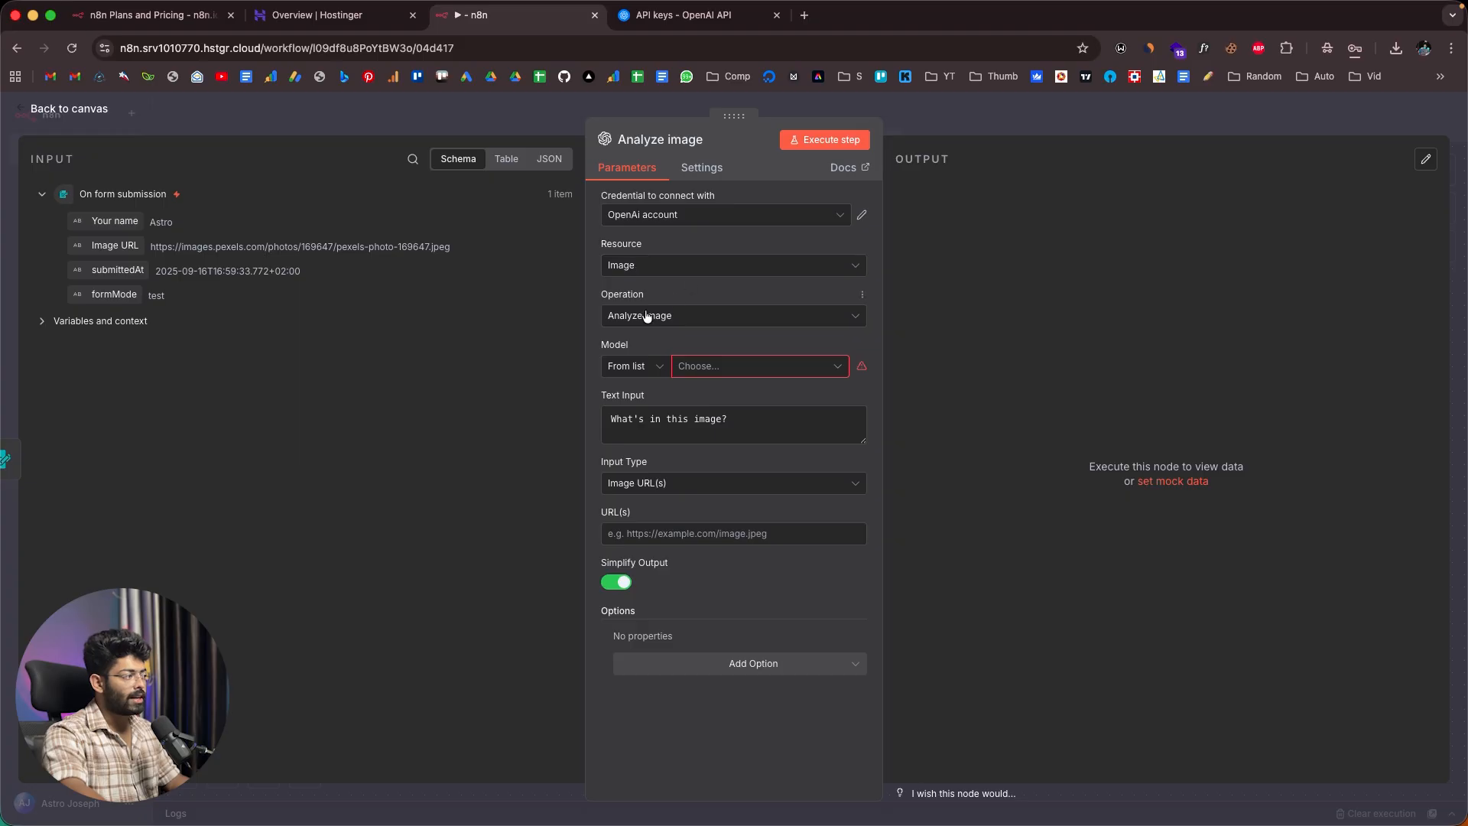
# Step: Select CHATGPT-4O-LATEST as the Analyze image node's model
pyautogui.click(700, 370)
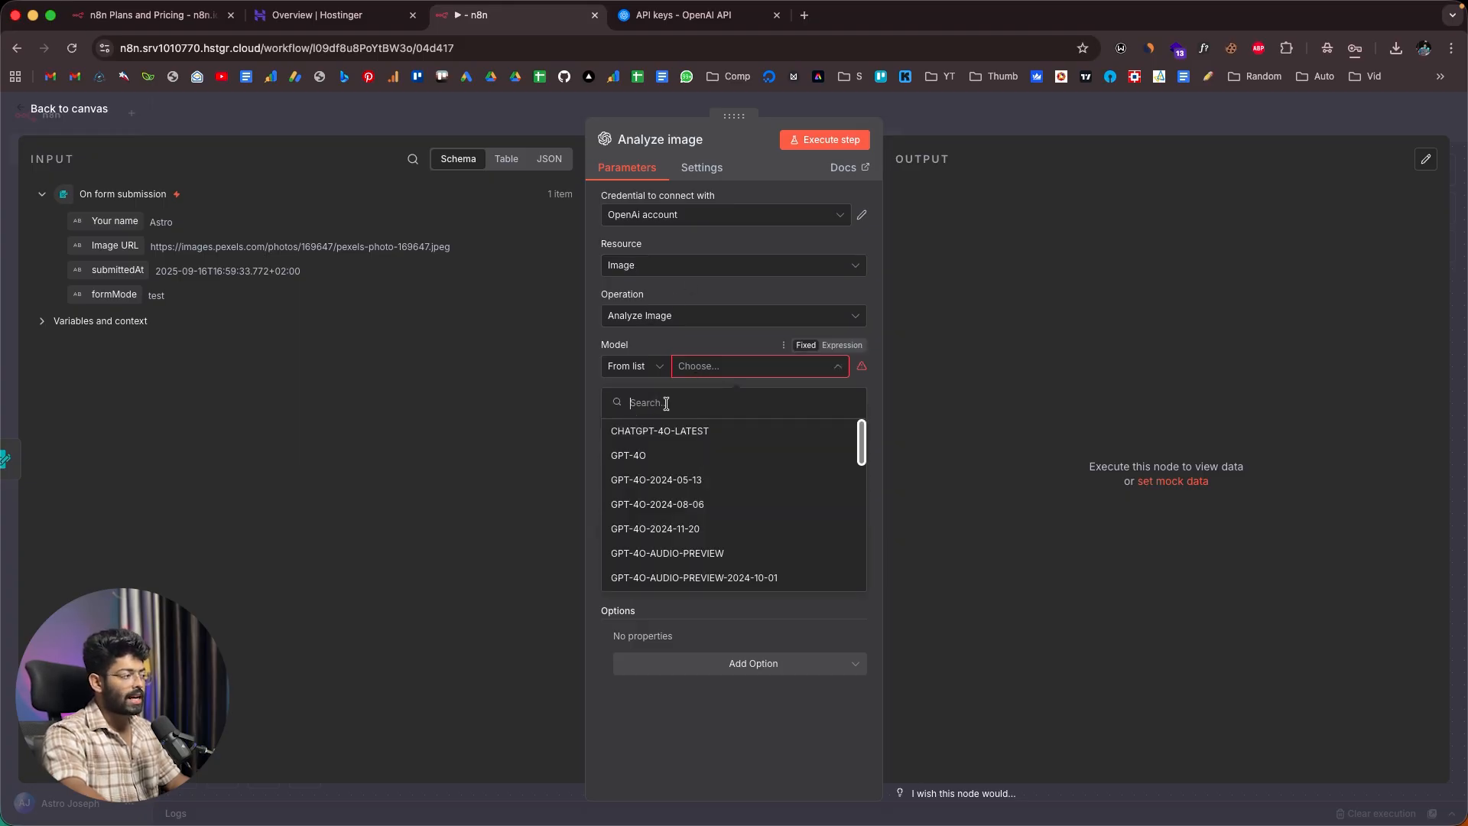
pyautogui.scroll(-5, 657, 455)
pyautogui.scroll(5, 657, 457)
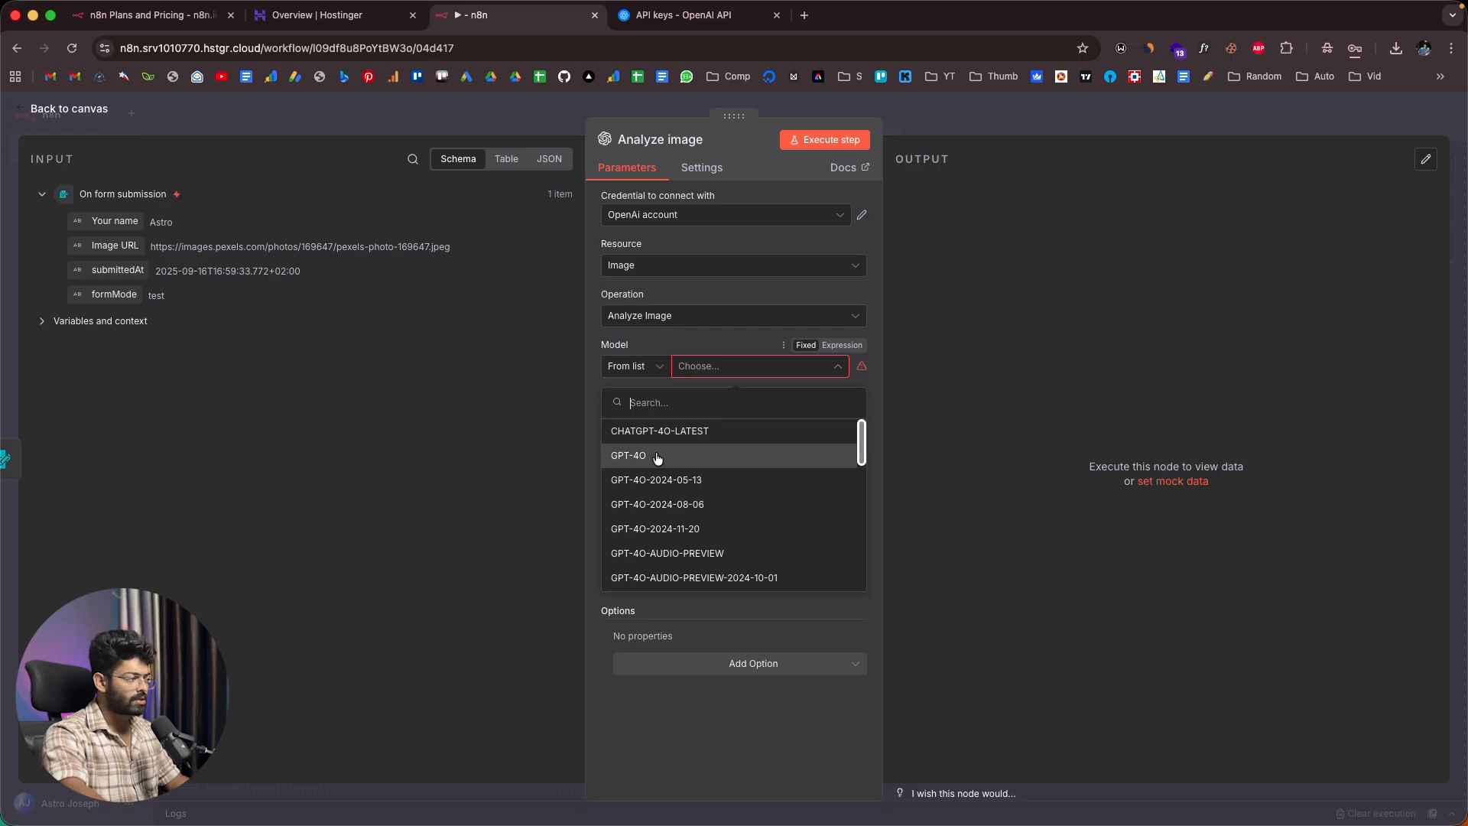
pyautogui.click(684, 434)
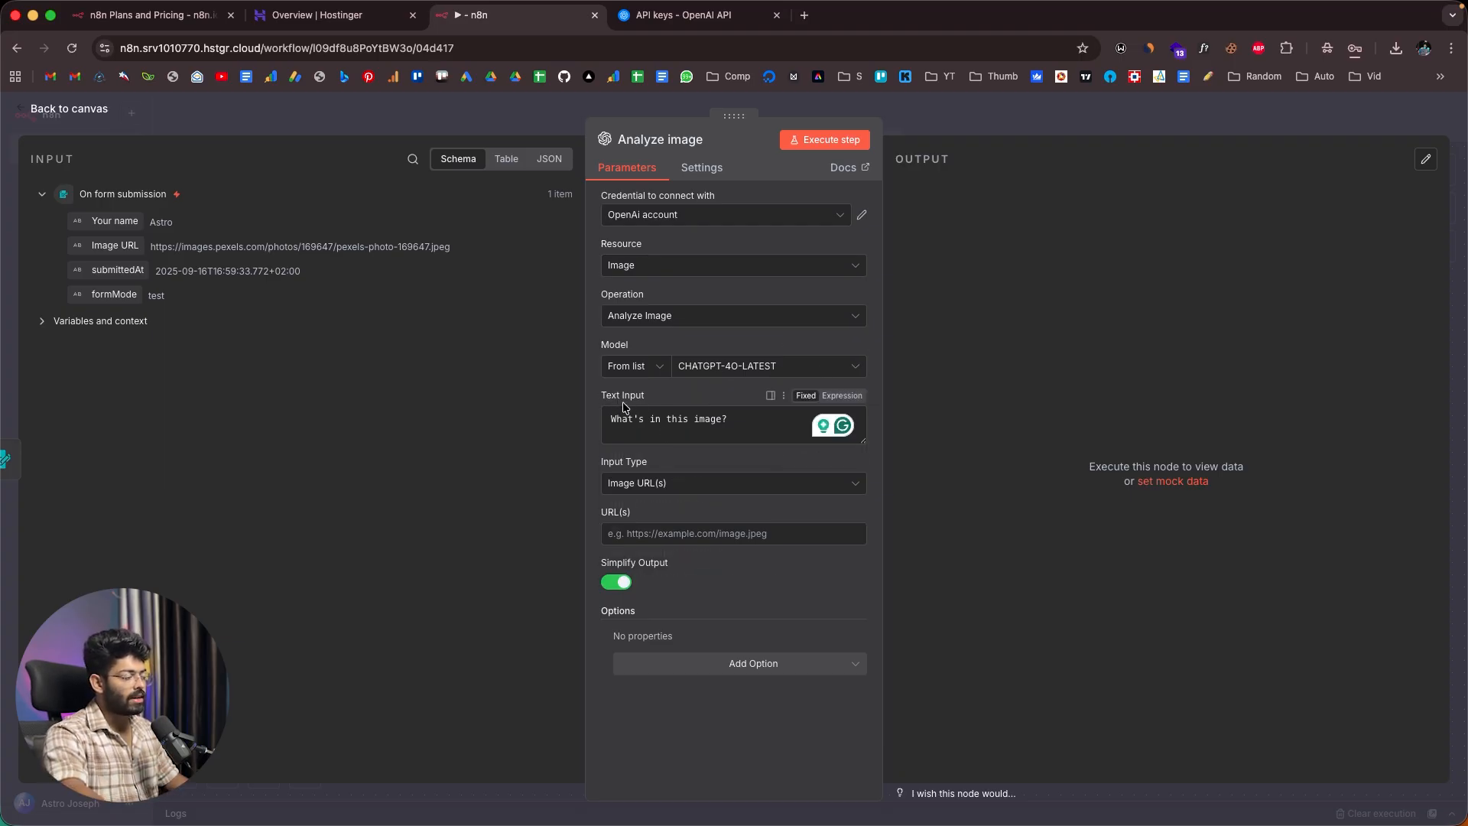
# Step: Replace the Text Input prompt with instructions ending "analyze this image and give me a description as to what you see in this image."
pyautogui.click(634, 422)
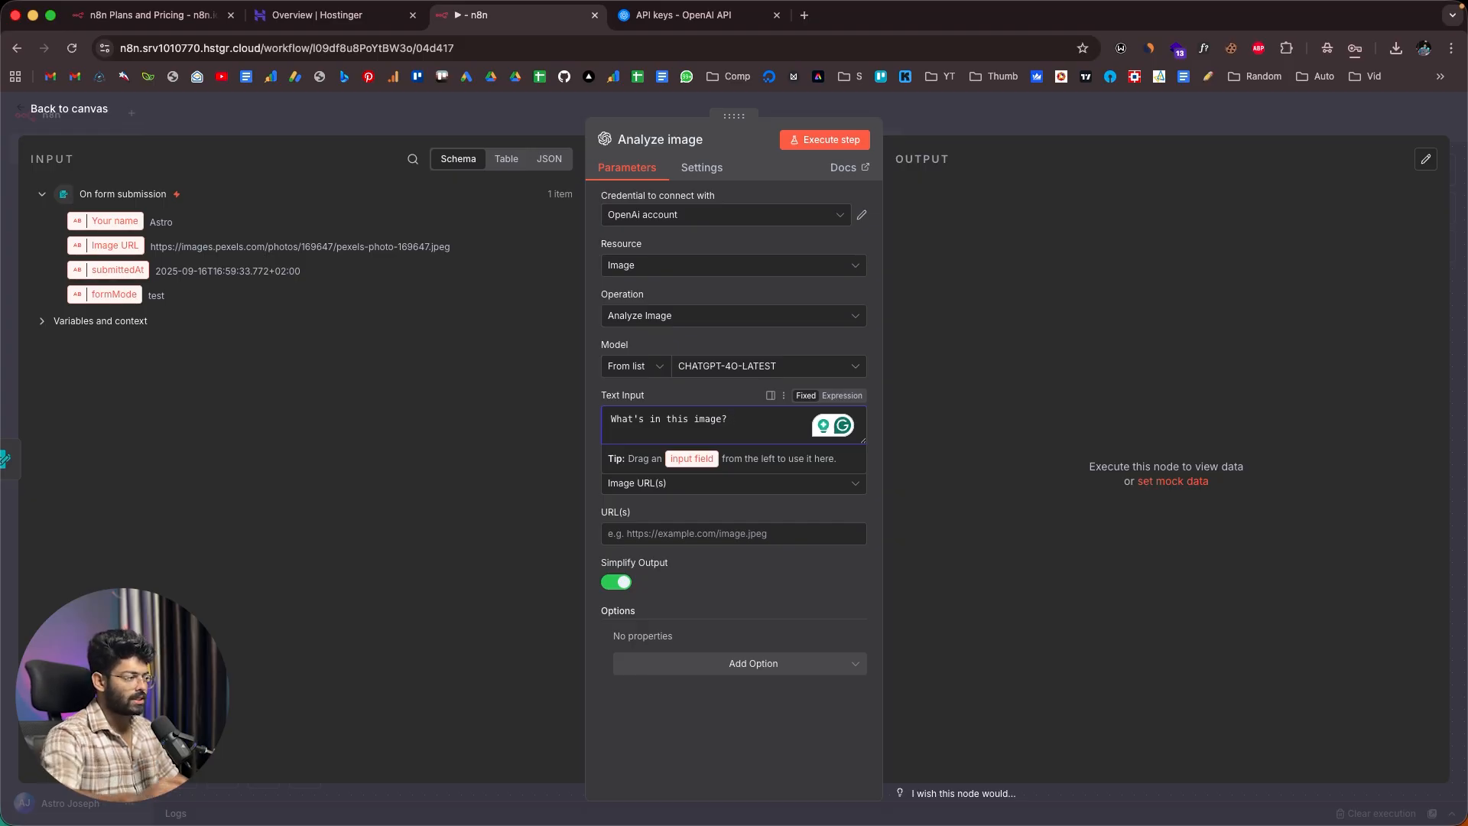
pyautogui.press('super+v')
pyautogui.scroll(2, 742, 431)
pyautogui.scroll(-3, 742, 431)
# Step: Try the Binary File(s) input type and switch back to Image URL(s)
pyautogui.click(651, 482)
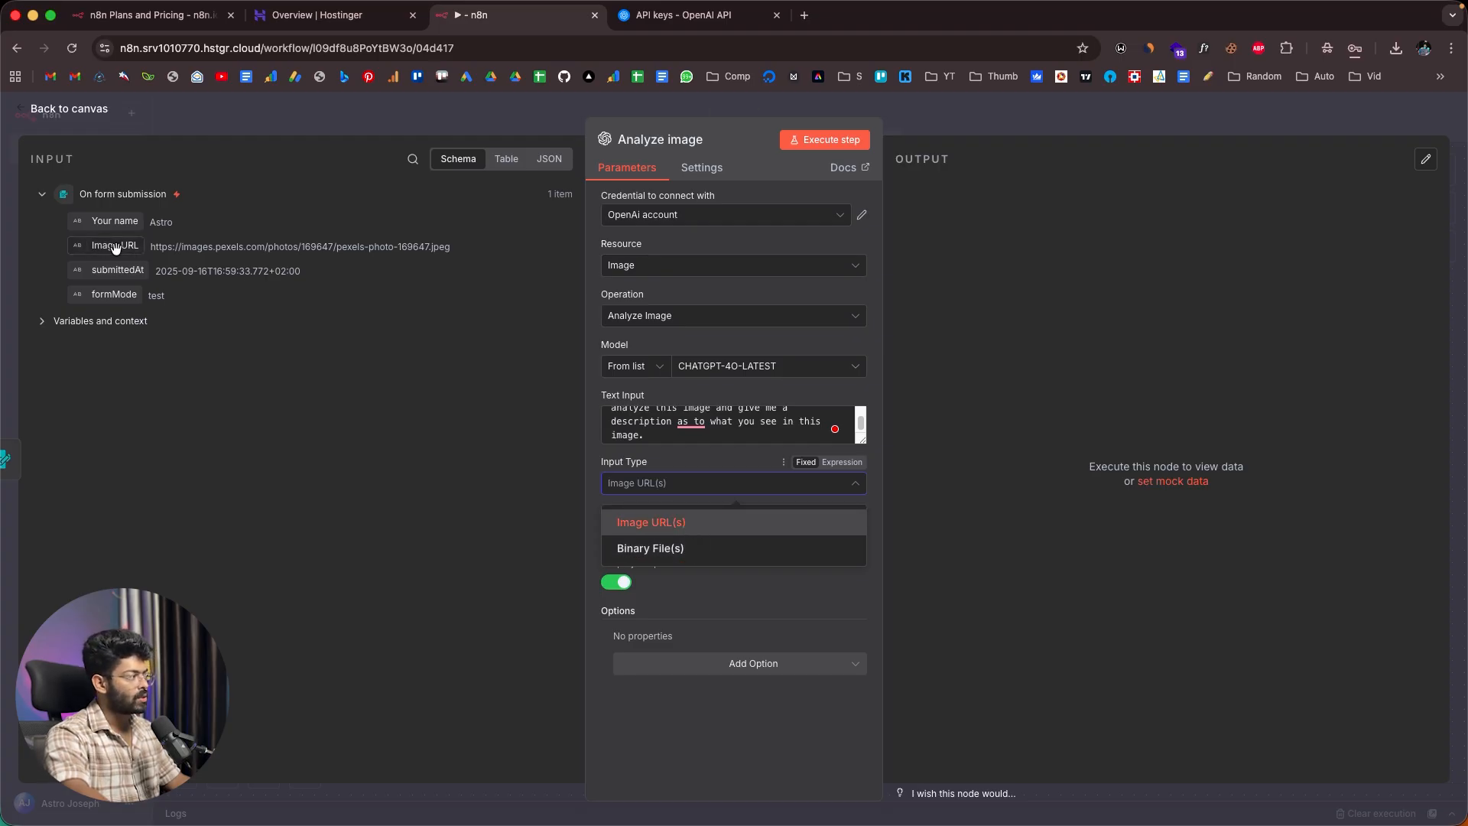
pyautogui.click(684, 549)
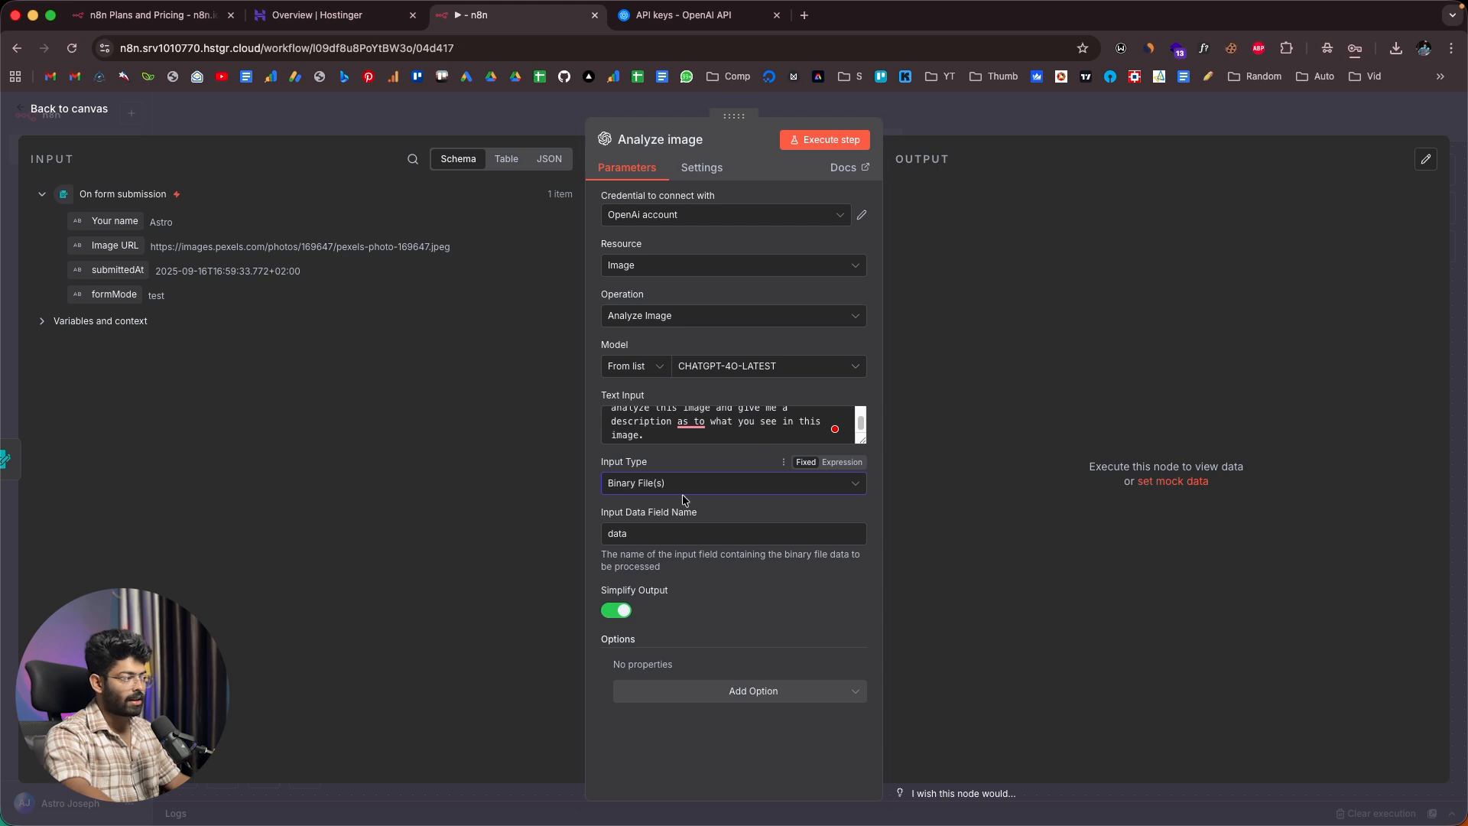
pyautogui.click(645, 480)
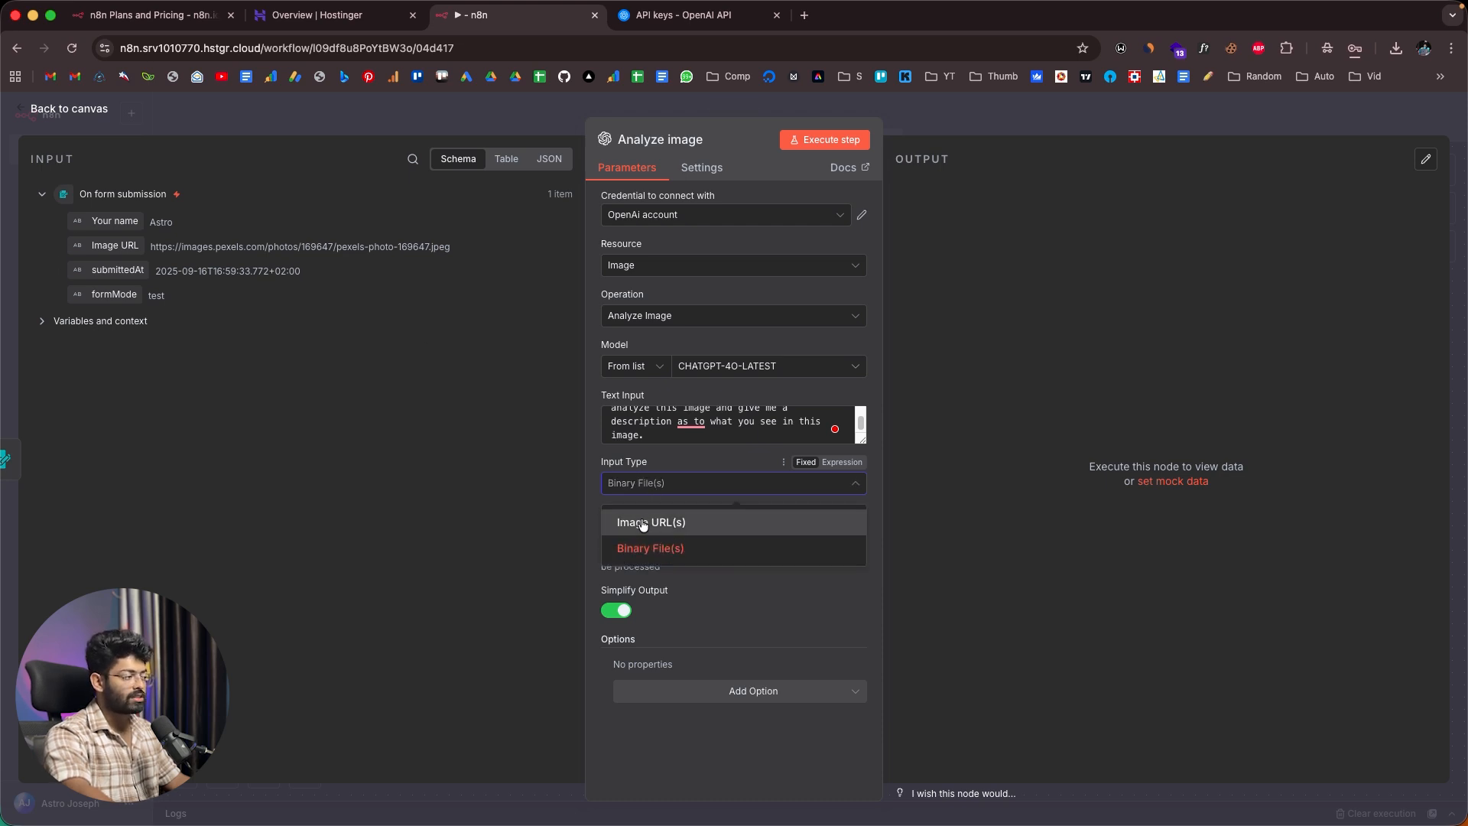
pyautogui.click(641, 518)
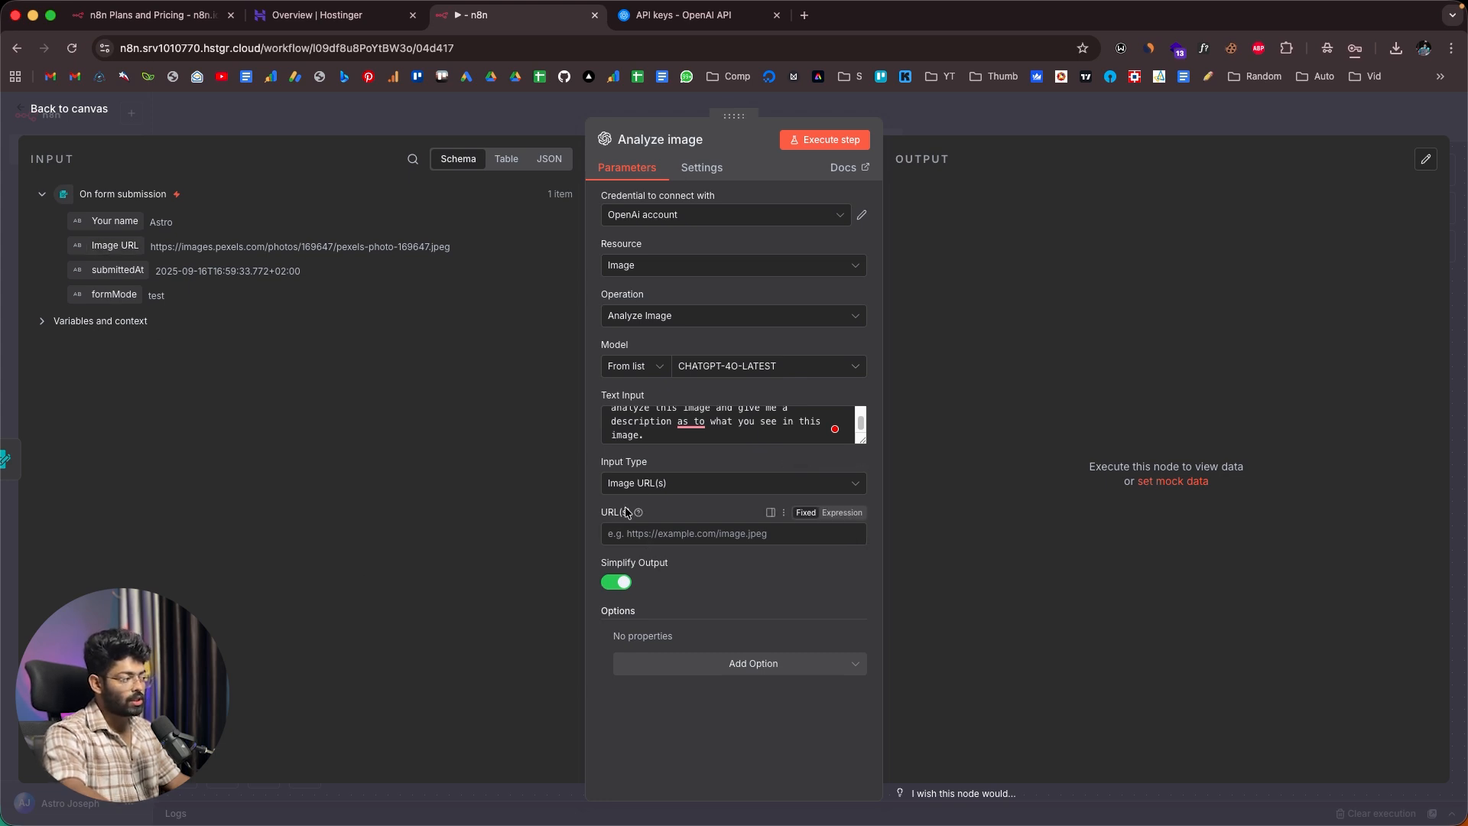
# Step: Map the form submission's Image URL field into the URL(s) parameter and execute the Analyze image step
pyautogui.moveTo(120, 257); pyautogui.dragTo(671, 536)
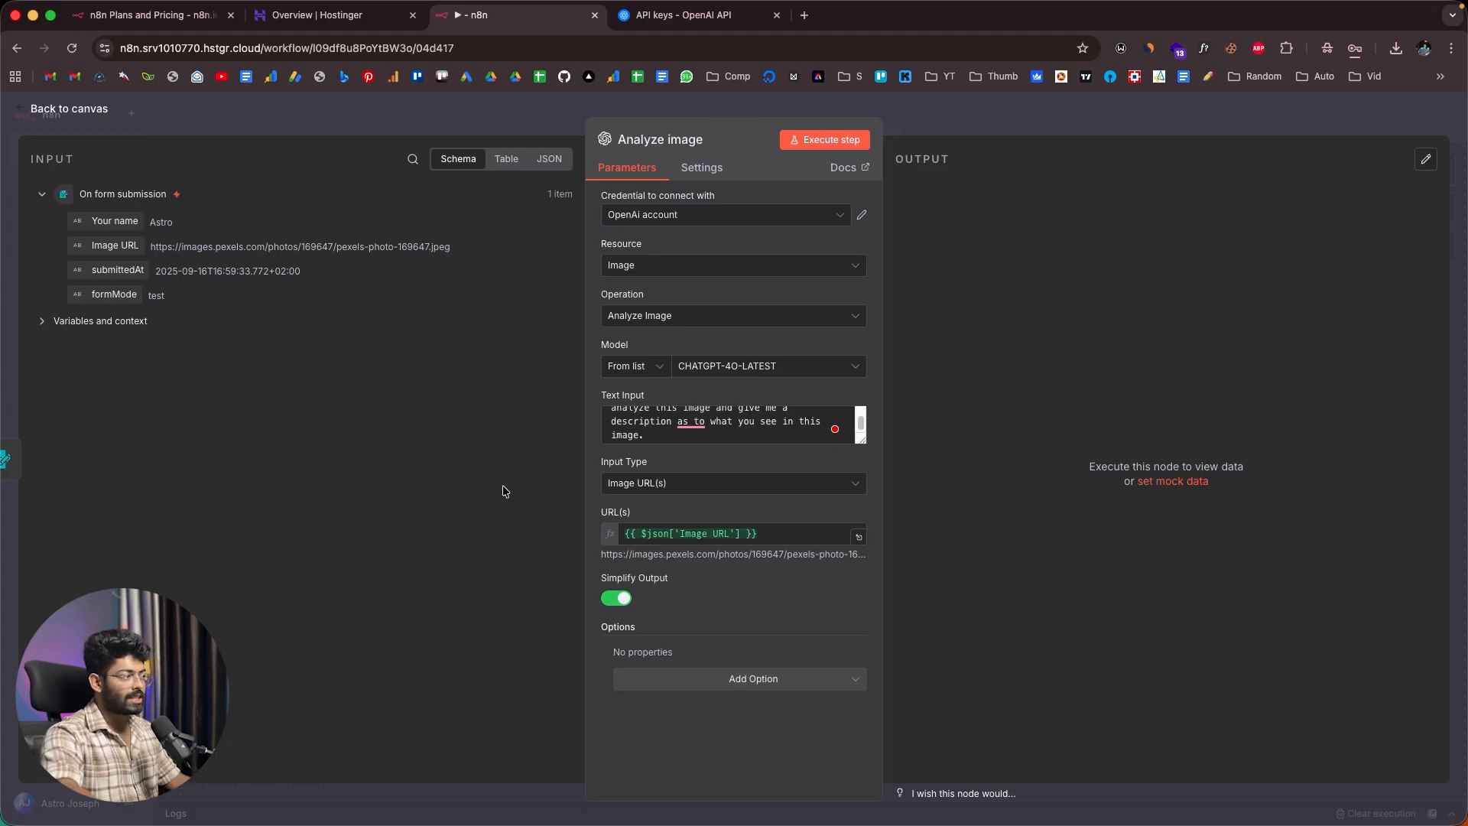
pyautogui.click(827, 145)
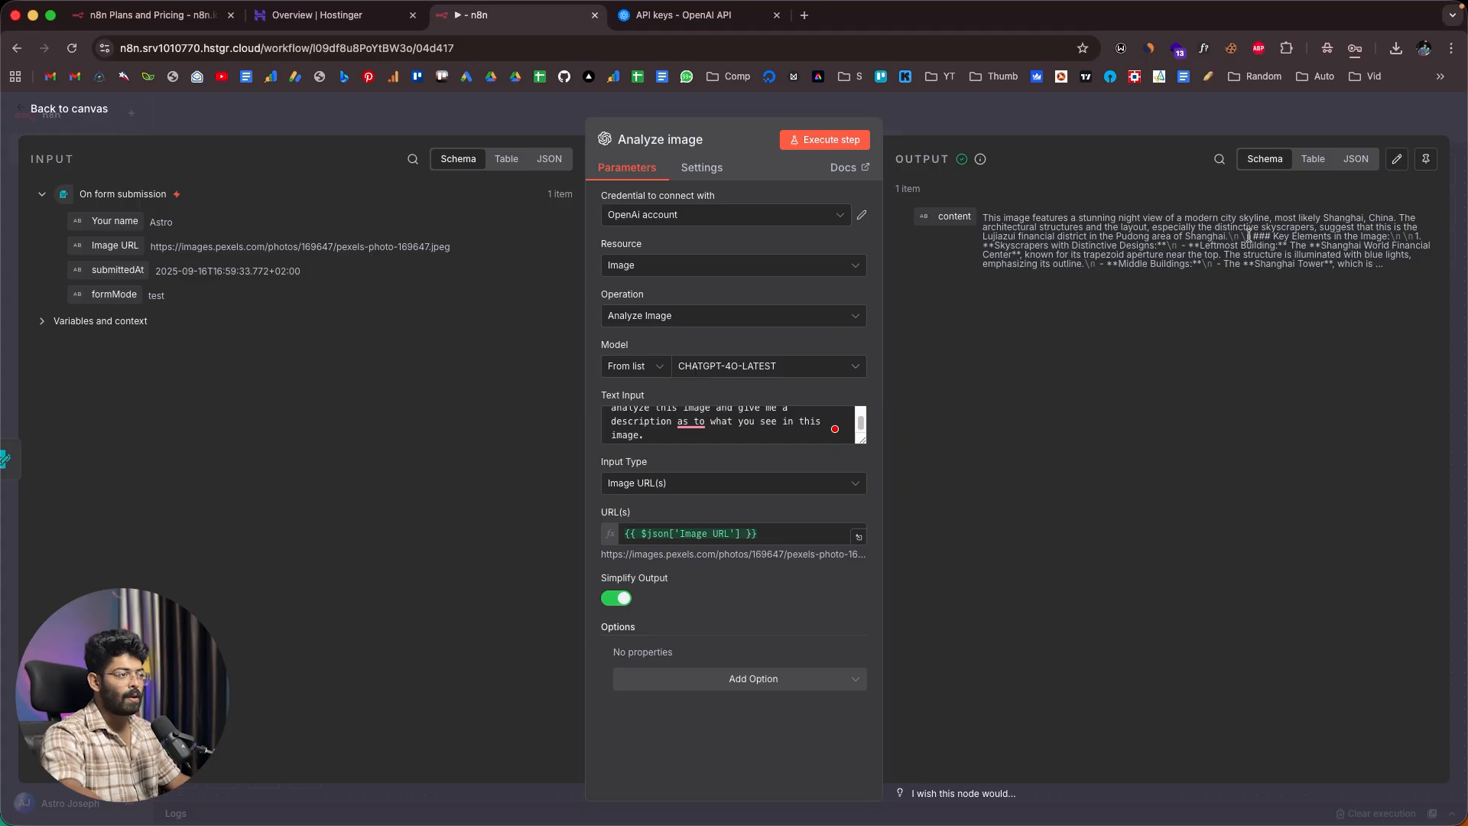
# Step: View the source image in the browser and examine the Analyze image output in the Table and JSON views
pyautogui.press('super+Tab')
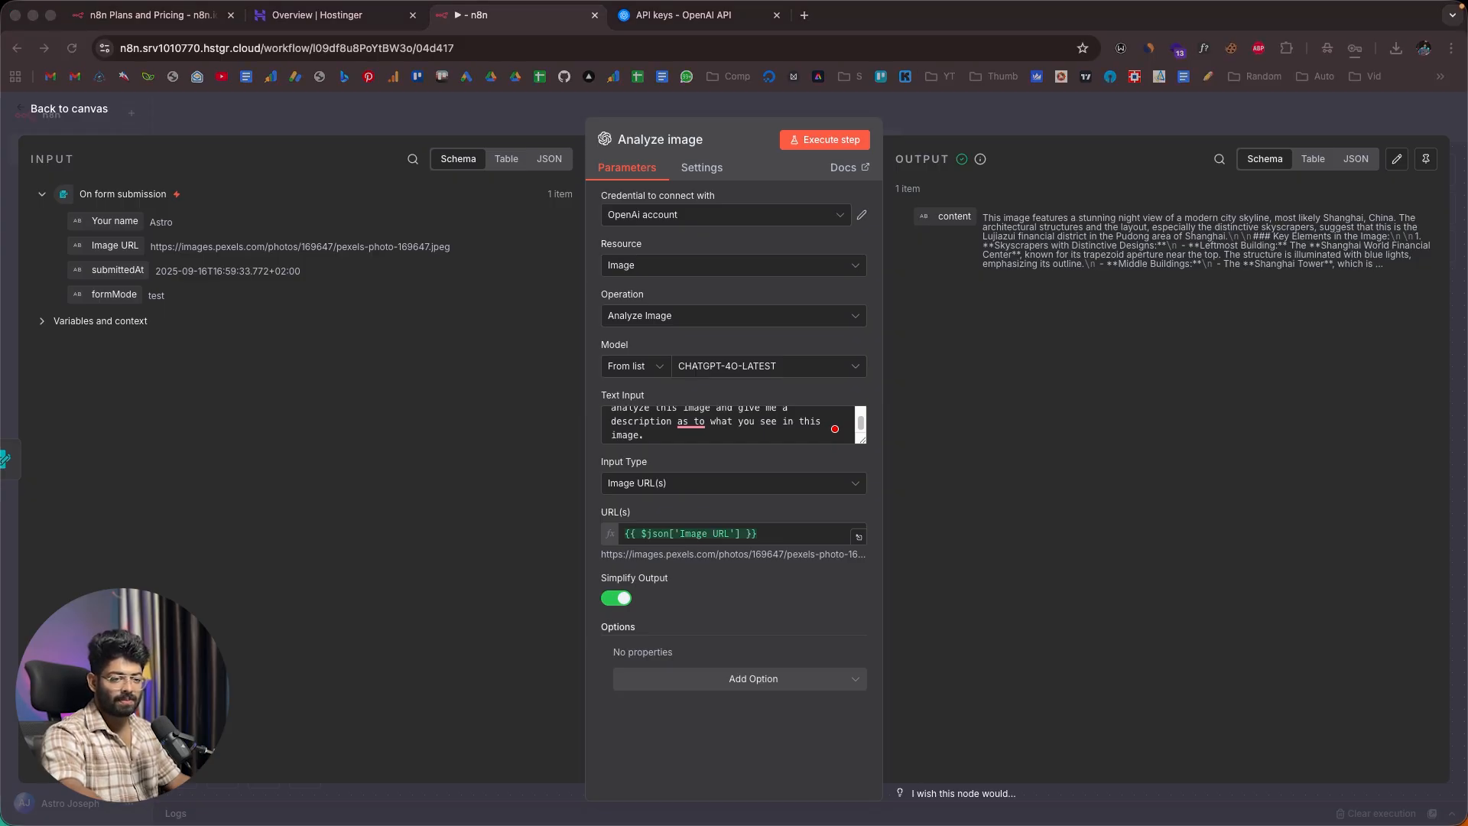
pyautogui.moveTo(1360, 26); pyautogui.dragTo(1230, 42)
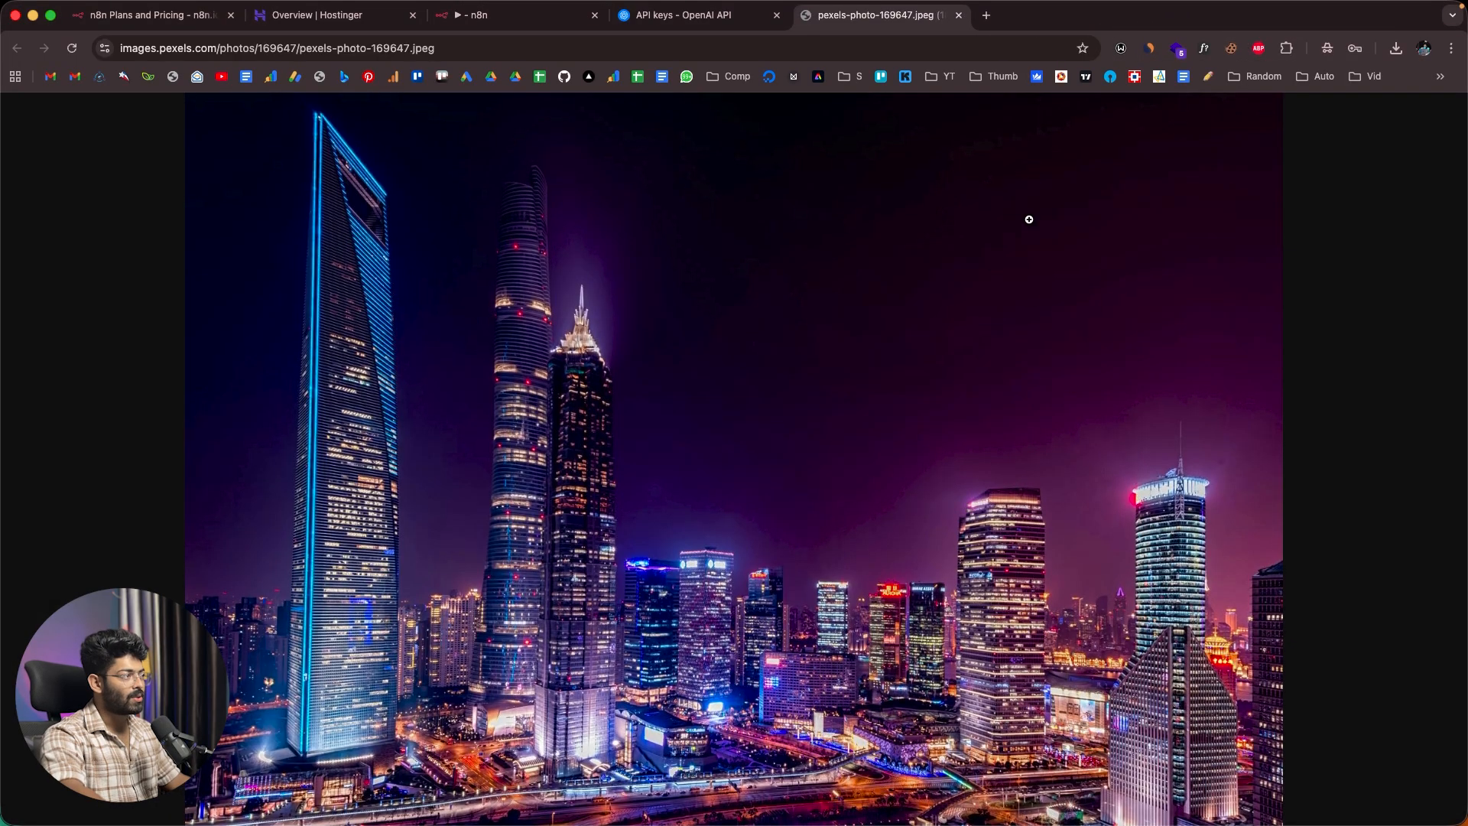
pyautogui.click(498, 24)
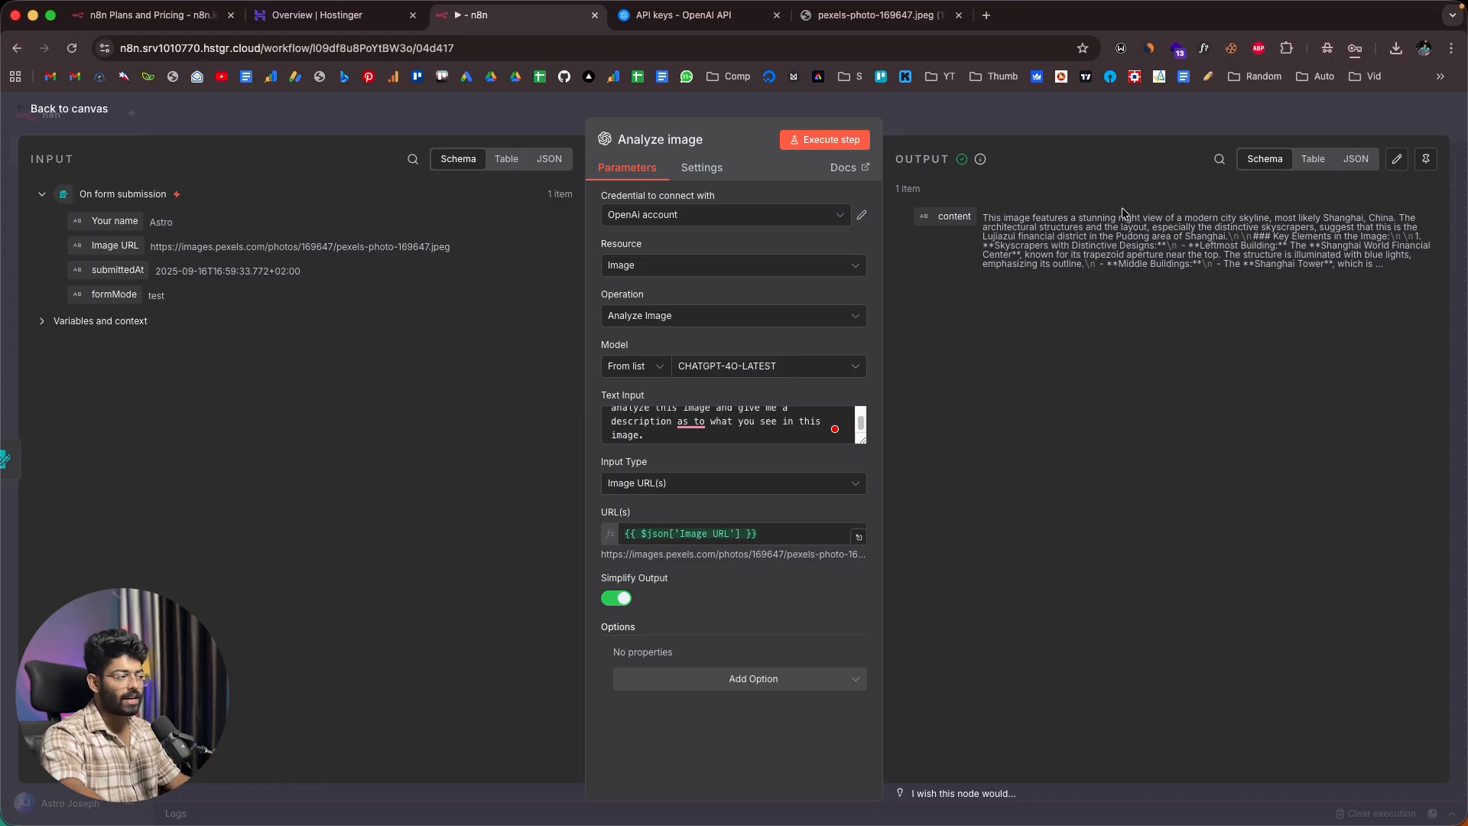
pyautogui.click(1313, 159)
pyautogui.click(1358, 160)
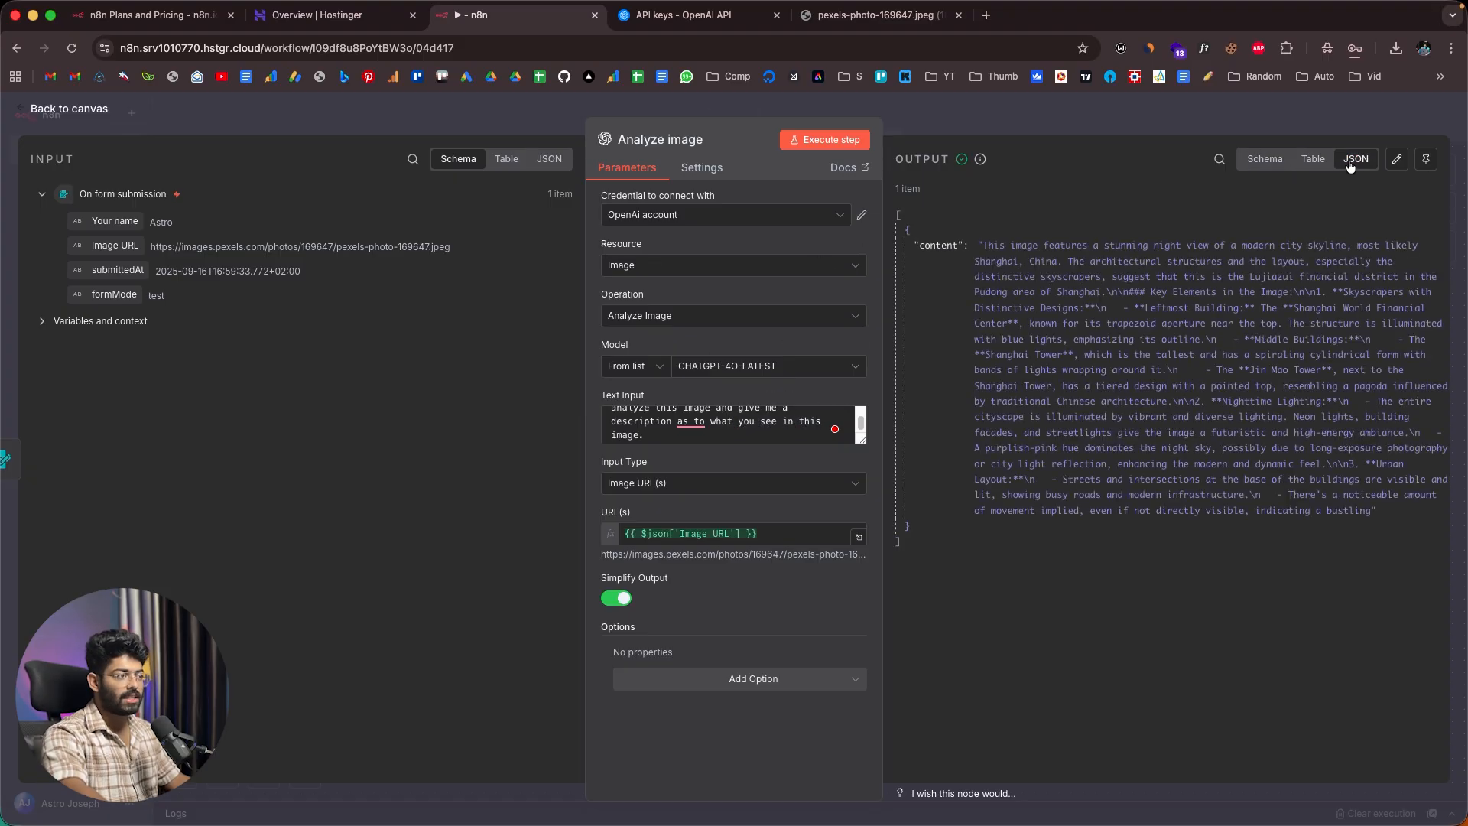
# Step: Pin the Analyze image node's output data, glance at the node's general settings and return to the canvas
pyautogui.click(1426, 160)
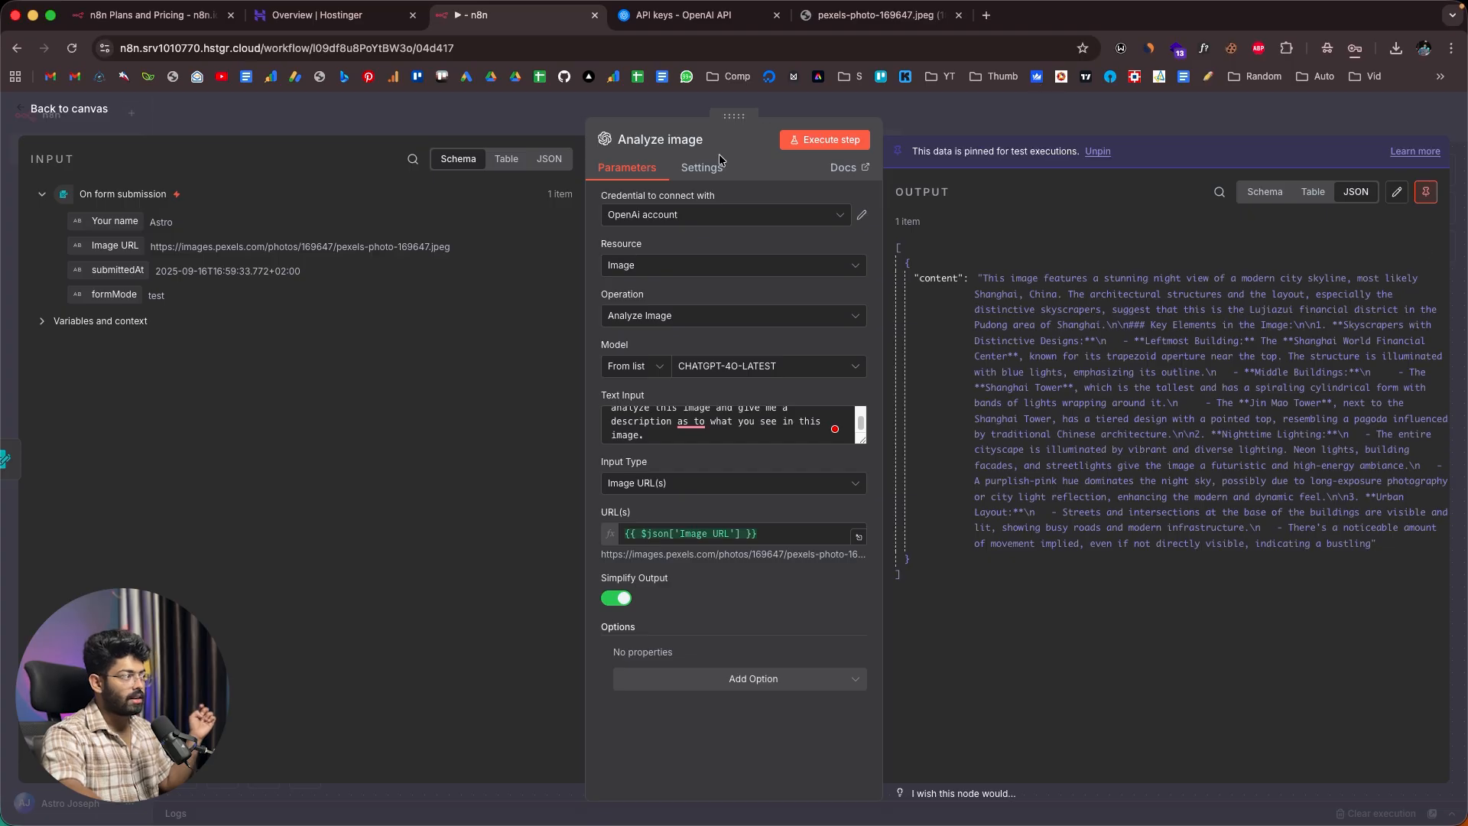
pyautogui.click(701, 167)
pyautogui.click(641, 174)
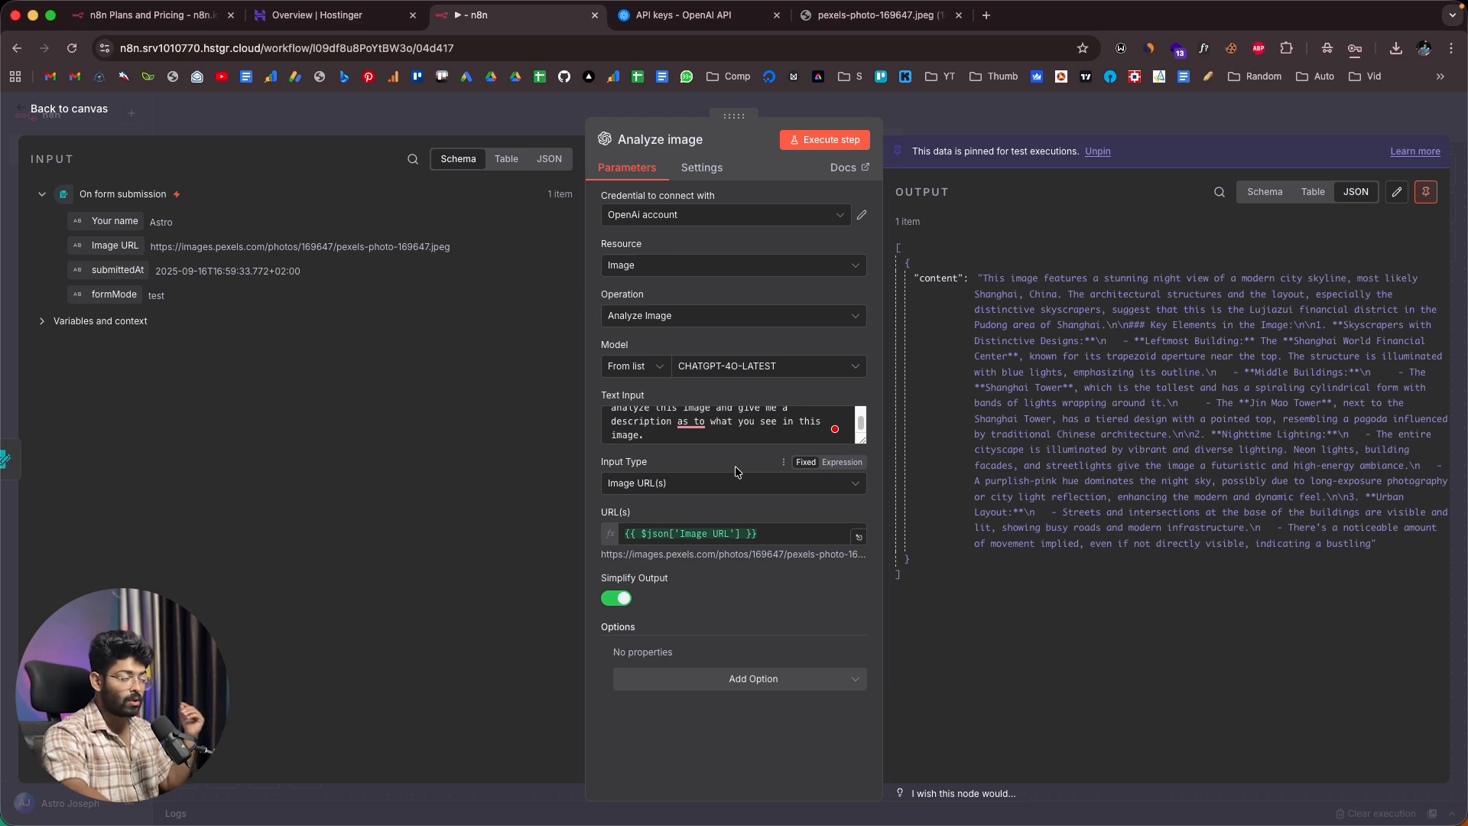
pyautogui.click(1077, 115)
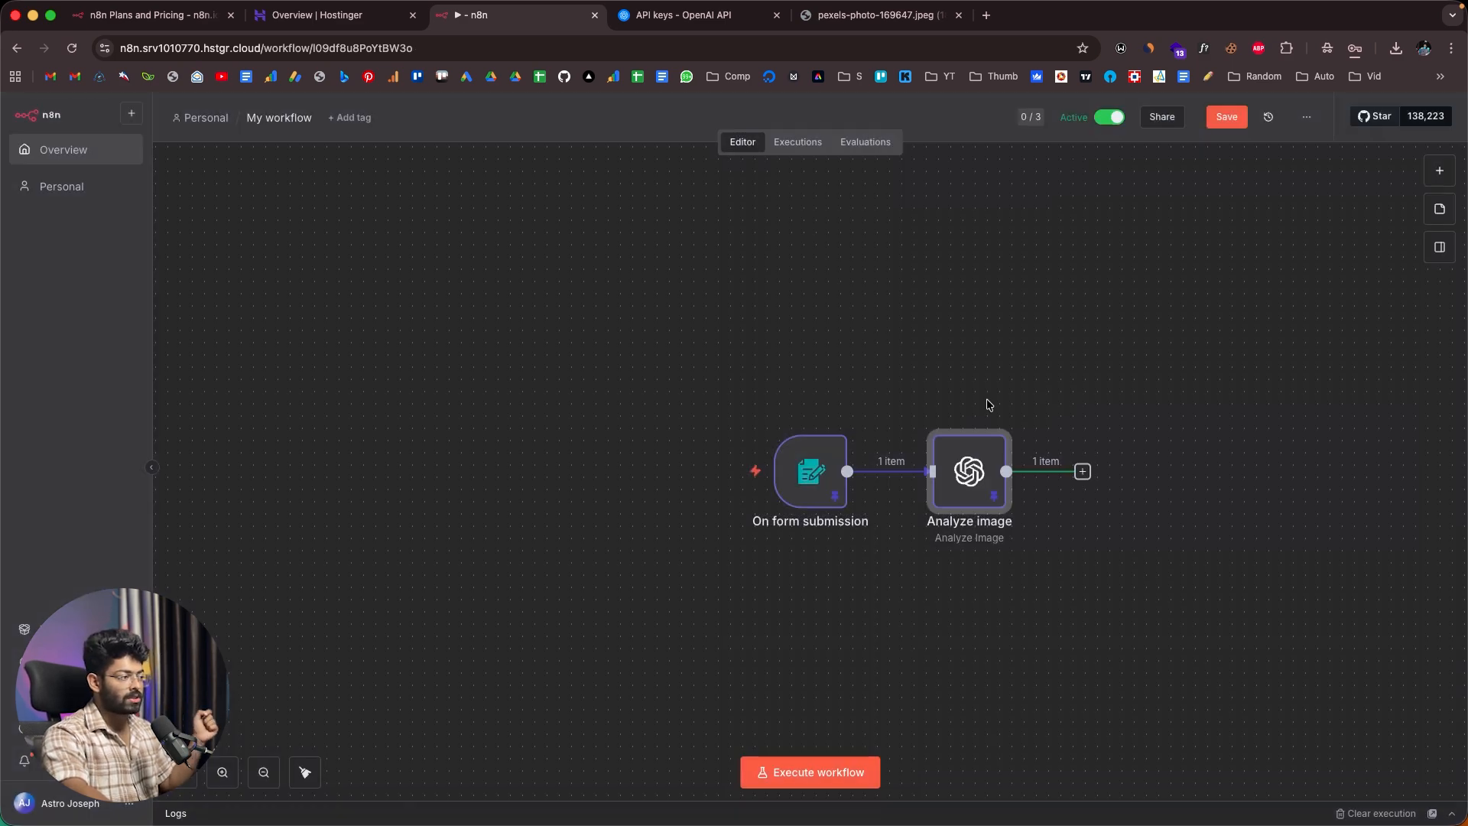
pyautogui.moveTo(799, 457)
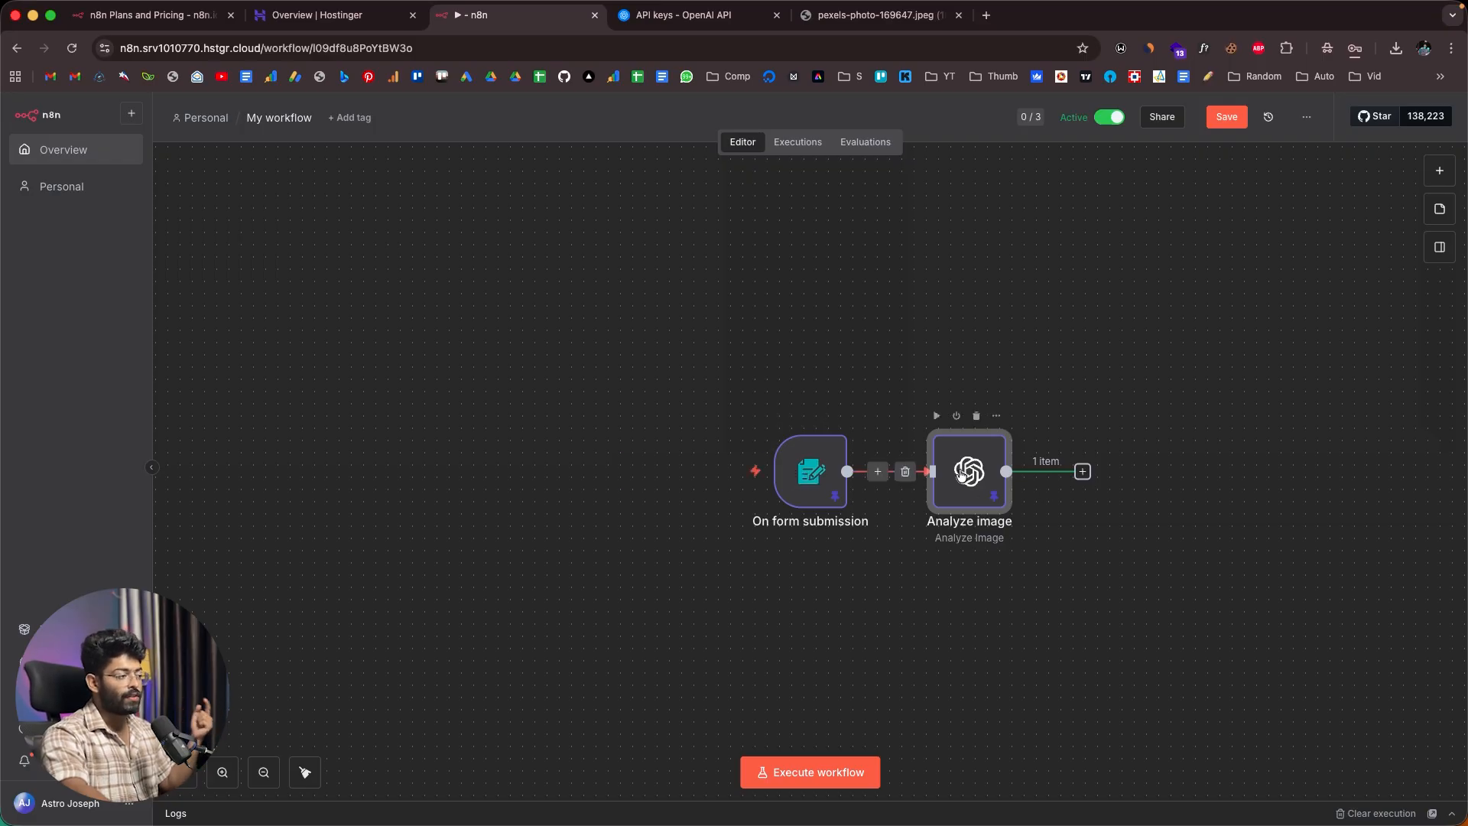
pyautogui.moveTo(1011, 595); pyautogui.dragTo(806, 596)
pyautogui.moveTo(964, 489)
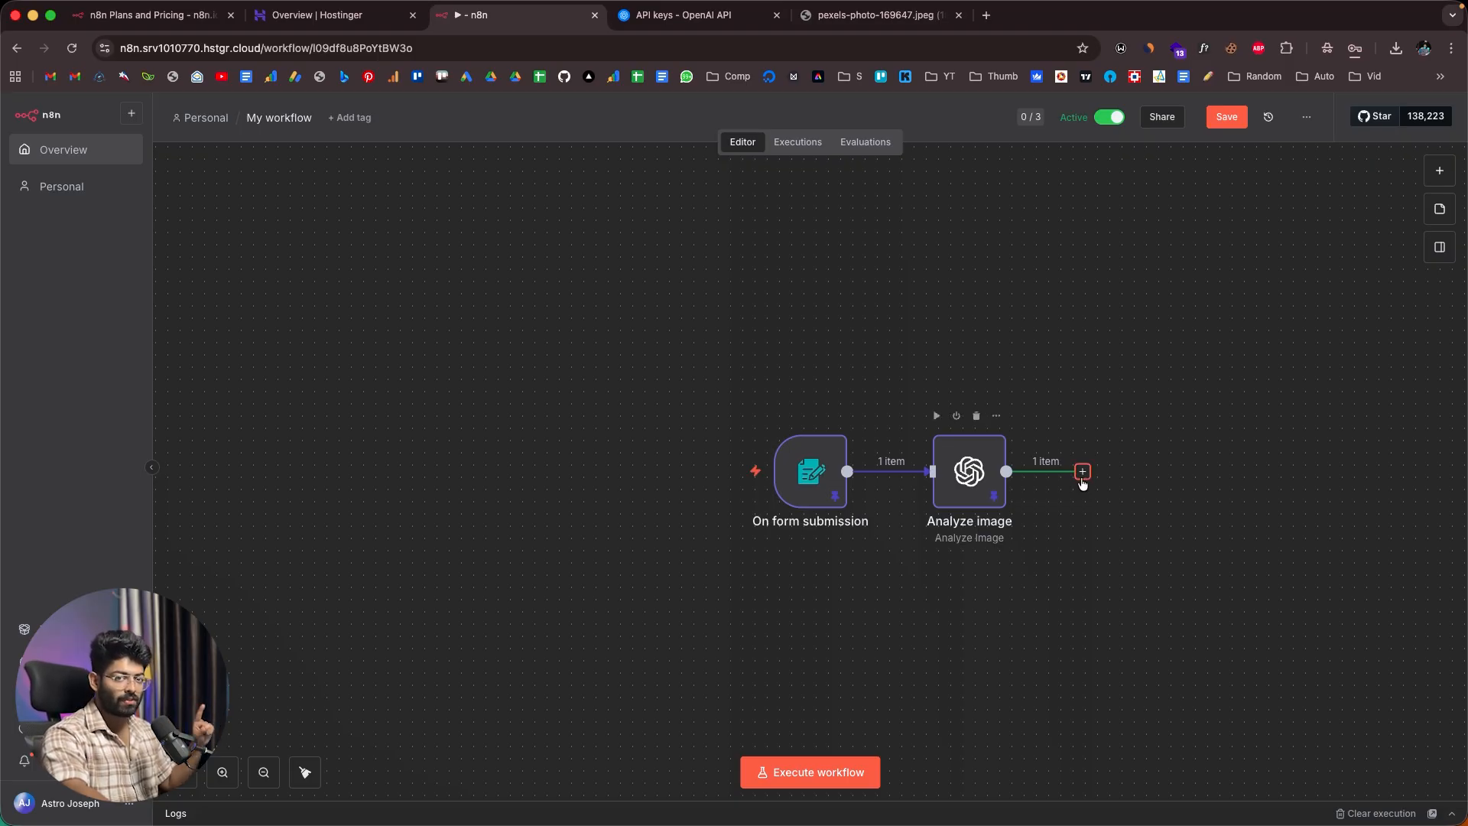
pyautogui.moveTo(781, 486)
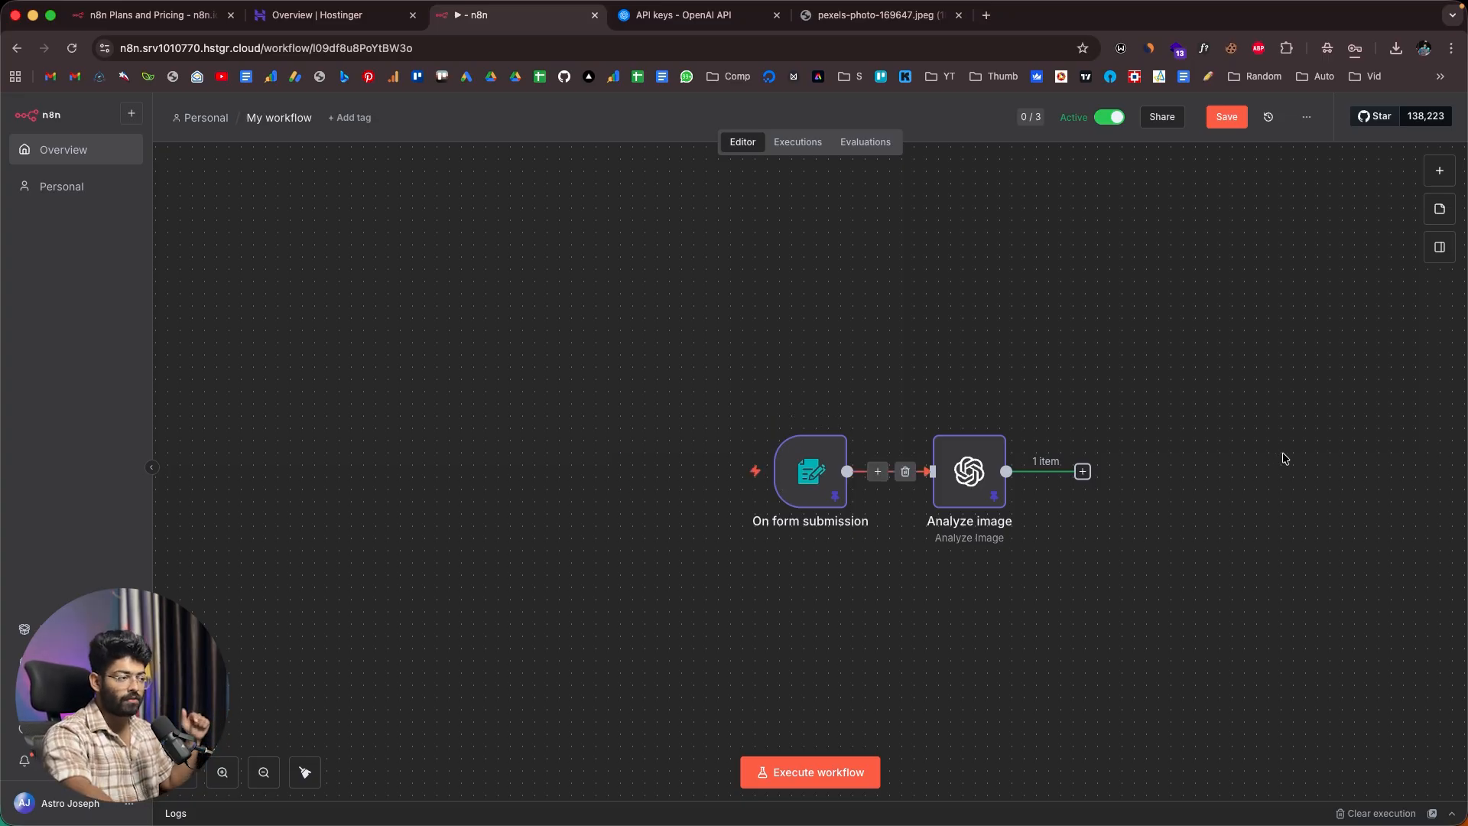
pyautogui.hscroll(3, 1283, 457)
pyautogui.hscroll(1, 1285, 459)
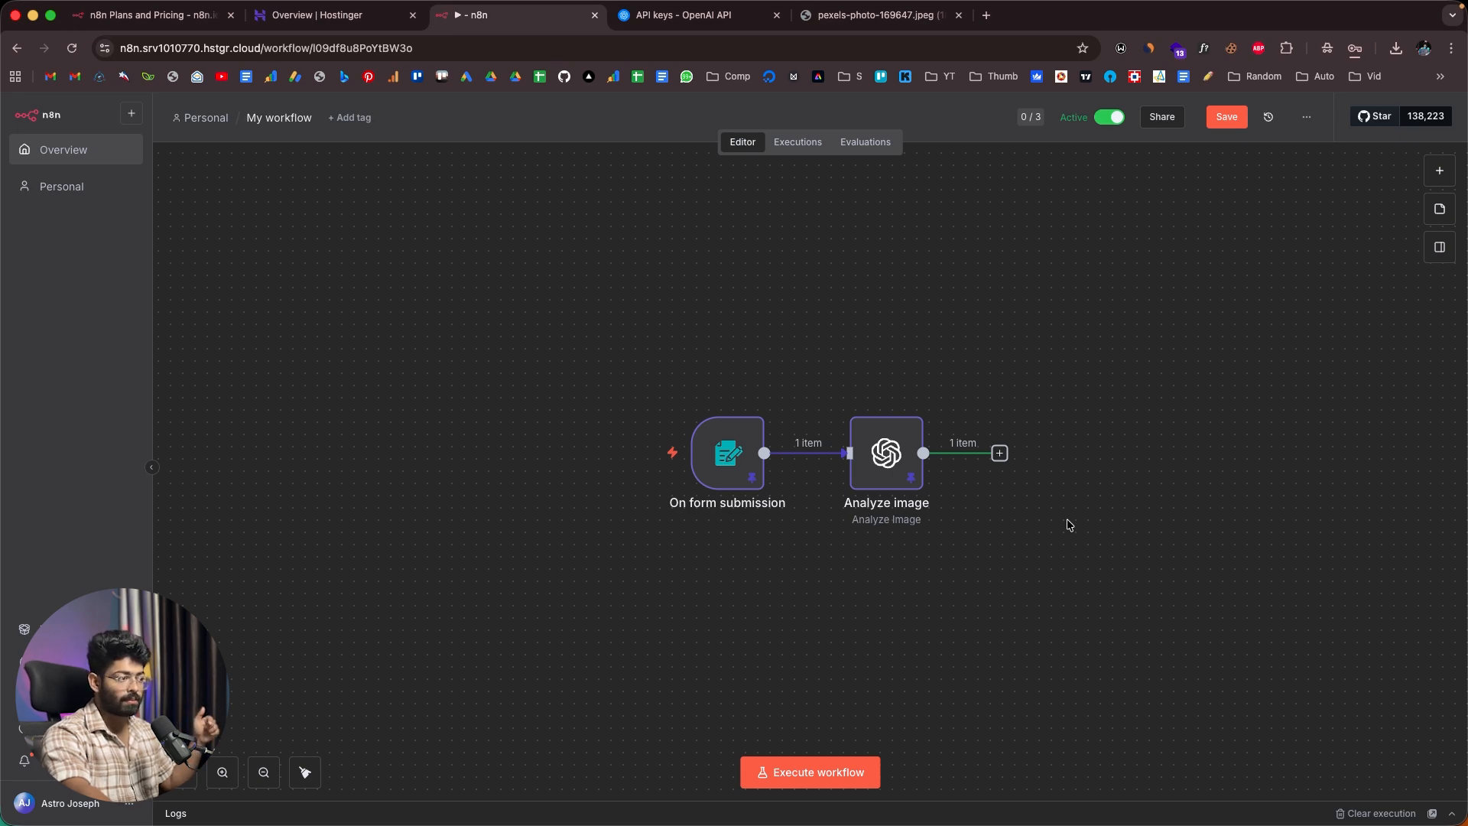
# Step: Look through the Data transformation and Flow node categories available for the step after Analyze image
pyautogui.click(1000, 454)
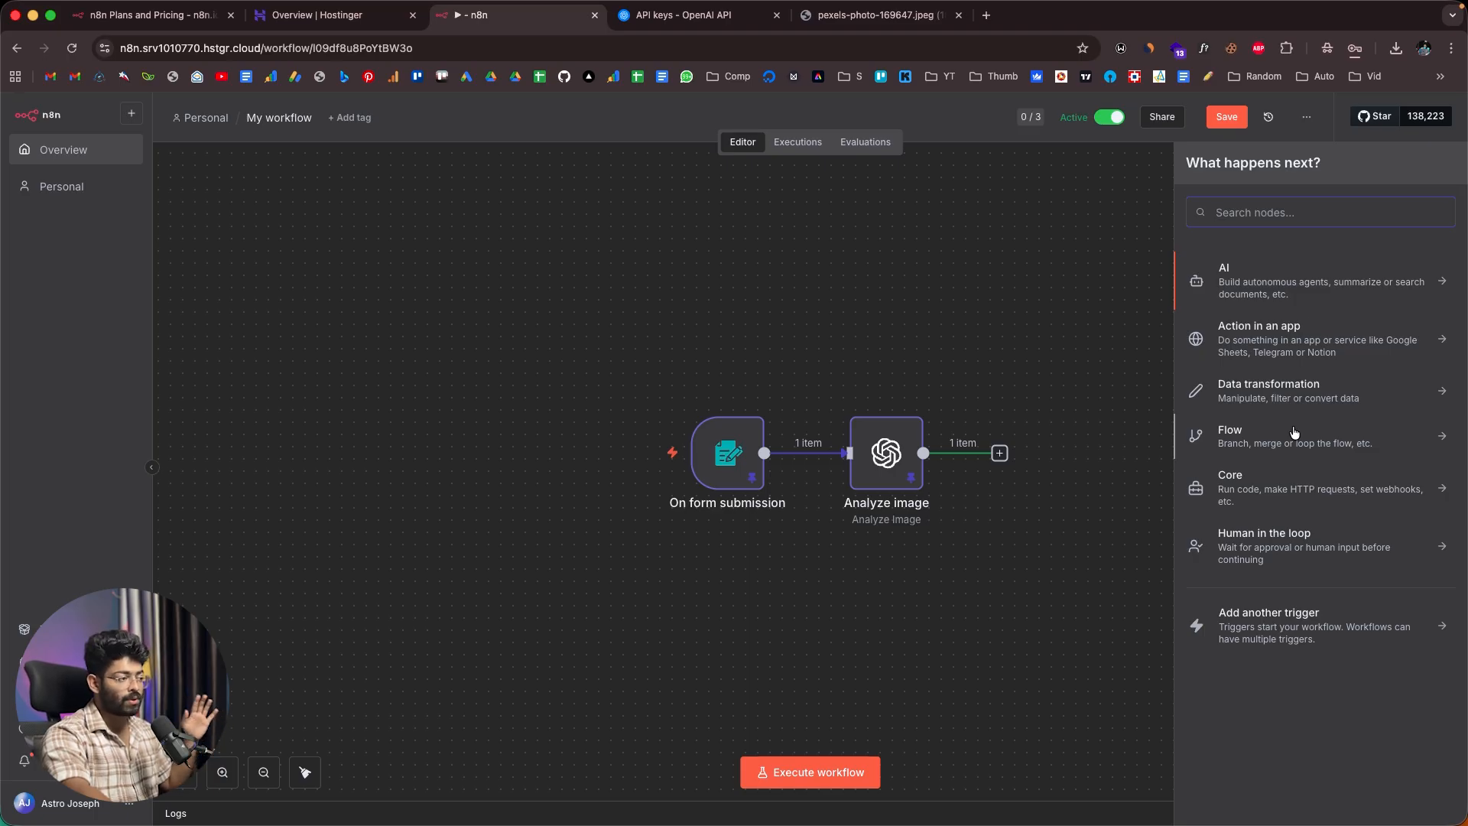
pyautogui.click(1254, 389)
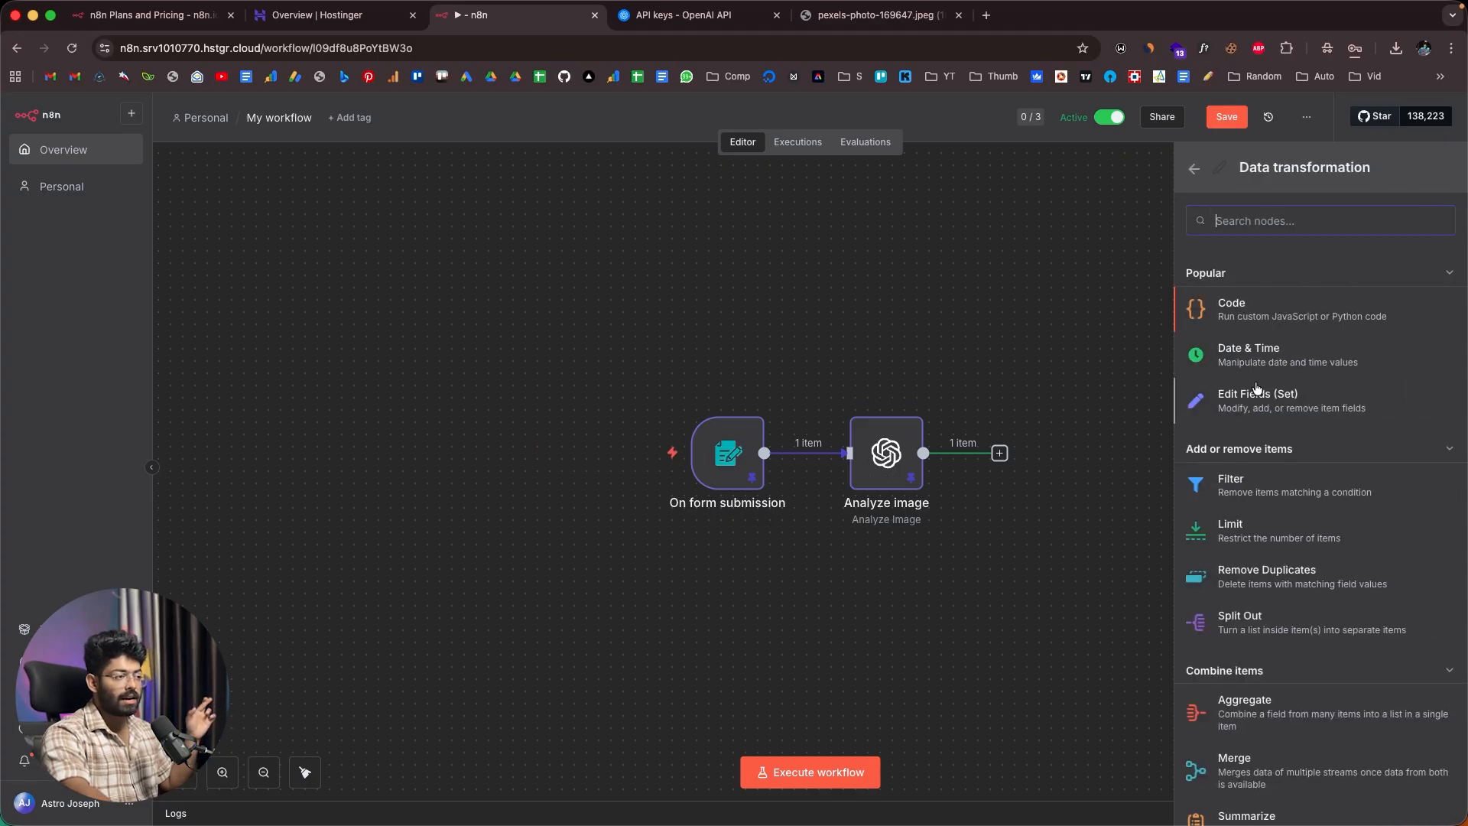
pyautogui.scroll(-1, 1300, 359)
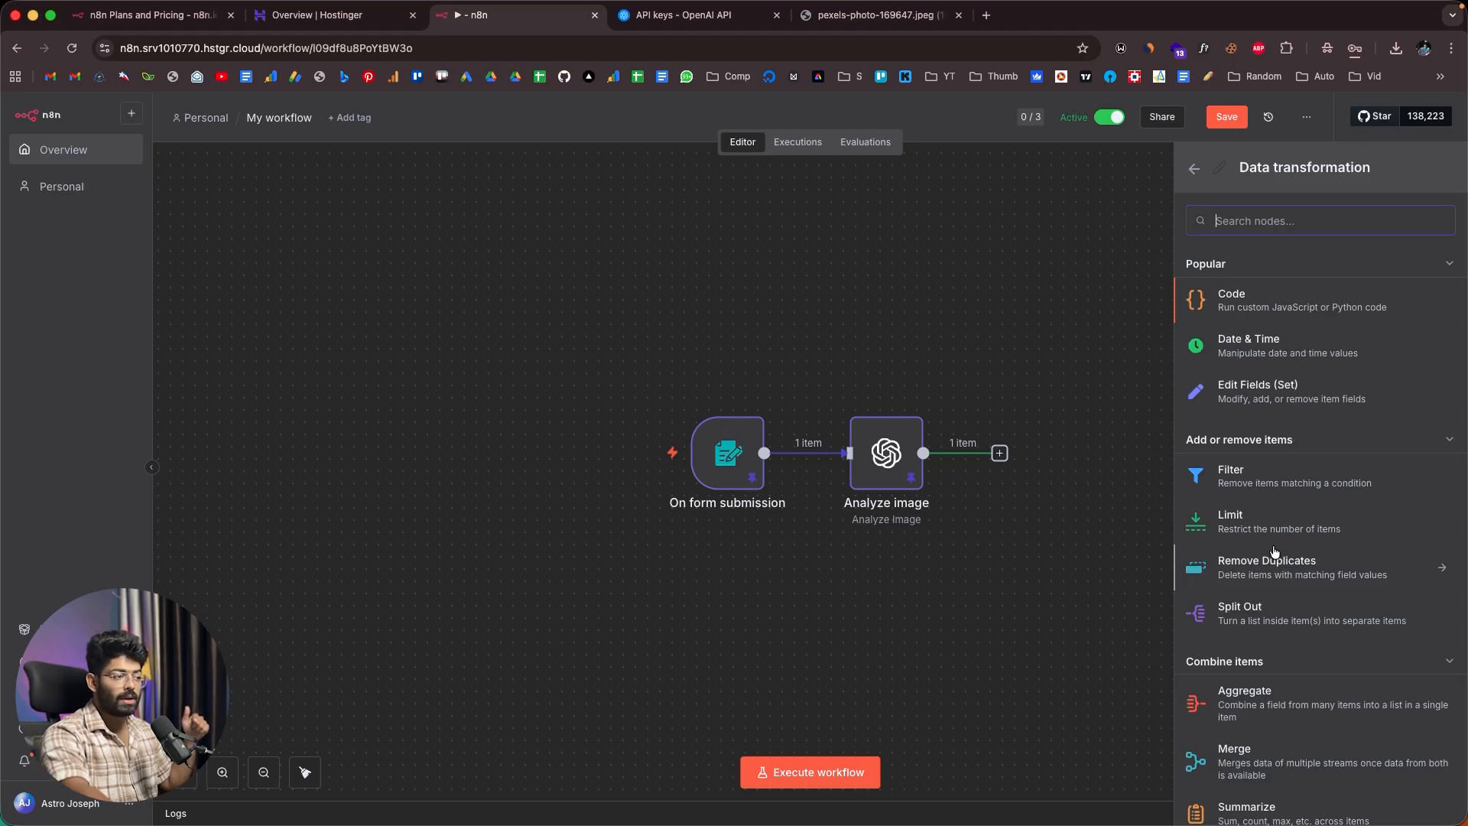
pyautogui.scroll(-2, 1292, 604)
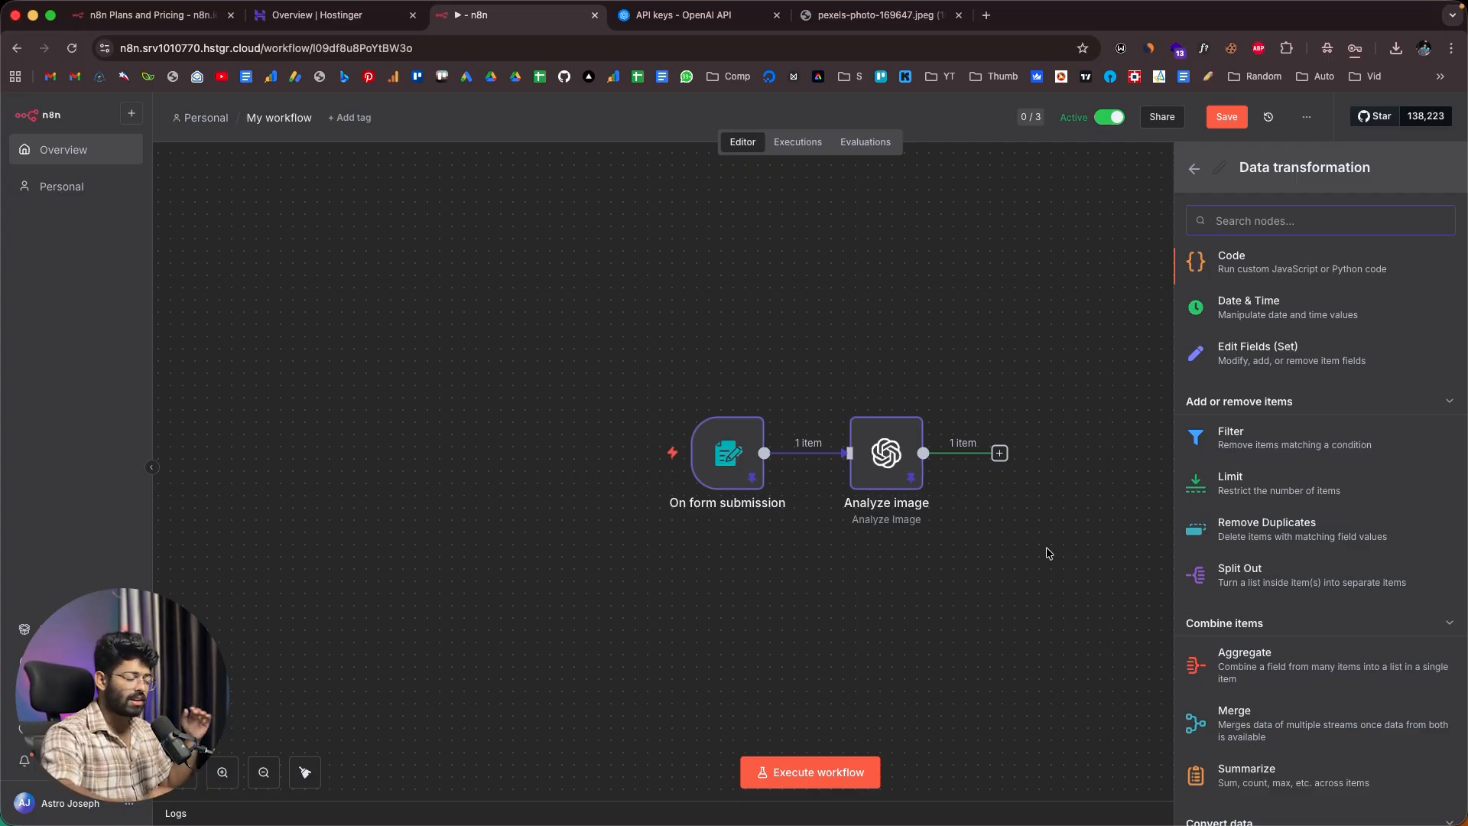
pyautogui.scroll(-7, 1238, 459)
pyautogui.scroll(5, 1260, 346)
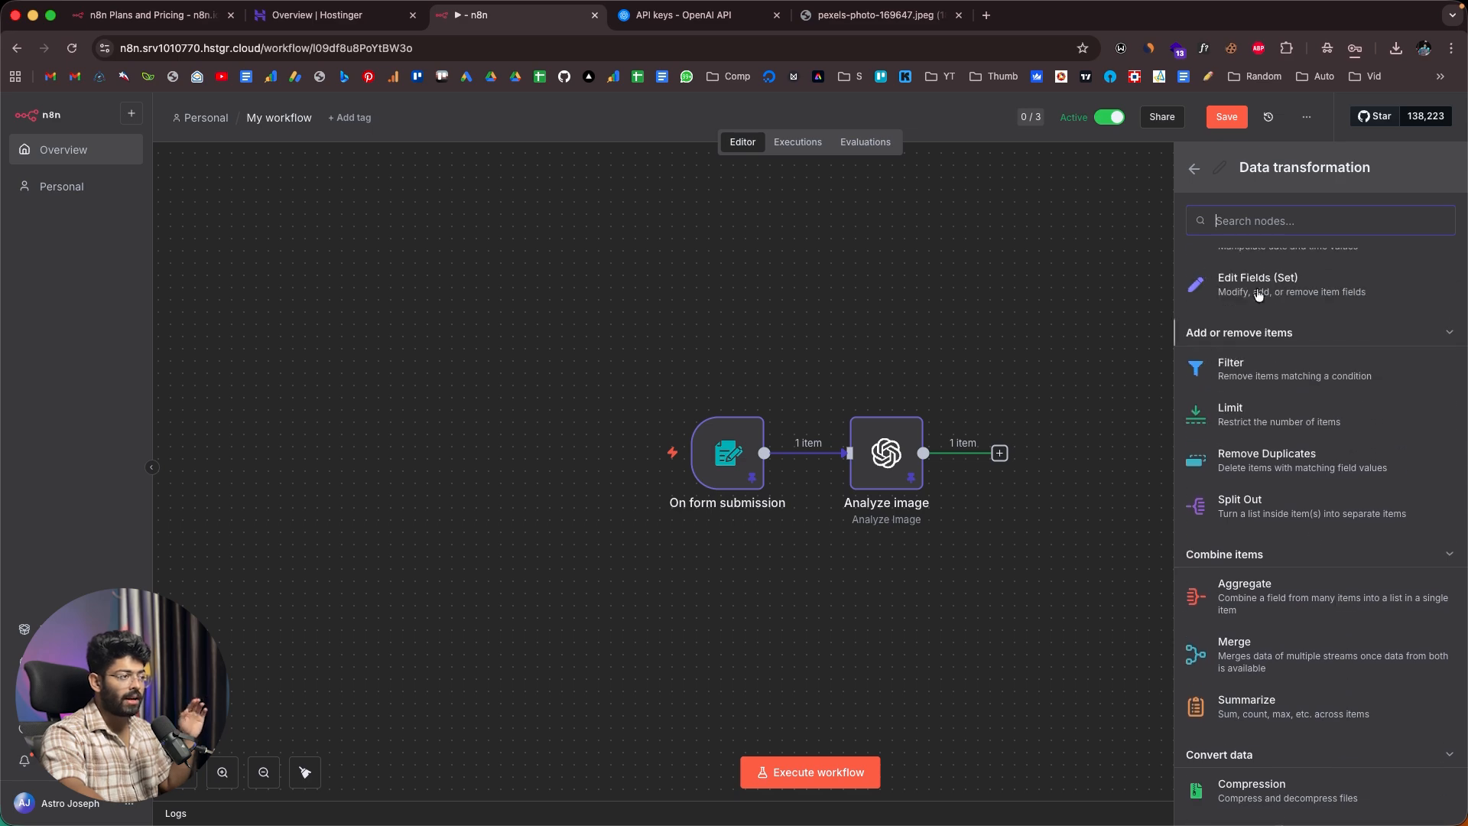
pyautogui.click(1194, 169)
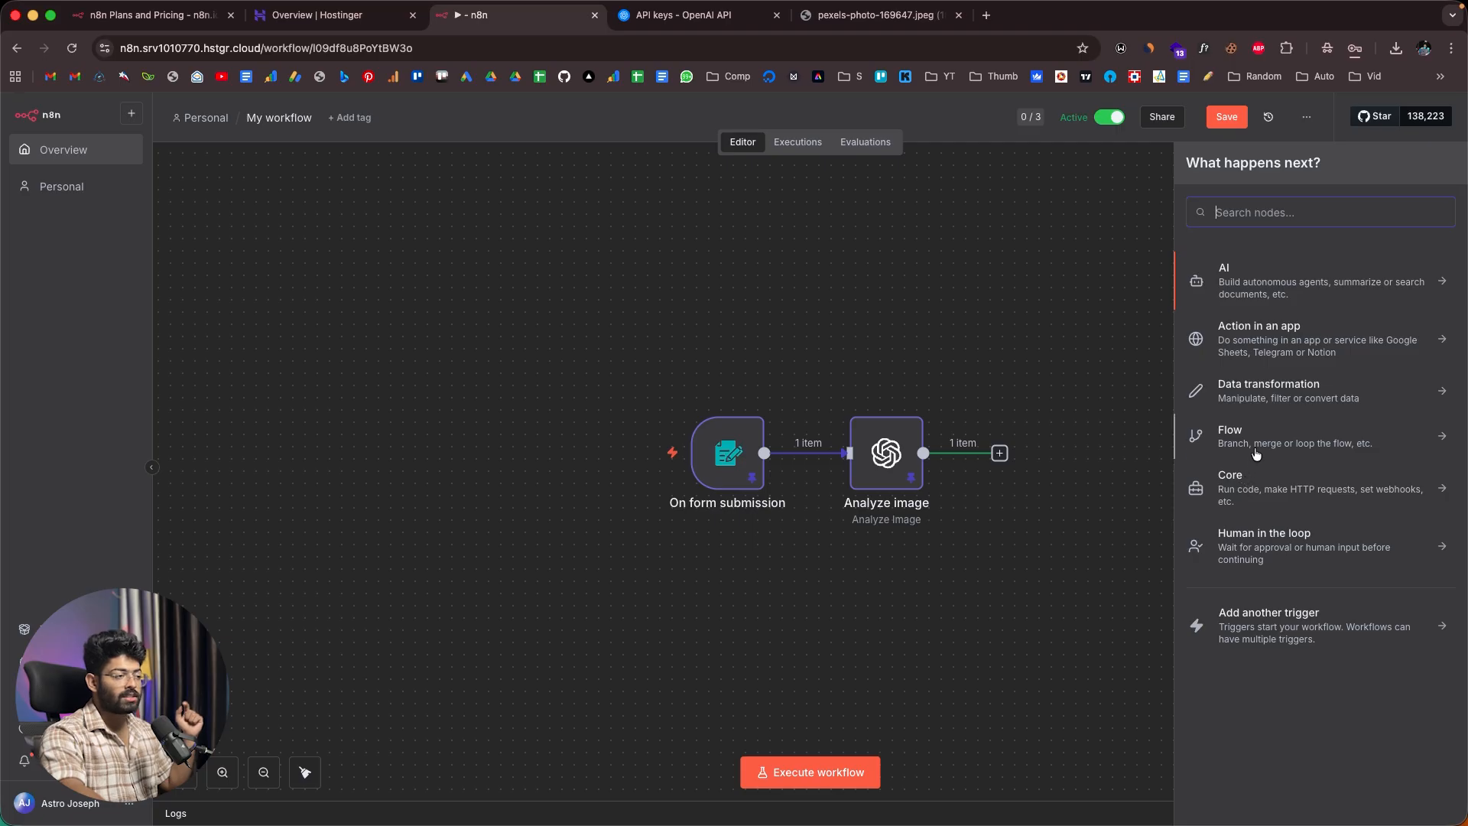
pyautogui.click(1232, 433)
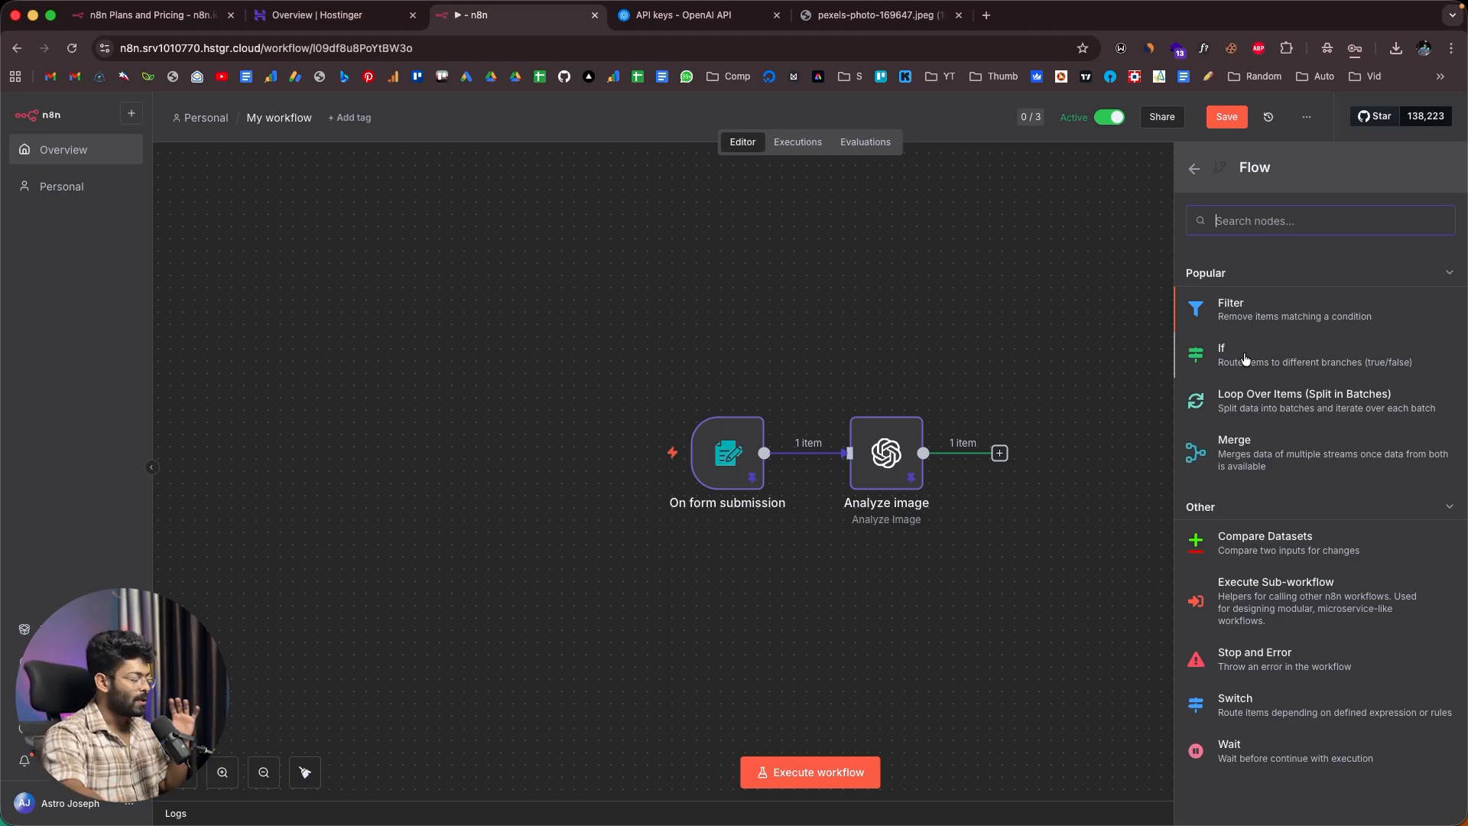
pyautogui.click(1195, 169)
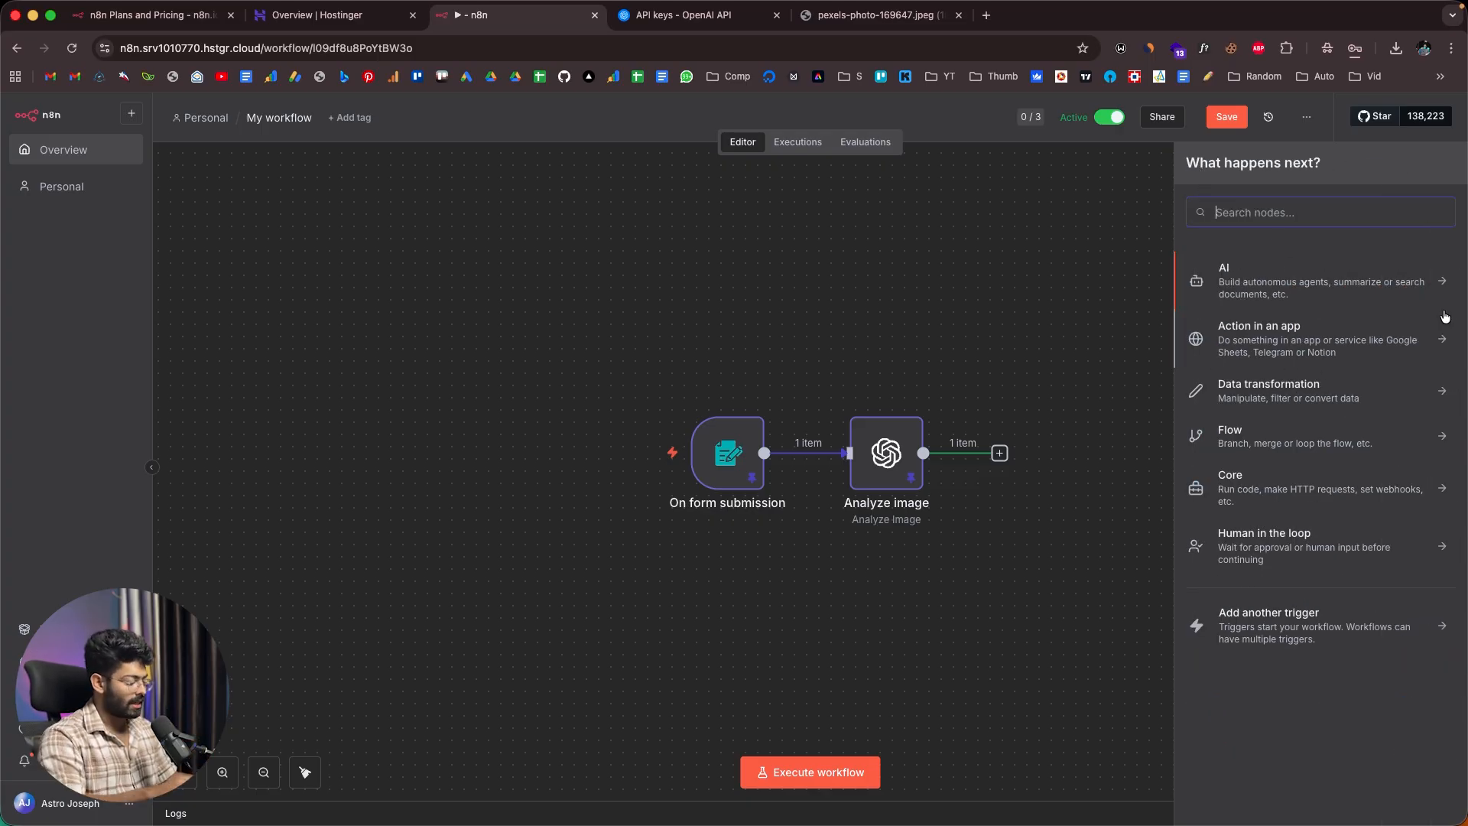
# Step: Find Slack in the node search and add its Send a message action after the Analyze image node
pyautogui.write('sla')
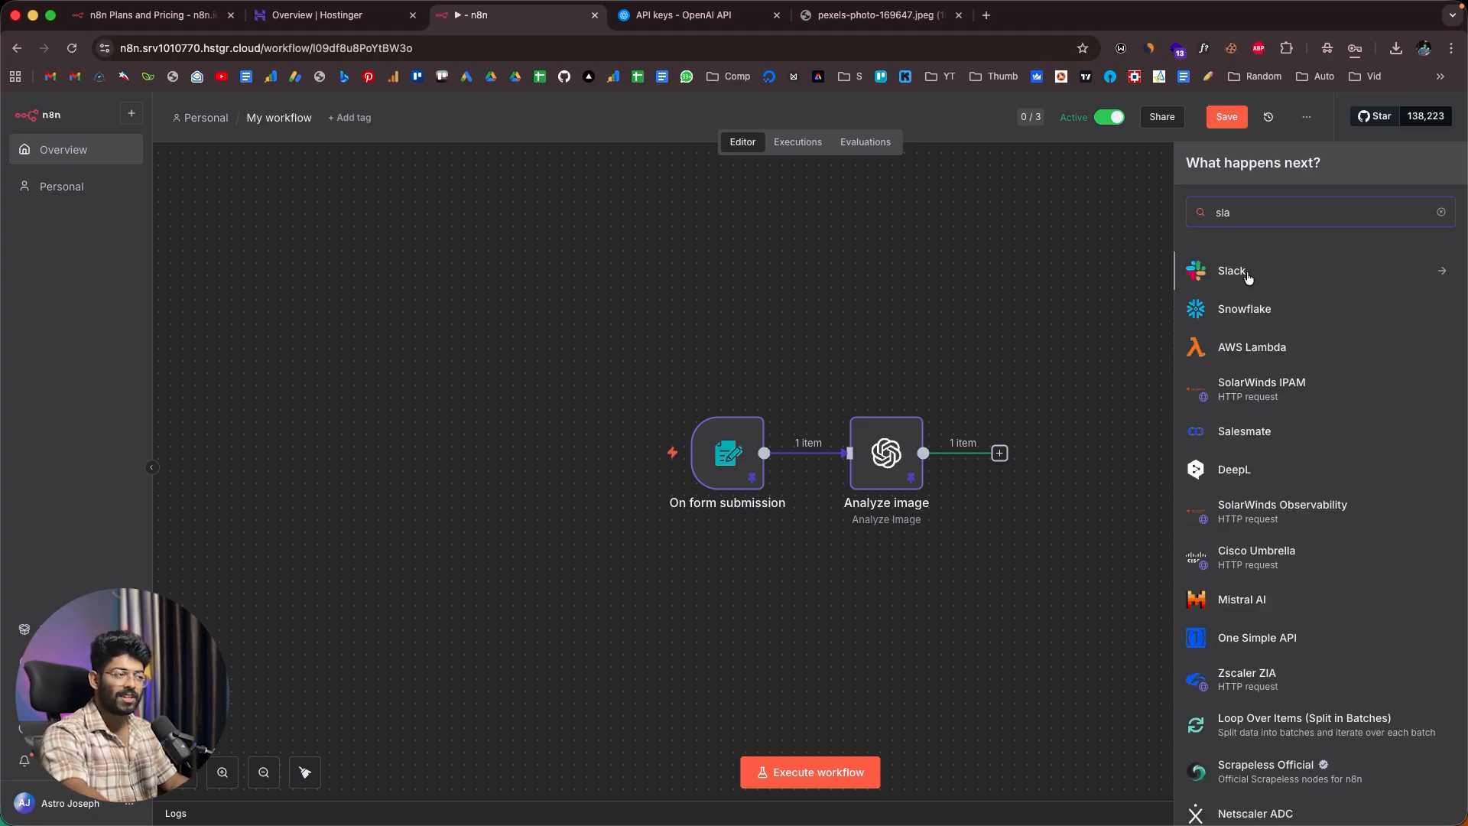
pyautogui.click(1248, 278)
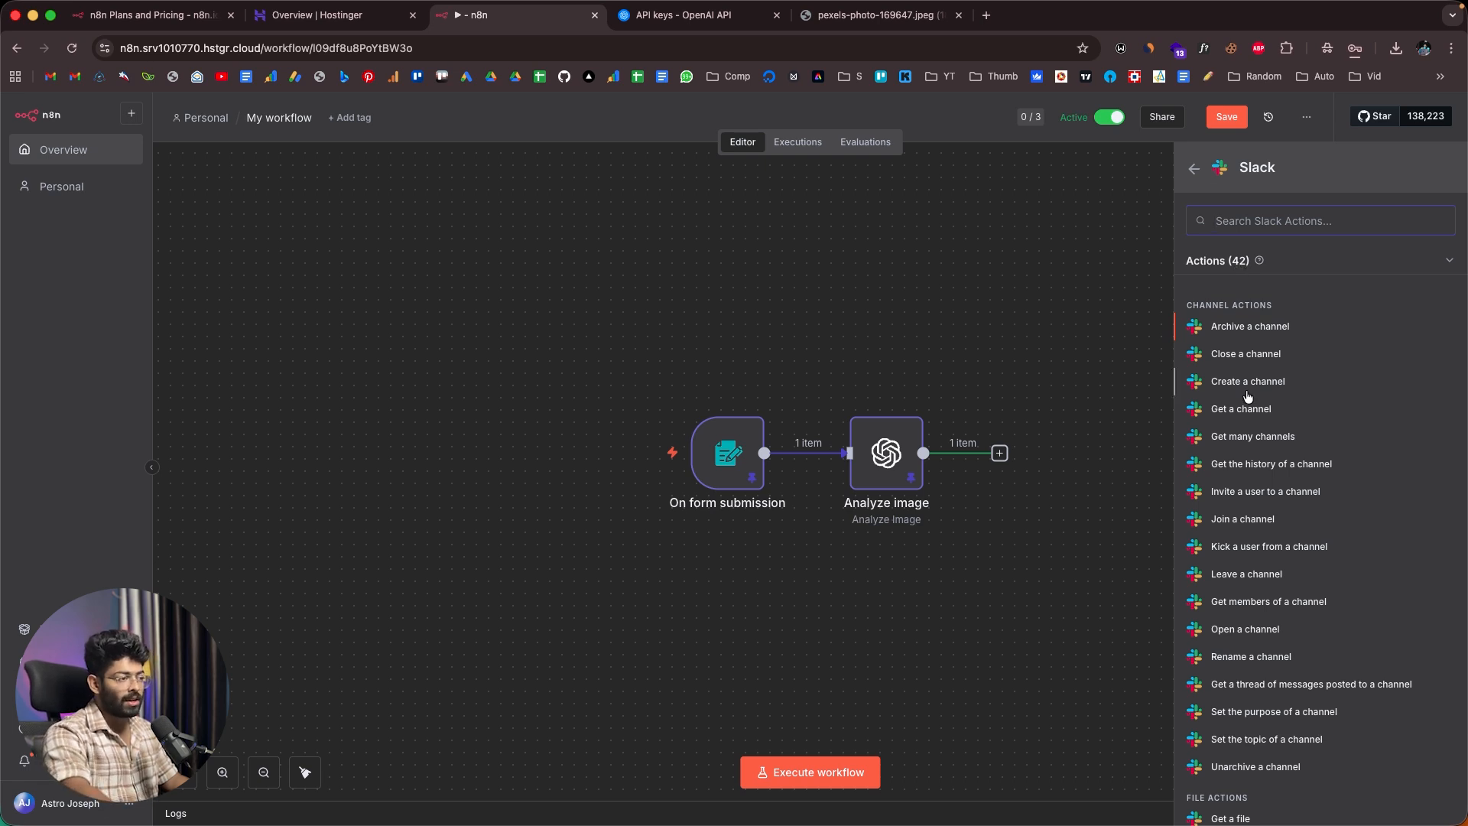
pyautogui.scroll(-3, 1254, 390)
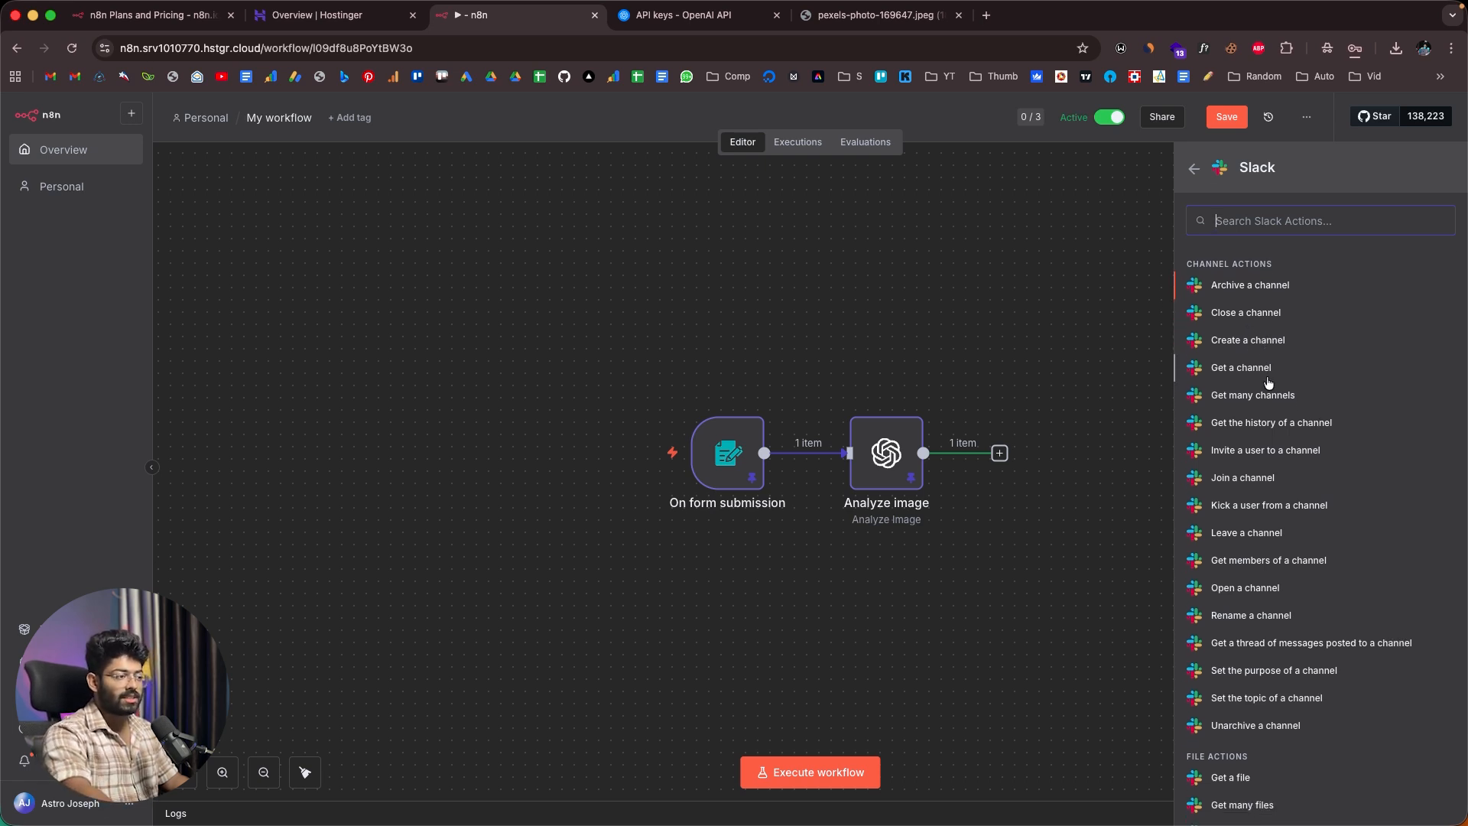
pyautogui.scroll(-4, 1268, 383)
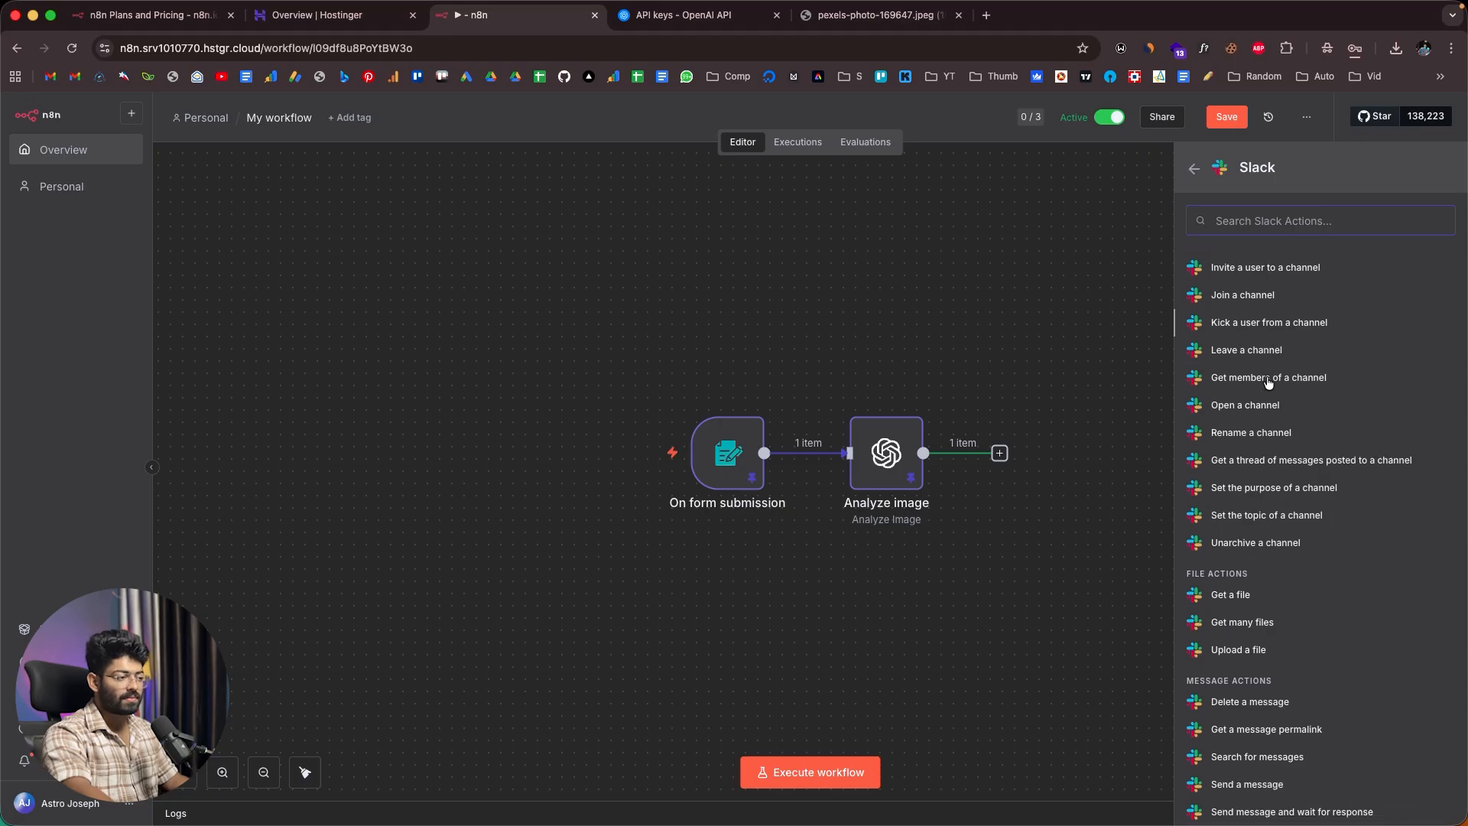
pyautogui.scroll(-5, 1258, 587)
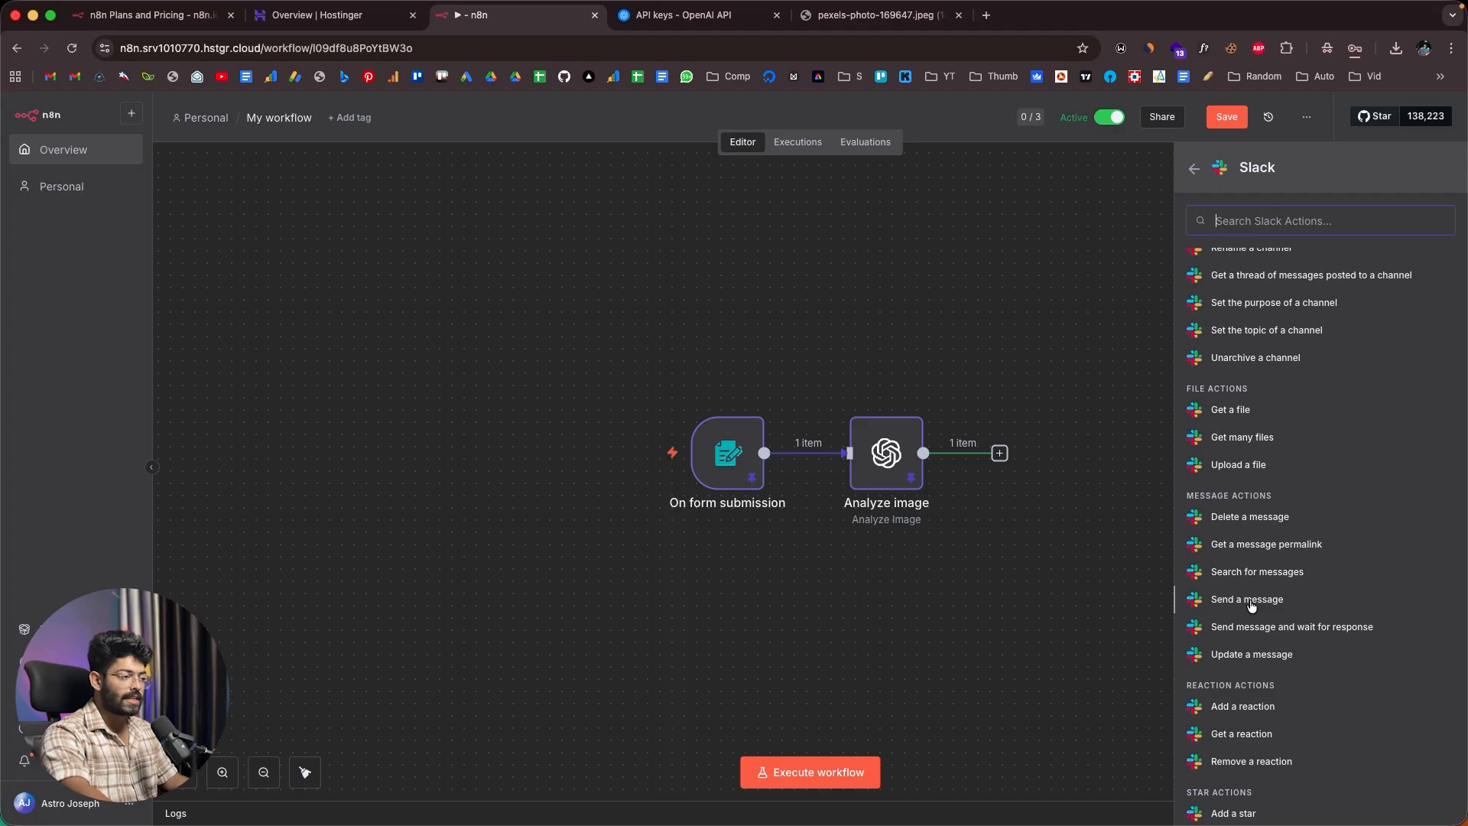
pyautogui.click(1250, 601)
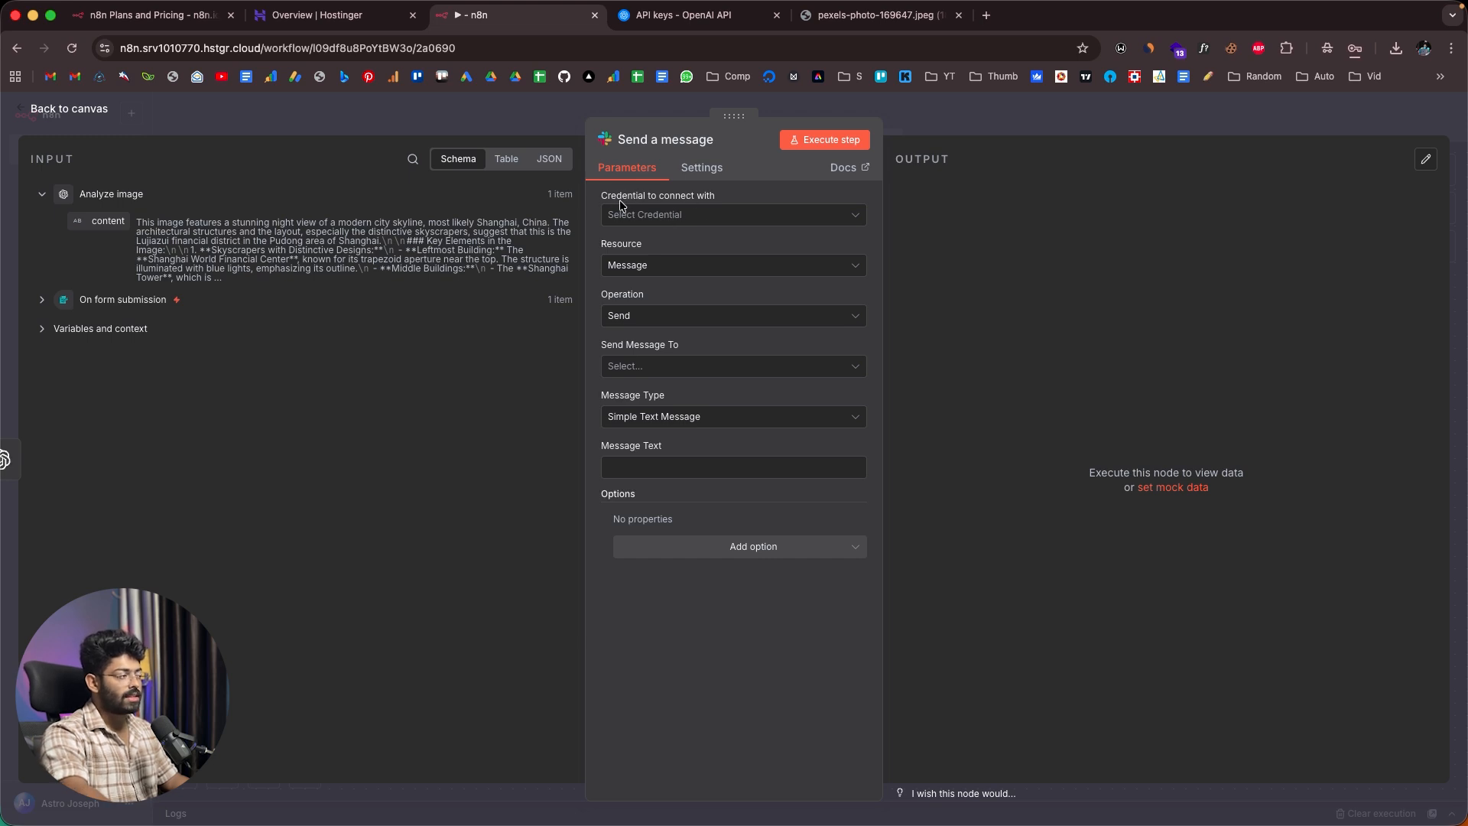
# Step: Start a new Slack credential for the Send a message node and compare its Access Token and OAuth2 connection fields
pyautogui.click(683, 215)
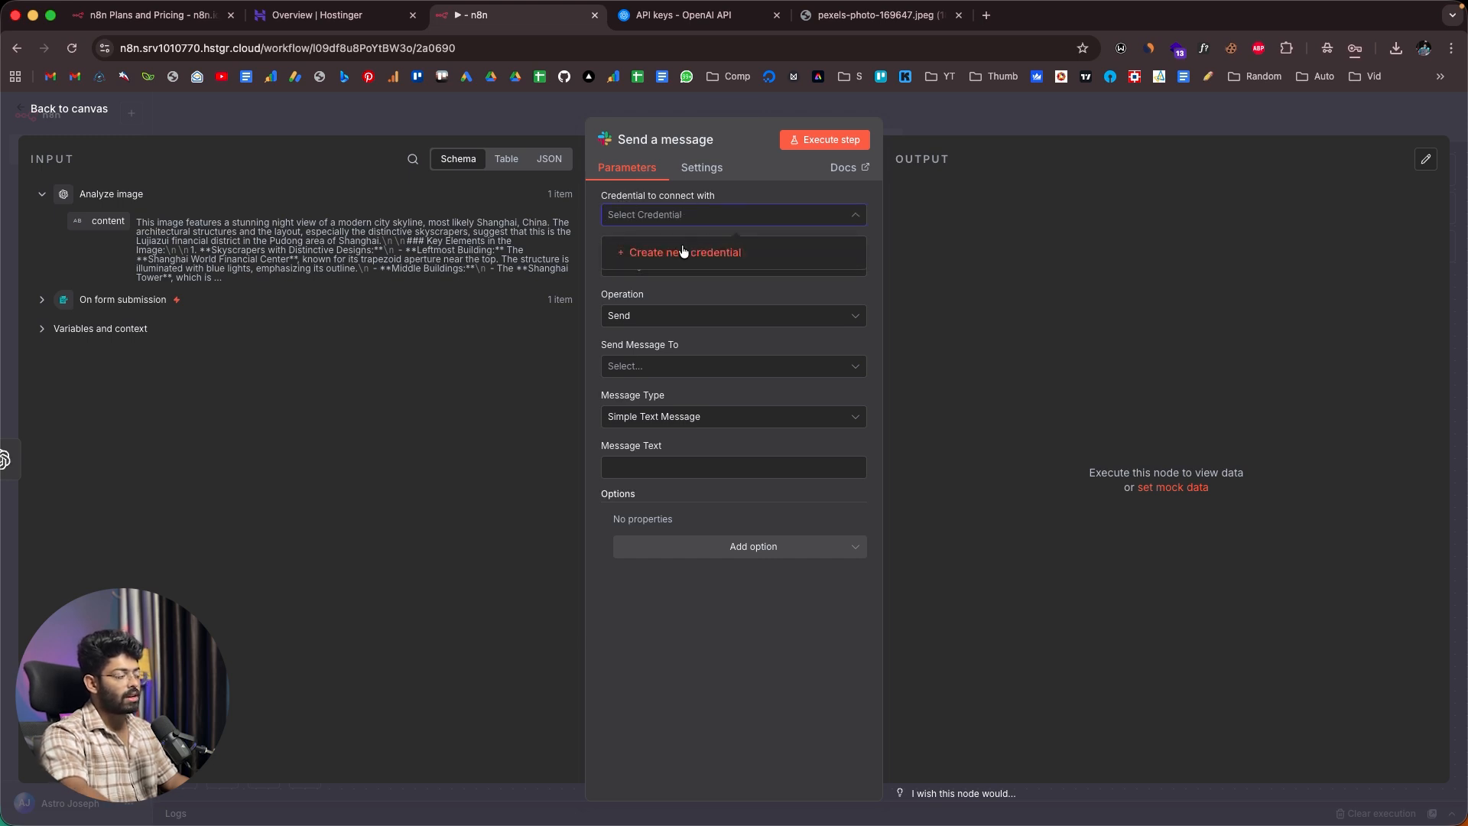
pyautogui.click(683, 251)
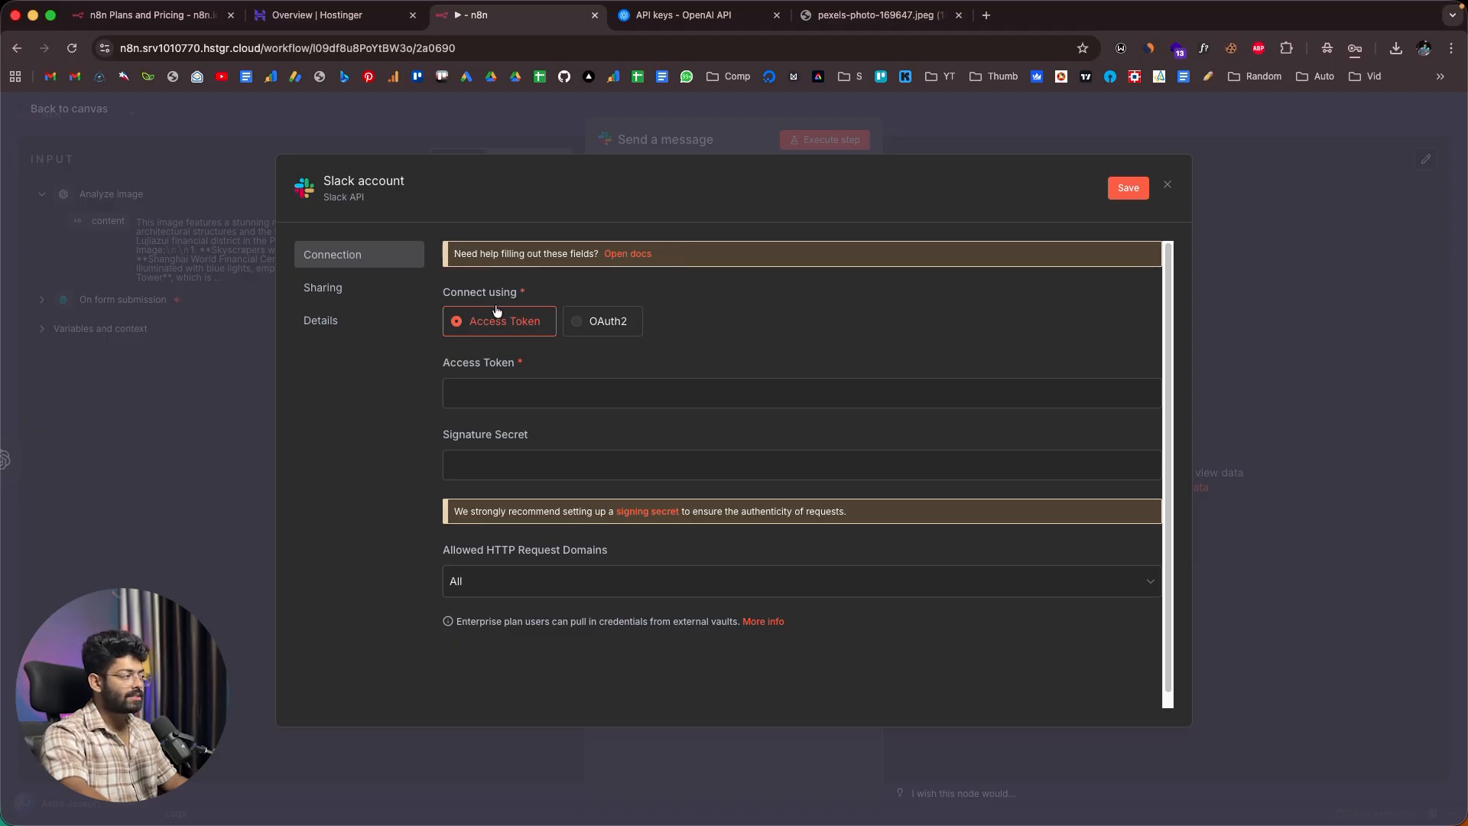
pyautogui.click(600, 321)
pyautogui.scroll(-3, 597, 383)
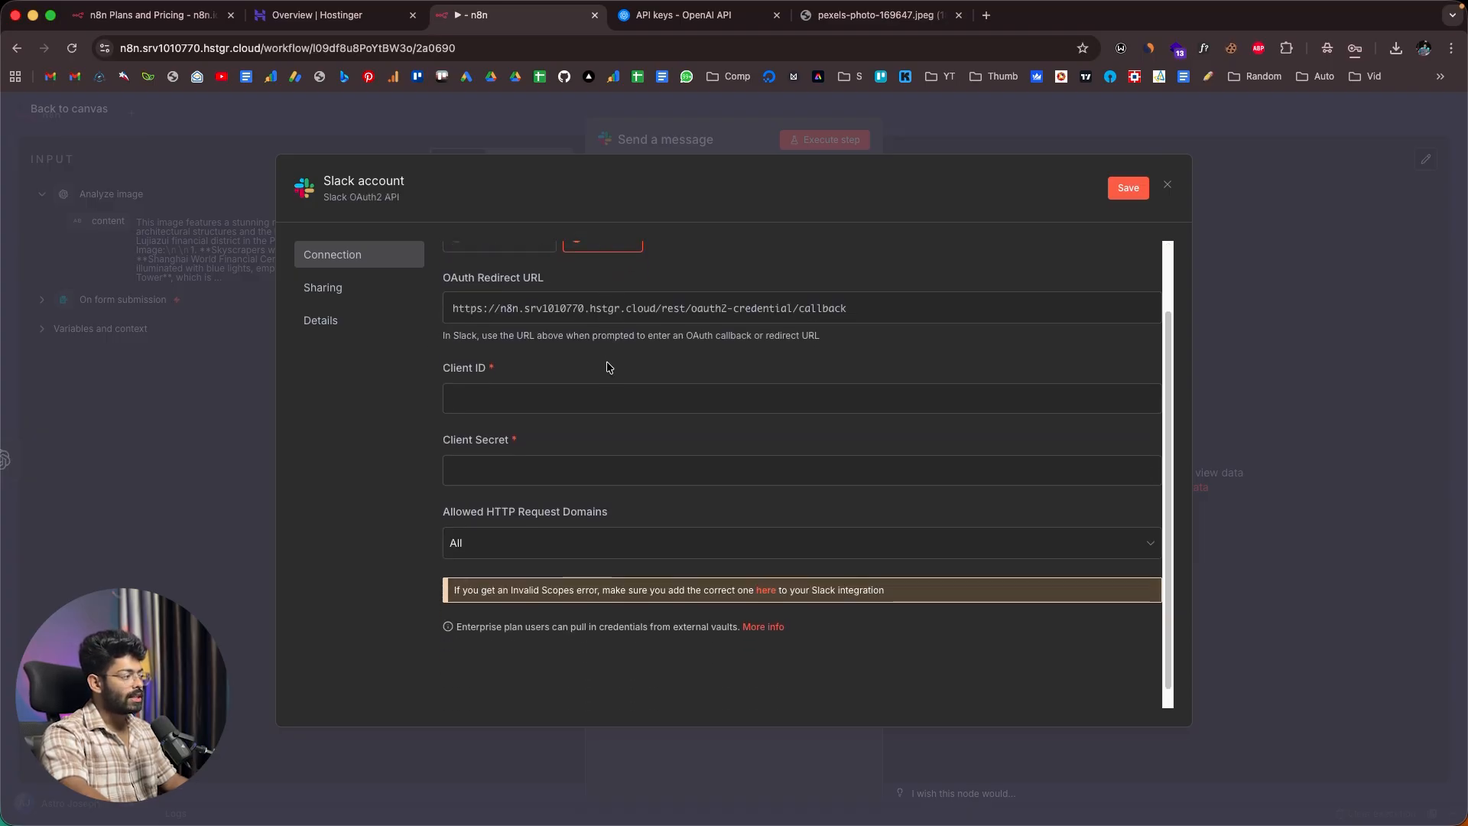
pyautogui.scroll(3, 595, 422)
pyautogui.click(497, 323)
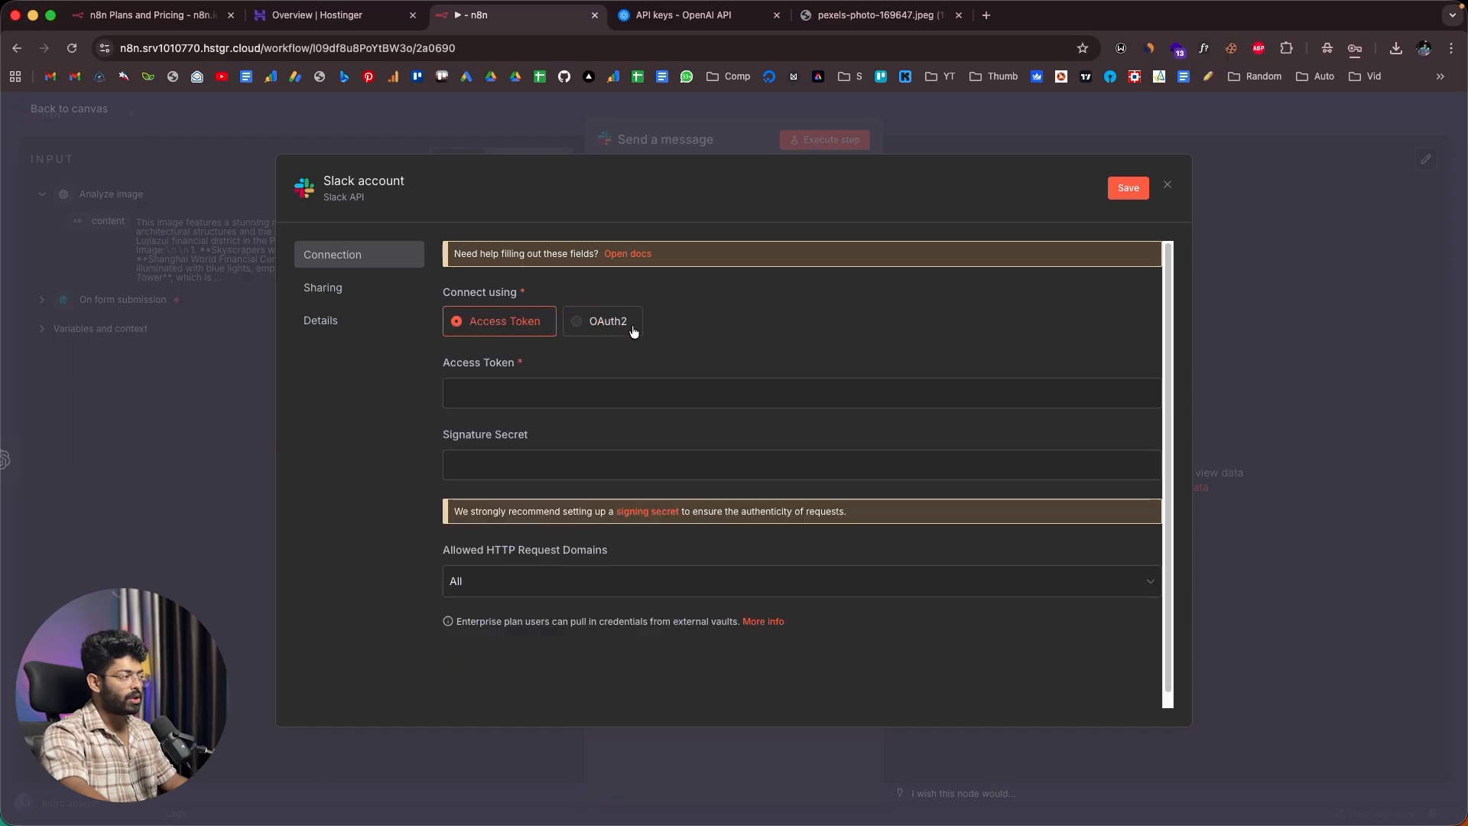
pyautogui.click(612, 322)
pyautogui.click(526, 329)
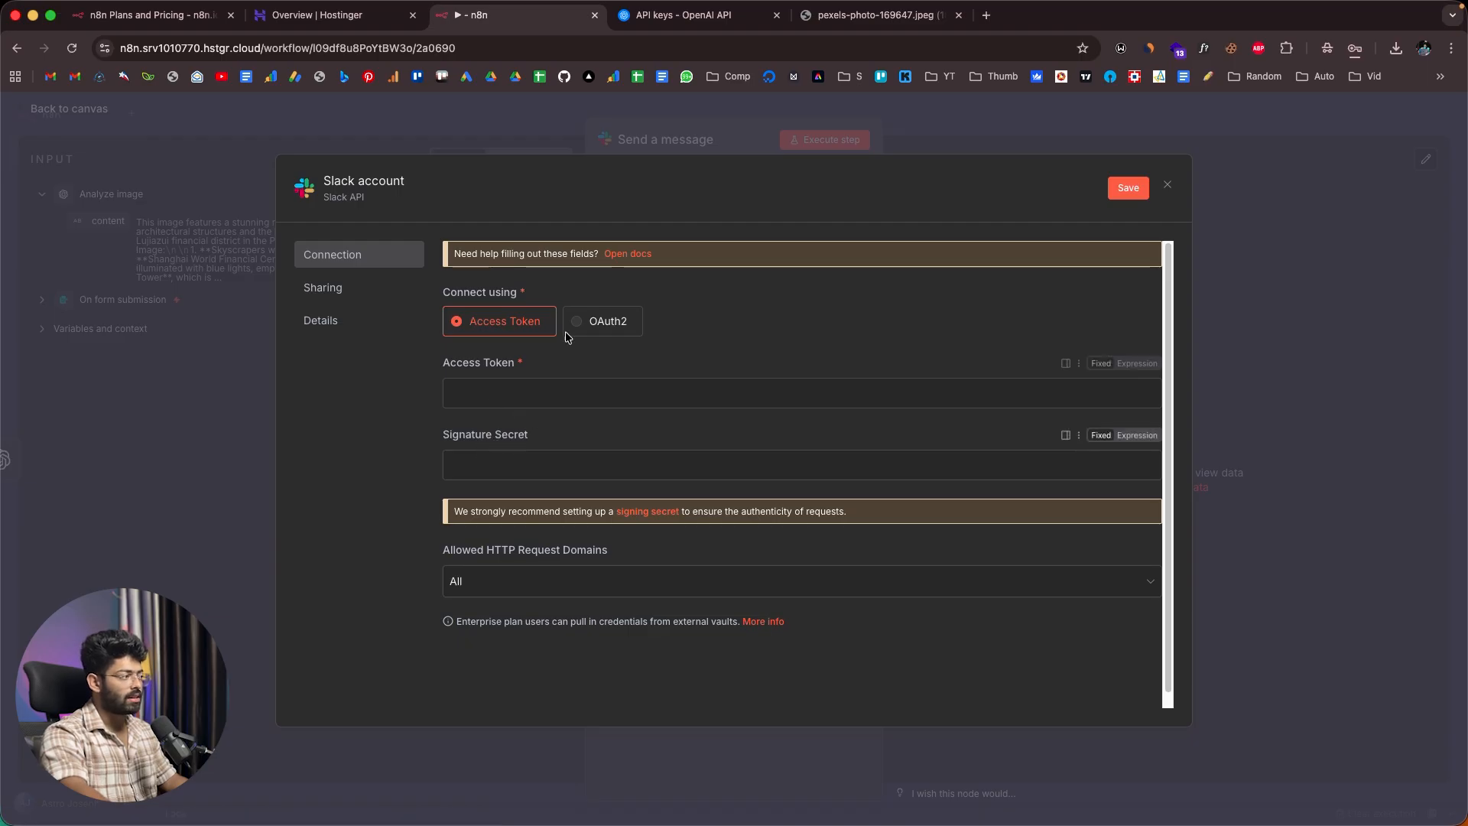
# Step: Consult the n8n docs on Slack credentials and open the linked Slack API Apps page in a separate tab
pyautogui.click(618, 255)
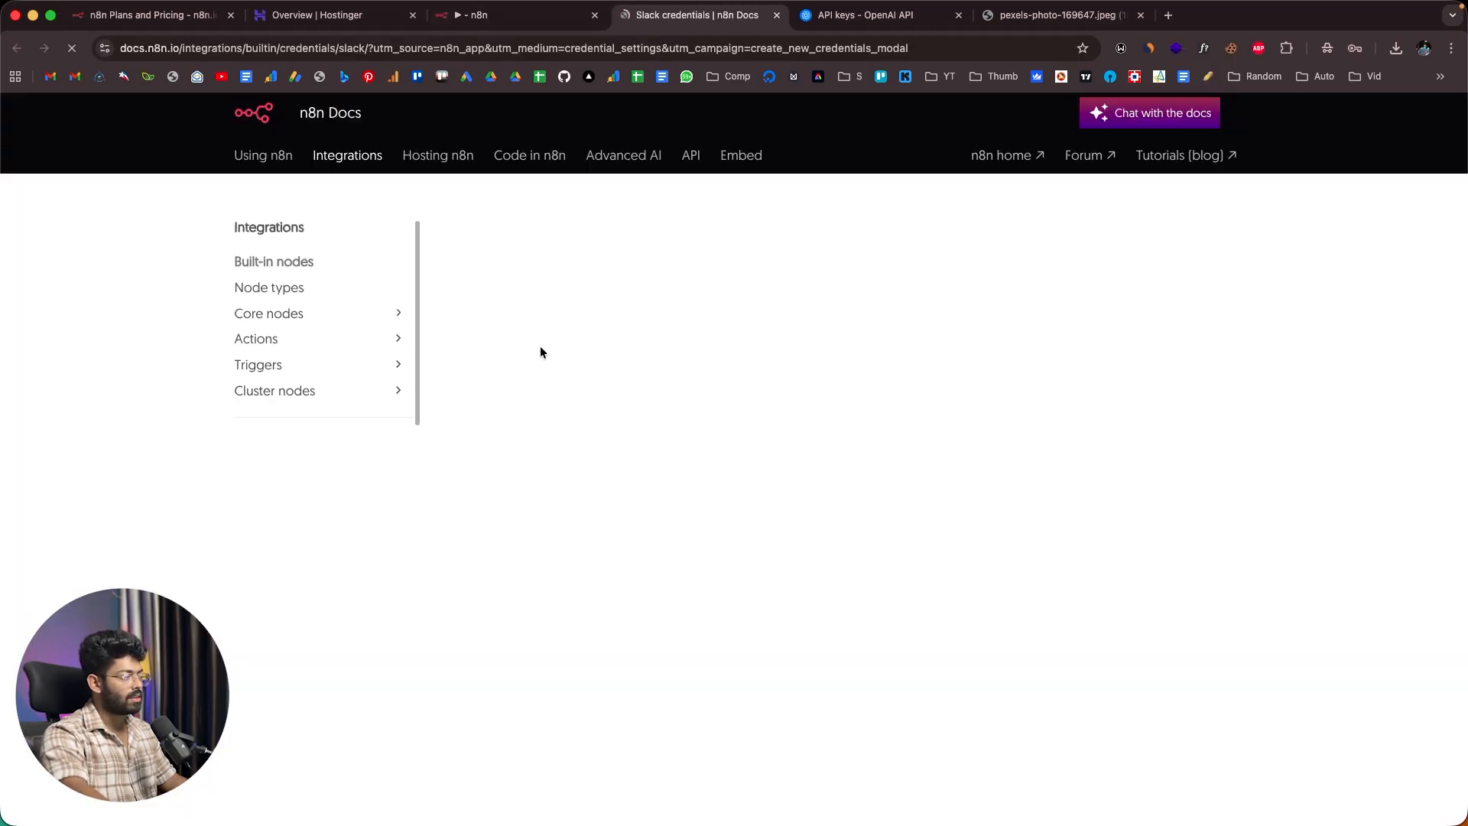
pyautogui.scroll(-6, 654, 386)
pyautogui.scroll(4, 653, 391)
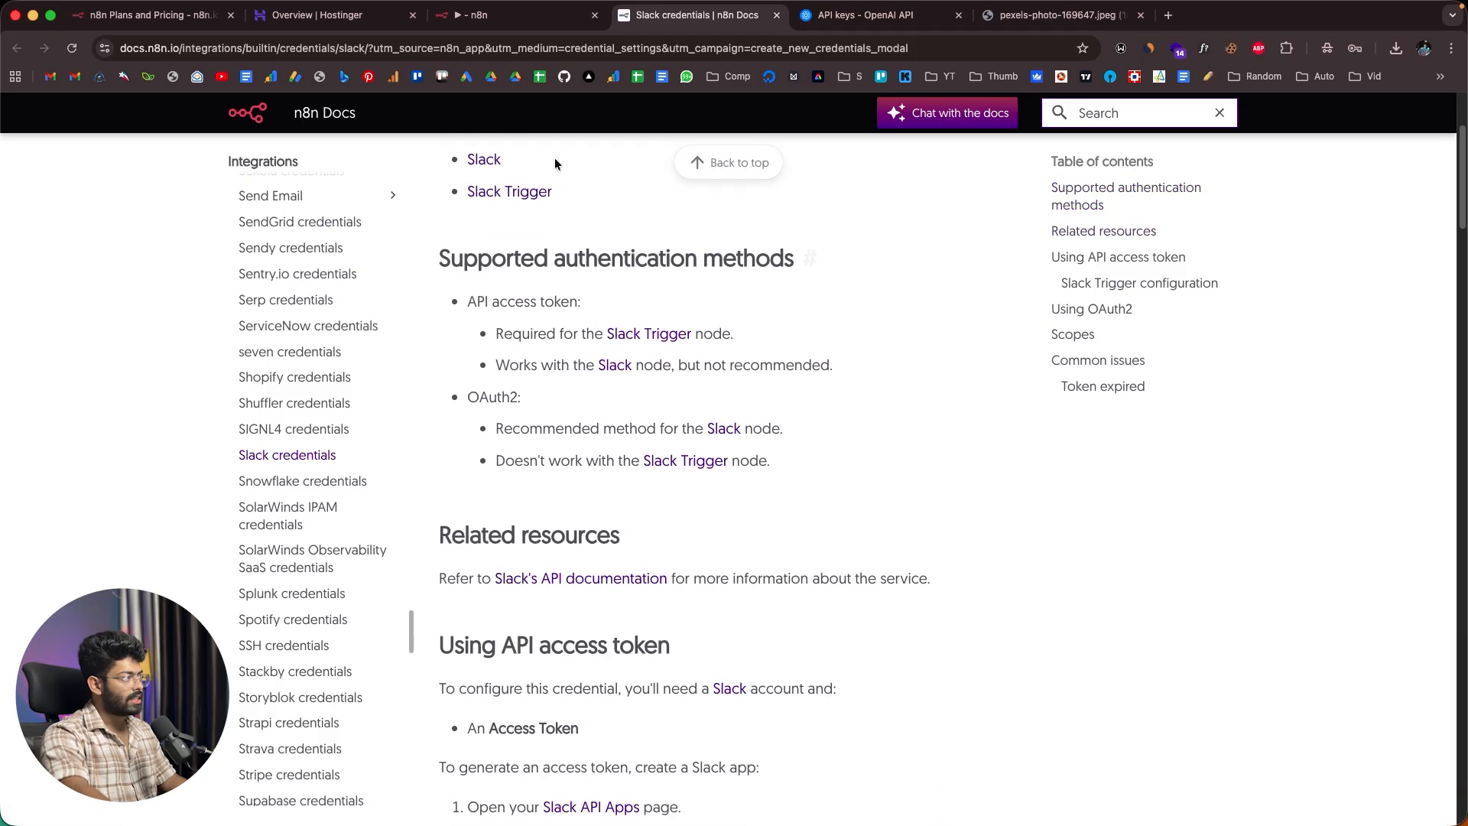
pyautogui.click(514, 23)
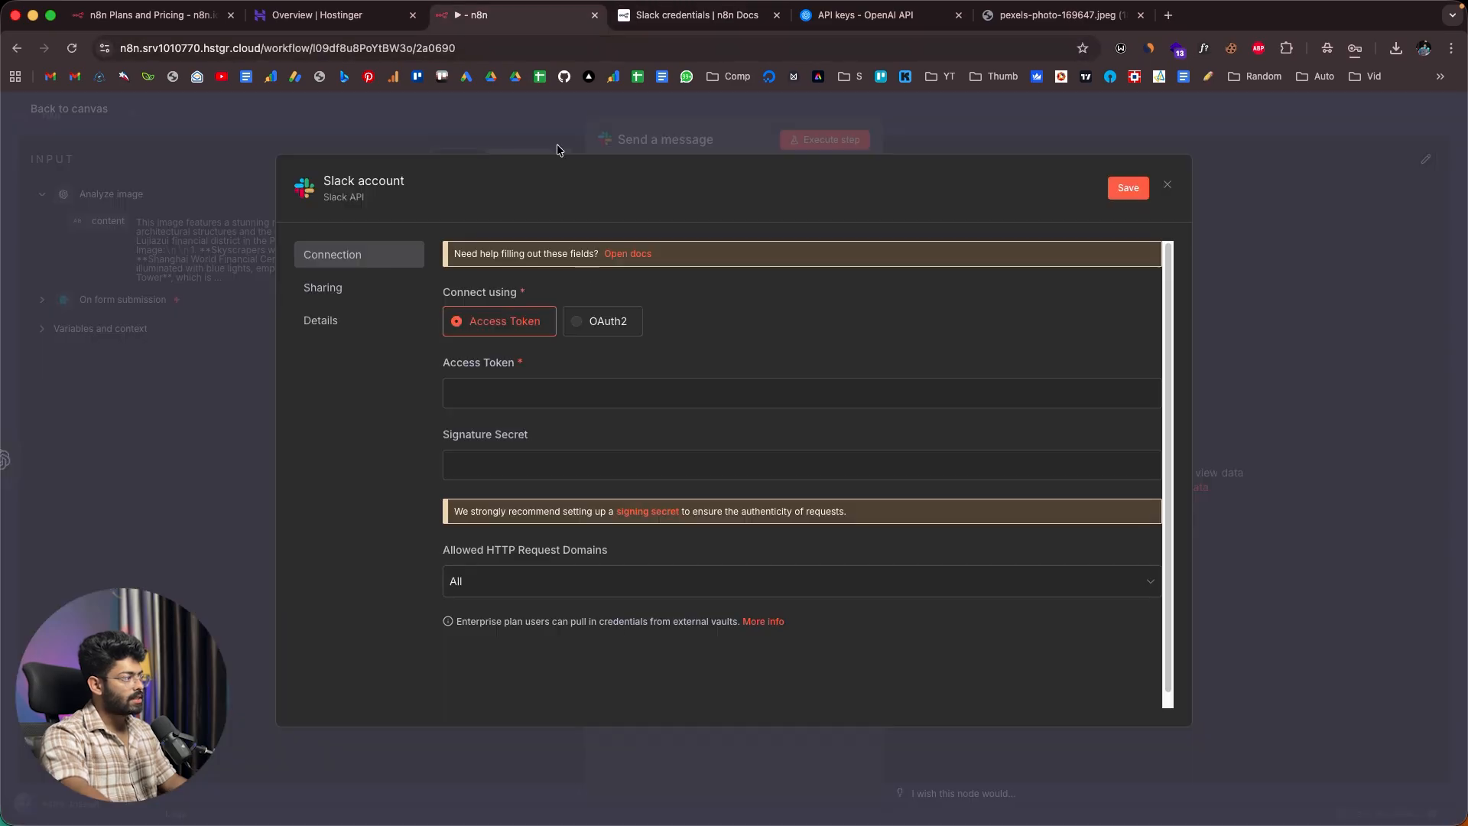
pyautogui.click(673, 17)
pyautogui.scroll(-5, 612, 451)
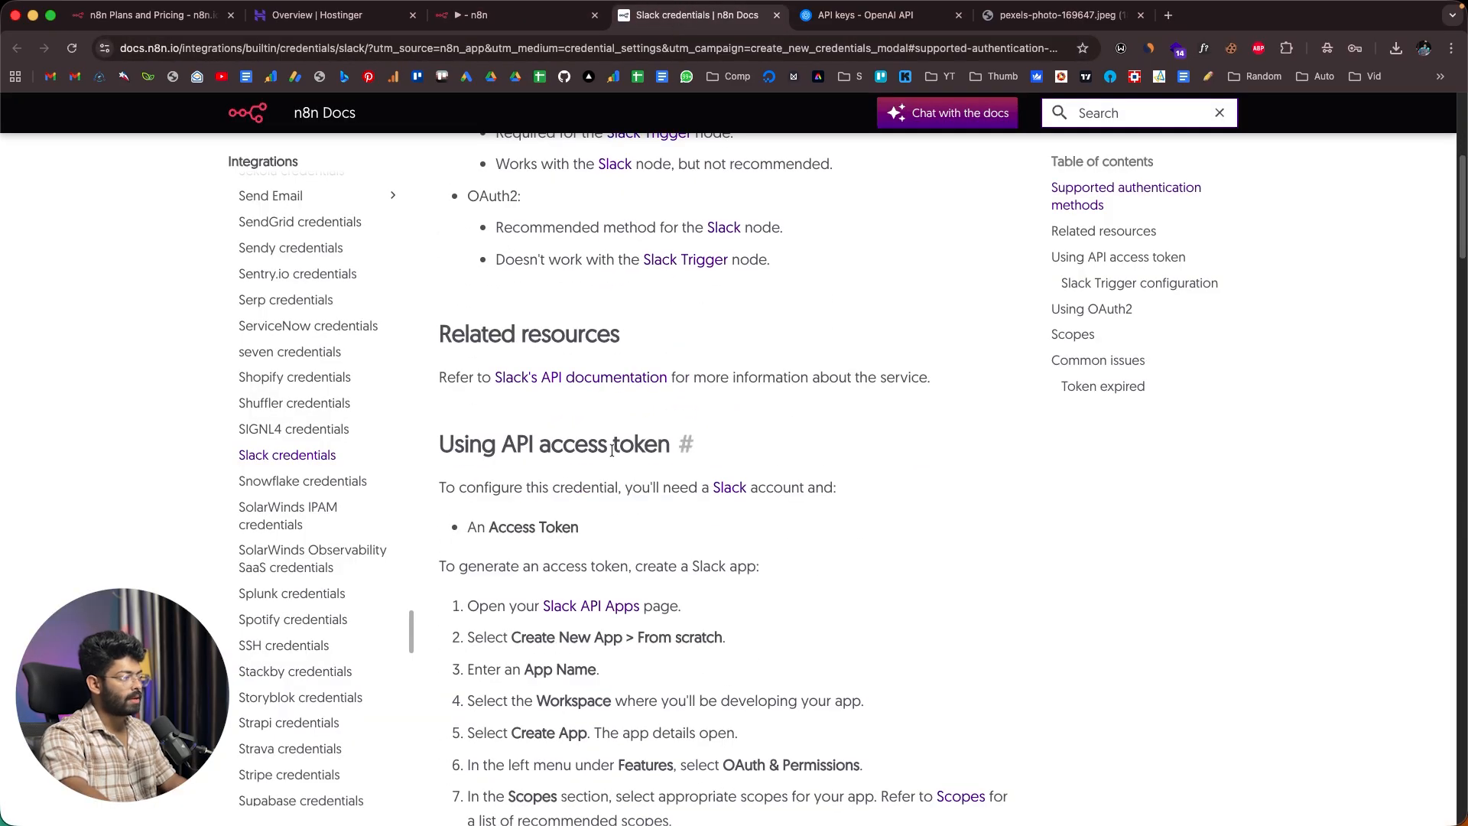
pyautogui.scroll(-2, 612, 451)
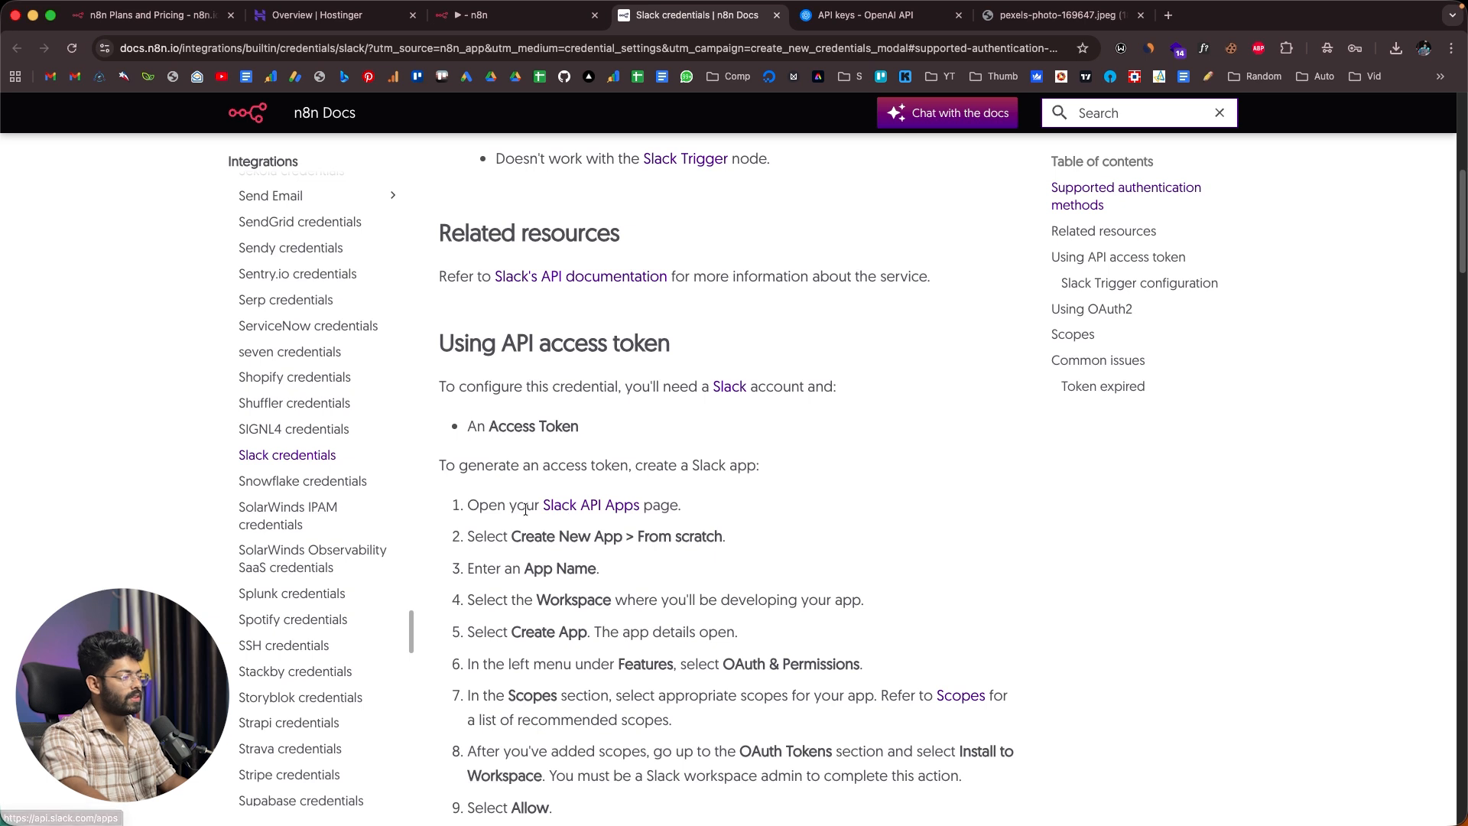
pyautogui.keyDown('super'); pyautogui.click(573, 511); pyautogui.keyUp('super')
# Step: Read the docs' setup instructions for the API access token, Slack Trigger configuration and OAuth2 methods
pyautogui.scroll(-1, 580, 467)
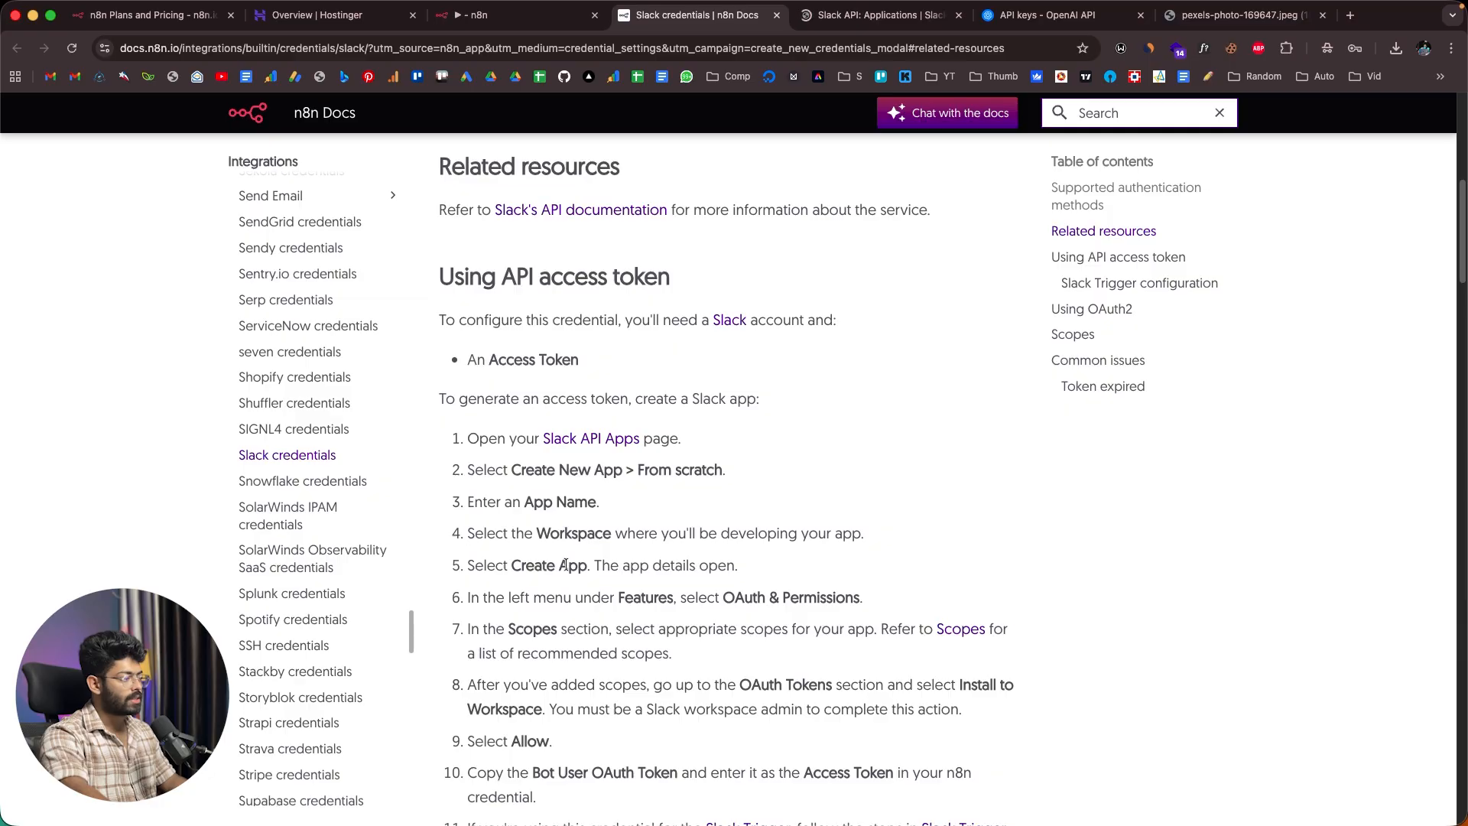
pyautogui.scroll(-3, 722, 605)
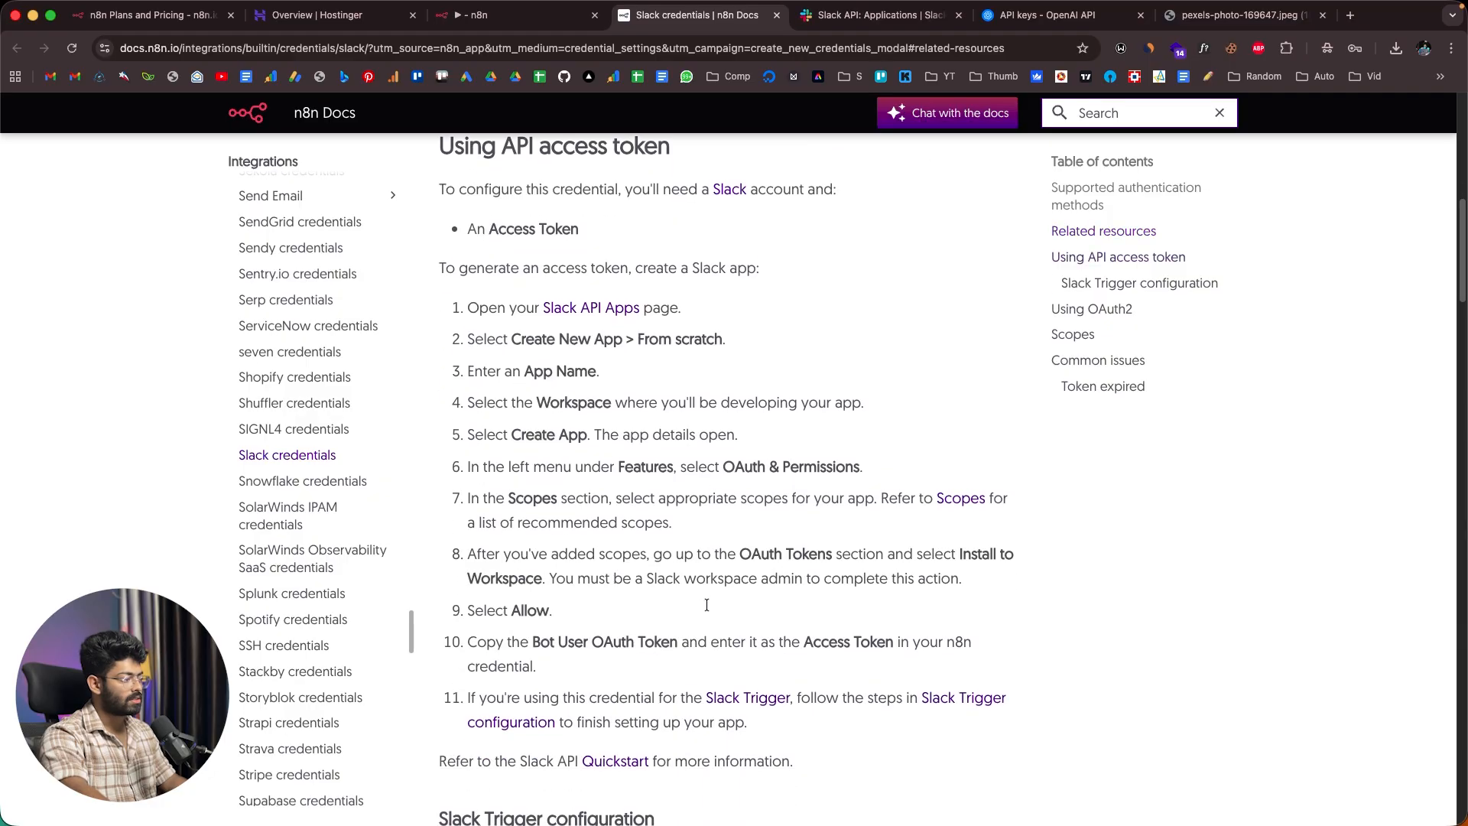
pyautogui.scroll(-5, 709, 608)
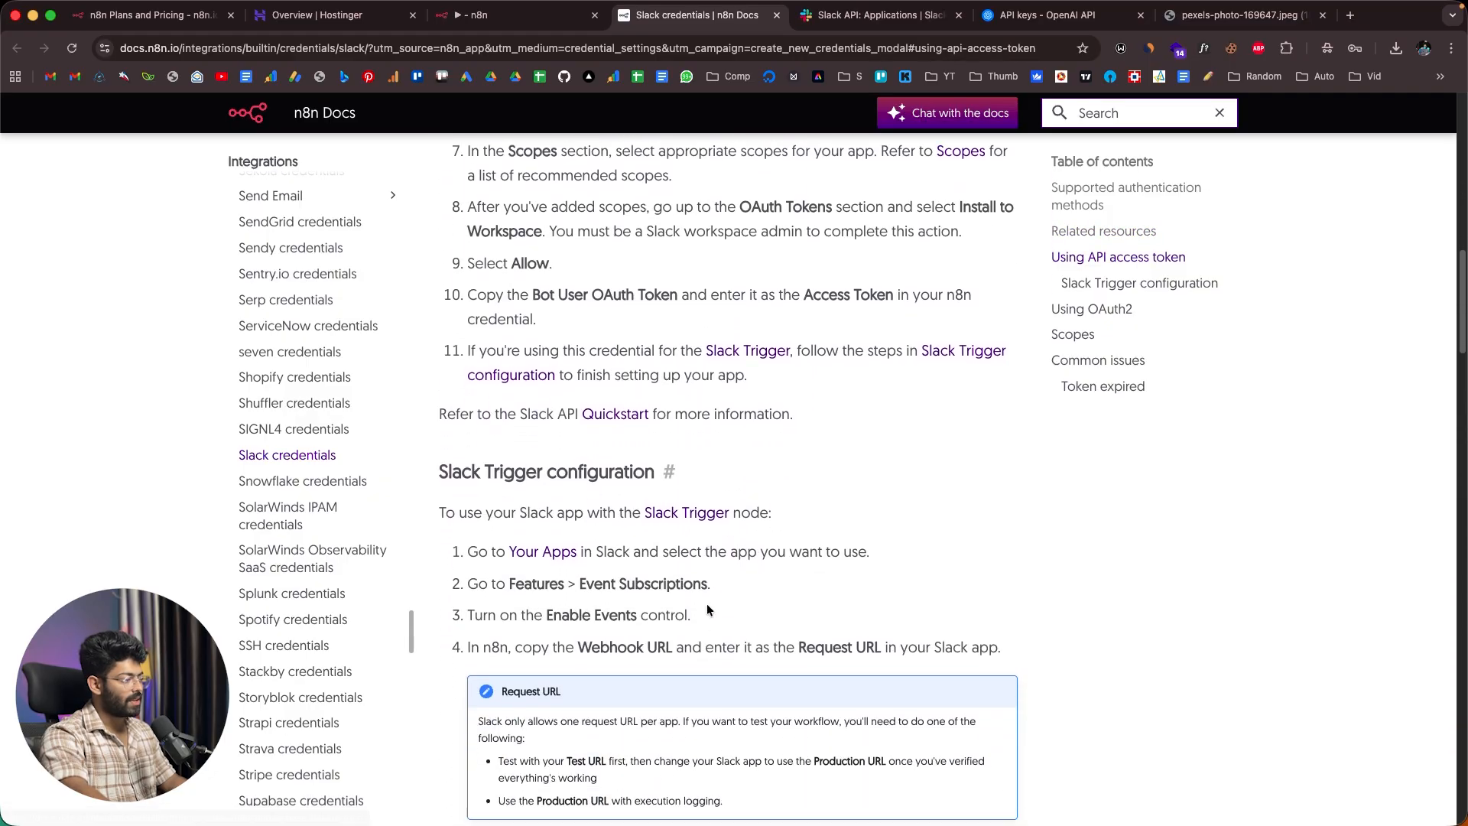
pyautogui.scroll(-10, 706, 605)
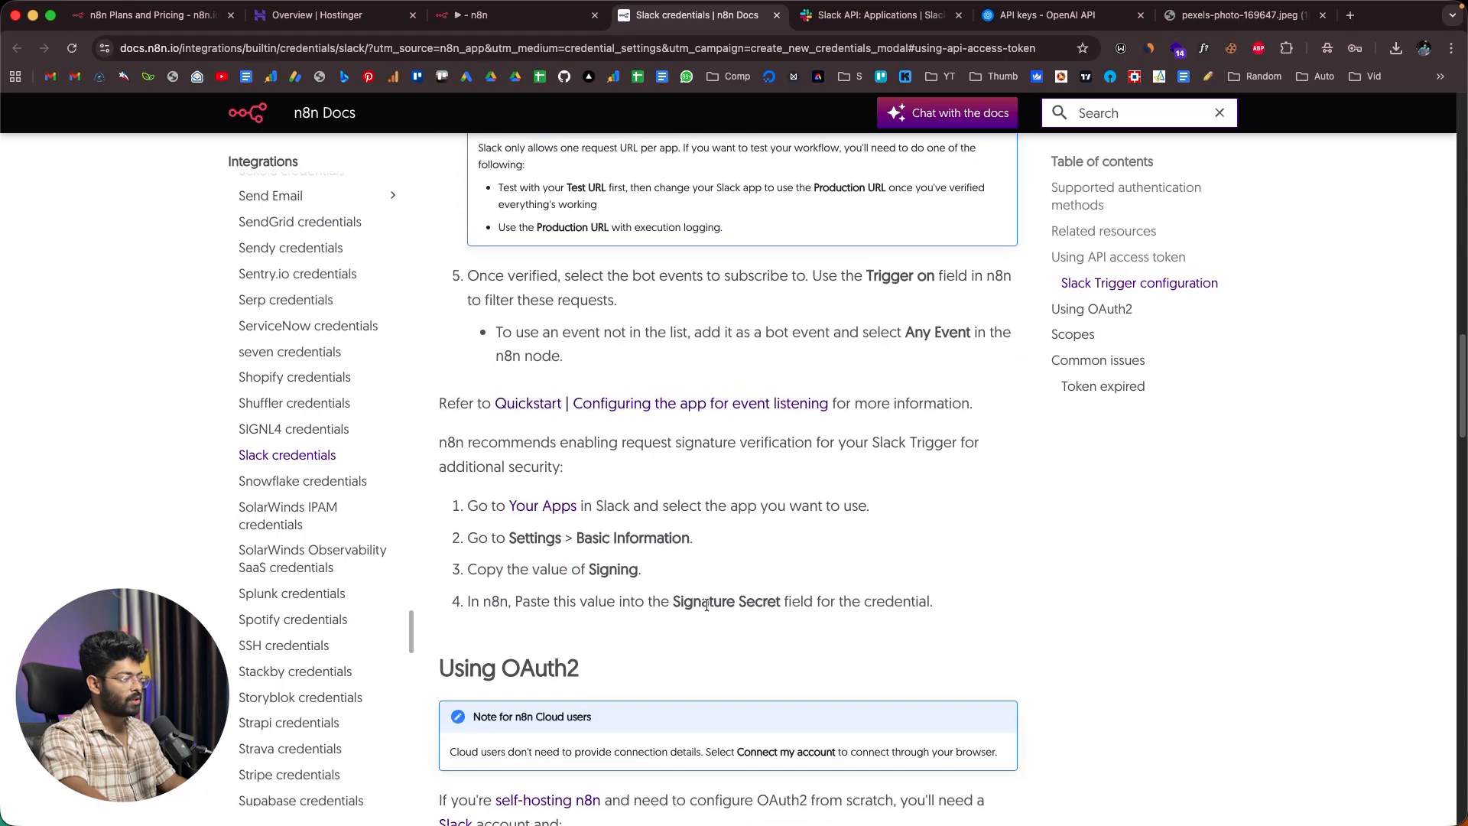
pyautogui.scroll(-2, 707, 605)
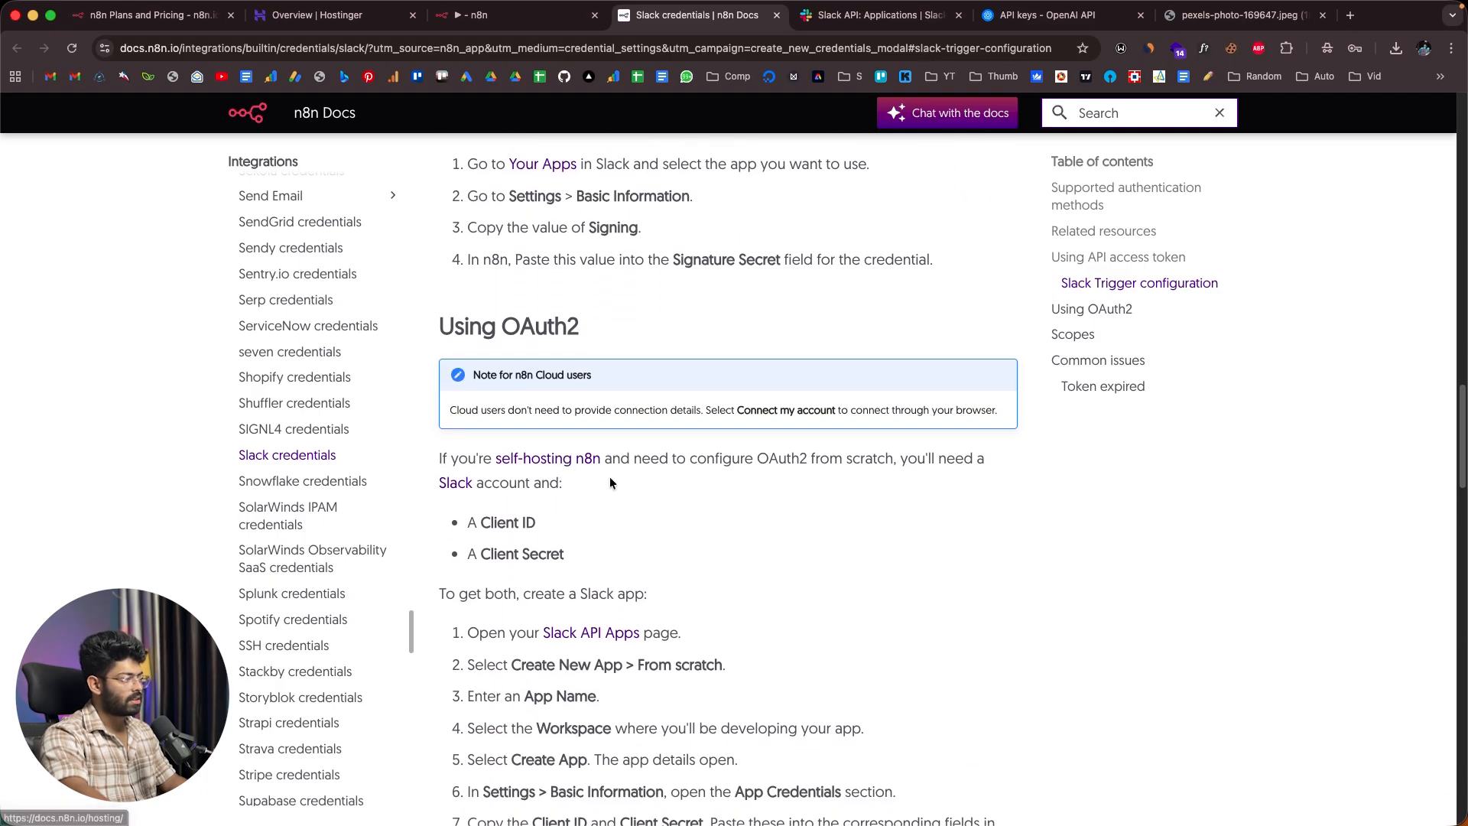
pyautogui.scroll(-1, 559, 490)
pyautogui.scroll(-4, 557, 487)
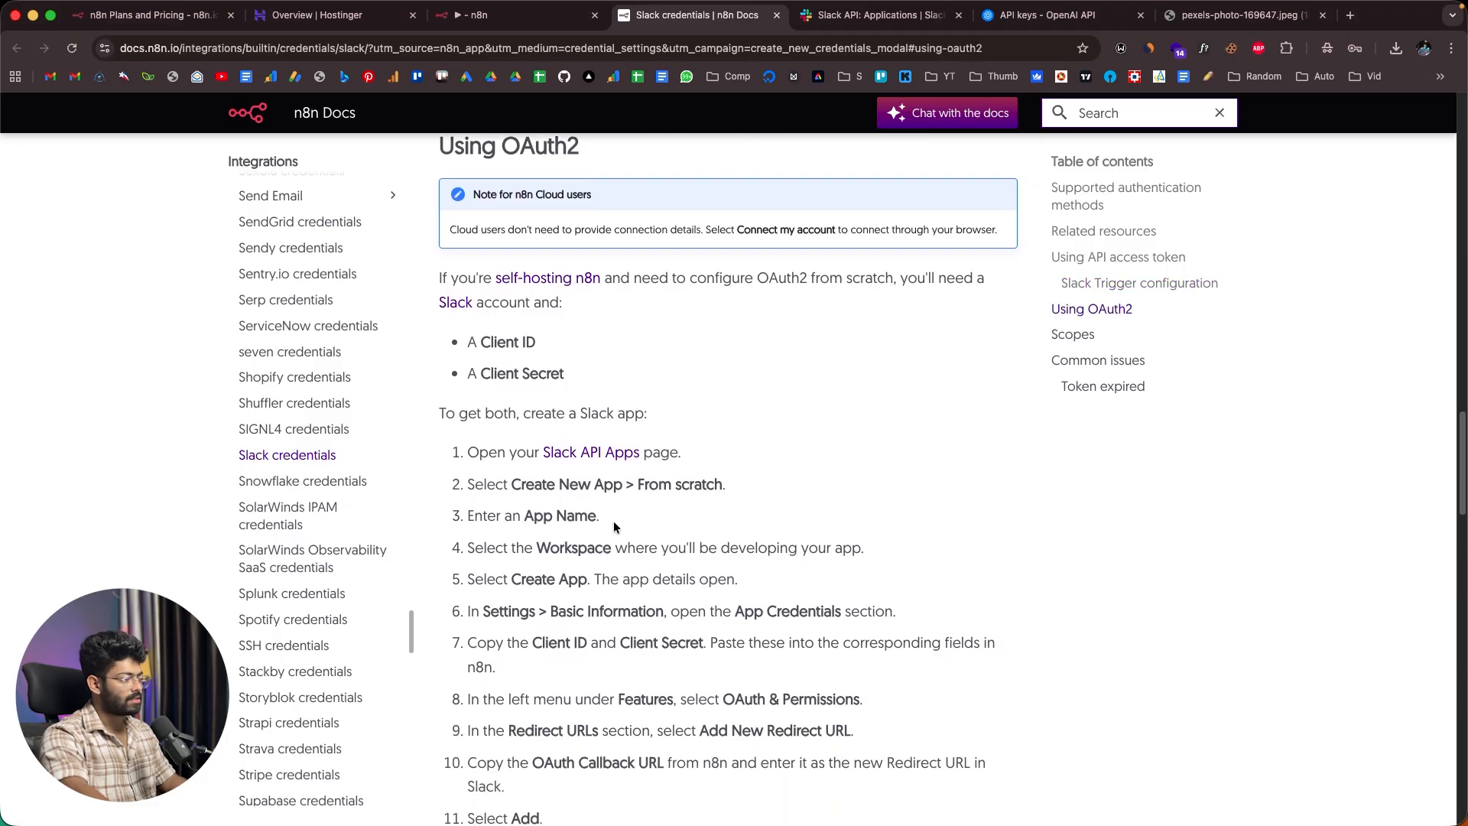
pyautogui.scroll(-2, 632, 535)
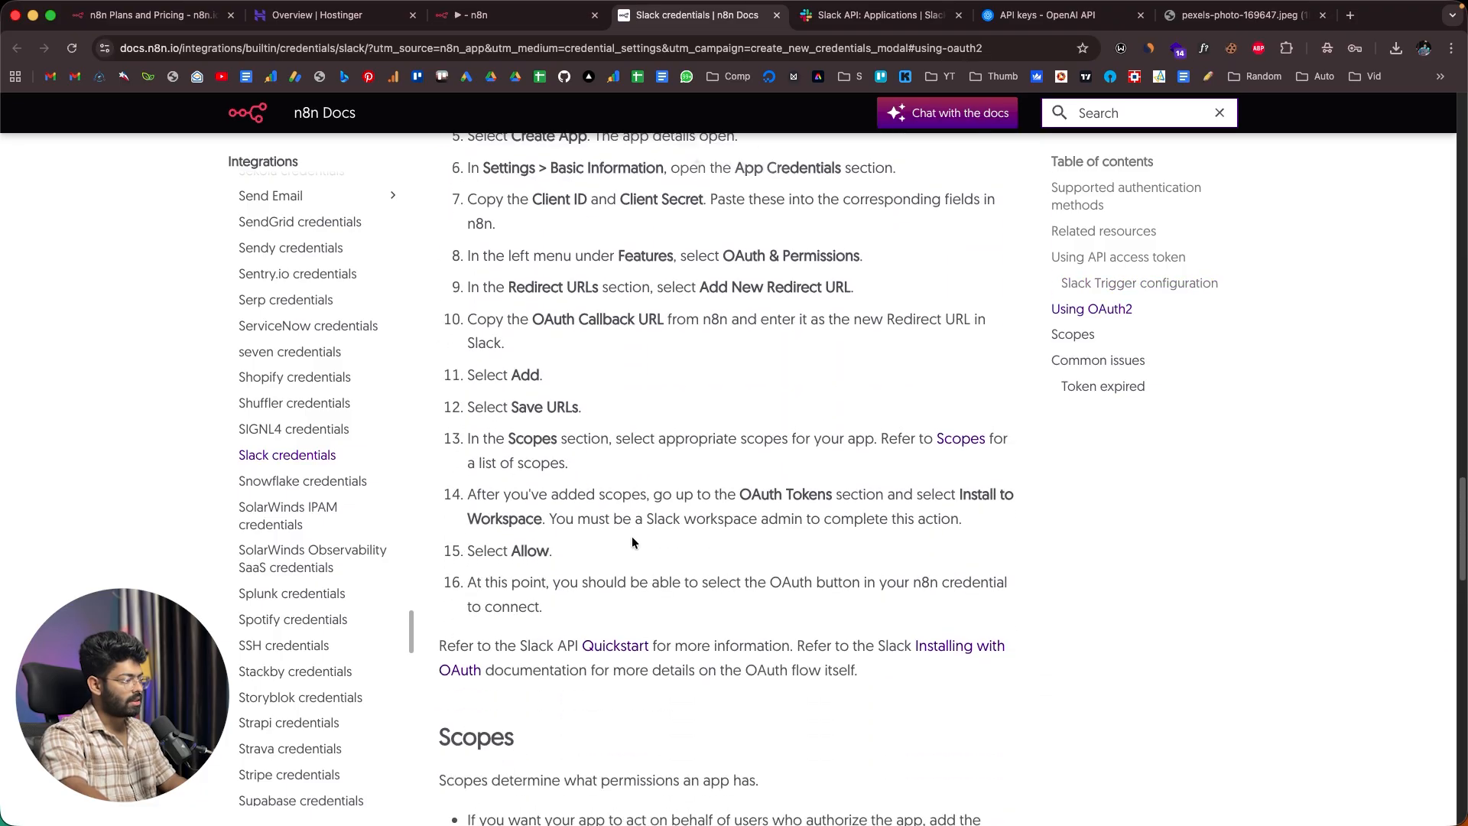
pyautogui.scroll(4, 632, 536)
# Step: Set the Slack credential to connect using OAuth2 and bring up the Slack API Your Apps page
pyautogui.click(511, 19)
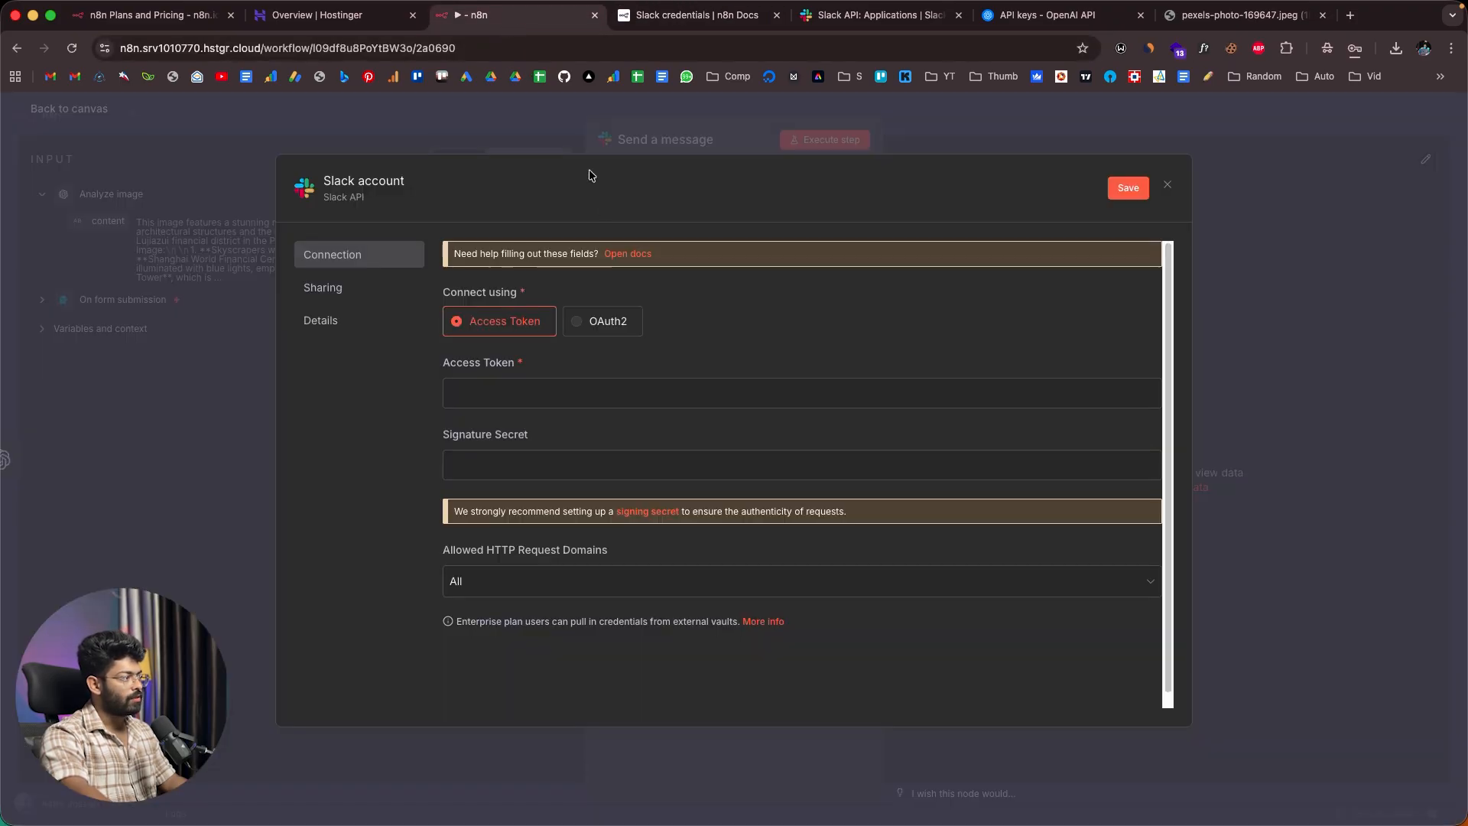
pyautogui.click(610, 322)
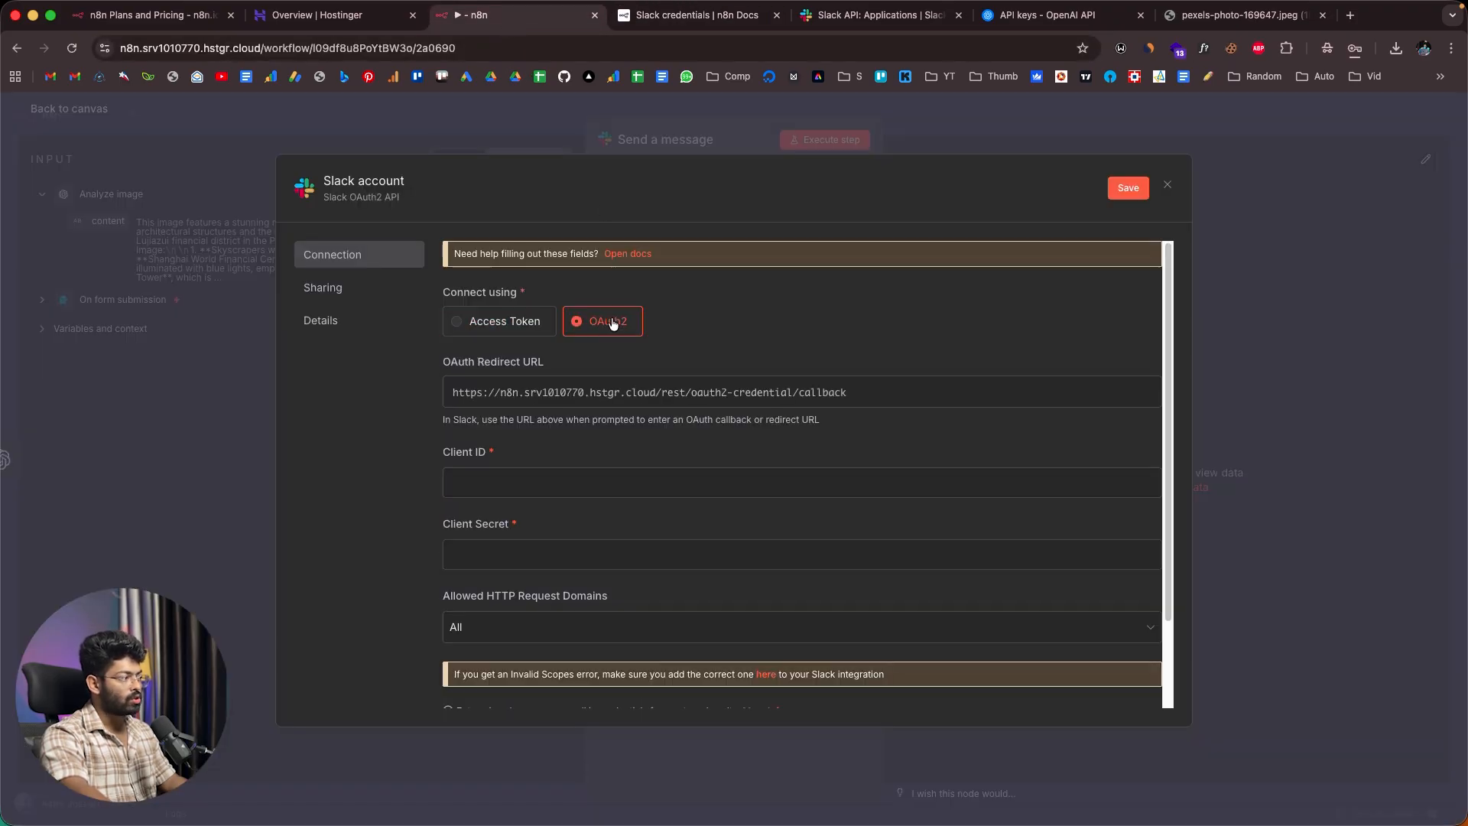
pyautogui.click(688, 15)
pyautogui.scroll(3, 630, 394)
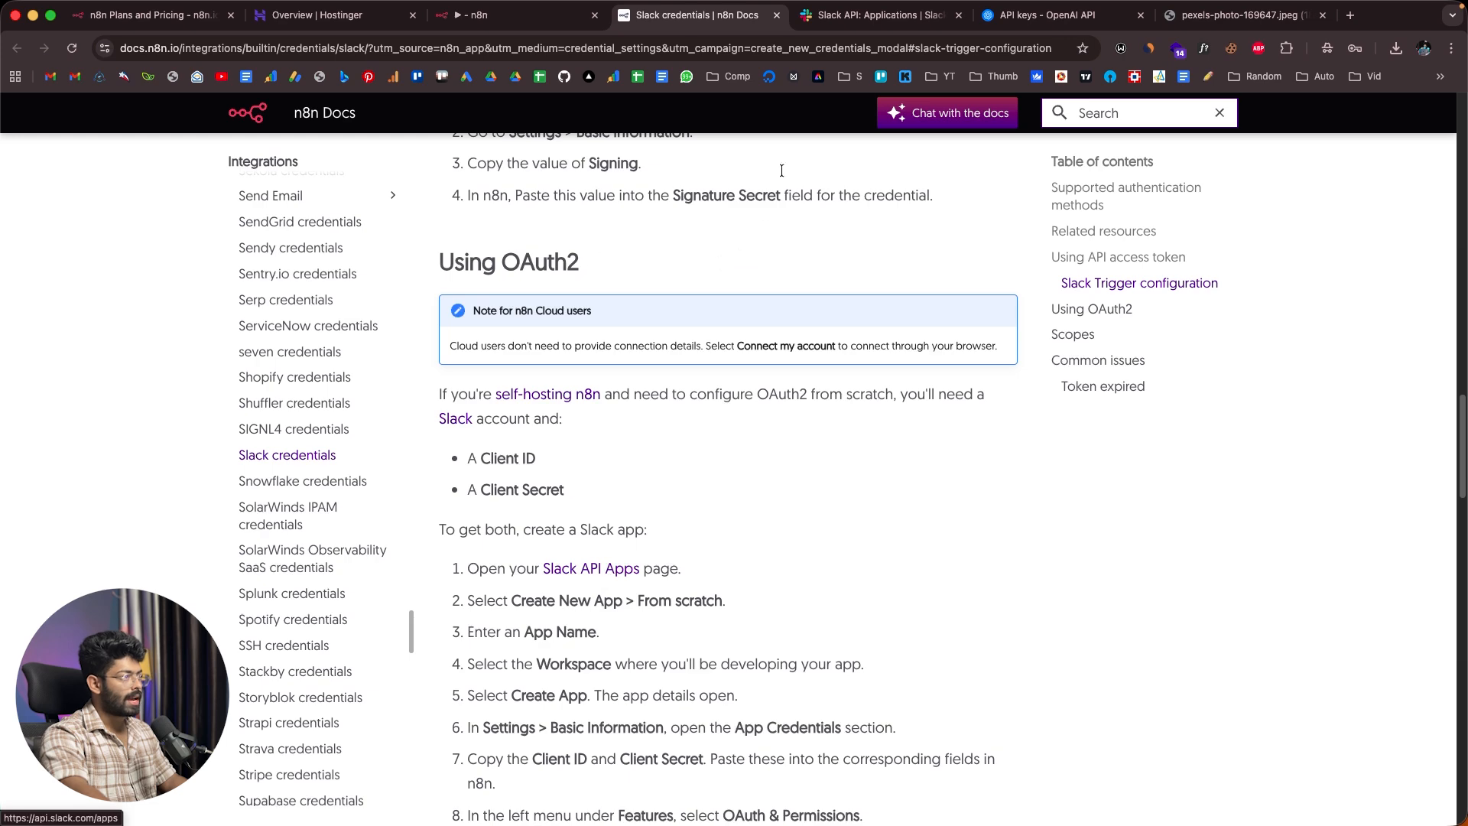
pyautogui.click(848, 29)
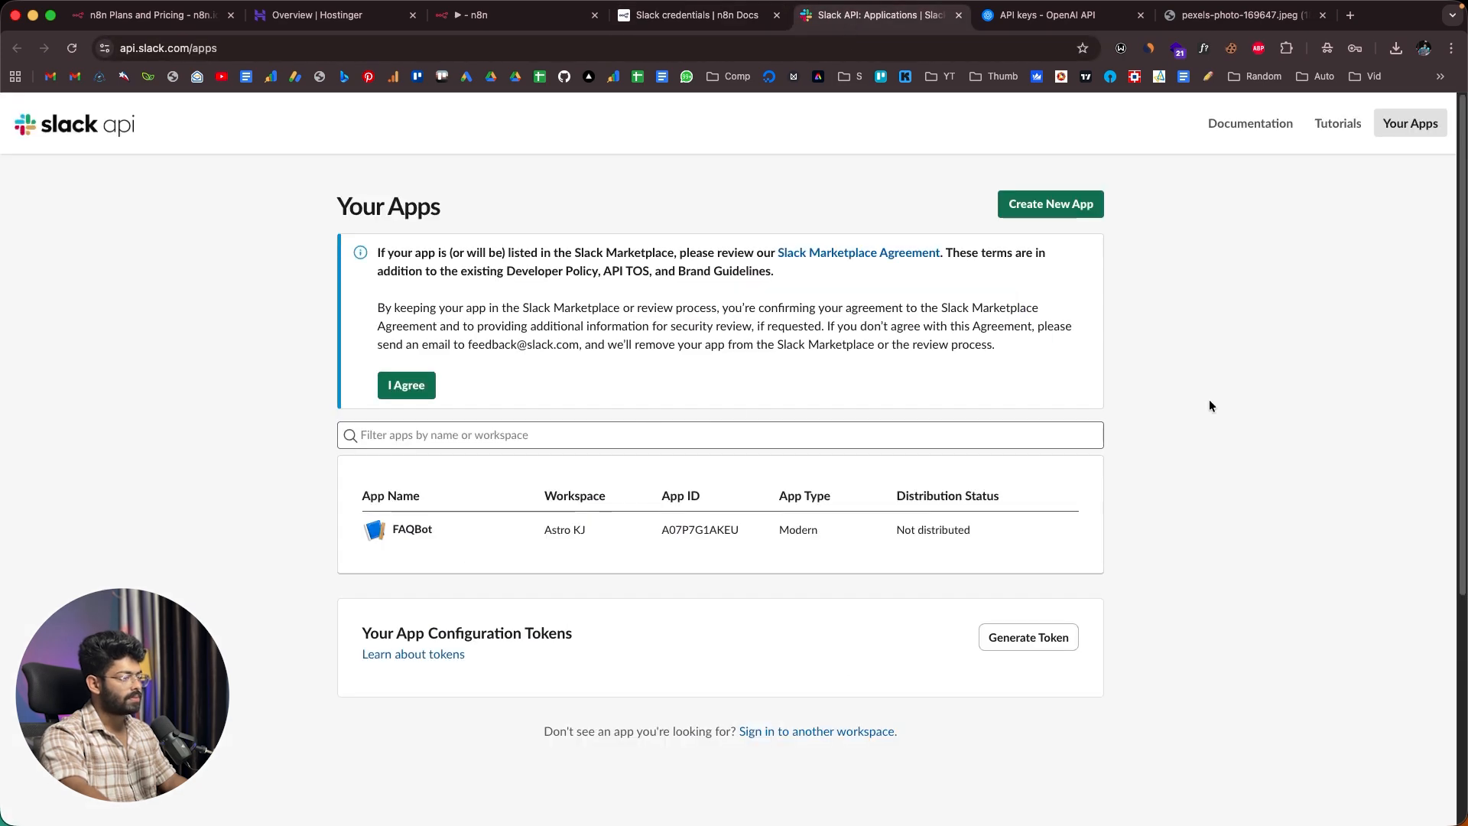
# Step: Create a new Slack app from scratch named n8n in the Astro KJ workspace
pyautogui.click(1052, 214)
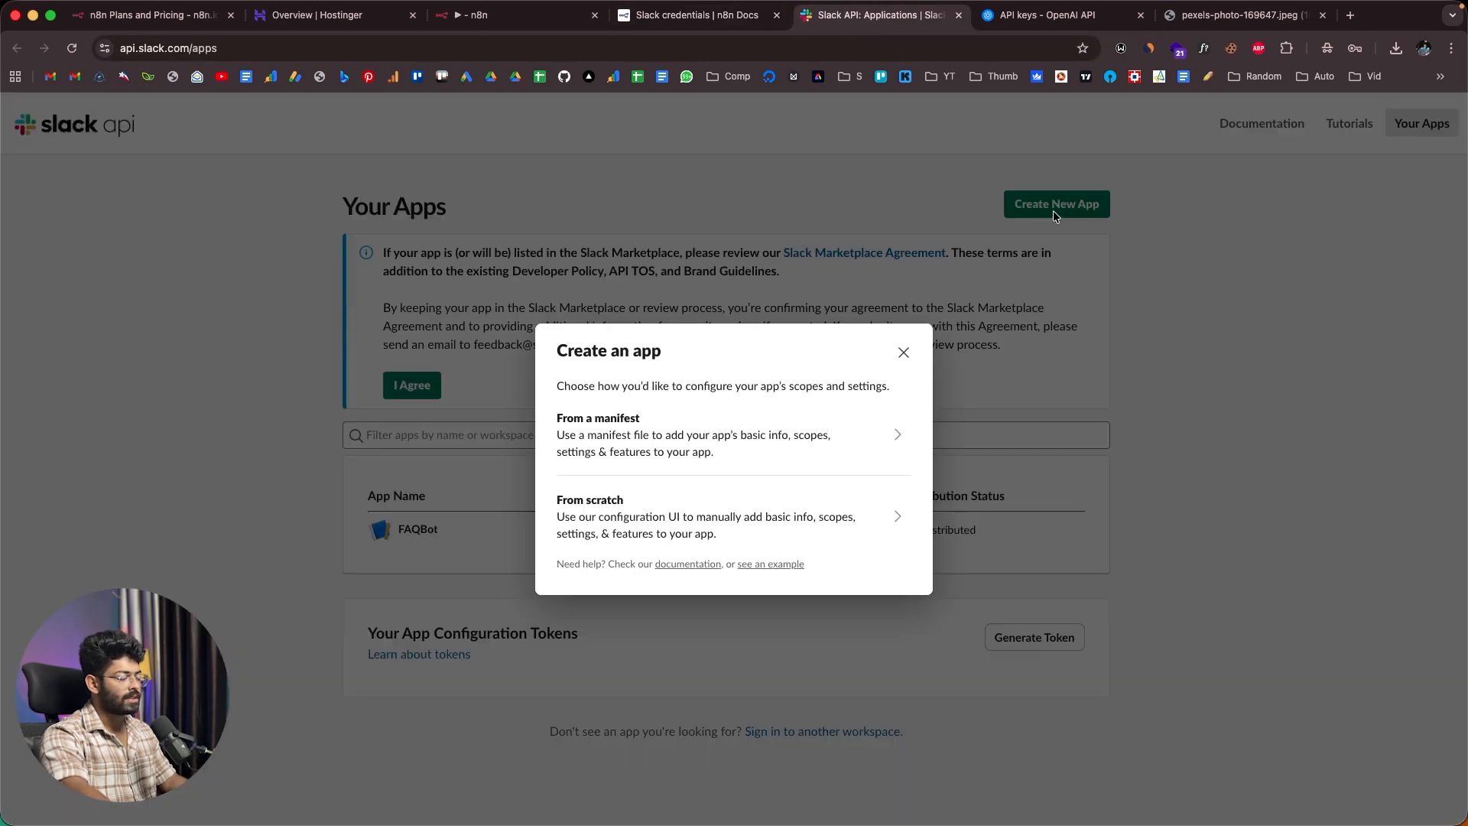
pyautogui.click(595, 512)
pyautogui.click(644, 358)
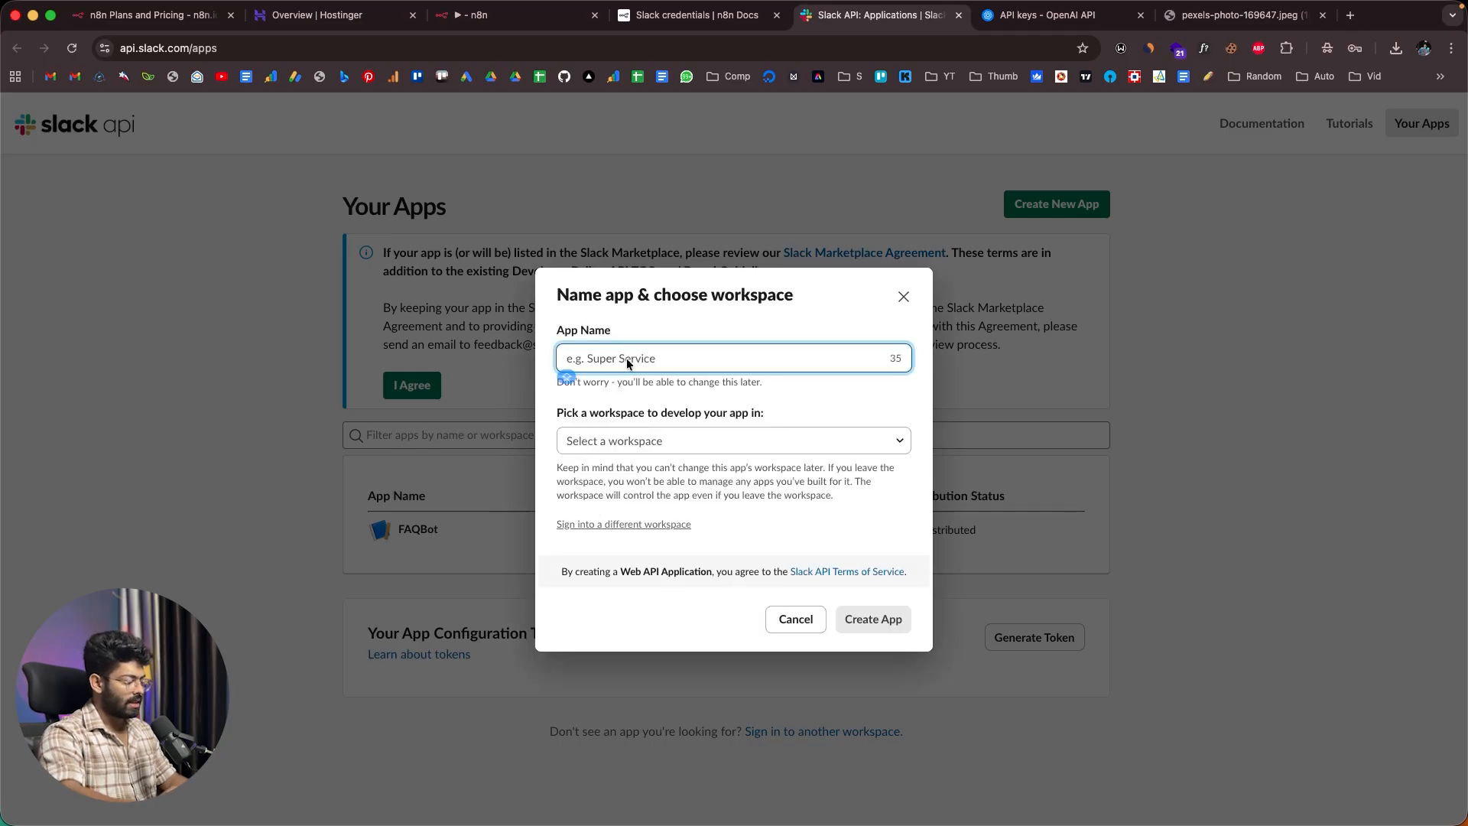
pyautogui.write('n8n')
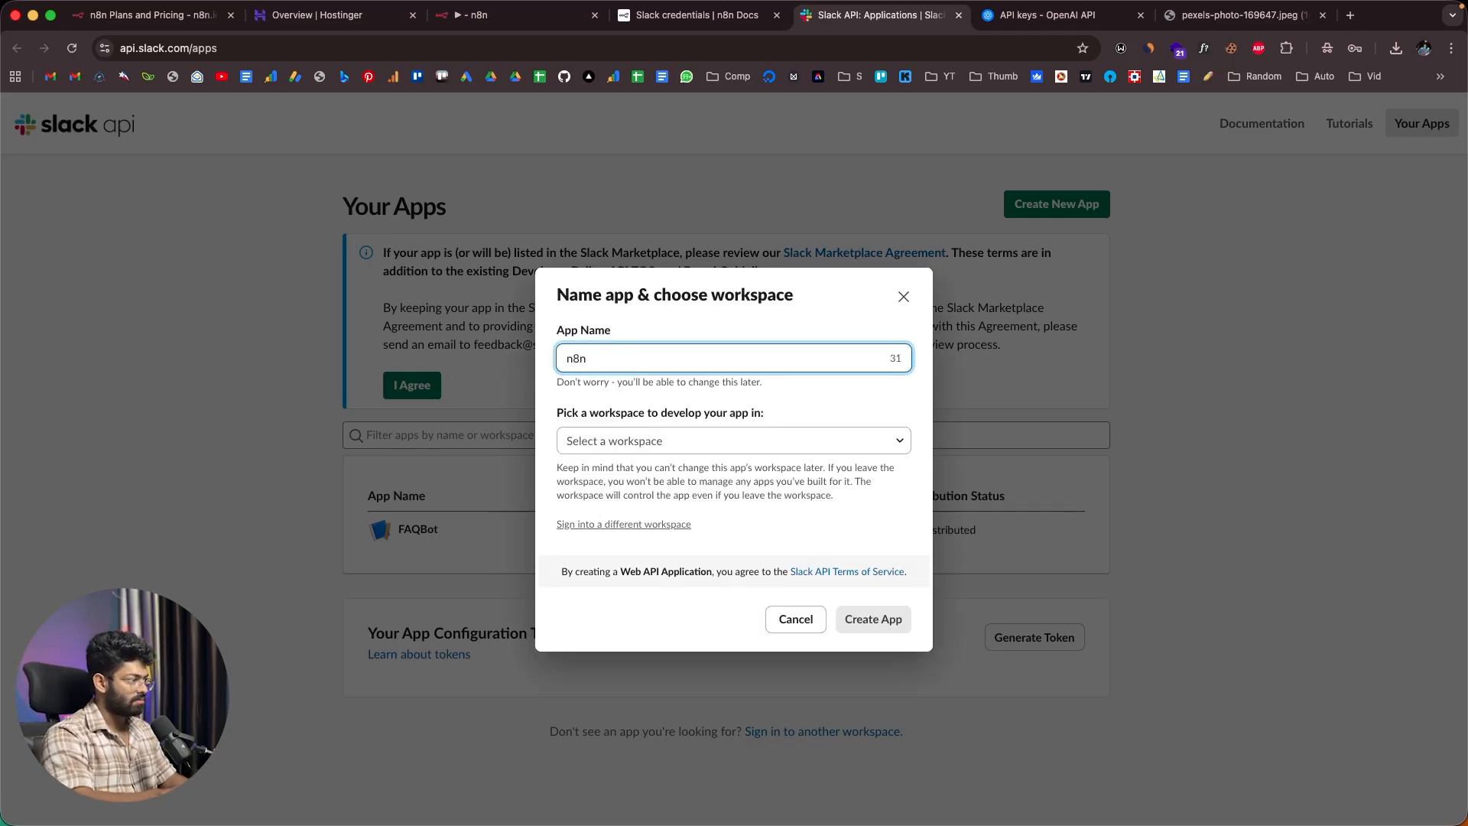
pyautogui.click(608, 447)
pyautogui.click(607, 468)
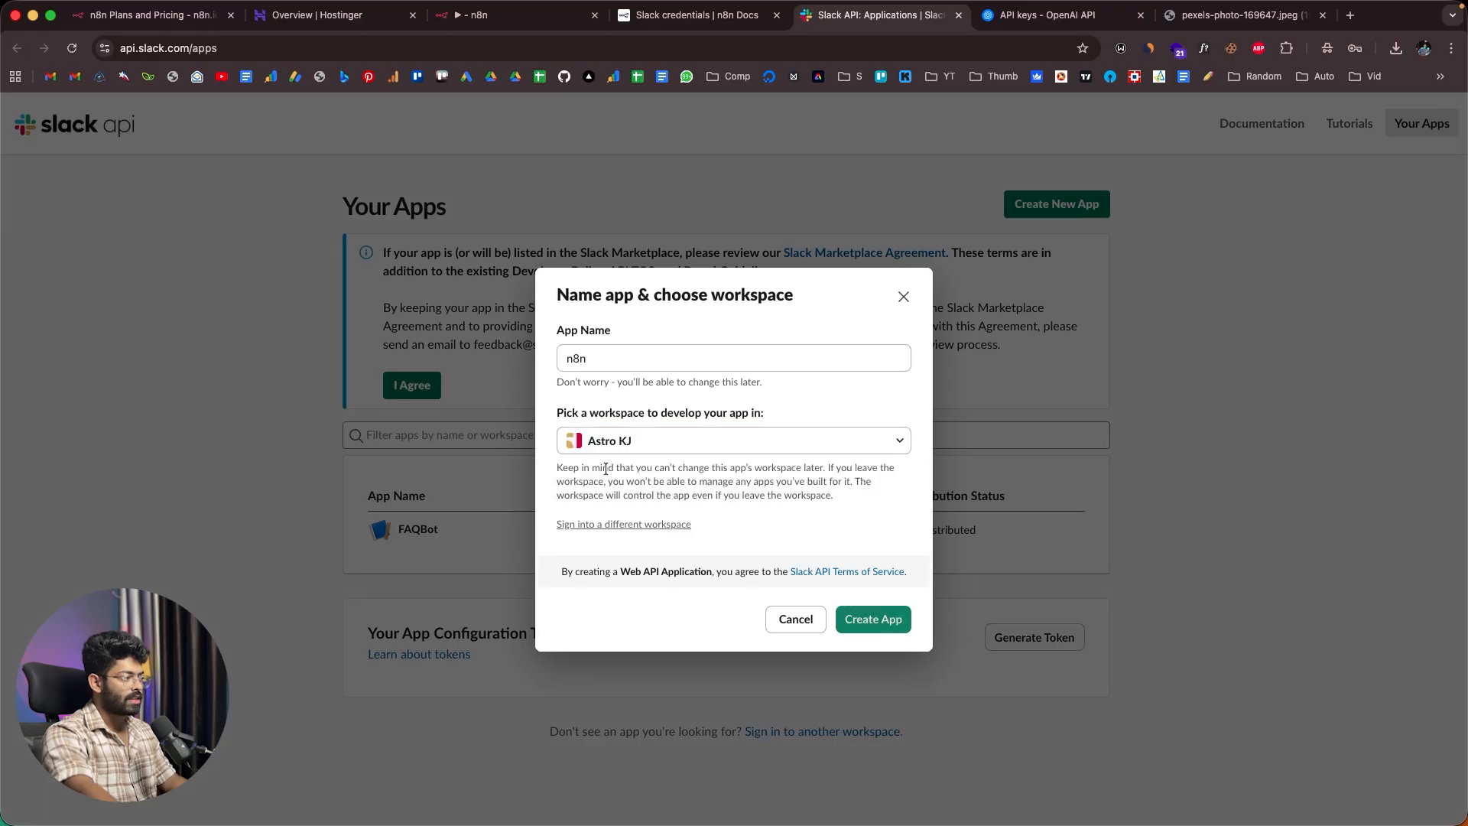
pyautogui.click(871, 618)
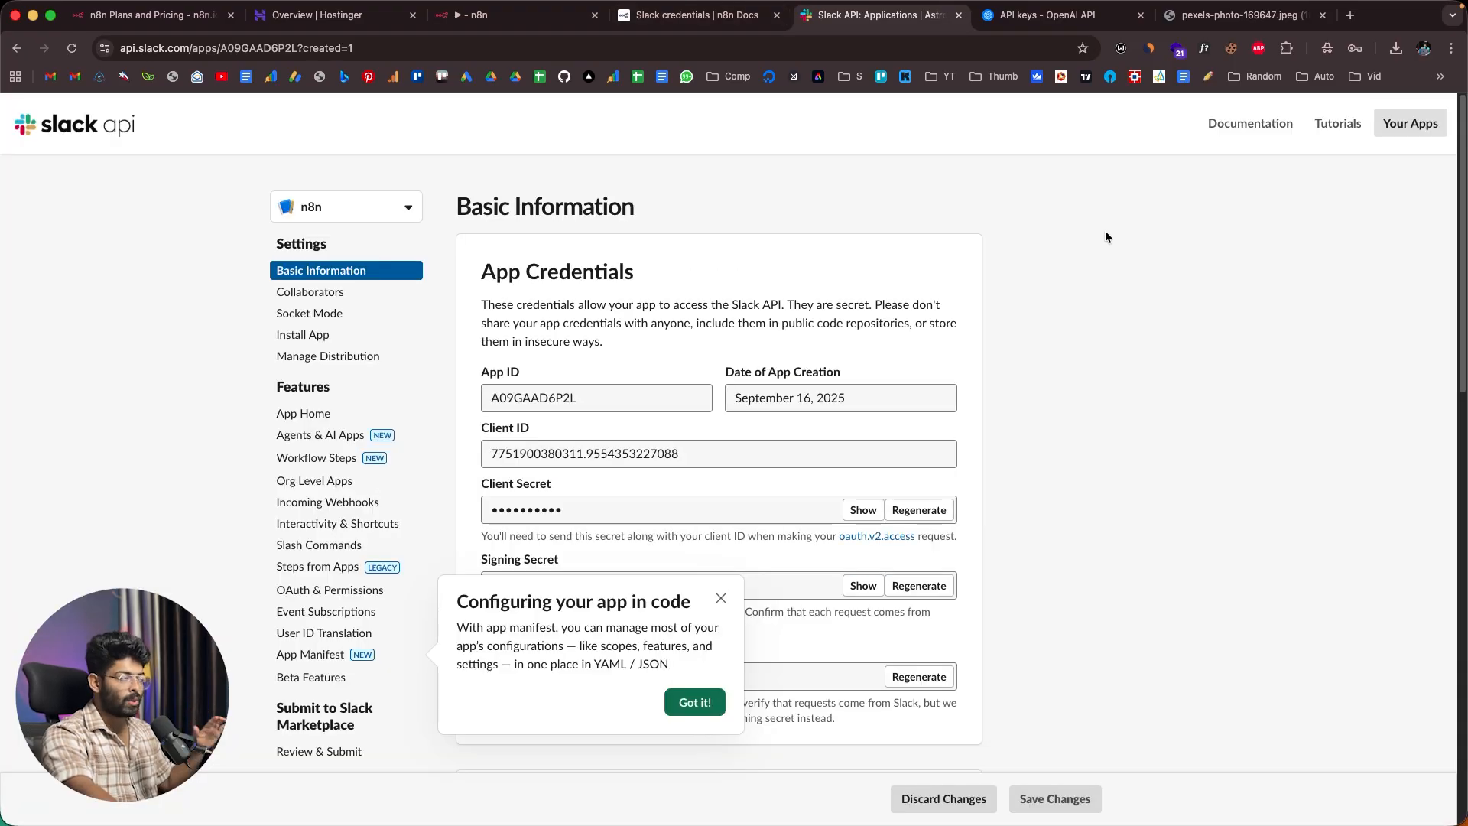
# Step: Read the n8n docs' OAuth2 instructions on the app credentials and compare them with the Slack app's Basic Information page
pyautogui.click(692, 14)
pyautogui.scroll(-2, 663, 445)
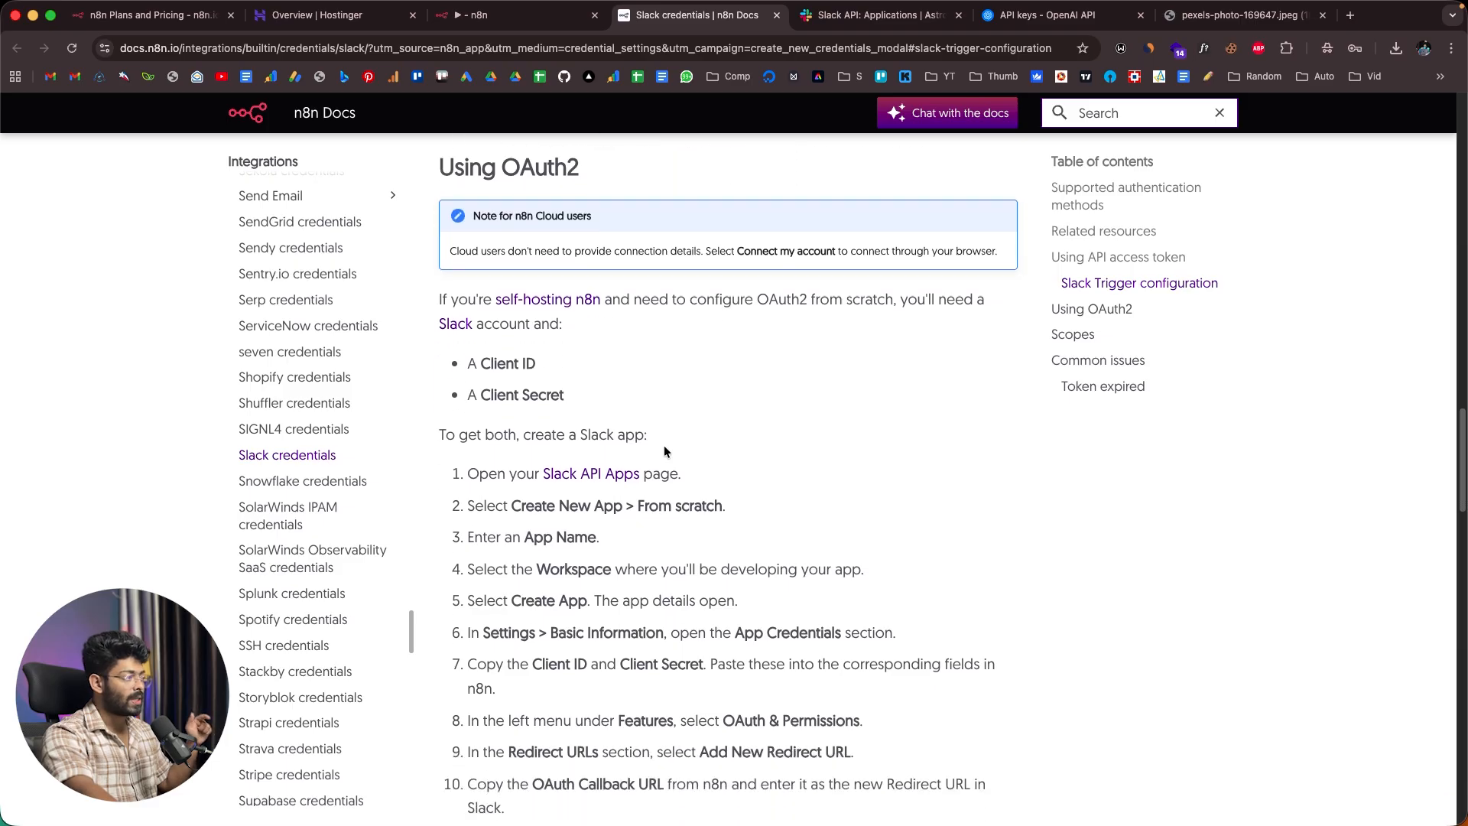
pyautogui.scroll(-2, 598, 471)
pyautogui.scroll(-2, 663, 509)
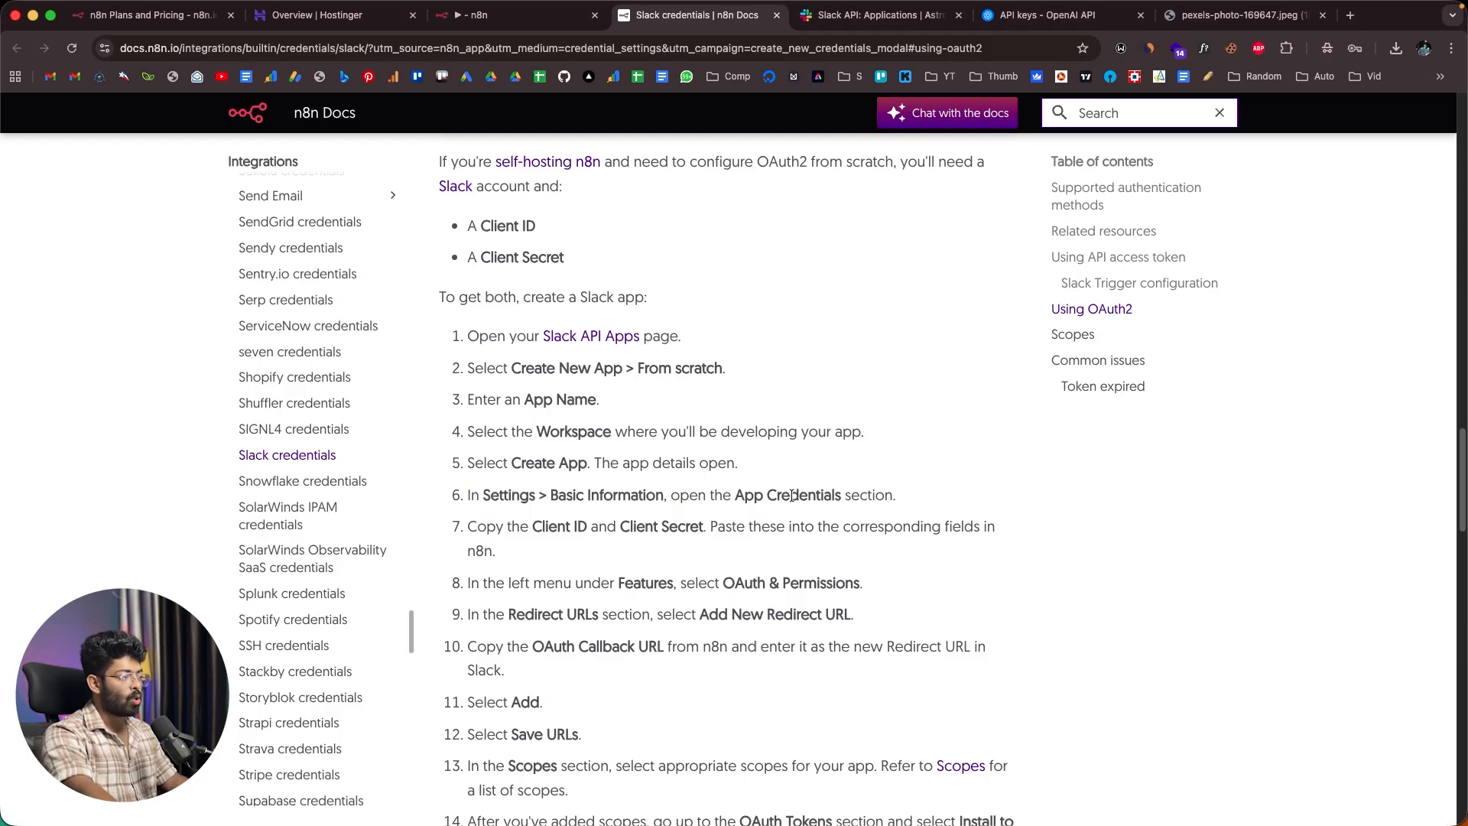
pyautogui.click(879, 14)
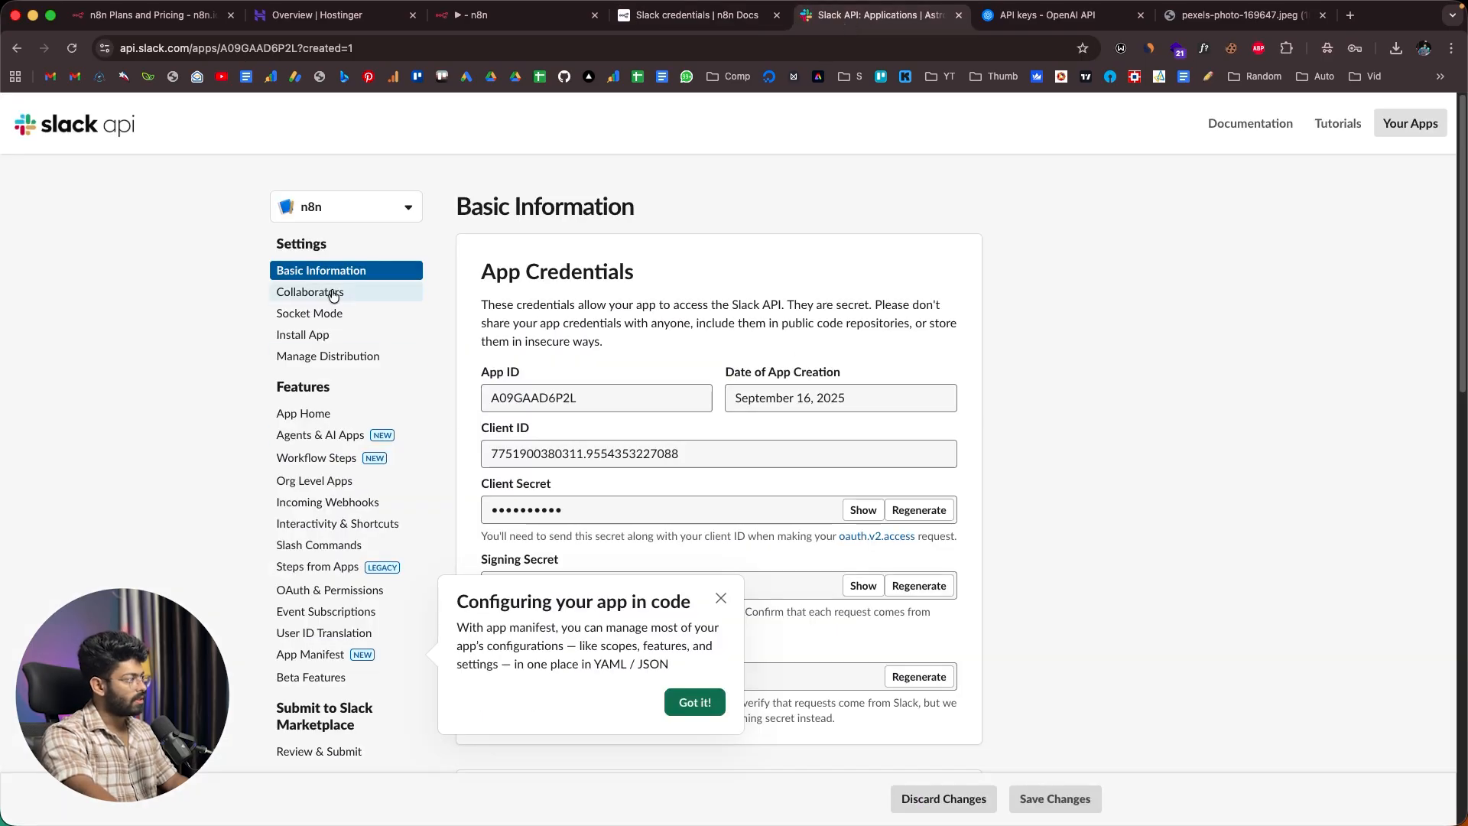
pyautogui.click(644, 20)
pyautogui.scroll(-2, 660, 379)
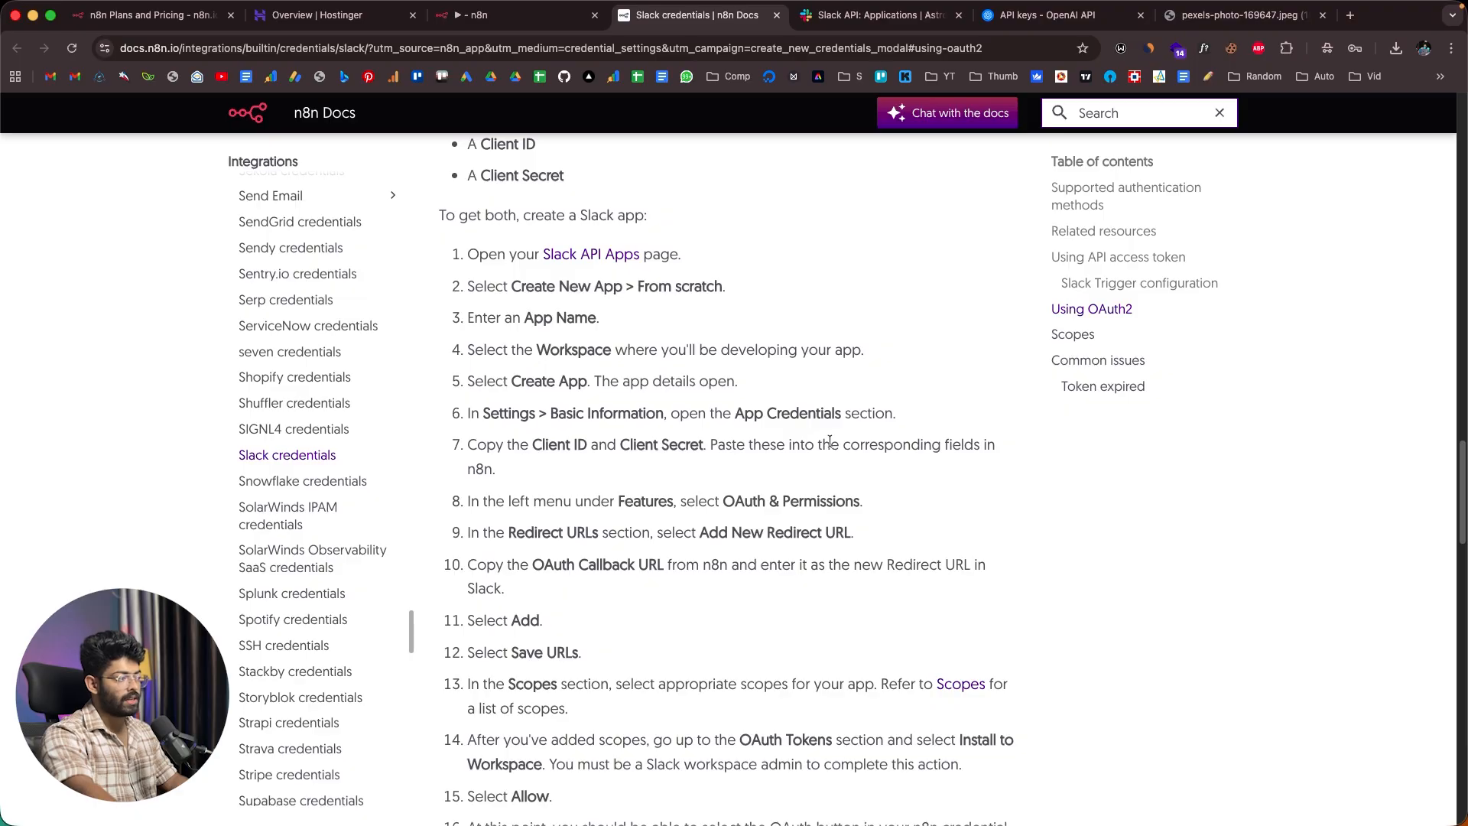
# Step: Copy the Client ID from the Slack app's credentials into the Client ID field of the n8n Slack credential
pyautogui.click(503, 19)
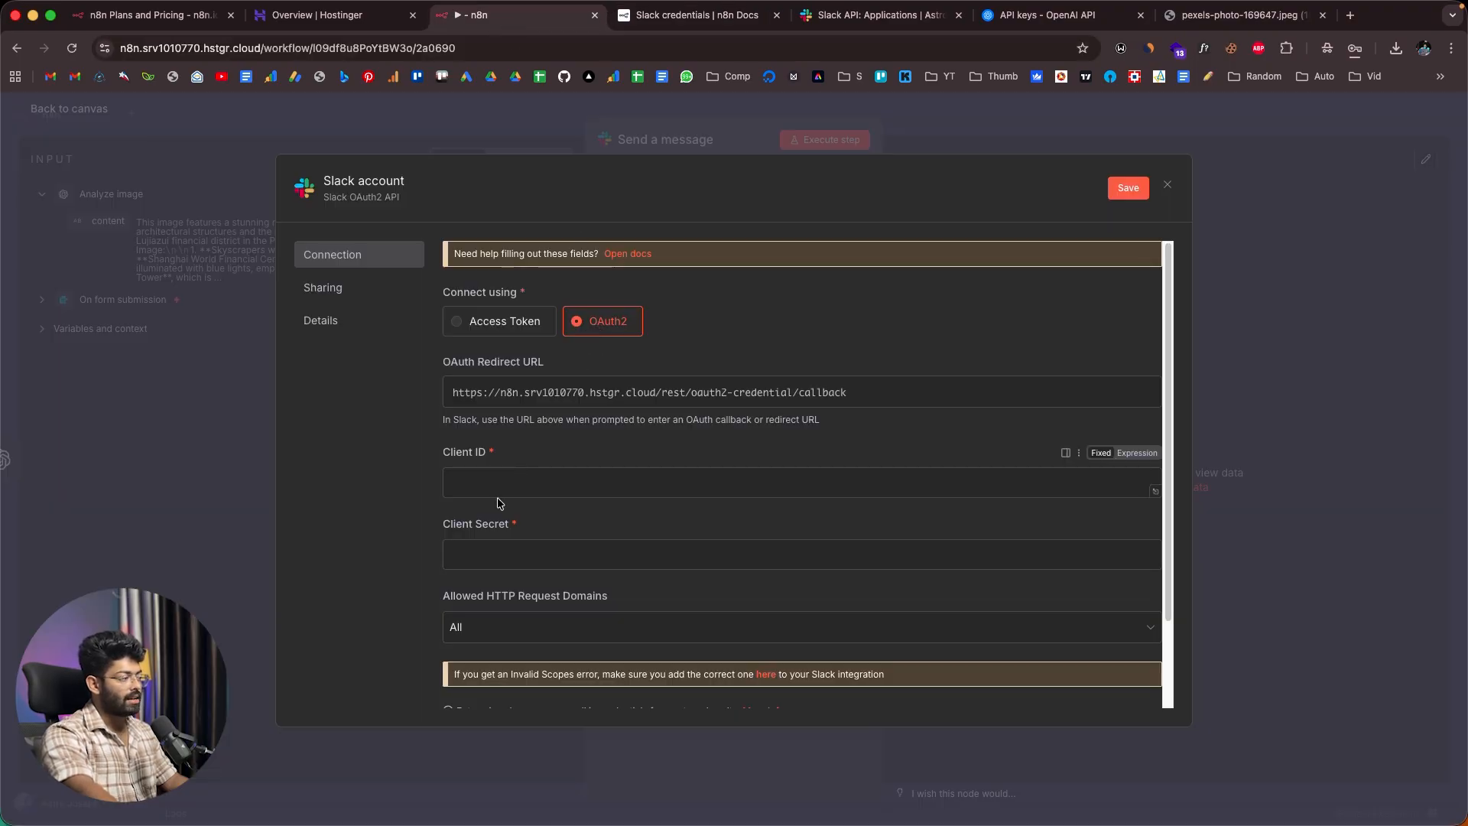
pyautogui.click(832, 18)
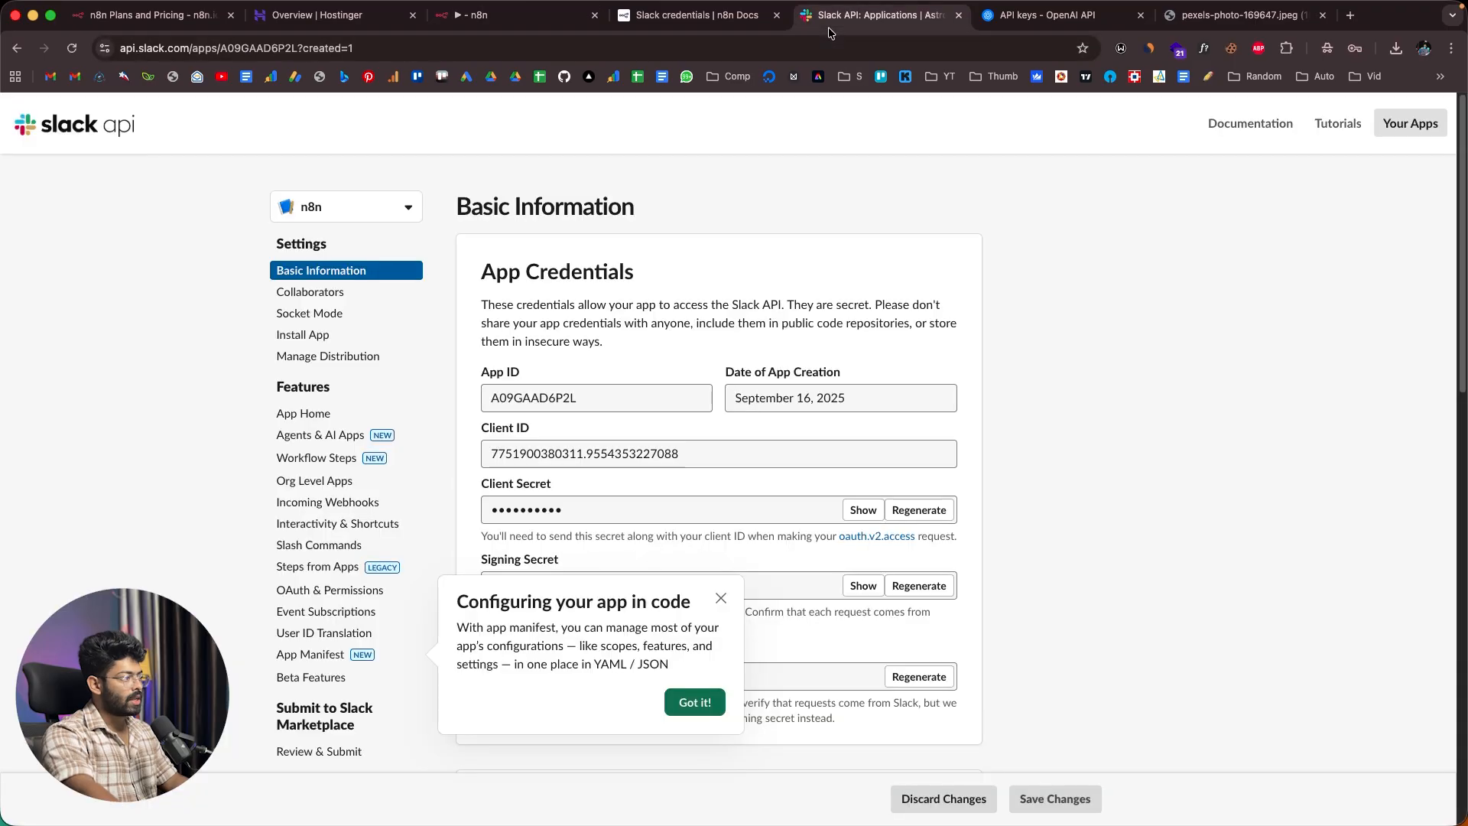
pyautogui.scroll(-1, 622, 412)
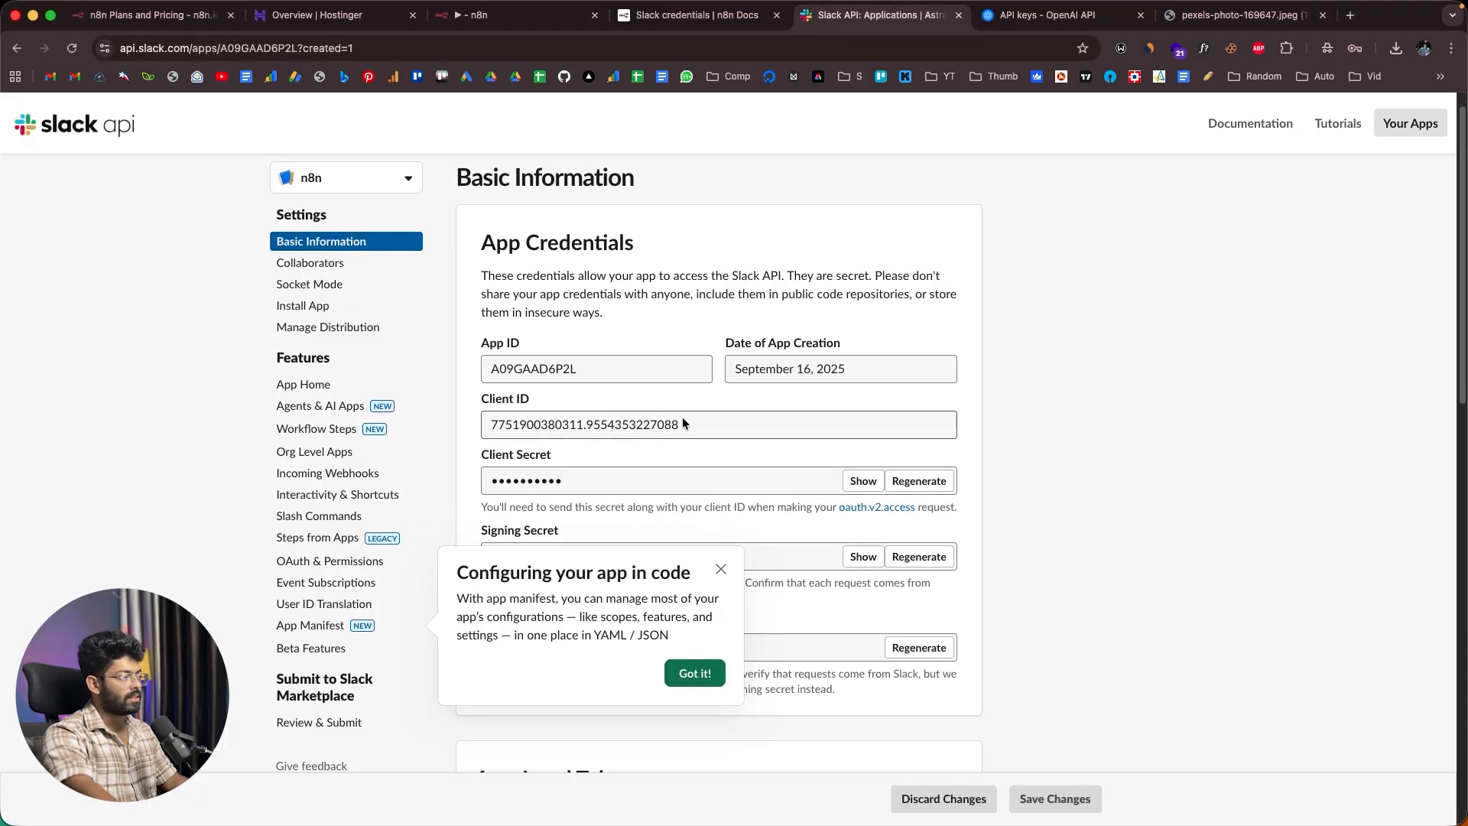
pyautogui.click(653, 426)
pyautogui.hotkey('ctrl', 'c')
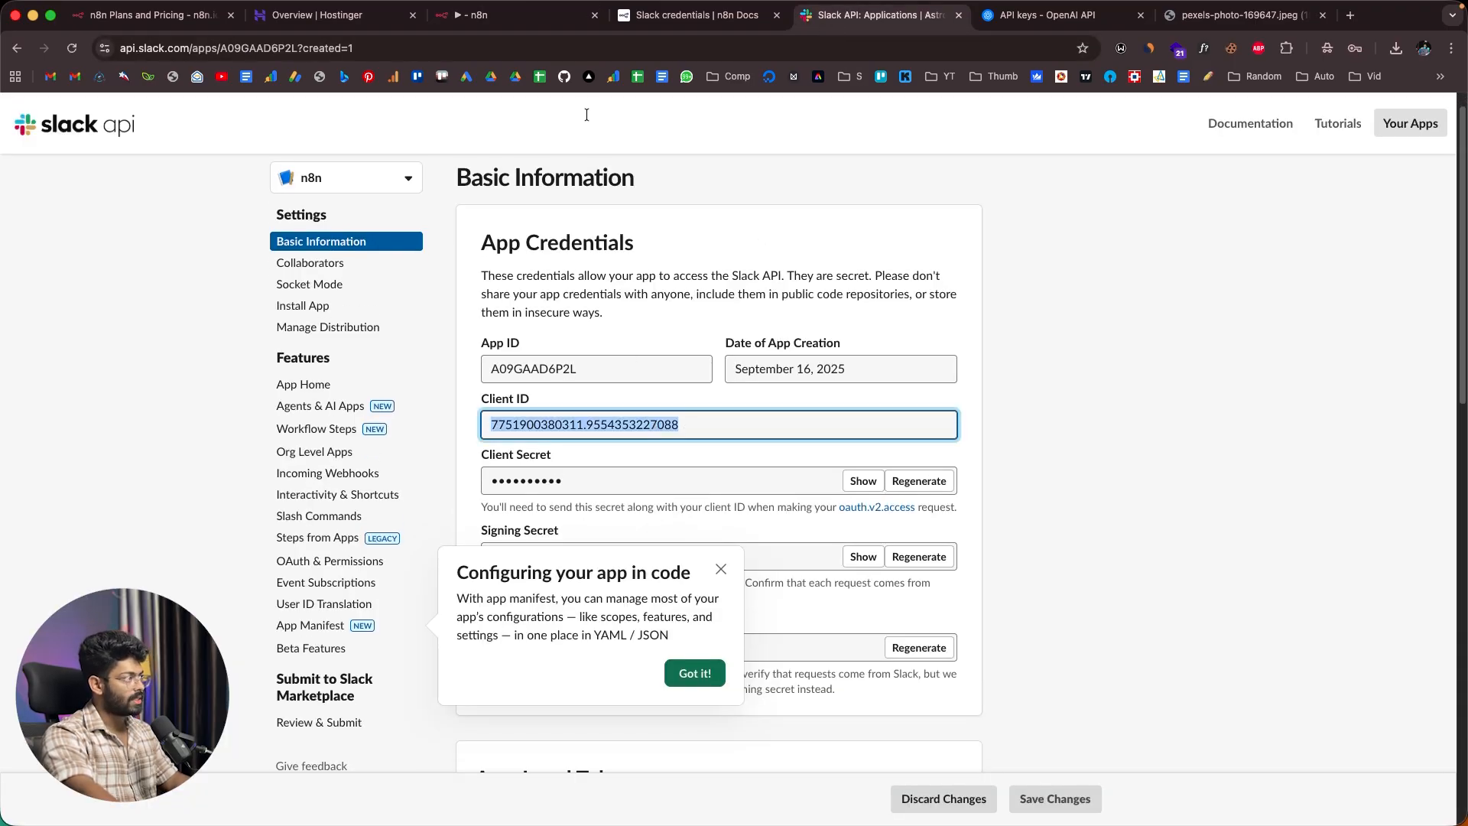
pyautogui.click(534, 18)
pyautogui.click(510, 479)
pyautogui.hotkey('ctrl', 'v')
# Step: Reveal the Slack app's Client Secret and copy it into the Client Secret field of the n8n Slack credential
pyautogui.click(871, 15)
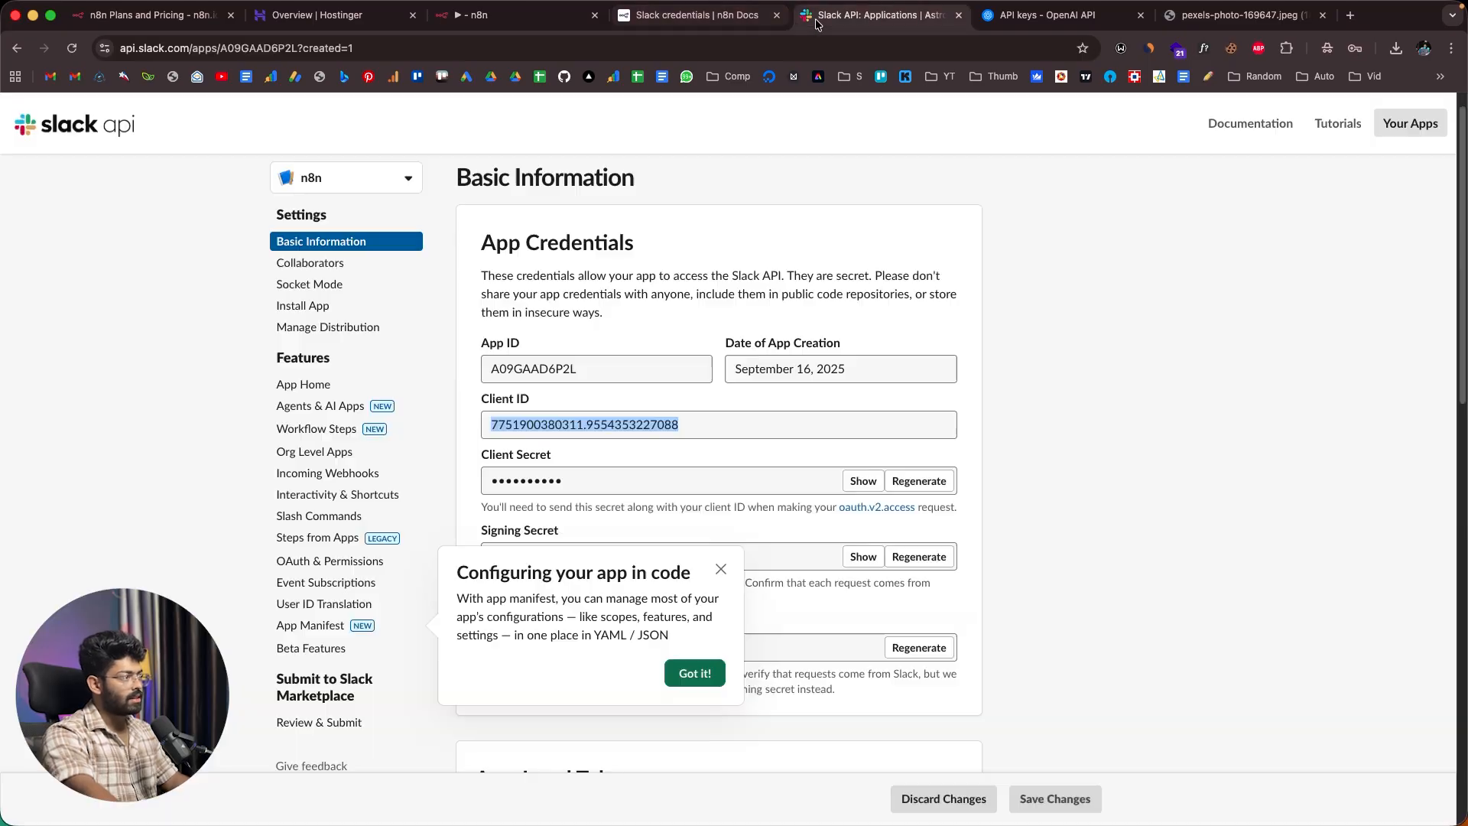
pyautogui.click(741, 483)
pyautogui.click(862, 481)
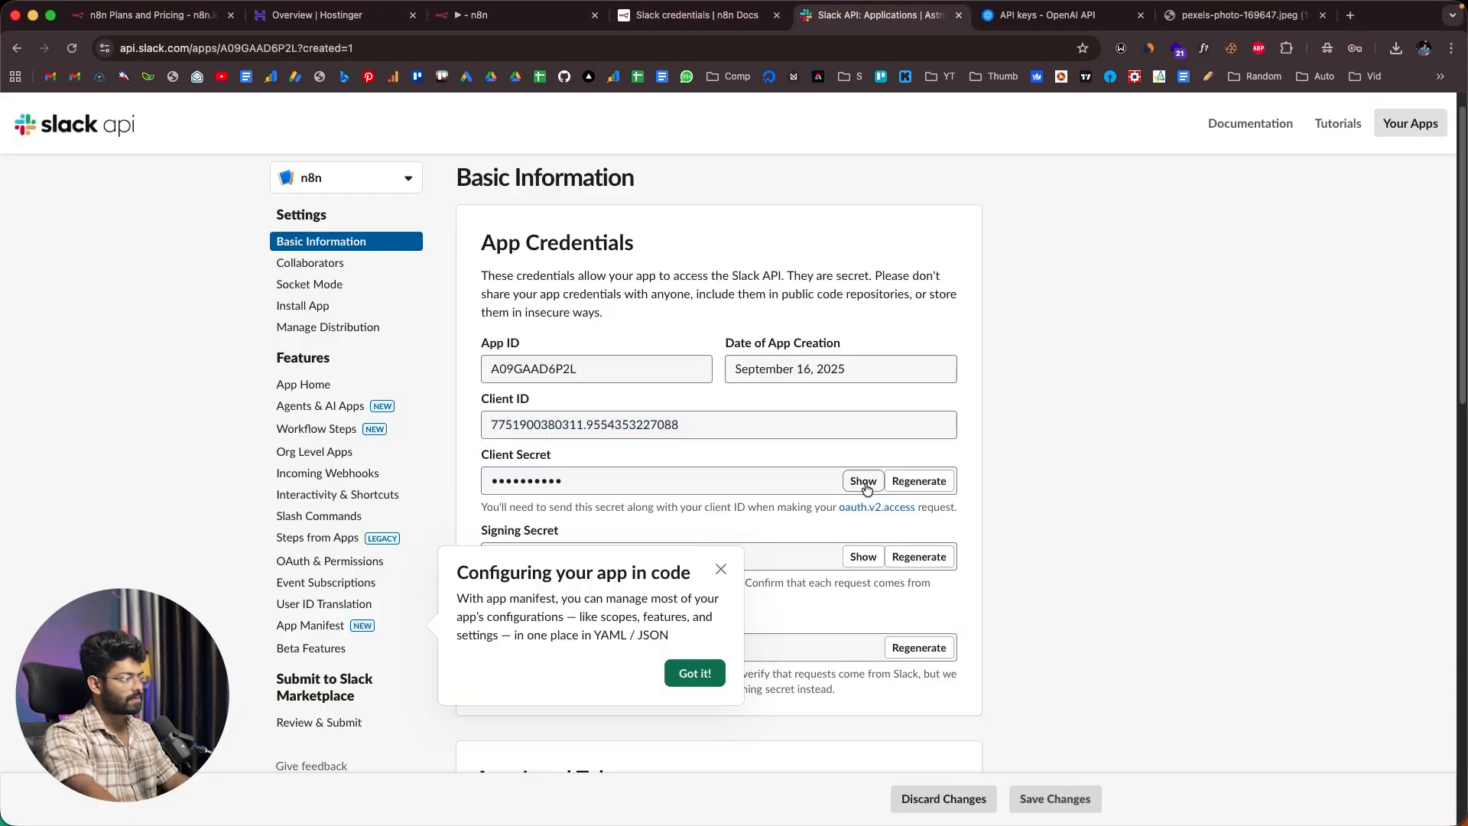
pyautogui.doubleClick(682, 478)
pyautogui.hotkey('ctrl', 'c')
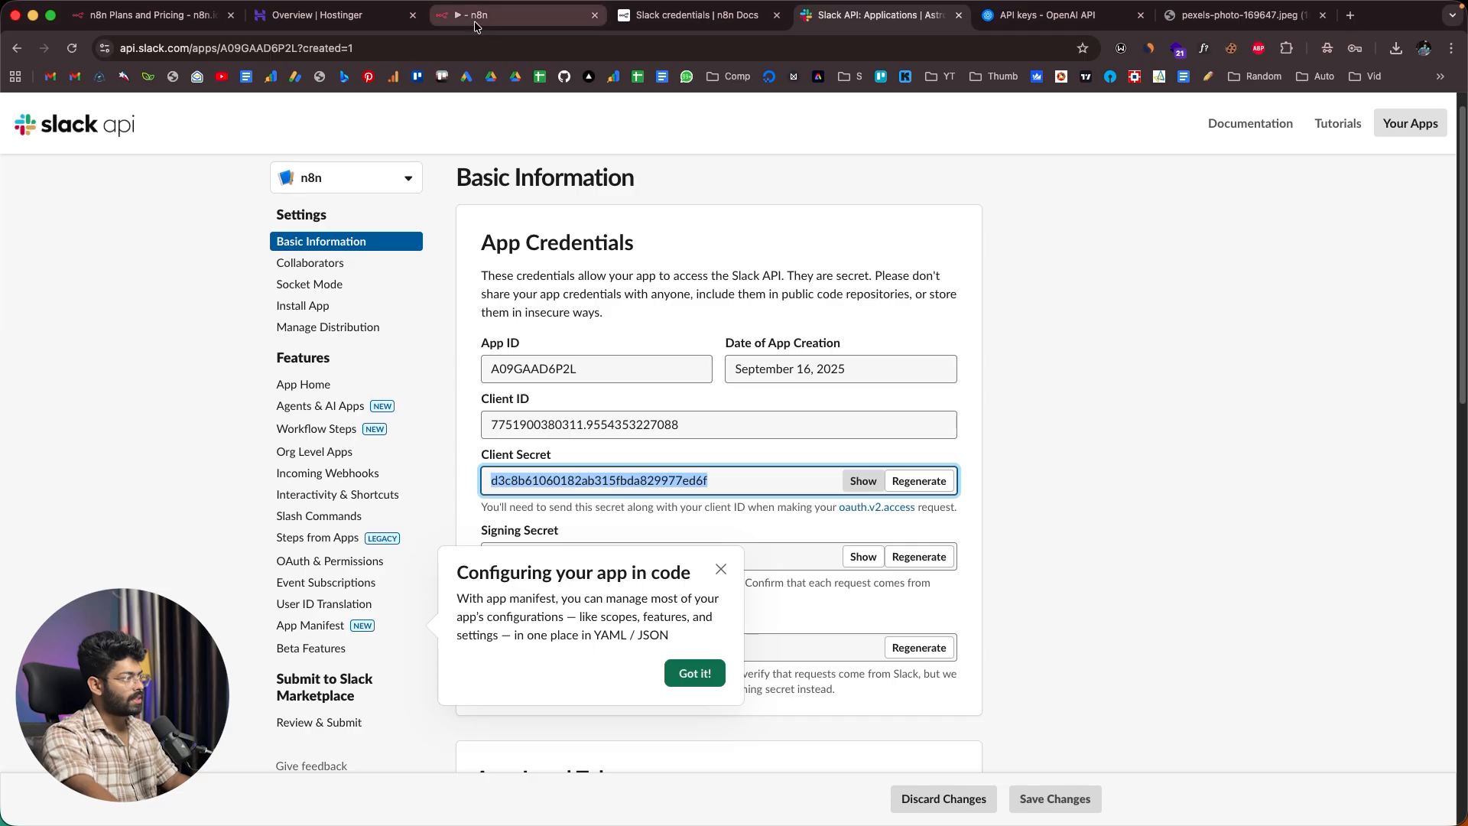
pyautogui.click(475, 16)
pyautogui.click(457, 550)
pyautogui.hotkey('ctrl', 'v')
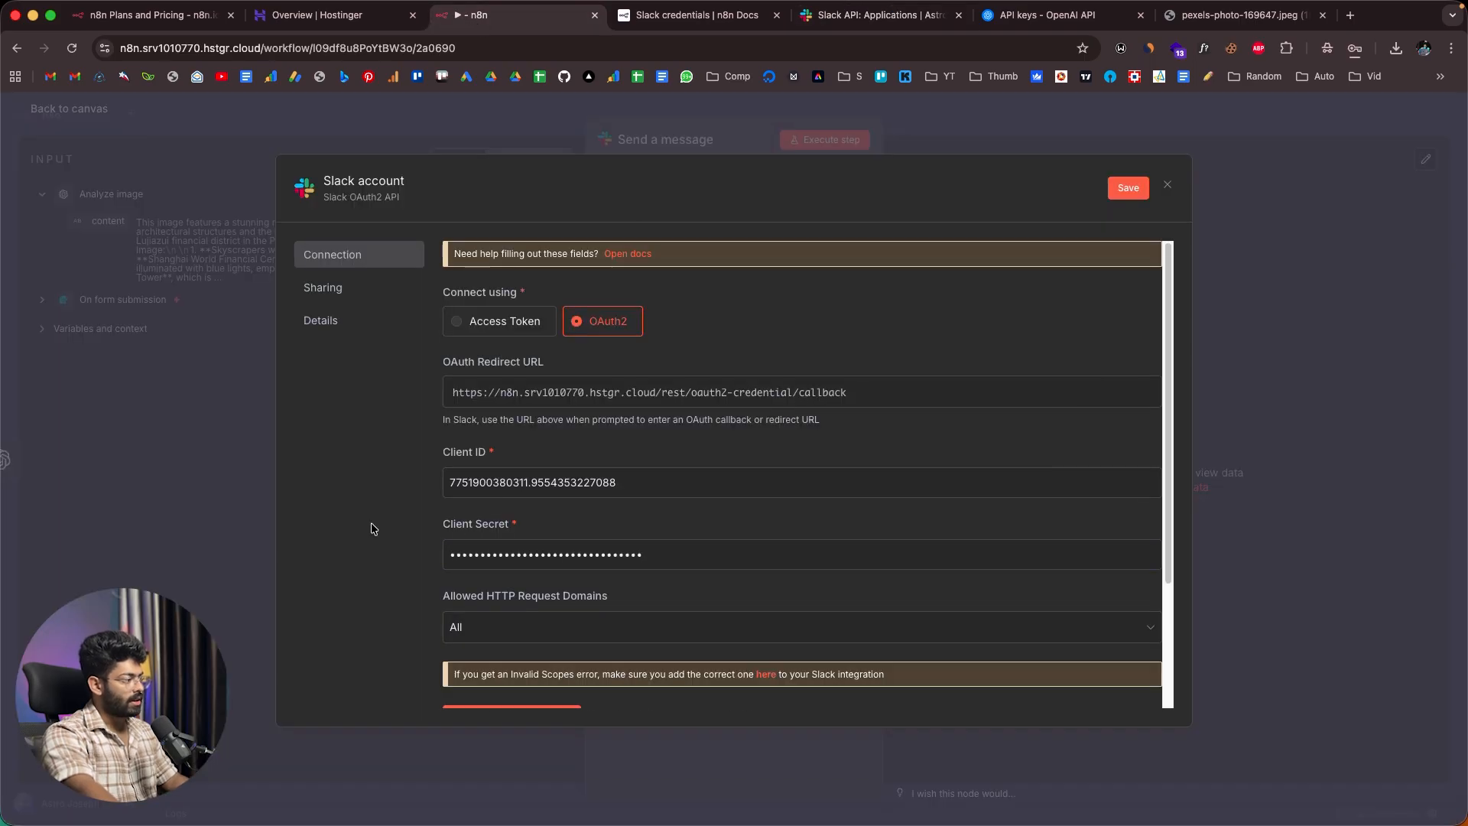
# Step: Check the docs' redirect URL instructions and copy the OAuth Redirect URL from the n8n Slack credential
pyautogui.scroll(-3, 543, 627)
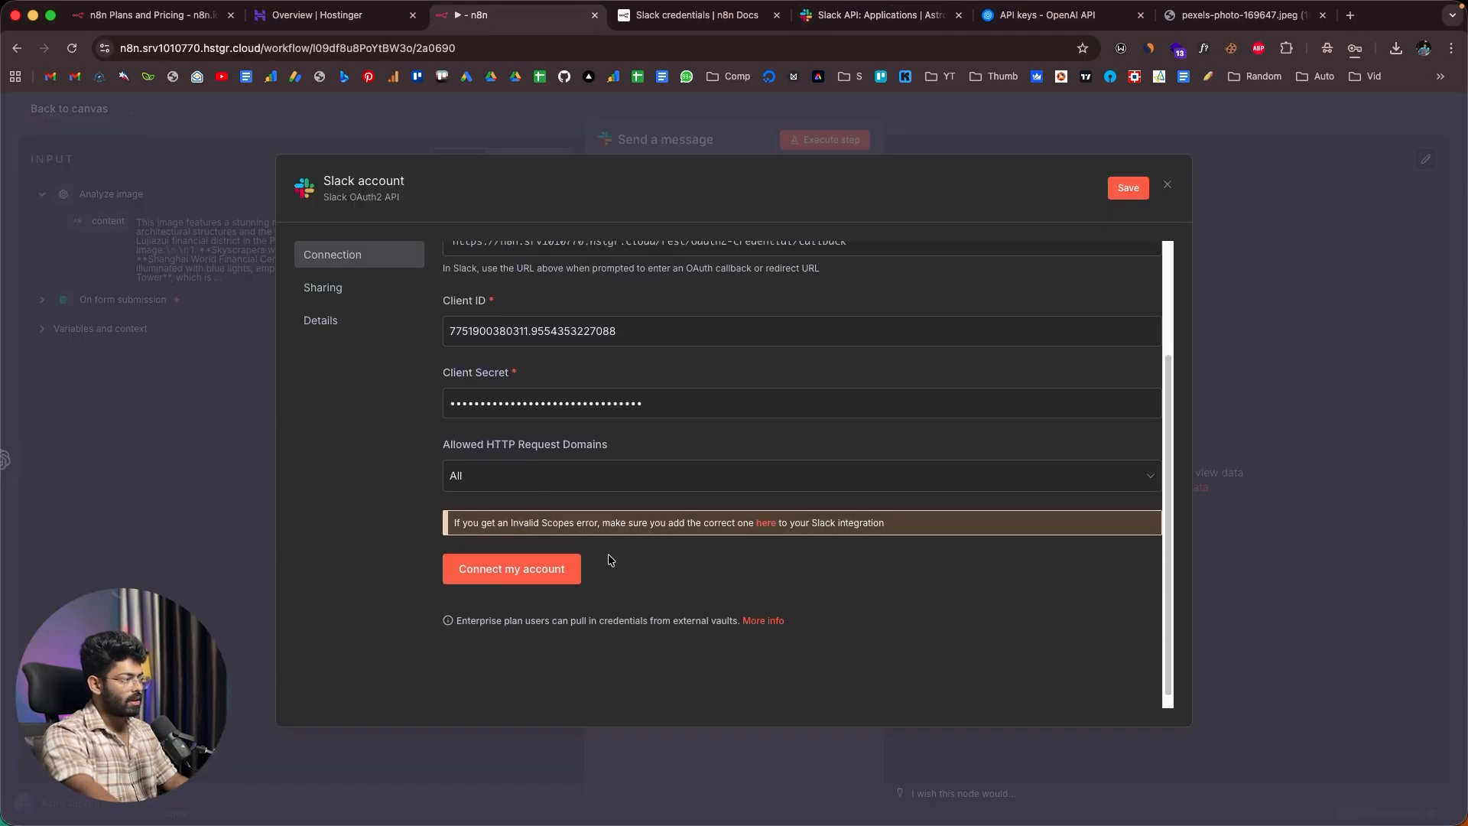
pyautogui.click(692, 15)
pyautogui.scroll(-1, 630, 499)
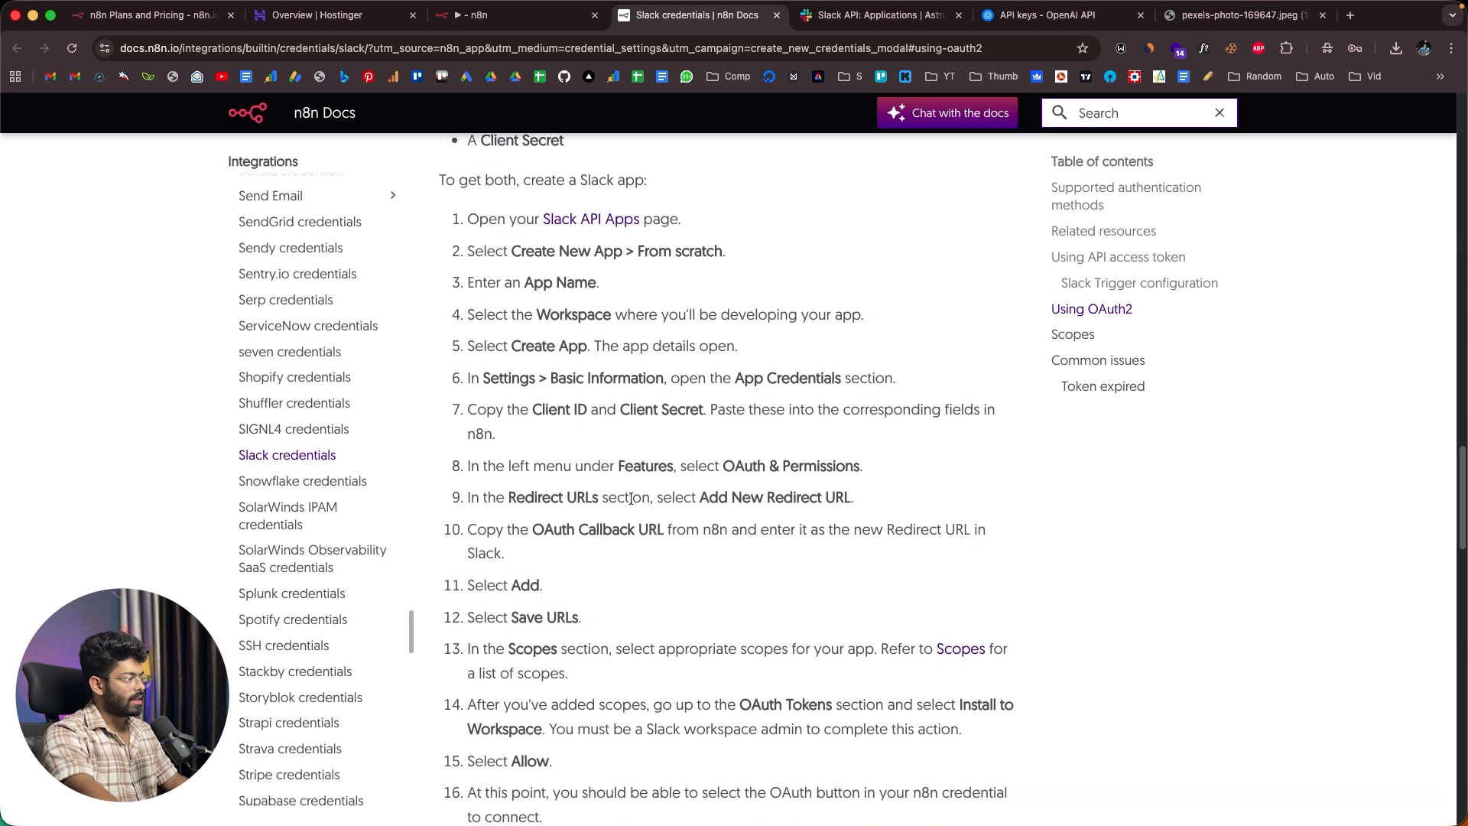
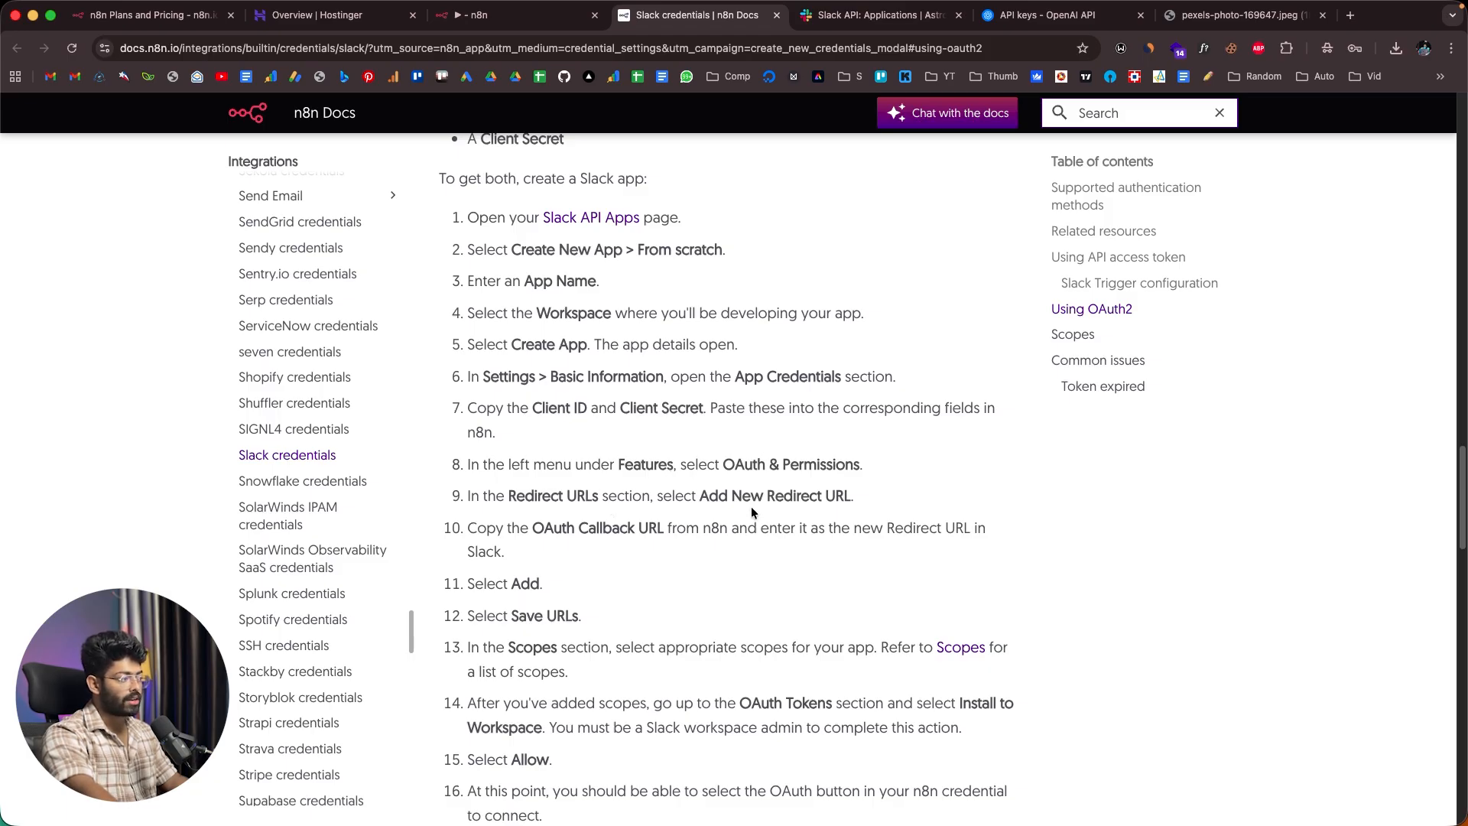
pyautogui.click(535, 15)
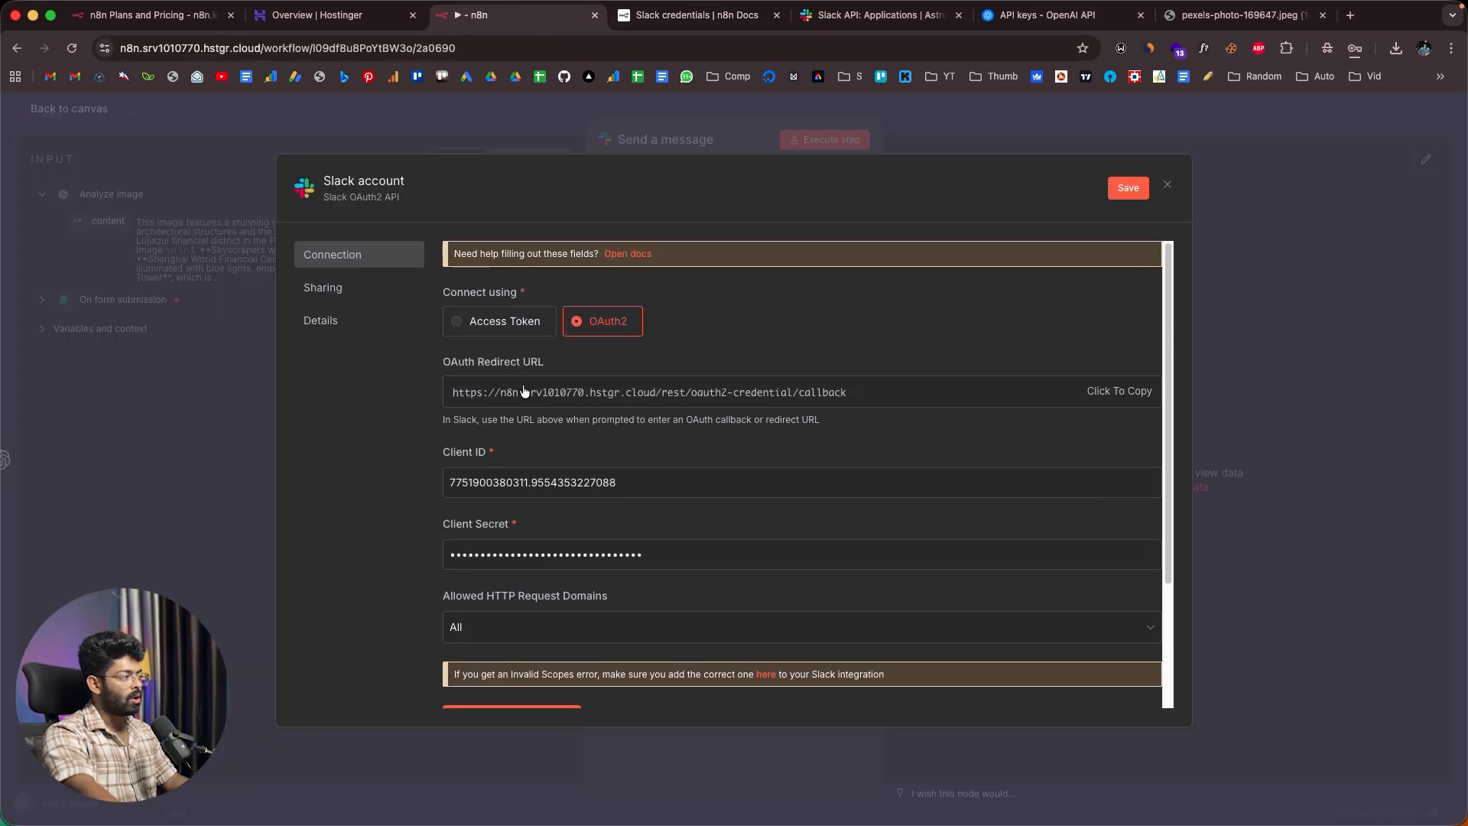
pyautogui.click(1104, 393)
pyautogui.scroll(-3, 688, 400)
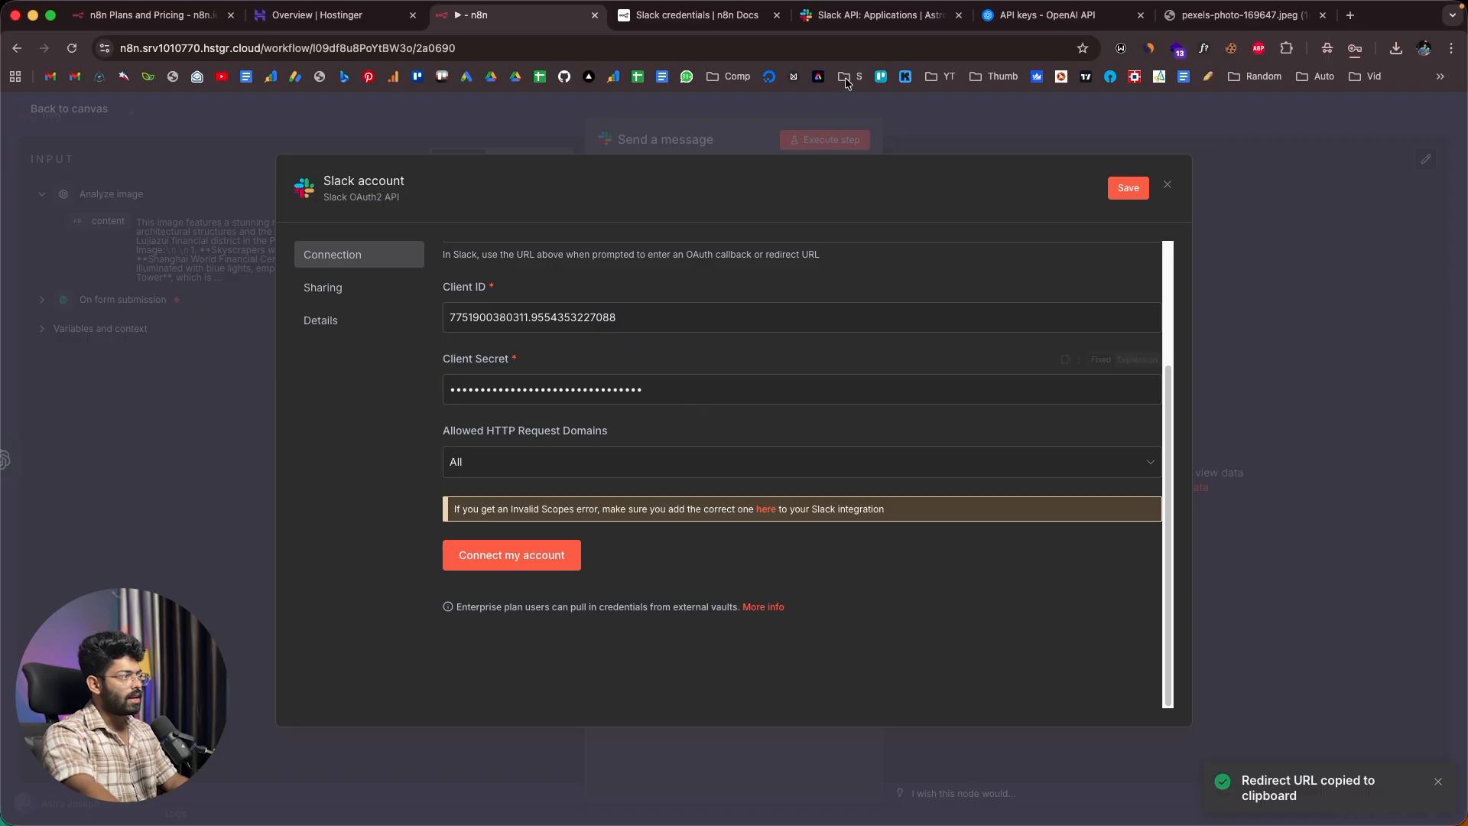
# Step: Open the Slack app's OAuth & Permissions page, dismiss the app configuration tip and find the Redirect URLs section
pyautogui.click(849, 17)
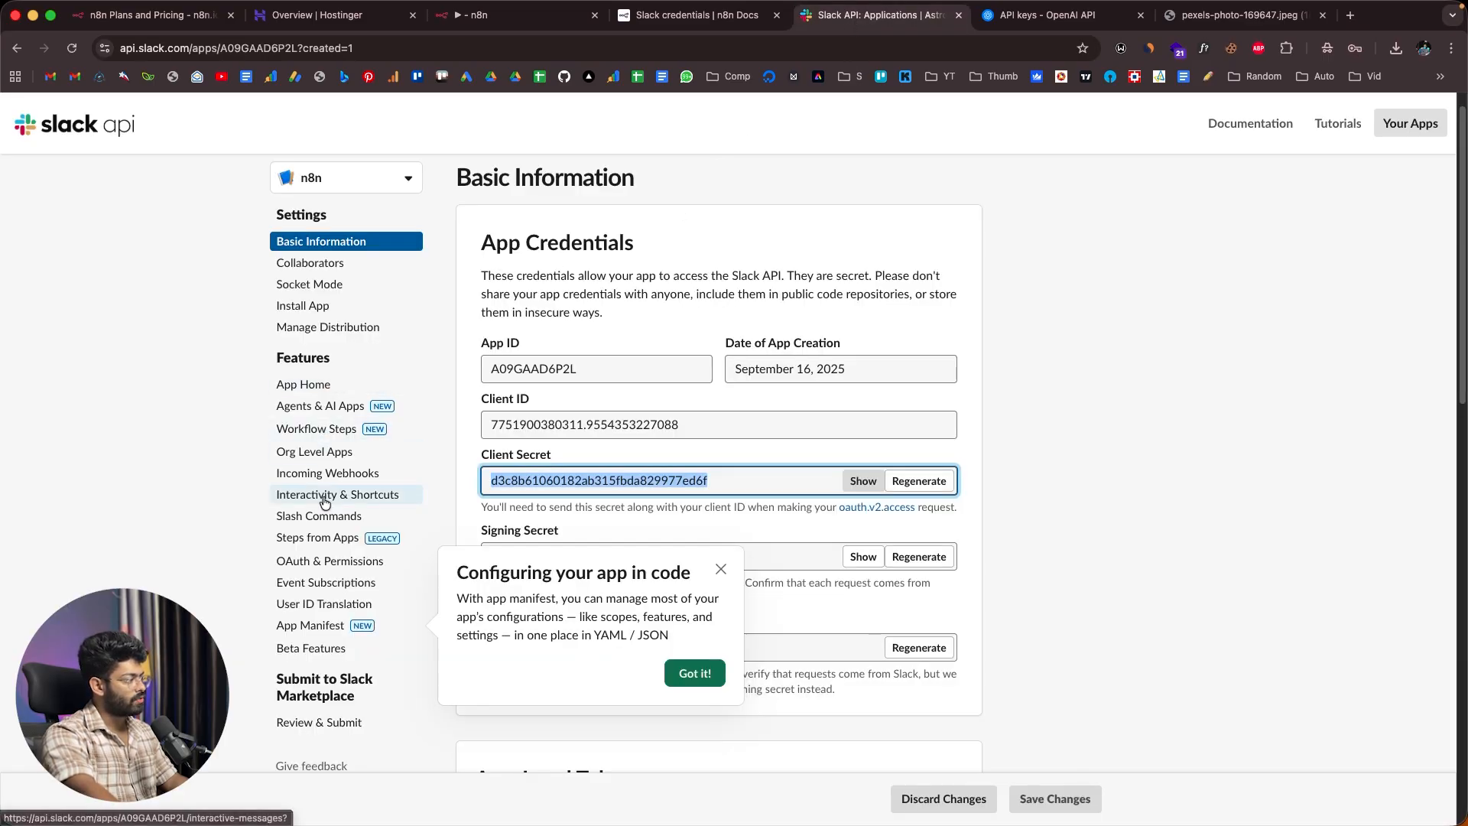
pyautogui.click(325, 569)
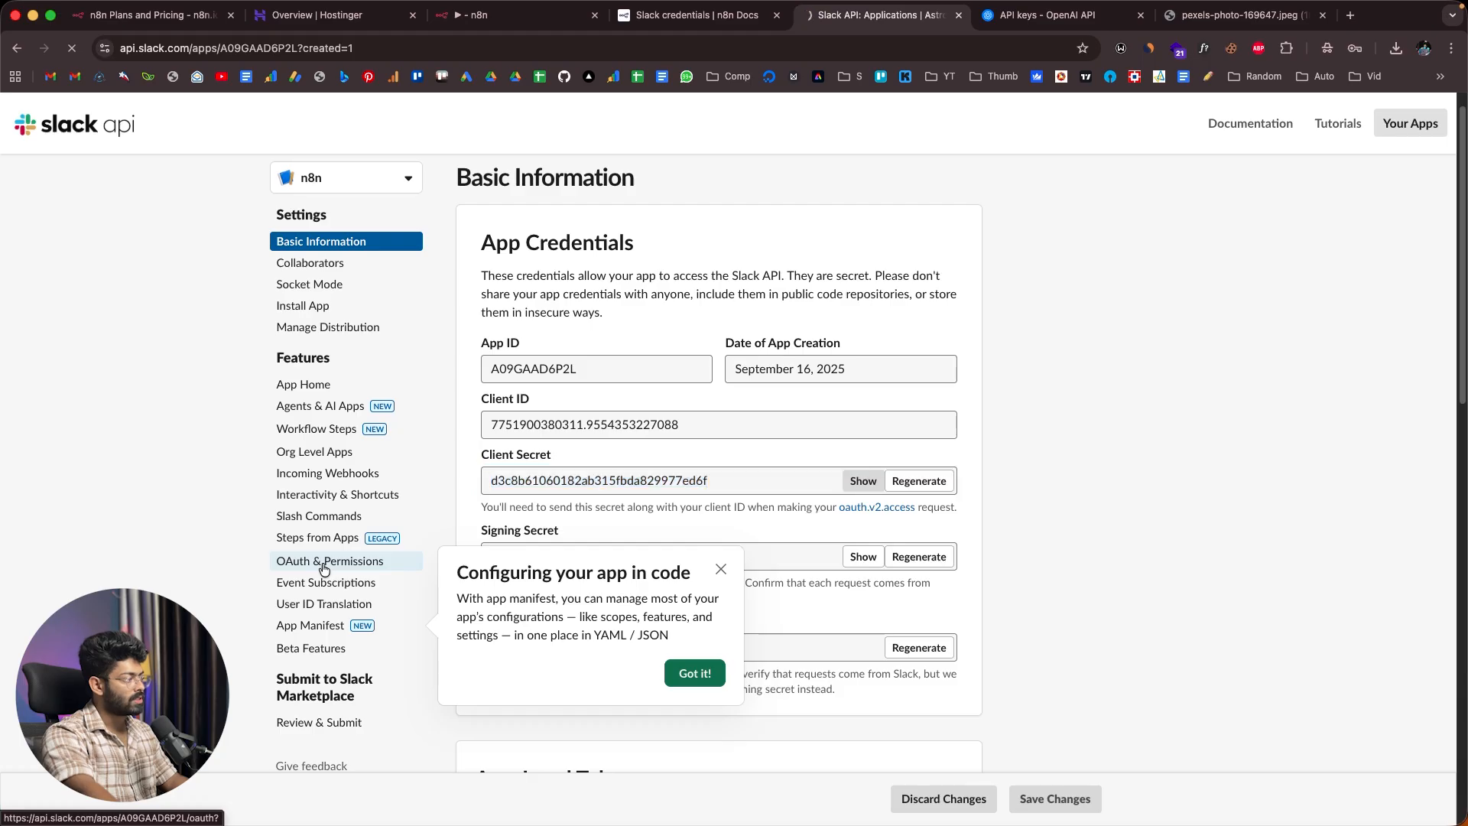
pyautogui.click(665, 15)
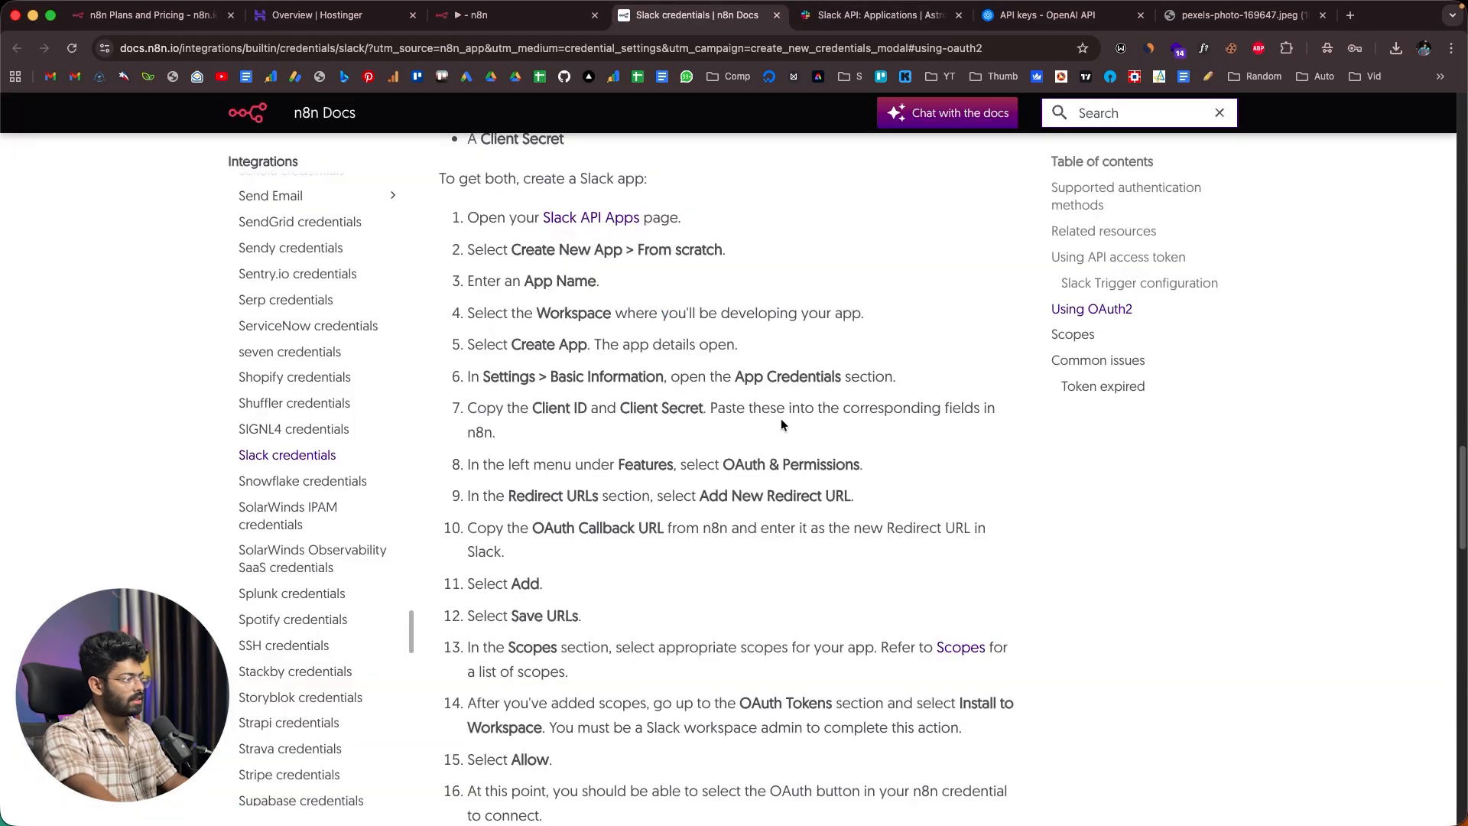
pyautogui.click(879, 15)
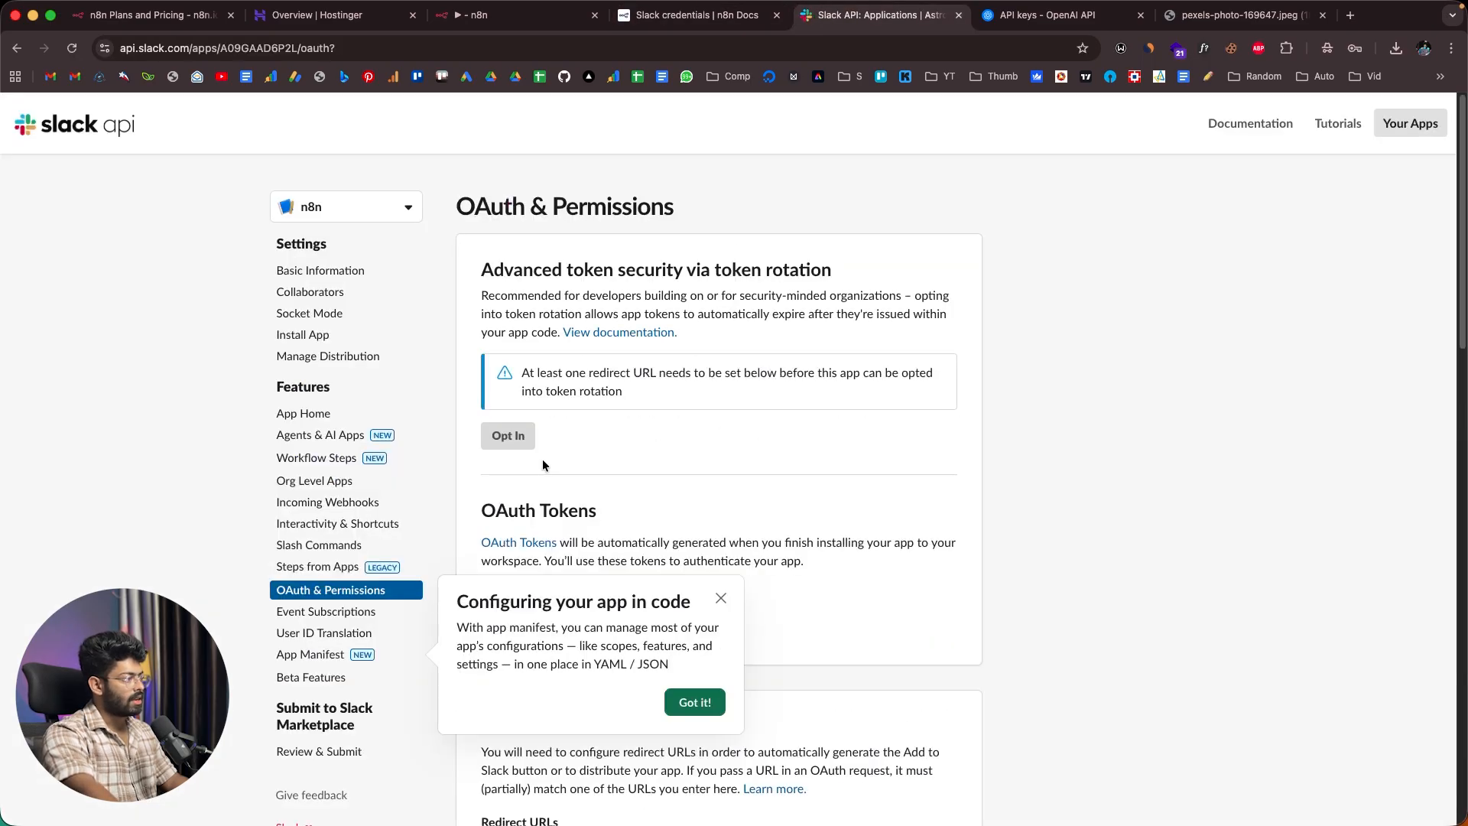
pyautogui.scroll(-2, 543, 458)
pyautogui.scroll(-1, 543, 459)
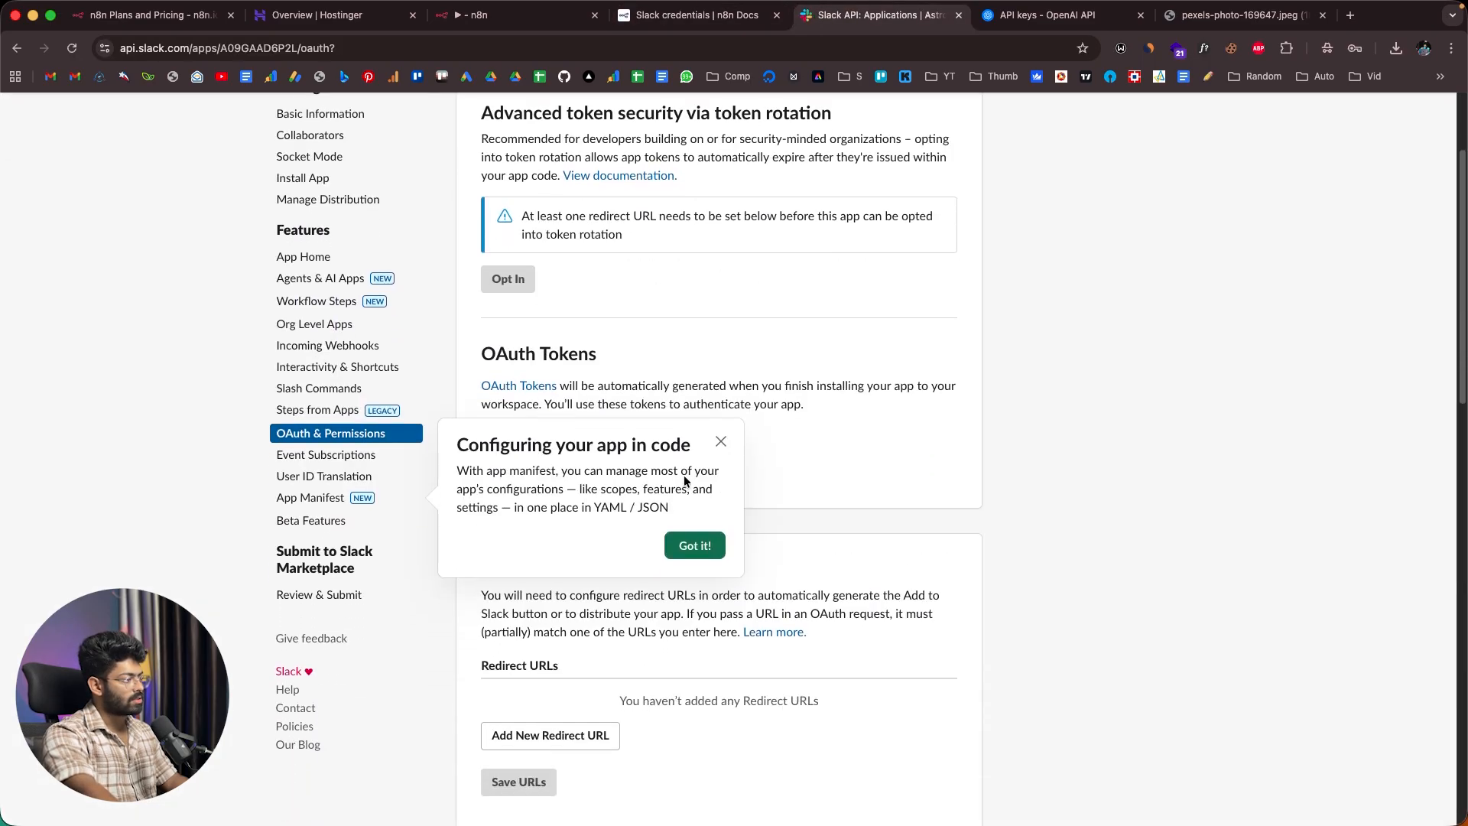
pyautogui.click(721, 442)
pyautogui.scroll(-2, 572, 478)
pyautogui.scroll(-3, 587, 474)
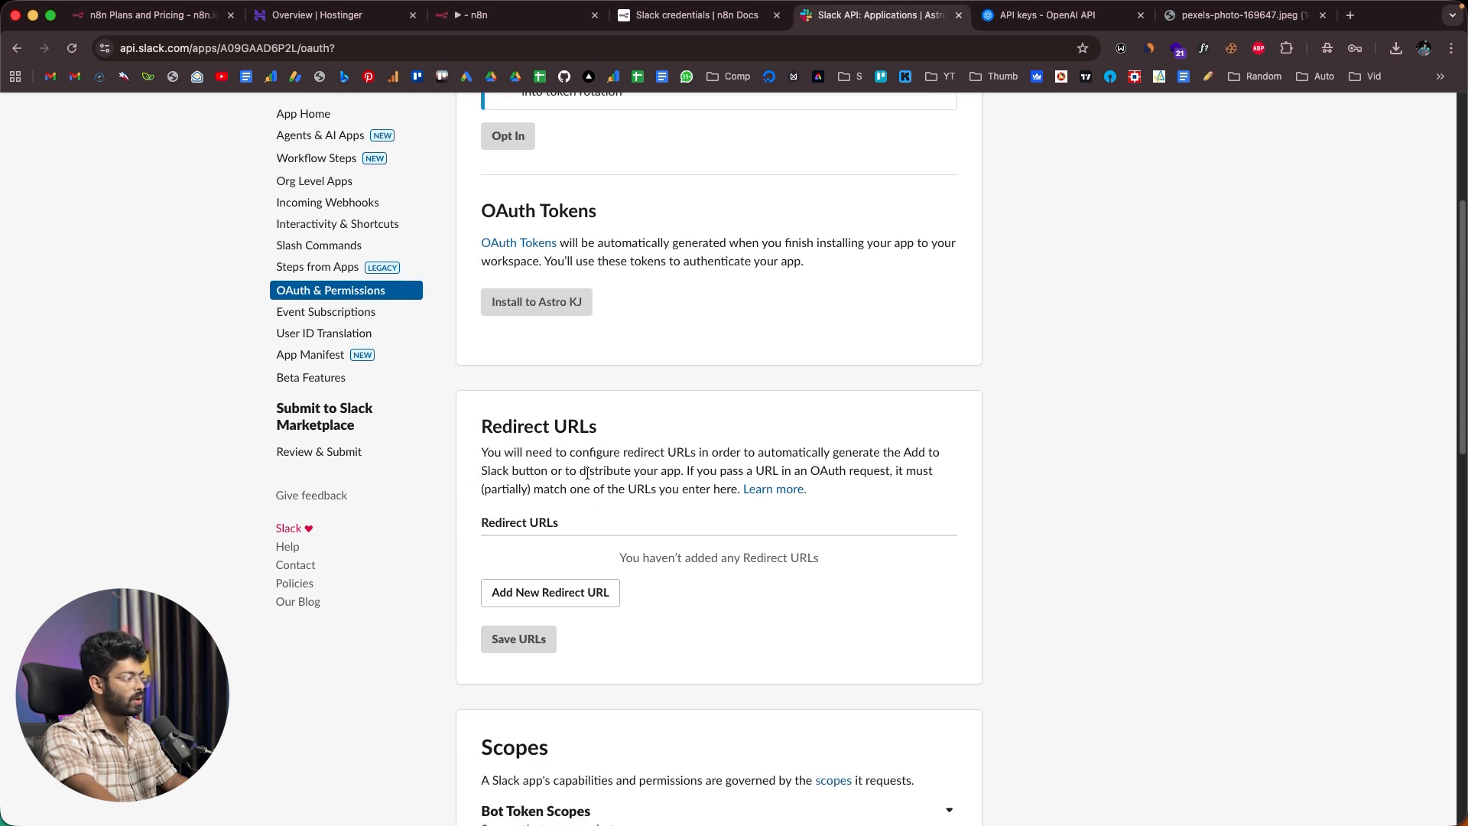
pyautogui.click(556, 498)
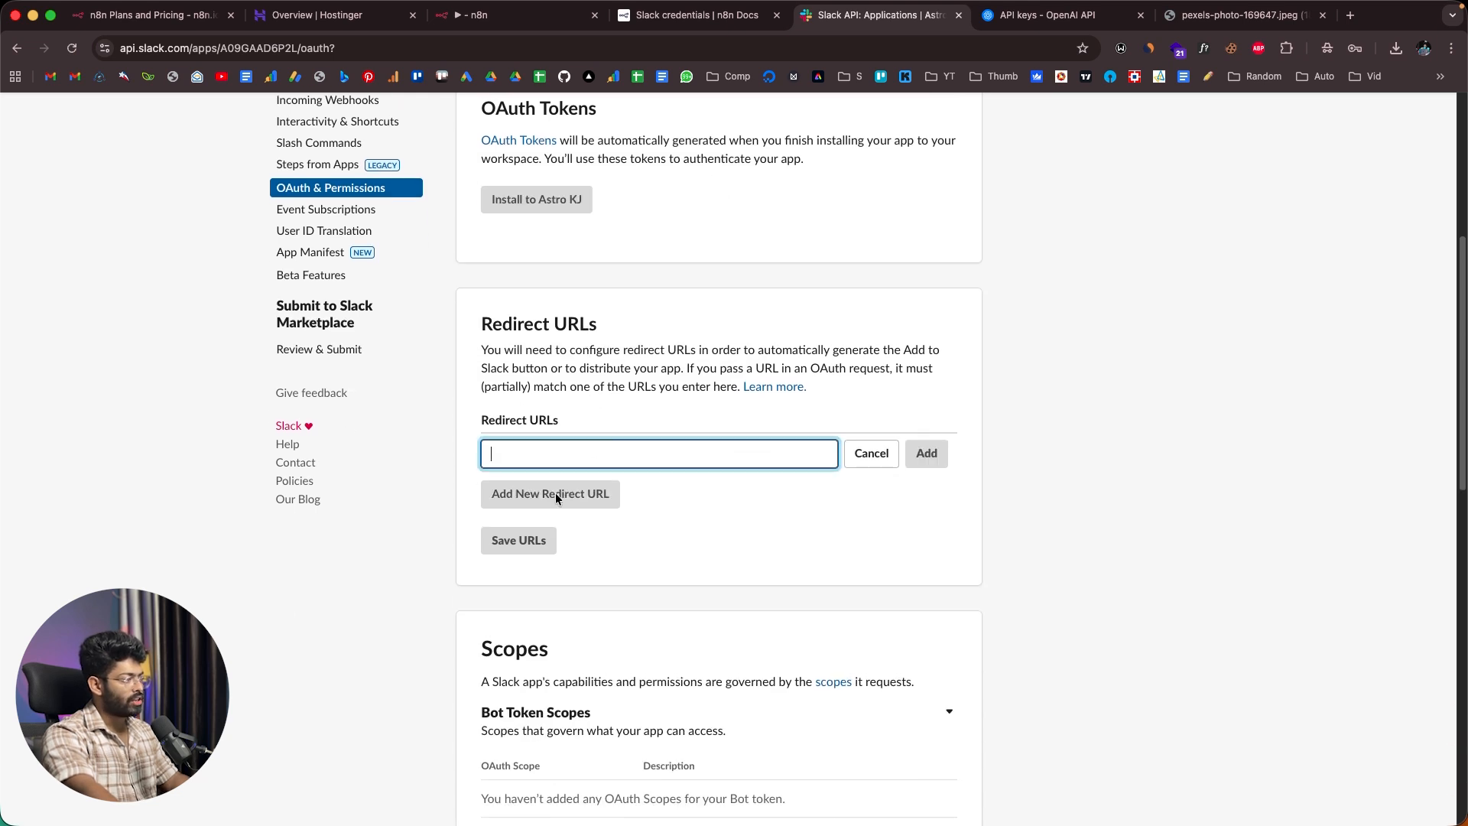
pyautogui.press('super+v')
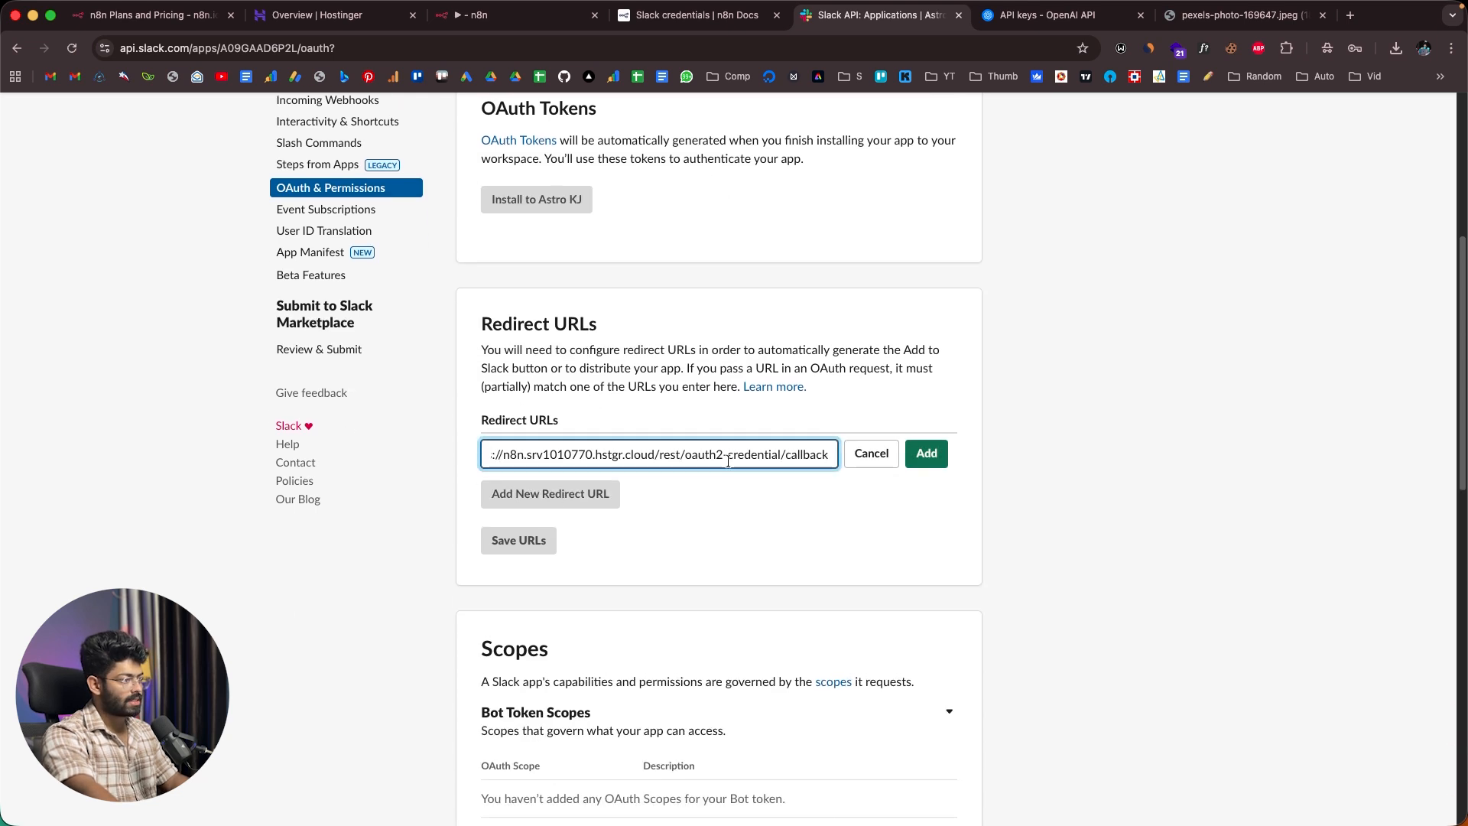
pyautogui.click(926, 453)
pyautogui.click(523, 535)
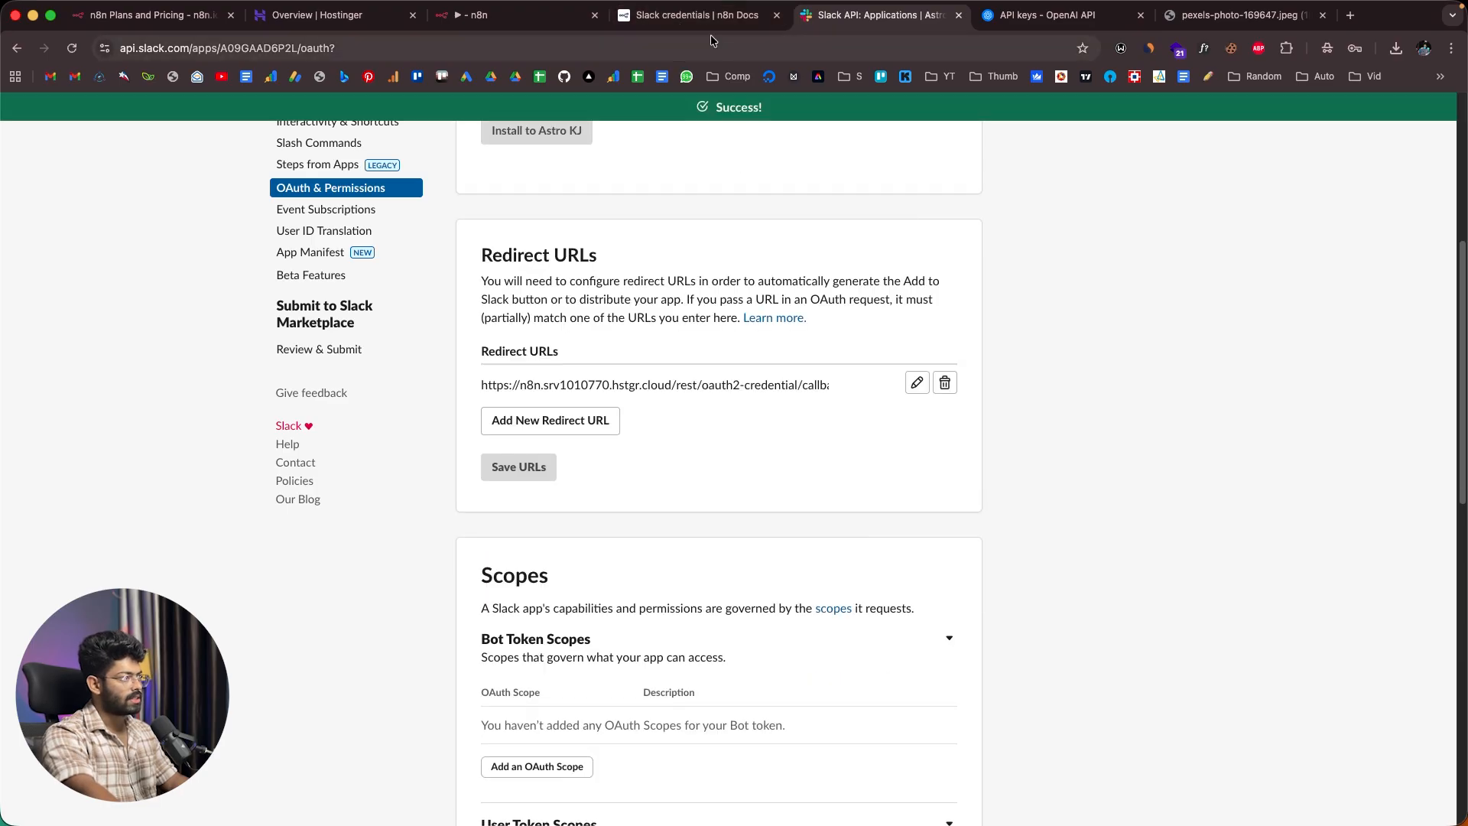
# Step: Check the docs' scopes instruction, return to the Slack app's scopes and add admin as a User Token Scope
pyautogui.click(688, 16)
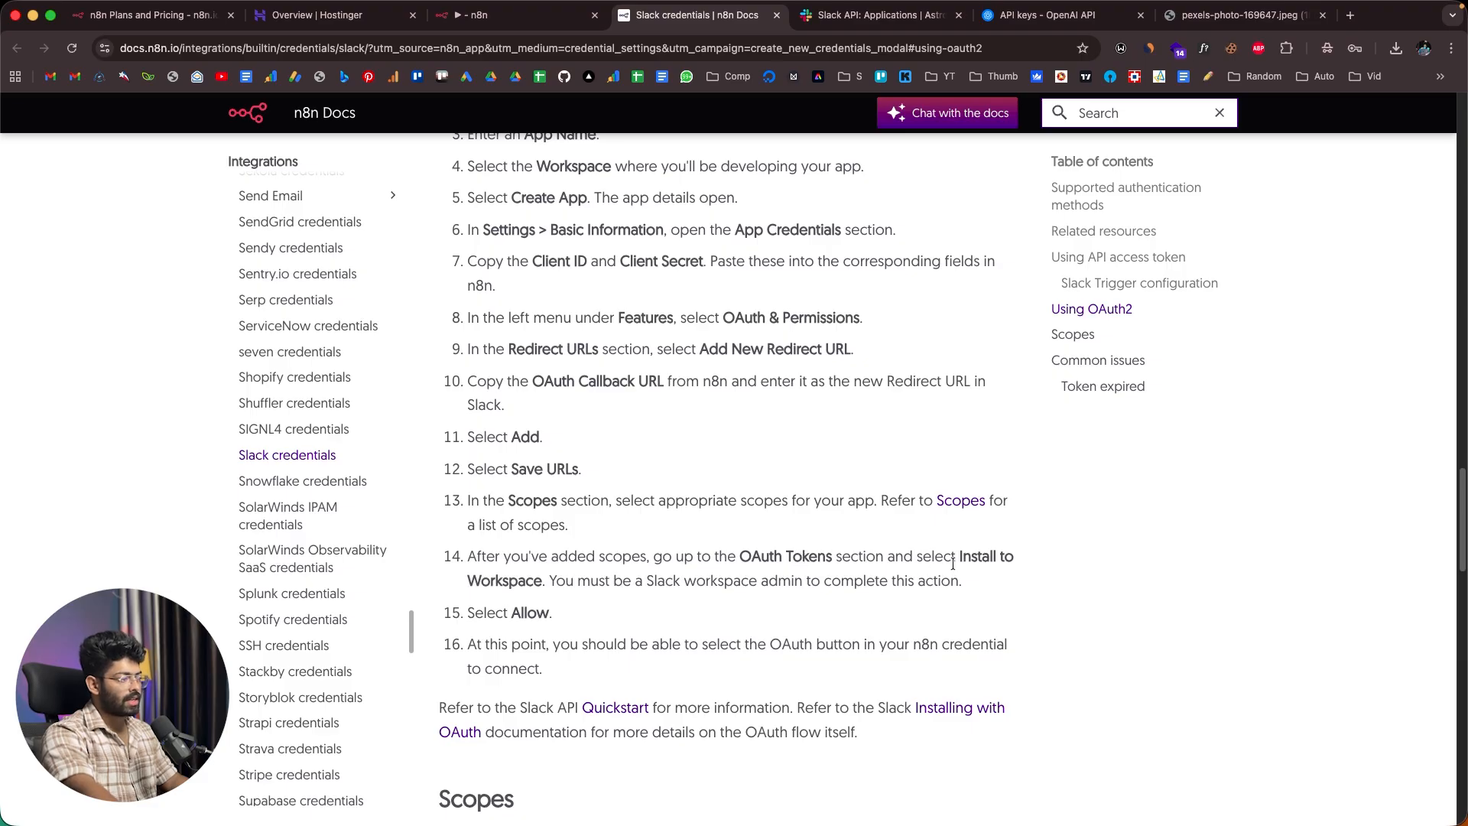
pyautogui.hotkey('ctrl', 'Tab')
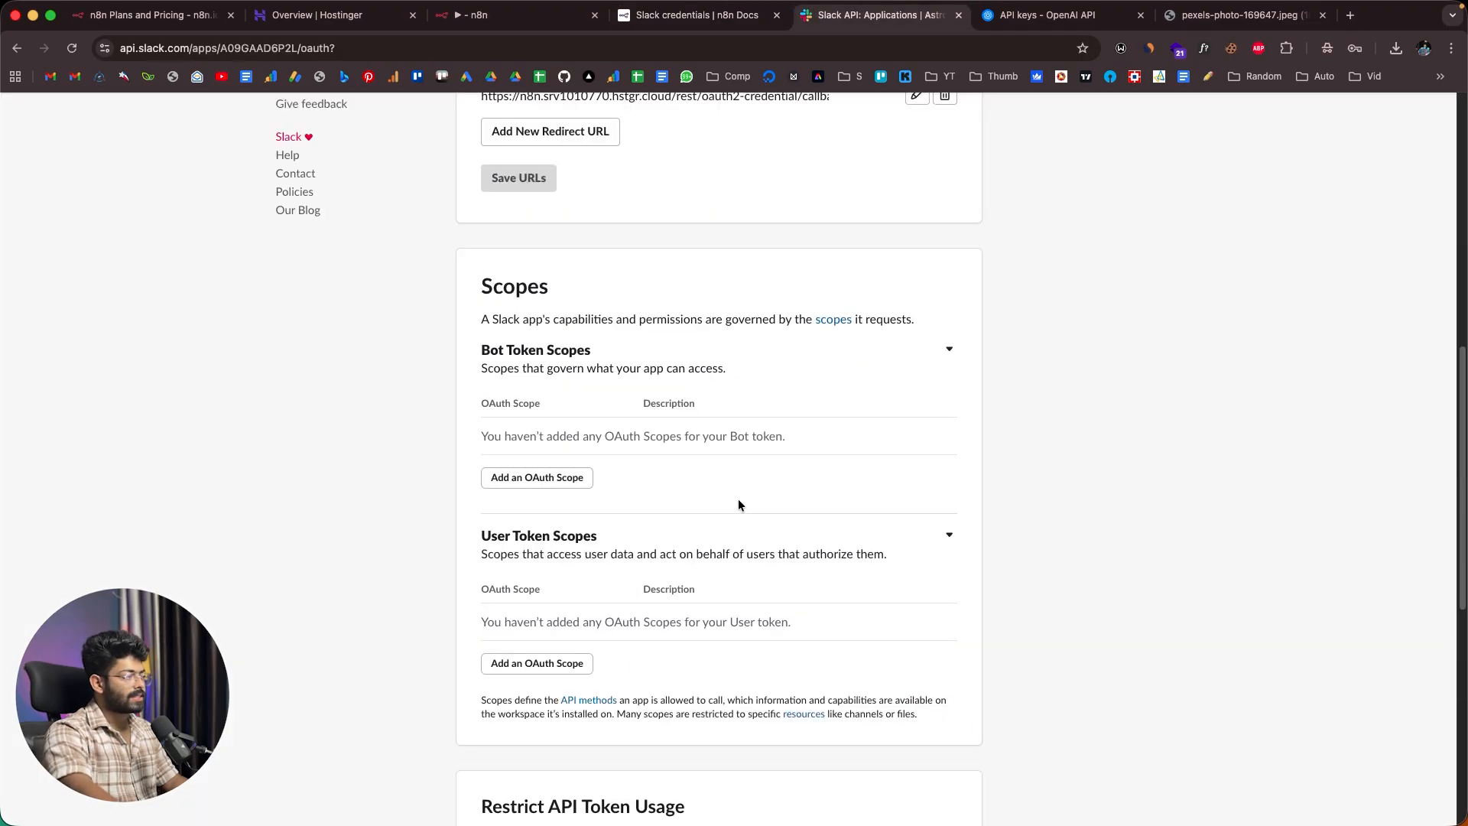
pyautogui.scroll(-1, 737, 504)
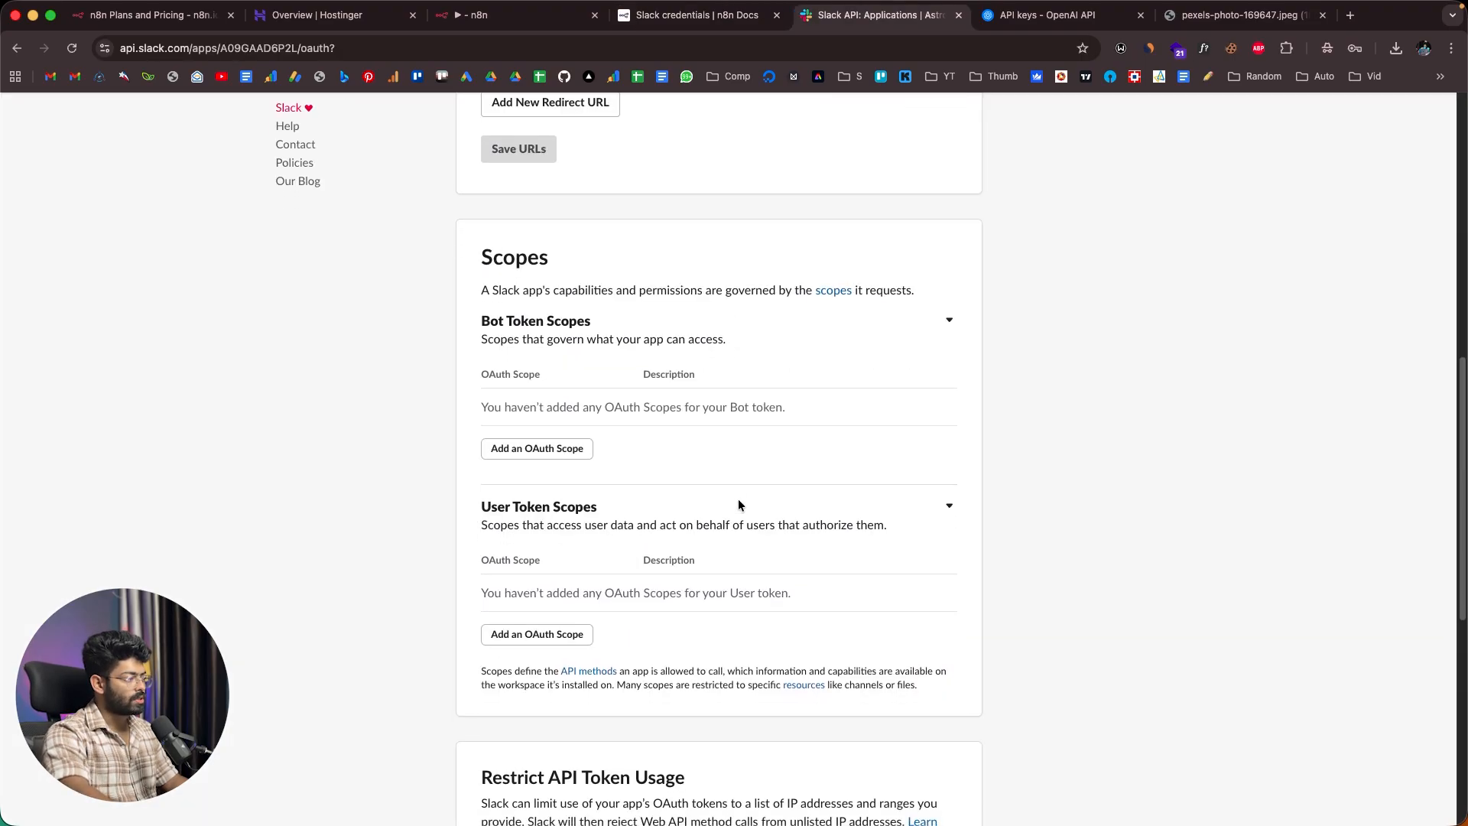
pyautogui.click(568, 637)
pyautogui.scroll(-1, 581, 458)
pyautogui.scroll(-10, 619, 478)
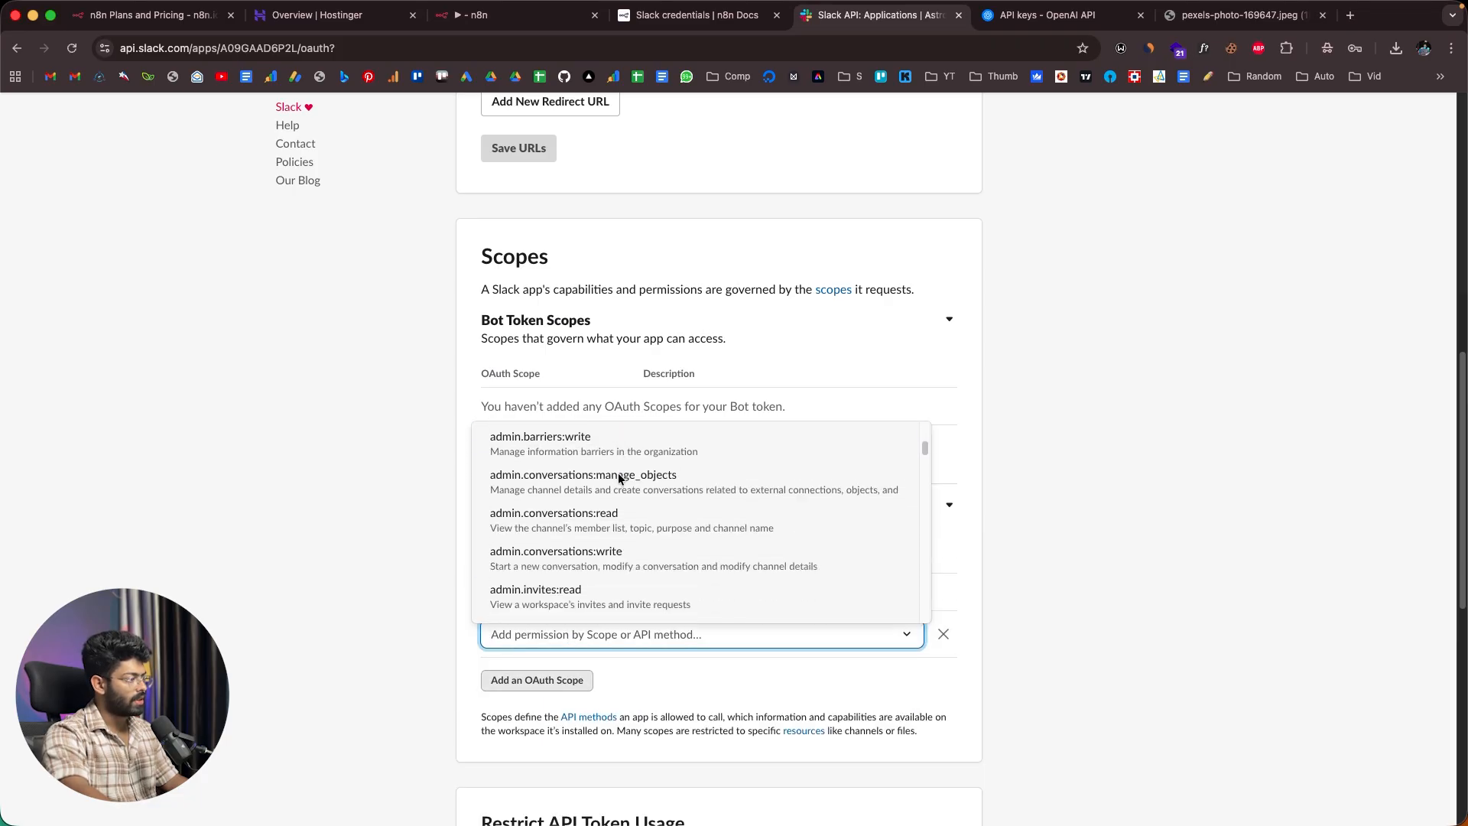
pyautogui.scroll(-15, 620, 478)
pyautogui.scroll(20, 619, 478)
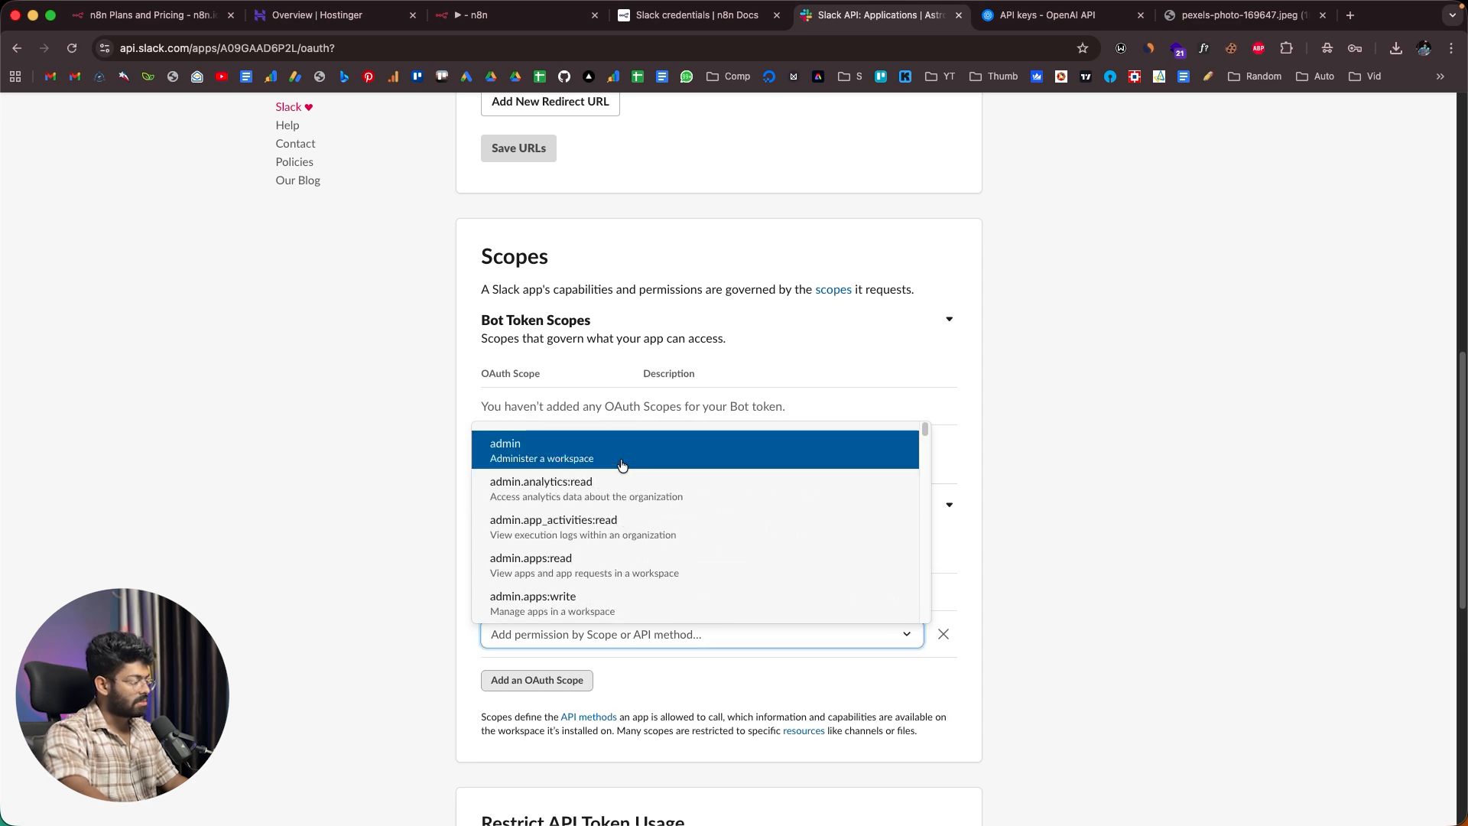
pyautogui.click(621, 460)
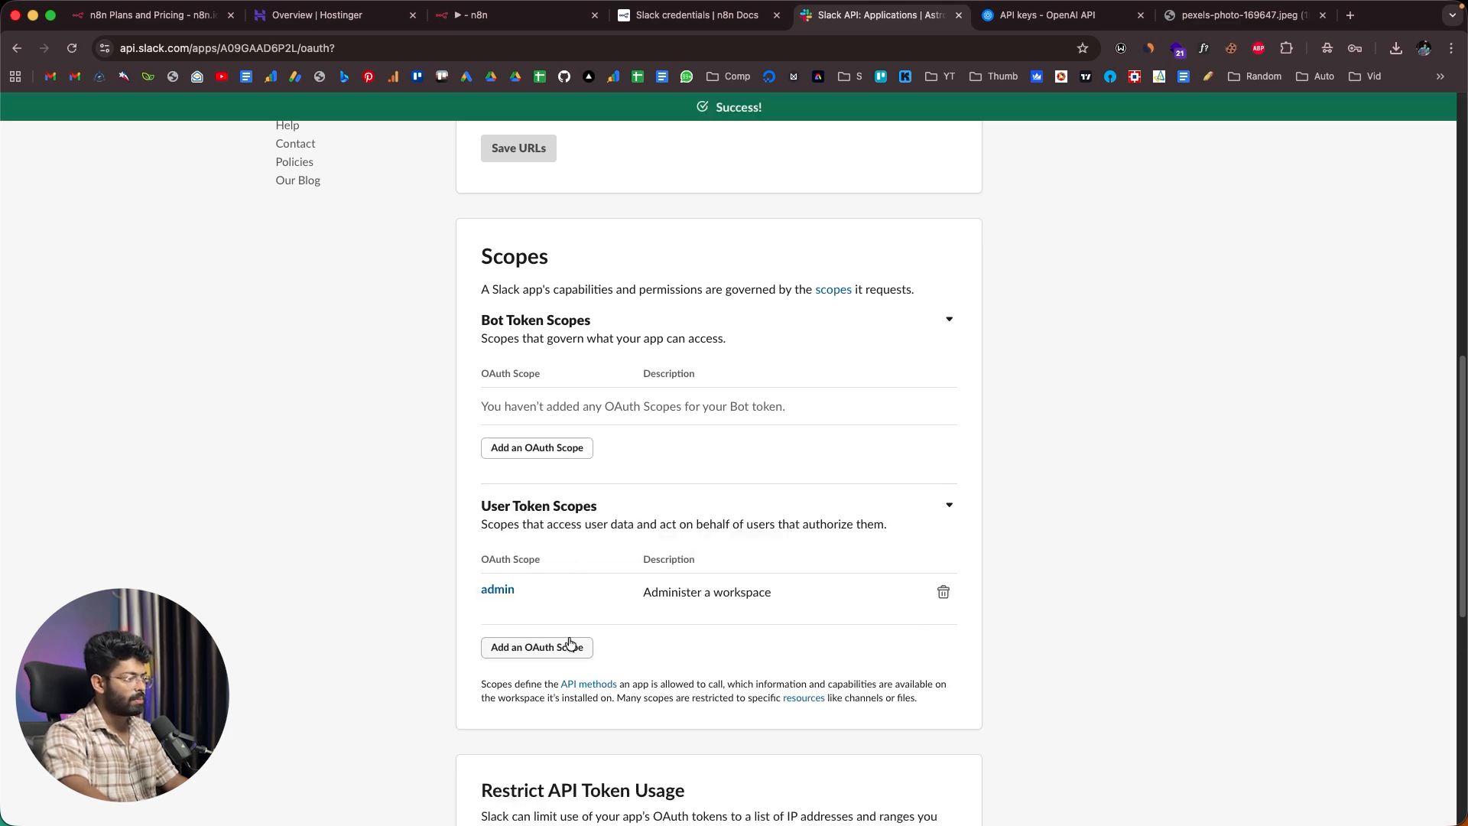
# Step: Add the chat:write scope to the Slack app's User Token Scopes, finding it with the search text "mess"
pyautogui.scroll(-6, 682, 612)
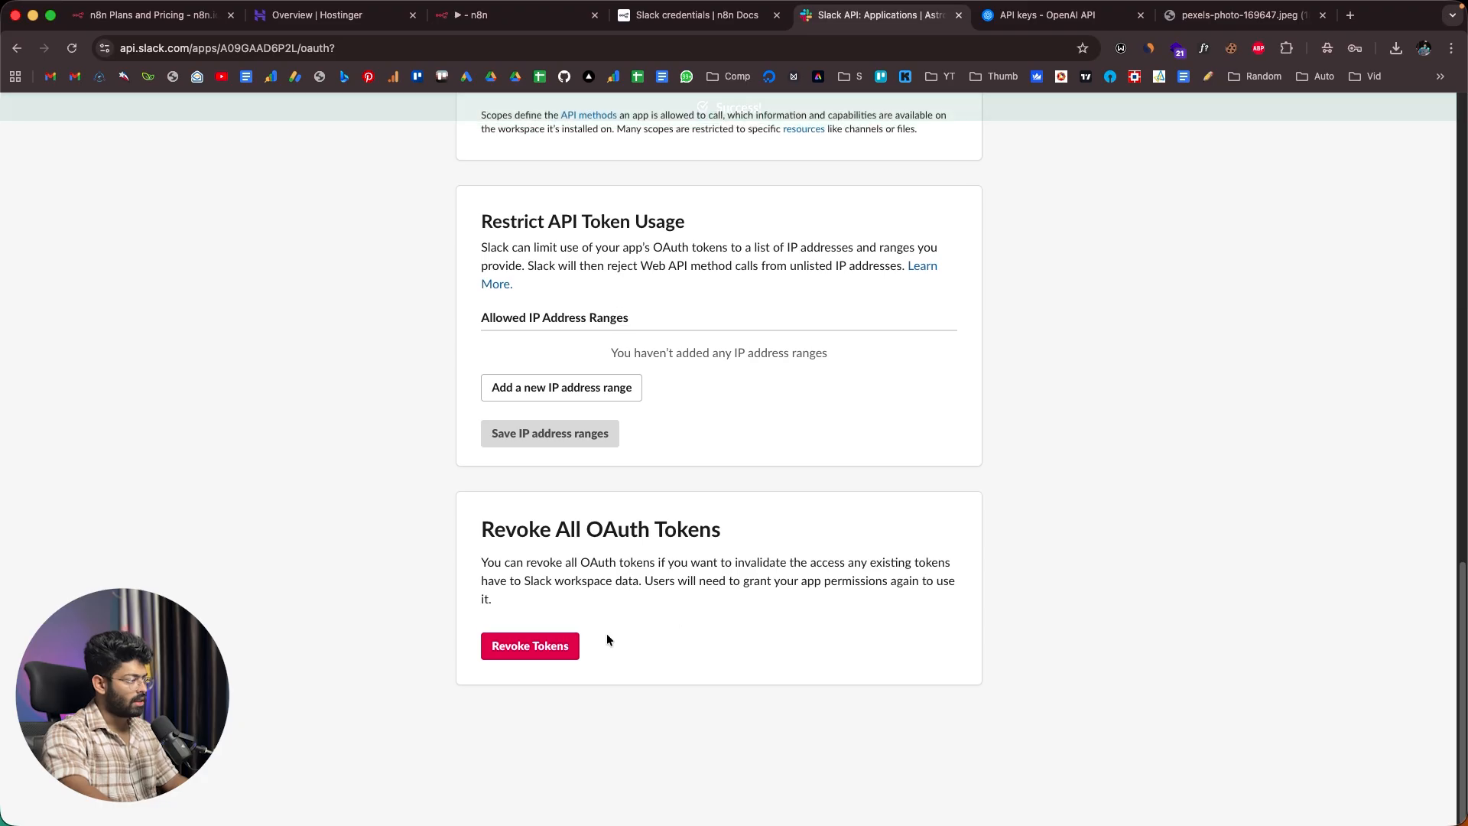
pyautogui.scroll(5, 607, 635)
pyautogui.scroll(2, 607, 635)
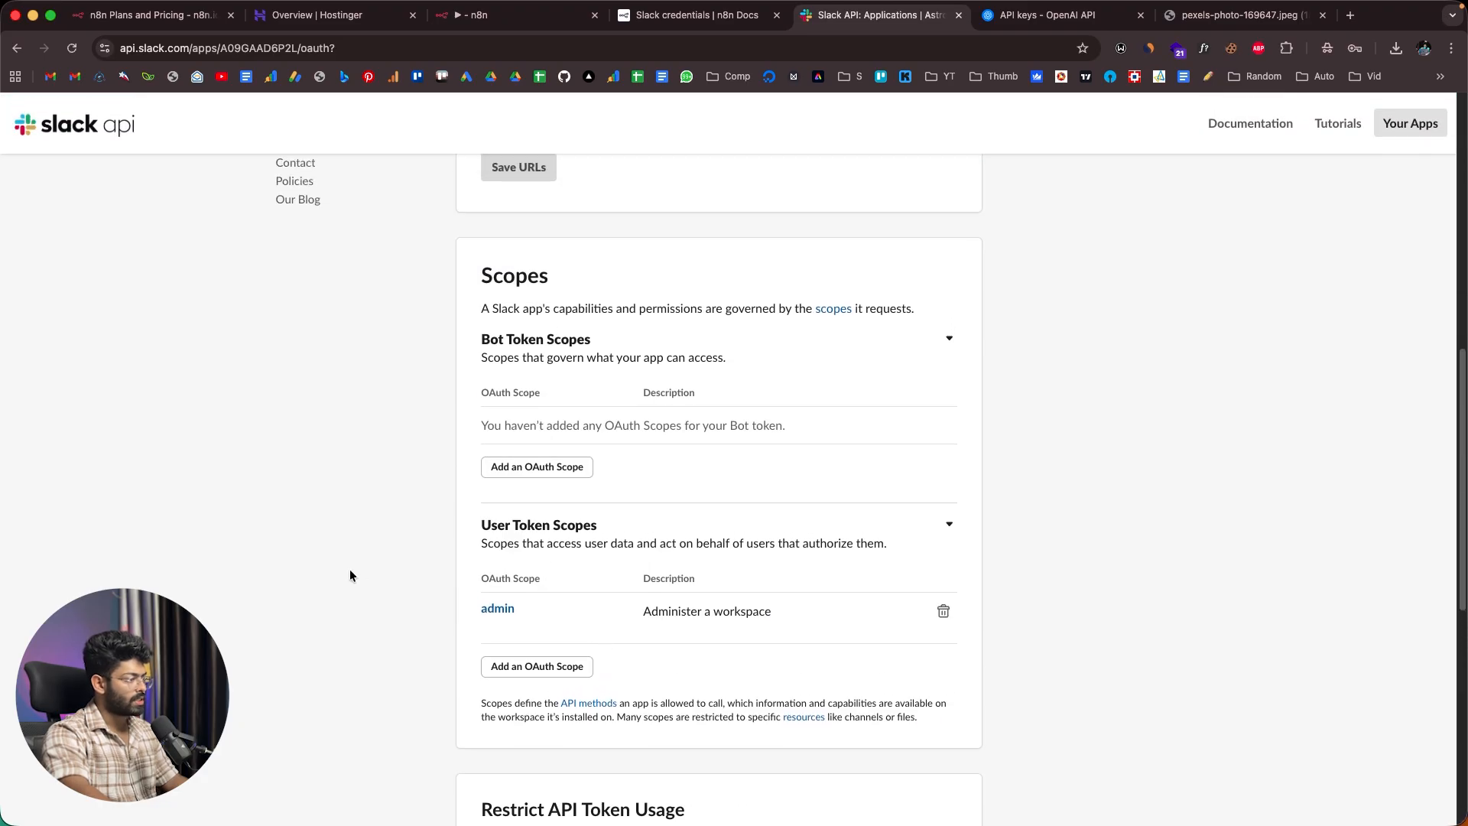
pyautogui.click(549, 674)
pyautogui.write('mess')
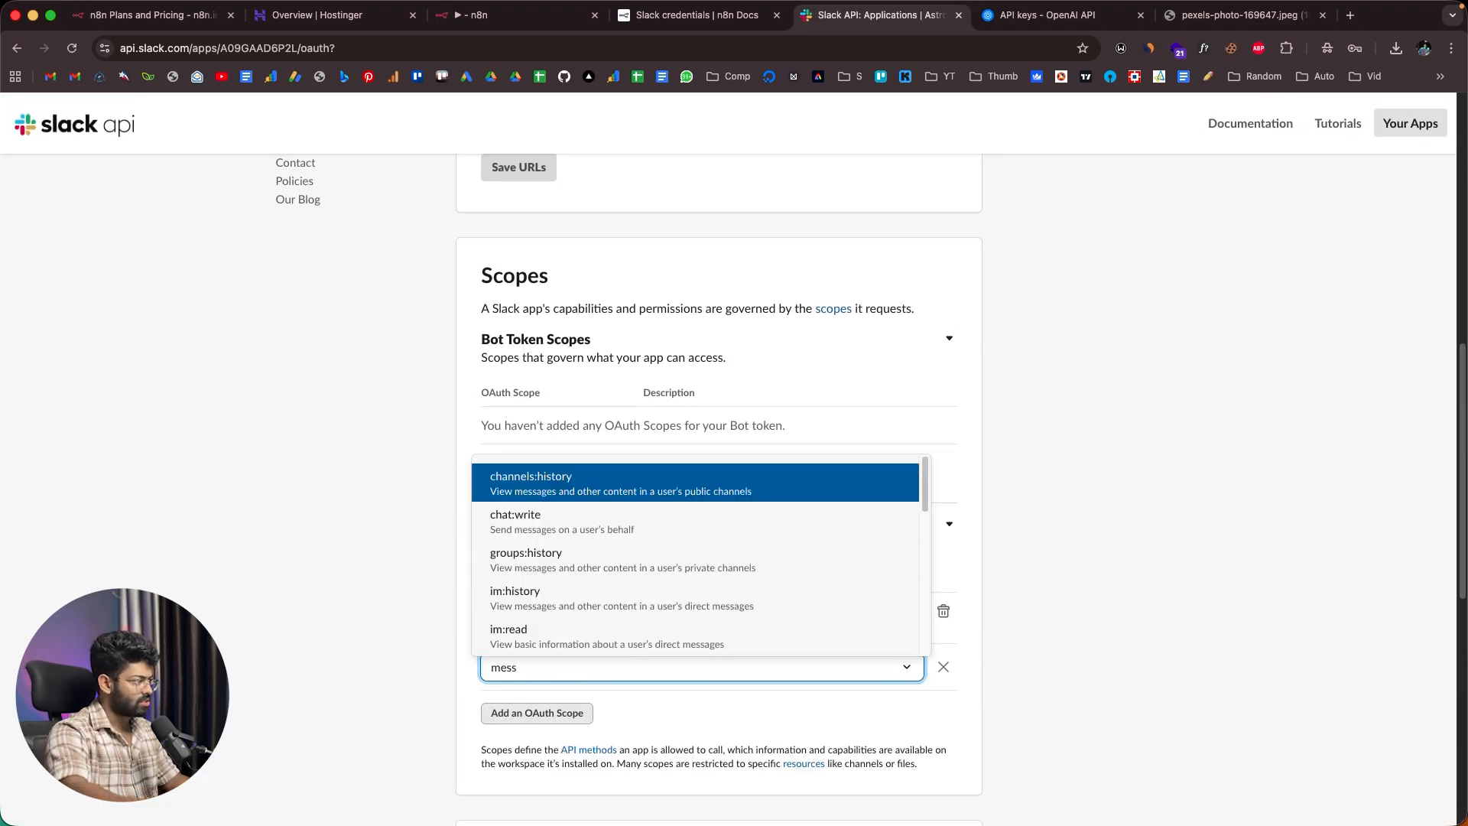
pyautogui.click(617, 538)
pyautogui.scroll(-5, 373, 654)
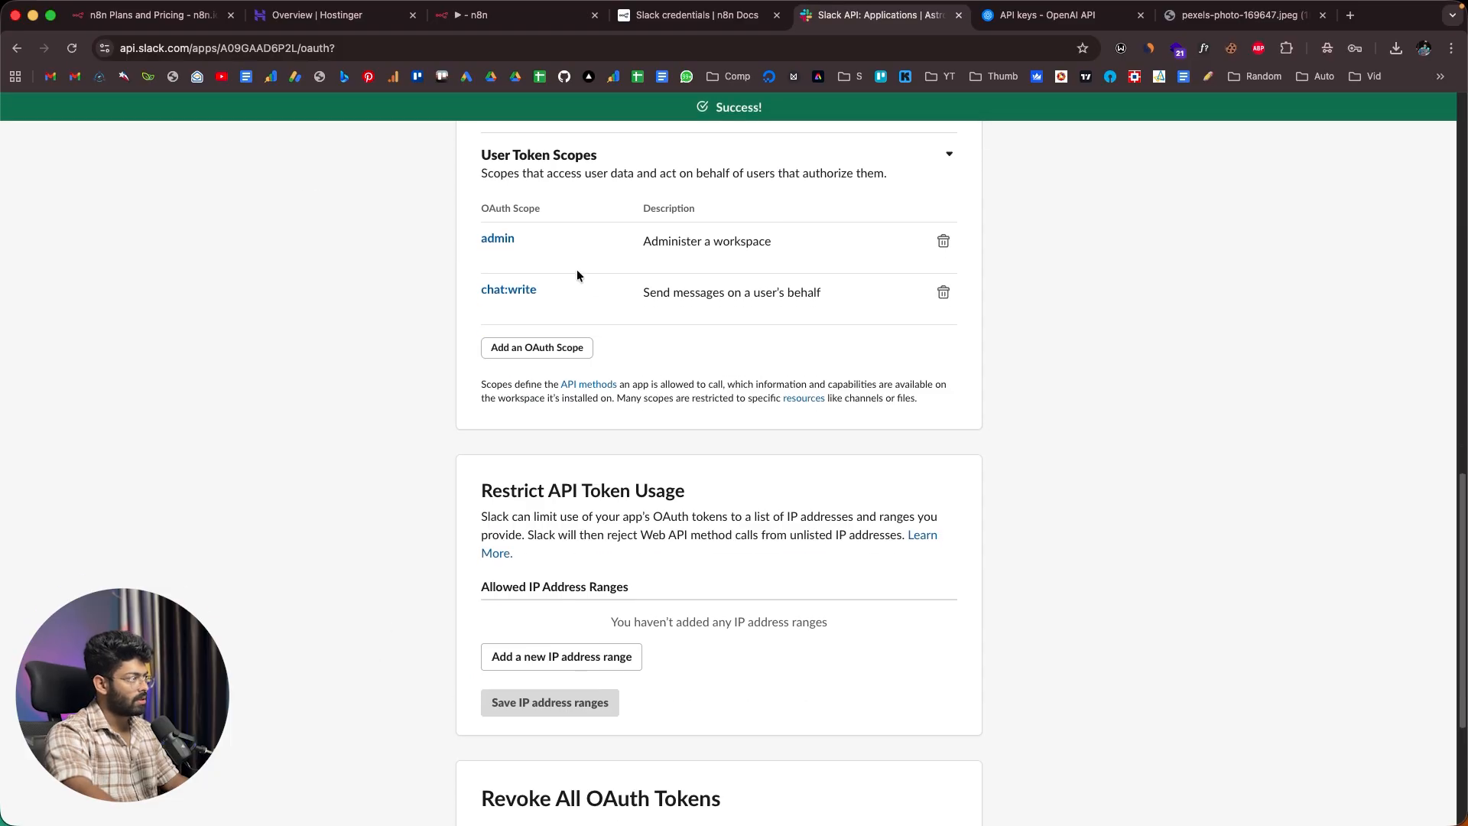
# Step: Open the Scopes section of the n8n Slack credentials docs and review the list of required scopes
pyautogui.click(655, 22)
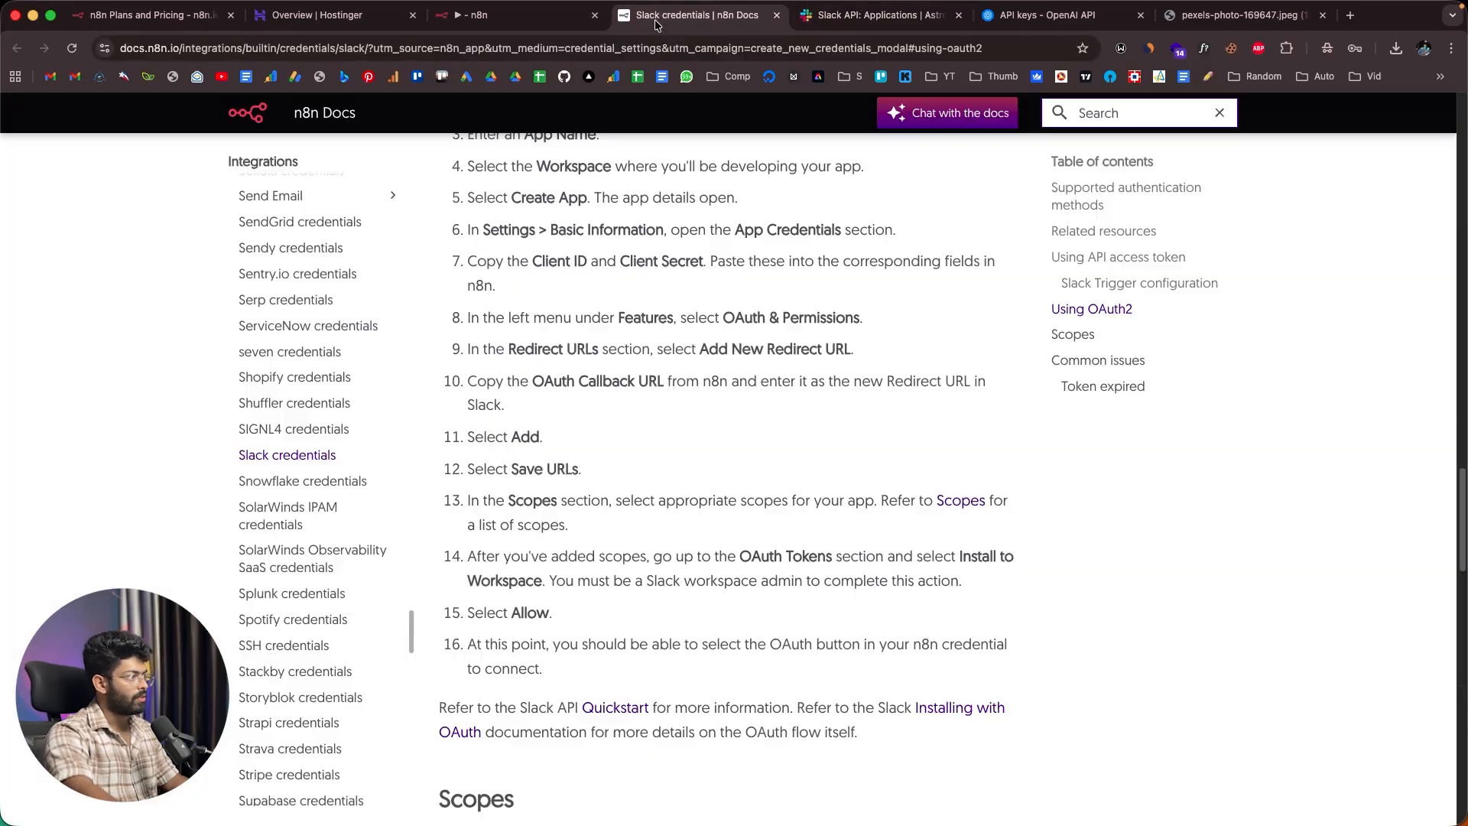
pyautogui.click(961, 502)
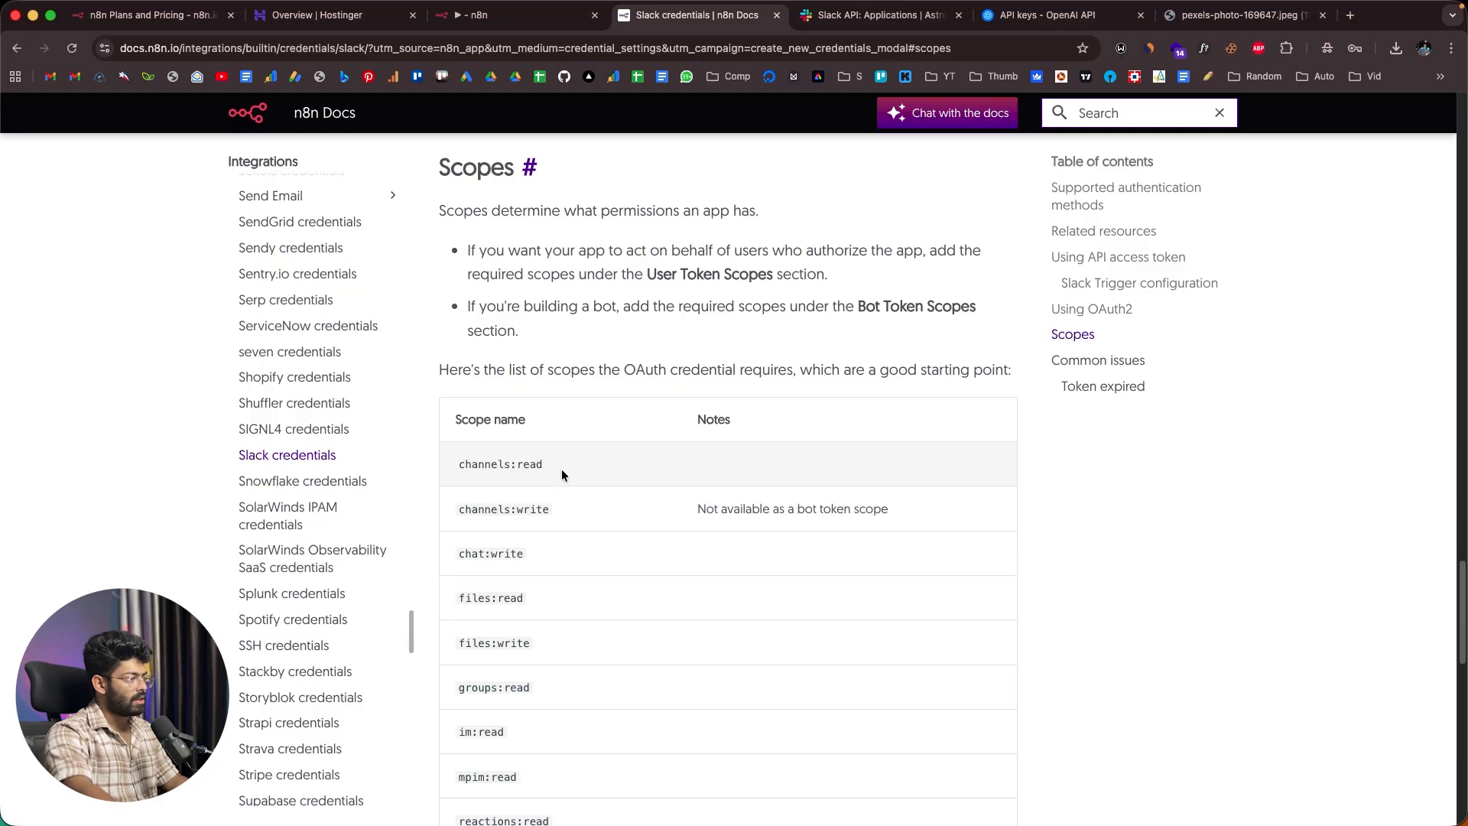
pyautogui.scroll(-4, 575, 458)
pyautogui.scroll(-10, 575, 457)
pyautogui.scroll(10, 575, 457)
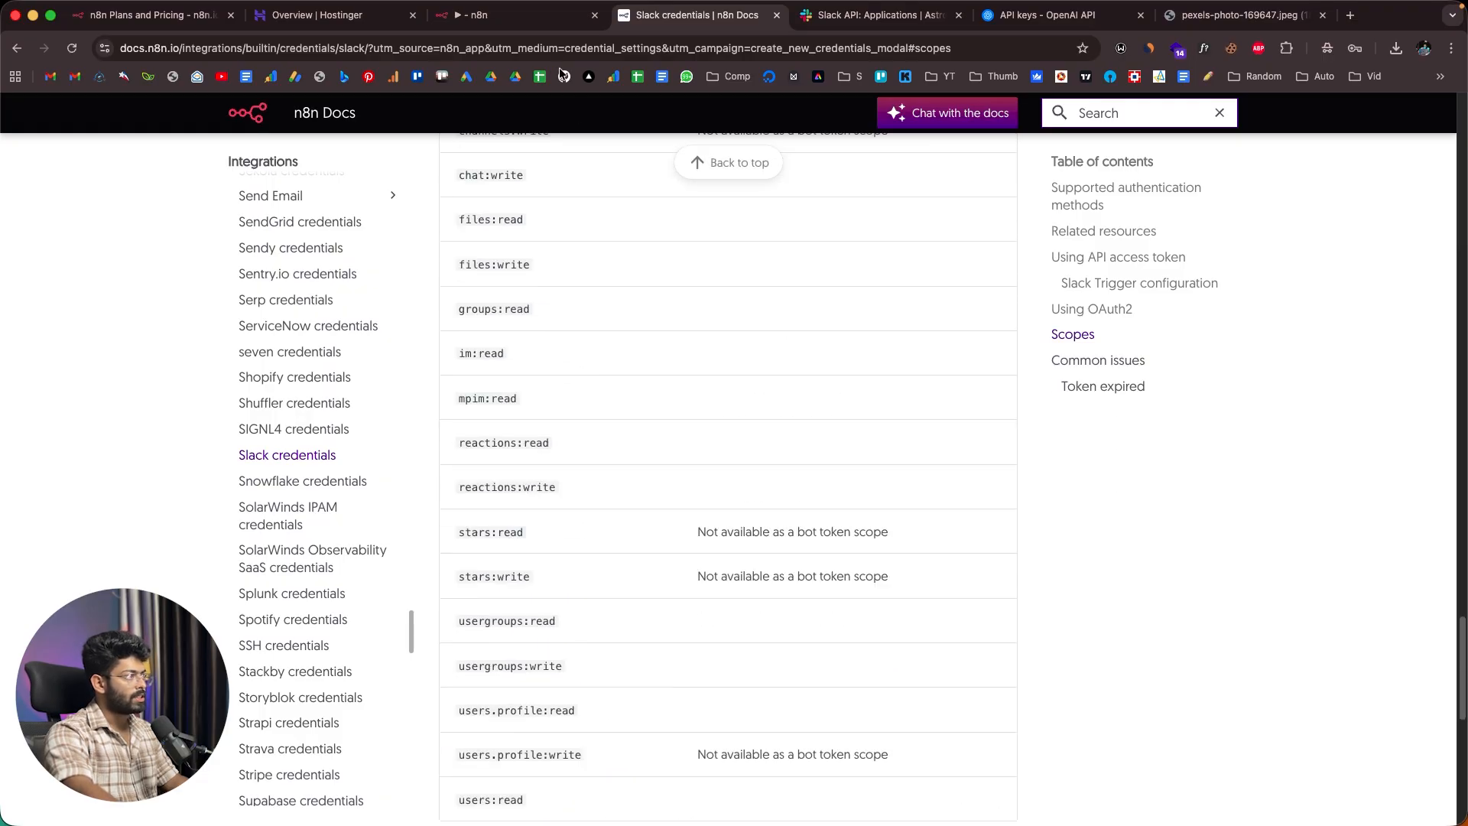
# Step: Try to connect the Slack account from the n8n credential and close the Slack authorization window
pyautogui.click(879, 15)
pyautogui.click(489, 15)
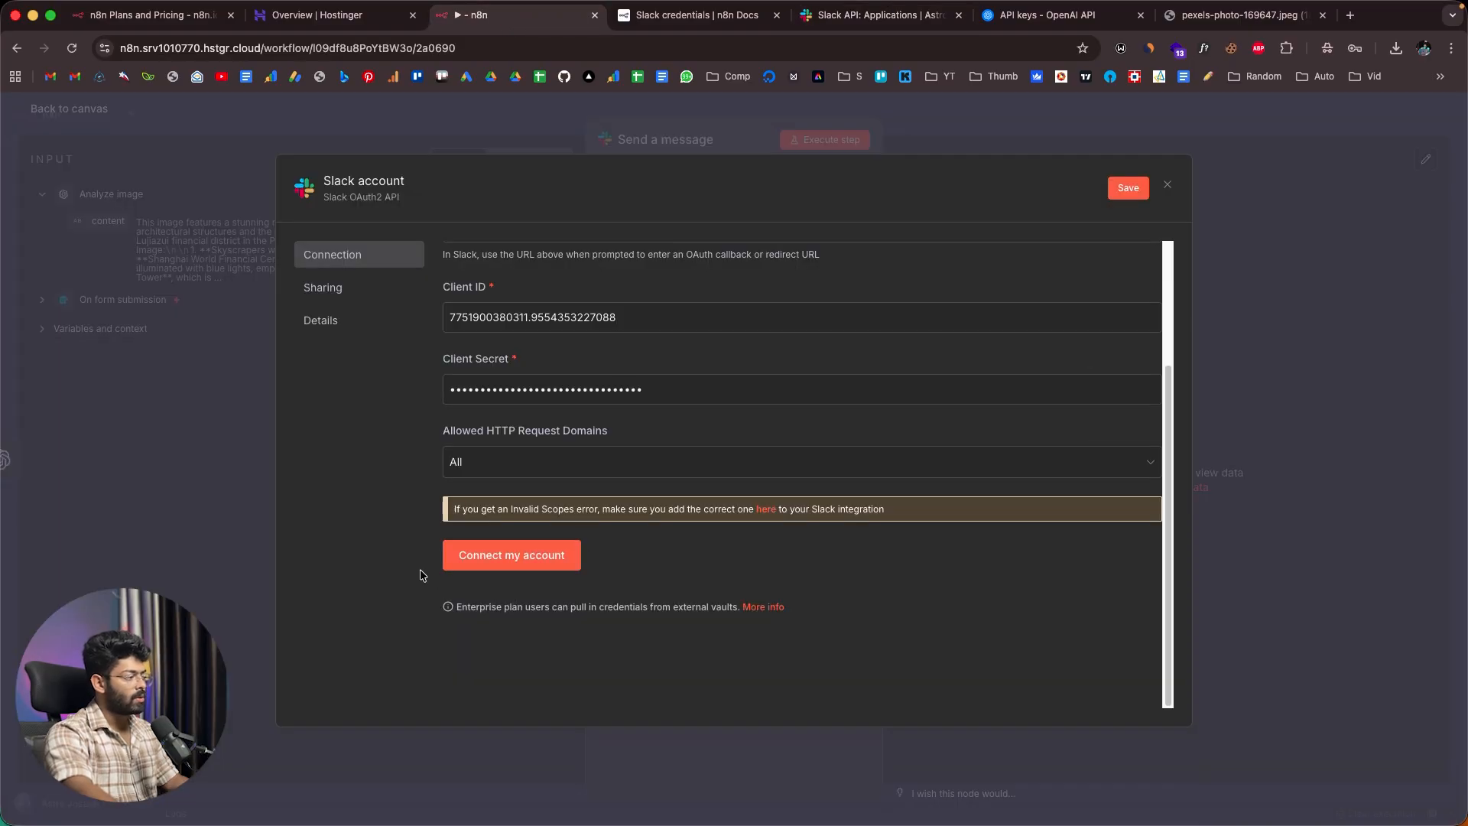
pyautogui.click(526, 561)
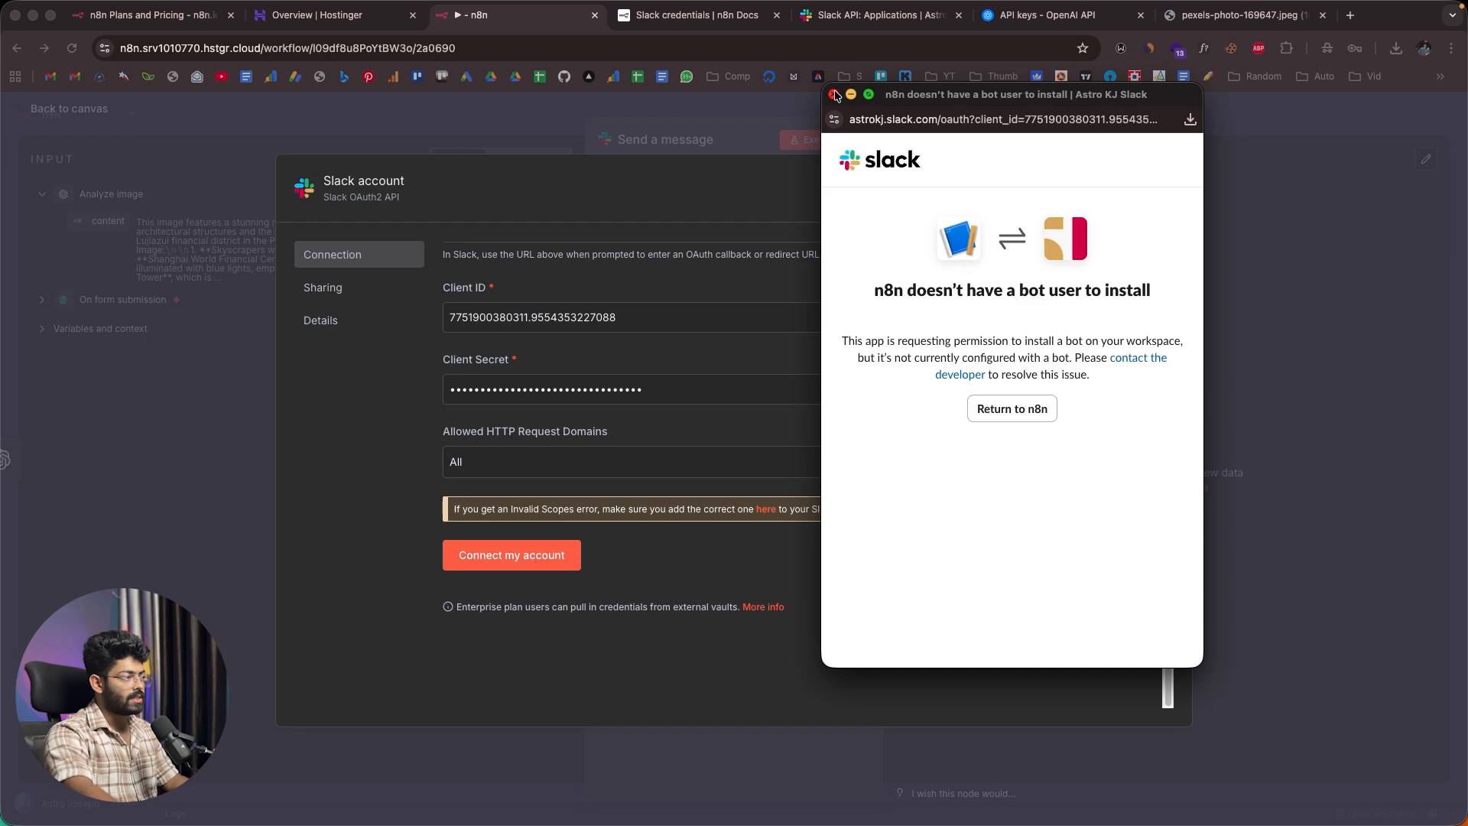
pyautogui.click(834, 94)
# Step: Add assistant:write, app_mentions:read and chat:write to the Slack app's Bot Token Scopes
pyautogui.click(744, 19)
pyautogui.click(812, 21)
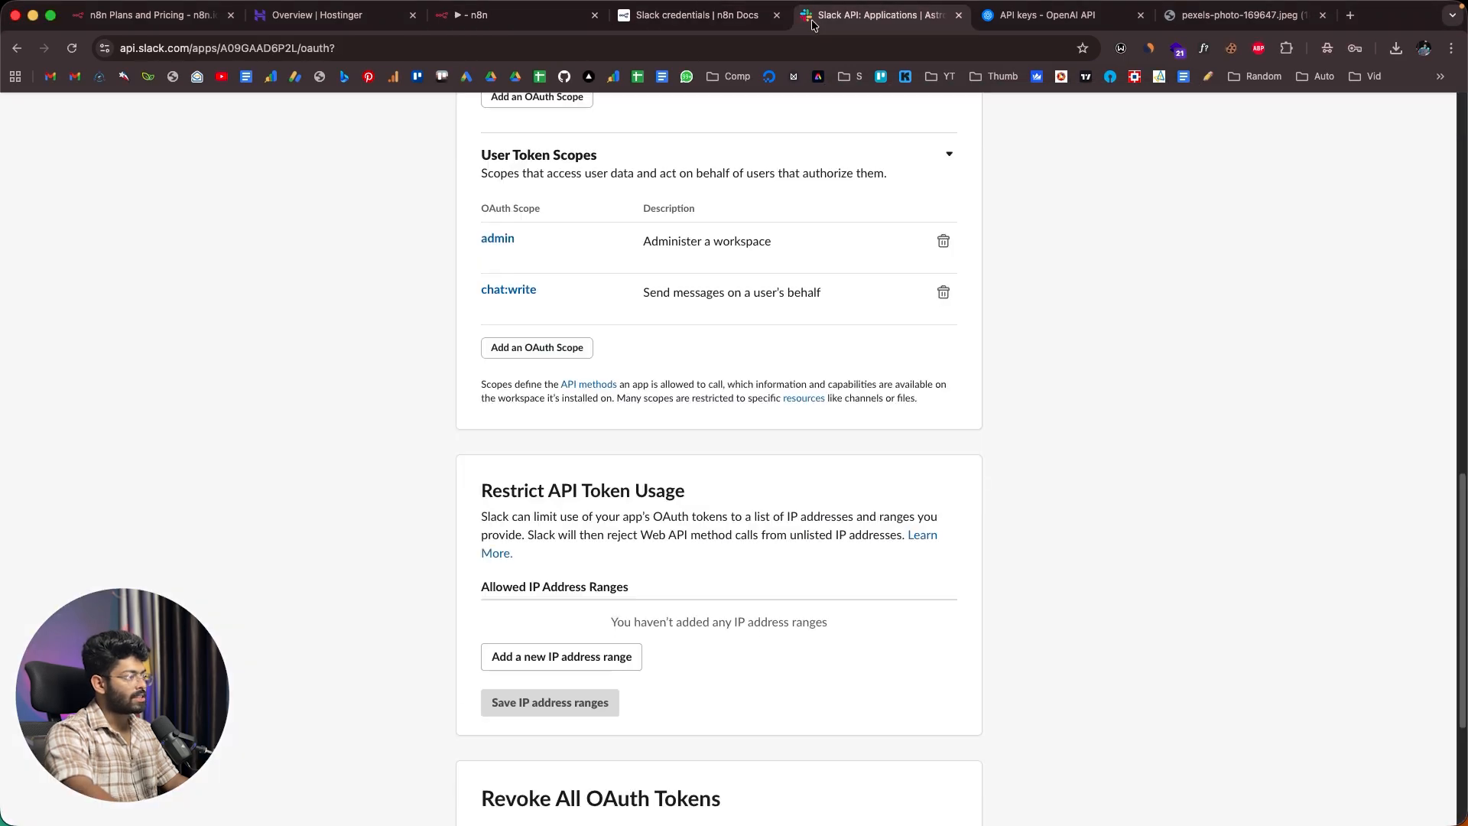
pyautogui.scroll(5, 642, 390)
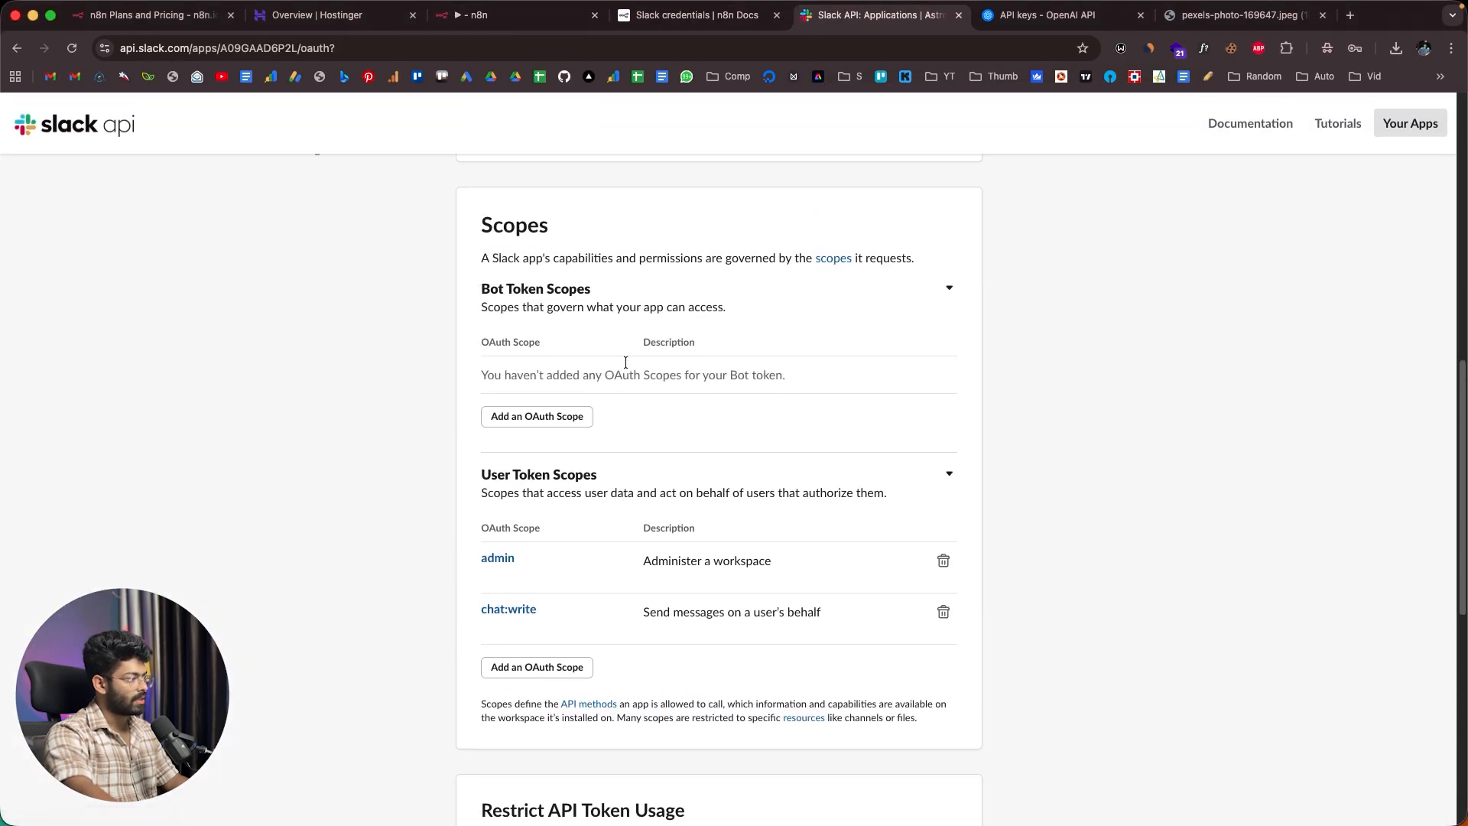
pyautogui.scroll(2, 626, 363)
pyautogui.click(540, 440)
pyautogui.scroll(5, 612, 480)
pyautogui.scroll(-5, 460, 512)
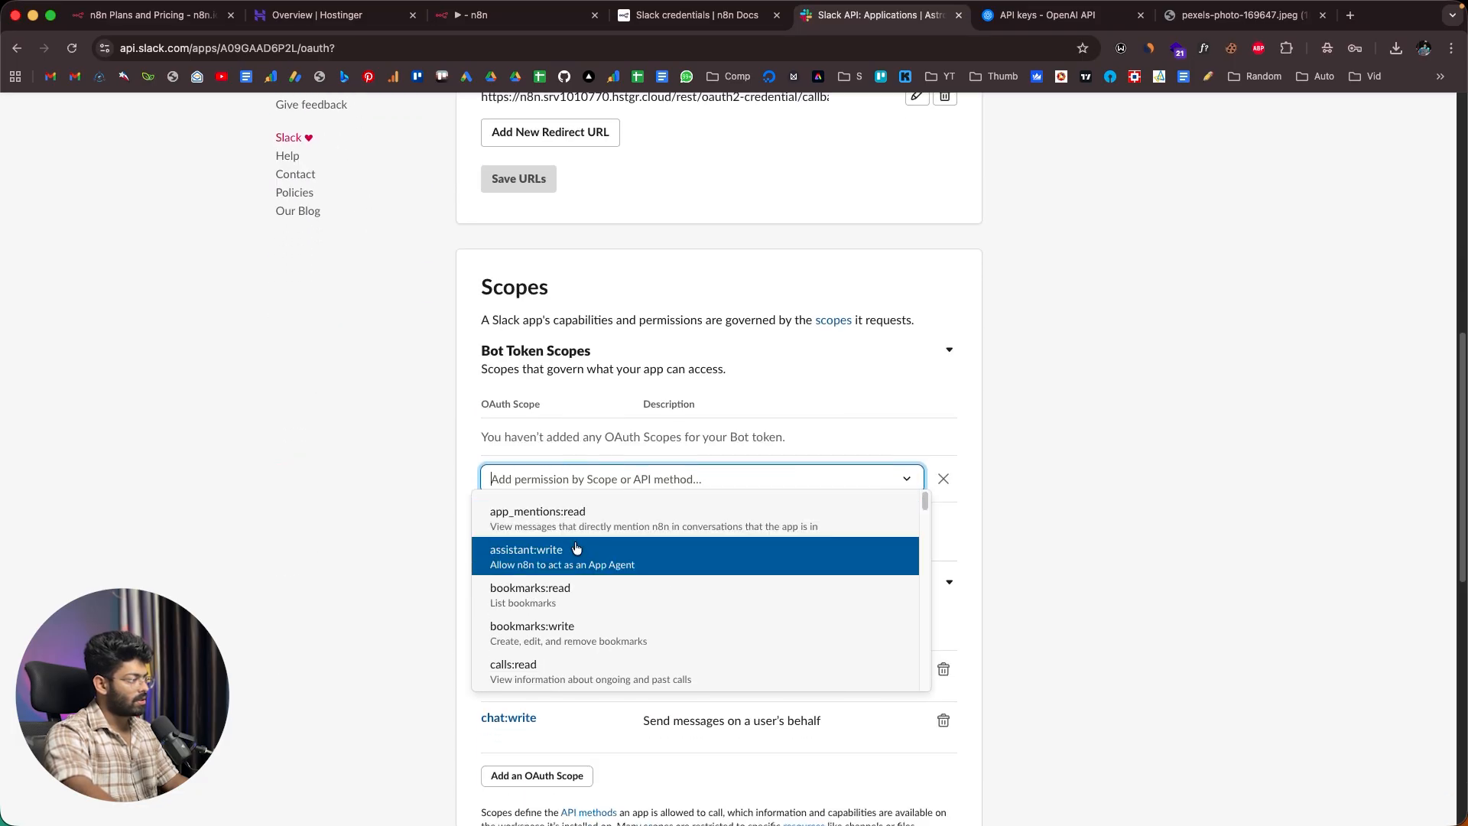
pyautogui.click(576, 546)
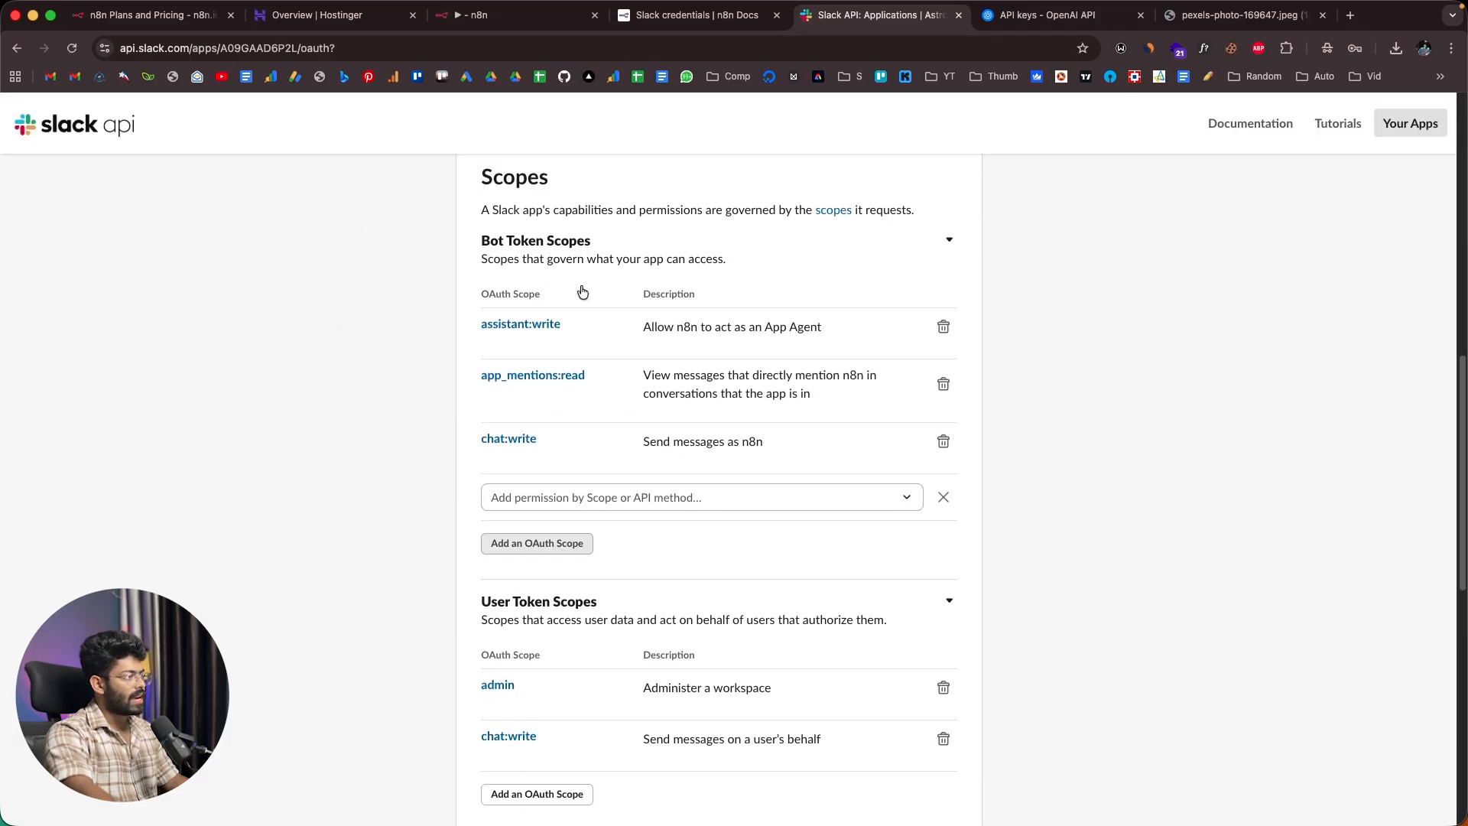
pyautogui.scroll(1, 548, 368)
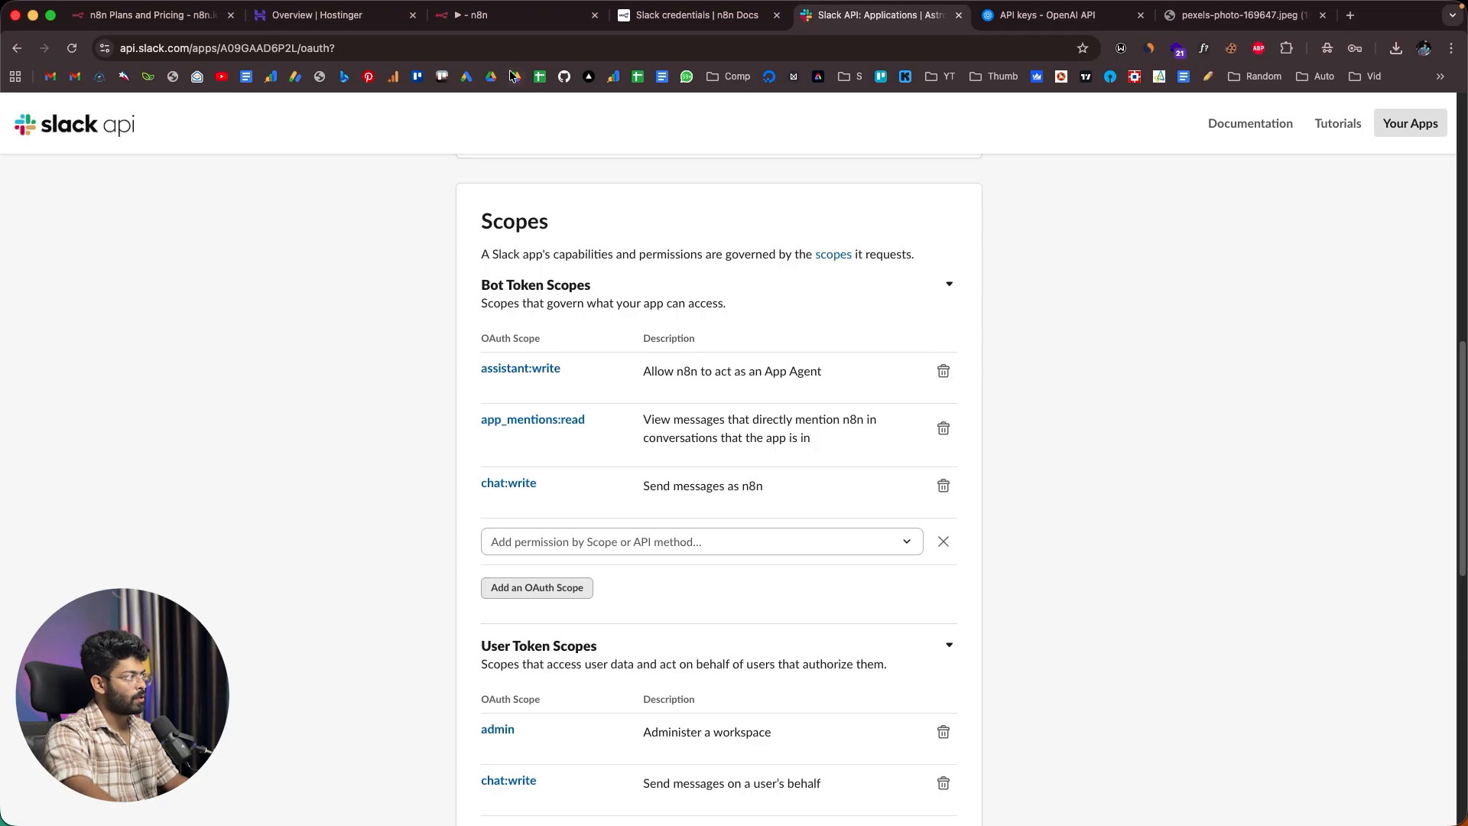
# Step: Connect the Slack account in the n8n credential, allow the requested workspace access, and close the credential
pyautogui.click(489, 16)
pyautogui.click(523, 551)
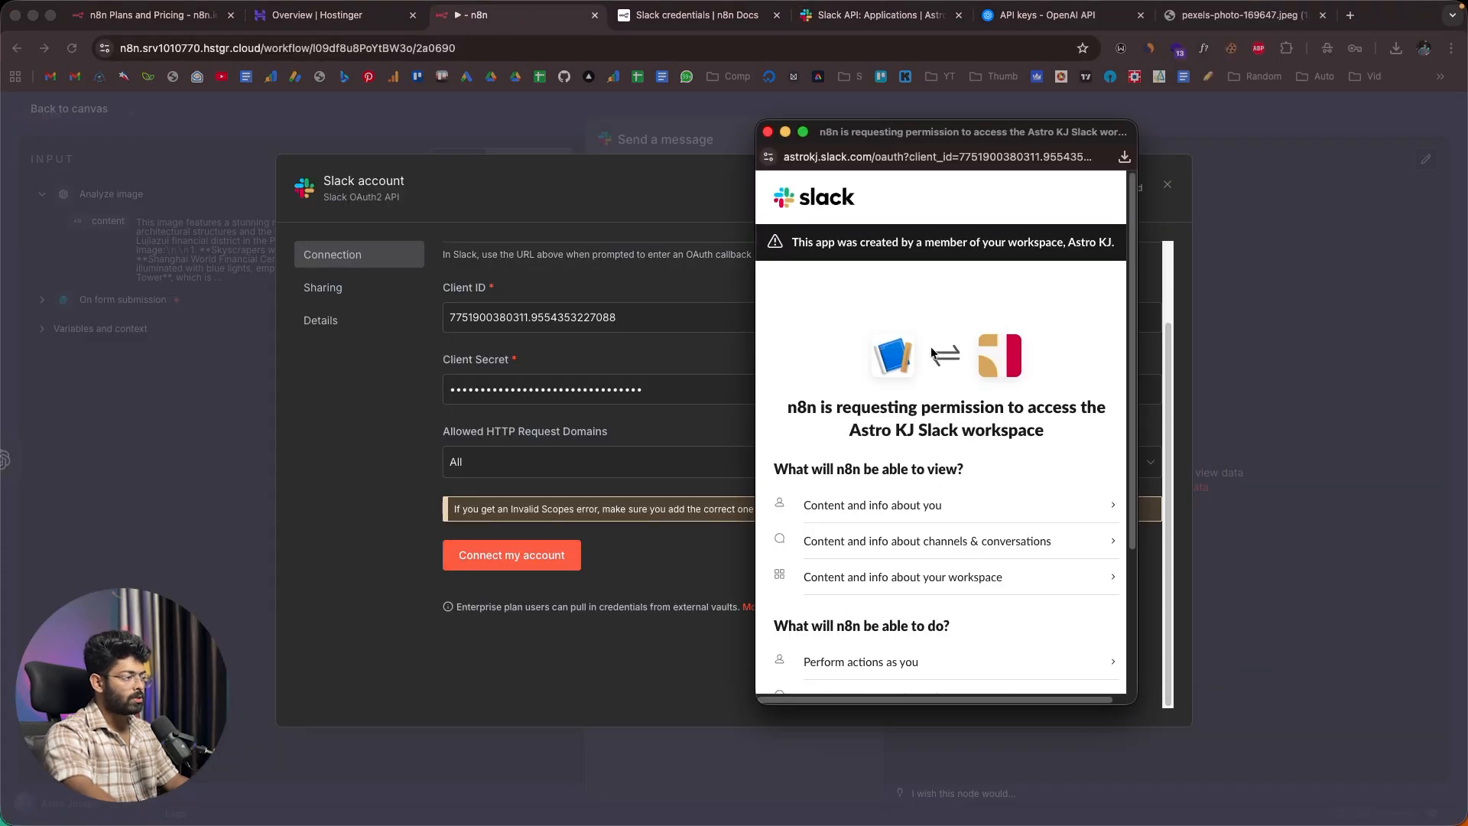
pyautogui.scroll(-2, 933, 352)
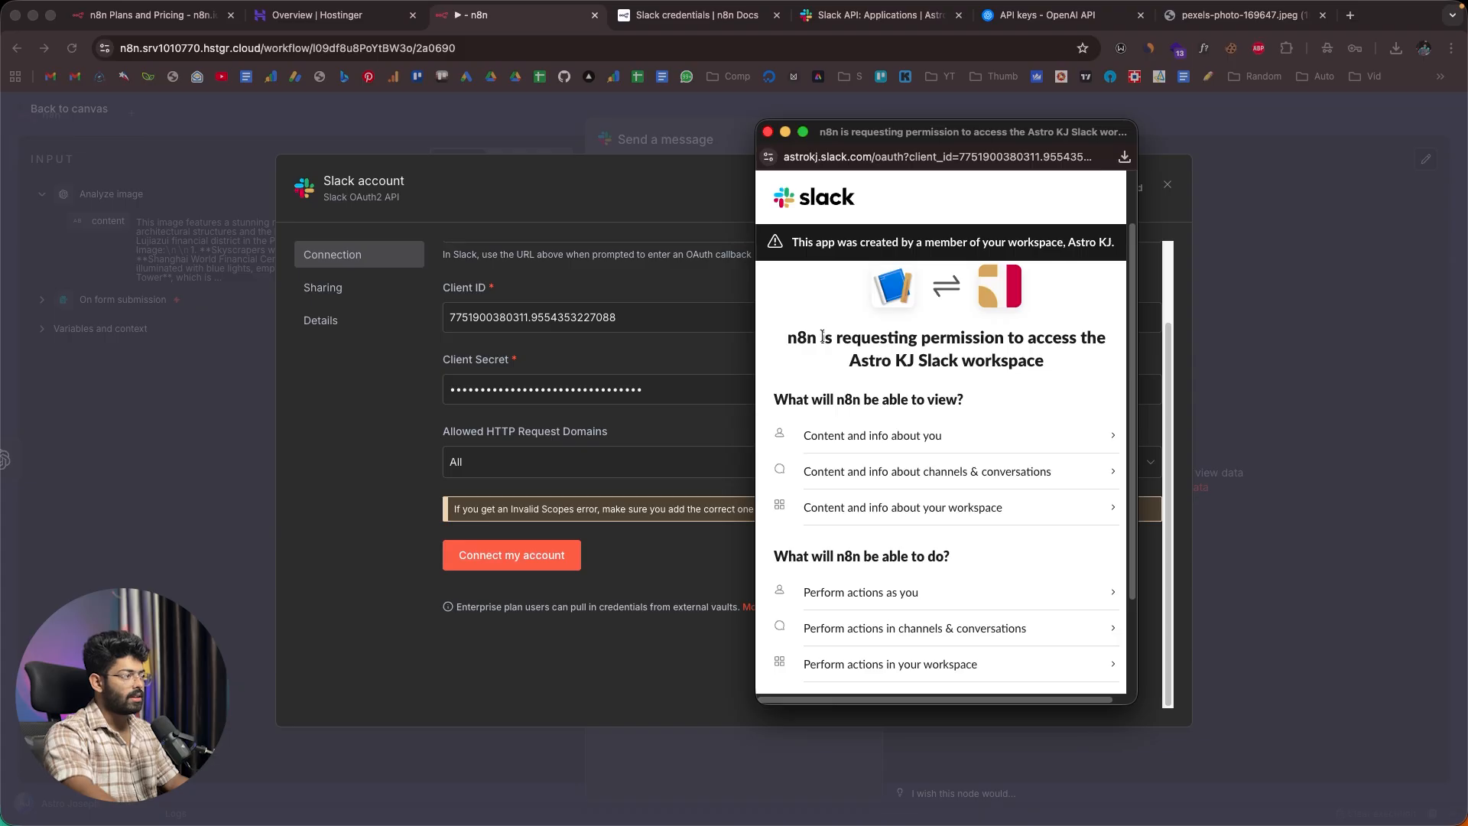
pyautogui.scroll(-3, 946, 337)
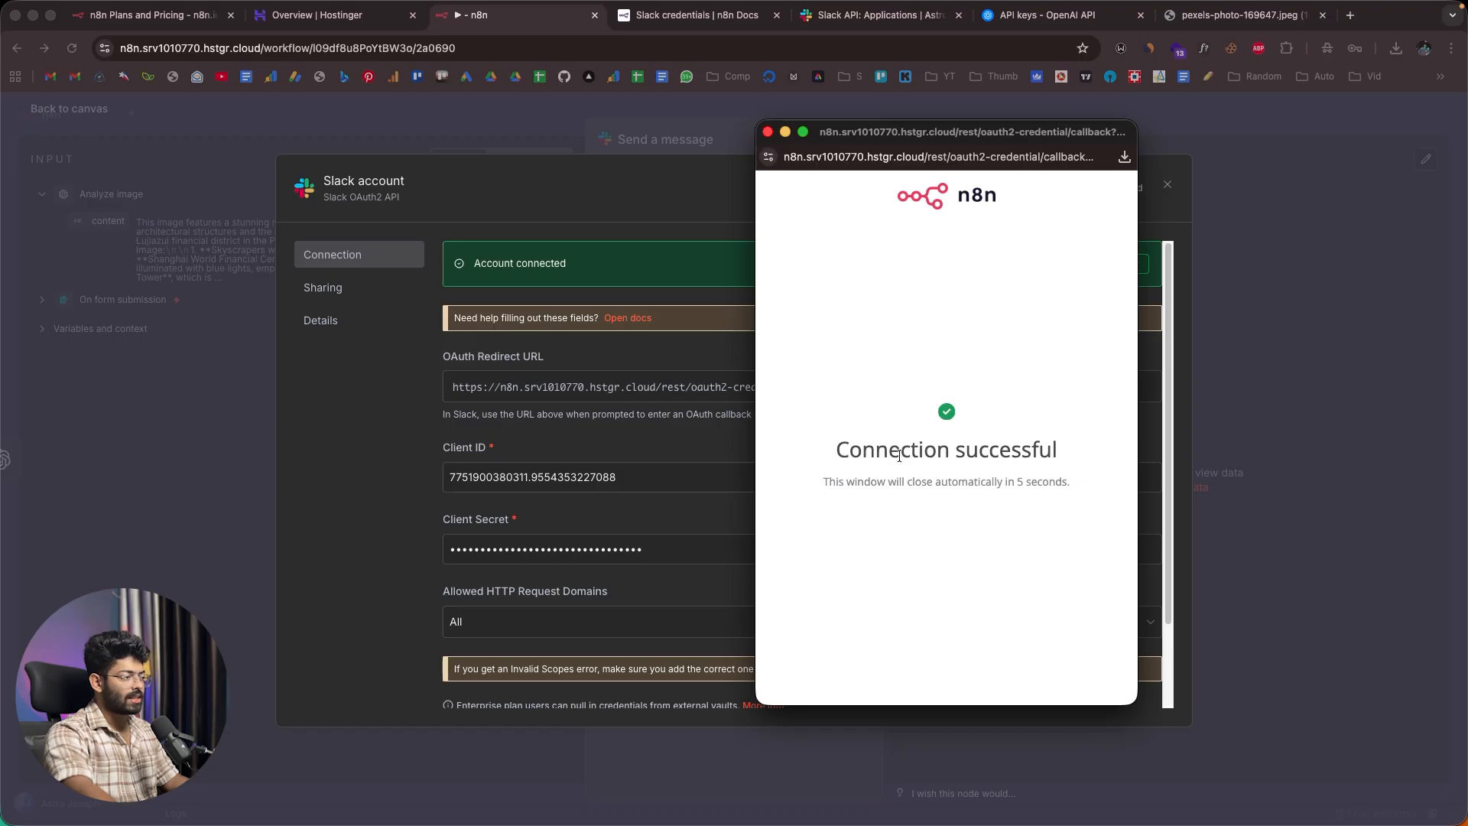
pyautogui.click(769, 132)
pyautogui.scroll(-3, 633, 467)
pyautogui.scroll(3, 612, 459)
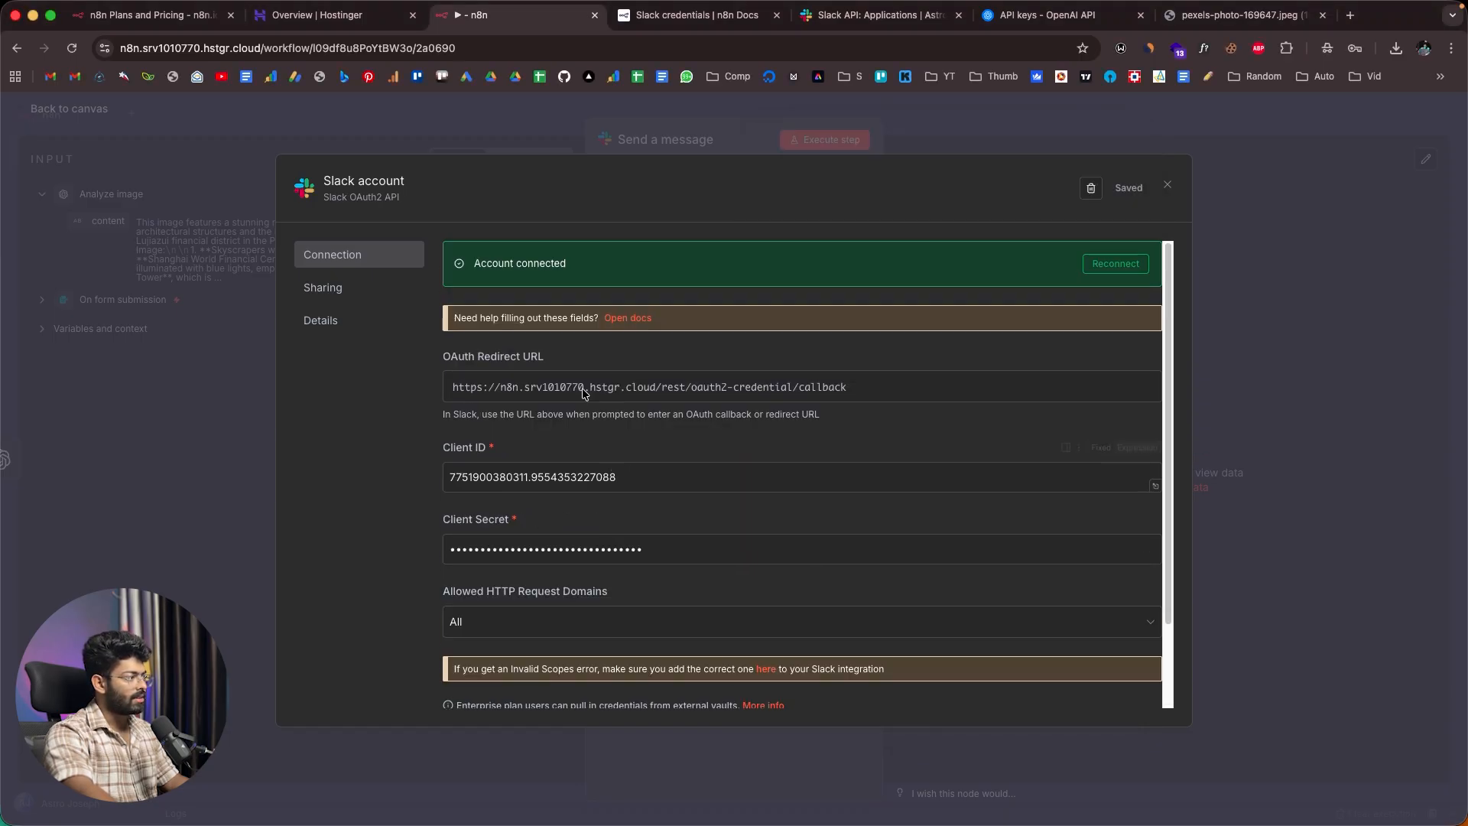
pyautogui.click(1165, 186)
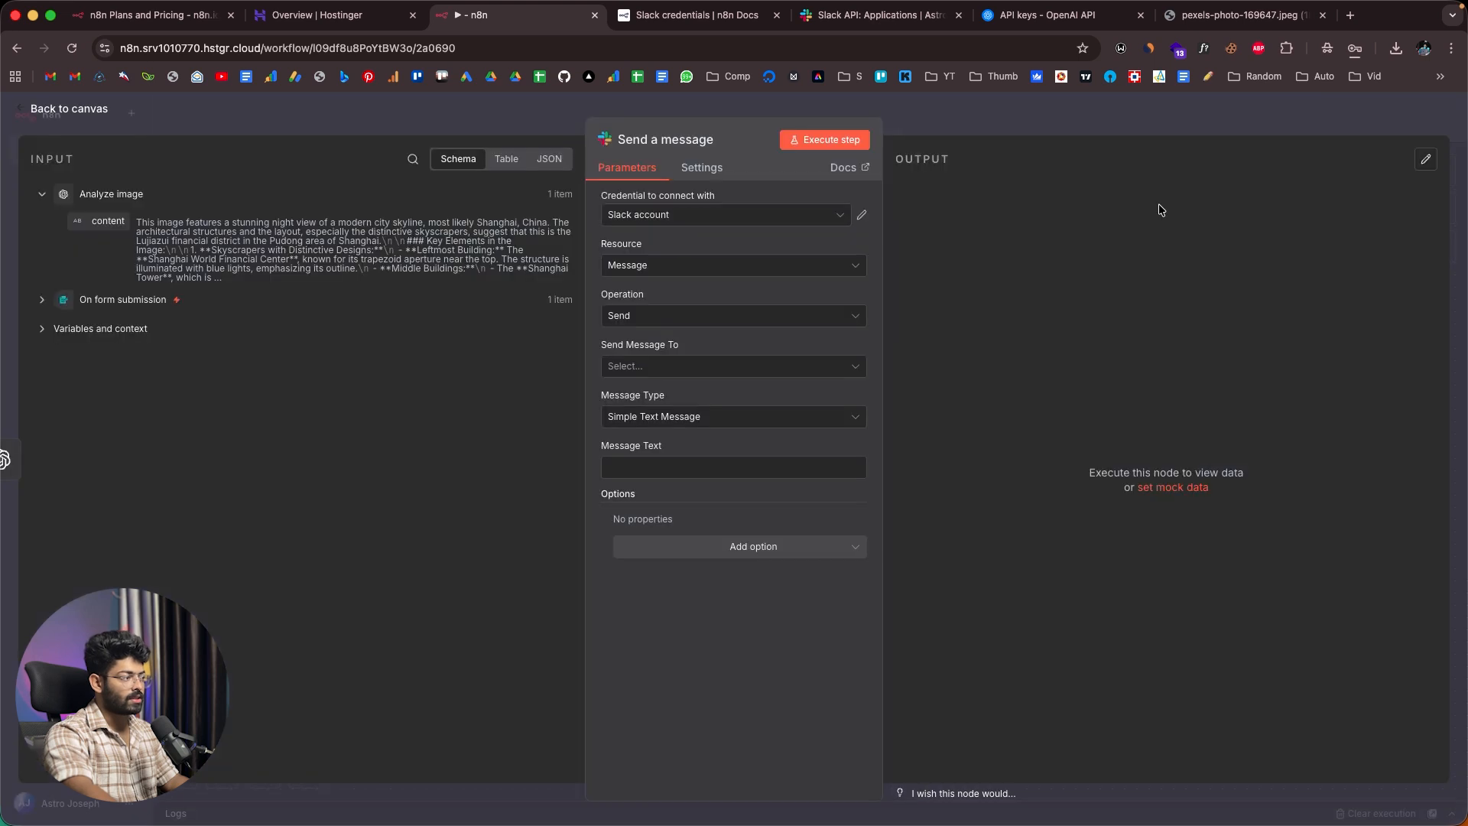
# Step: Configure the Slack node with resource Message and operation Send, sending to the demo channel chosen from the list
pyautogui.click(679, 269)
pyautogui.click(675, 354)
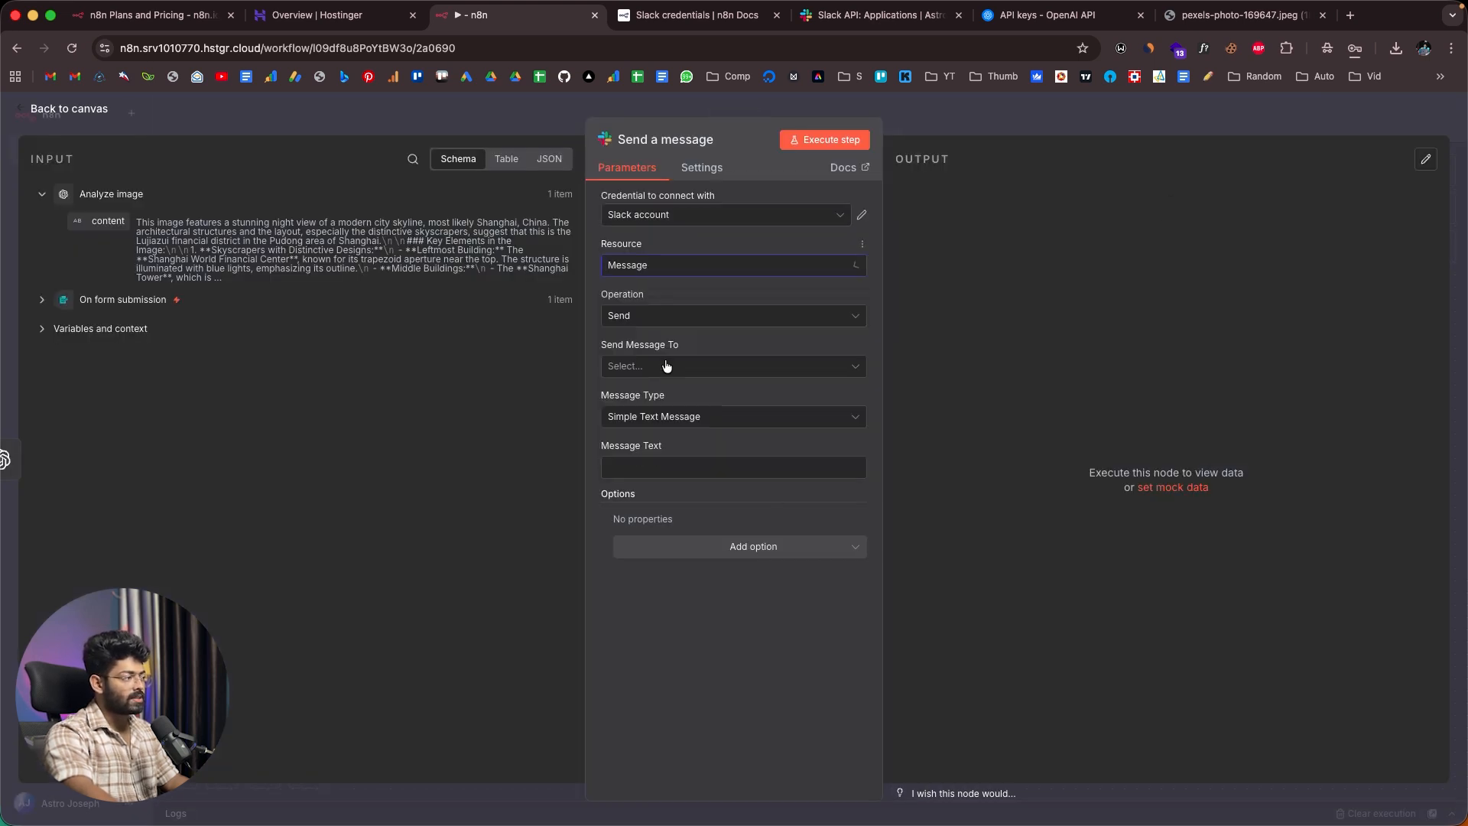
pyautogui.click(686, 317)
pyautogui.click(650, 429)
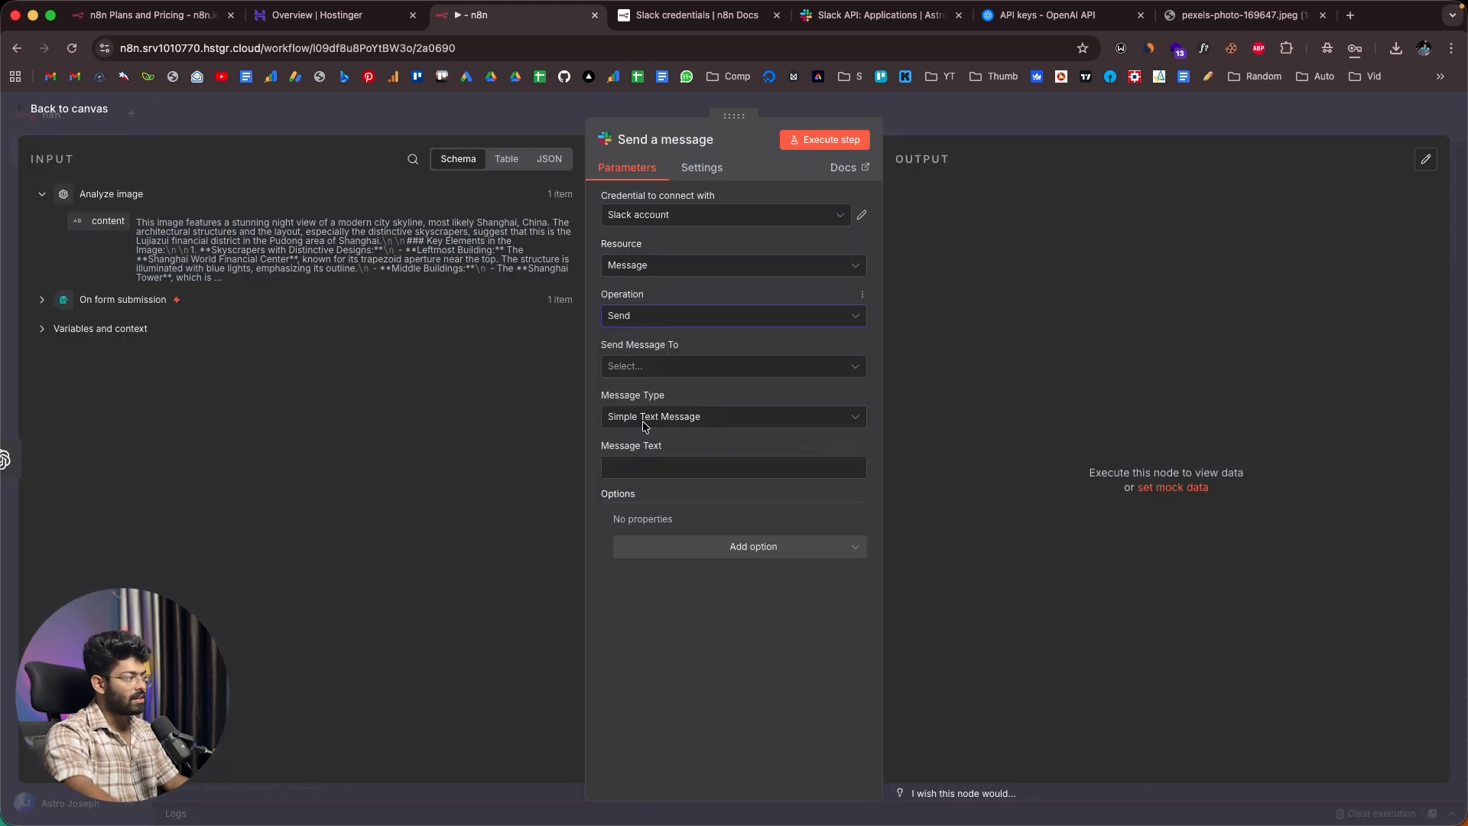
pyautogui.click(649, 371)
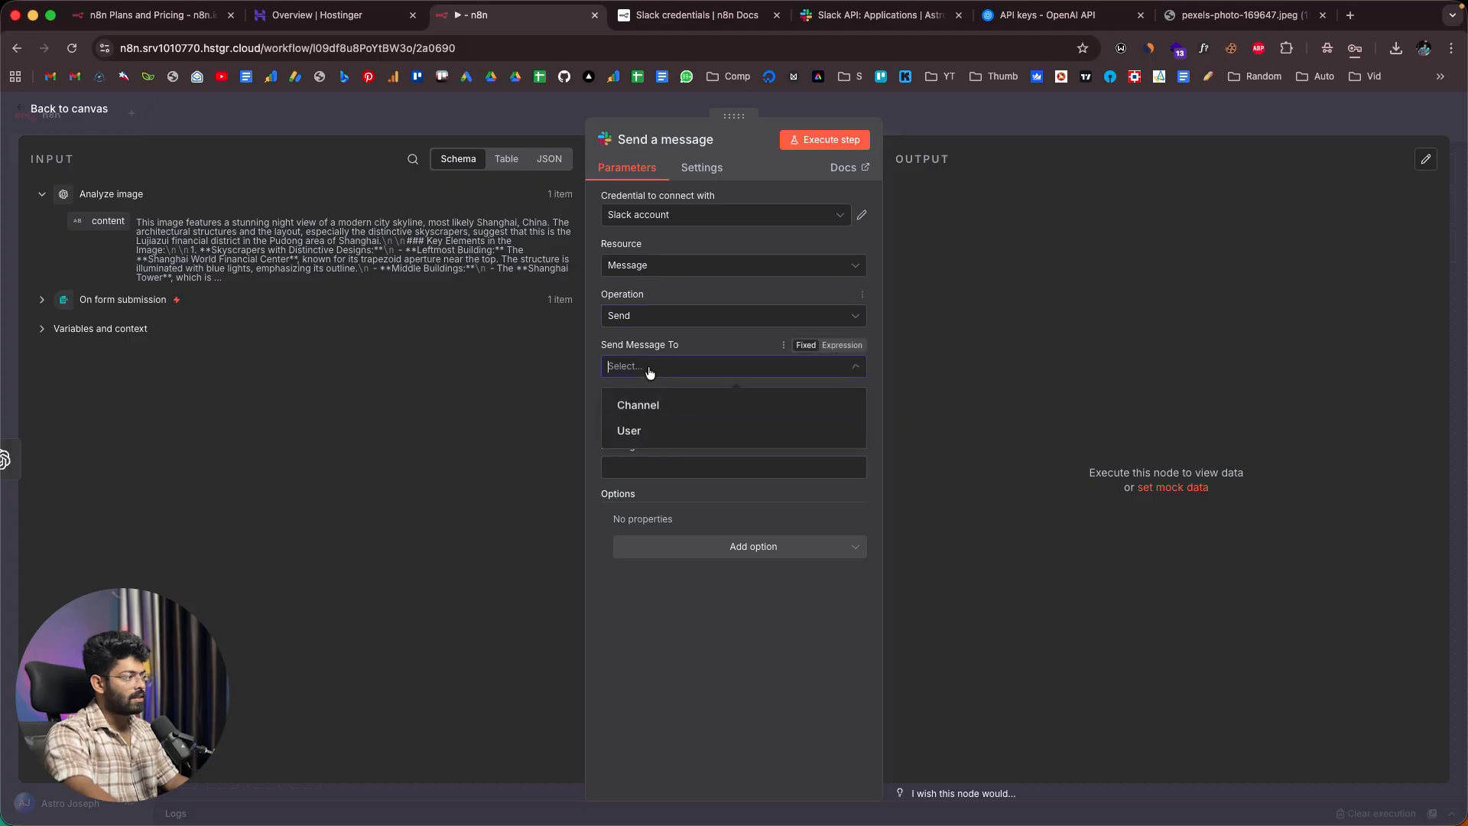
pyautogui.click(648, 412)
pyautogui.click(704, 418)
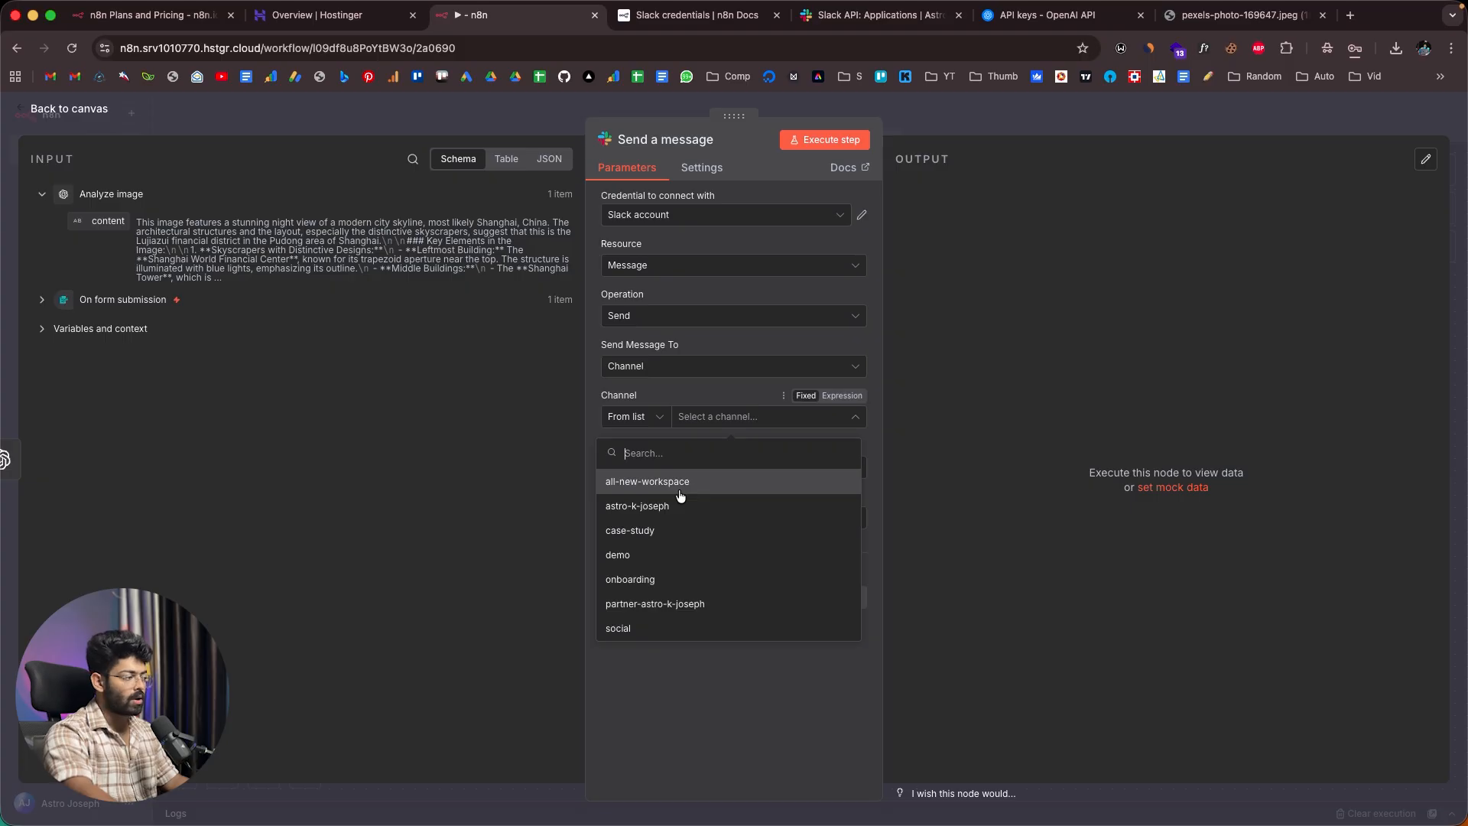
pyautogui.click(621, 558)
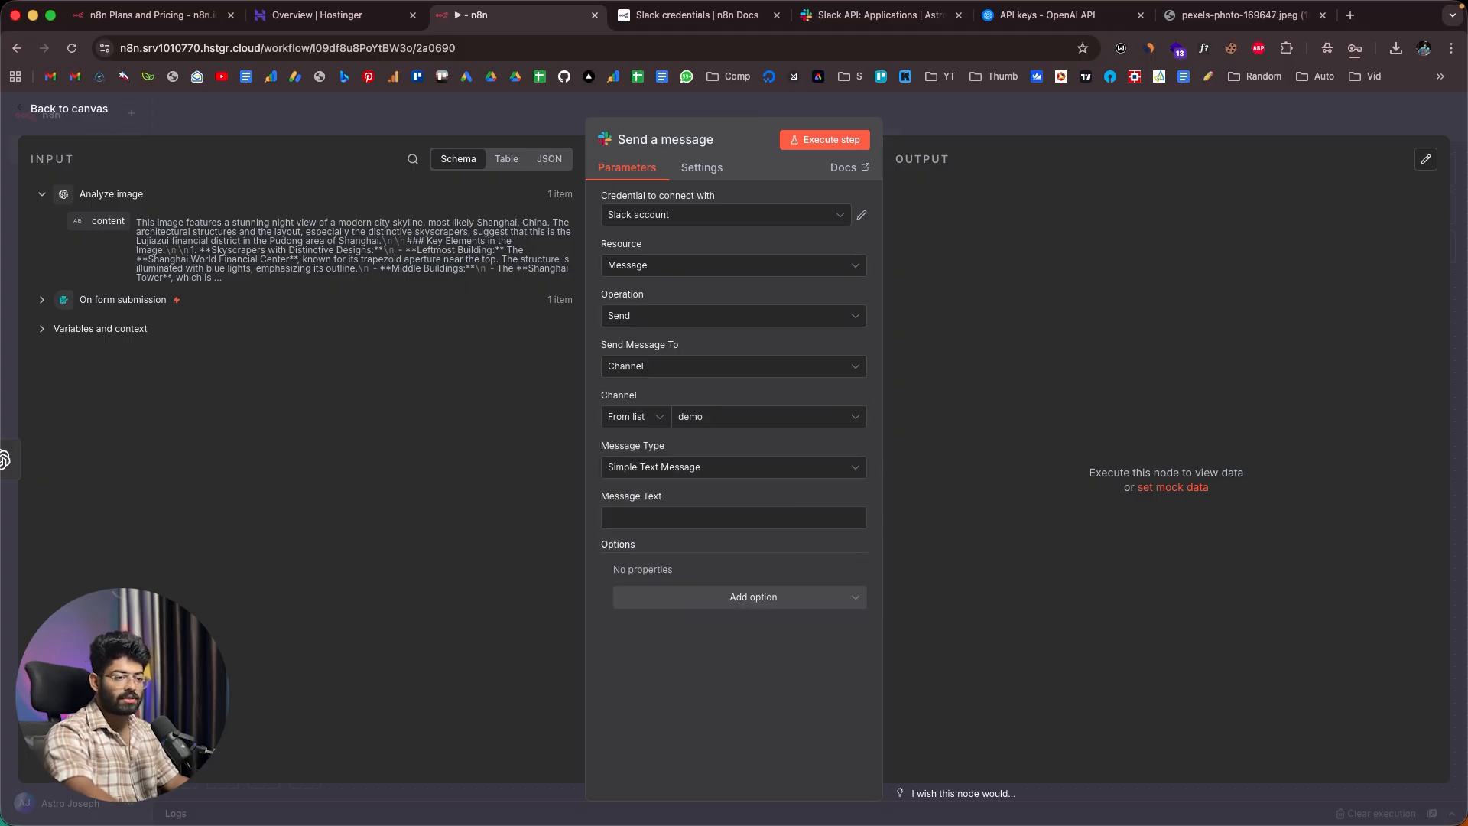
# Step: Bring the Slack demo channel page into this browser window beside the n8n workflow tab, and return to the workflow
pyautogui.press('super+Tab')
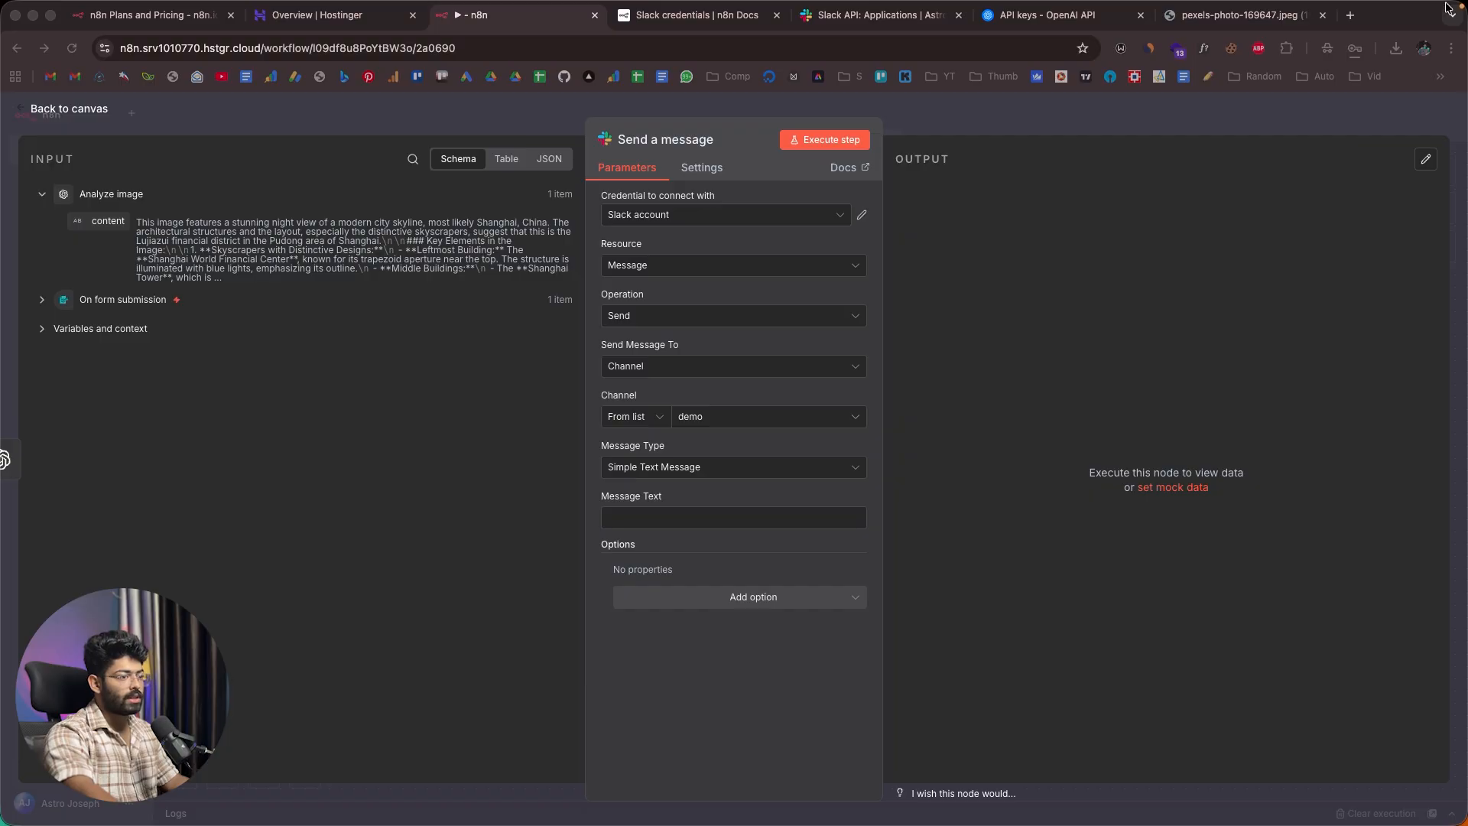
pyautogui.moveTo(1209, 61); pyautogui.dragTo(1135, 12)
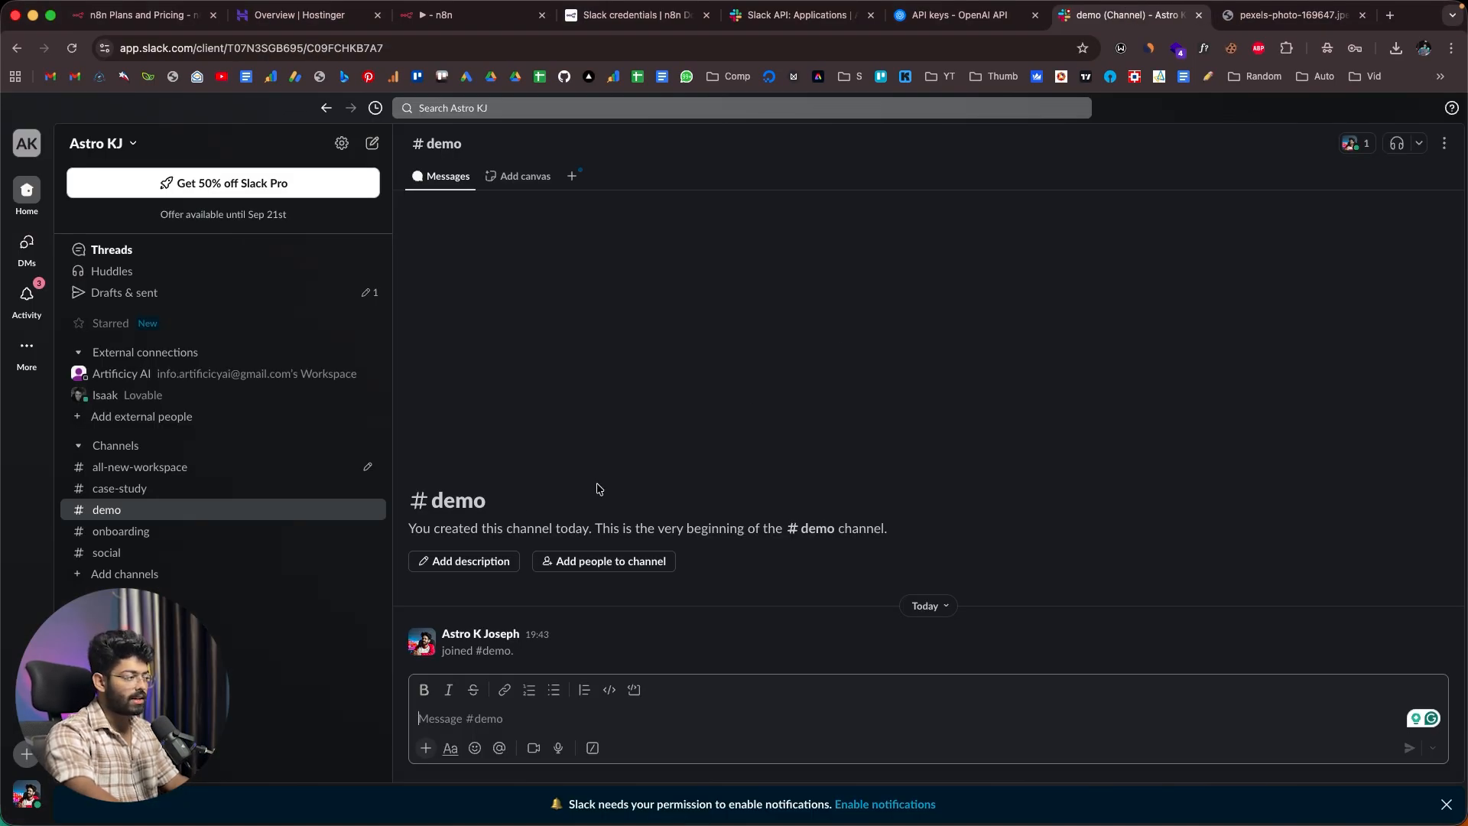
pyautogui.click(634, 15)
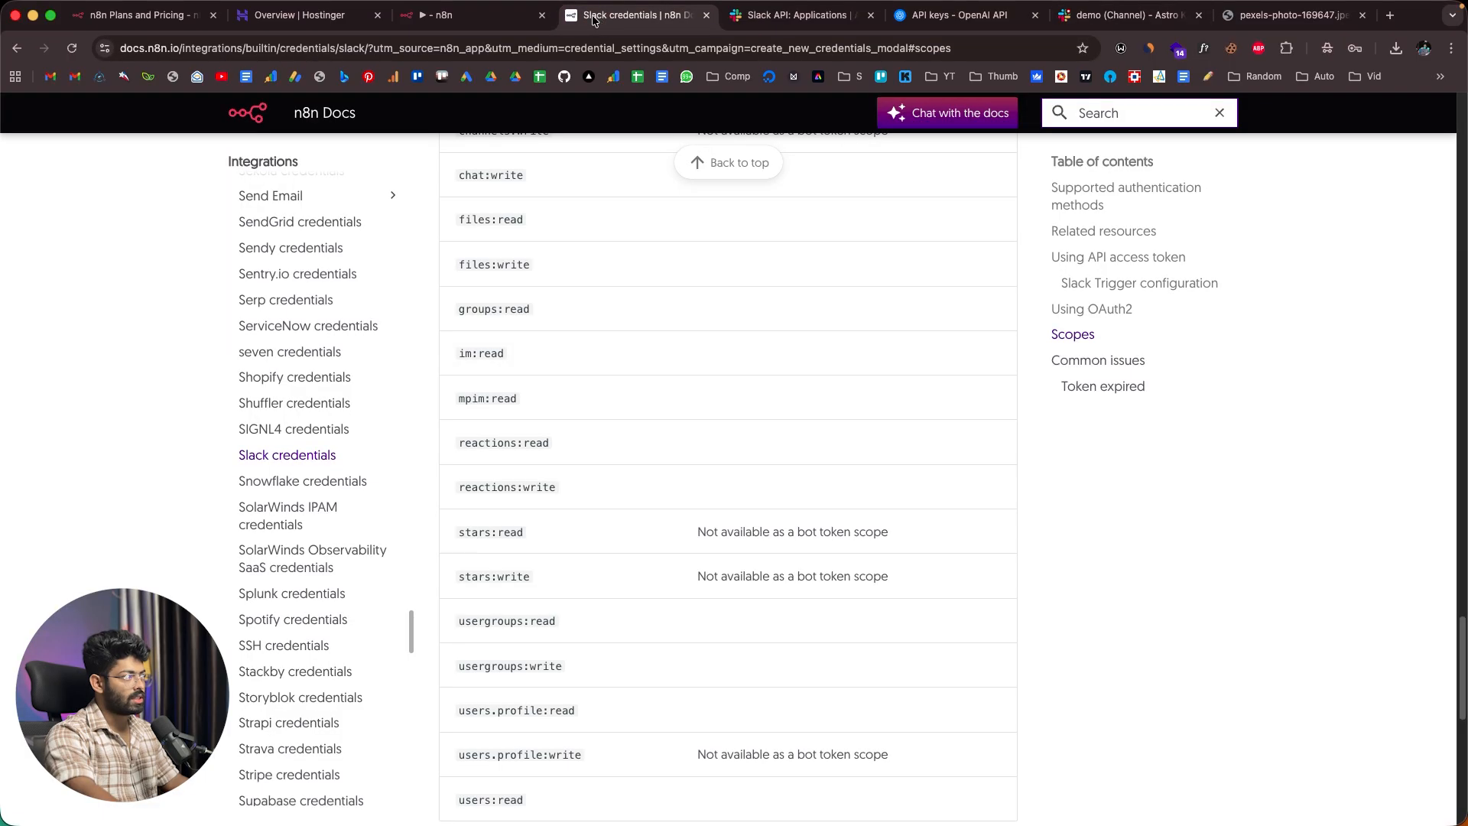
pyautogui.click(459, 14)
pyautogui.moveTo(1135, 15); pyautogui.dragTo(643, 14)
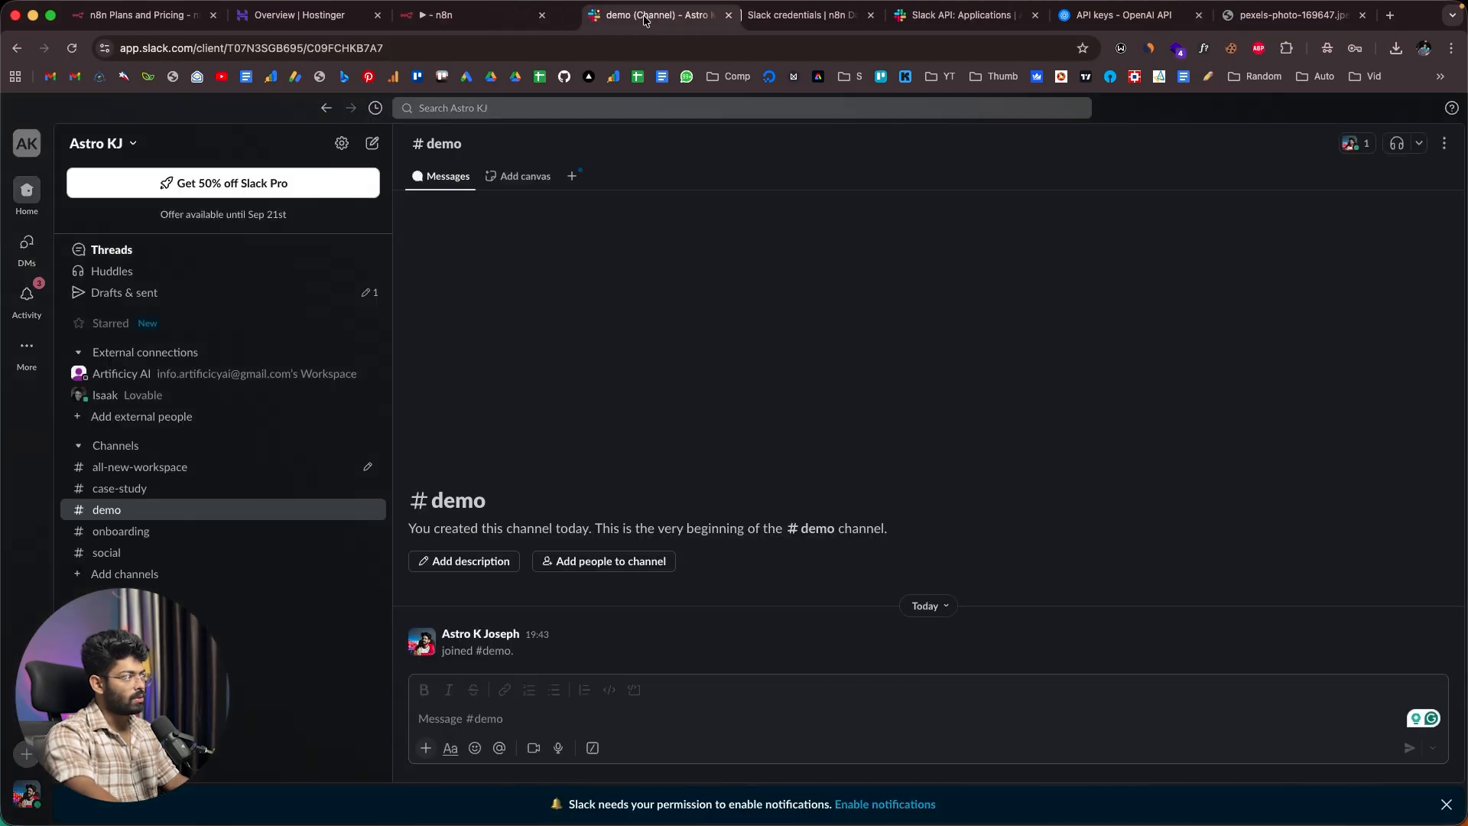
pyautogui.click(459, 15)
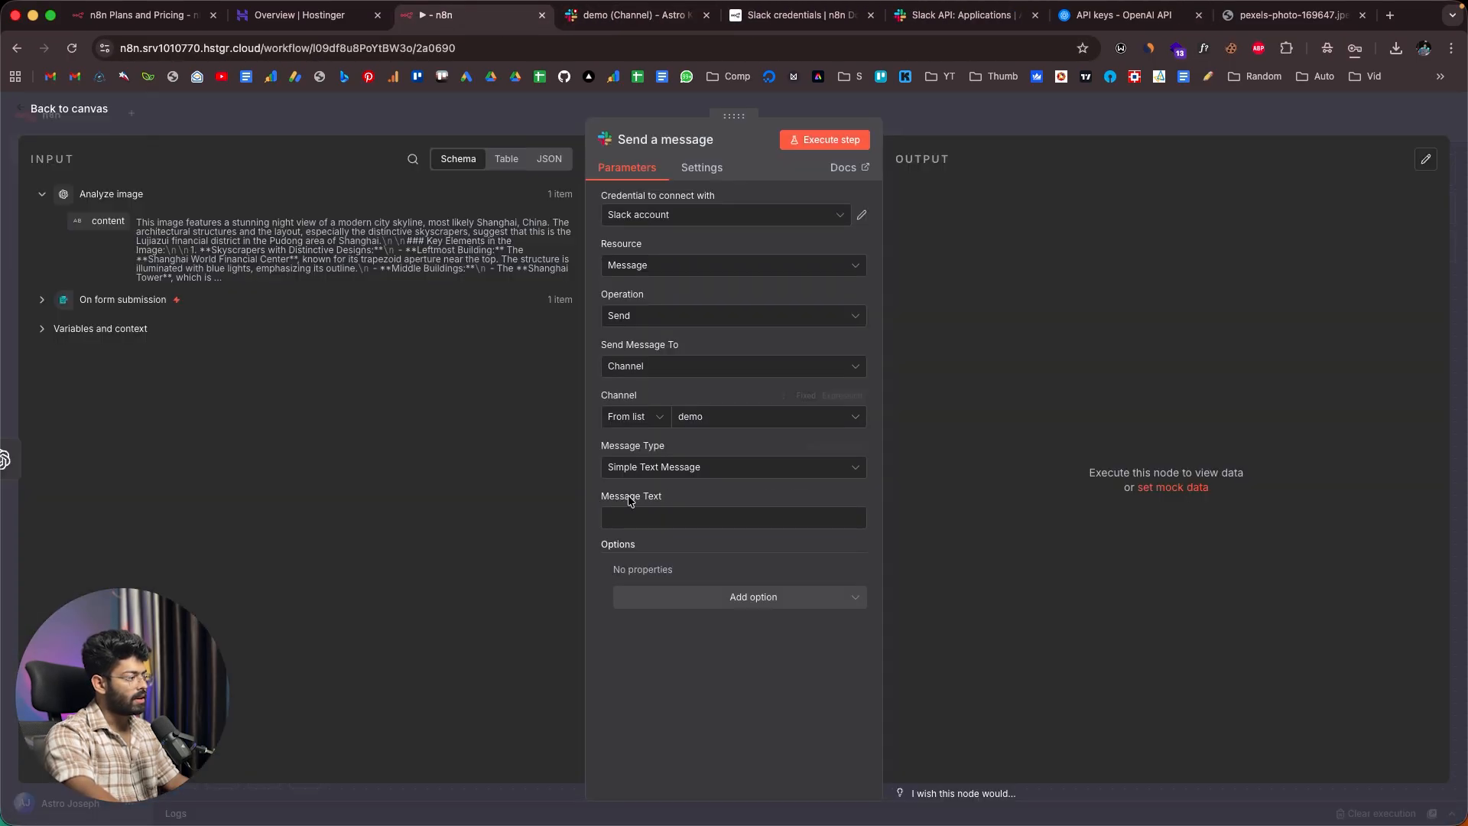
# Step: Map the Analyze image content field into the Slack node's Message Text as a simple text message and execute the node
pyautogui.click(707, 467)
pyautogui.click(702, 467)
pyautogui.click(670, 513)
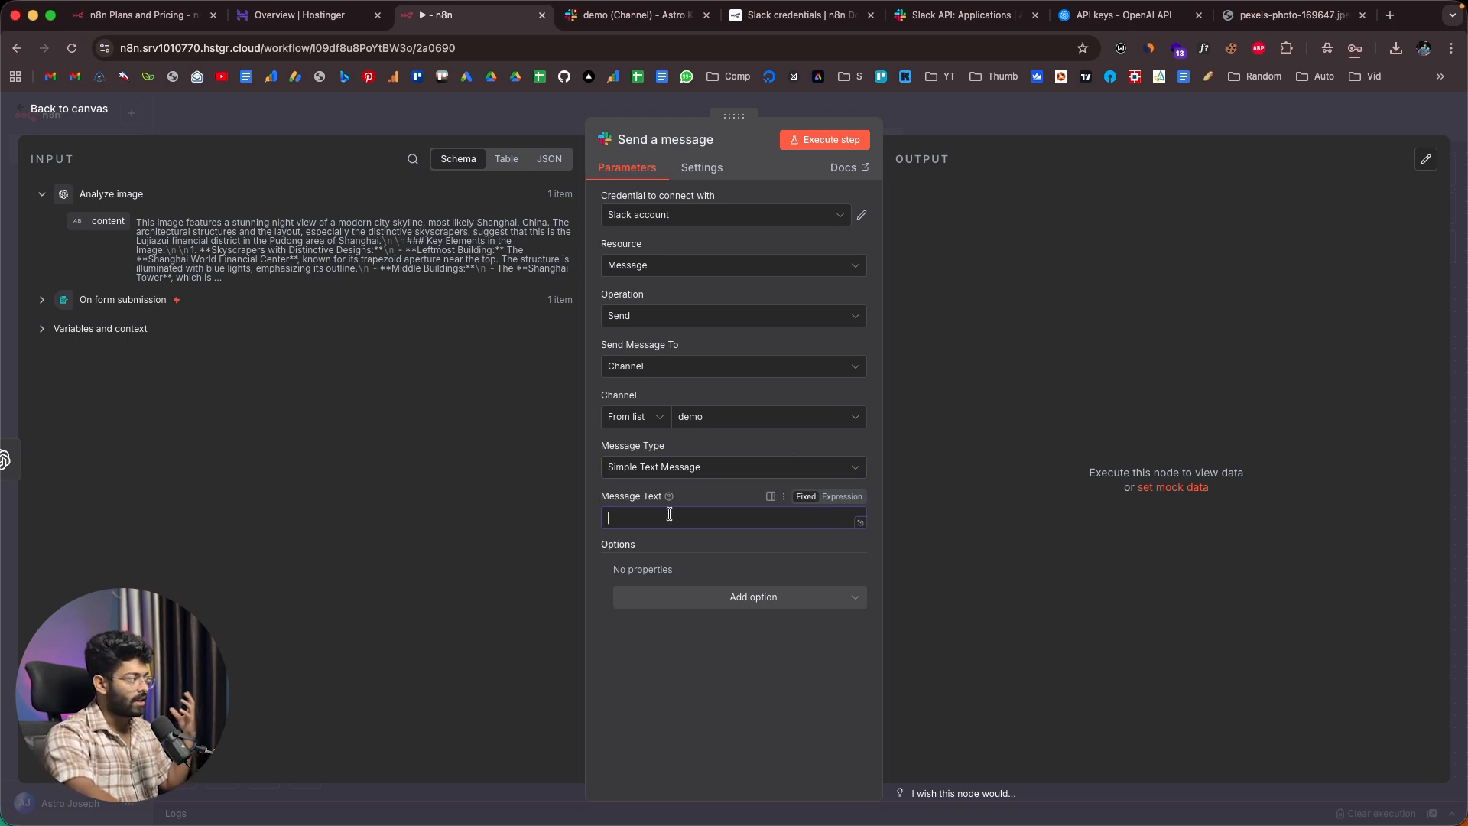
pyautogui.moveTo(92, 221); pyautogui.dragTo(648, 526)
pyautogui.click(684, 708)
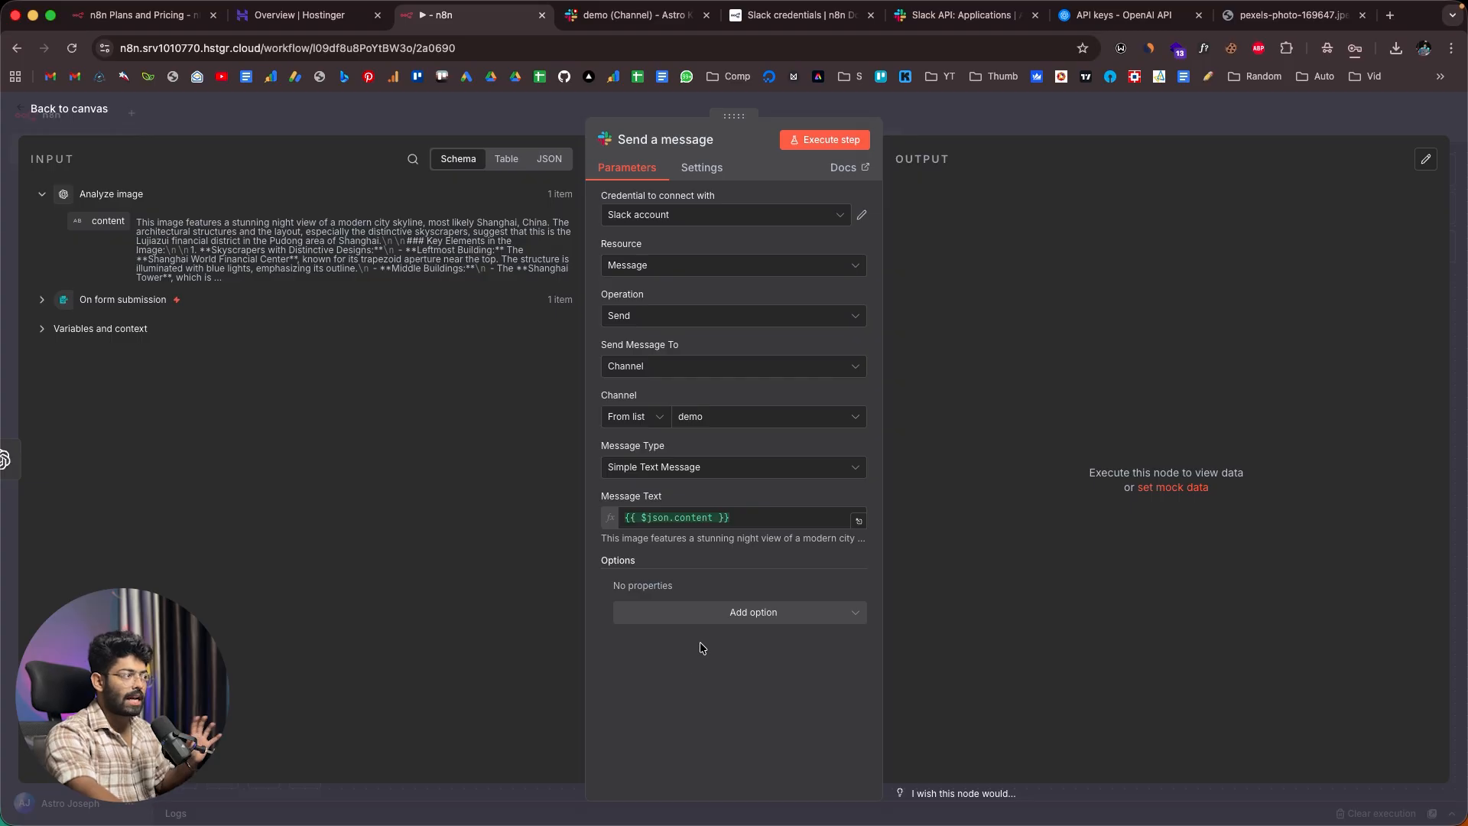
pyautogui.click(826, 144)
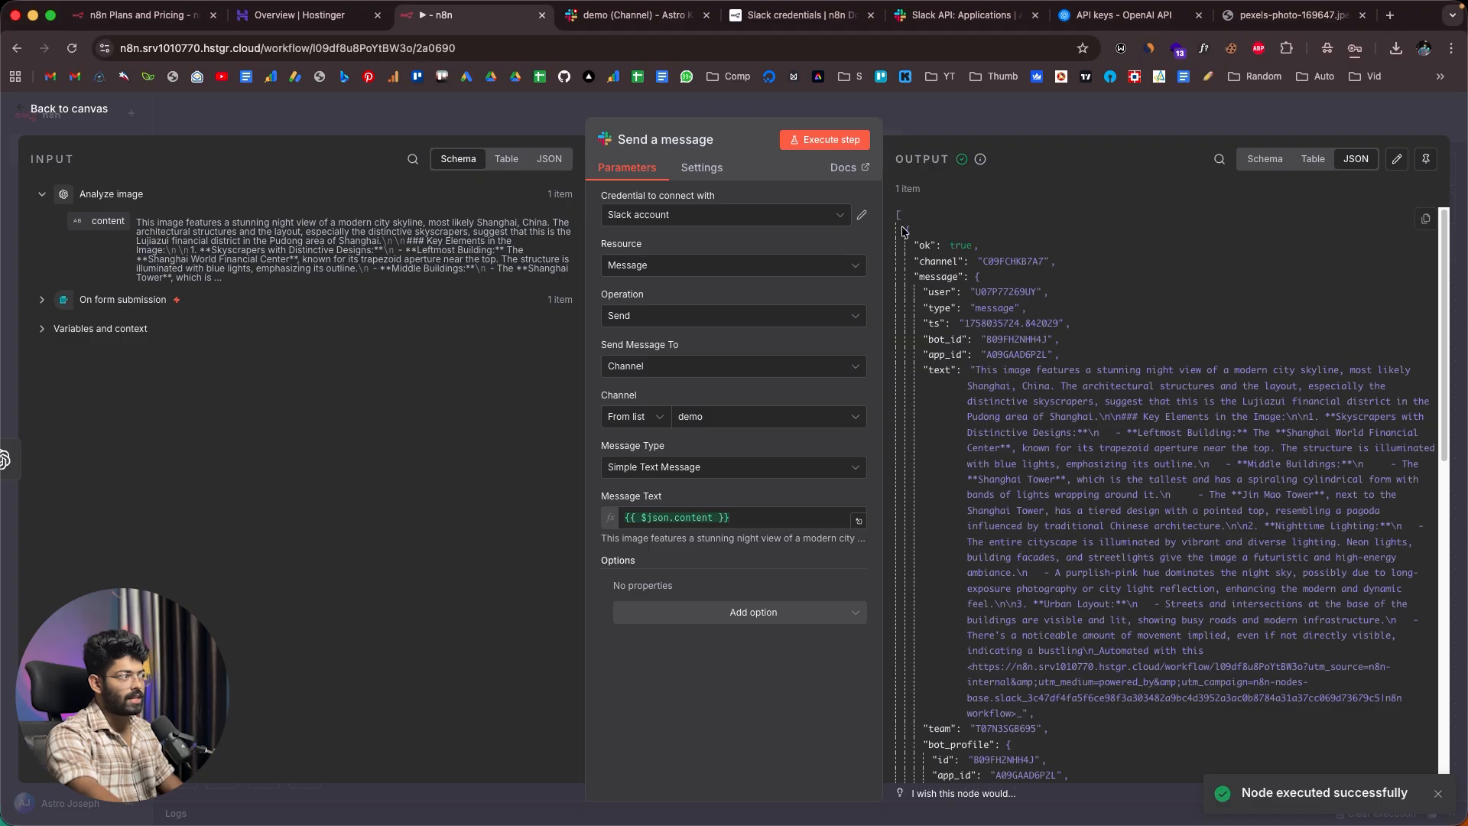
# Step: Check the posted image analysis in the Slack demo channel, close the Slack node, and return to the workflow canvas
pyautogui.hotkey('ctrl', 'Tab')
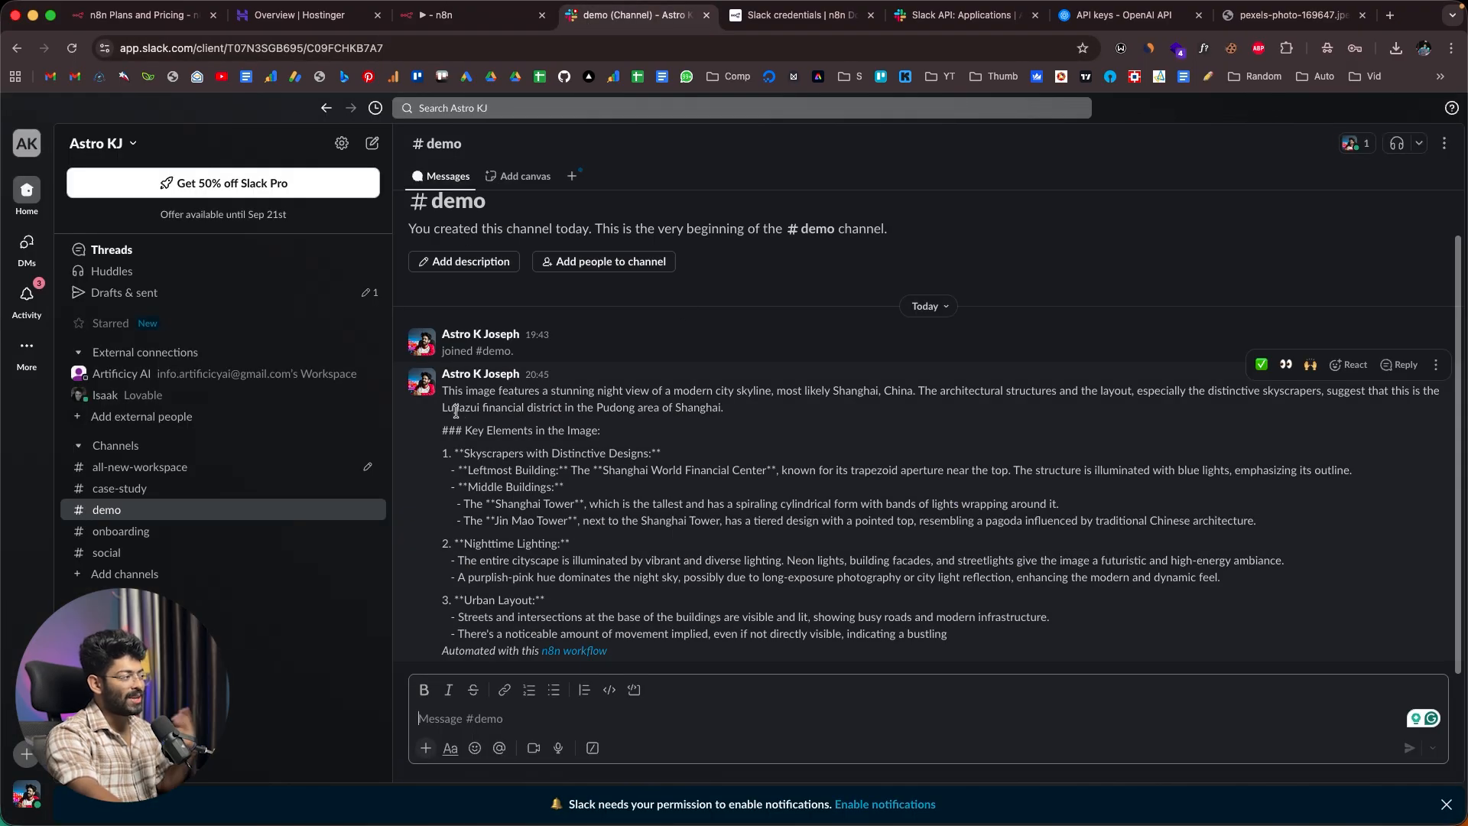
pyautogui.moveTo(445, 392); pyautogui.dragTo(684, 618)
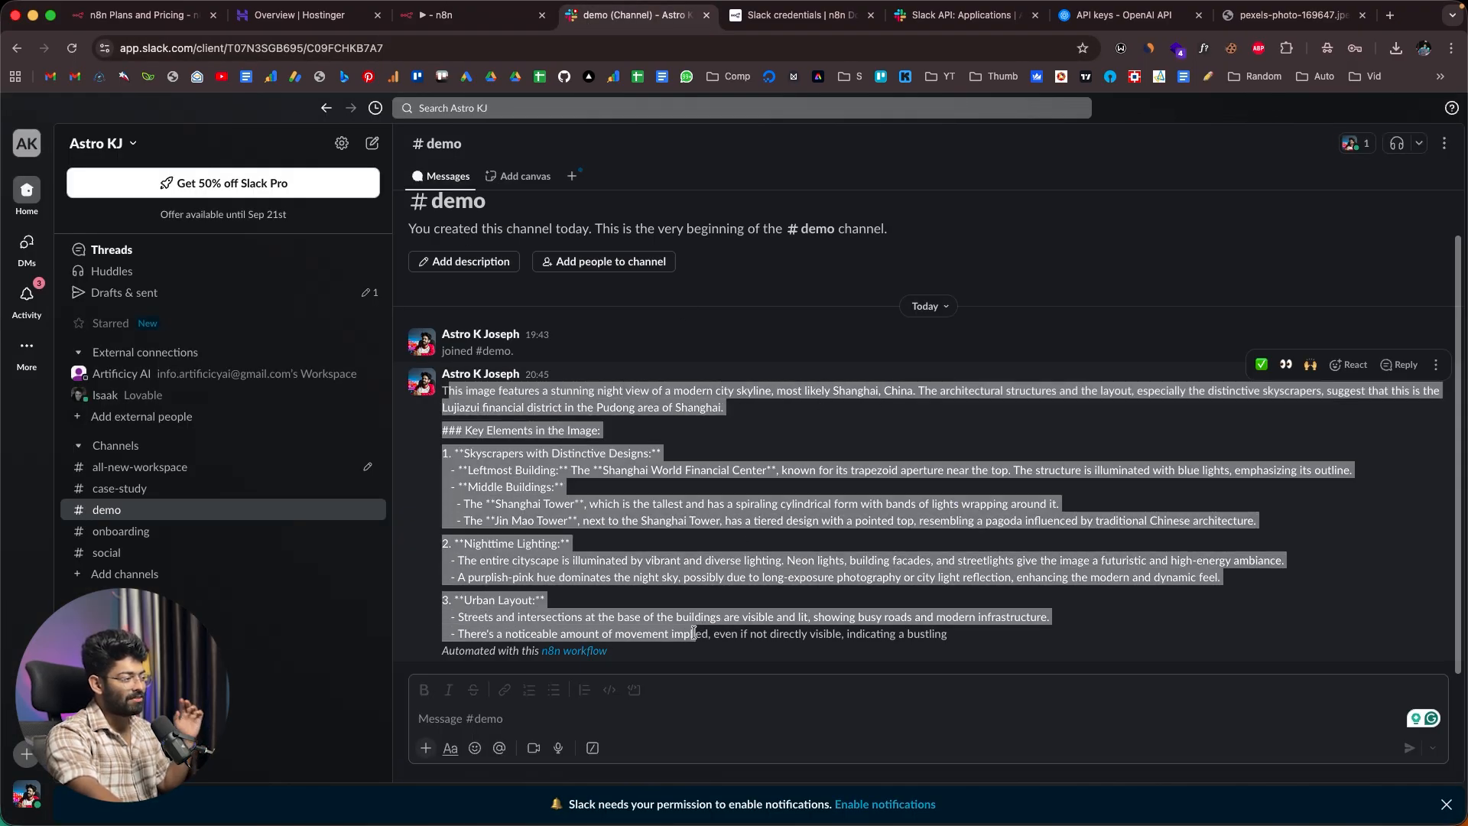
pyautogui.click(683, 617)
pyautogui.hotkey('ctrl', 'shift', 'Tab')
pyautogui.click(1063, 117)
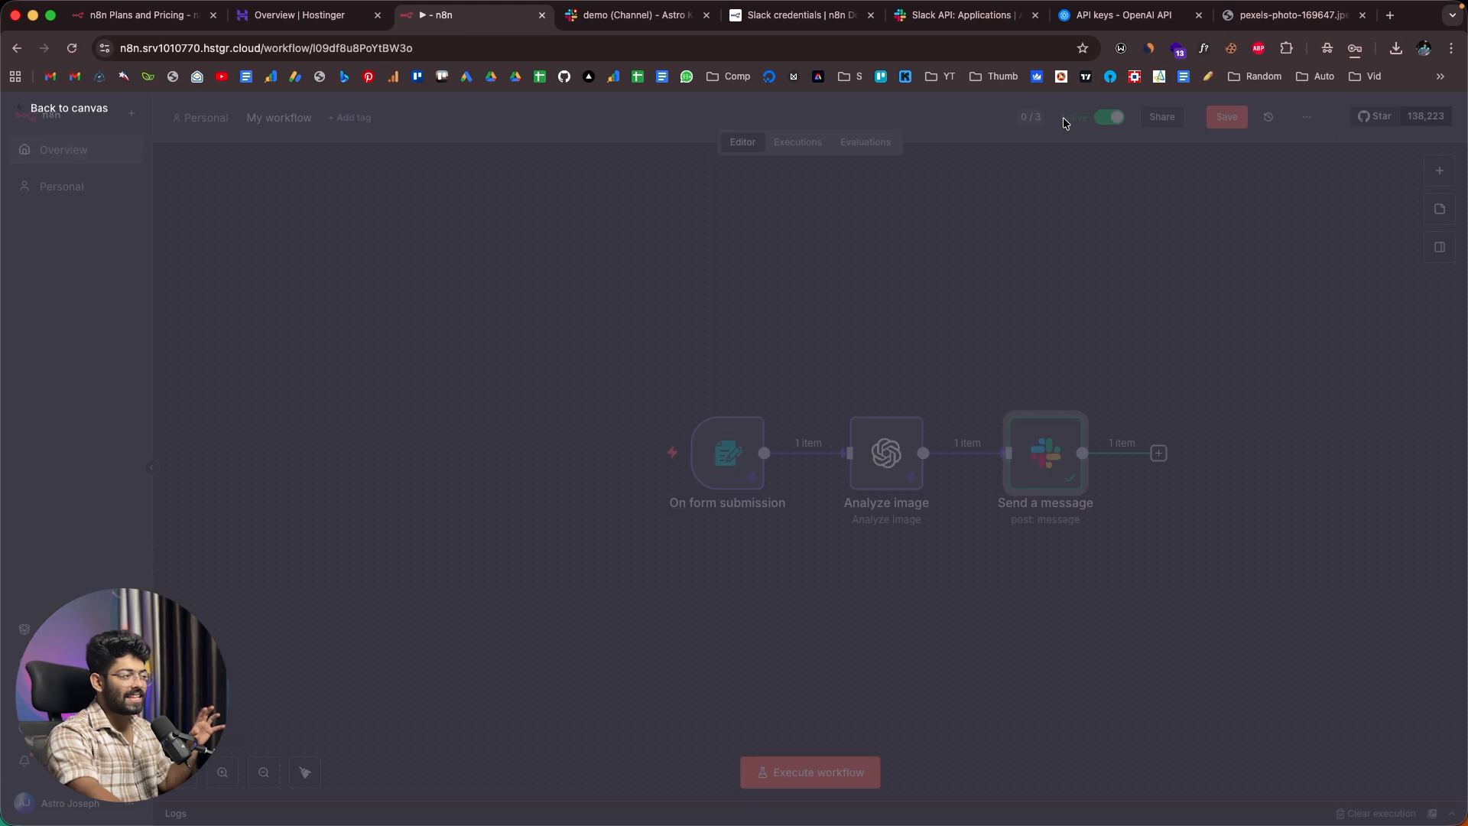
pyautogui.scroll(-2, 883, 375)
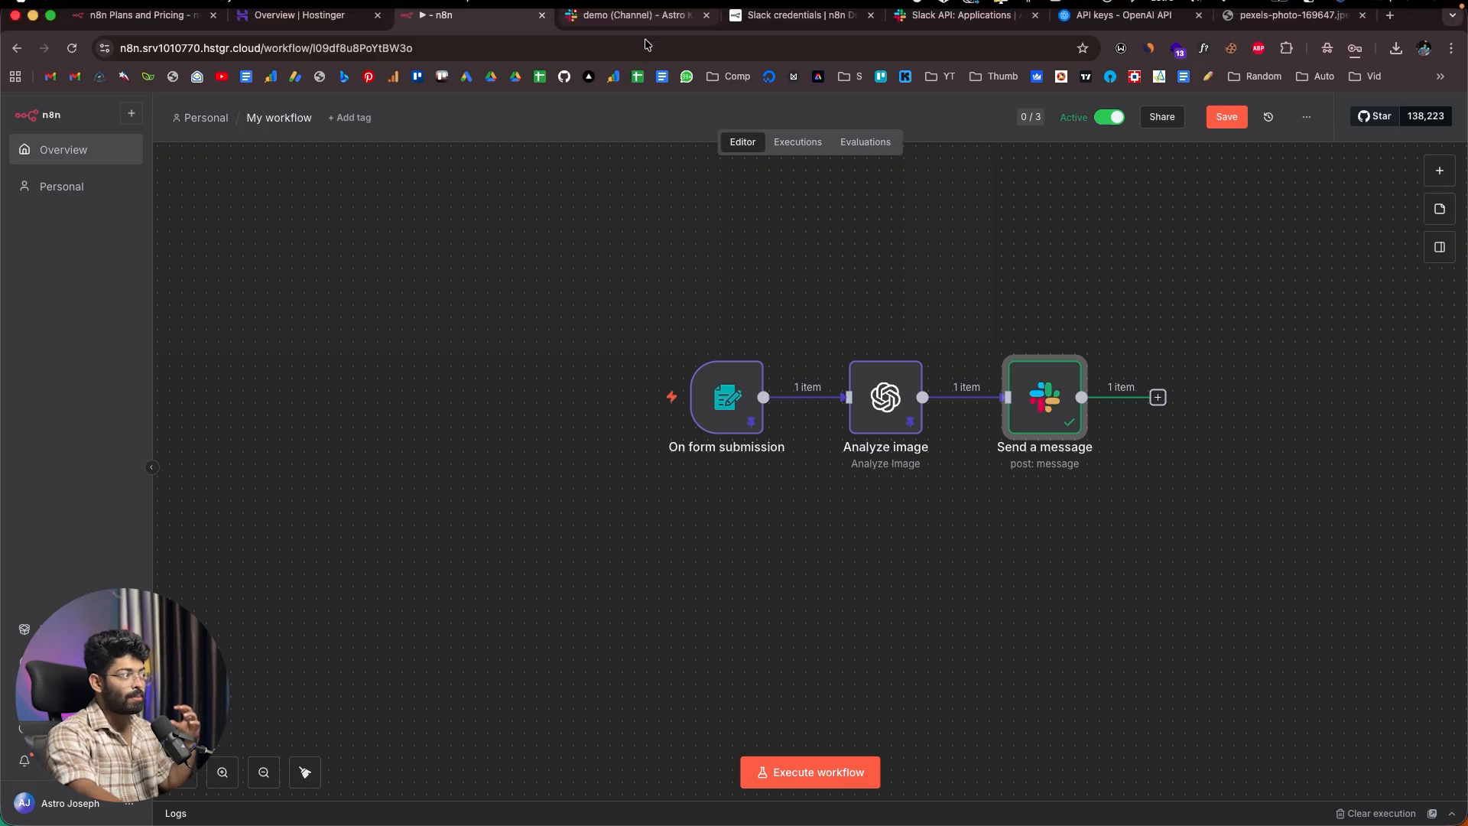
pyautogui.click(642, 17)
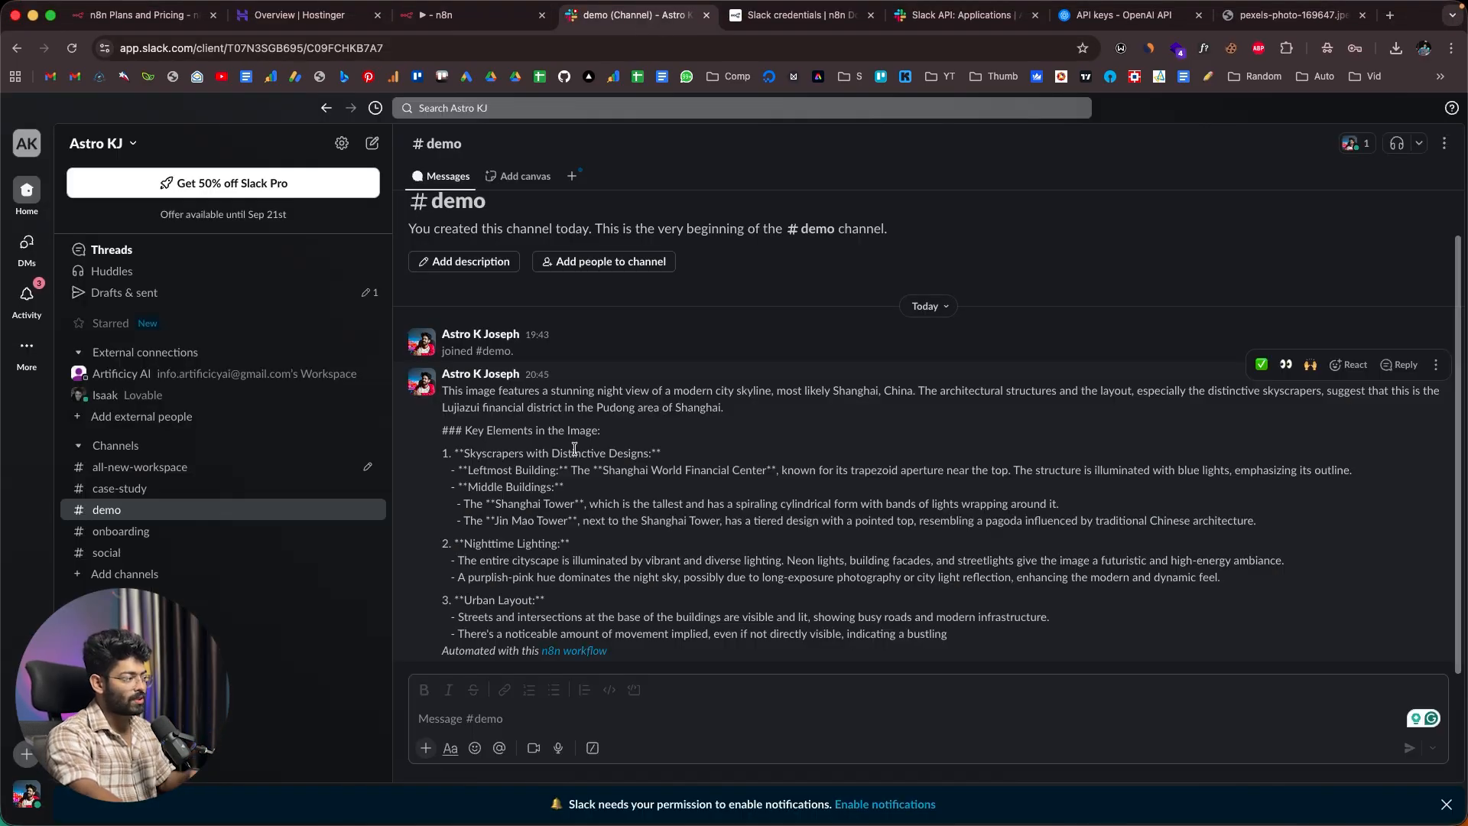
pyautogui.click(484, 16)
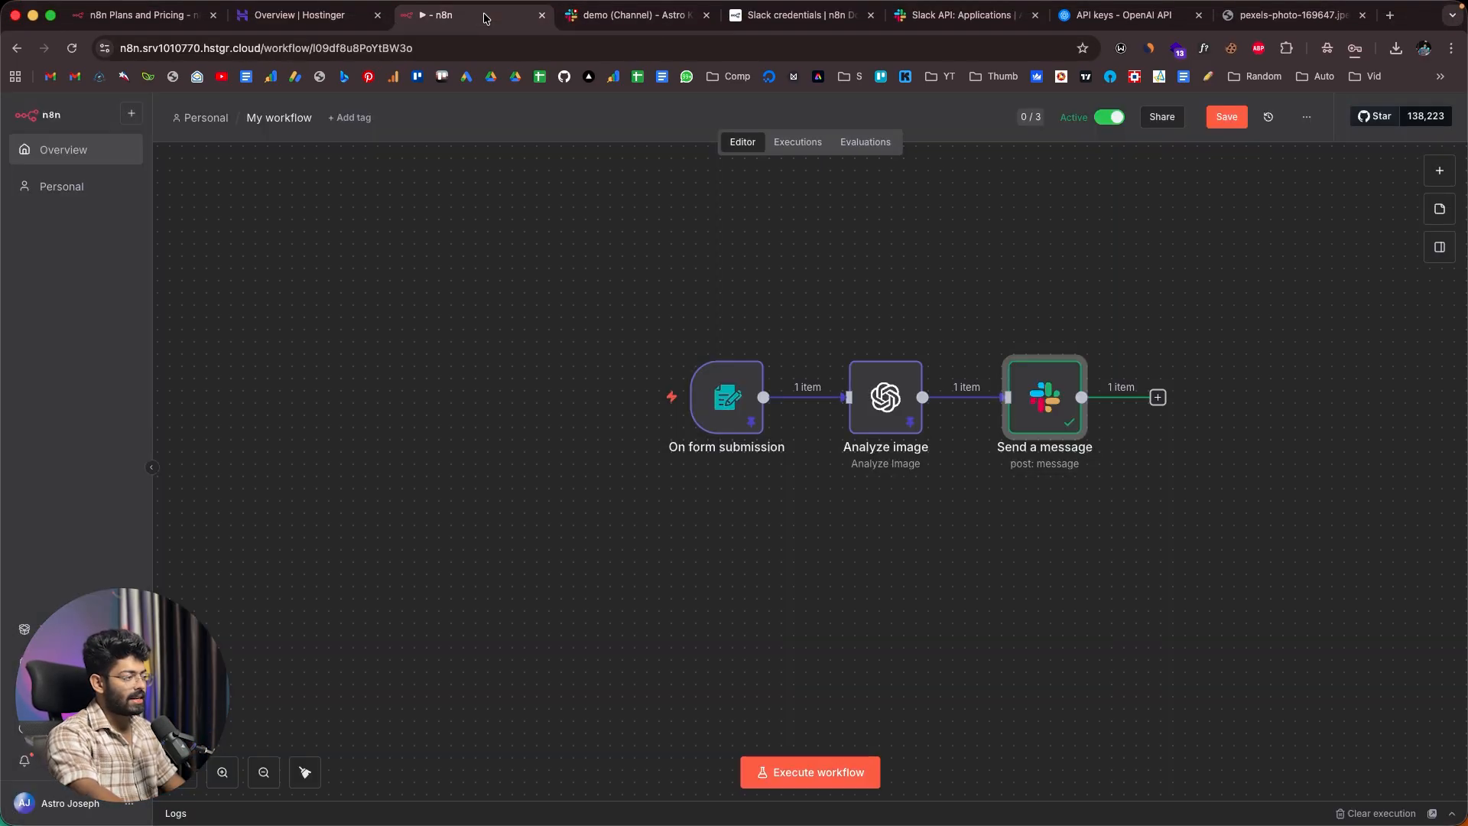
# Step: Unpin the output data of the On form submission and Analyze image nodes, and save and reload the workflow
pyautogui.doubleClick(729, 413)
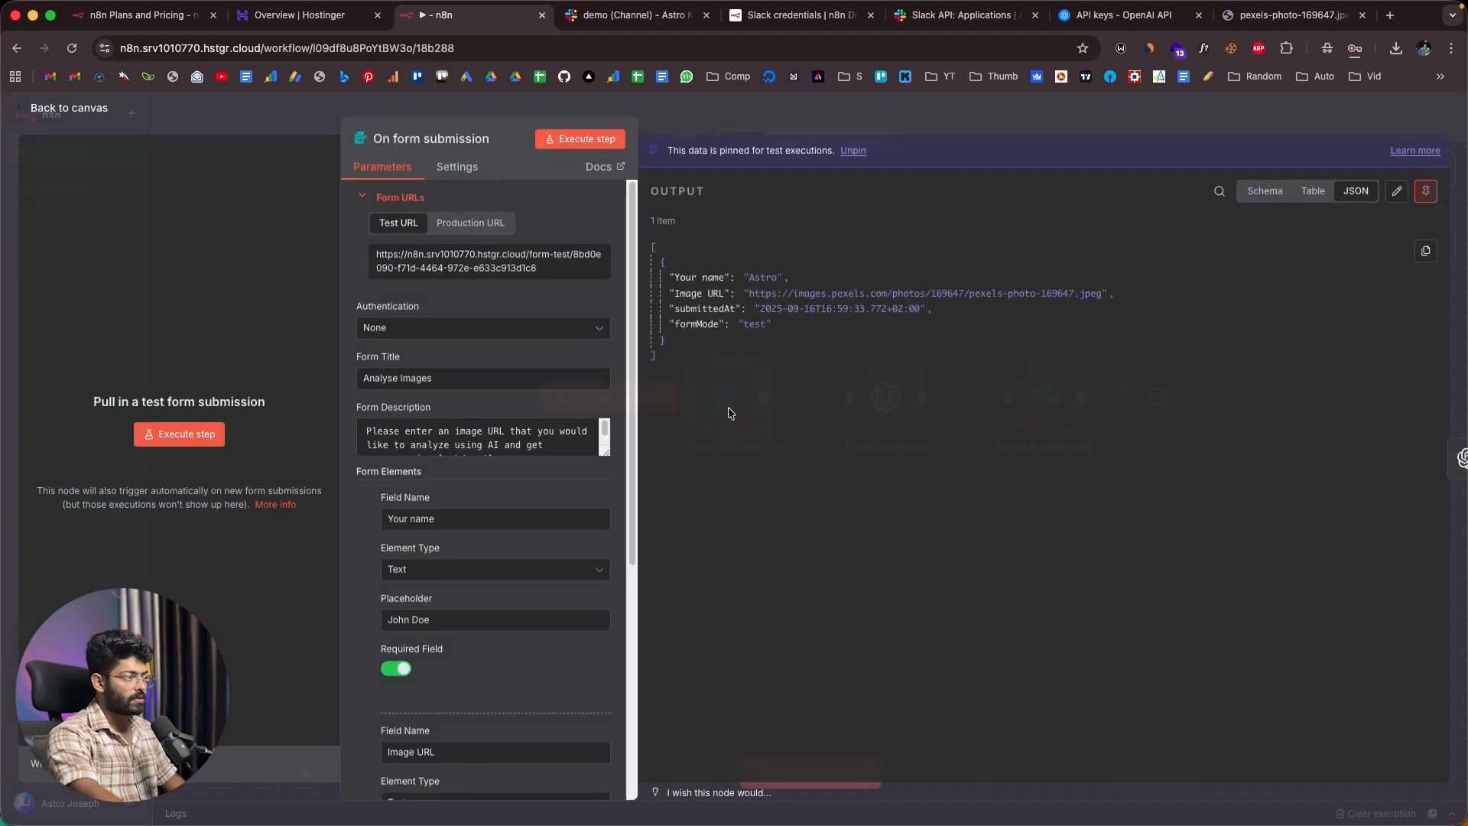
pyautogui.click(1436, 193)
pyautogui.press('Escape')
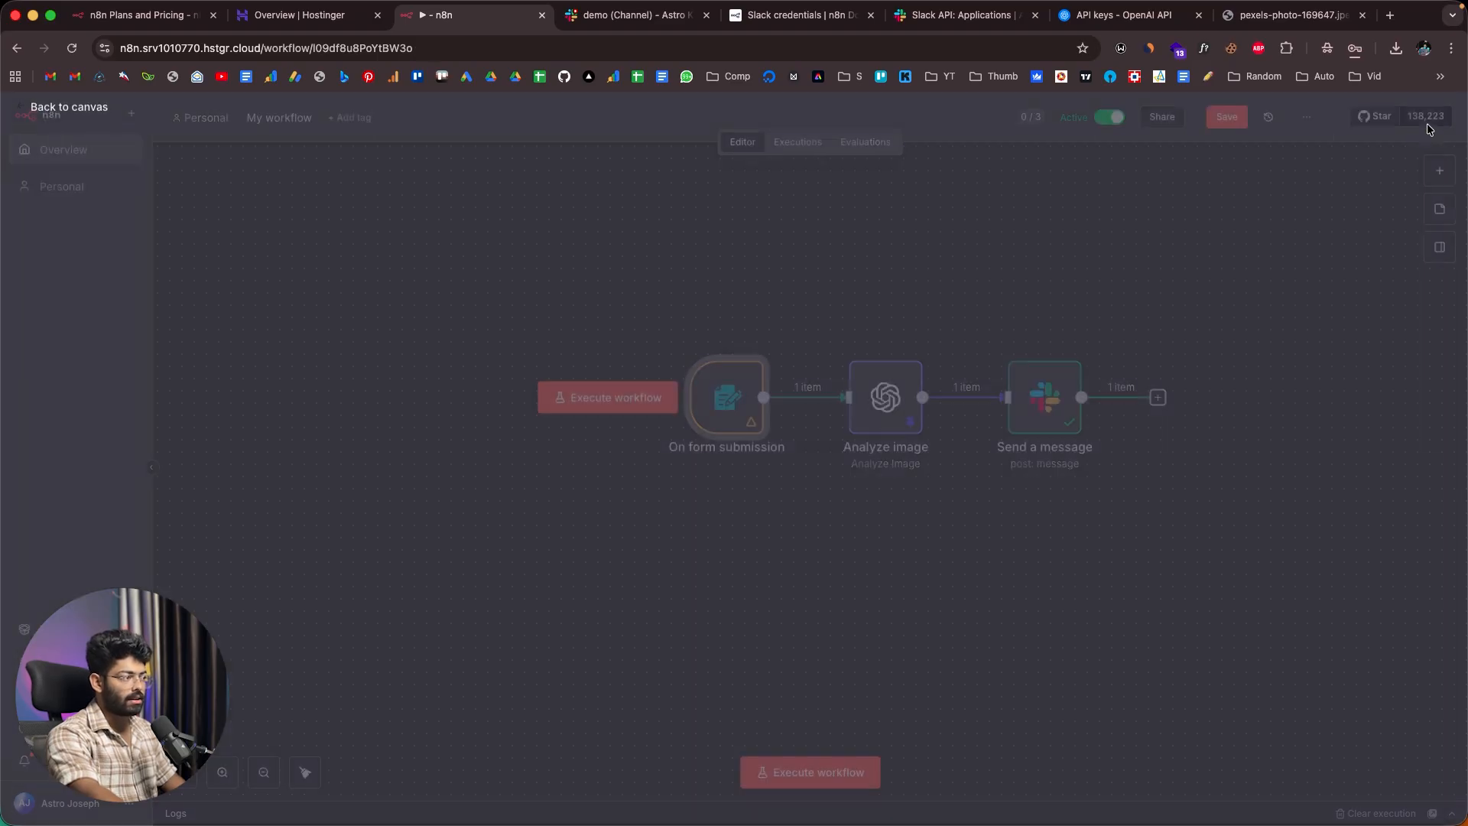
pyautogui.doubleClick(898, 411)
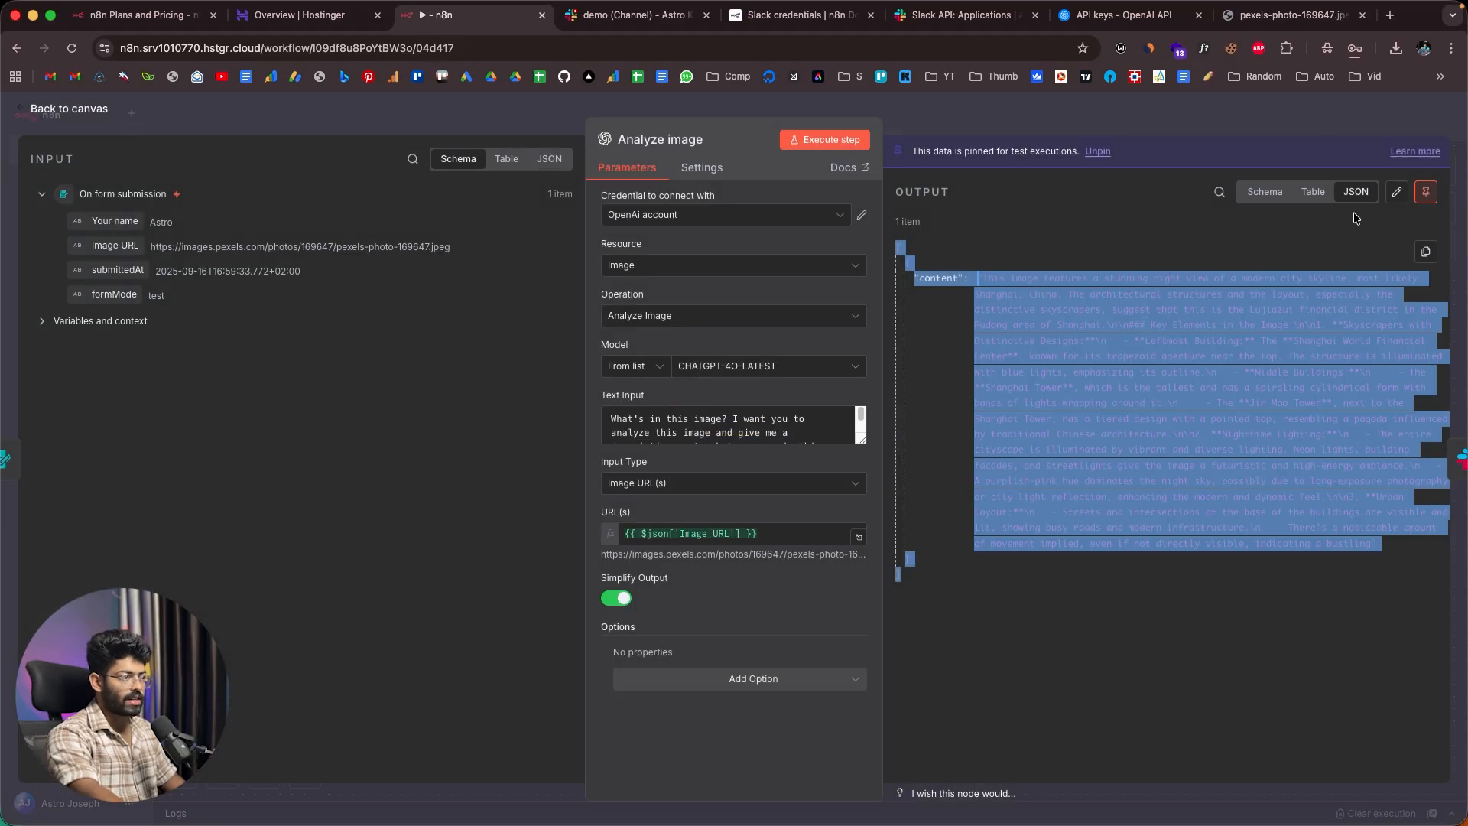
pyautogui.click(1430, 191)
pyautogui.press('Escape')
pyautogui.click(1208, 122)
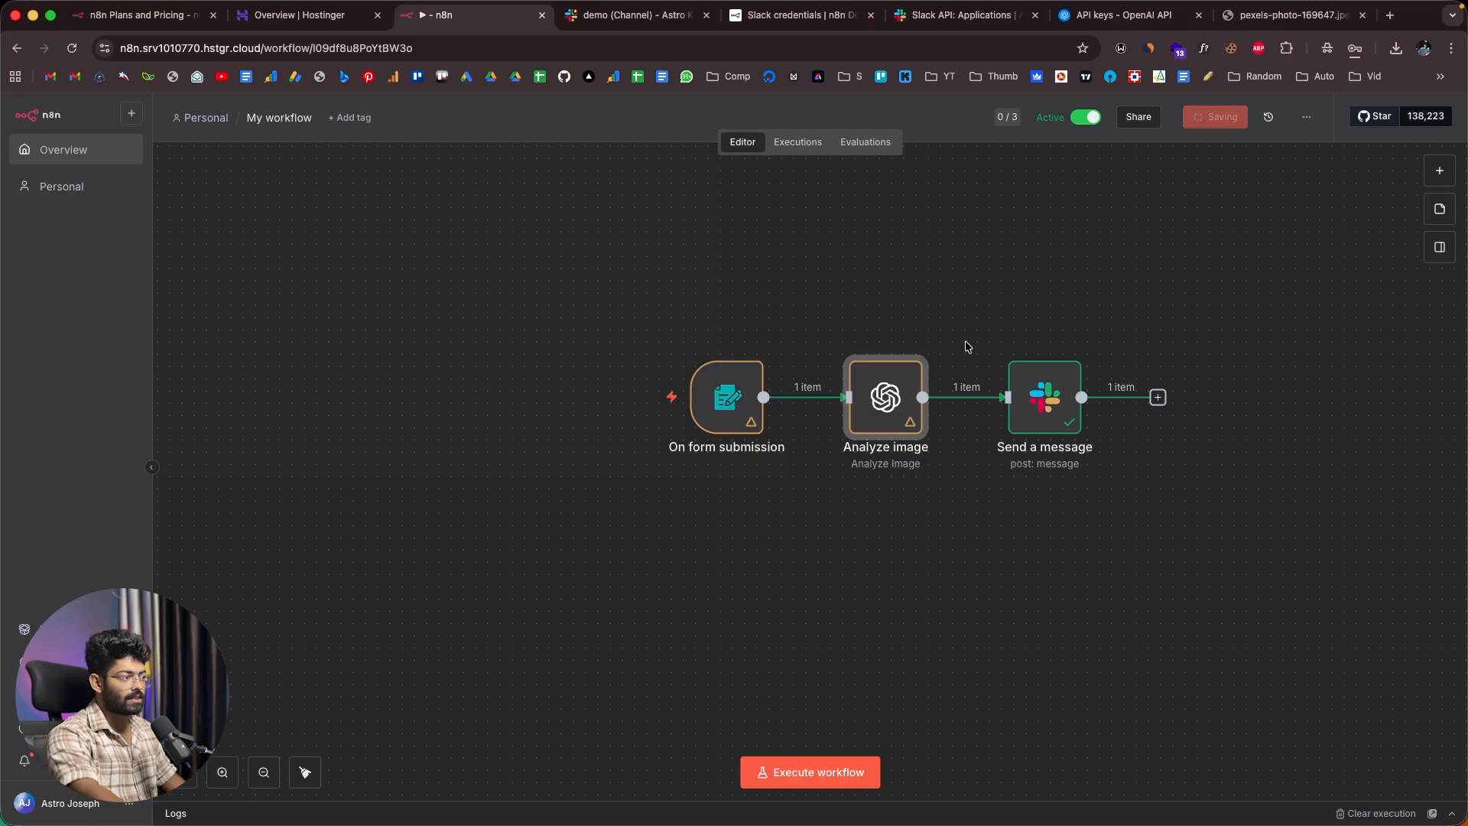
pyautogui.click(72, 49)
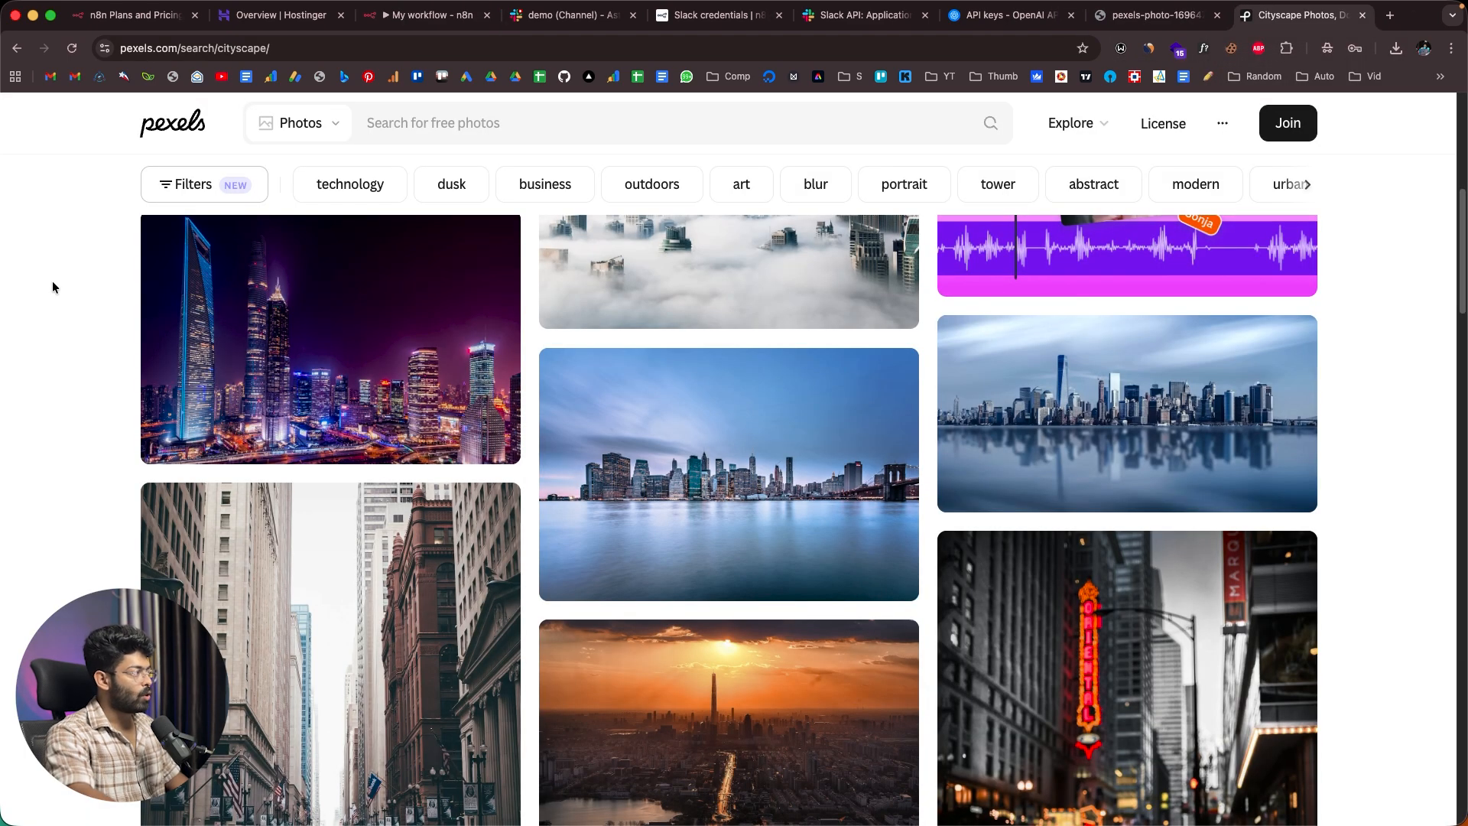
# Step: Search Pexels photos for "puppy"
pyautogui.click(386, 126)
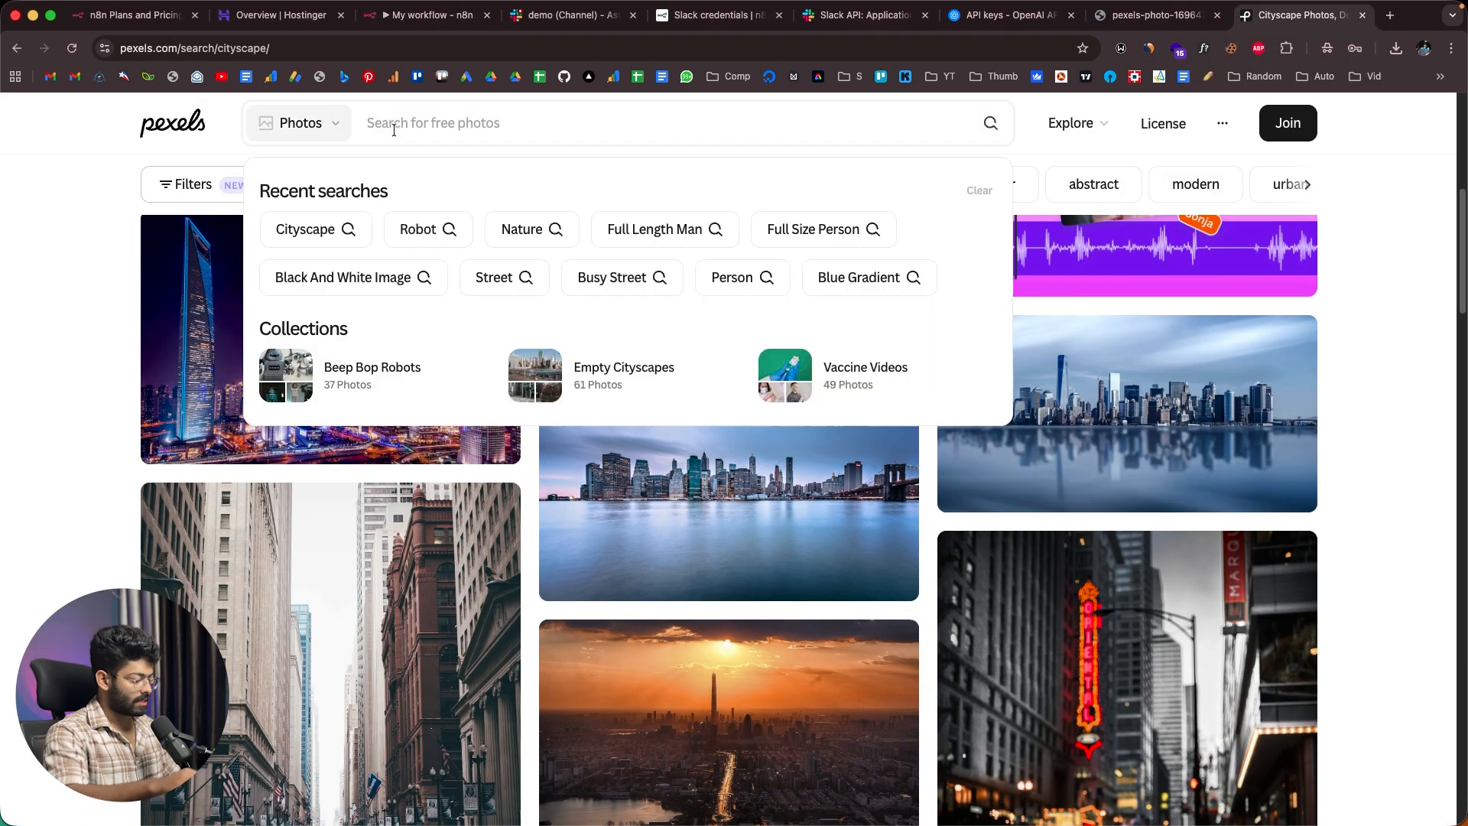
pyautogui.write('pupp')
pyautogui.write('y')
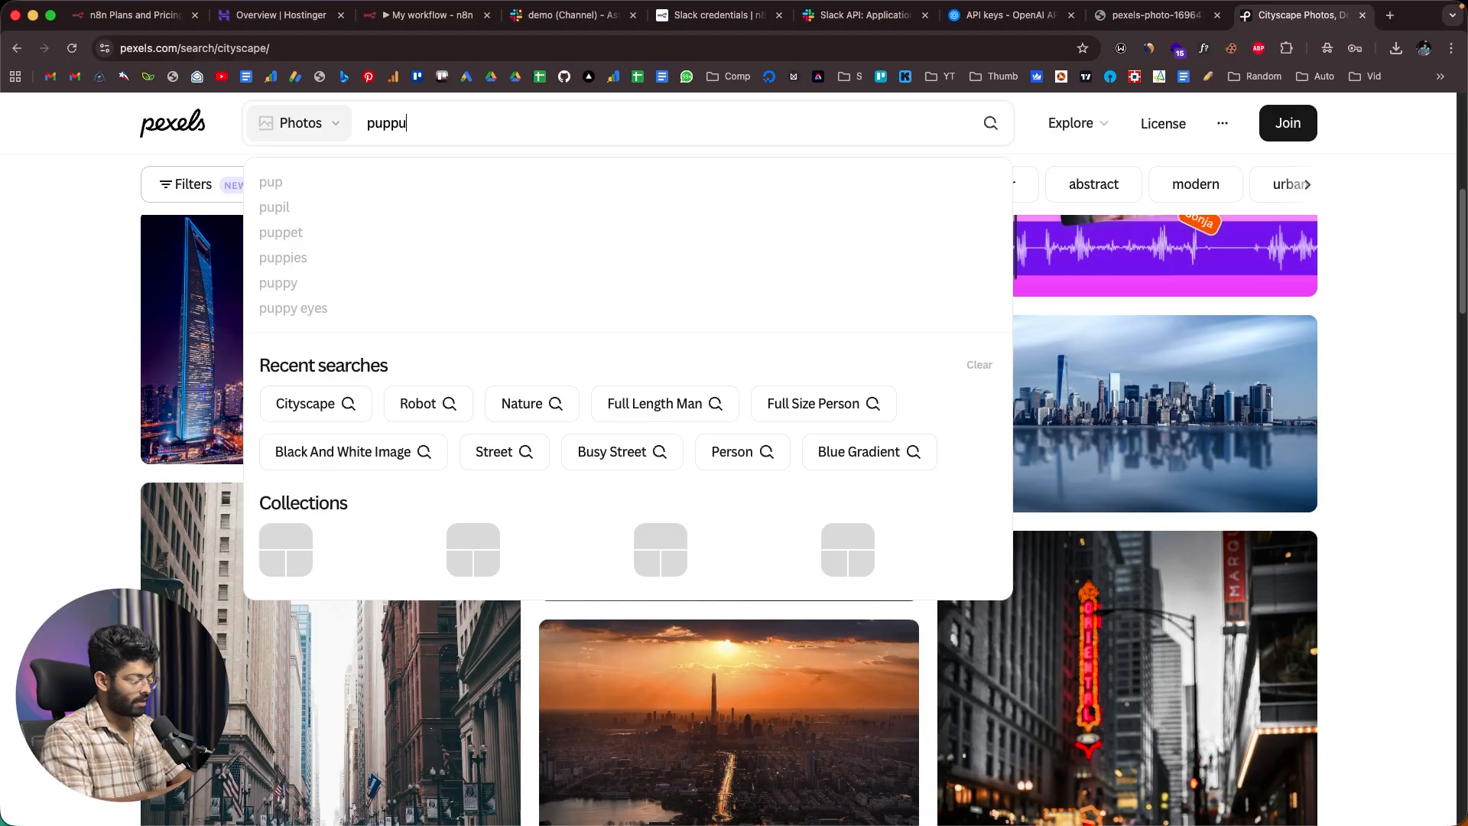
pyautogui.press('Return')
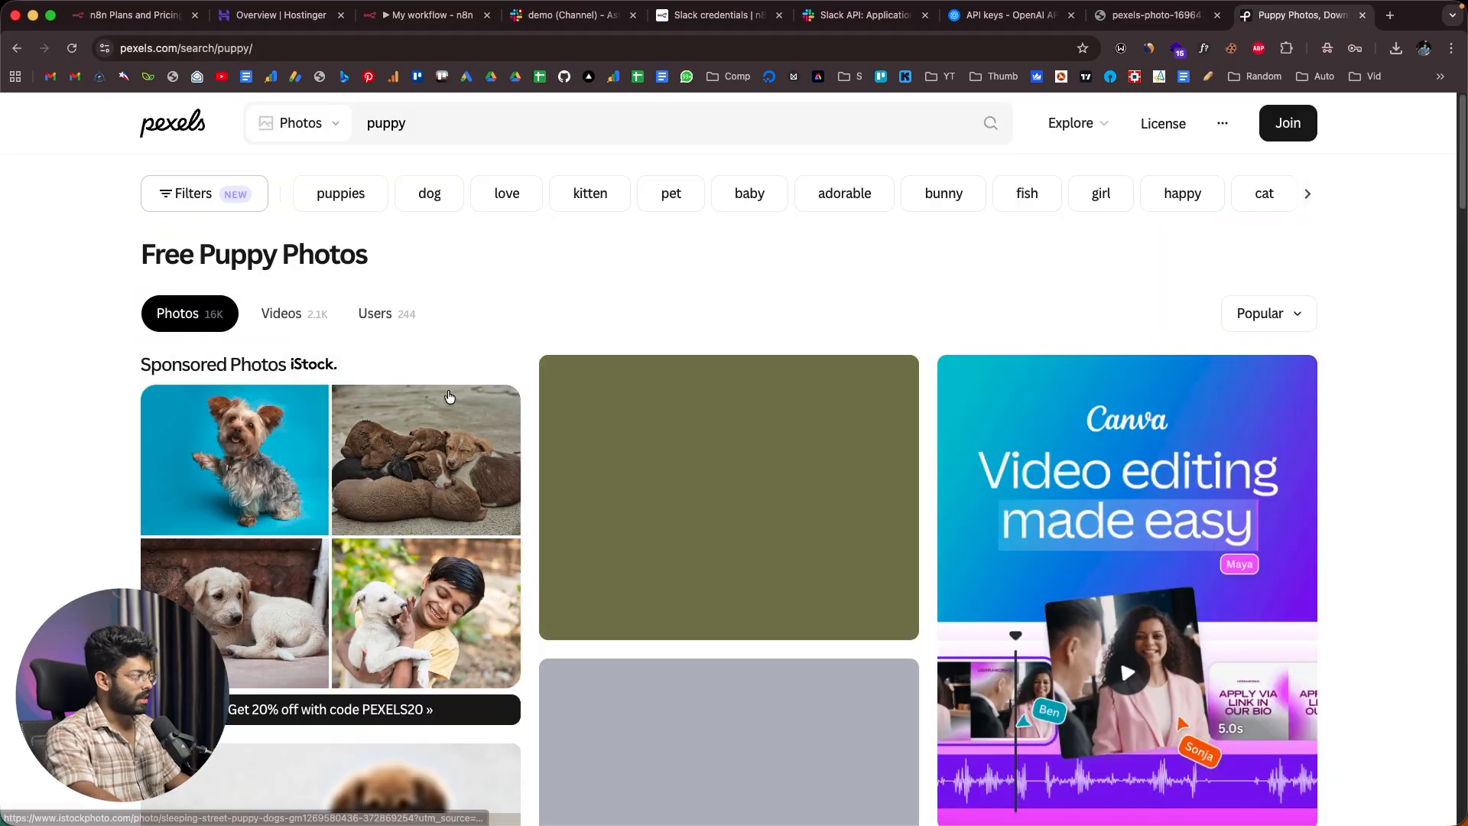
# Step: Open the photo of the white and gray puppy sitting on grass and copy its image link
pyautogui.scroll(-8, 171, 465)
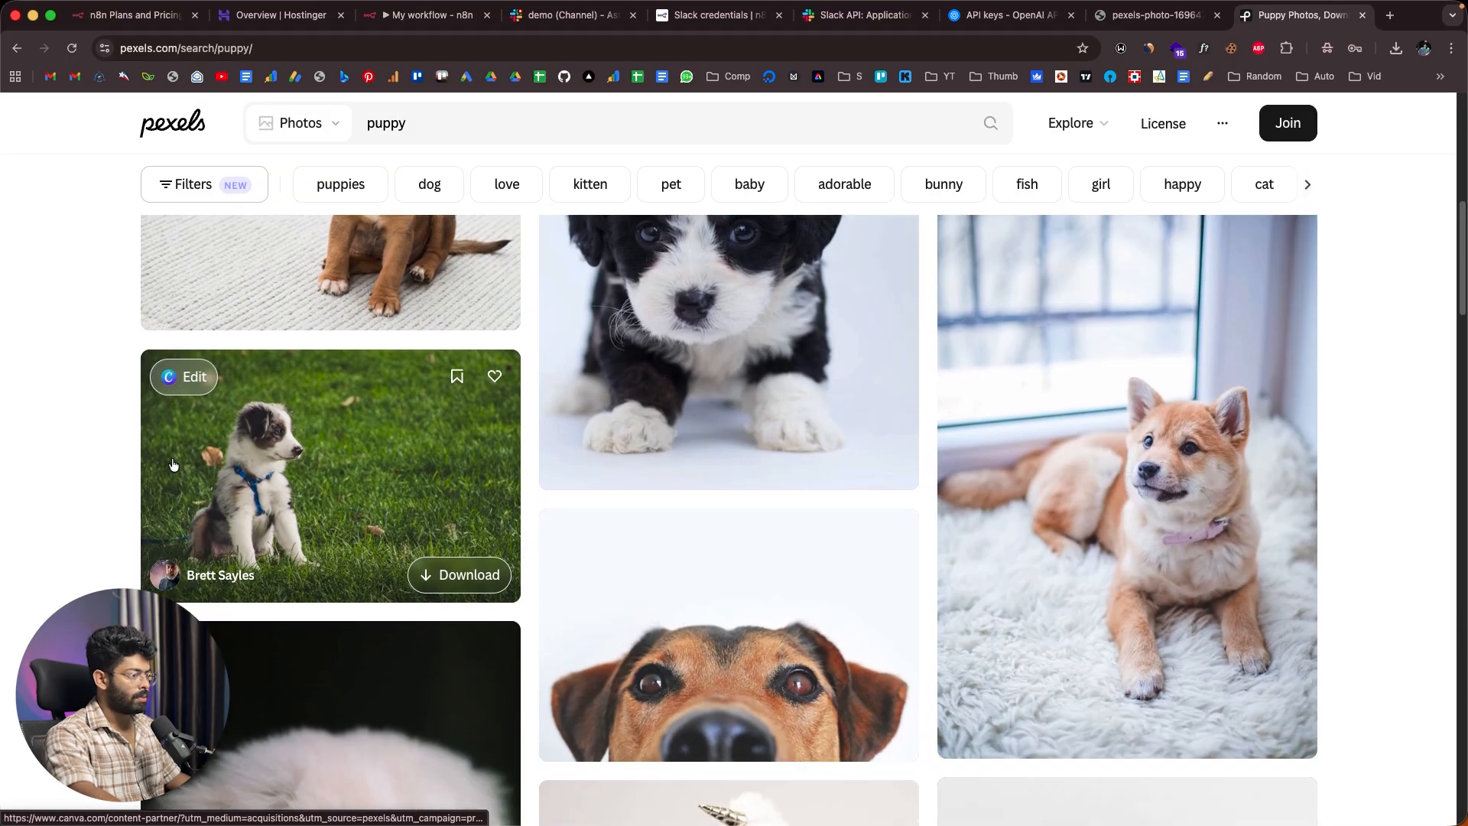
pyautogui.scroll(-2, 172, 465)
pyautogui.scroll(-3, 645, 448)
pyautogui.scroll(2, 646, 449)
pyautogui.scroll(3, 645, 449)
pyautogui.click(354, 432)
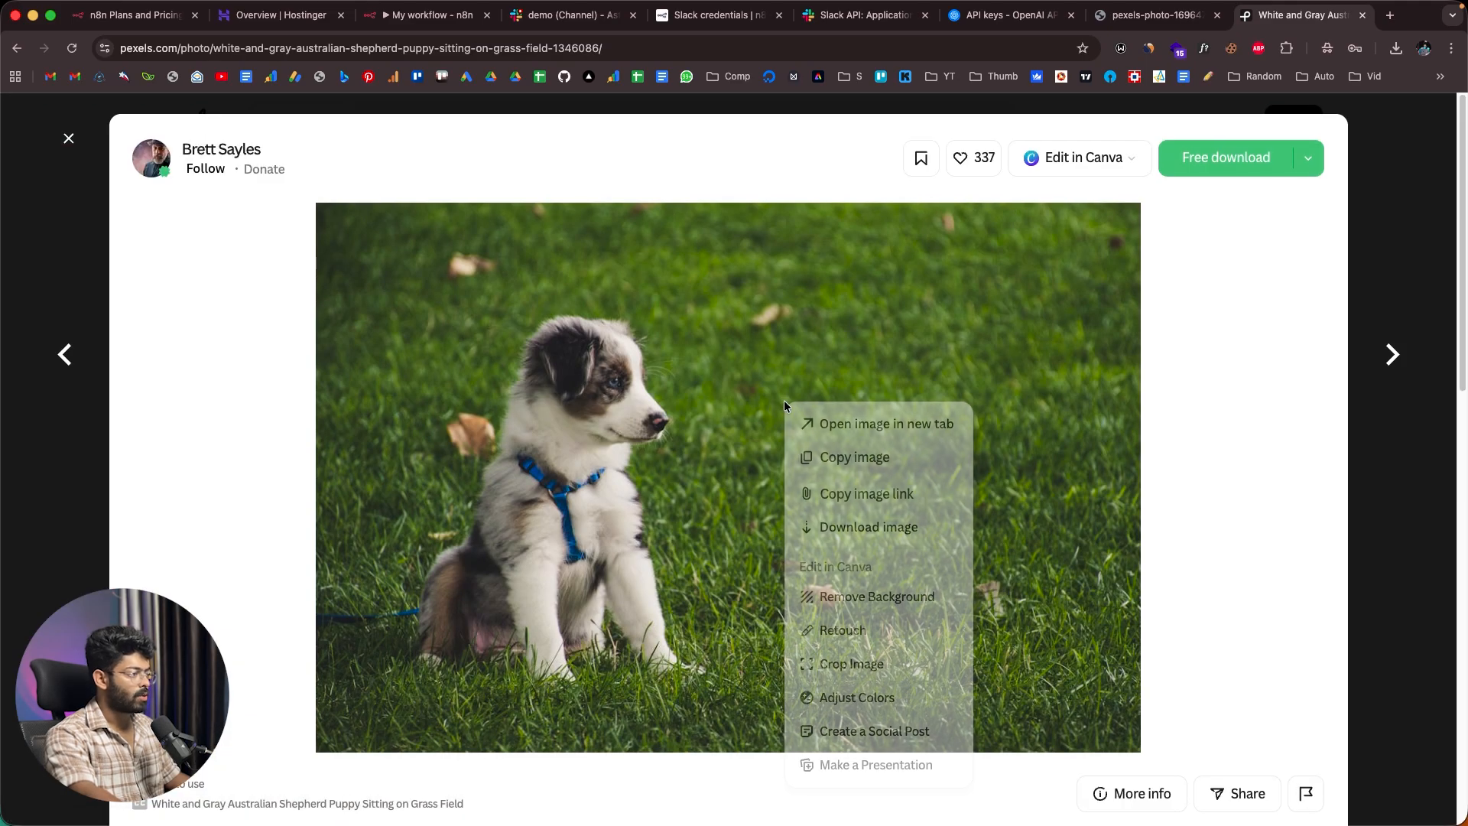
pyautogui.click(881, 496)
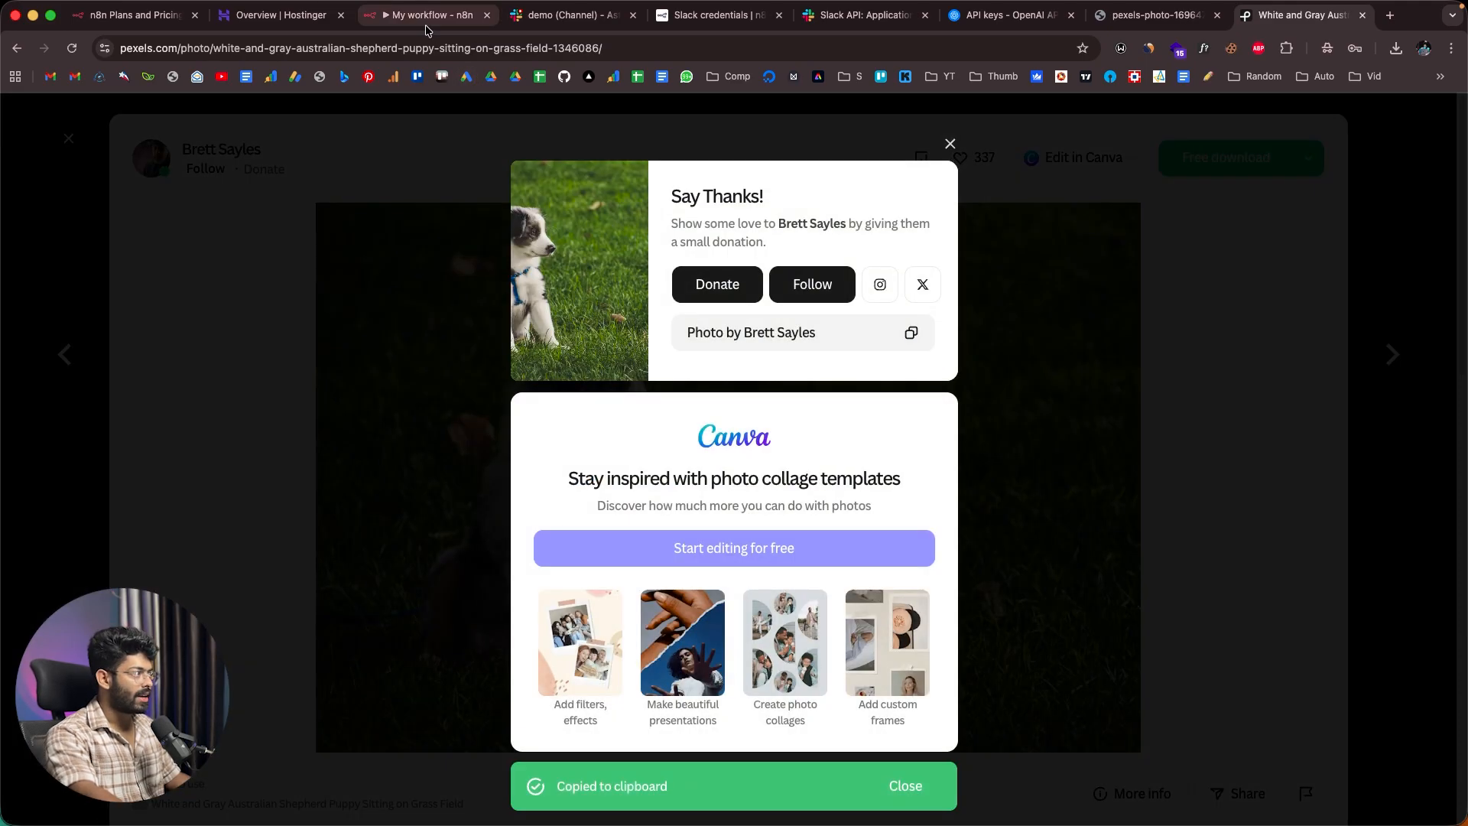
# Step: Execute the n8n workflow and submit the Analyse Images test form with a first name and the copied puppy image link
pyautogui.click(428, 15)
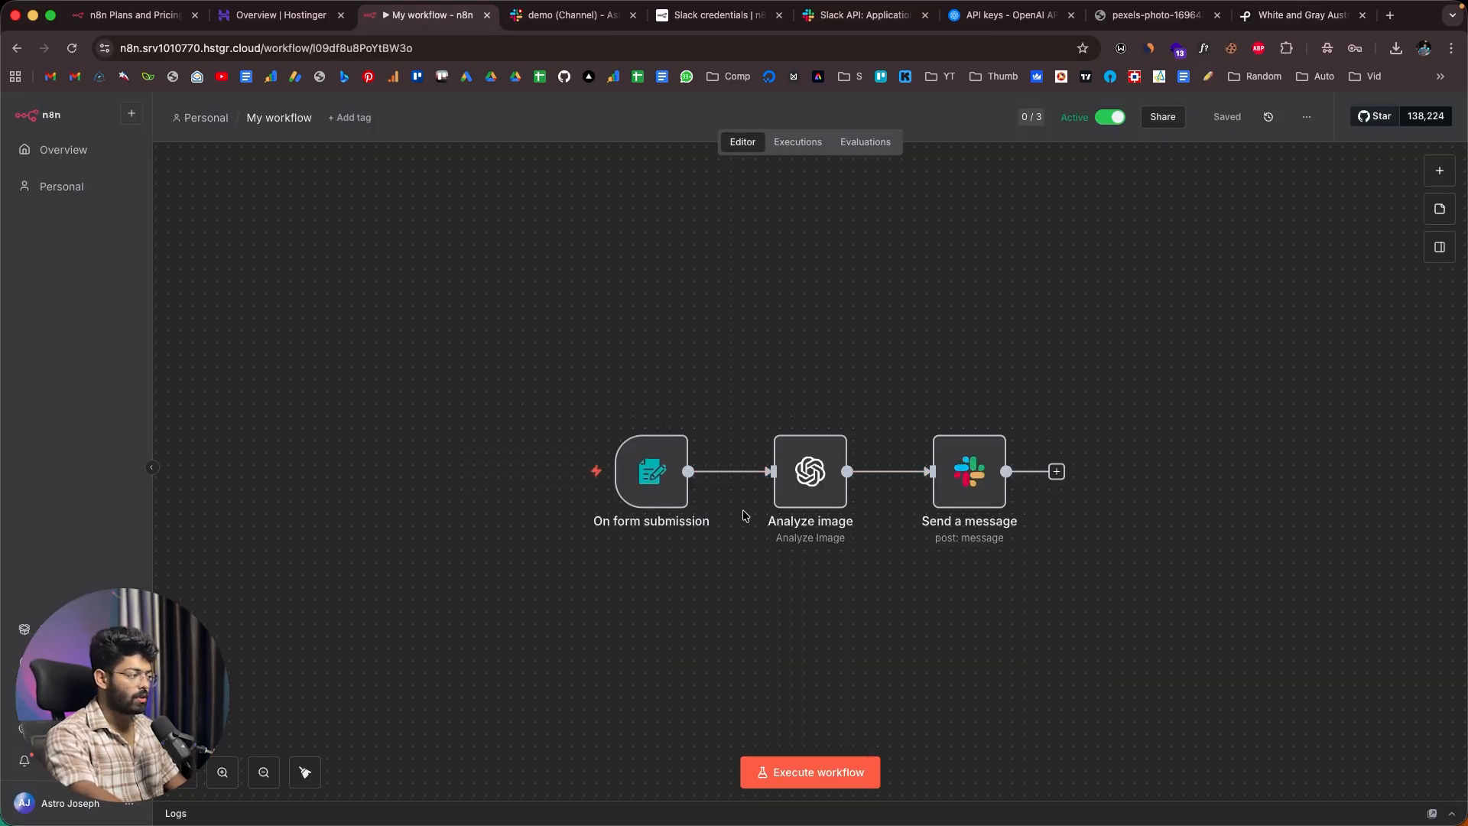
pyautogui.click(826, 772)
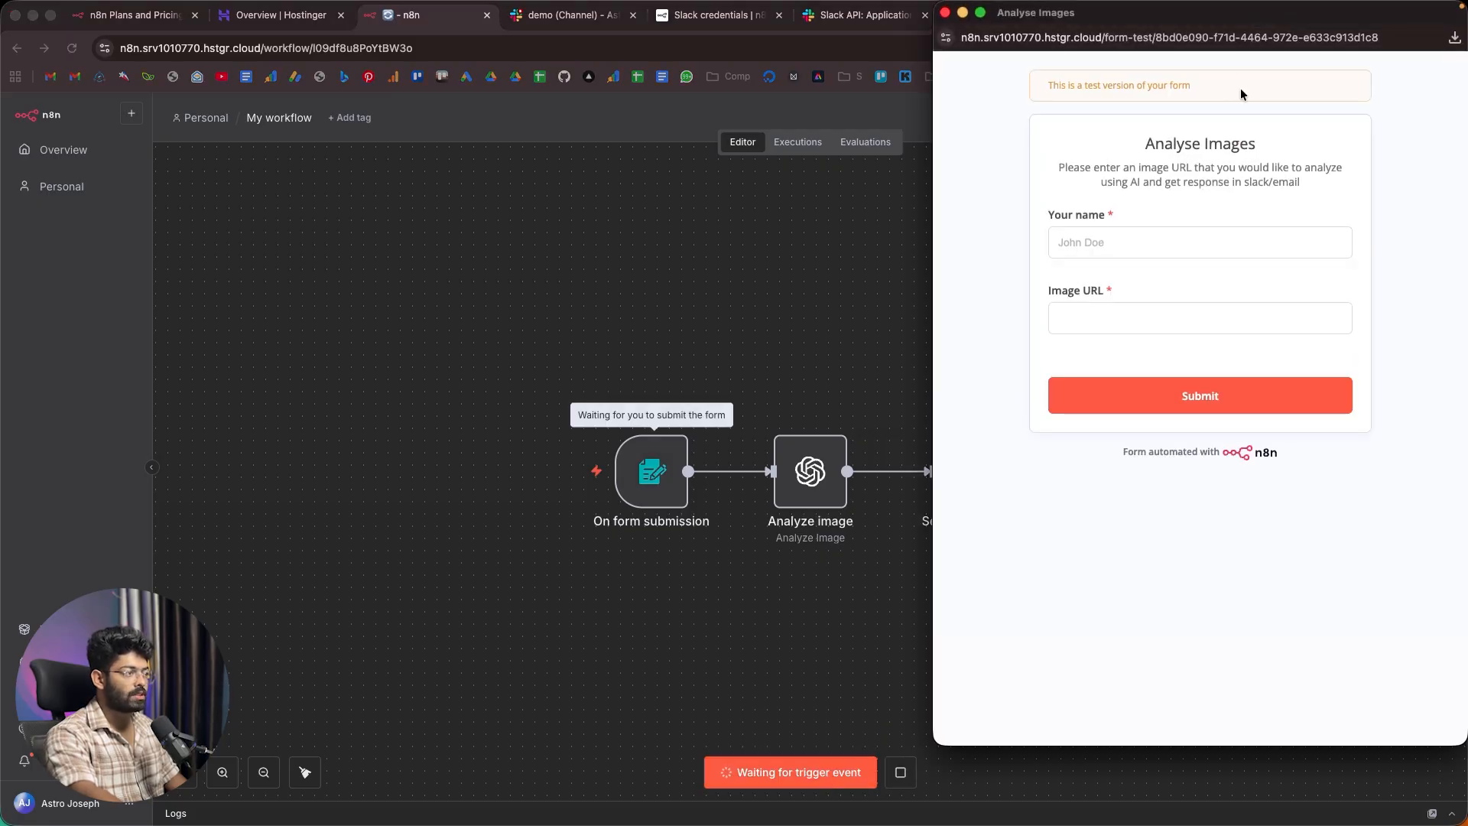
pyautogui.click(1106, 250)
pyautogui.write('Astro')
pyautogui.press('Tab')
pyautogui.press('super+v')
pyautogui.click(1145, 402)
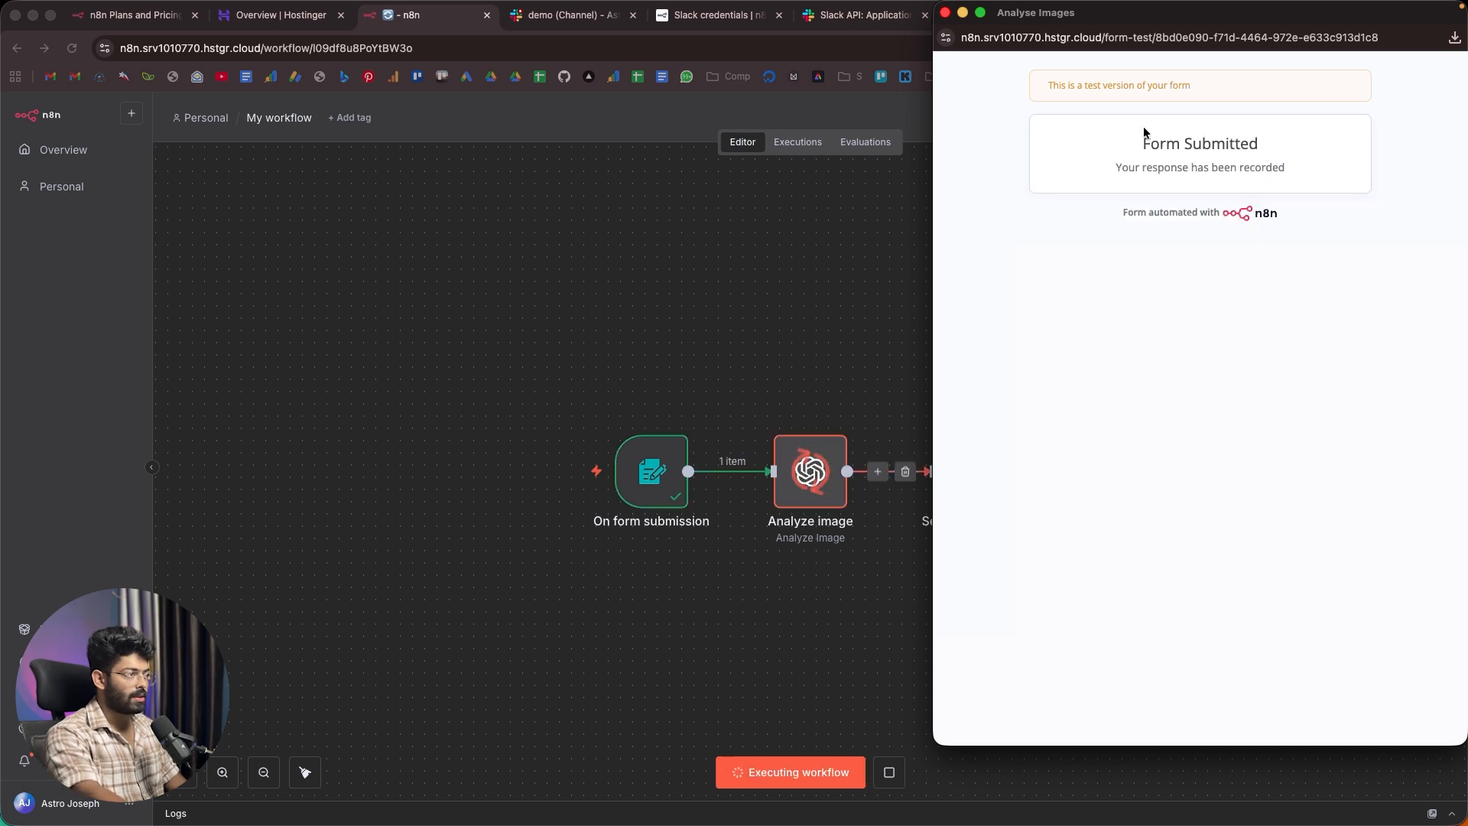
pyautogui.moveTo(1133, 17); pyautogui.dragTo(839, 581)
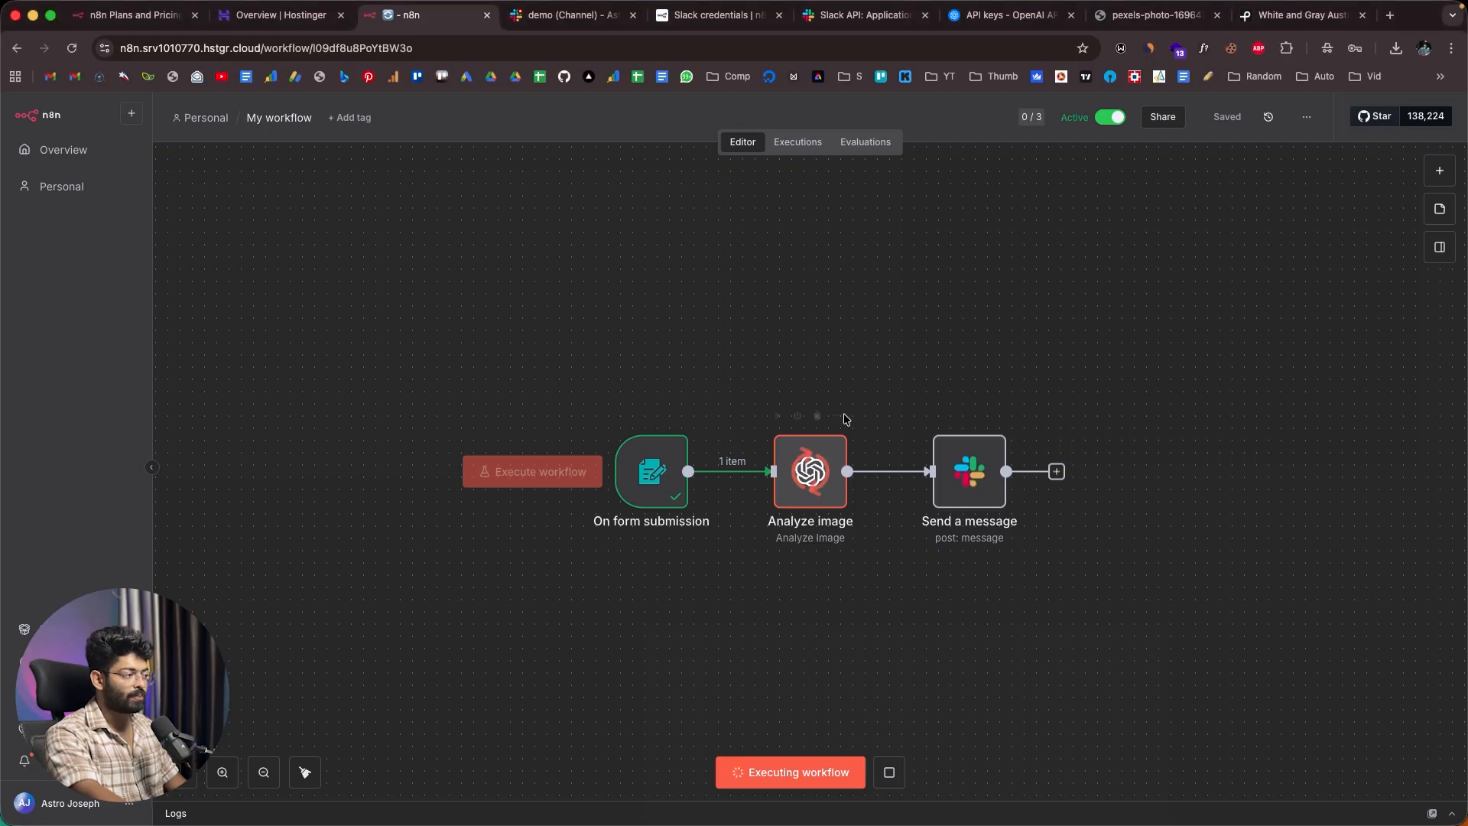
# Step: Check the workflow run, read the new puppy image analysis in the Slack demo channel, and return to the workflow
pyautogui.click(533, 17)
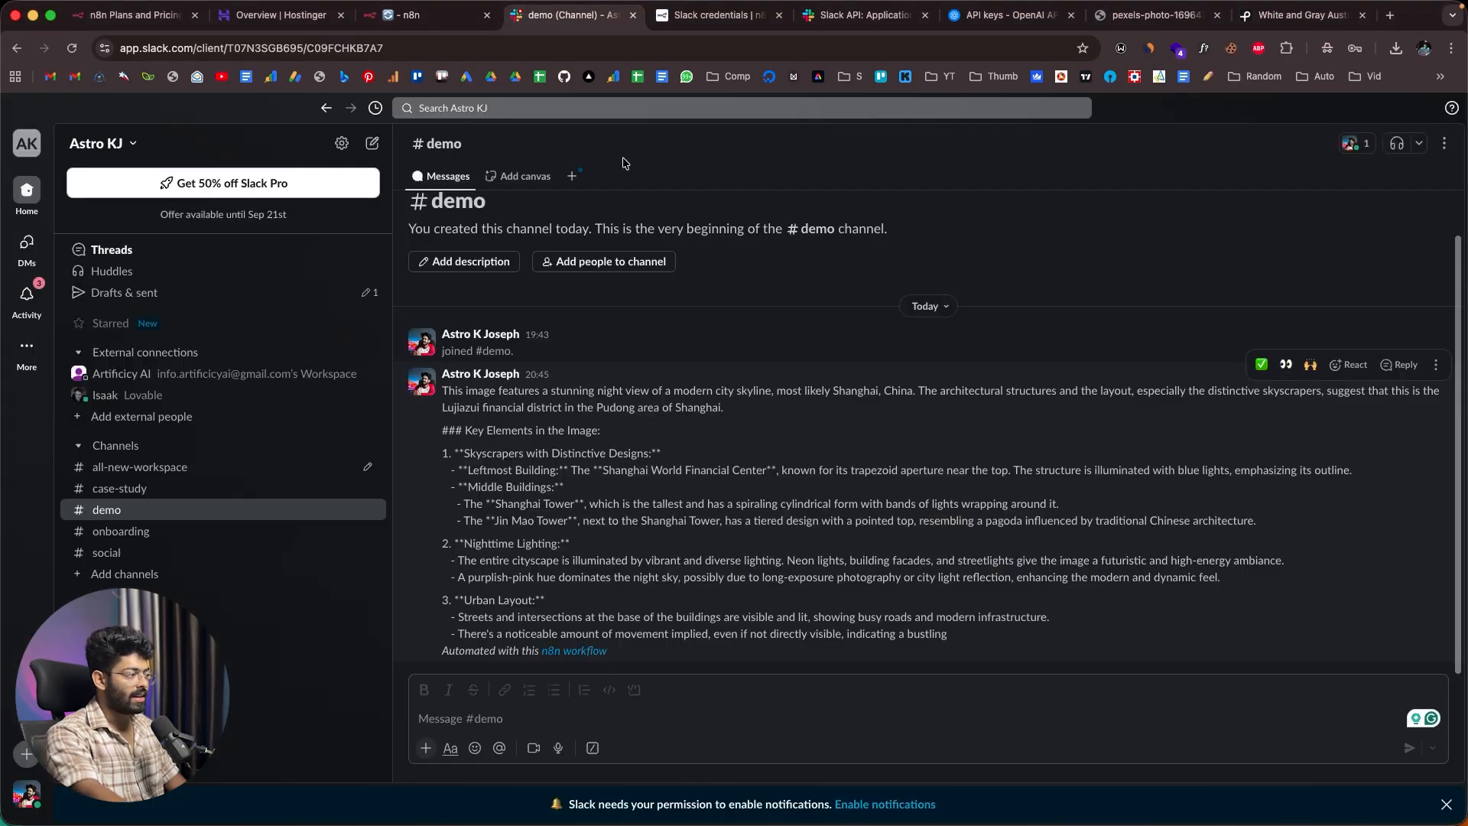
pyautogui.click(446, 21)
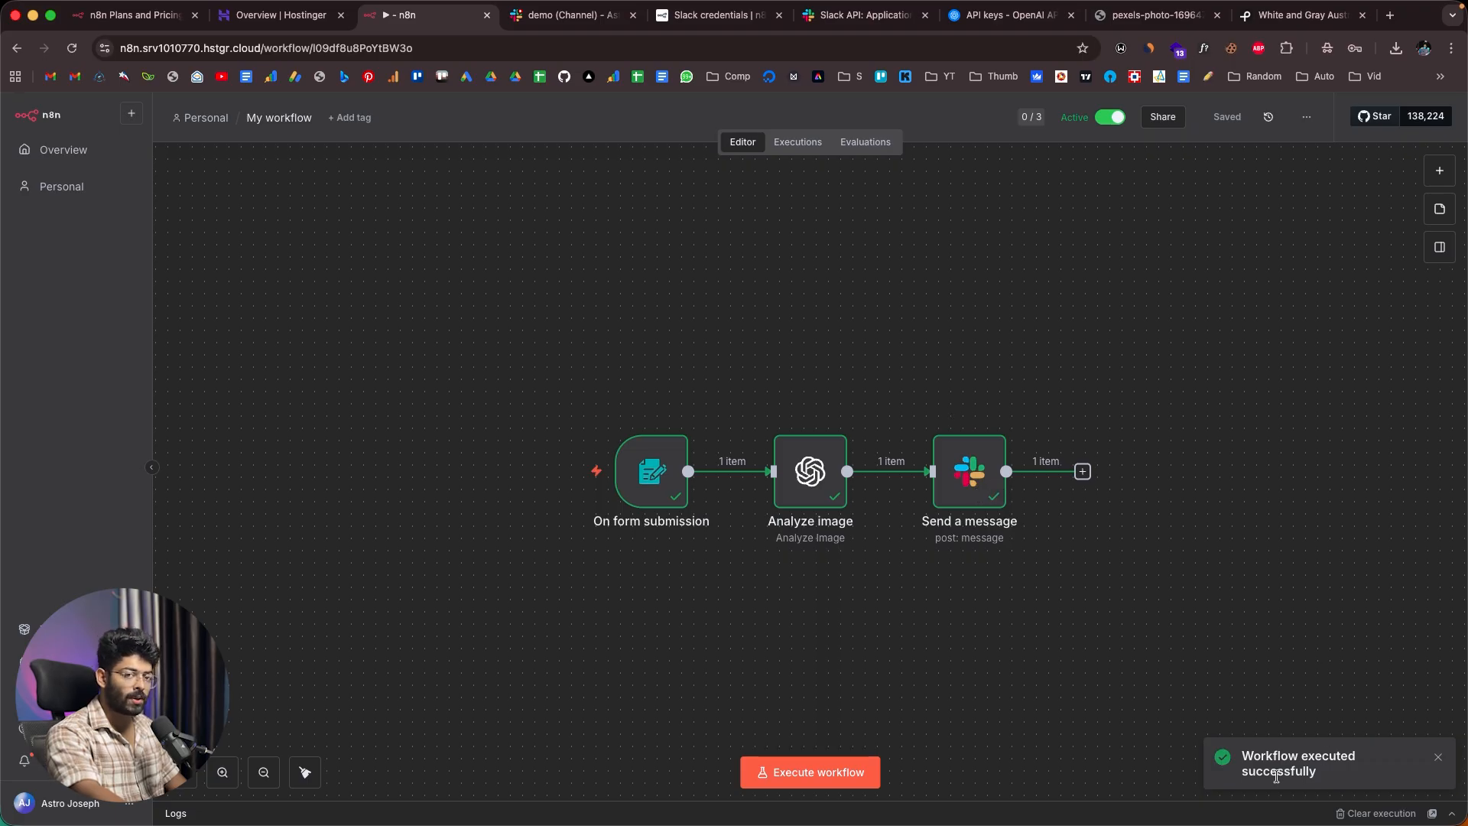
pyautogui.click(552, 23)
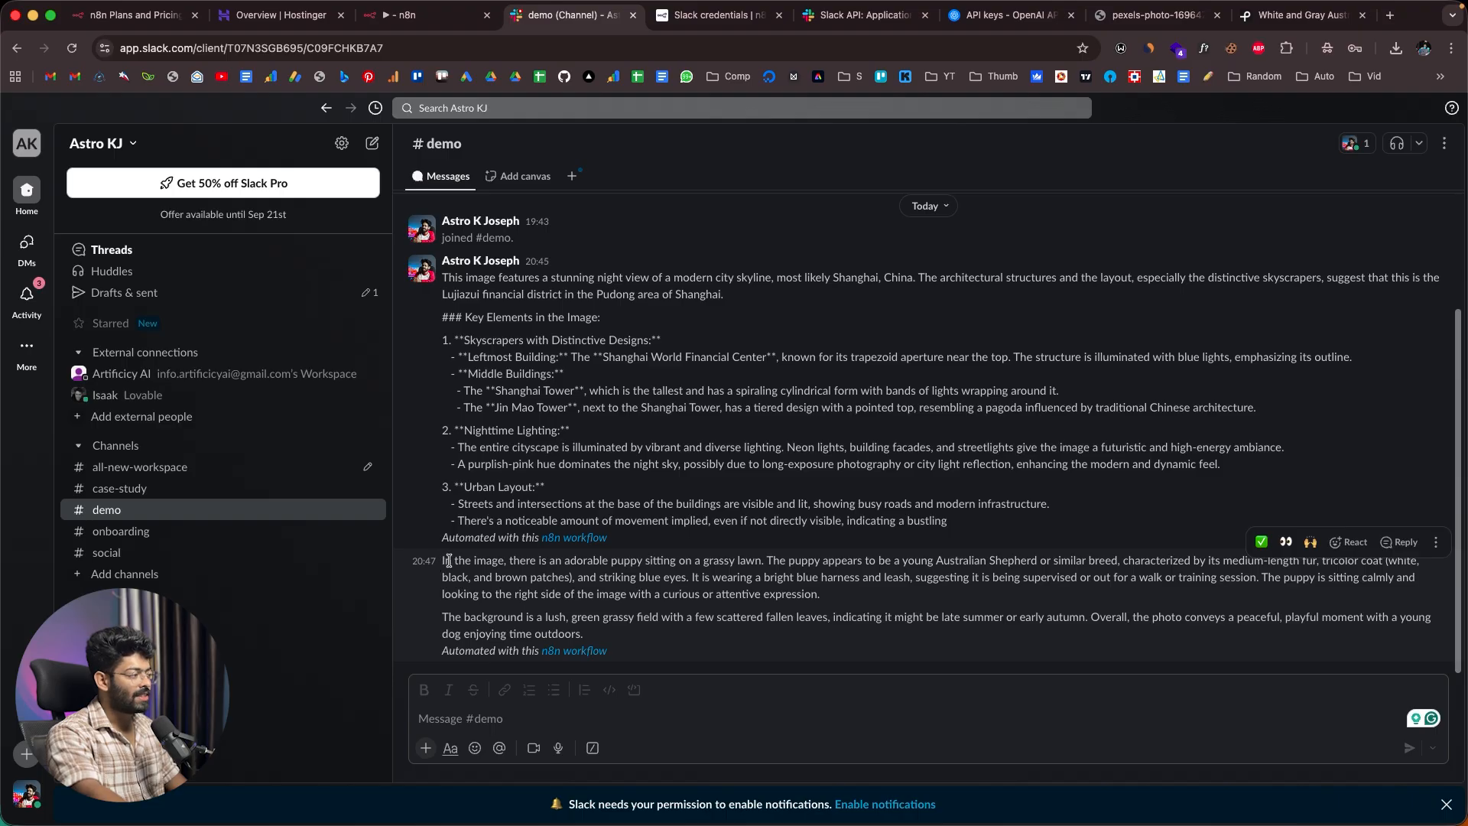
pyautogui.moveTo(443, 560); pyautogui.dragTo(662, 642)
pyautogui.click(656, 614)
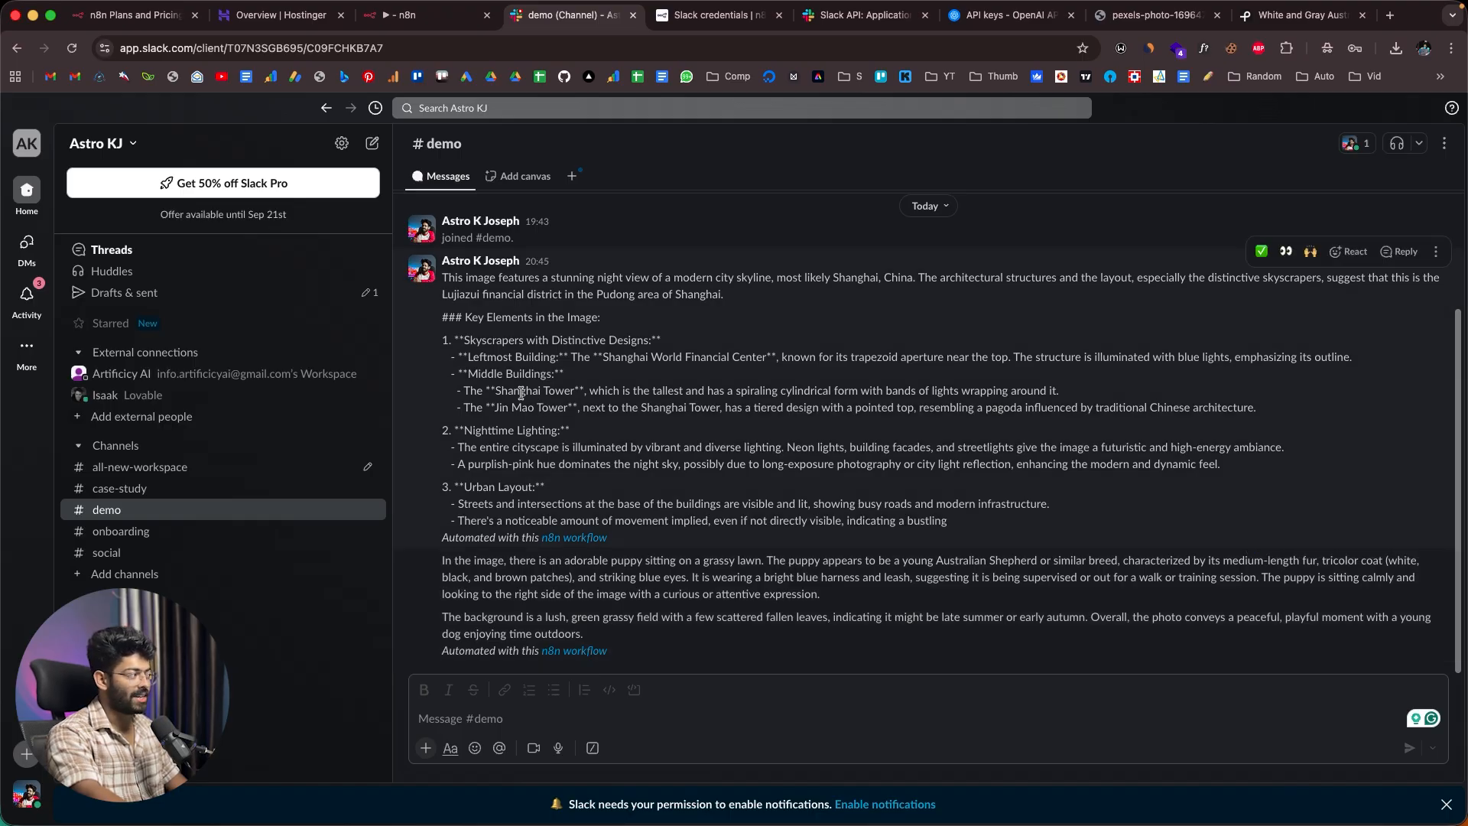
pyautogui.click(413, 15)
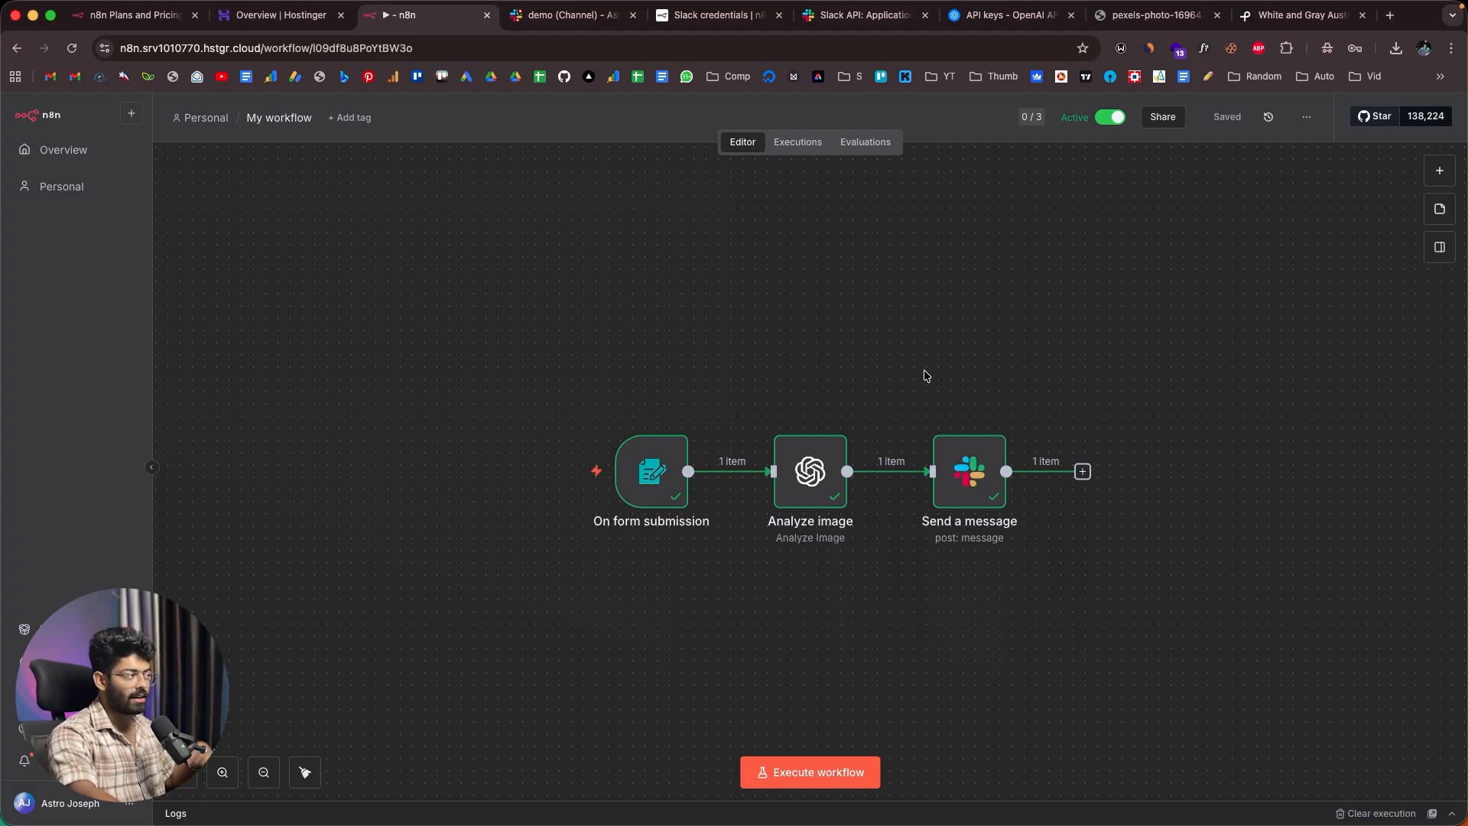
# Step: Open the workflow templates library on the n8n website and browse its newcomer and trending AI templates
pyautogui.click(137, 17)
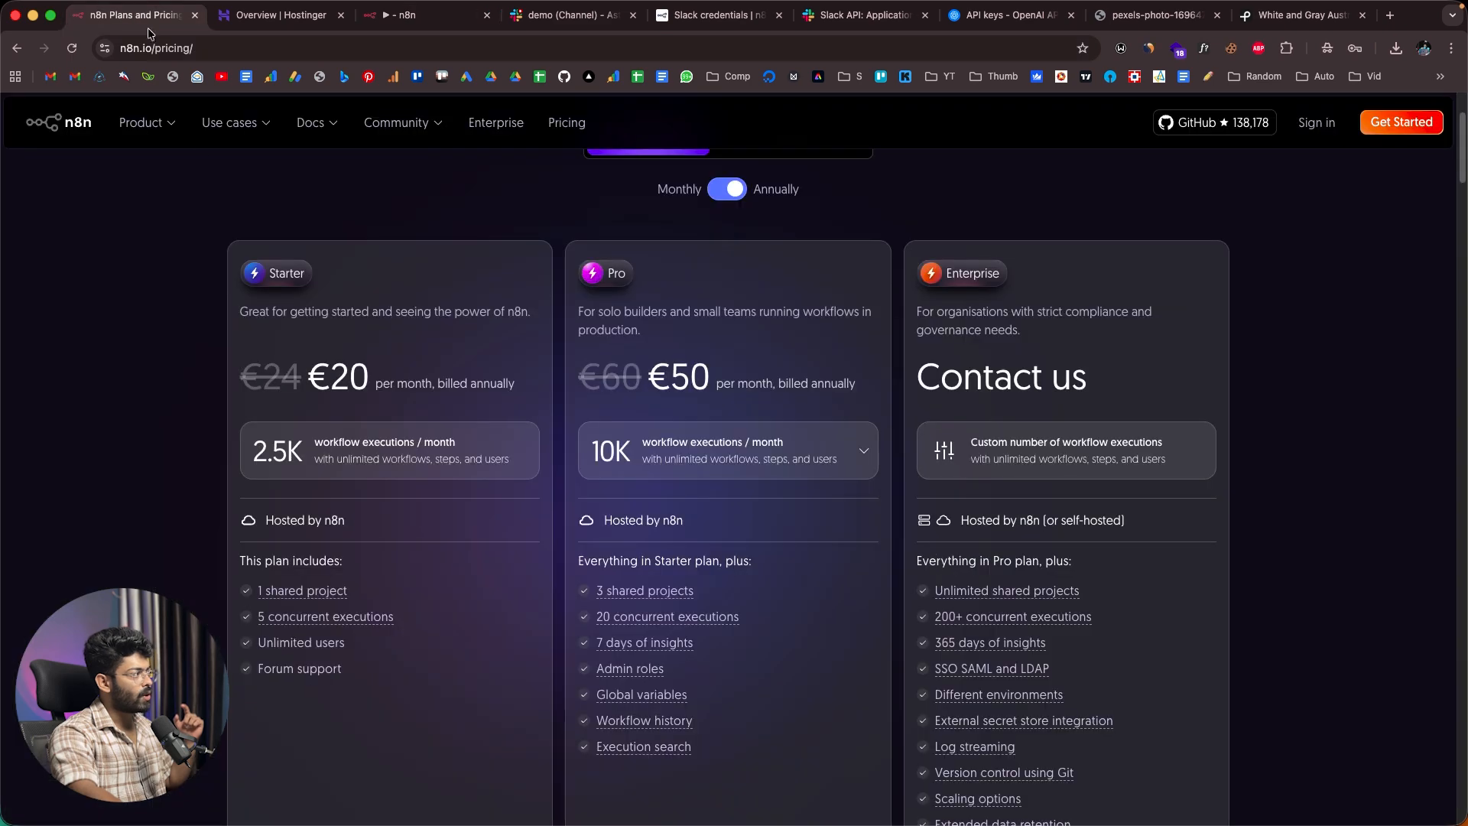
pyautogui.click(54, 132)
pyautogui.moveTo(145, 123)
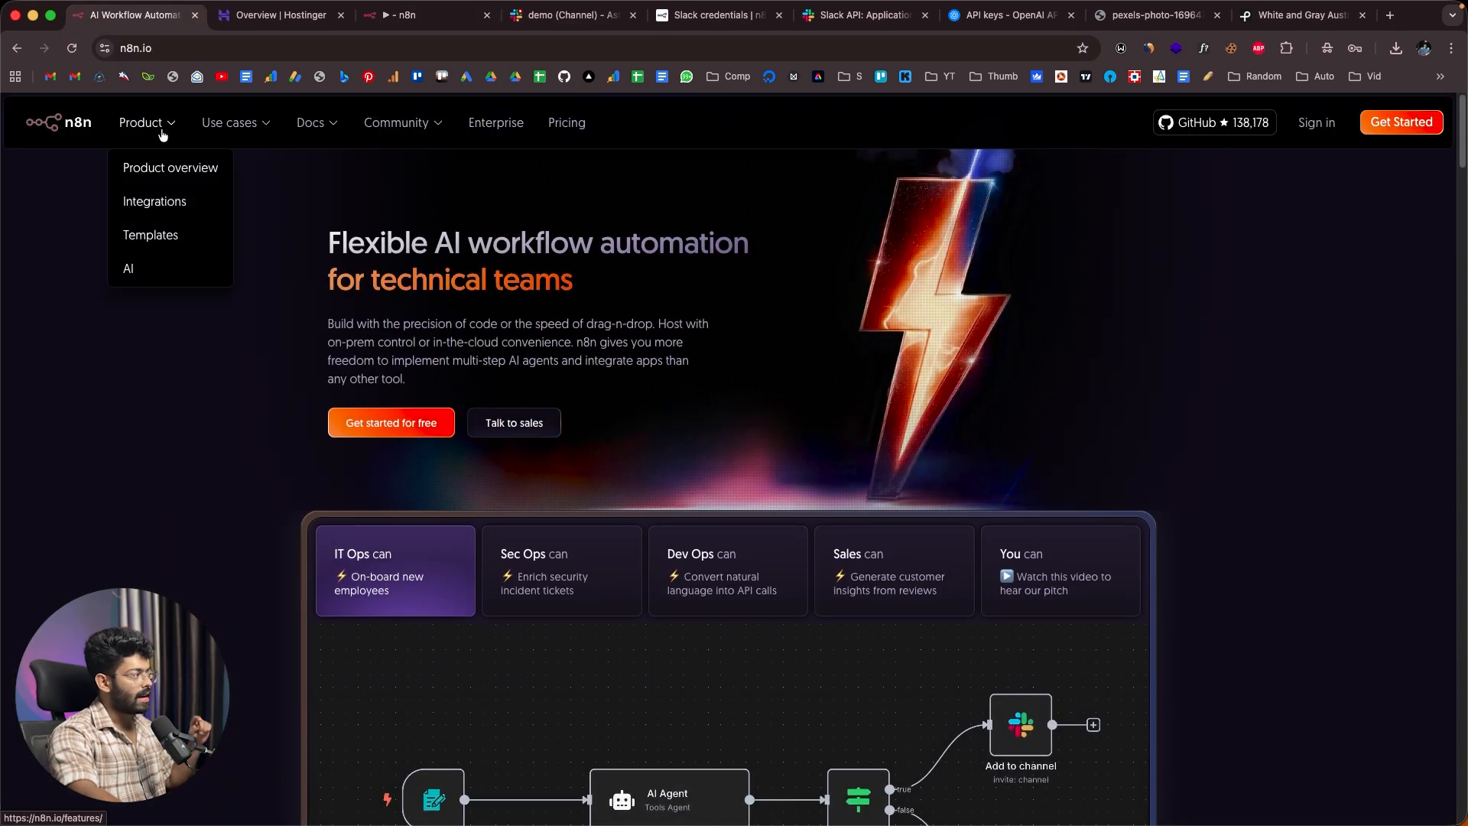
pyautogui.click(157, 235)
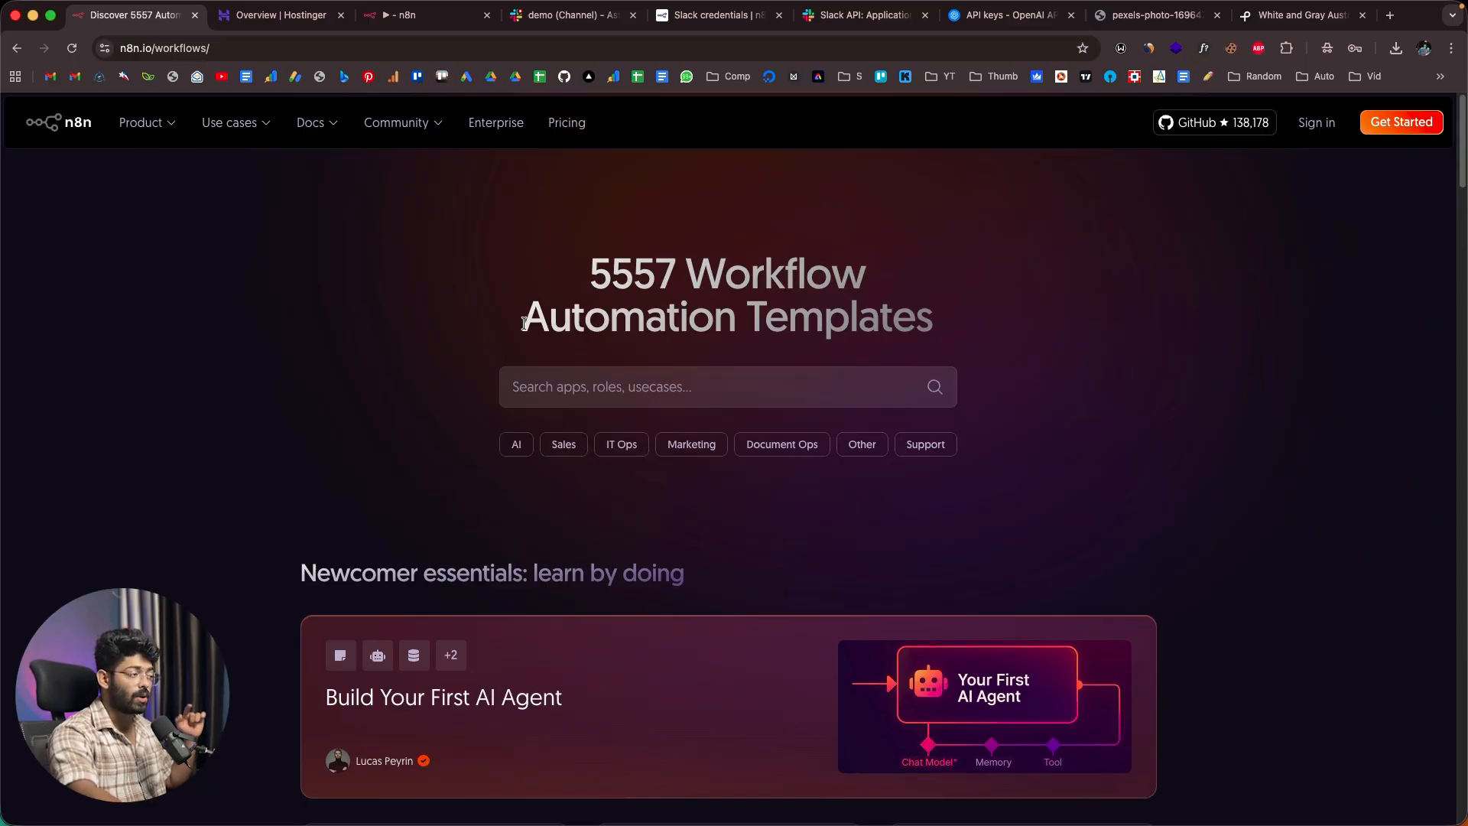
pyautogui.scroll(-12, 526, 329)
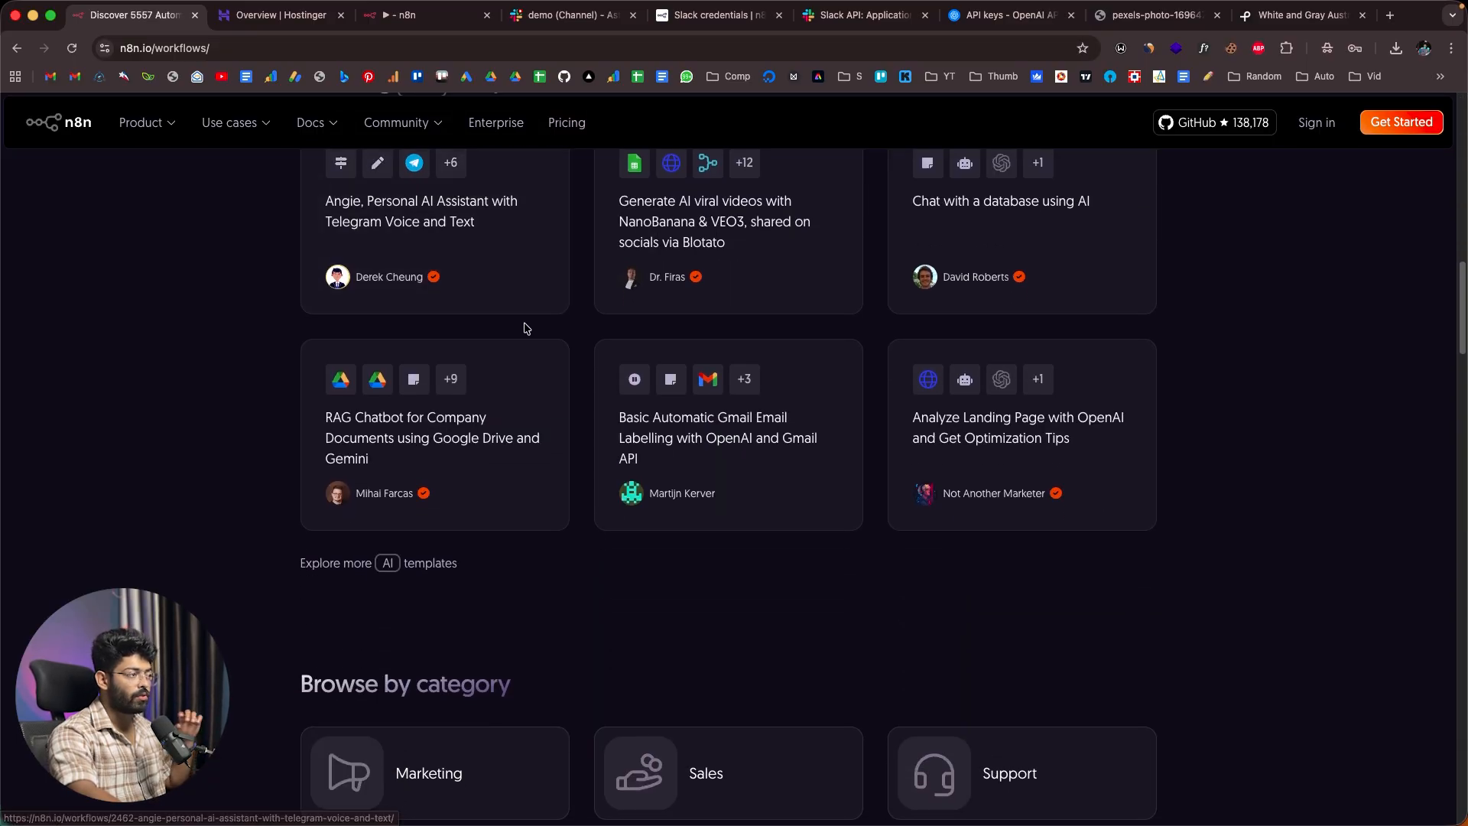
pyautogui.scroll(4, 526, 329)
pyautogui.scroll(12, 525, 329)
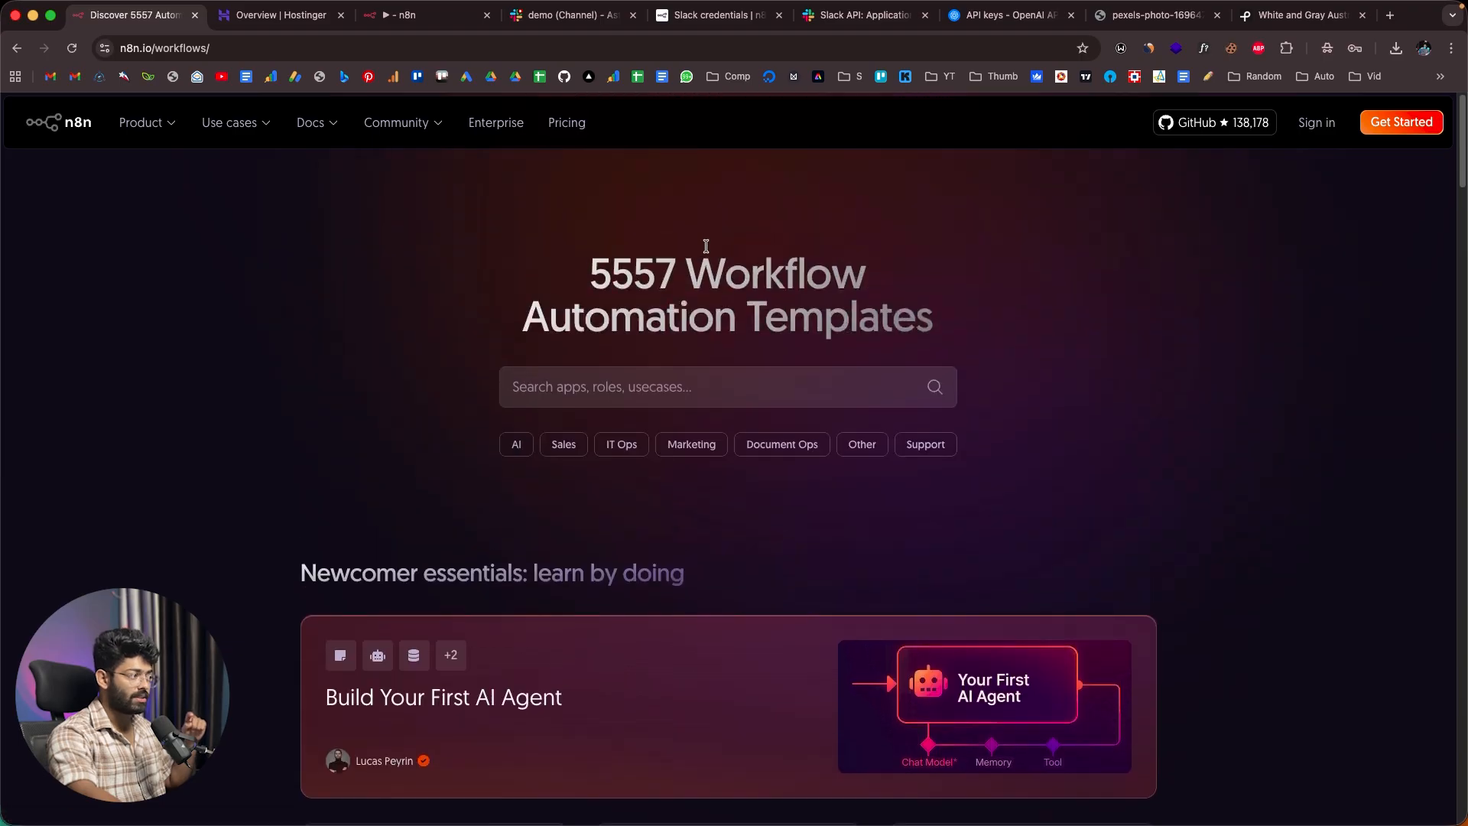
pyautogui.scroll(-10, 352, 486)
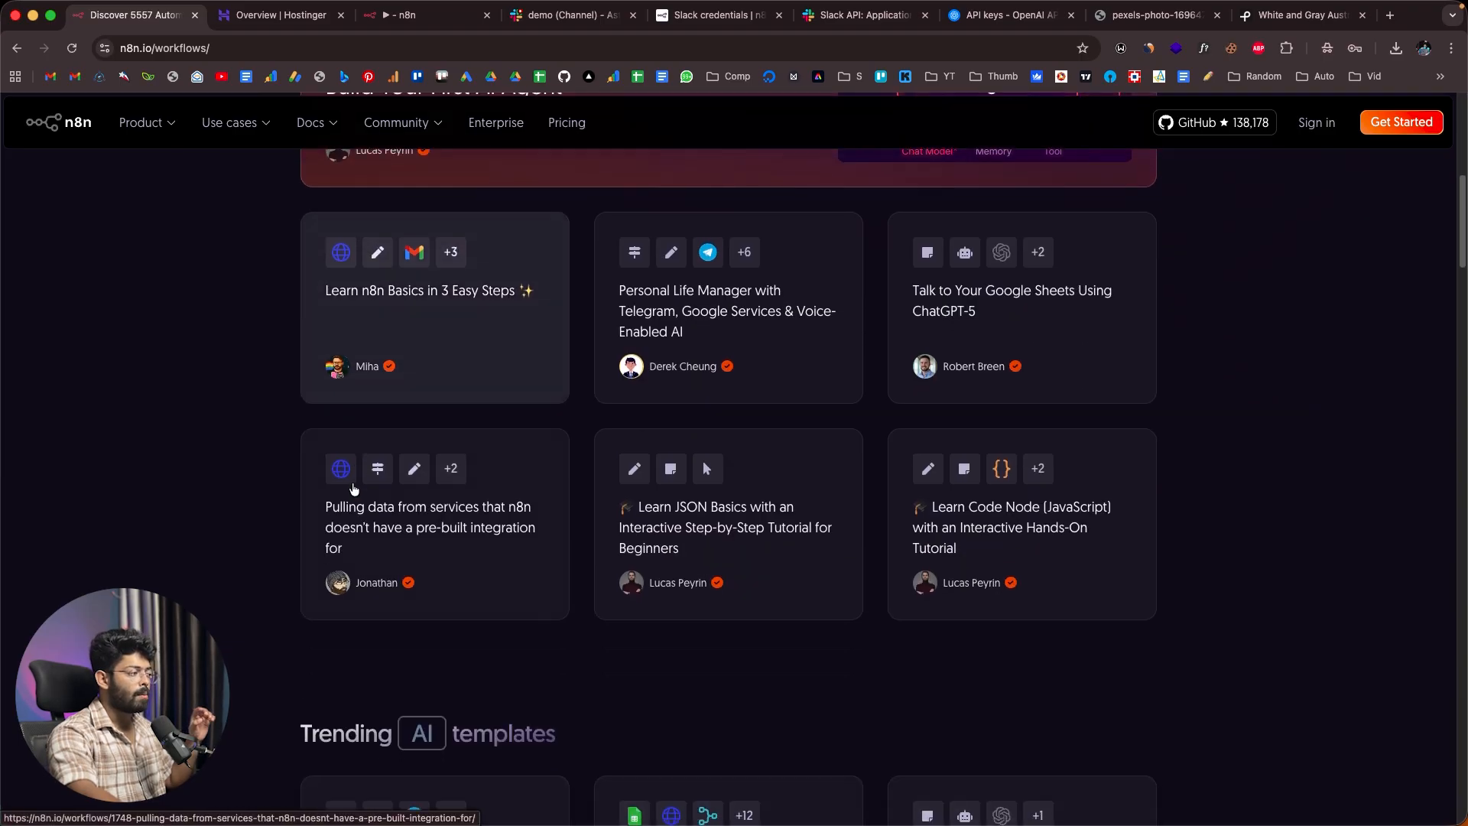
# Step: Open the "Chat with a database using AI" template from the trending AI templates and review its workflow preview and description
pyautogui.scroll(-8, 354, 489)
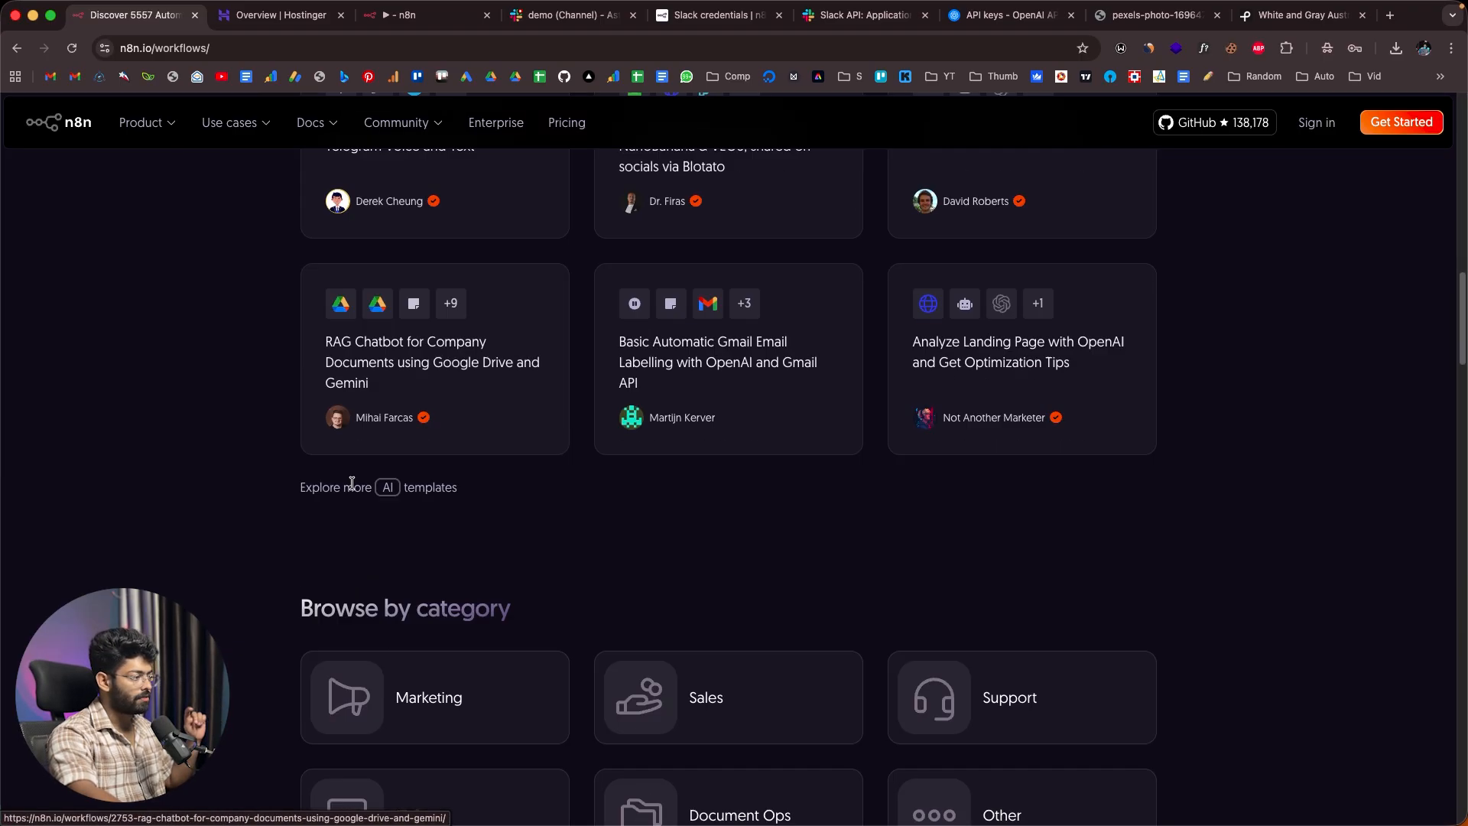
pyautogui.scroll(3, 353, 489)
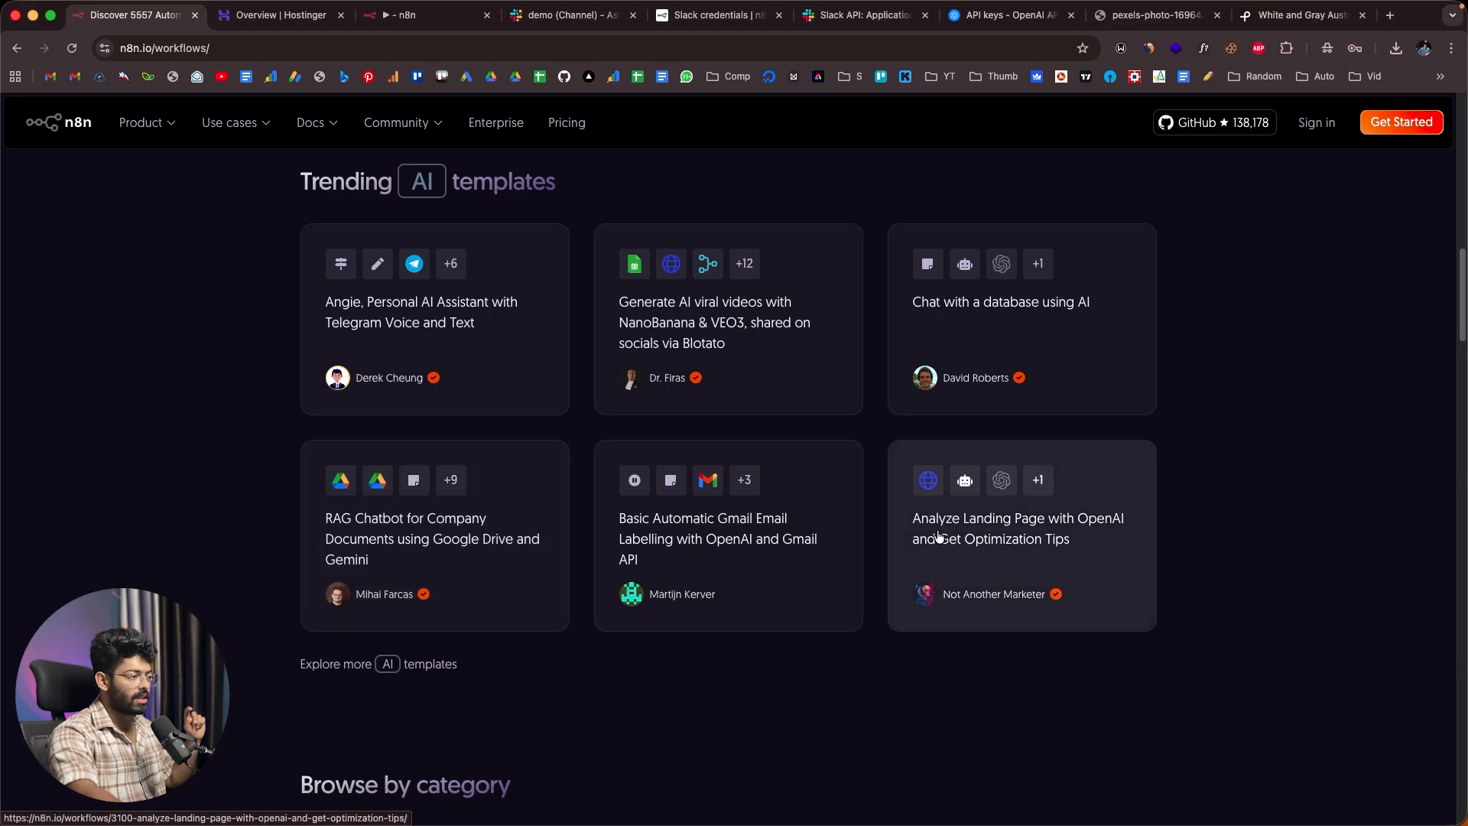
pyautogui.click(941, 308)
pyautogui.scroll(-3, 615, 421)
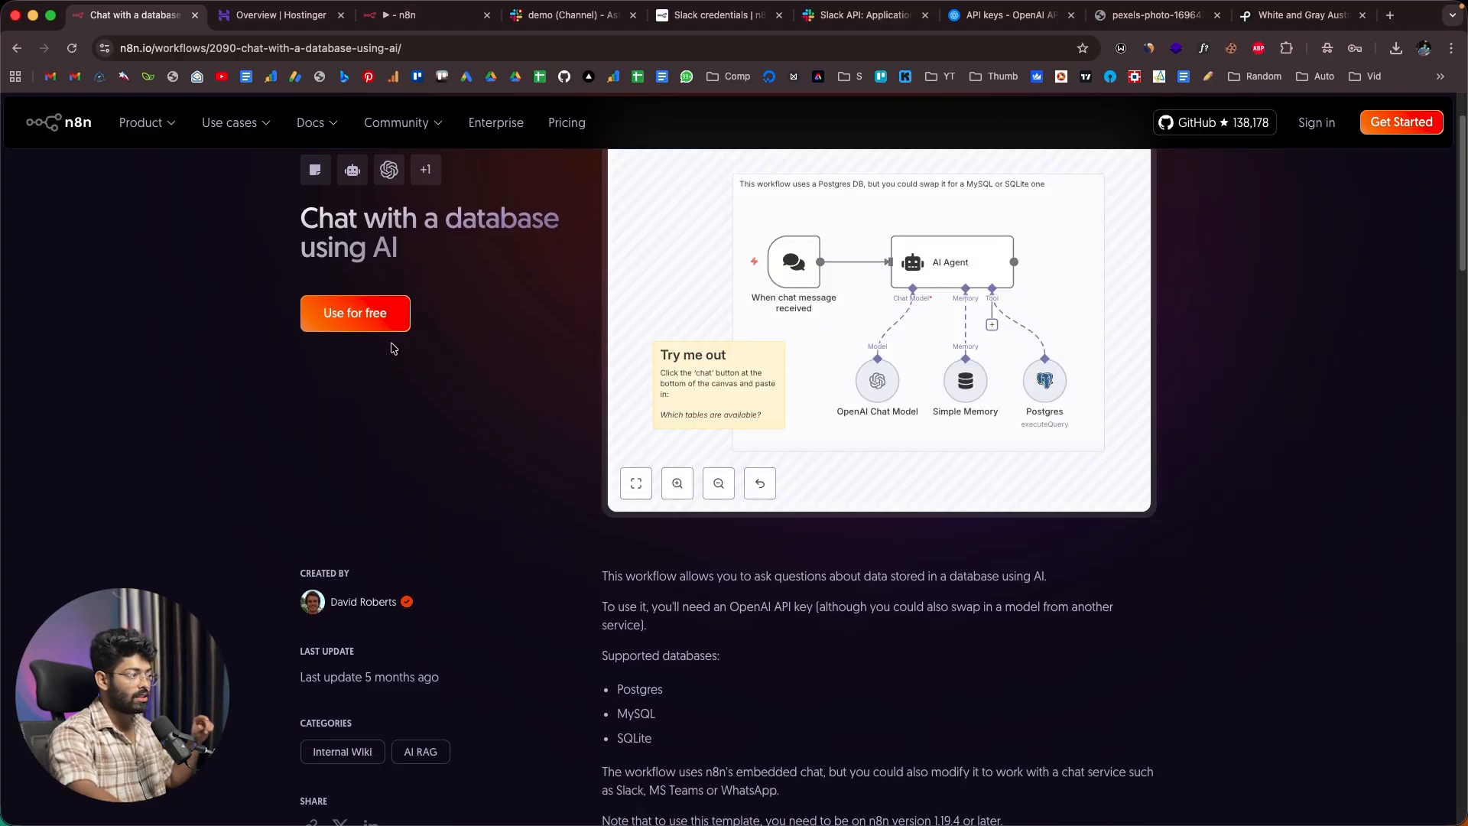
pyautogui.scroll(1, 386, 358)
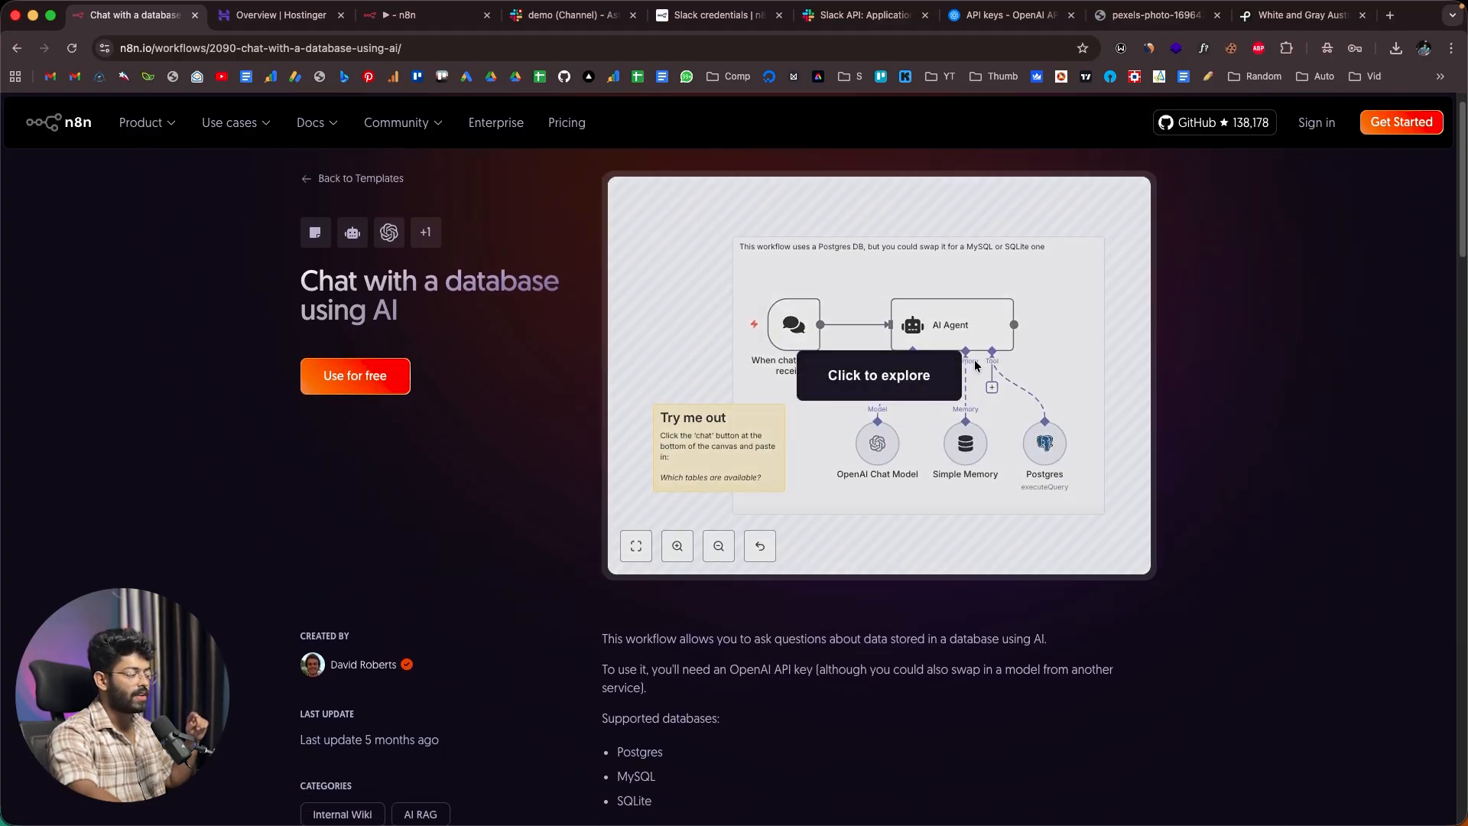
pyautogui.scroll(-3, 793, 508)
pyautogui.scroll(4, 497, 469)
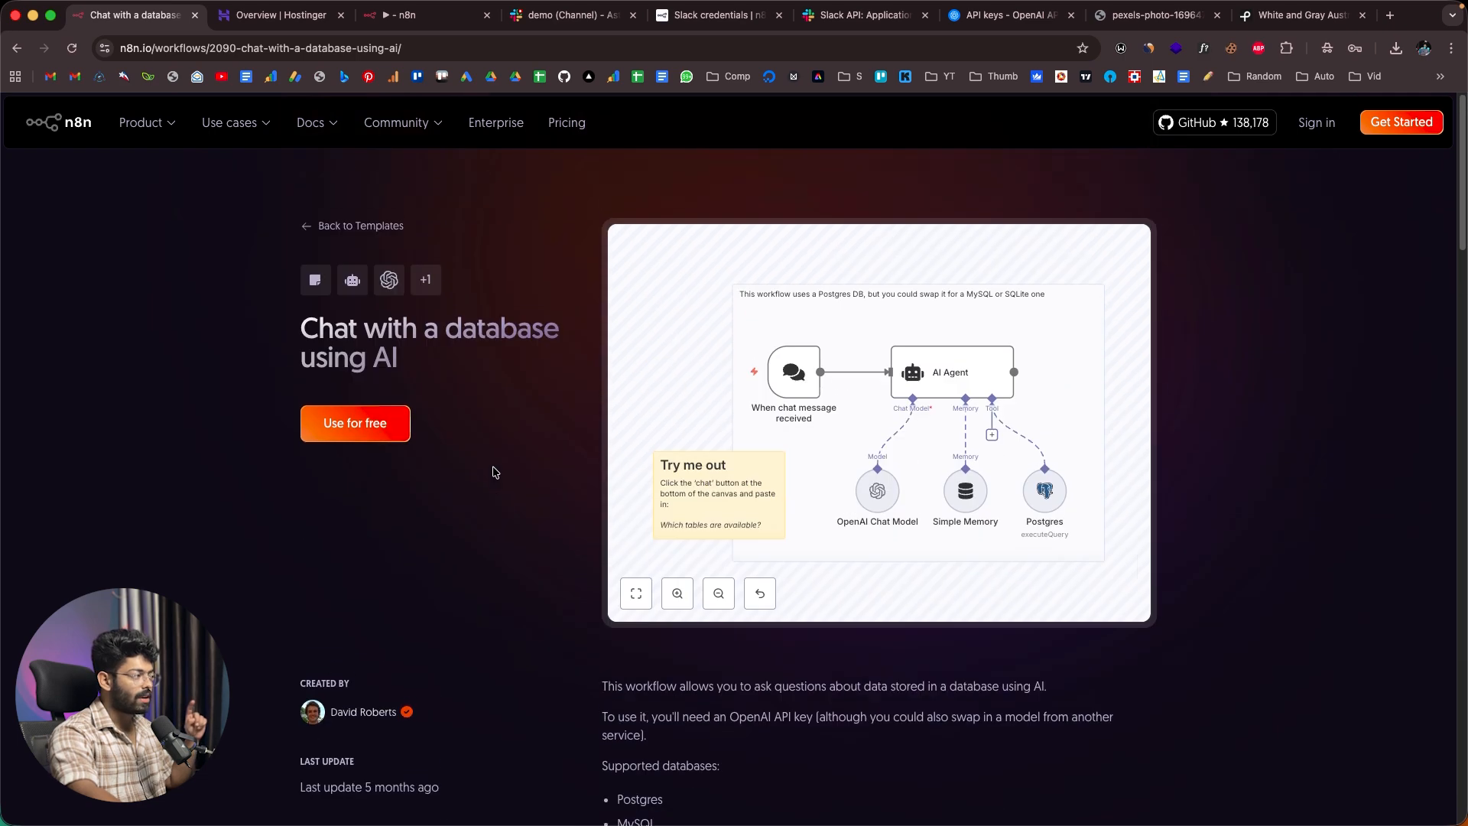
# Step: Copy the database chat template as JSON and paste it into a new workflow on the self-hosted n8n instance
pyautogui.click(343, 419)
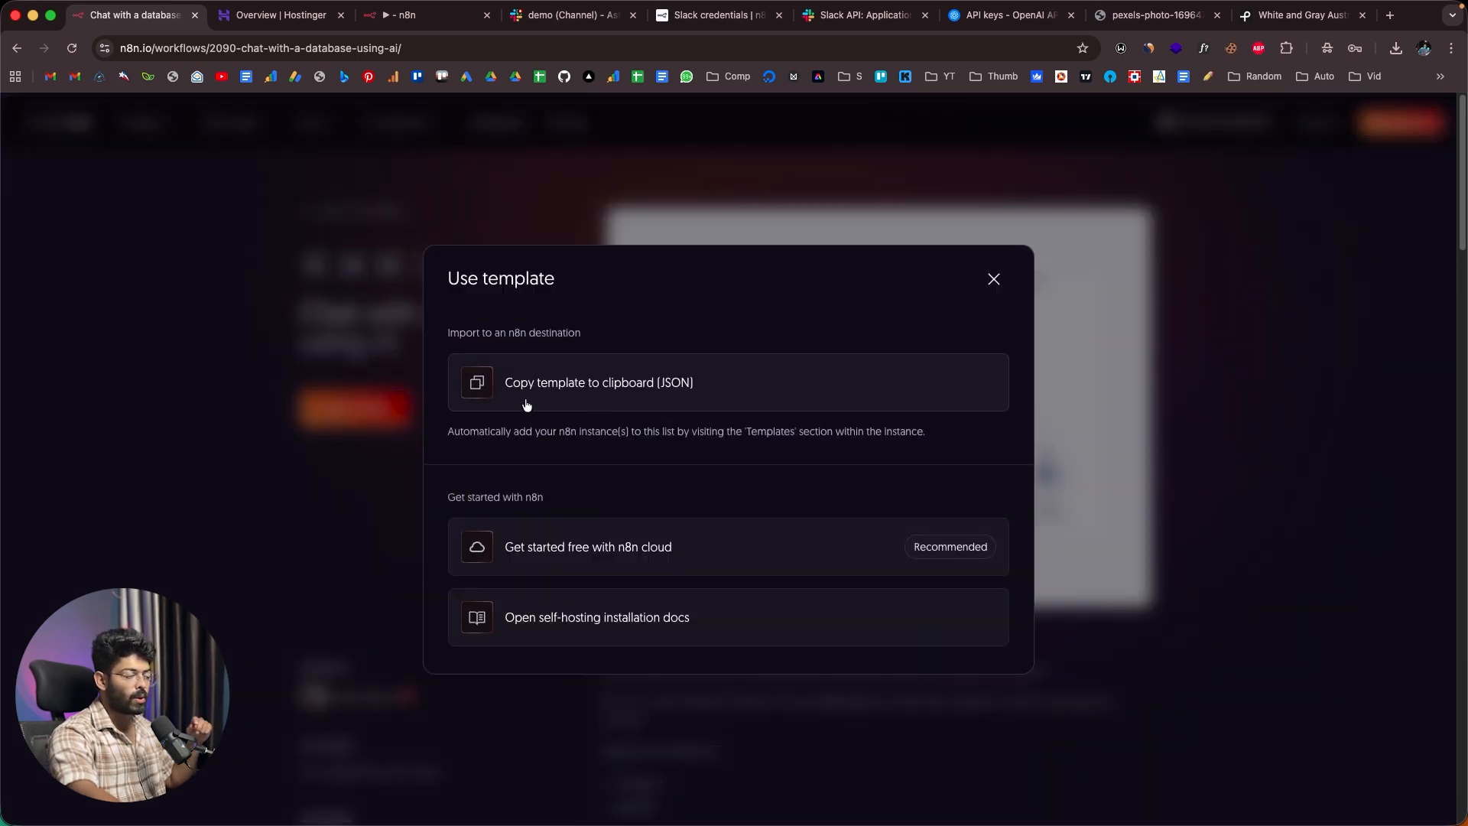
pyautogui.click(555, 393)
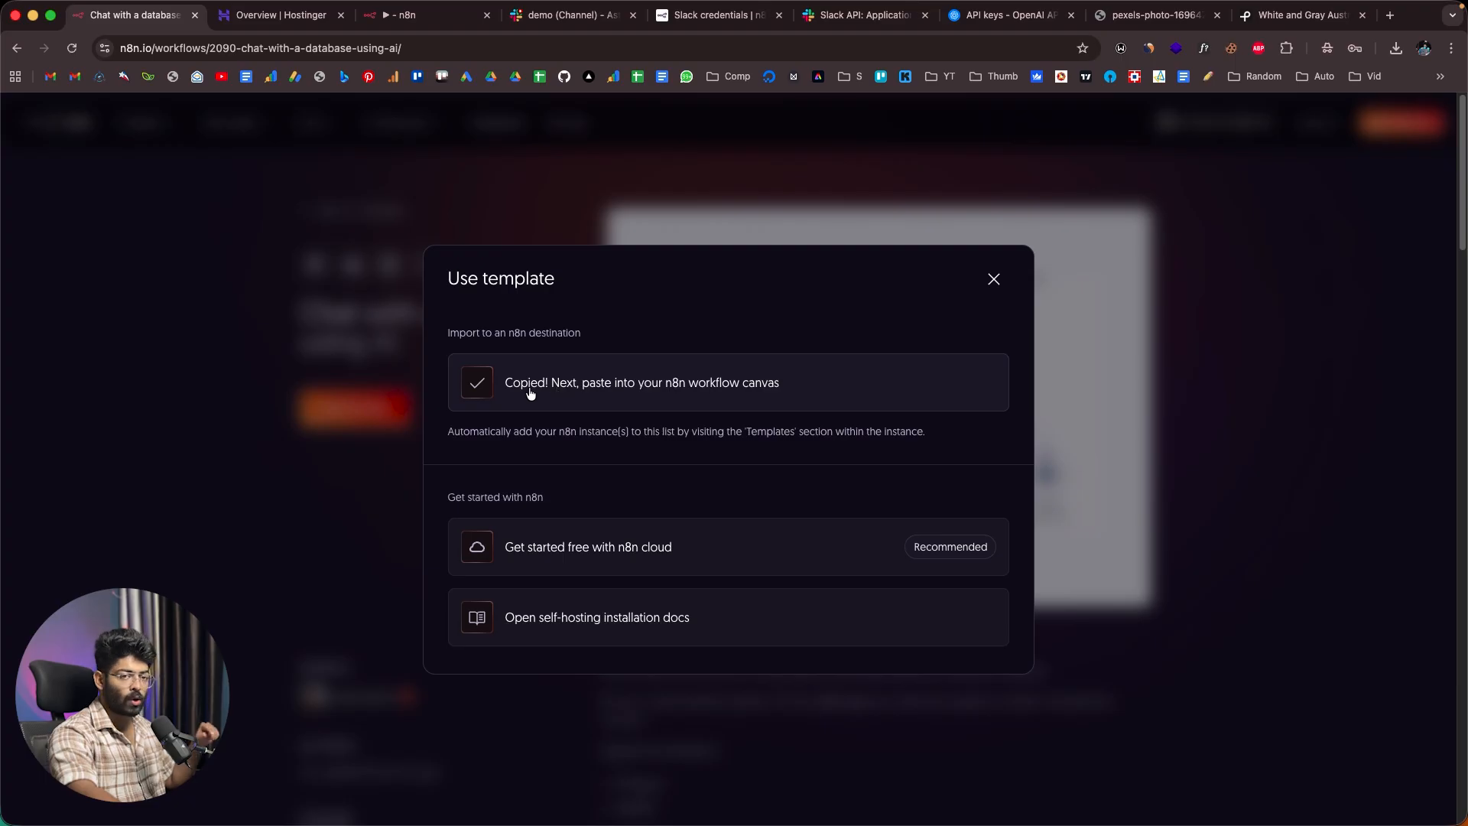
pyautogui.click(431, 22)
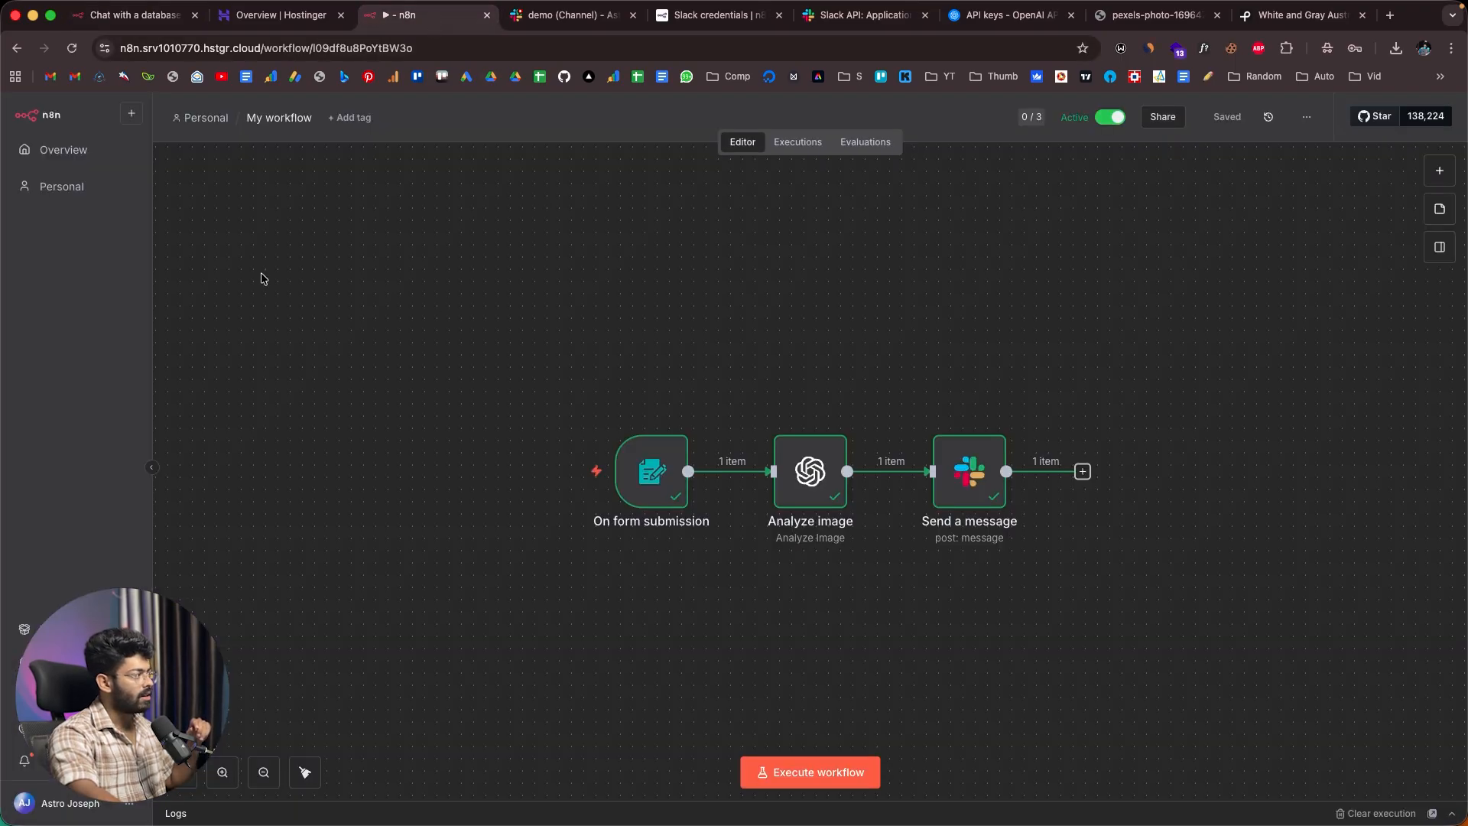
pyautogui.click(64, 150)
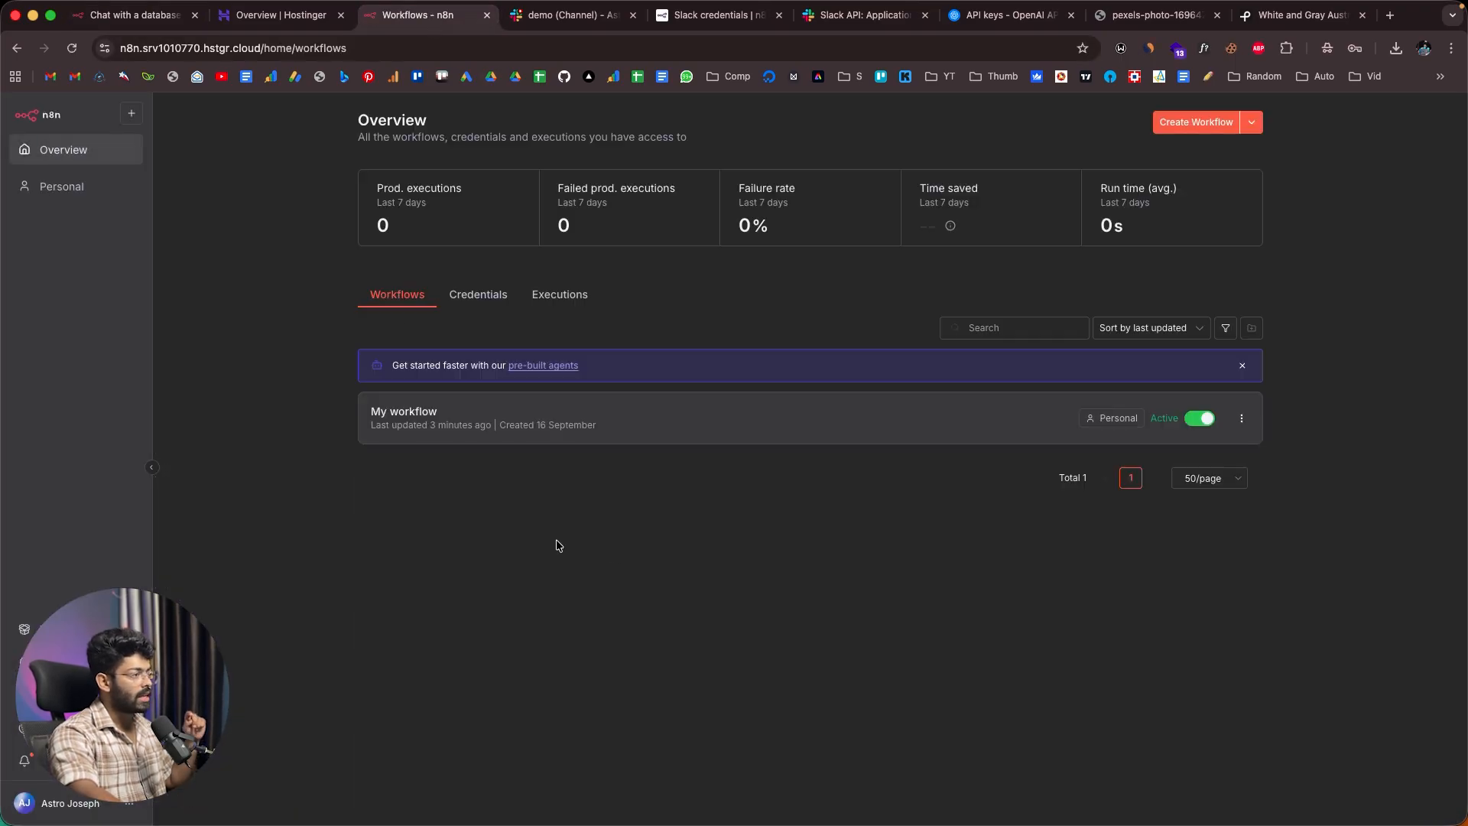
pyautogui.click(1189, 130)
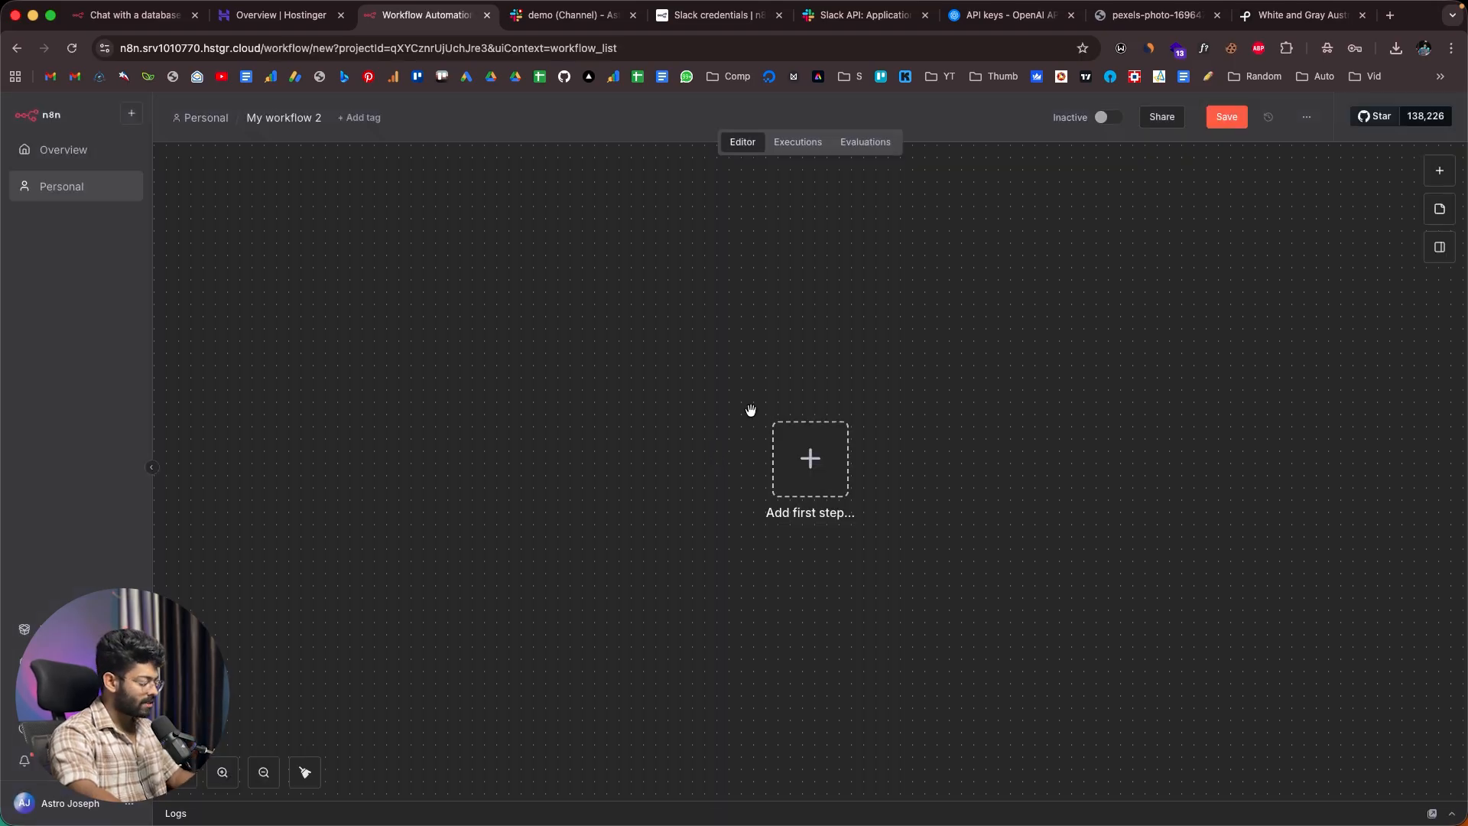
pyautogui.press('super+v')
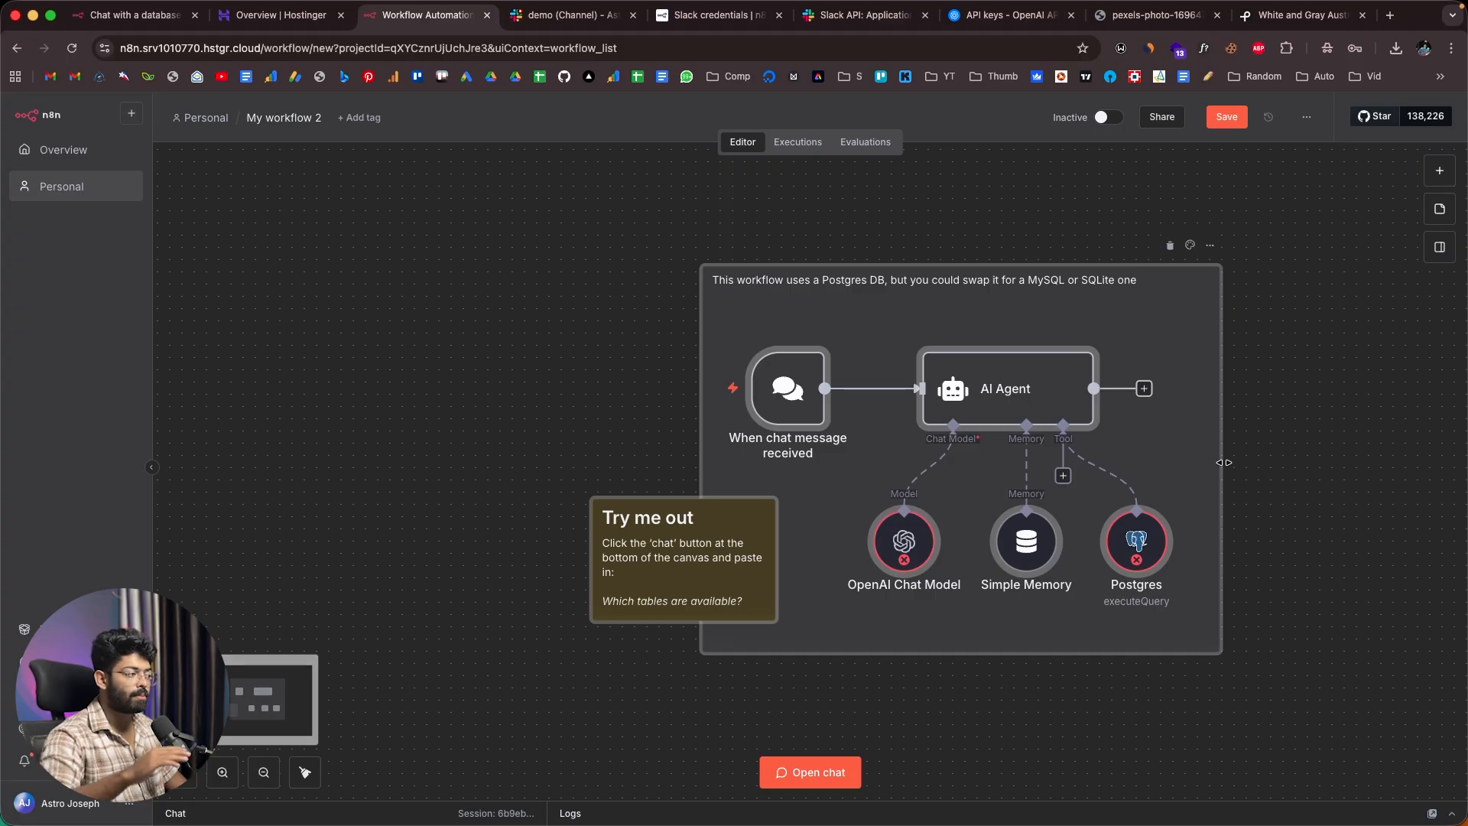
# Step: Choose a credential for the OpenAI Chat Model node and inspect the Postgres node's parameters
pyautogui.doubleClick(890, 520)
pyautogui.click(720, 218)
pyautogui.click(673, 251)
pyautogui.click(975, 131)
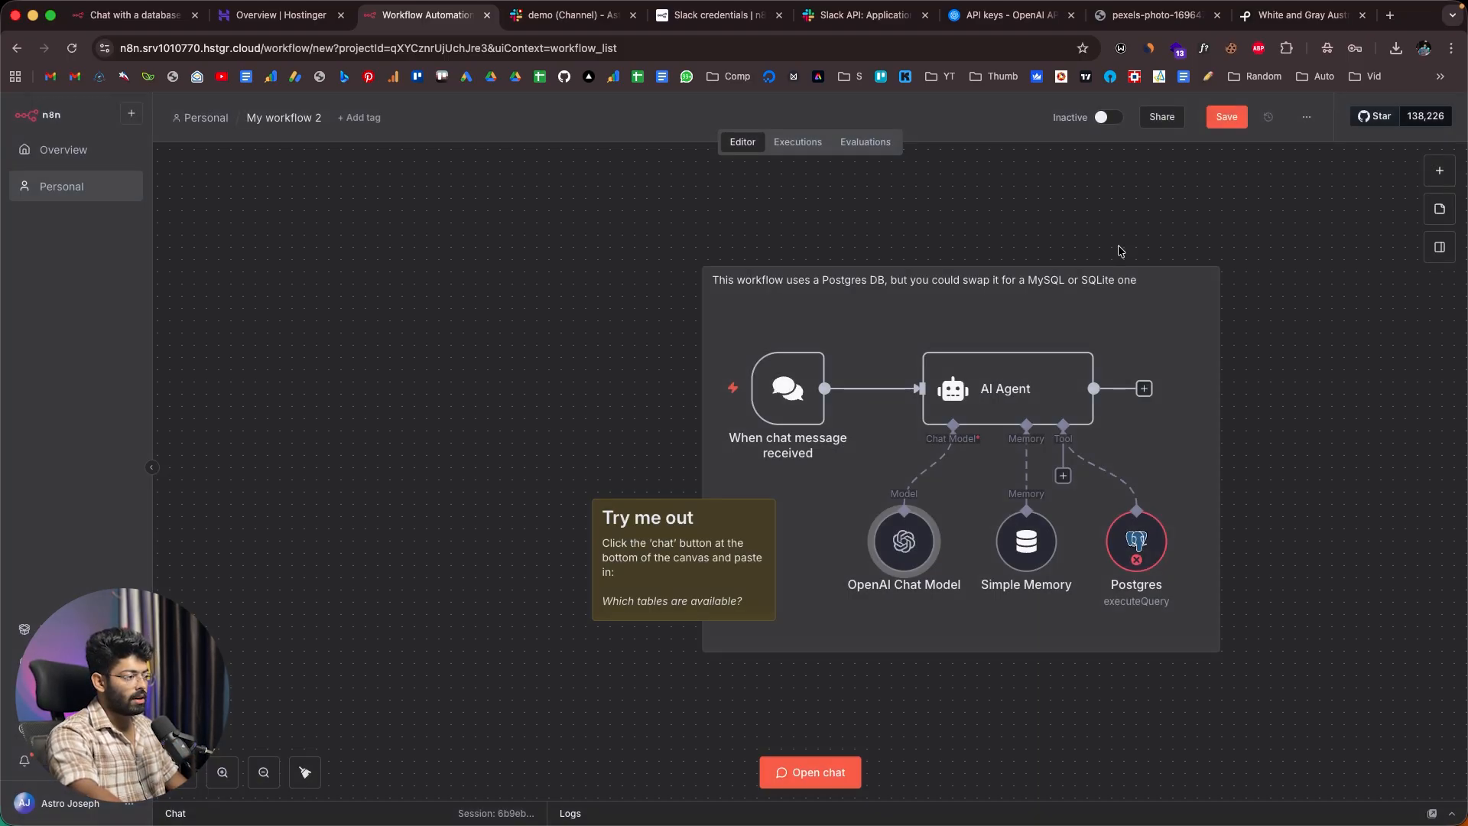
pyautogui.doubleClick(1119, 557)
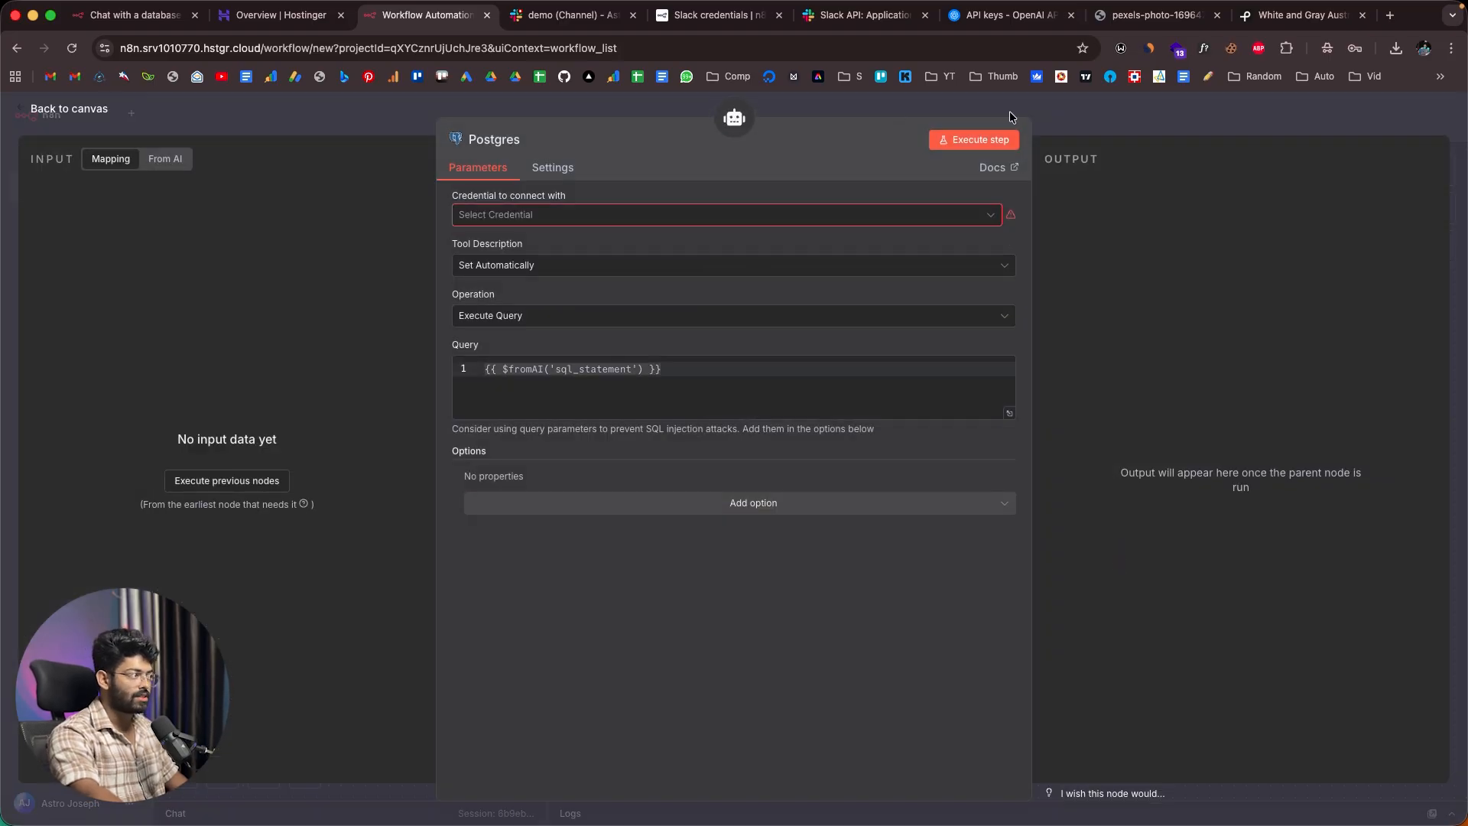
pyautogui.click(1044, 116)
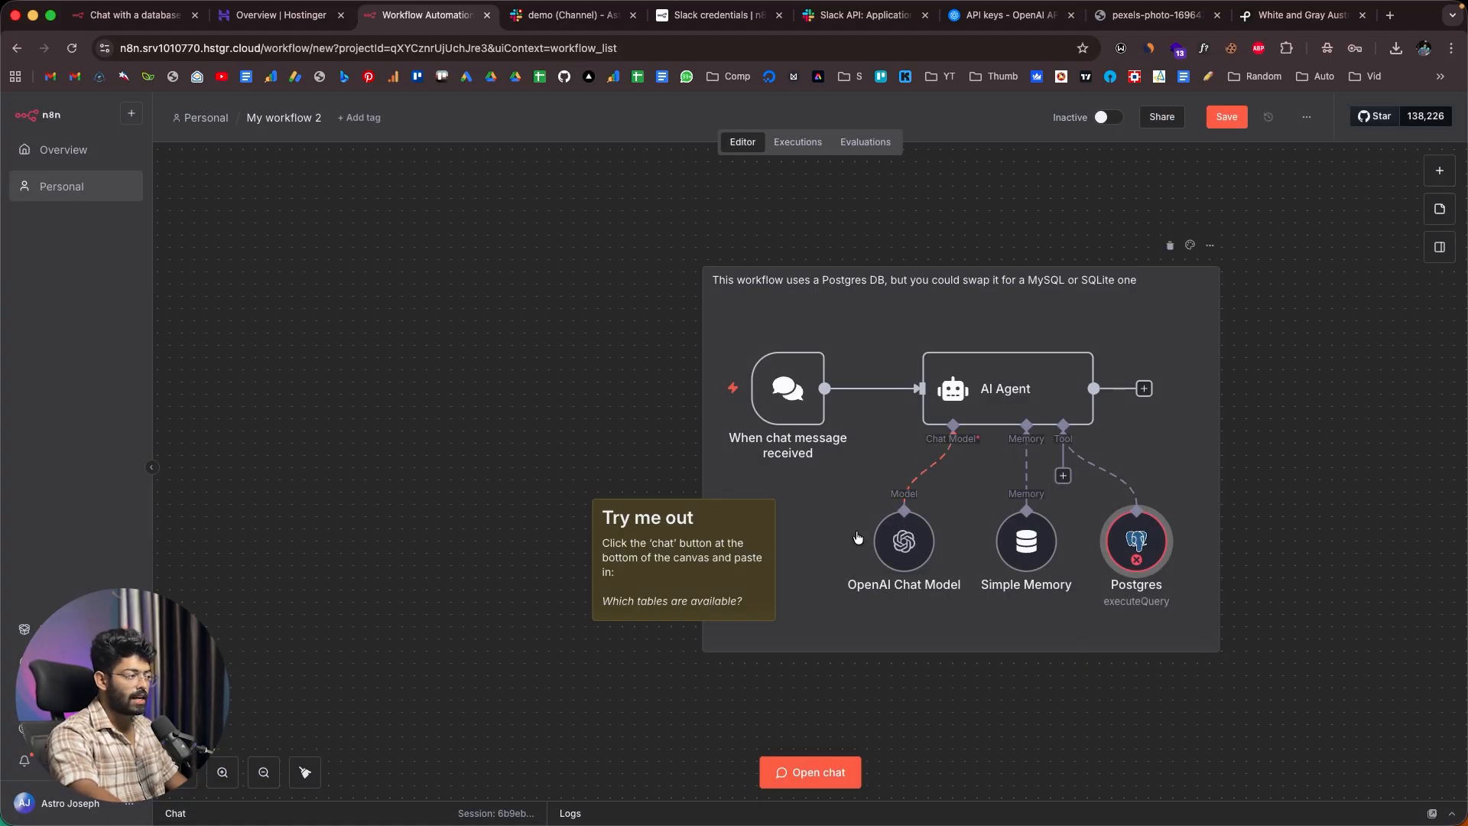
# Step: Return to the n8n templates library and browse its newcomer, trending AI and category sections
pyautogui.click(137, 18)
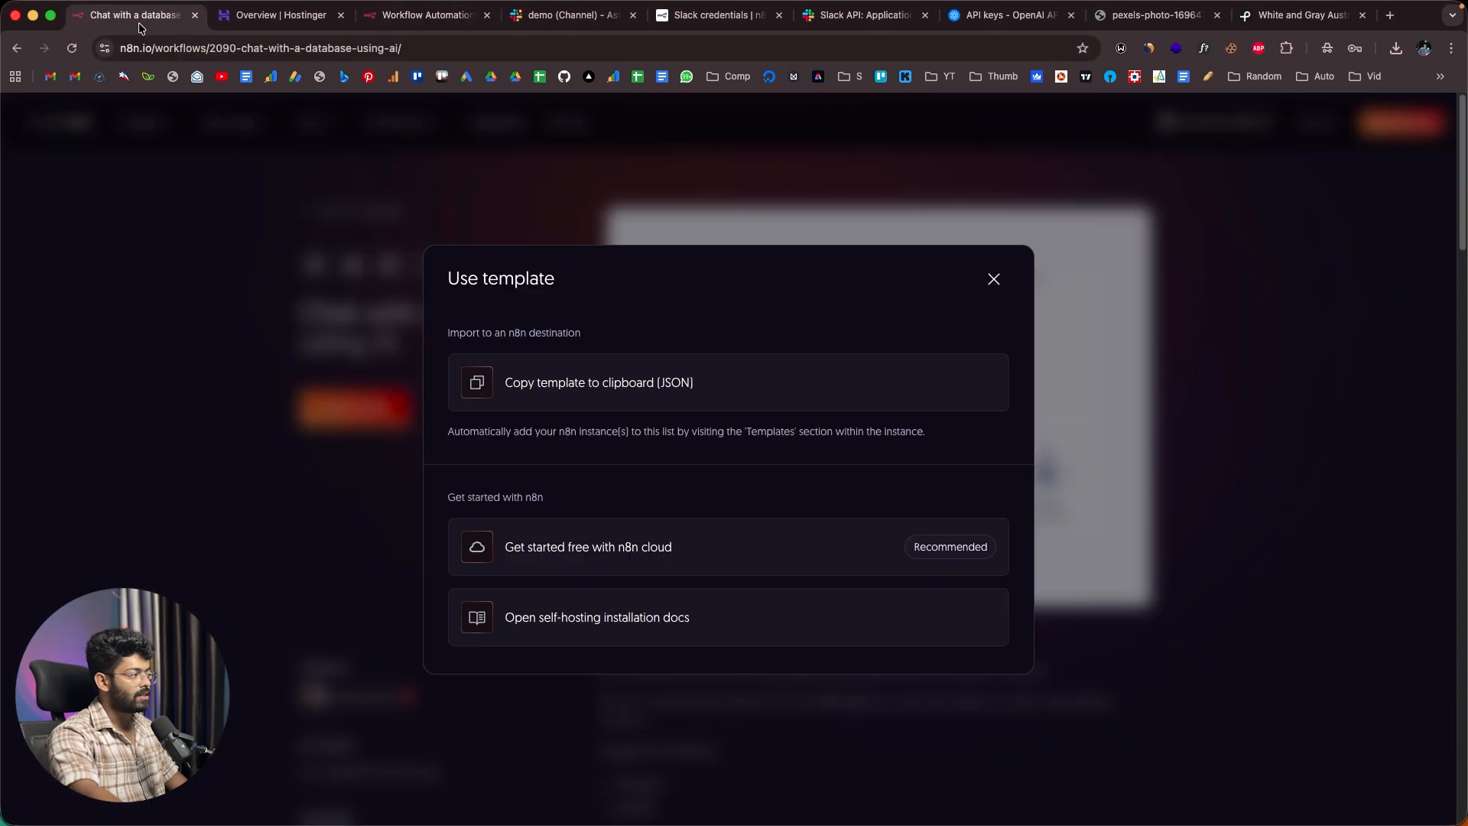
pyautogui.press('Escape')
pyautogui.click(348, 212)
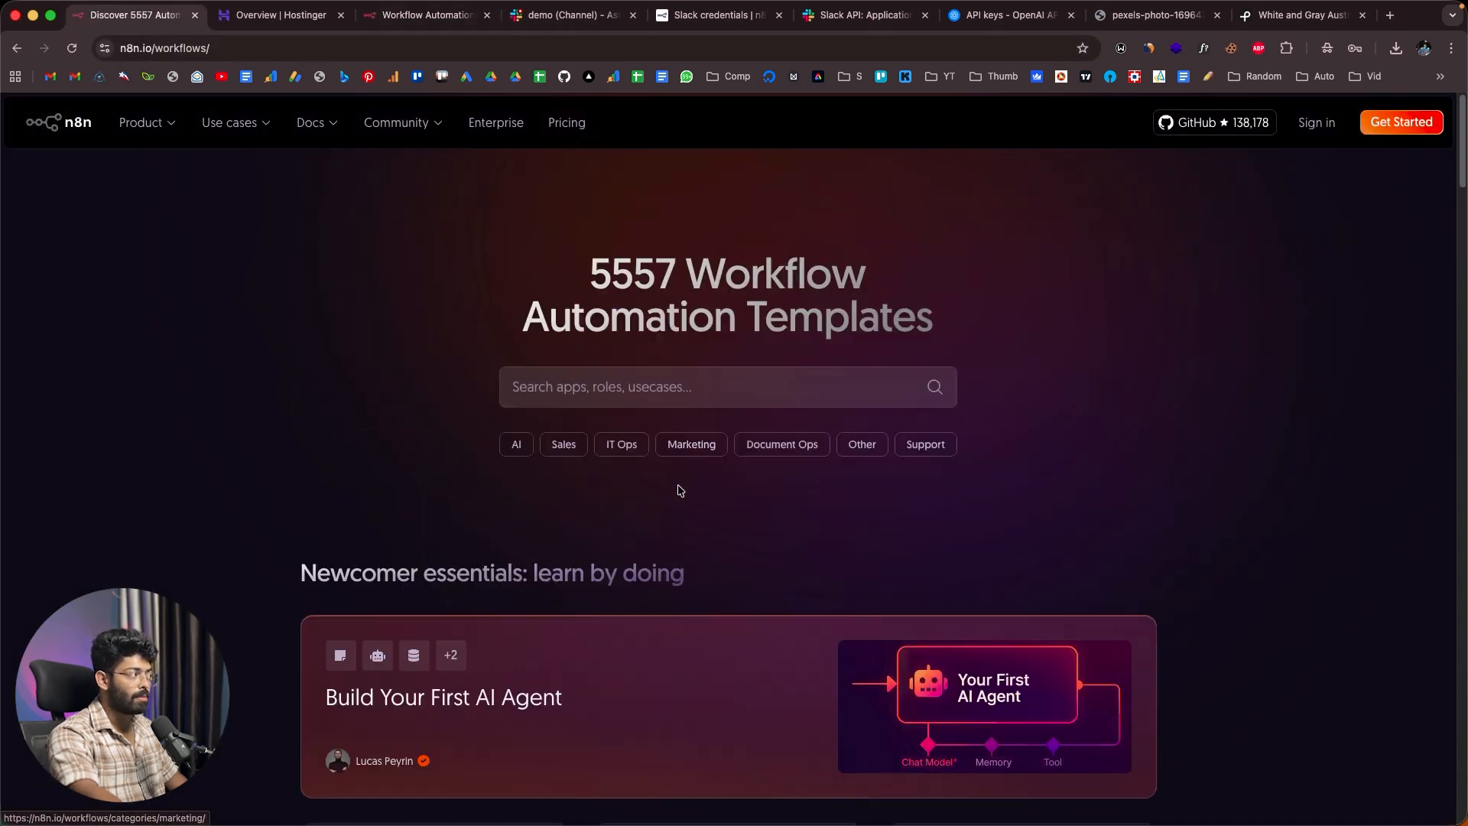
pyautogui.scroll(-10, 679, 490)
pyautogui.scroll(-3, 679, 490)
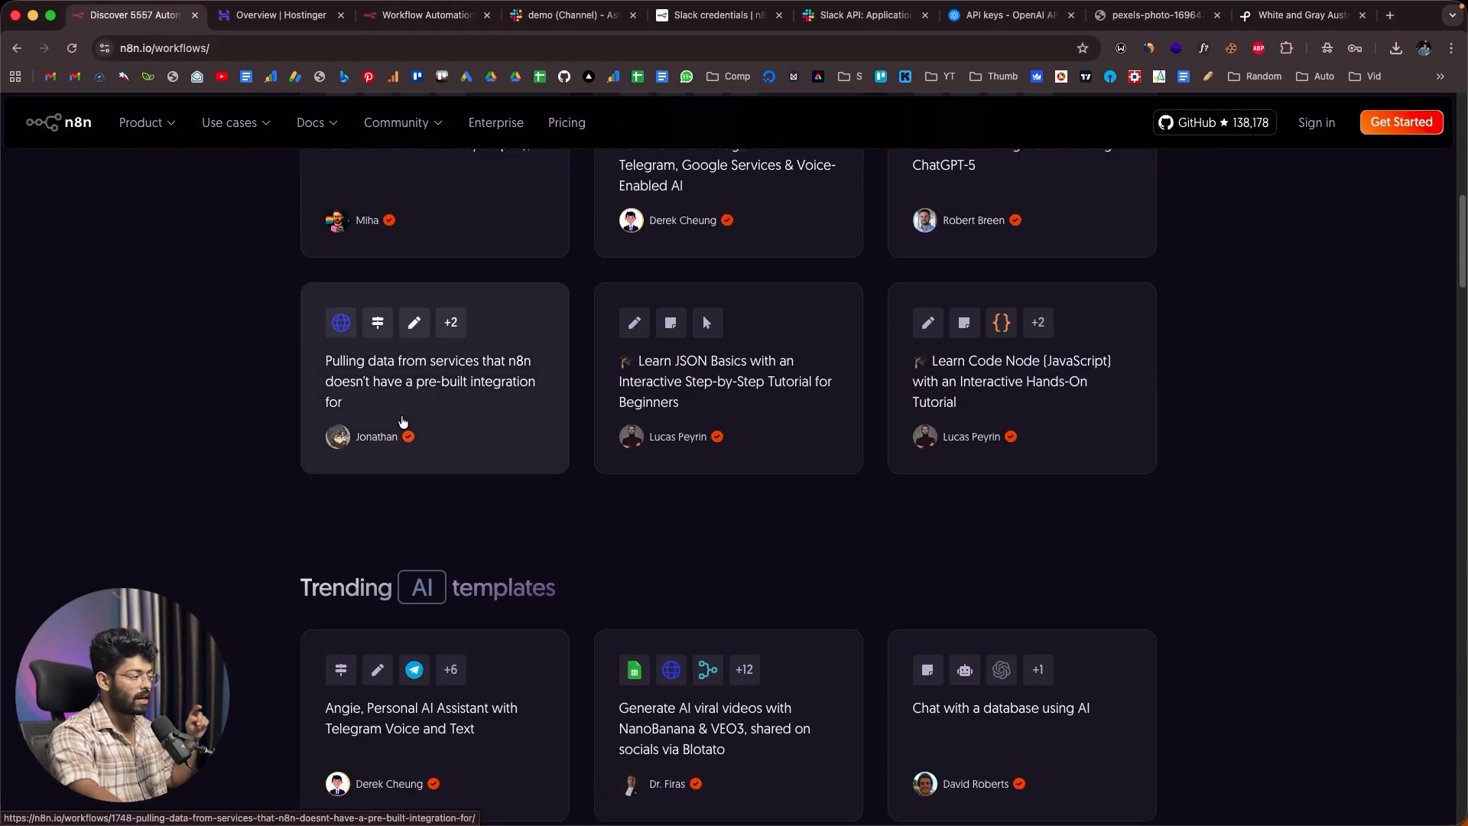
pyautogui.scroll(-8, 403, 422)
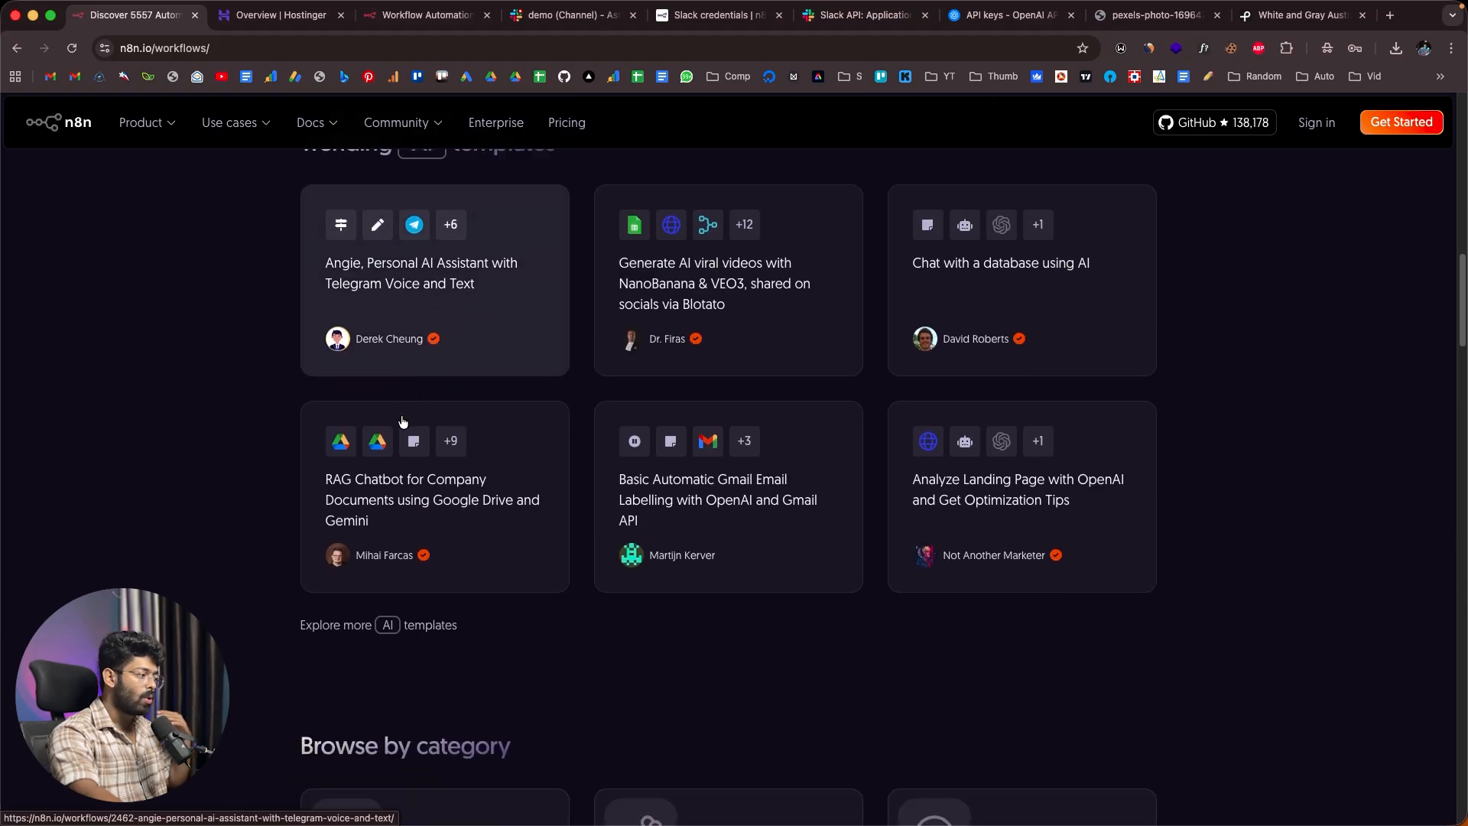
pyautogui.scroll(-1, 403, 421)
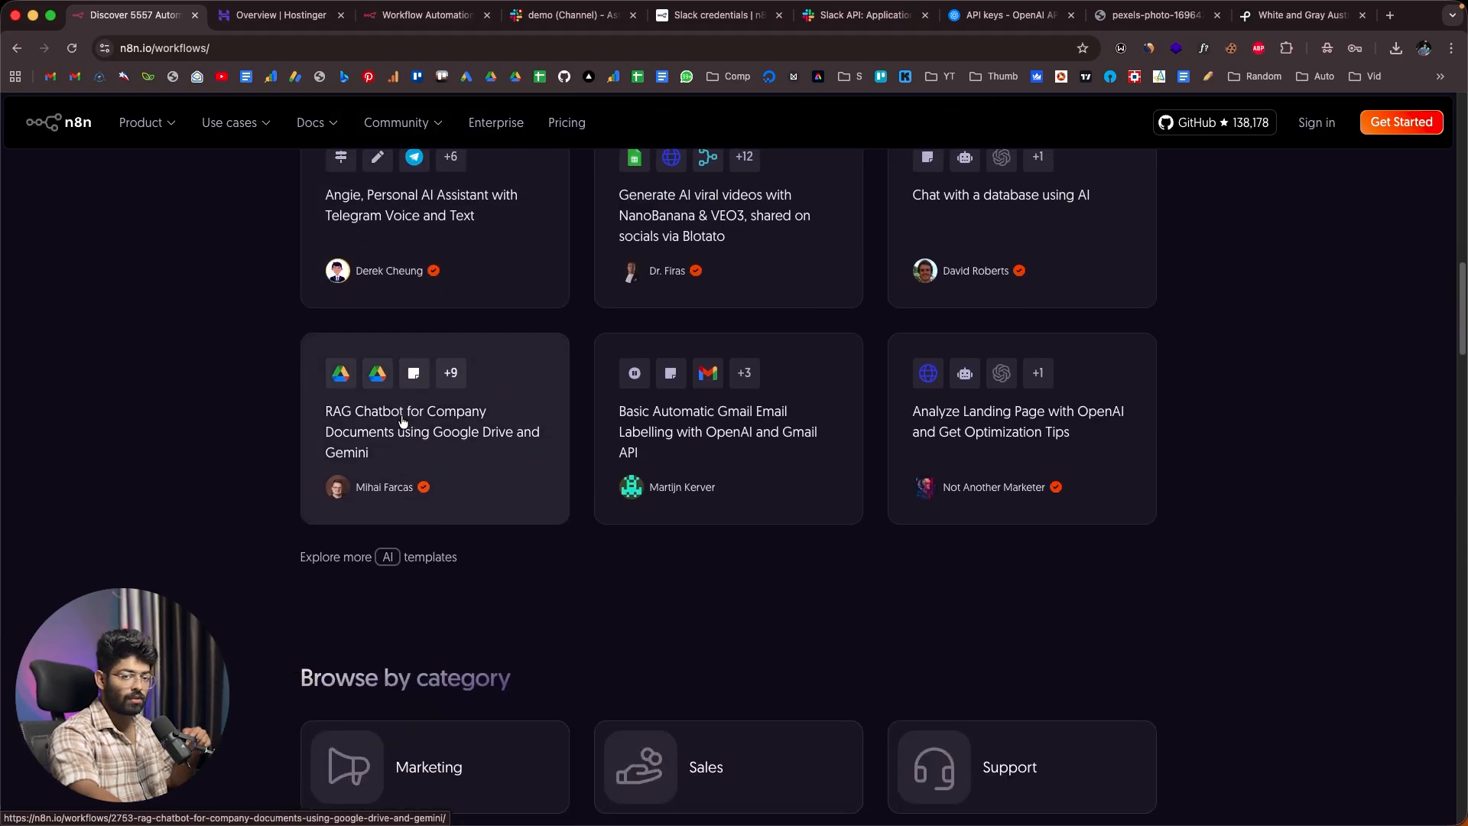
pyautogui.scroll(-6, 403, 421)
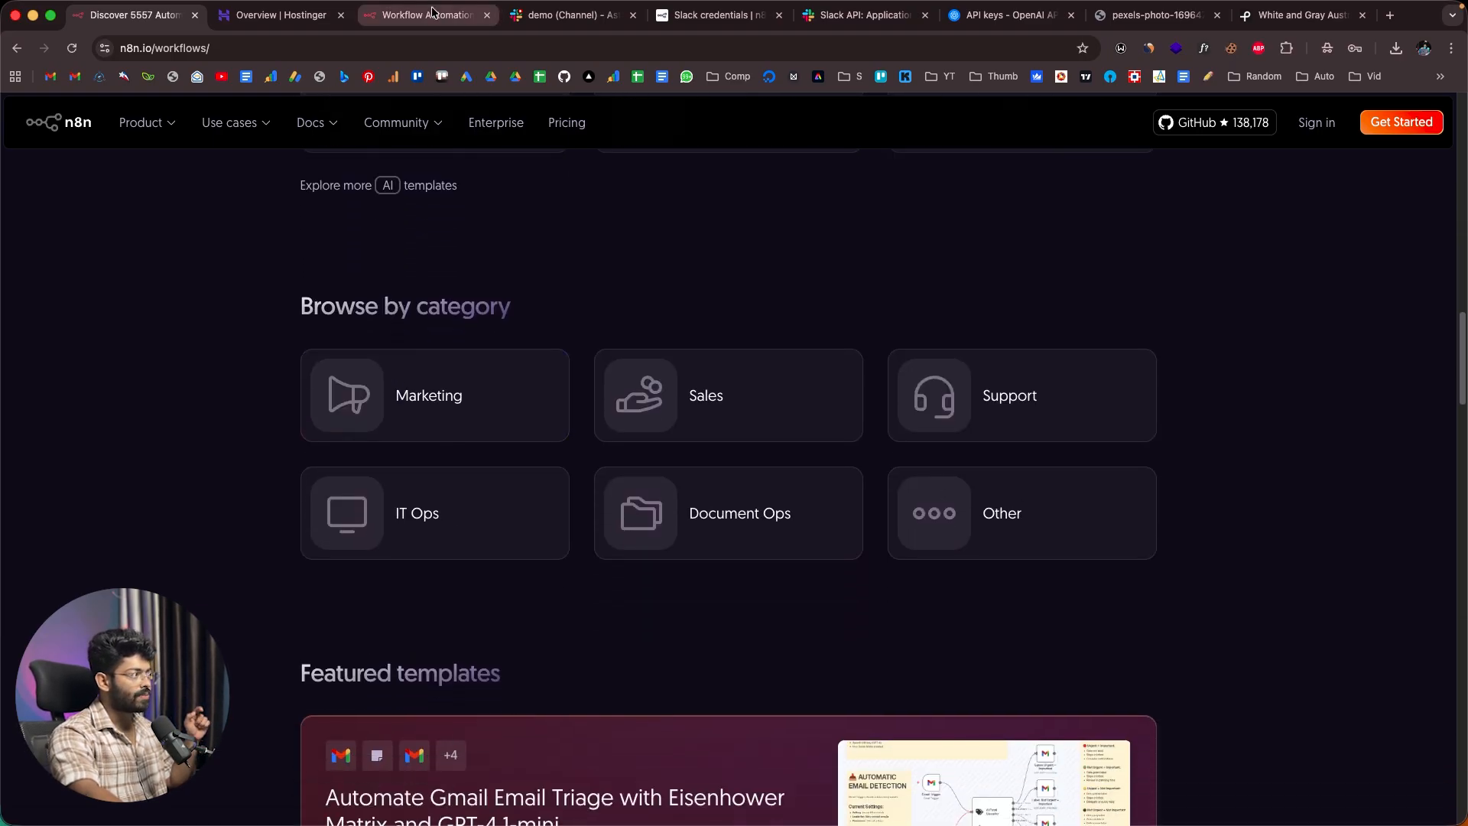
# Step: Go back to the imported database chat workflow and save it while leaving for the workflows overview
pyautogui.click(428, 15)
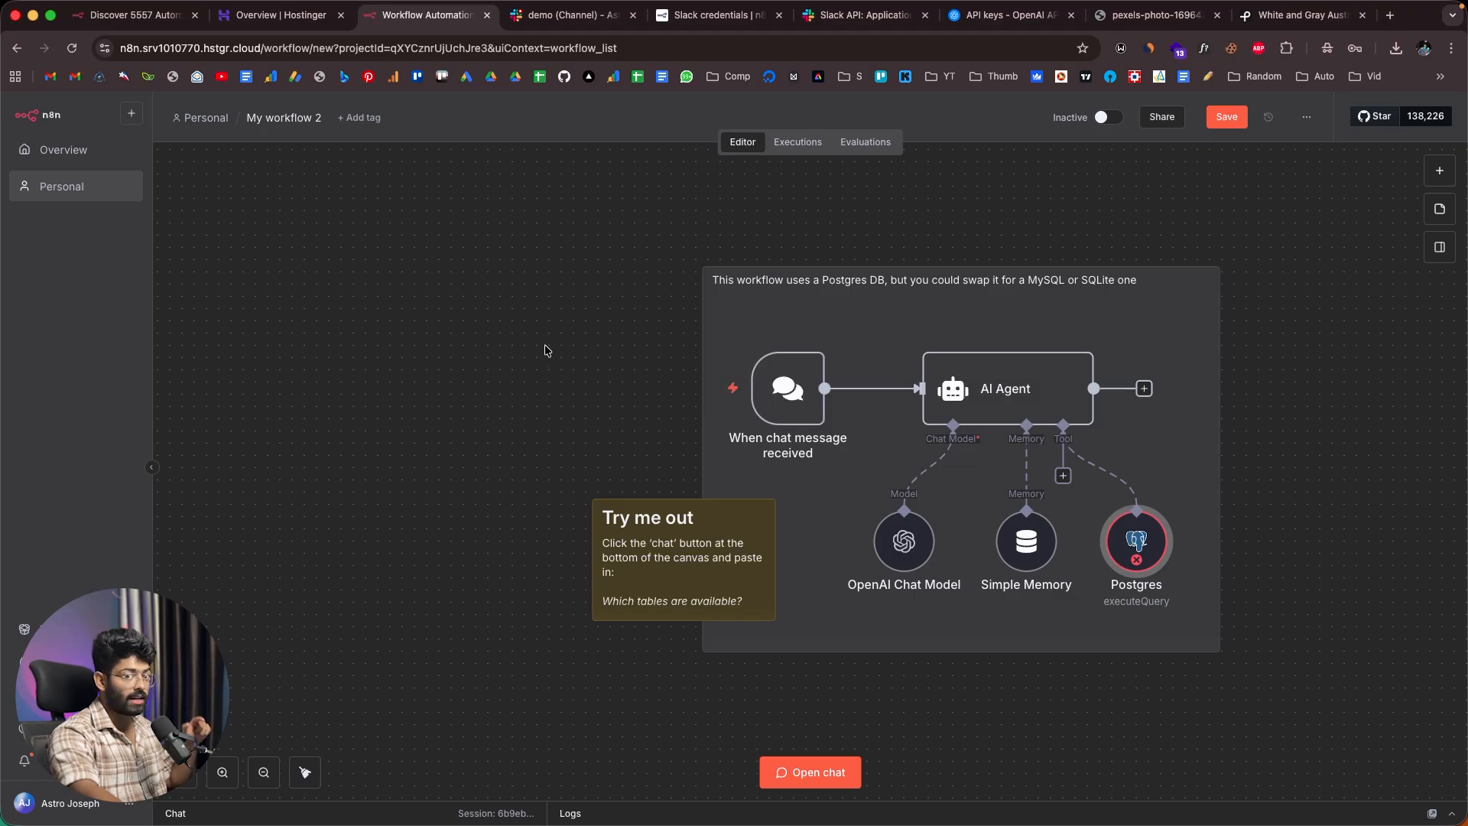
pyautogui.hscroll(1, 545, 346)
pyautogui.hscroll(4, 545, 350)
pyautogui.scroll(-1, 544, 351)
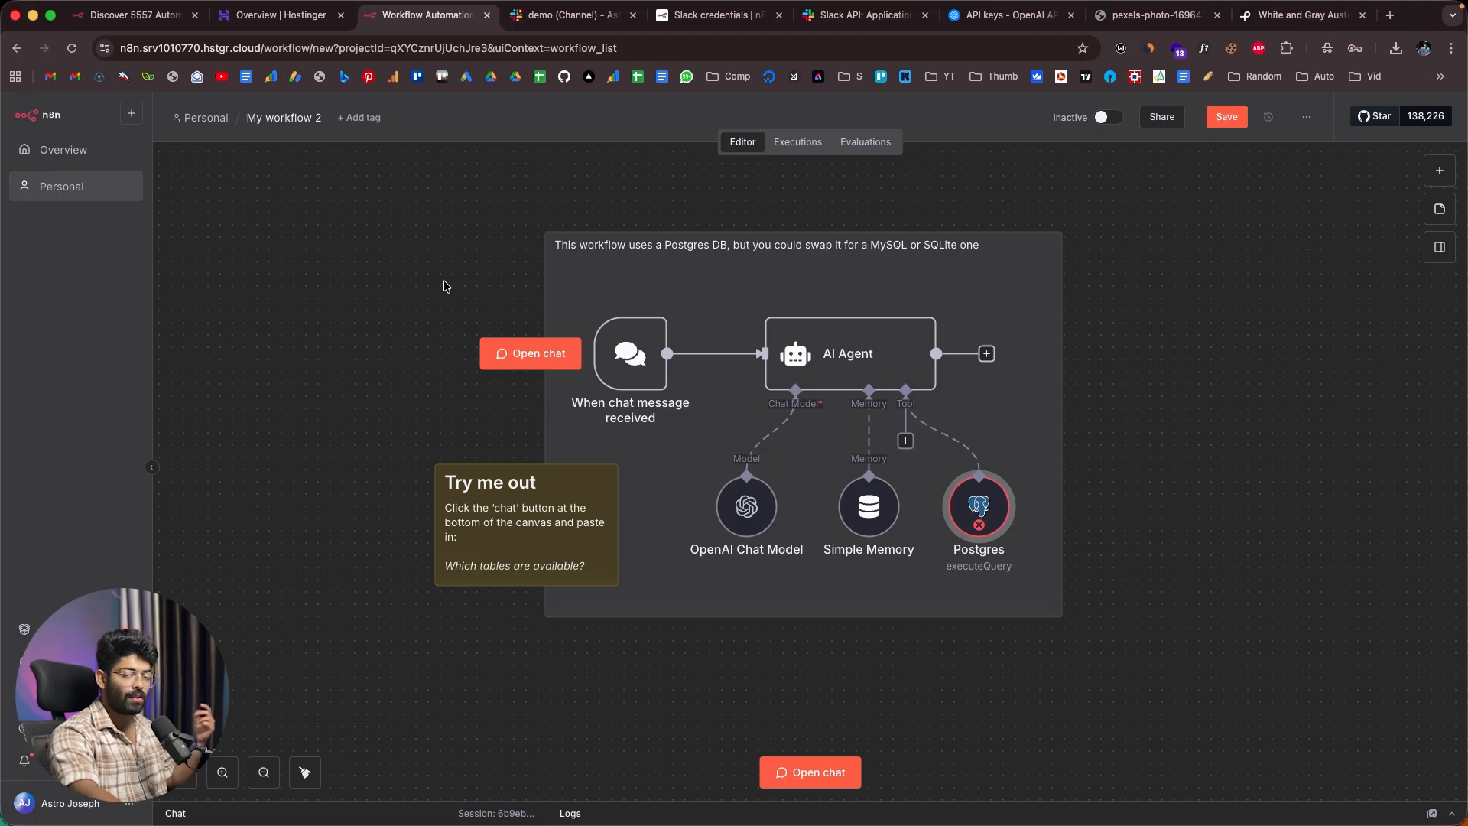
pyautogui.press('super+1')
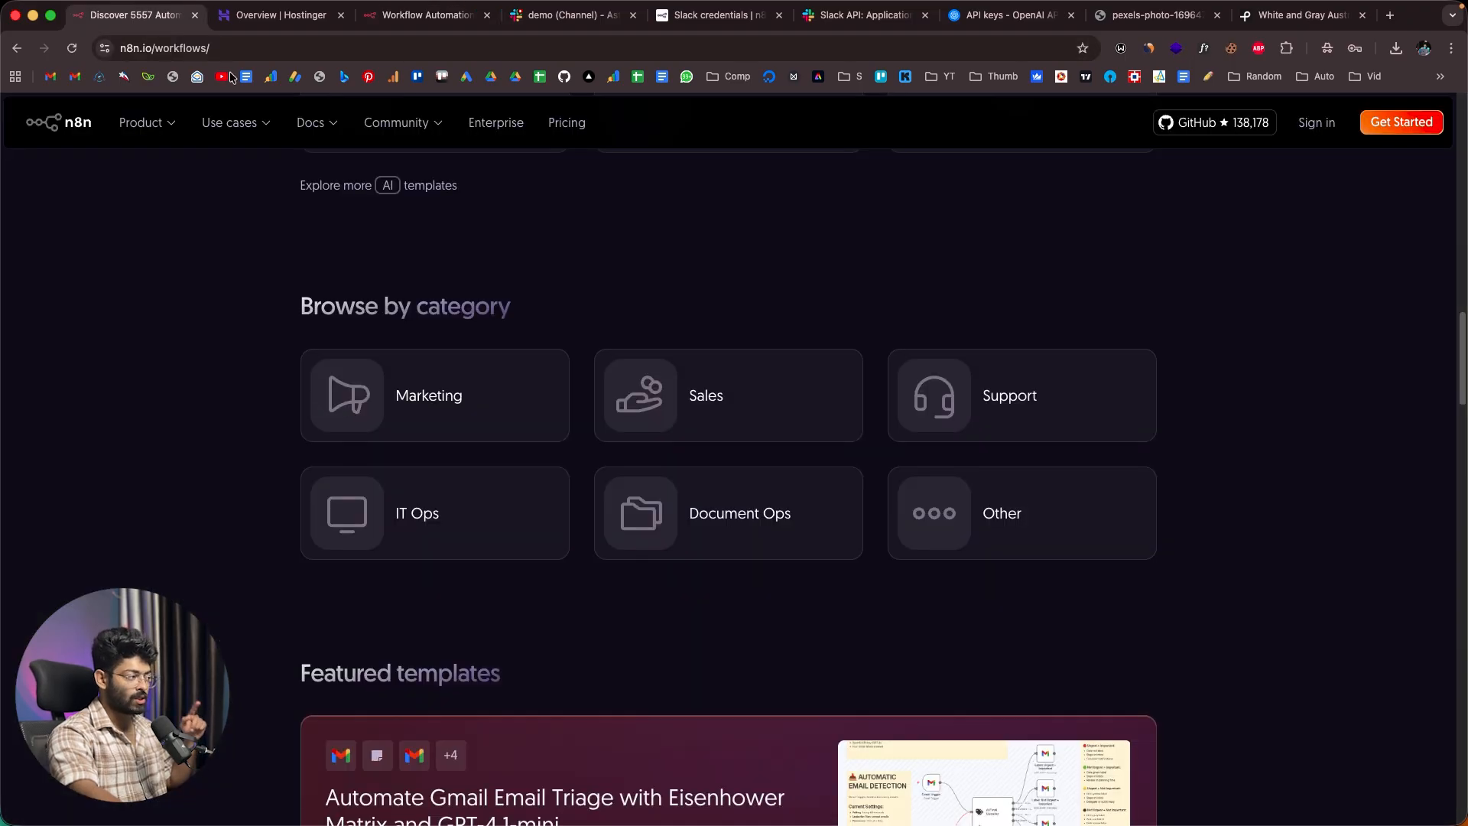
pyautogui.click(442, 18)
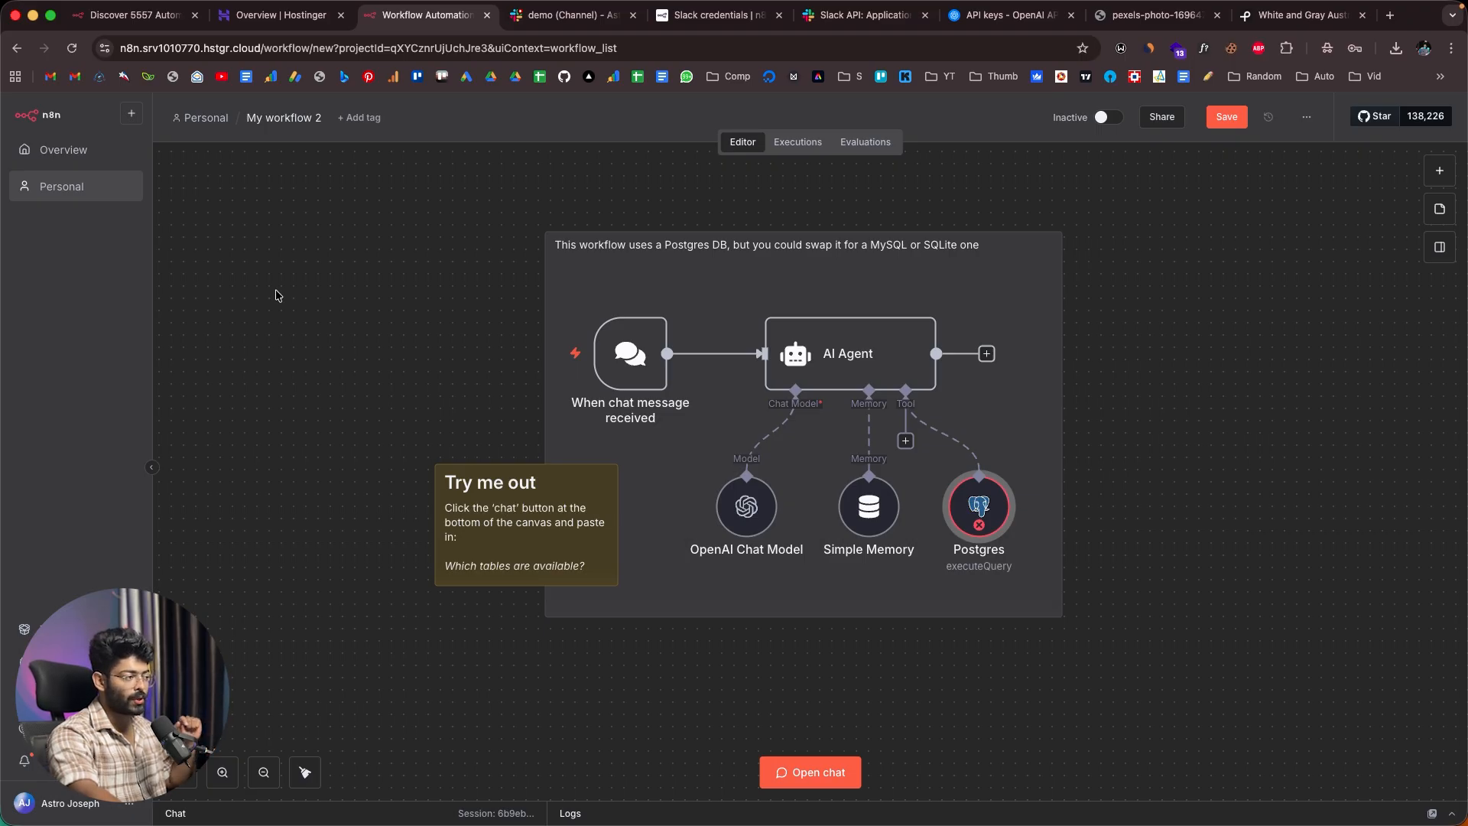
pyautogui.click(19, 147)
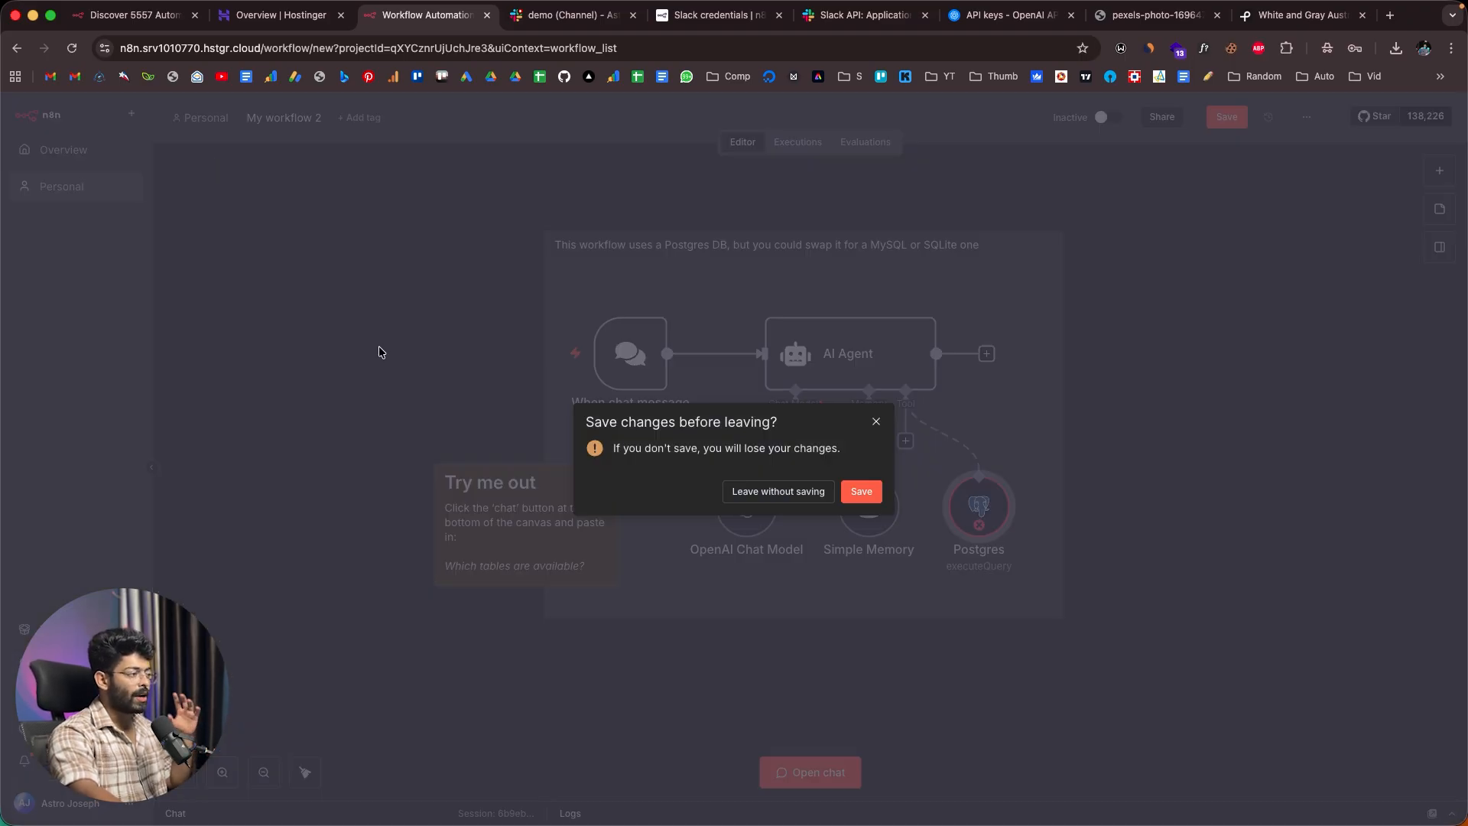
pyautogui.click(861, 491)
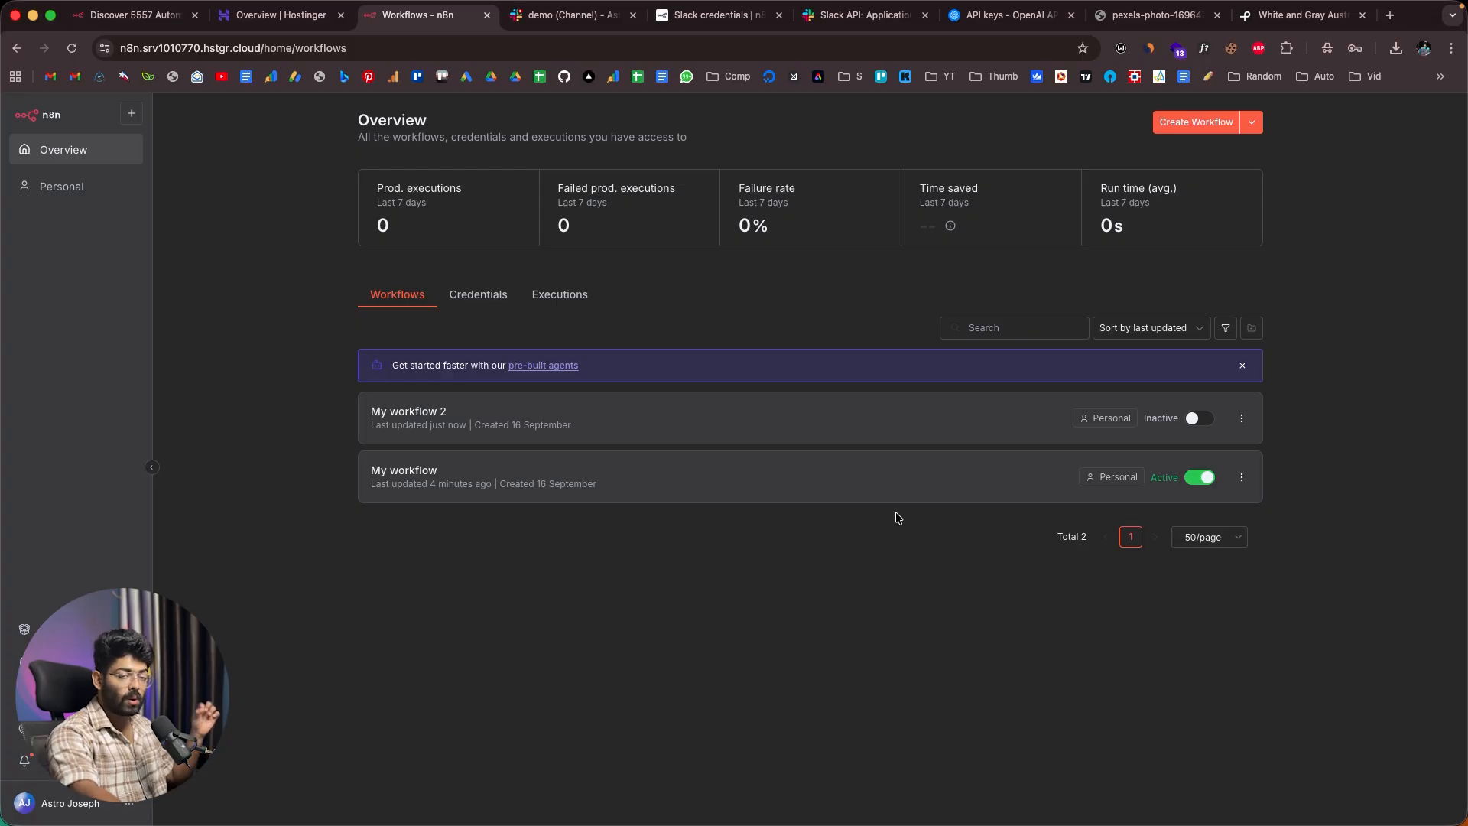
# Step: Switch to the Hostinger panel and look over the n8n VPS overview page
pyautogui.hotkey('ctrl', 'shift', 'Tab')
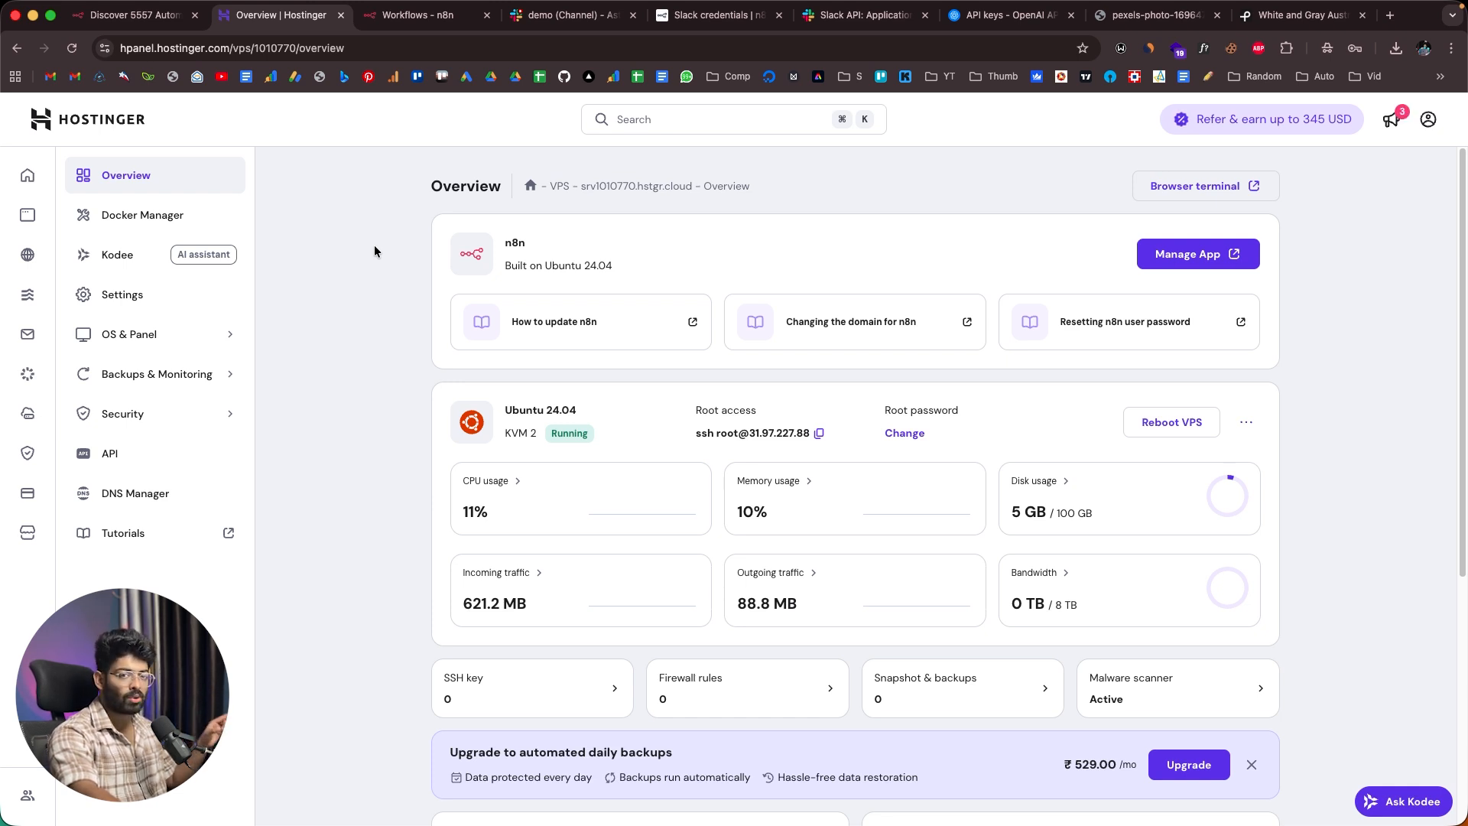
pyautogui.scroll(-5, 375, 251)
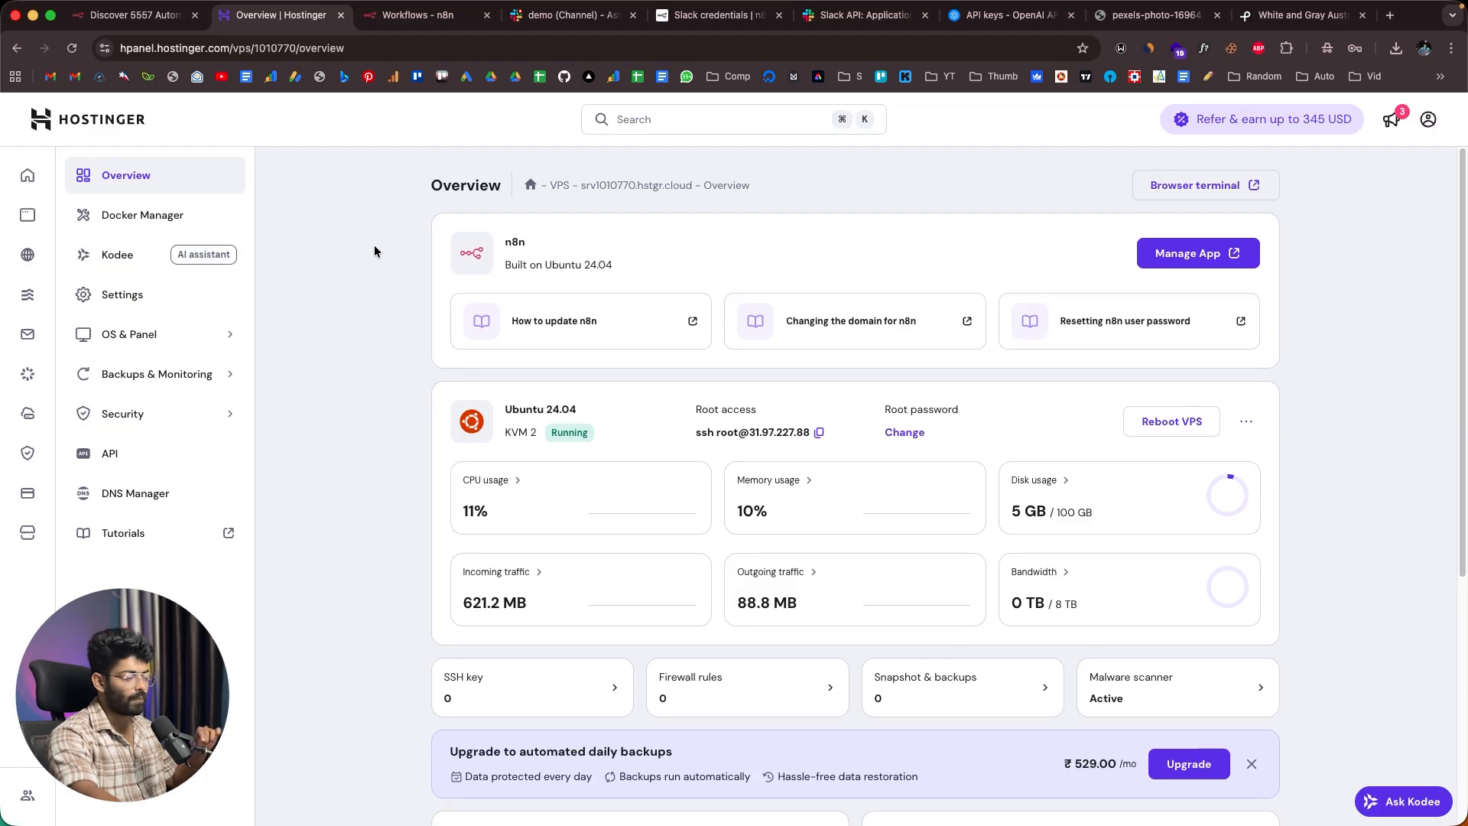
pyautogui.scroll(5, 374, 250)
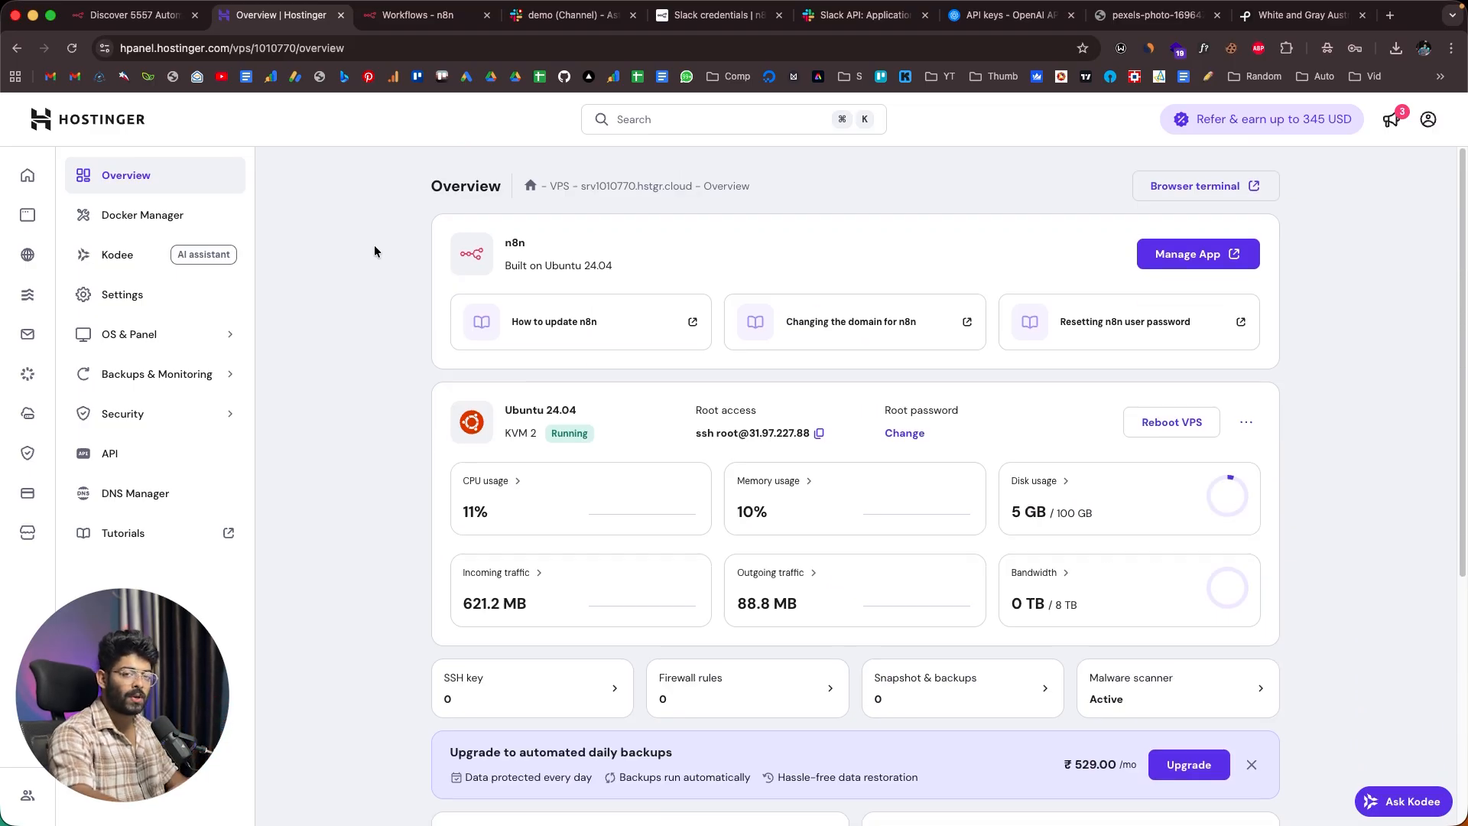